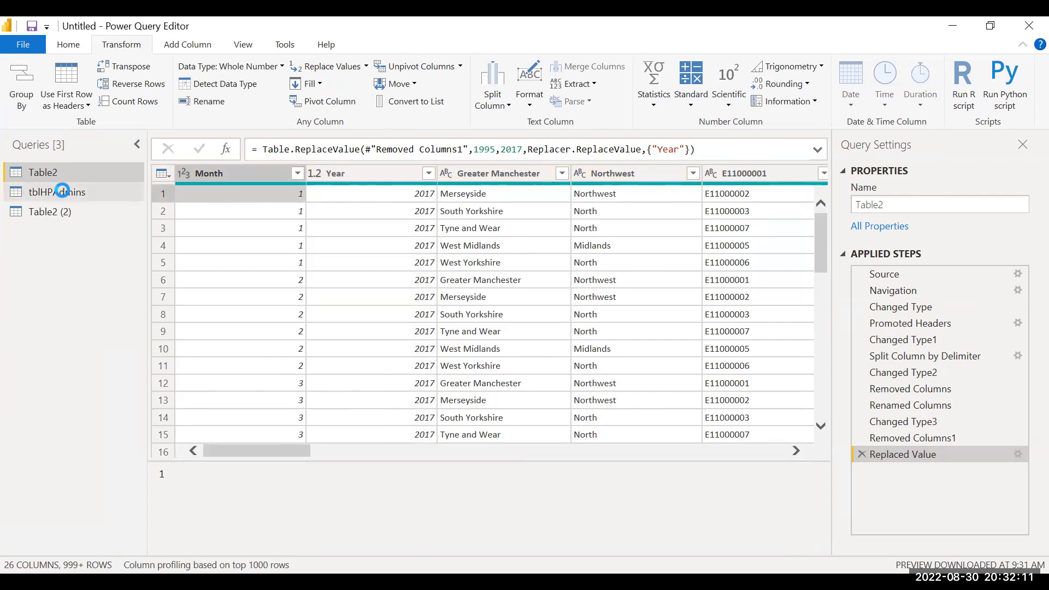
# Step: Compare the tblHPAdmins and Table2 queries, examining their column headers, data types and first rows
pyautogui.click(66, 192)
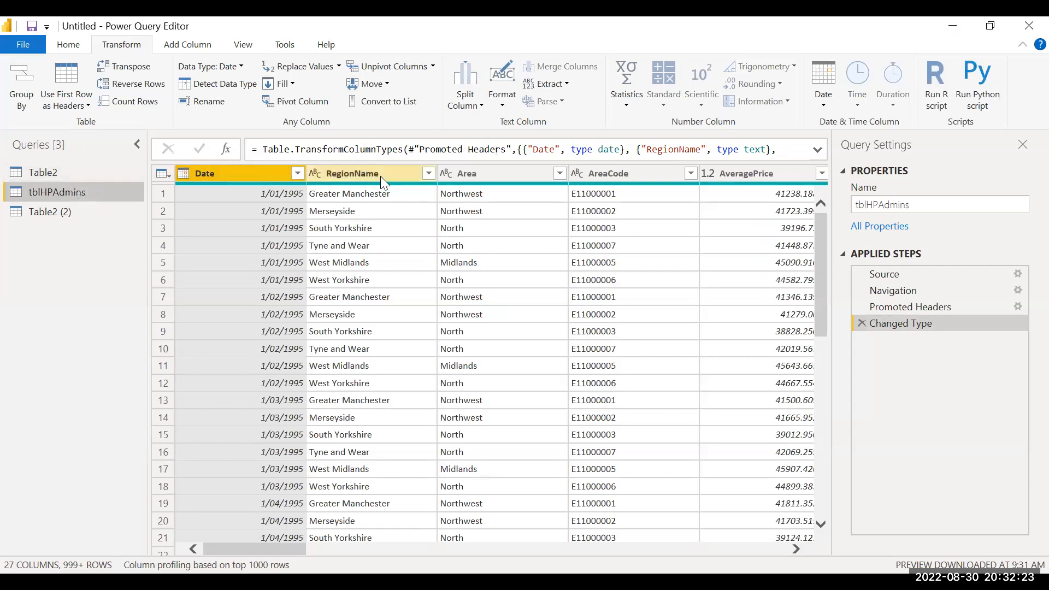
pyautogui.click(271, 194)
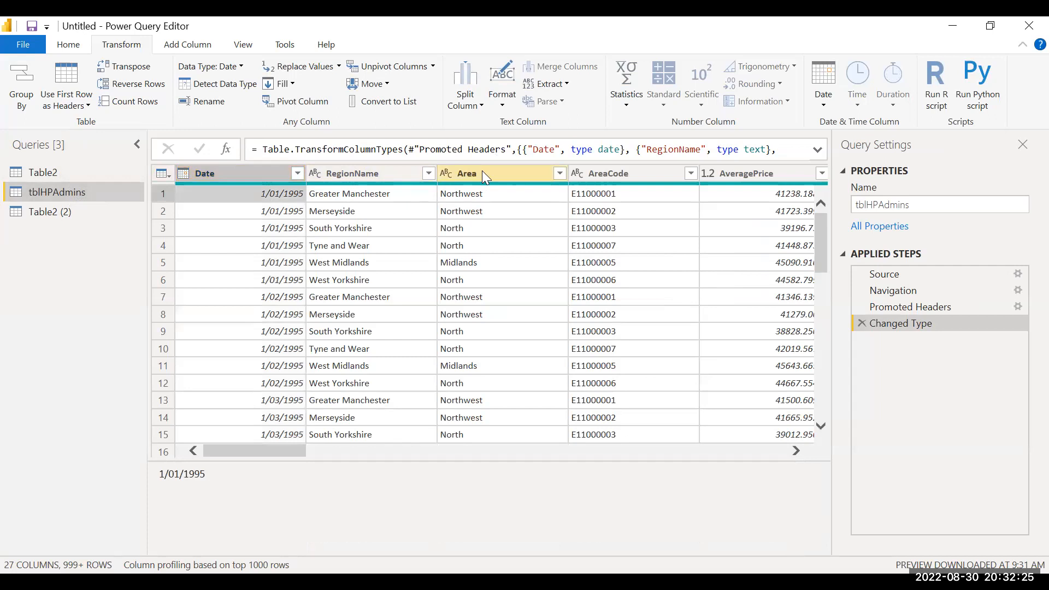
pyautogui.click(66, 169)
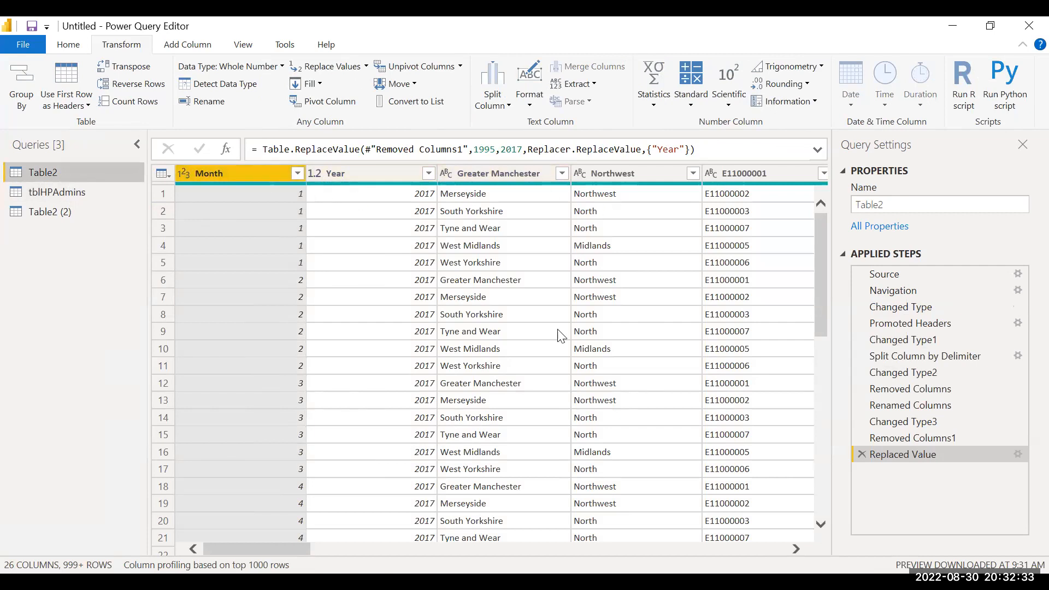
pyautogui.moveTo(282, 543); pyautogui.dragTo(344, 540)
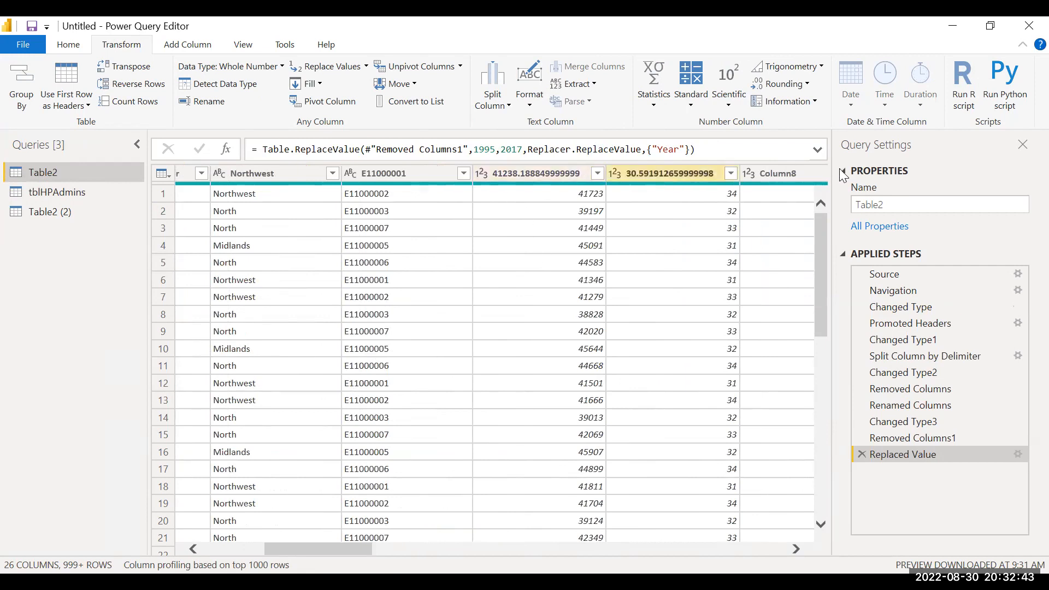
pyautogui.click(476, 174)
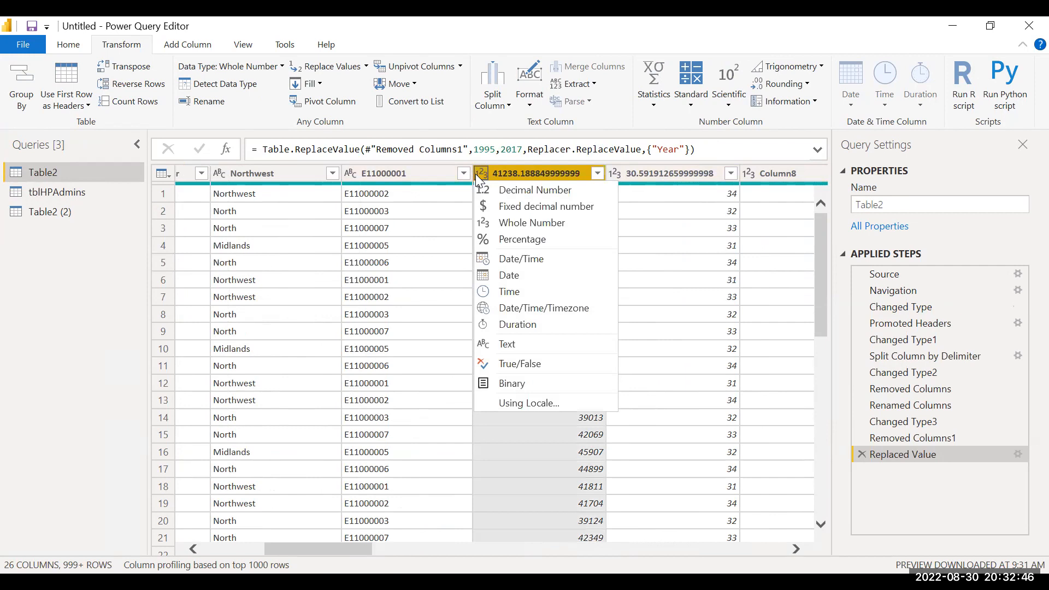
pyautogui.click(437, 180)
pyautogui.click(437, 180)
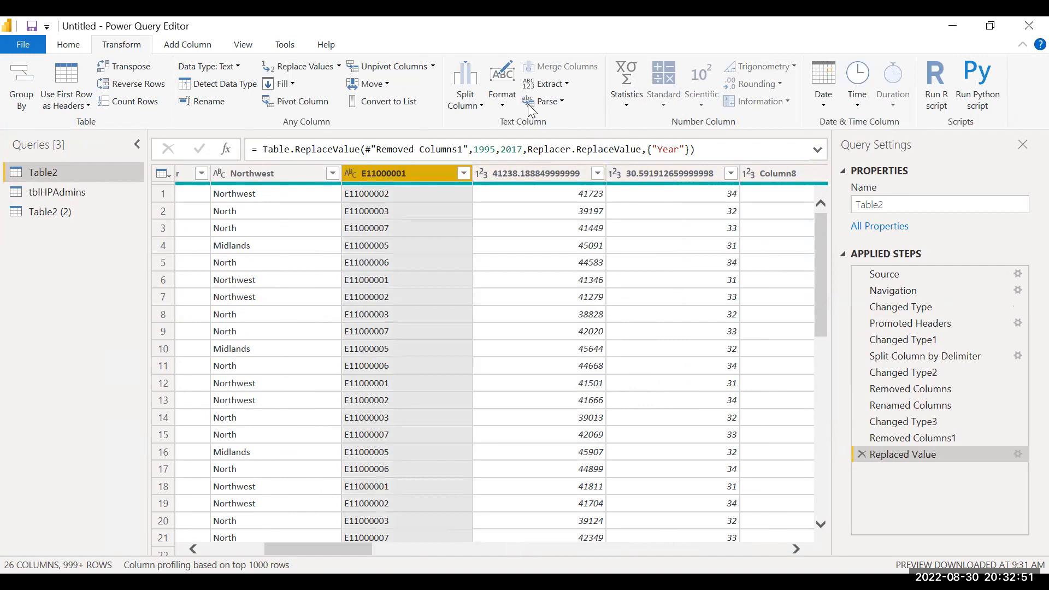
pyautogui.click(523, 187)
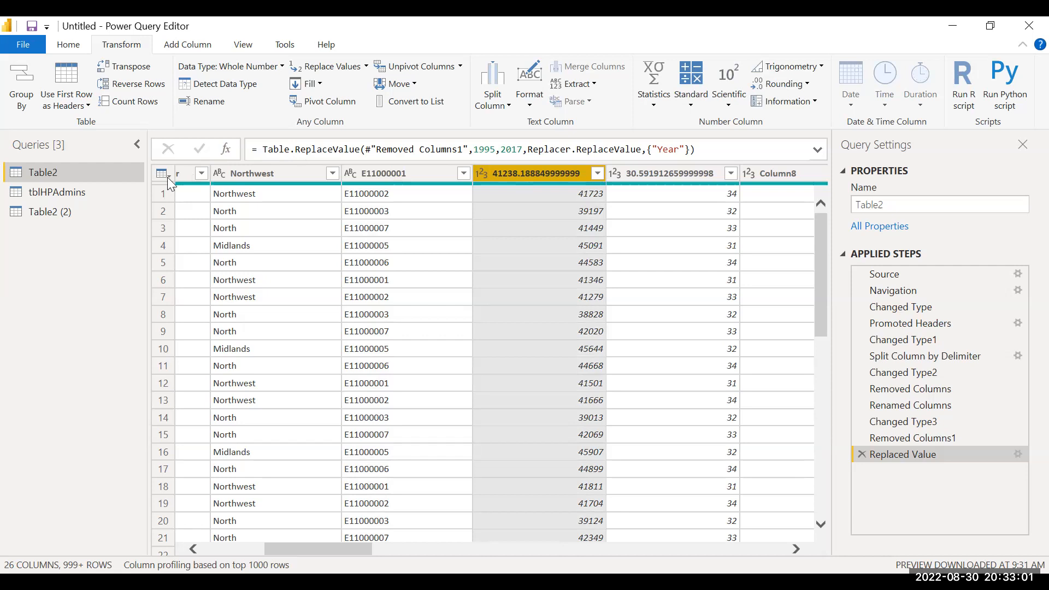
# Step: Open the tblHPAdmins query and examine its Date, RegionName and Area columns
pyautogui.click(80, 192)
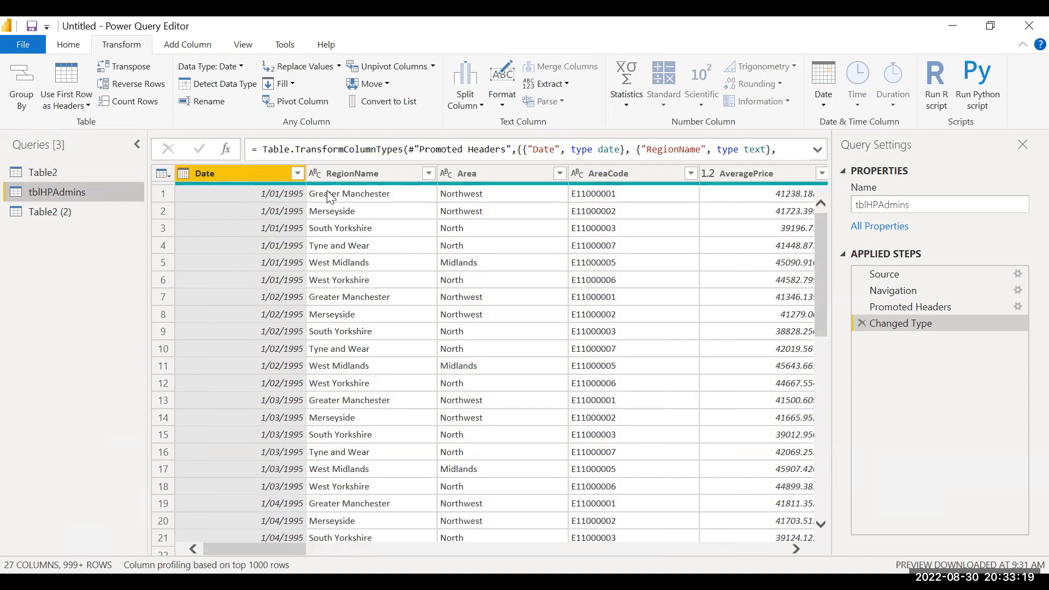
pyautogui.click(351, 194)
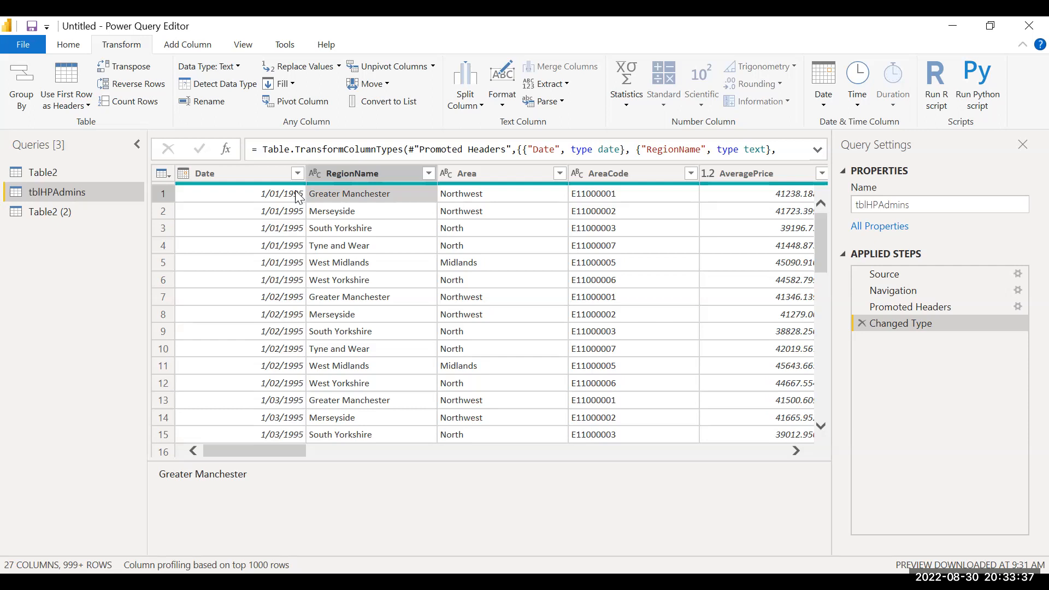
pyautogui.click(252, 174)
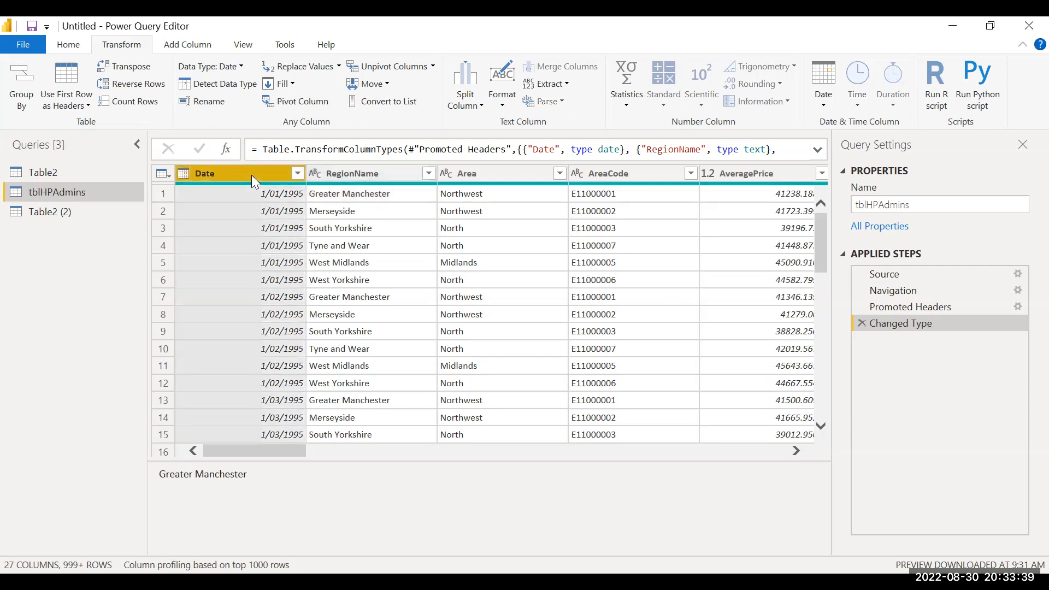
pyautogui.click(304, 199)
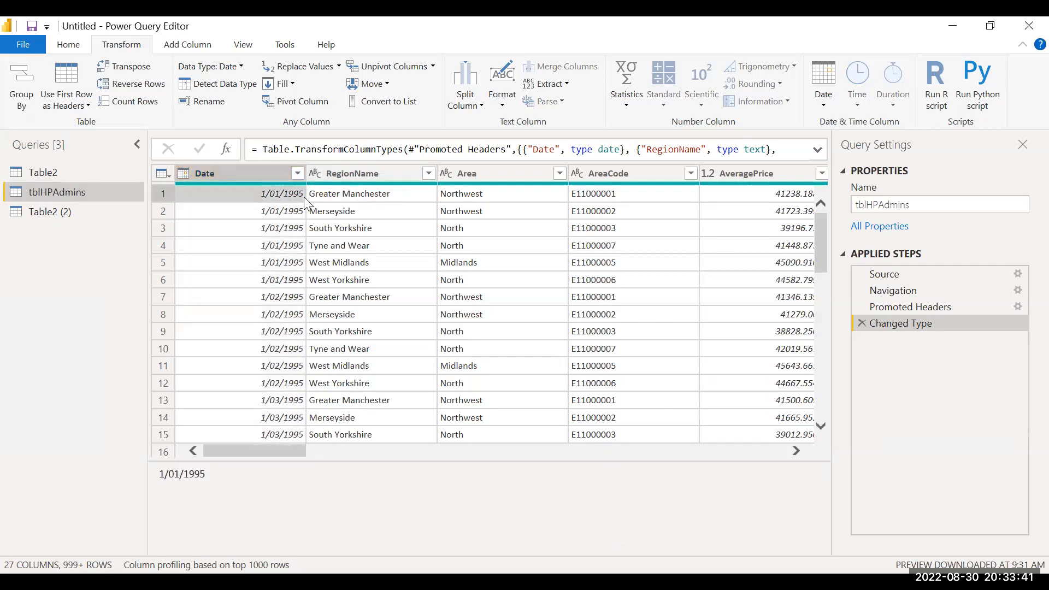
pyautogui.click(303, 198)
pyautogui.click(497, 170)
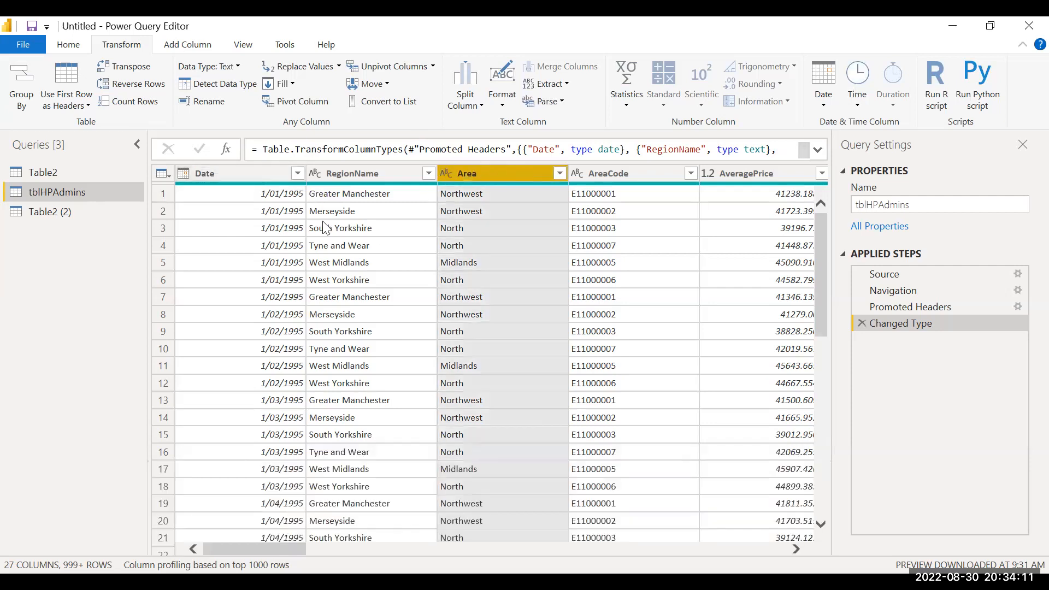
# Step: Select the Date and RegionName columns, check the column removal options, and review the remaining columns of tblHPAdmins
pyautogui.click(242, 175)
pyautogui.hotkey('shift', 'Right')
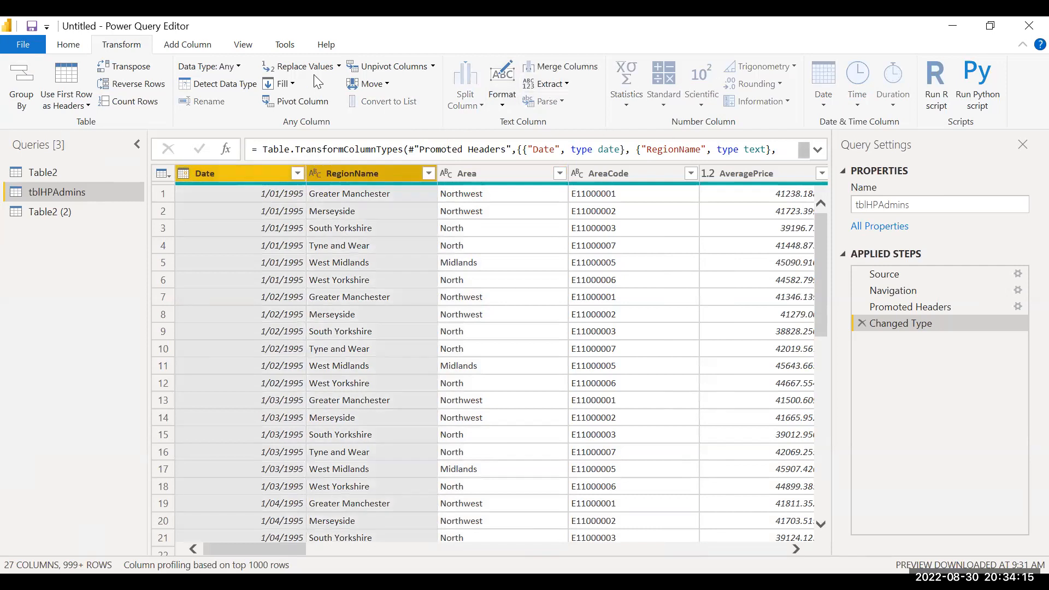
pyautogui.click(70, 45)
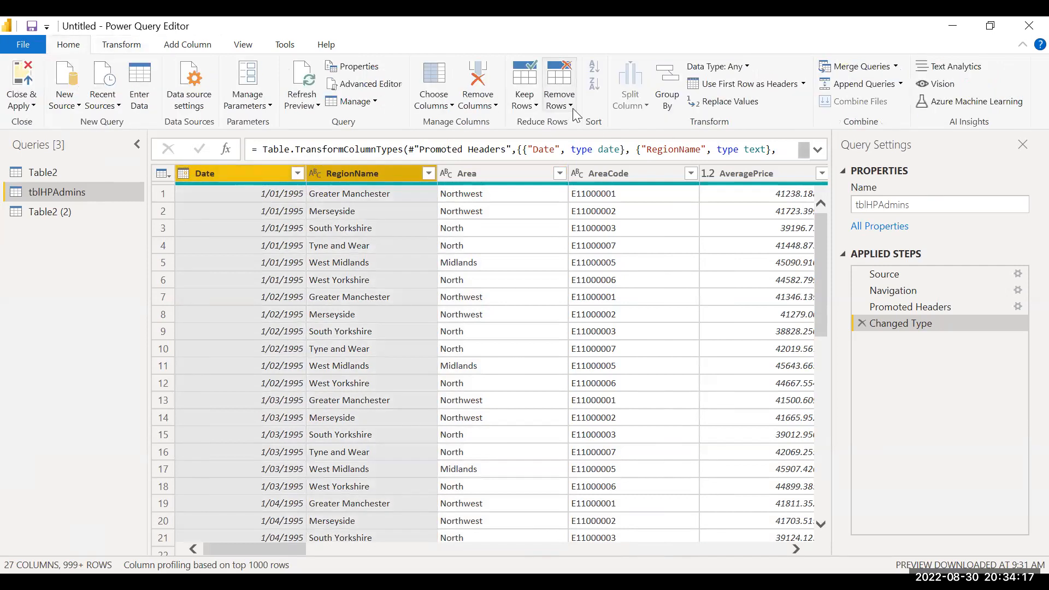
pyautogui.click(494, 106)
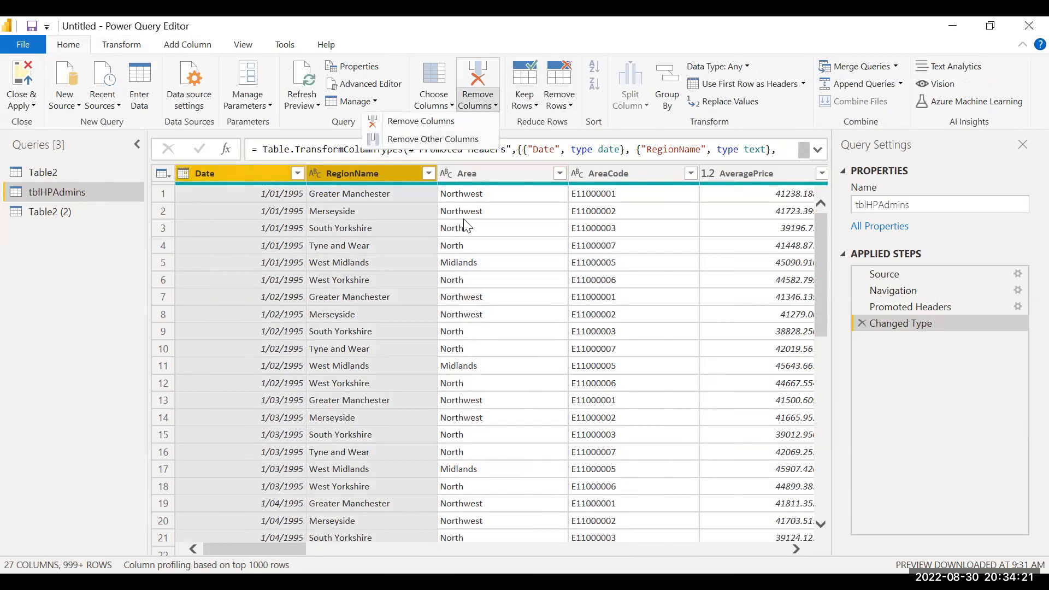
pyautogui.click(611, 213)
pyautogui.hscroll(2, 610, 212)
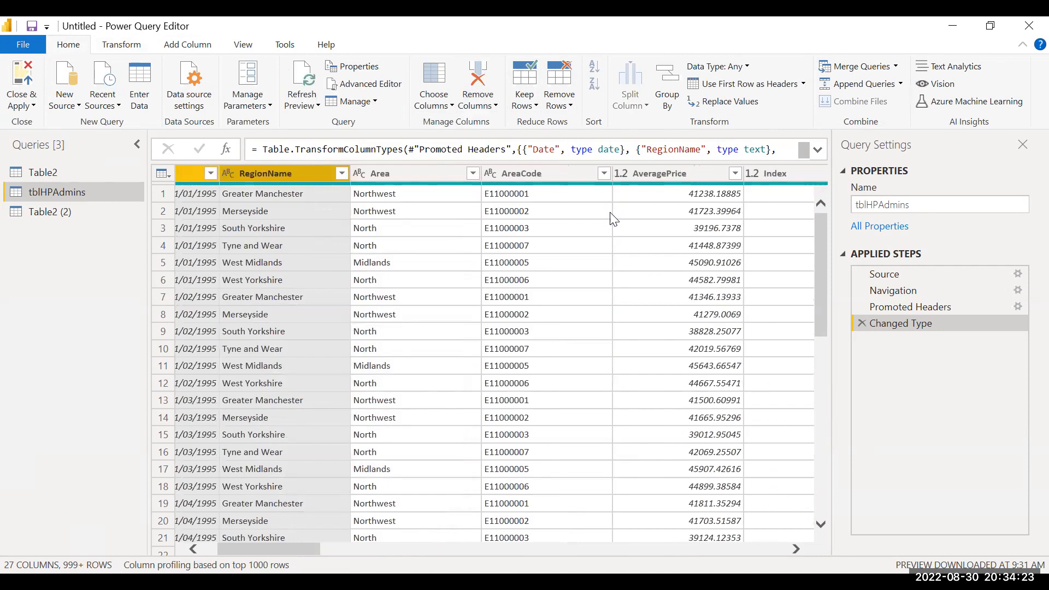
pyautogui.hscroll(20, 614, 218)
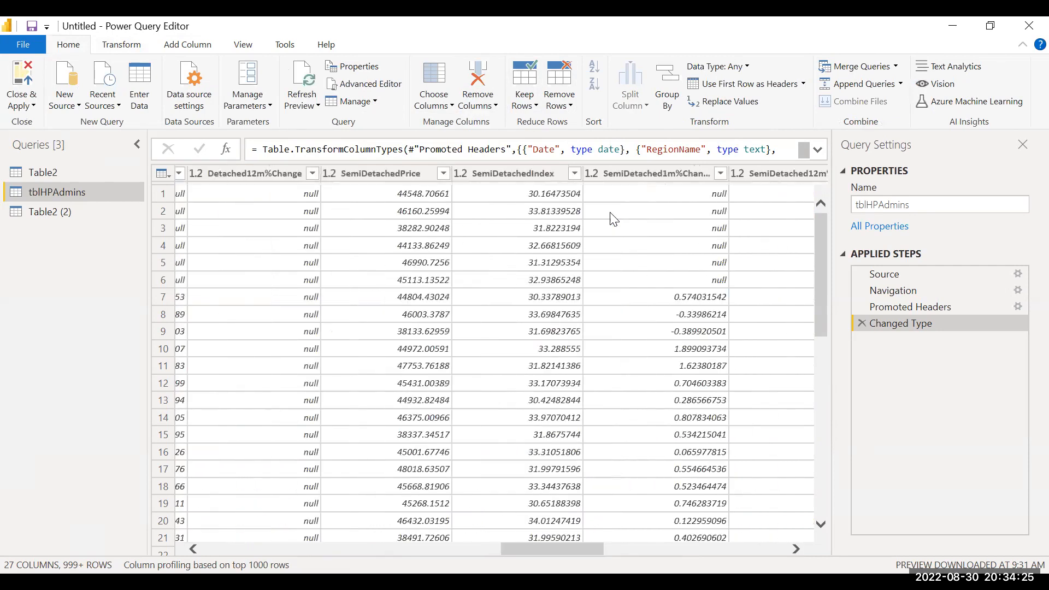
pyautogui.hscroll(15, 614, 219)
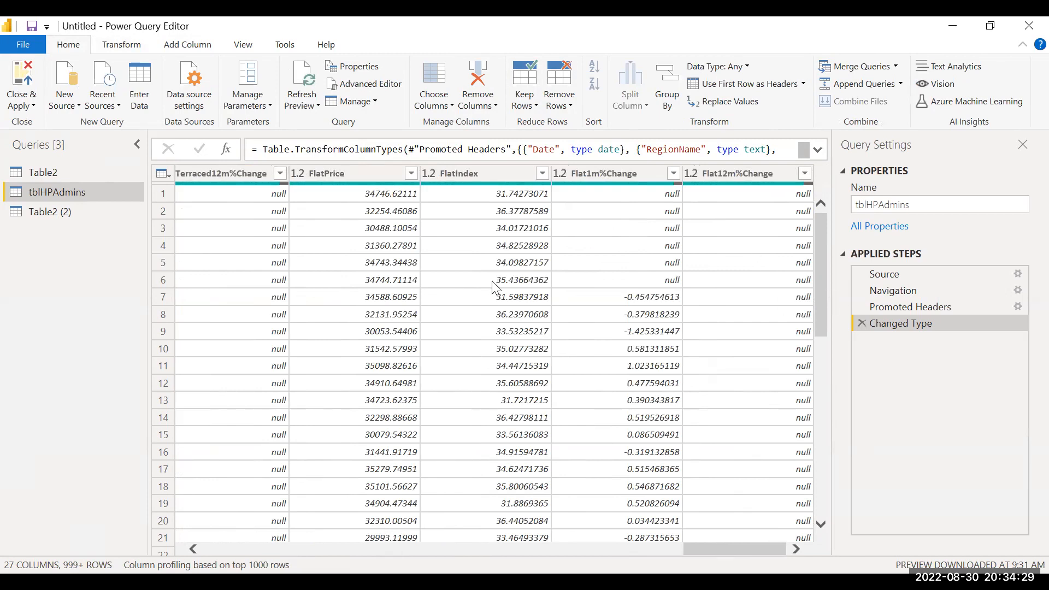
pyautogui.hscroll(-3, 496, 287)
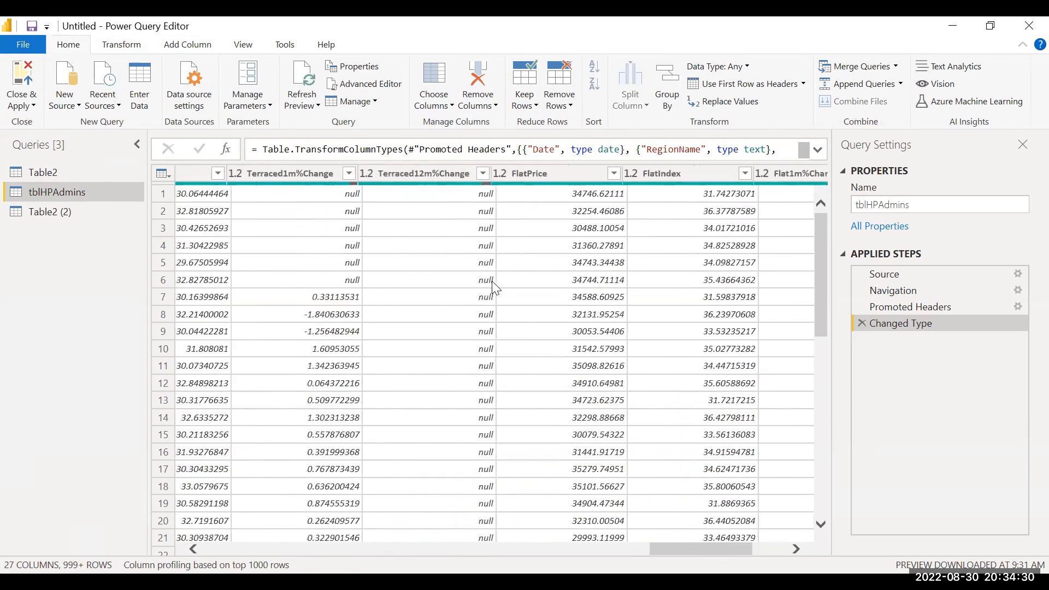
pyautogui.click(445, 105)
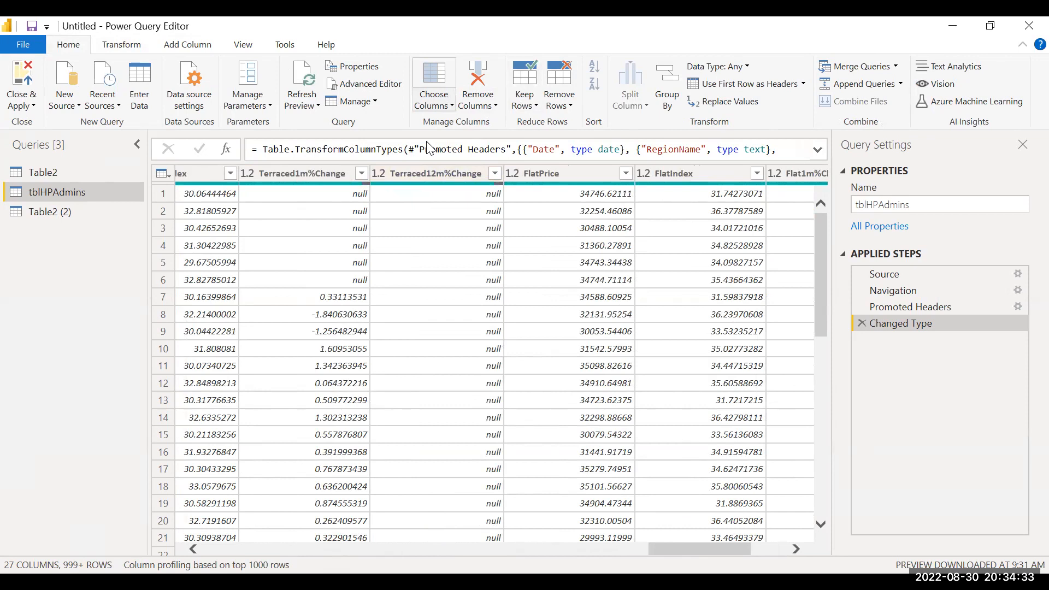
pyautogui.click(427, 141)
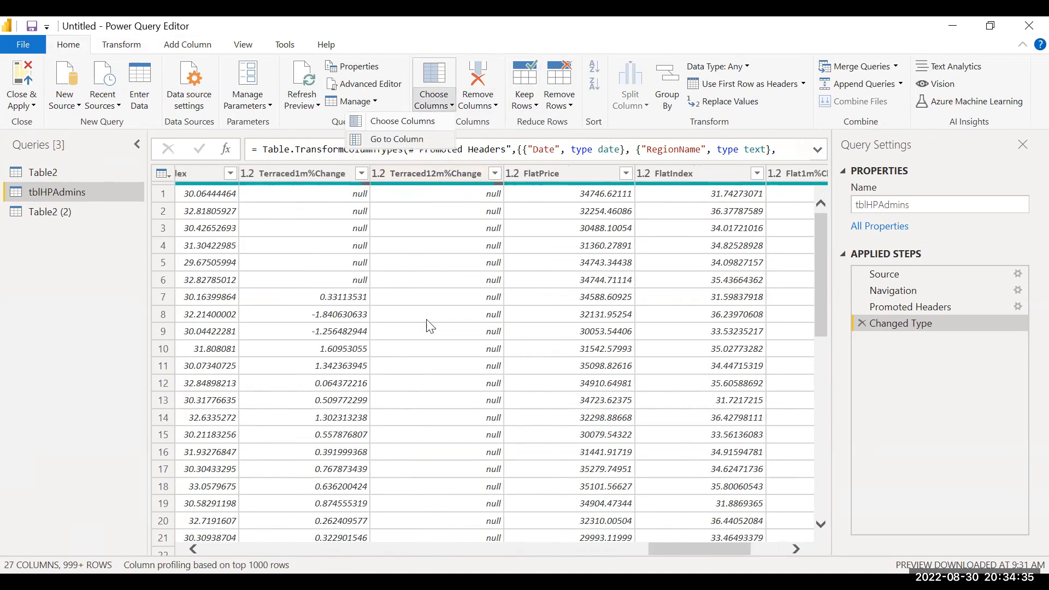
pyautogui.click(464, 275)
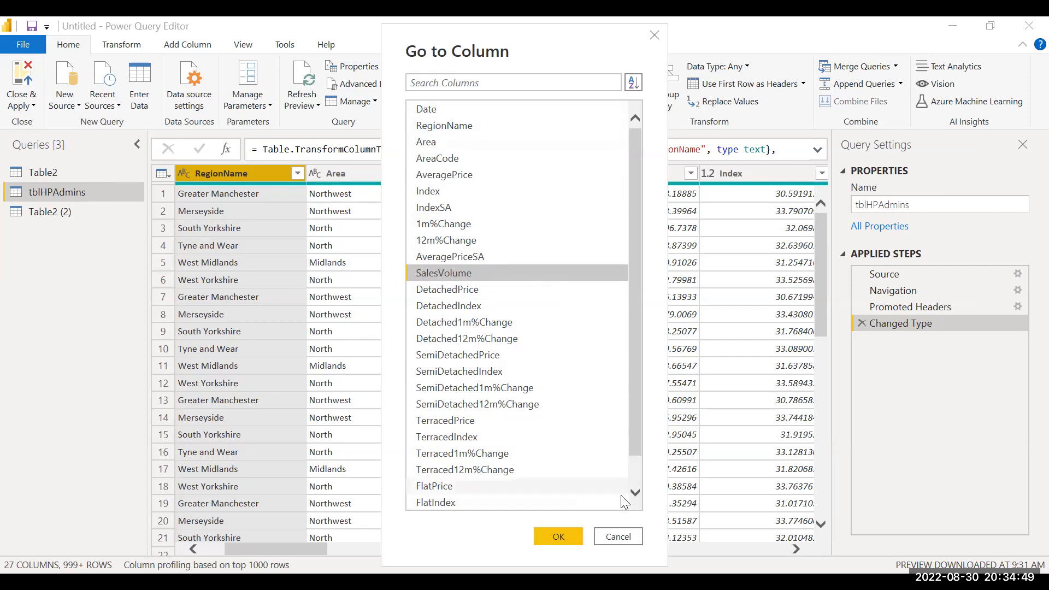
pyautogui.click(639, 540)
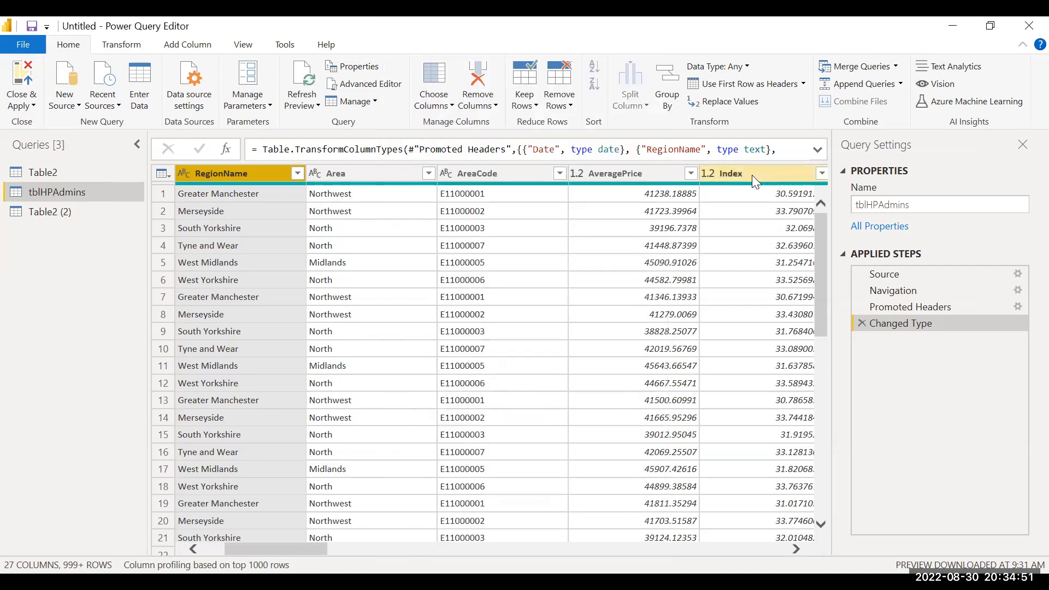
# Step: Move the Index column in front of AveragePrice in tblHPAdmins, then select the 12m%Change column
pyautogui.moveTo(749, 176); pyautogui.dragTo(668, 178)
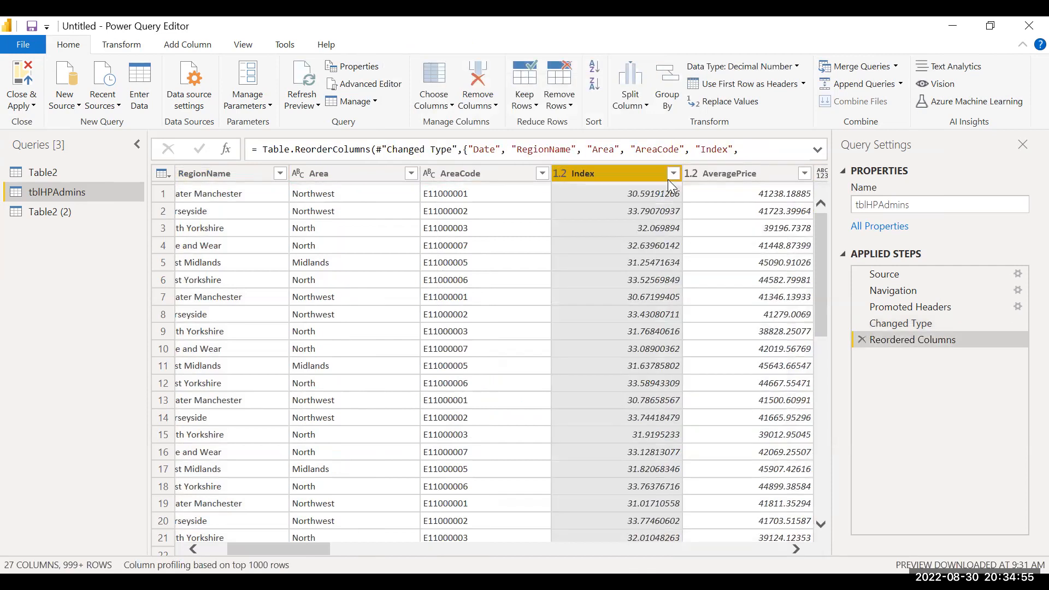
pyautogui.hscroll(4, 727, 204)
pyautogui.rightClick(726, 200)
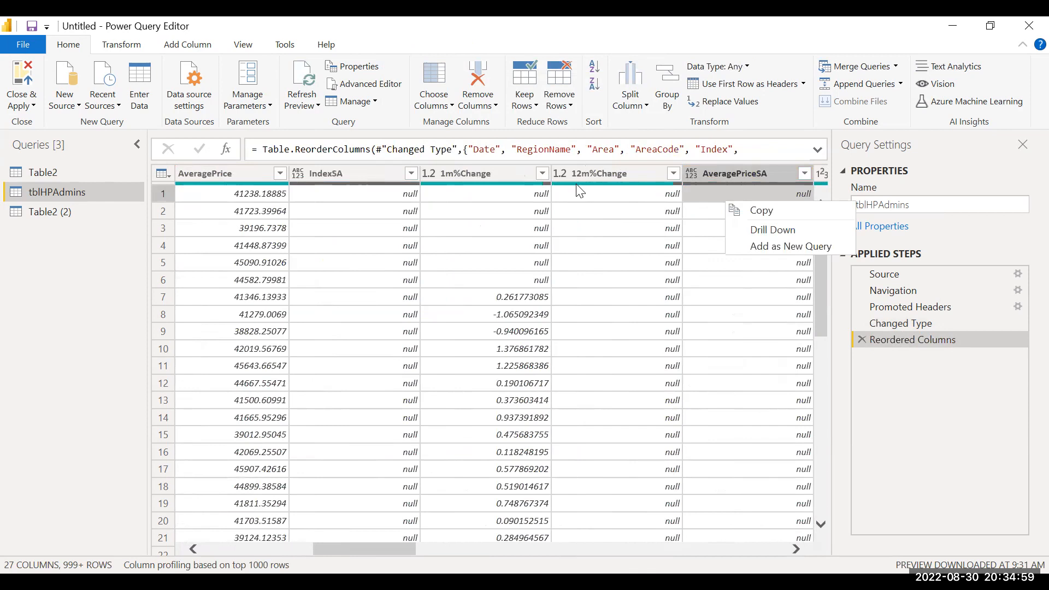
pyautogui.click(610, 177)
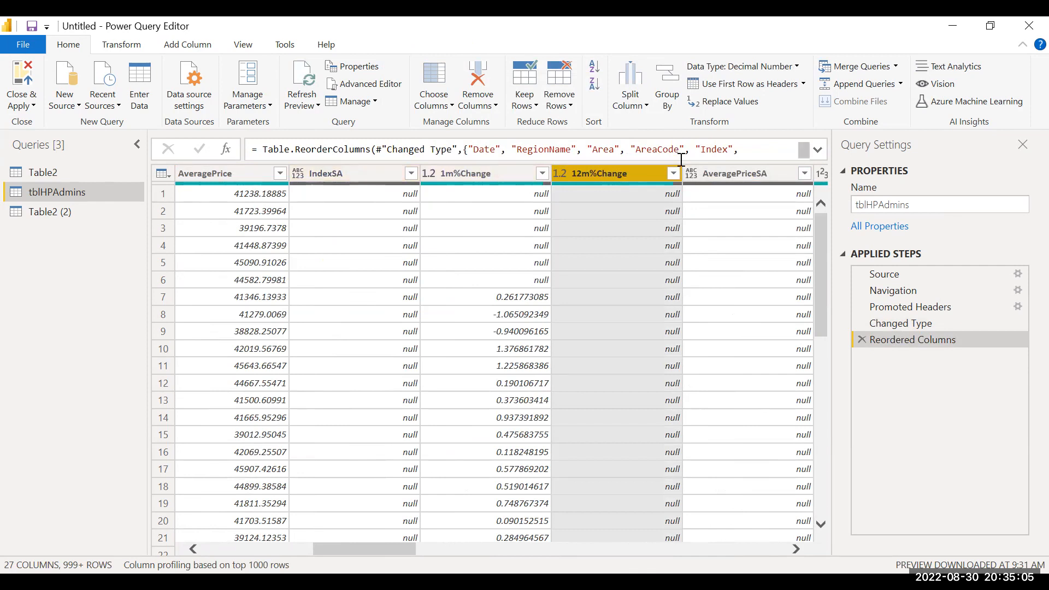
pyautogui.click(451, 106)
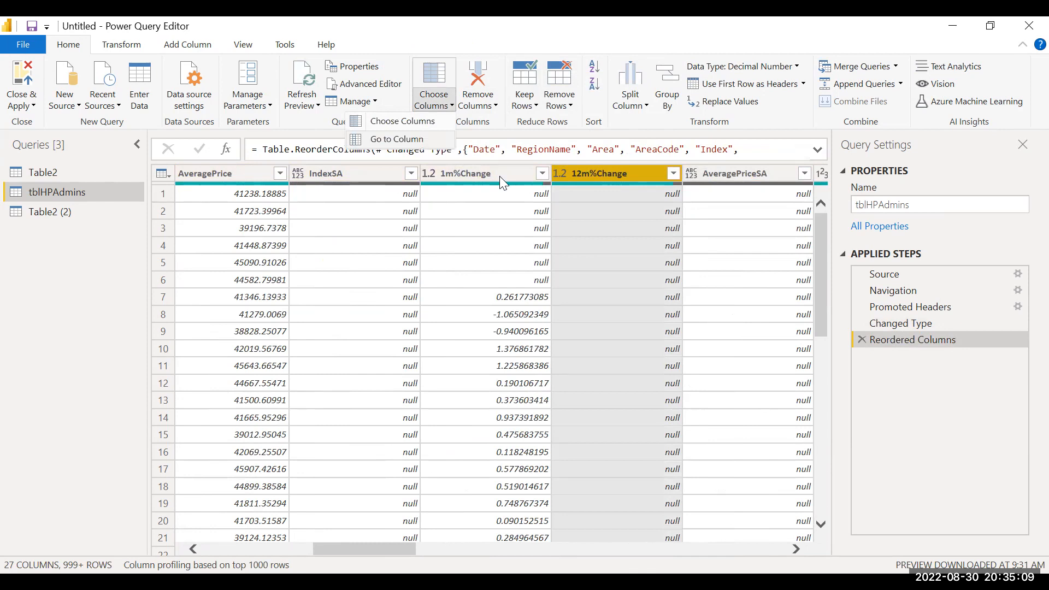
pyautogui.click(419, 143)
pyautogui.click(444, 272)
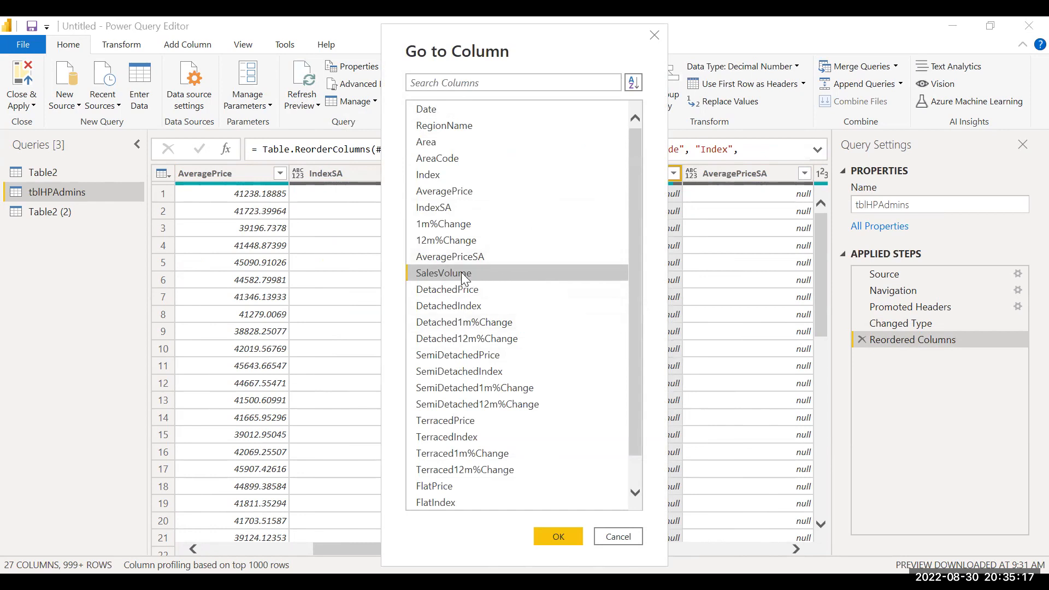
pyautogui.click(446, 126)
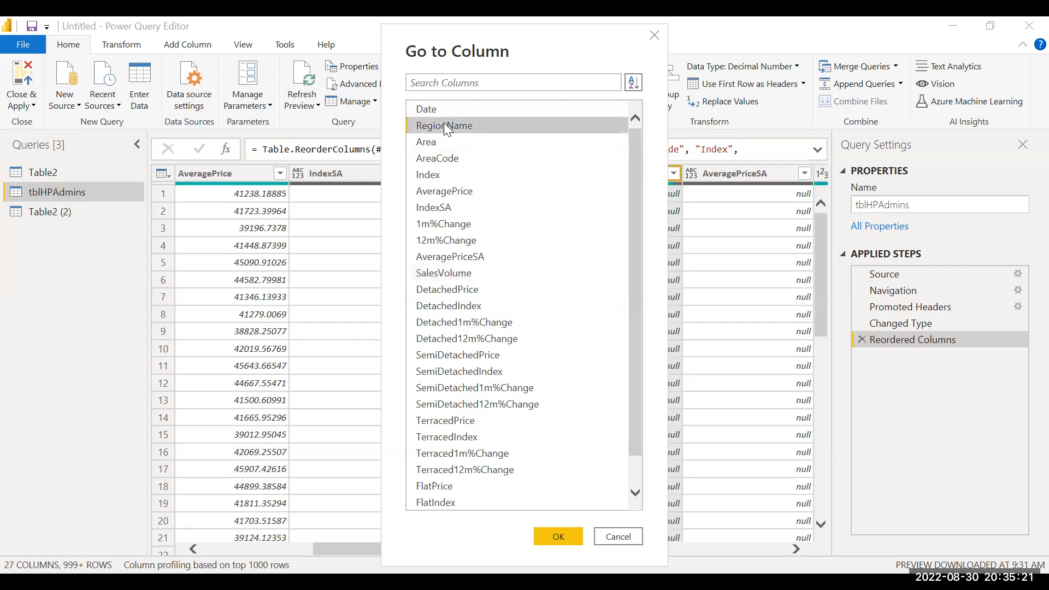
pyautogui.click(440, 113)
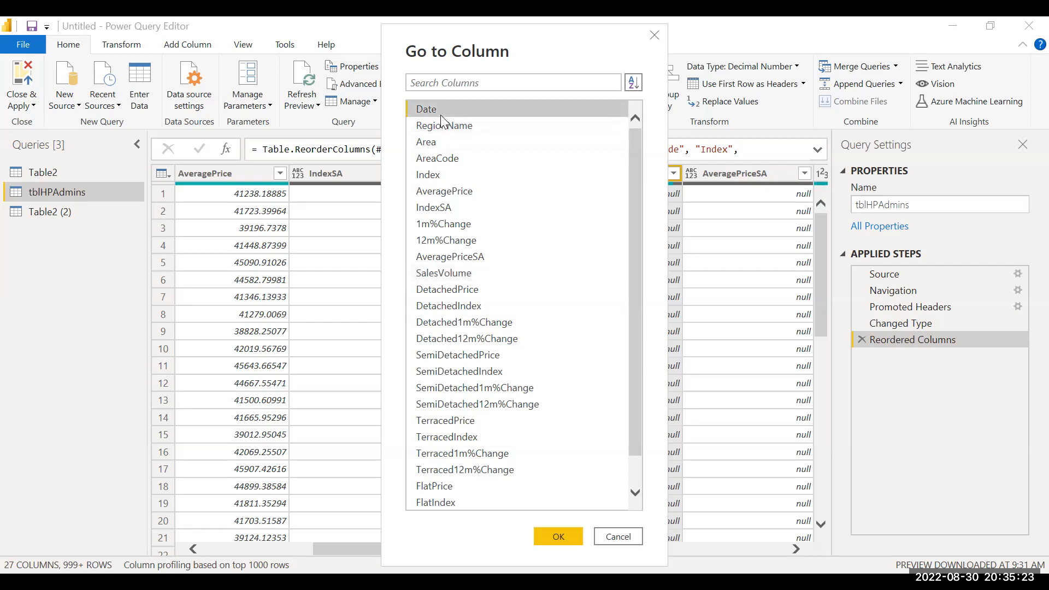
pyautogui.click(459, 141)
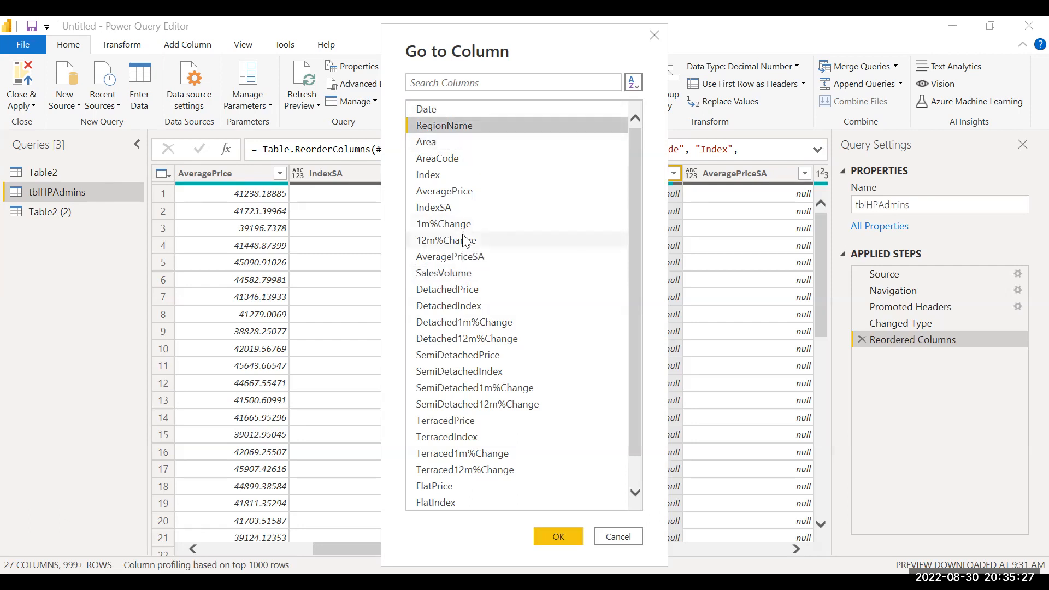
pyautogui.click(457, 275)
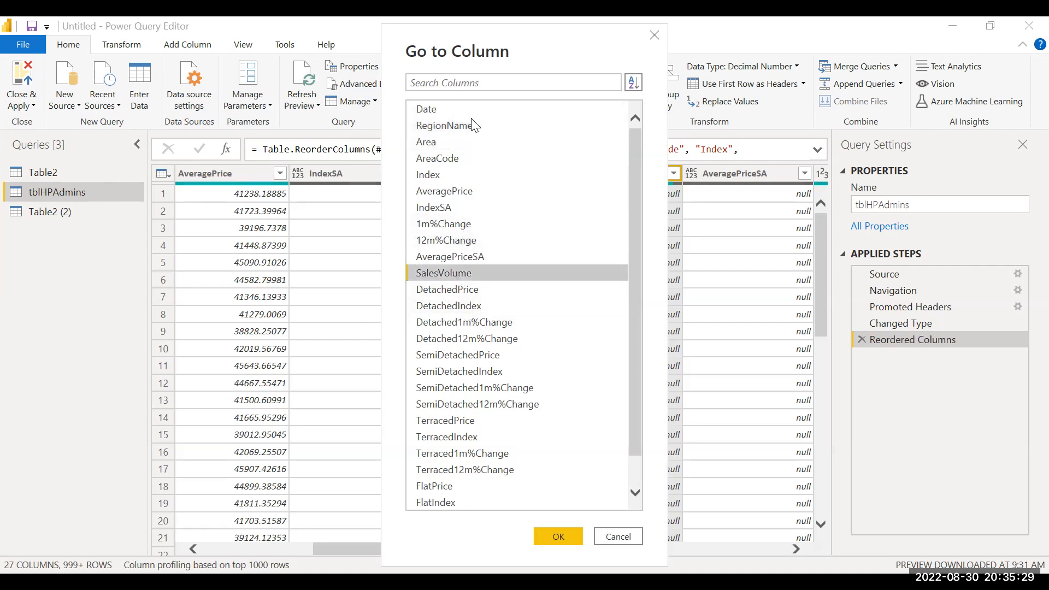
pyautogui.click(452, 112)
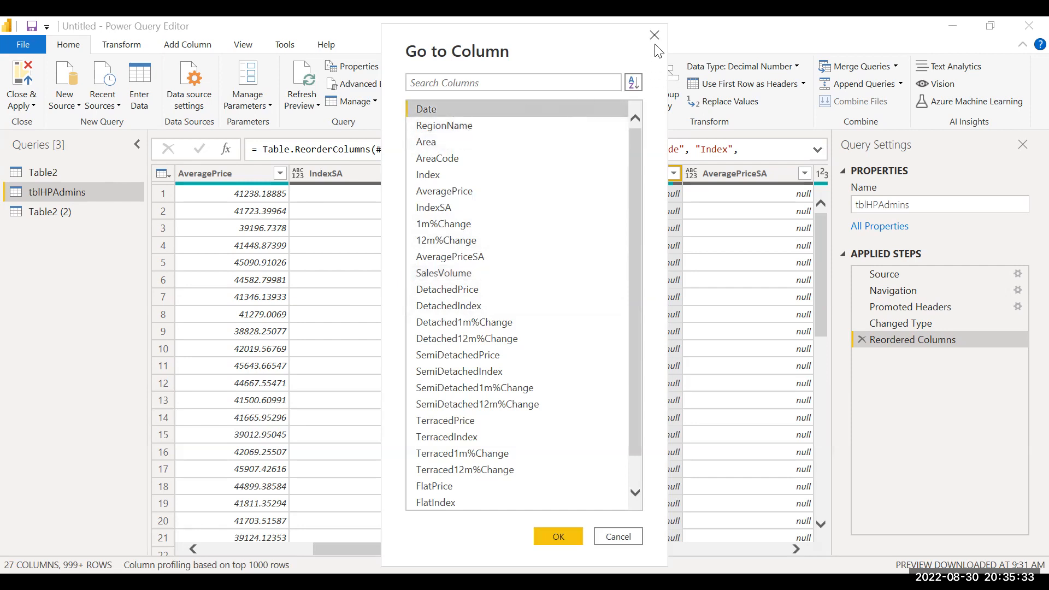
pyautogui.doubleClick(507, 244)
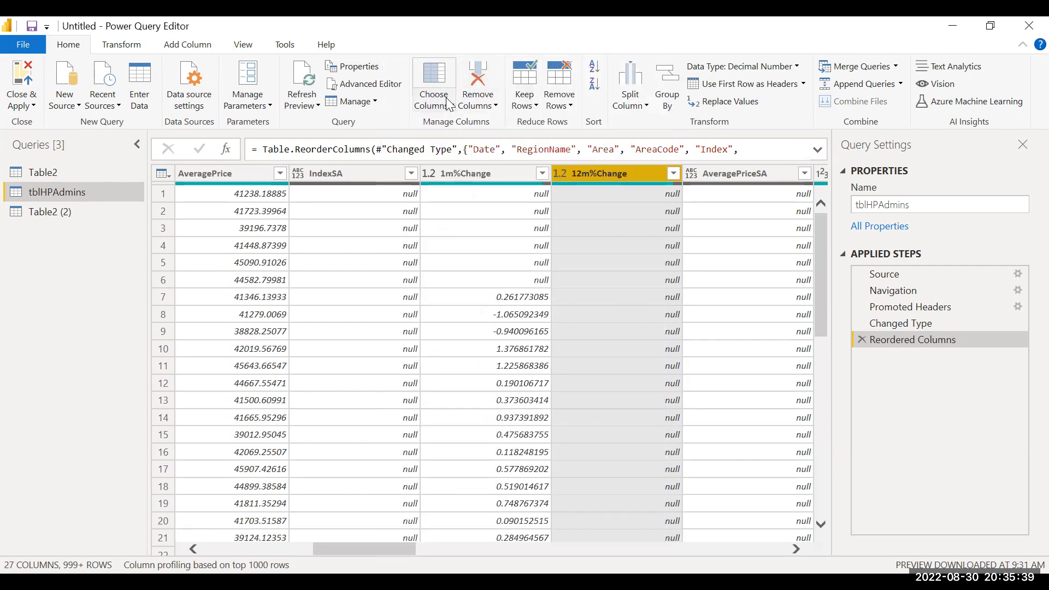
pyautogui.hscroll(-10, 301, 272)
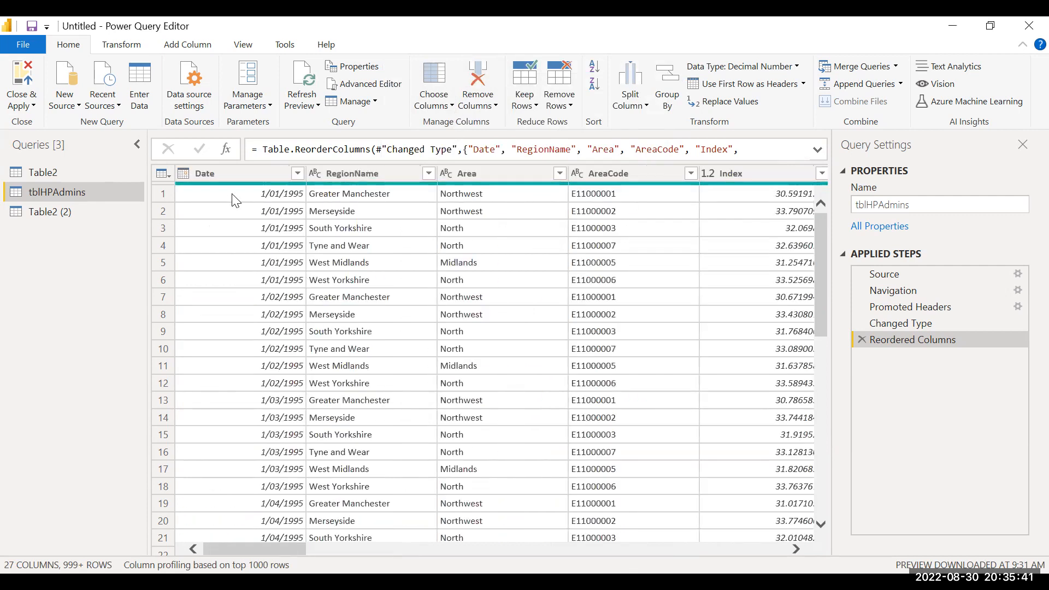
# Step: Remove all columns from tblHPAdmins except Date, RegionName and SalesVolume
pyautogui.click(226, 169)
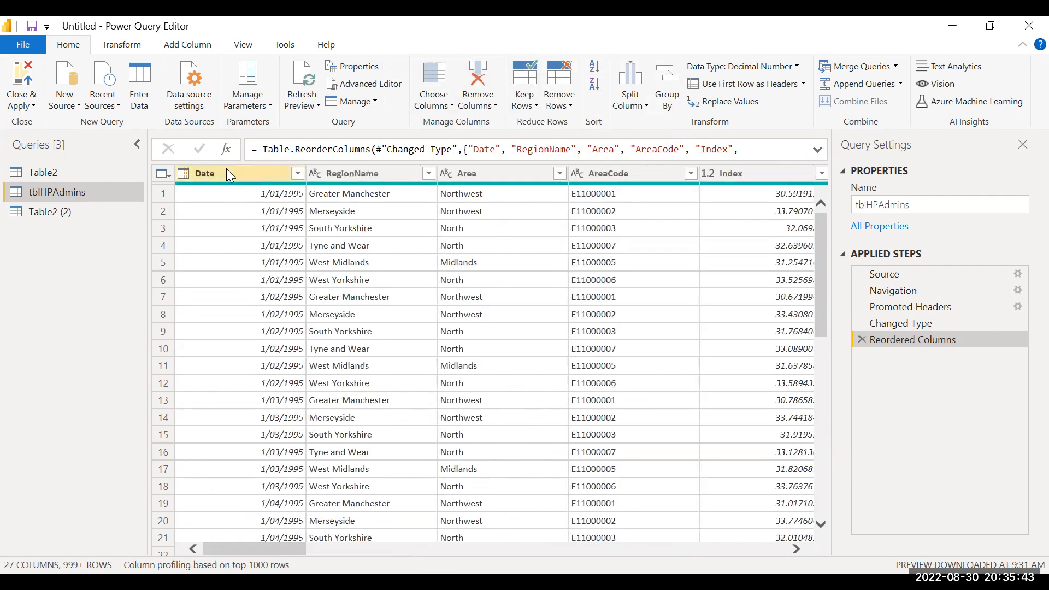
pyautogui.keyDown('shift'); pyautogui.click(326, 171); pyautogui.keyUp('shift')
pyautogui.hscroll(3, 546, 234)
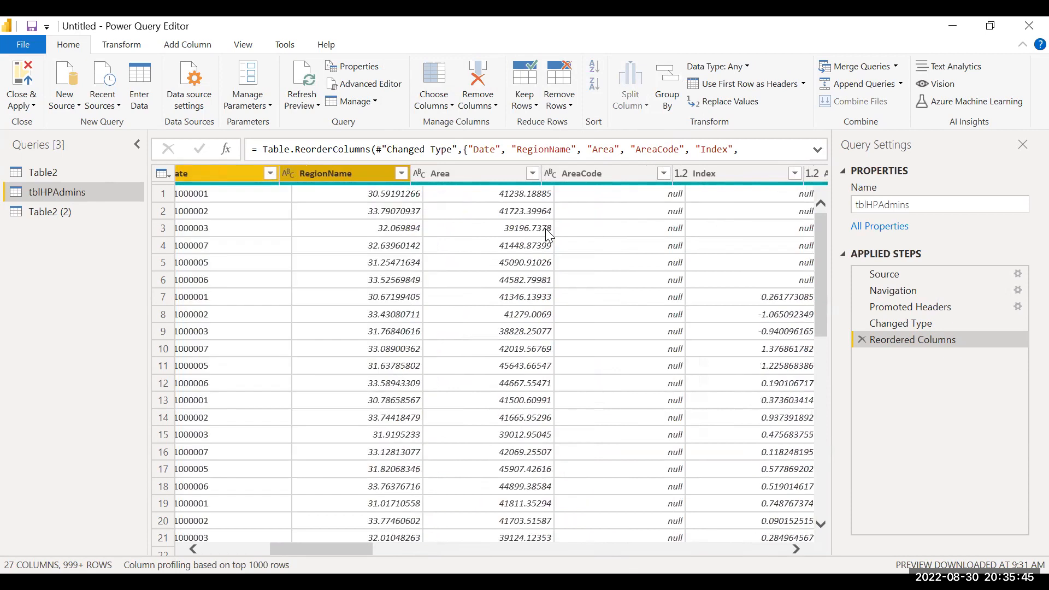
pyautogui.hscroll(15, 548, 234)
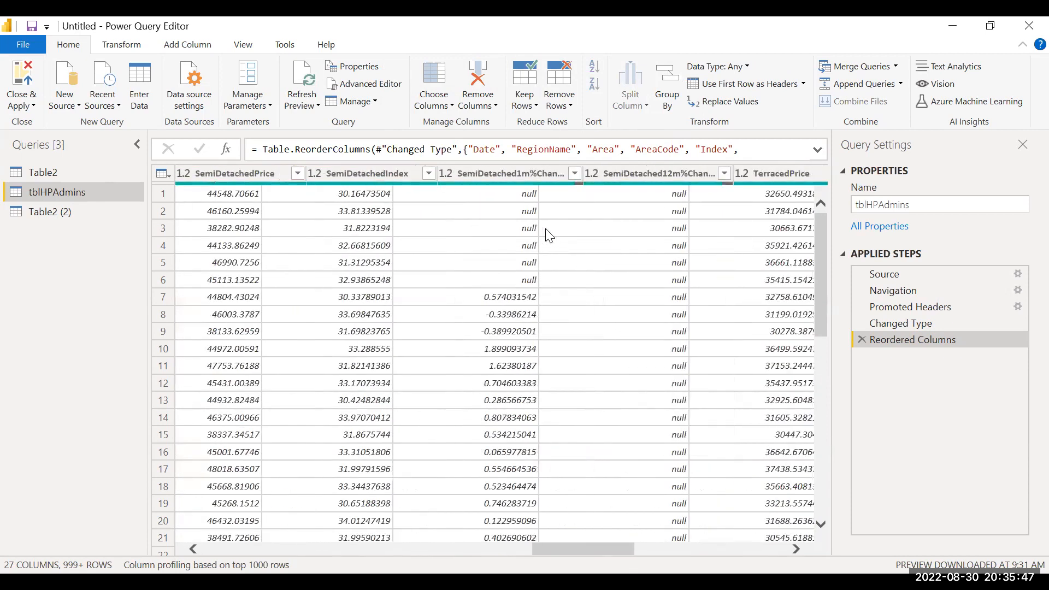
pyautogui.hscroll(10, 549, 236)
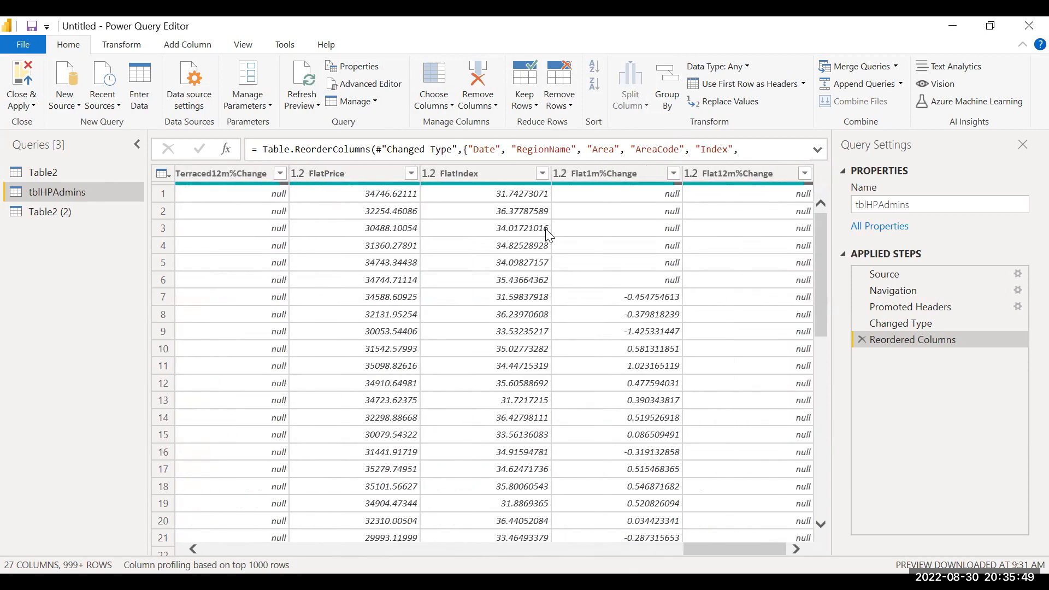
pyautogui.hscroll(-5, 549, 236)
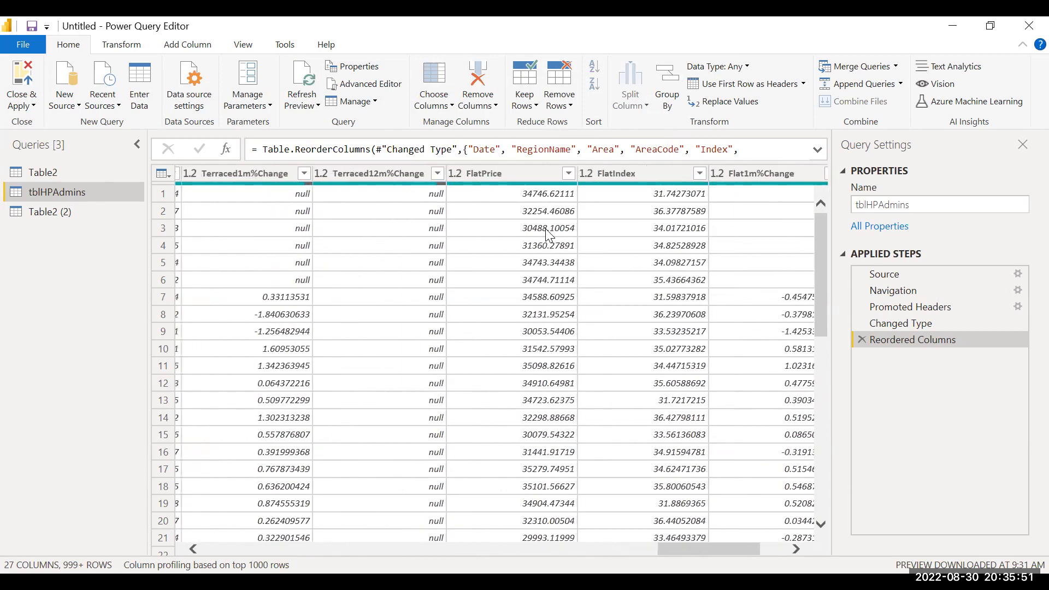
pyautogui.hscroll(-6, 549, 235)
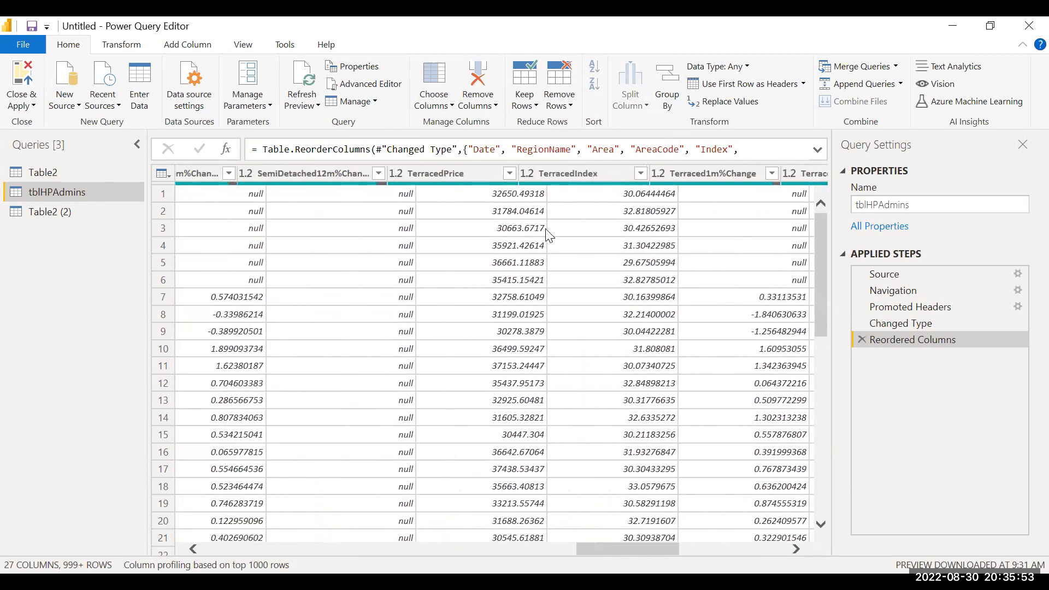
pyautogui.hscroll(-3, 549, 236)
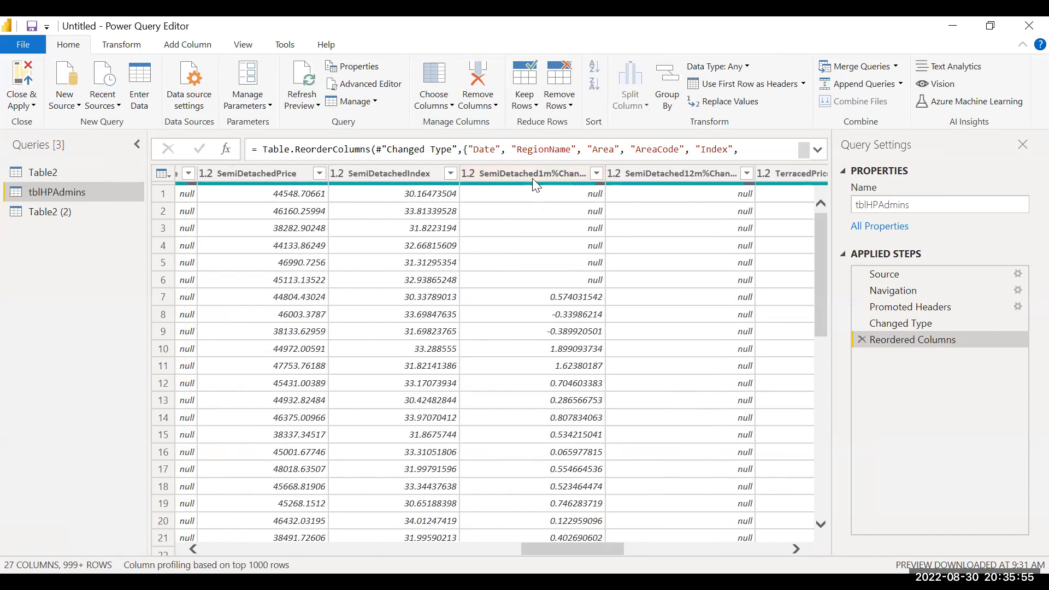
pyautogui.hscroll(-4, 491, 218)
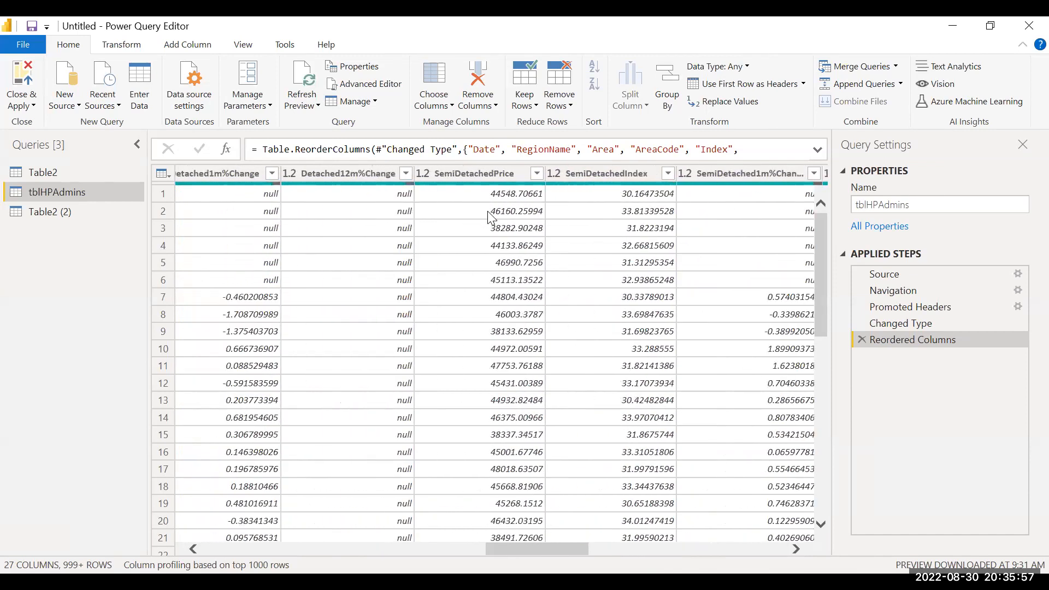
pyautogui.hscroll(-3, 397, 193)
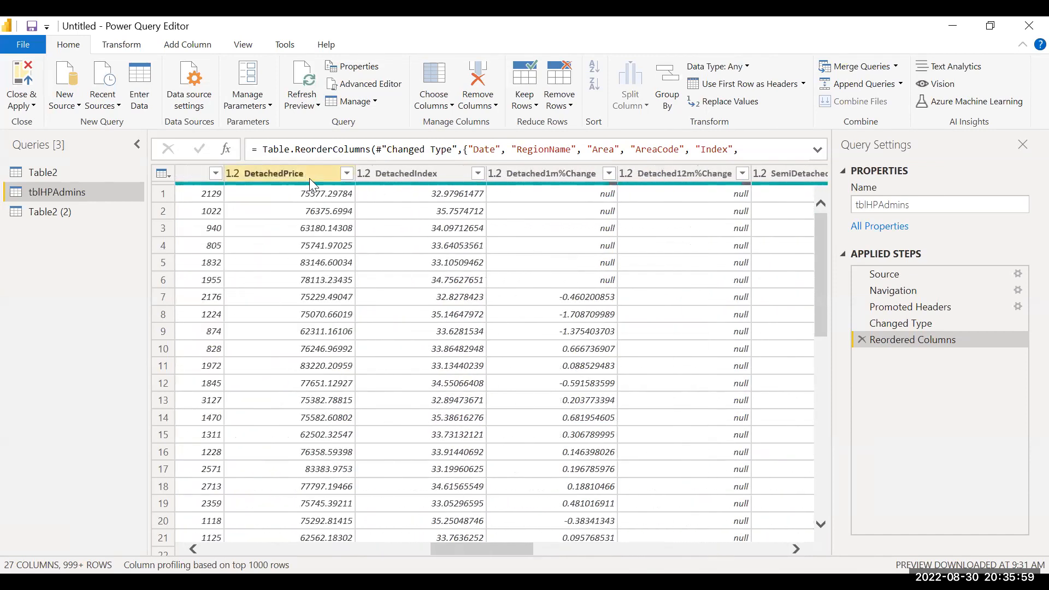
pyautogui.hscroll(-3, 317, 182)
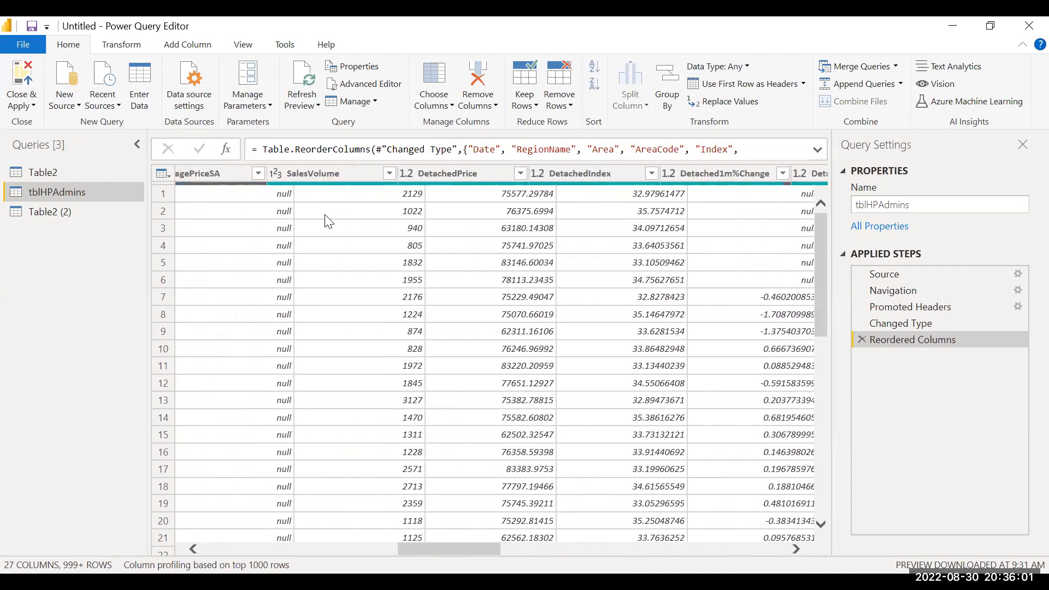
pyautogui.click(320, 175)
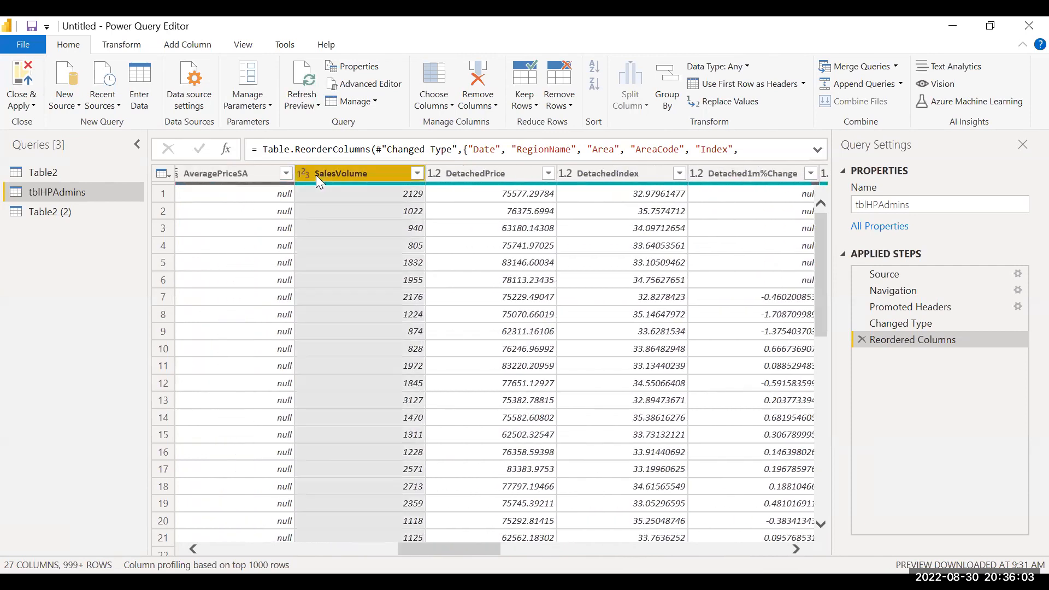
pyautogui.click(495, 106)
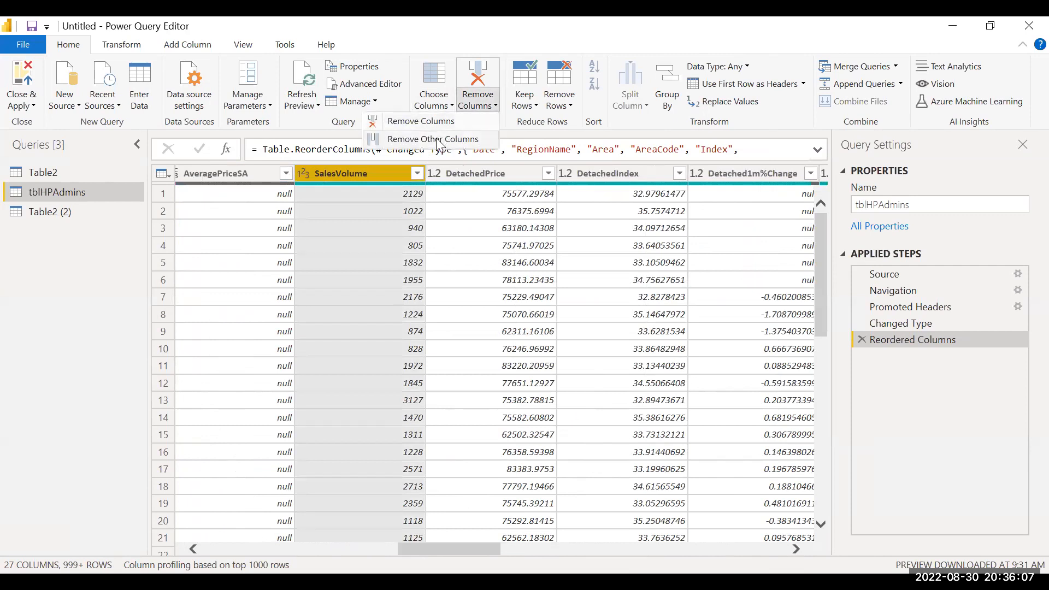
pyautogui.click(440, 141)
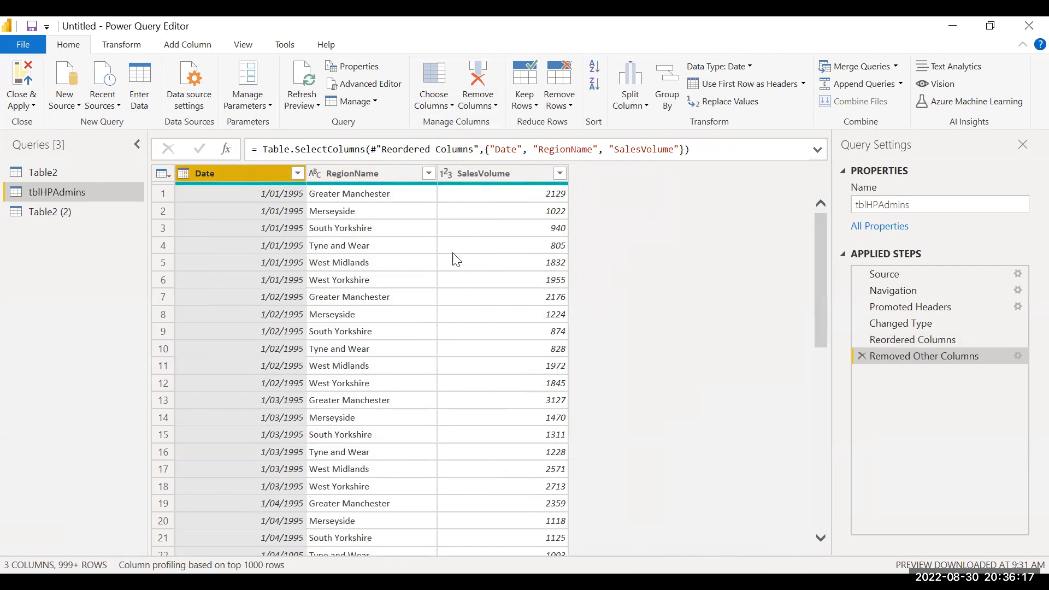
# Step: Try unpivoting the RegionName and SalesVolume columns with Unpivot Columns, and delete the resulting applied step
pyautogui.click(368, 173)
pyautogui.keyDown('shift'); pyautogui.click(488, 174); pyautogui.keyUp('shift')
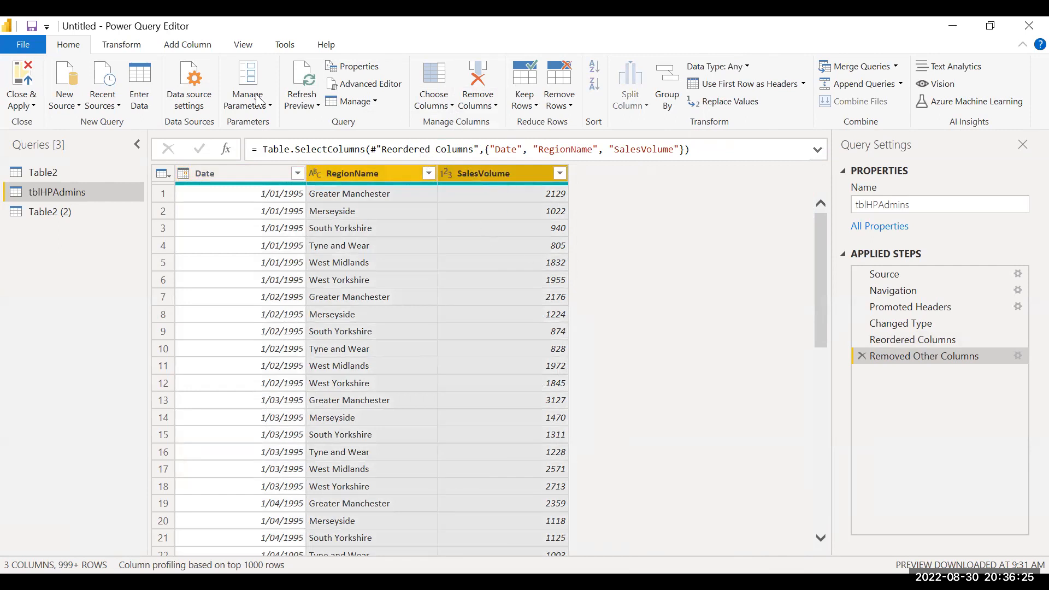
pyautogui.click(131, 45)
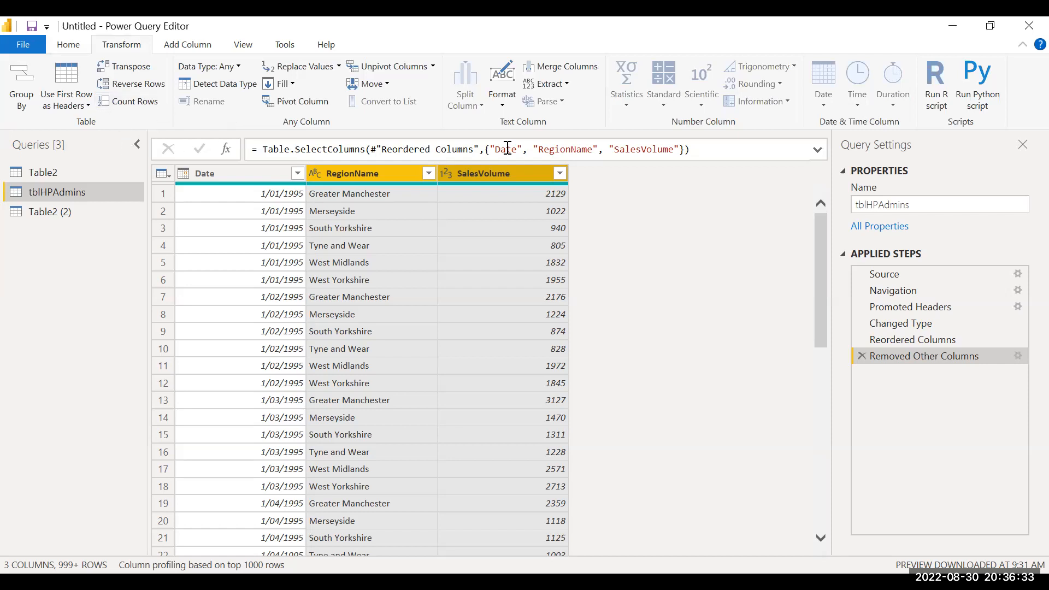
pyautogui.click(377, 66)
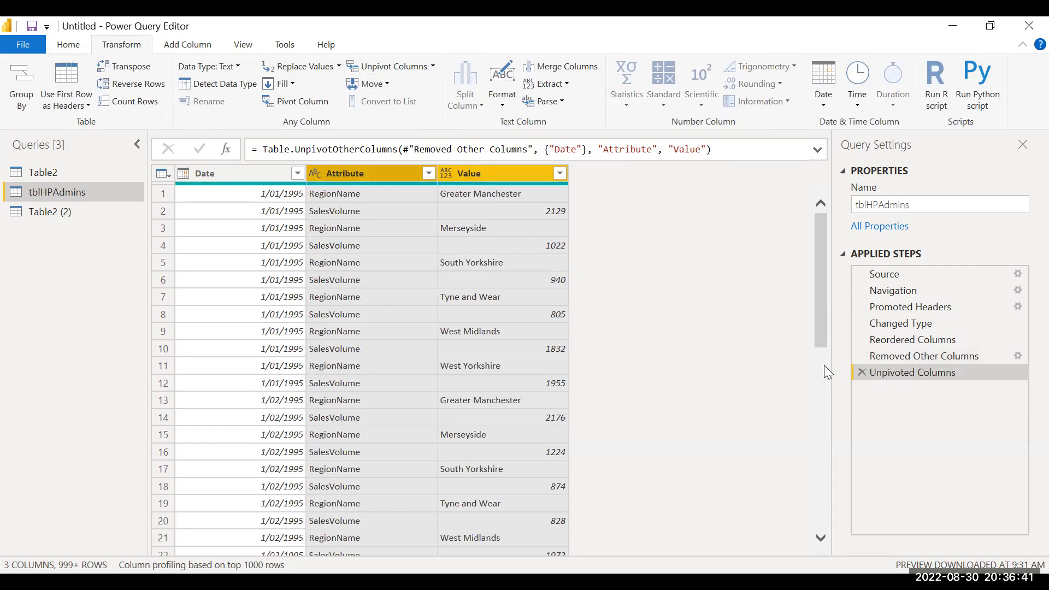
pyautogui.click(861, 372)
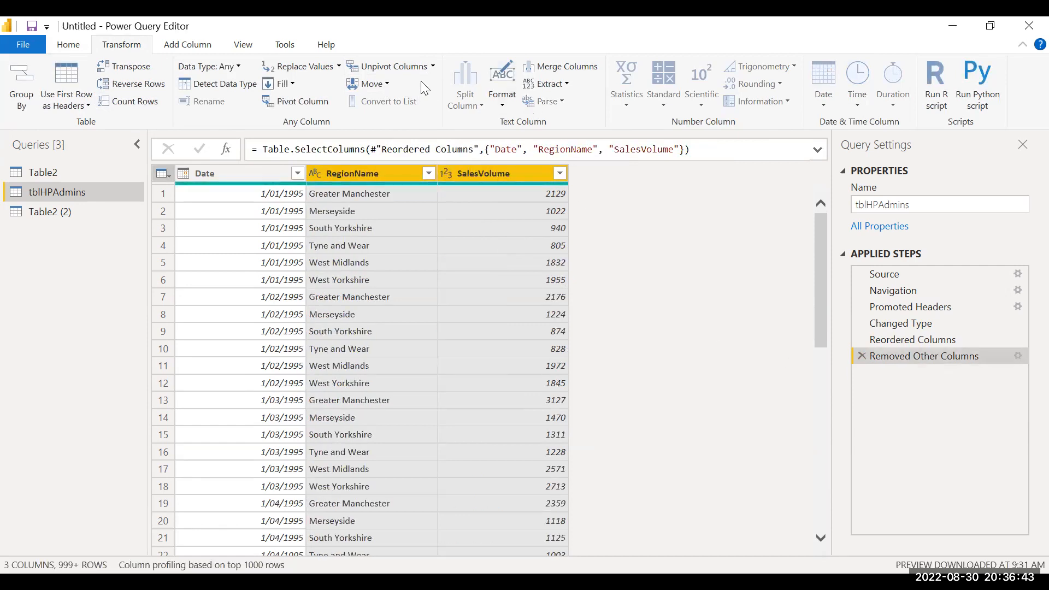
# Step: Try Unpivot Only Selected Columns on RegionName and SalesVolume, look through the resulting rows, and delete that applied step
pyautogui.click(431, 68)
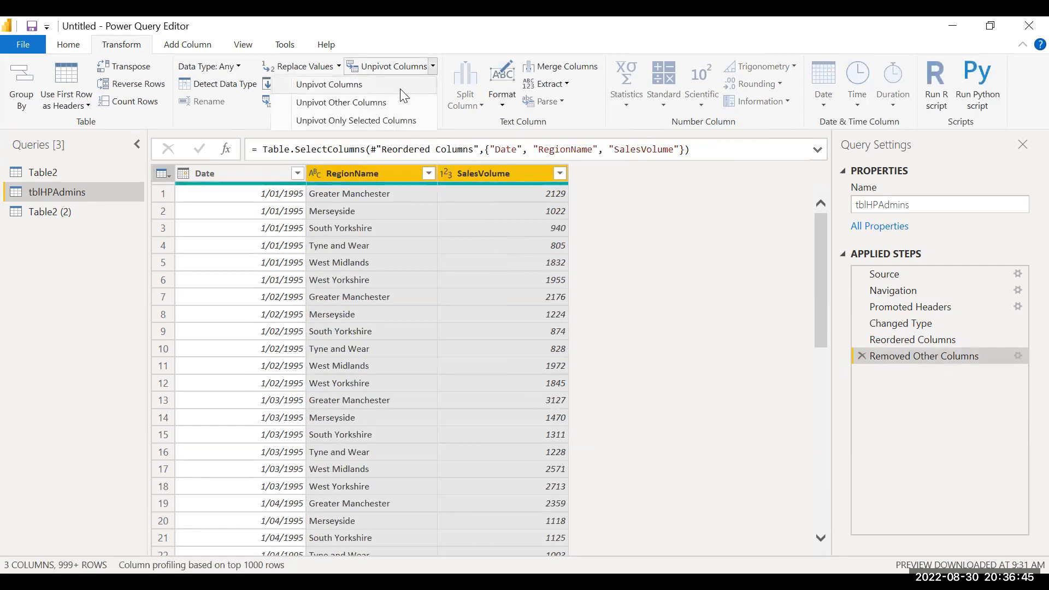
pyautogui.click(385, 119)
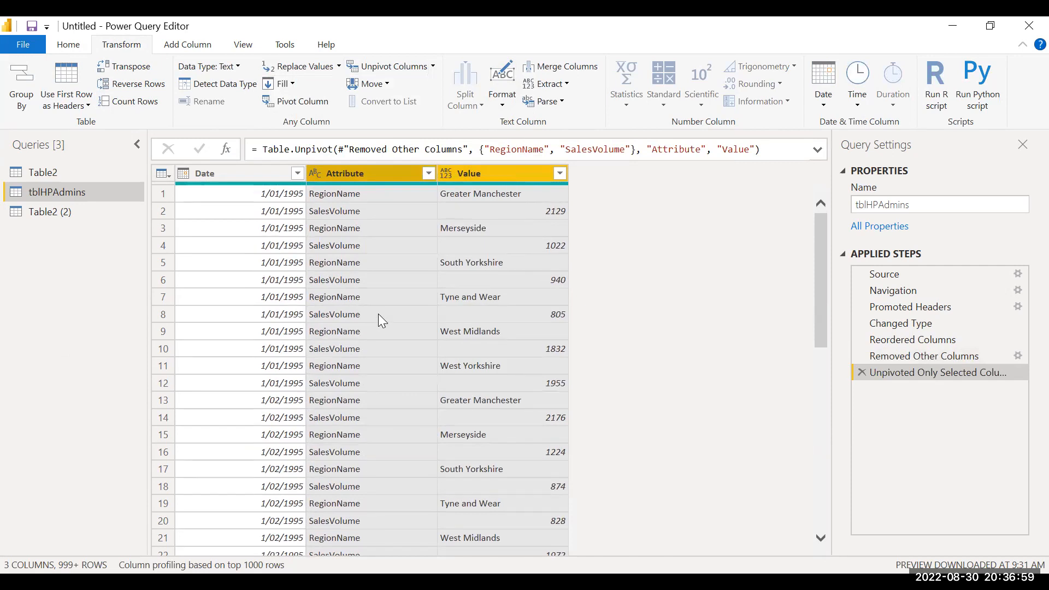
pyautogui.scroll(-15, 378, 313)
pyautogui.scroll(16, 378, 314)
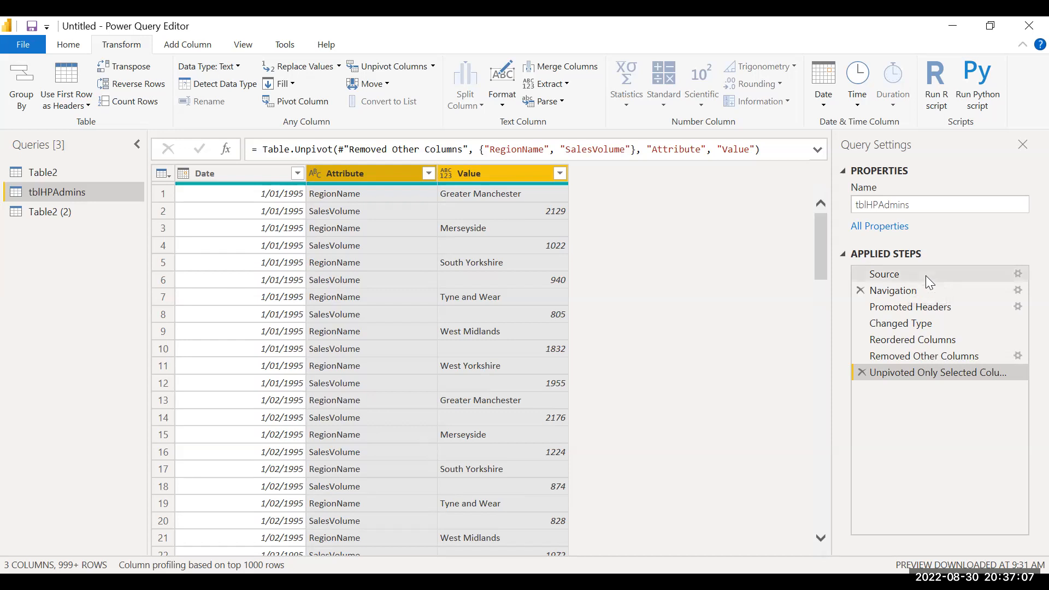
pyautogui.click(862, 372)
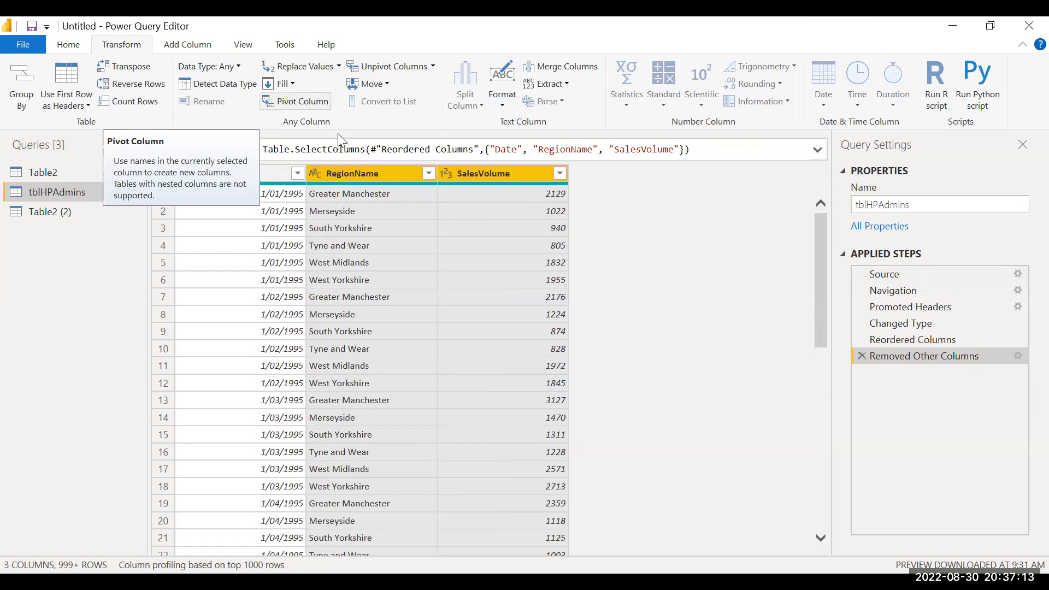
# Step: Try unpivoting only the RegionName column, look through the resulting rows, and delete the unpivot step
pyautogui.click(397, 173)
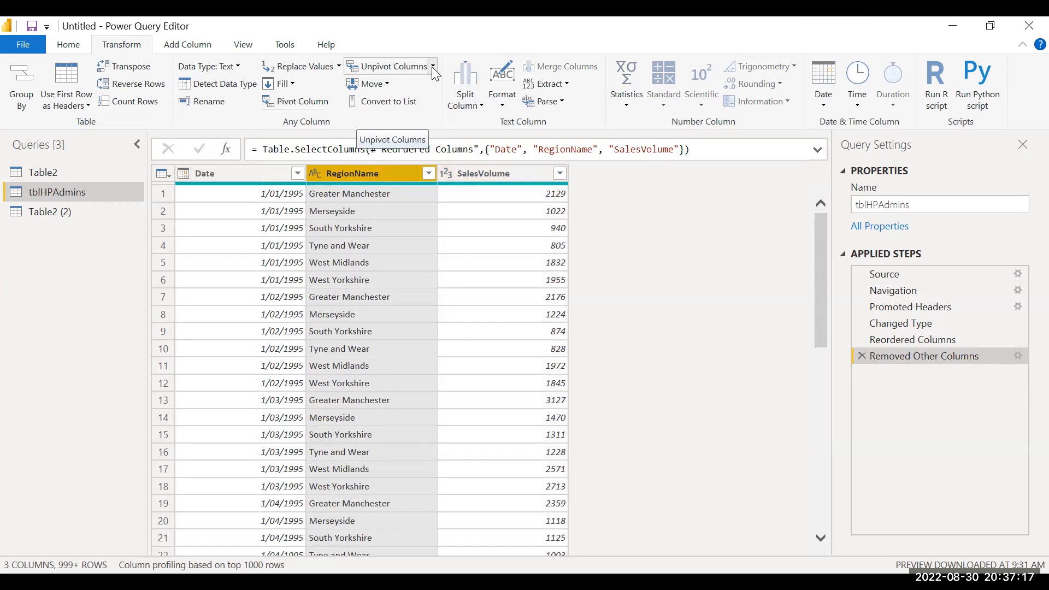
pyautogui.click(397, 68)
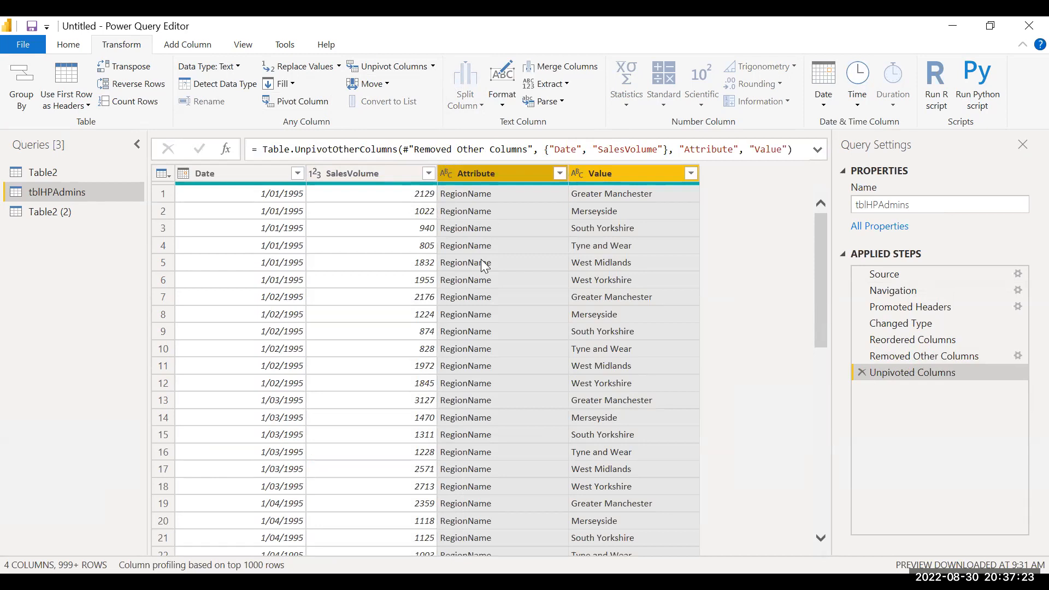
pyautogui.scroll(-6, 533, 363)
pyautogui.scroll(-6, 531, 360)
pyautogui.scroll(12, 532, 360)
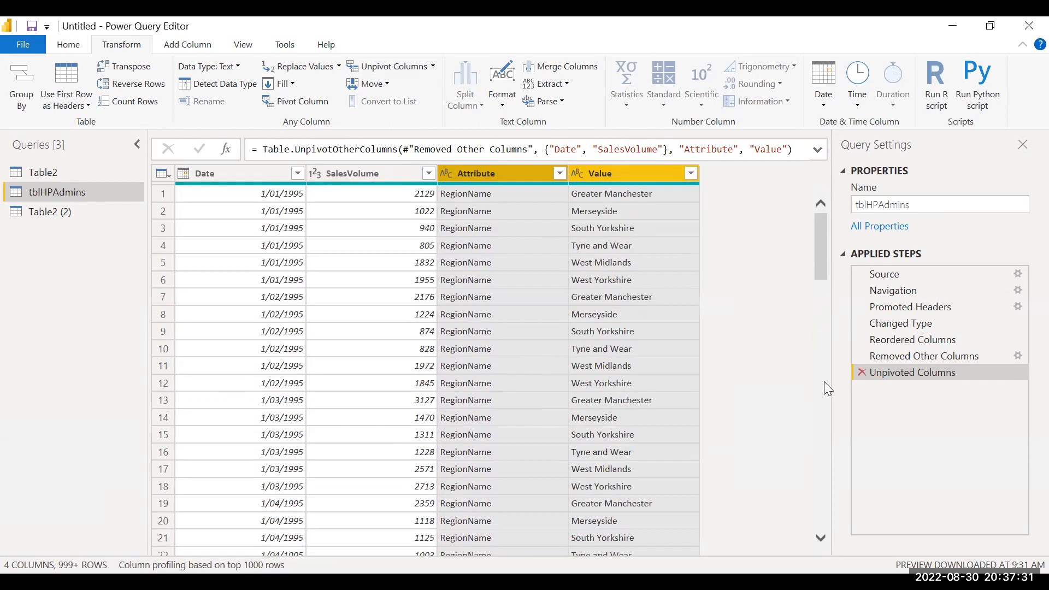
pyautogui.press('Delete')
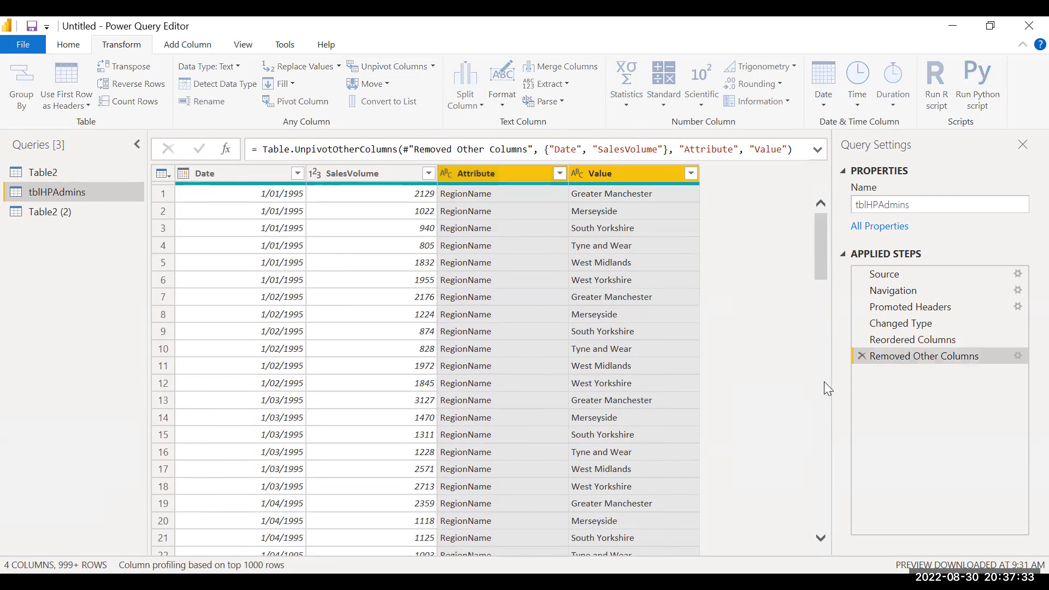
pyautogui.click(372, 175)
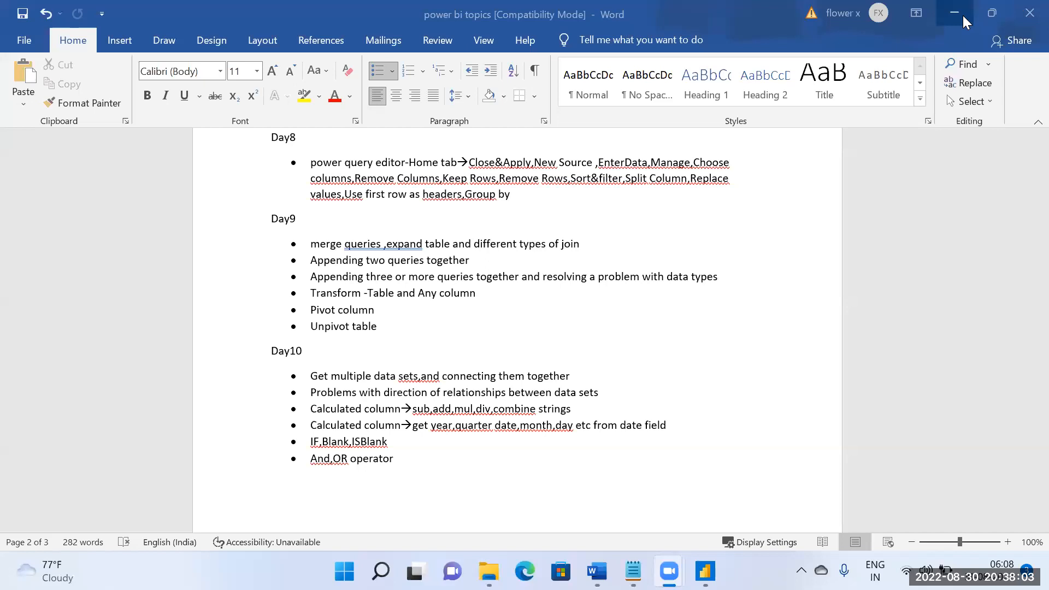
# Step: Switch to a new Power BI Desktop window and dismiss its start screen
pyautogui.rightClick(704, 571)
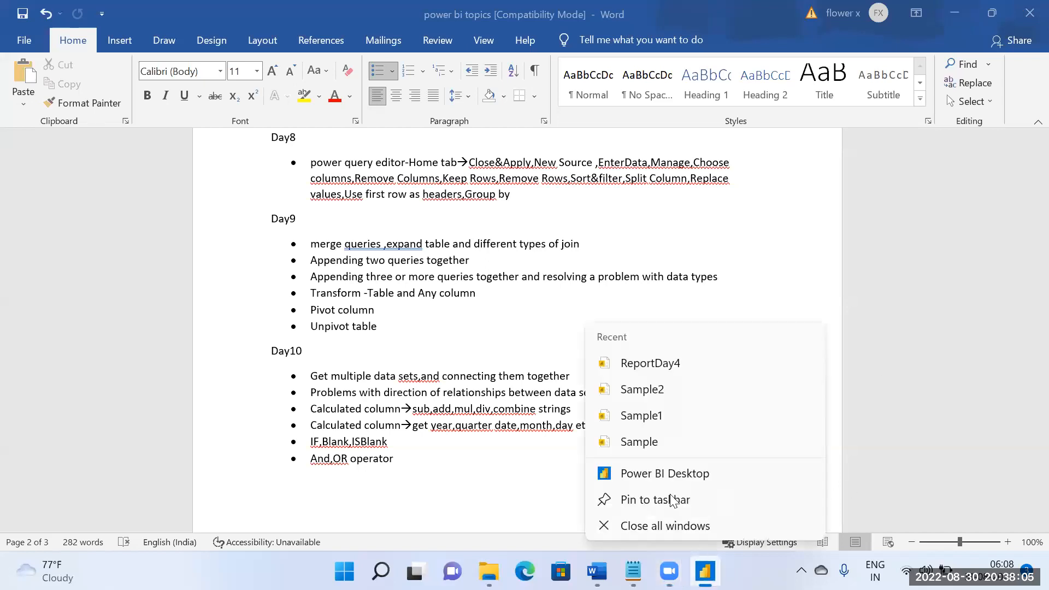
pyautogui.click(664, 473)
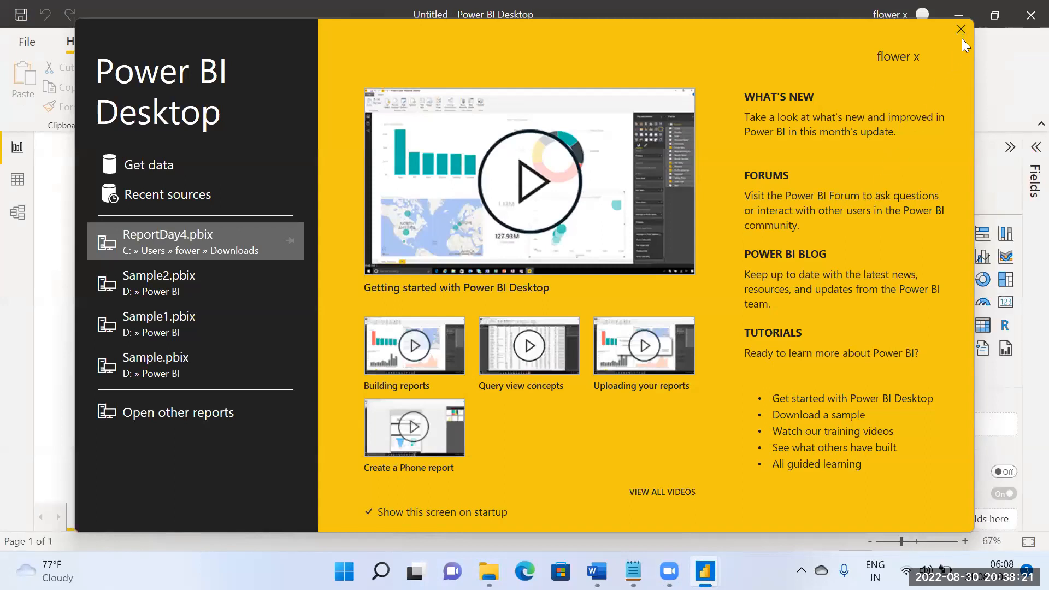
pyautogui.click(961, 30)
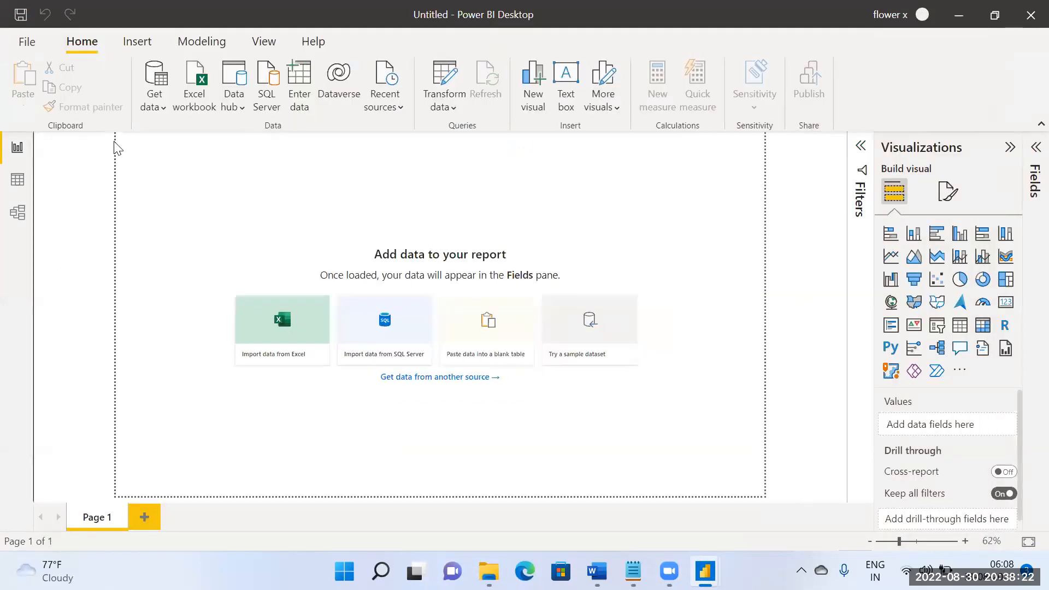
# Step: Import the tblHPAdmins sheet from the PvtHPAdmins Excel workbook and load it into the report
pyautogui.click(159, 112)
pyautogui.click(192, 164)
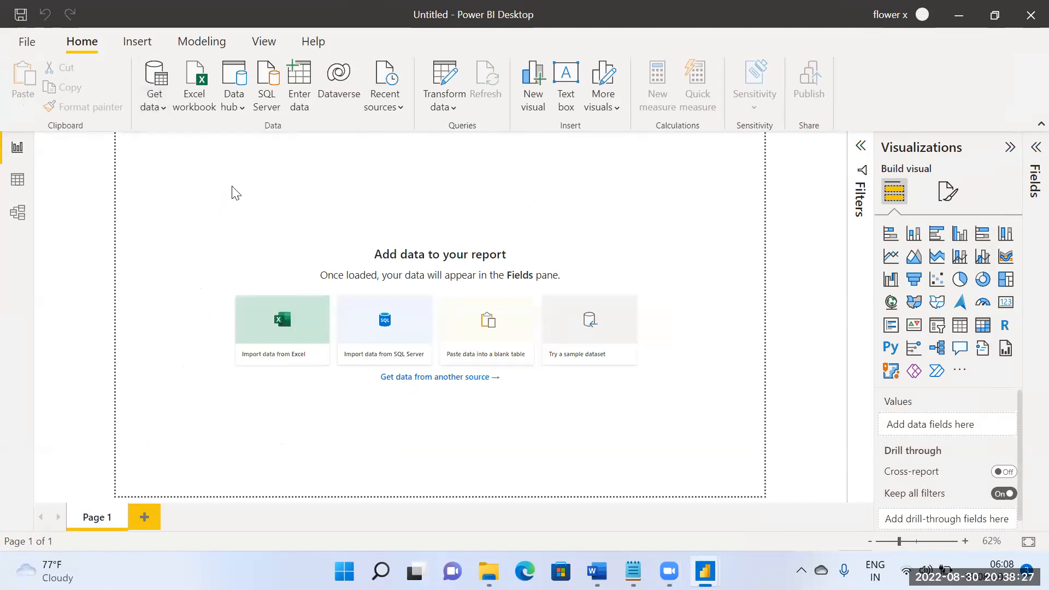
pyautogui.scroll(-2, 250, 191)
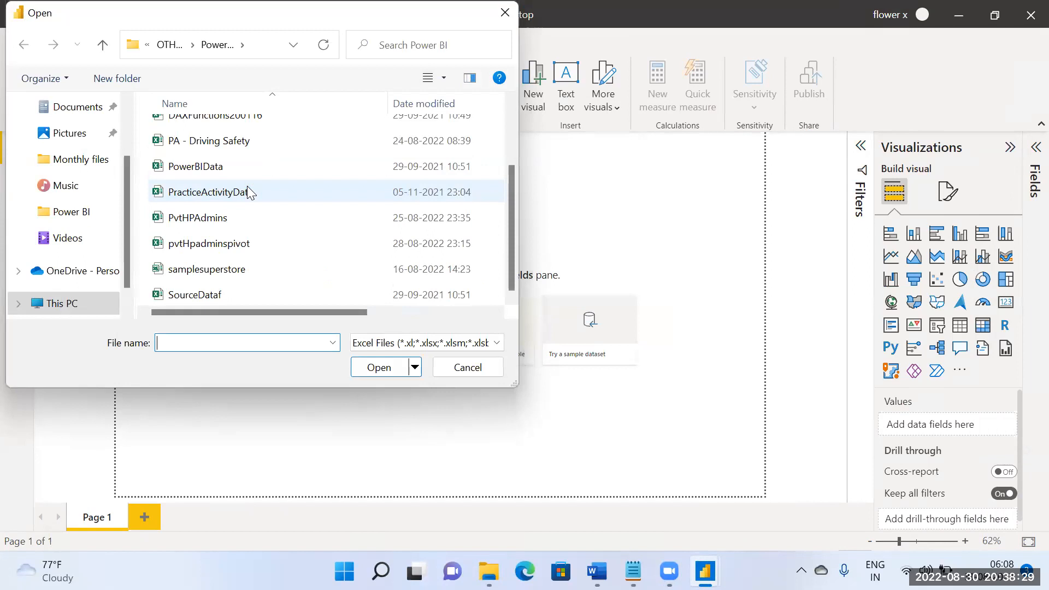
pyautogui.click(240, 268)
pyautogui.click(225, 248)
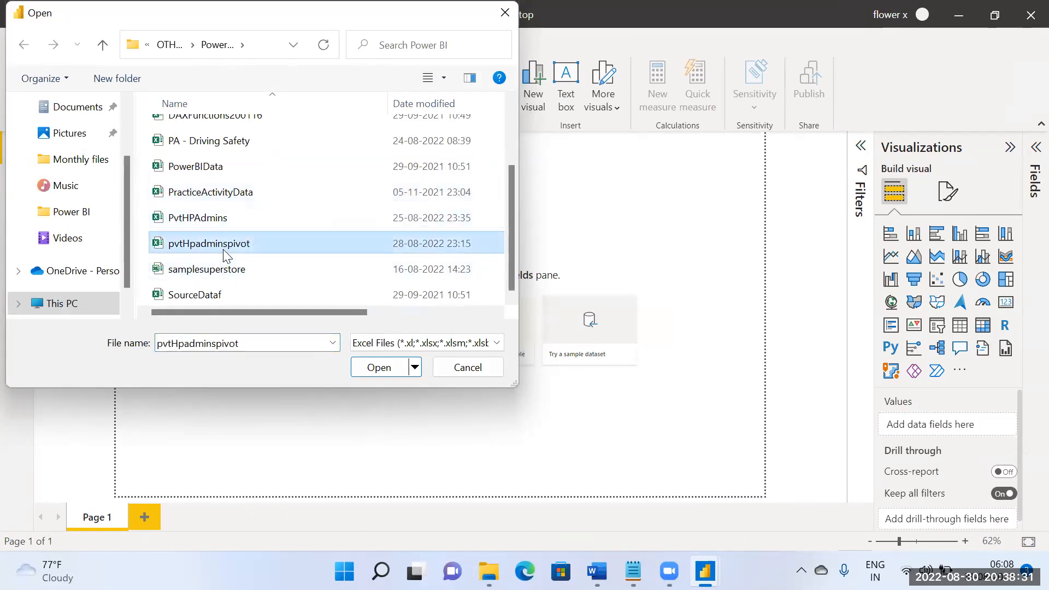
pyautogui.click(229, 223)
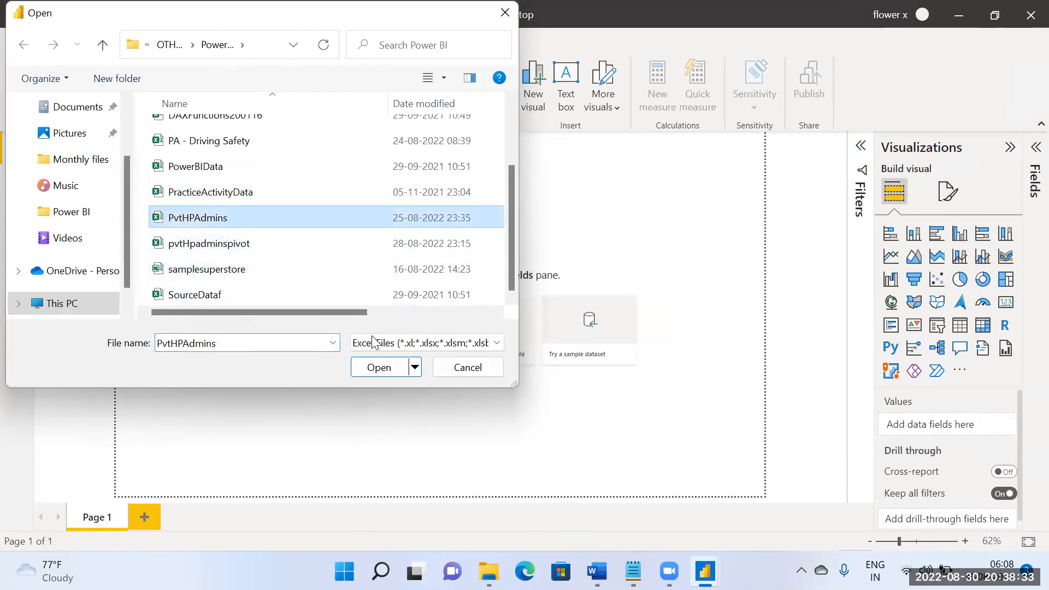
pyautogui.click(379, 367)
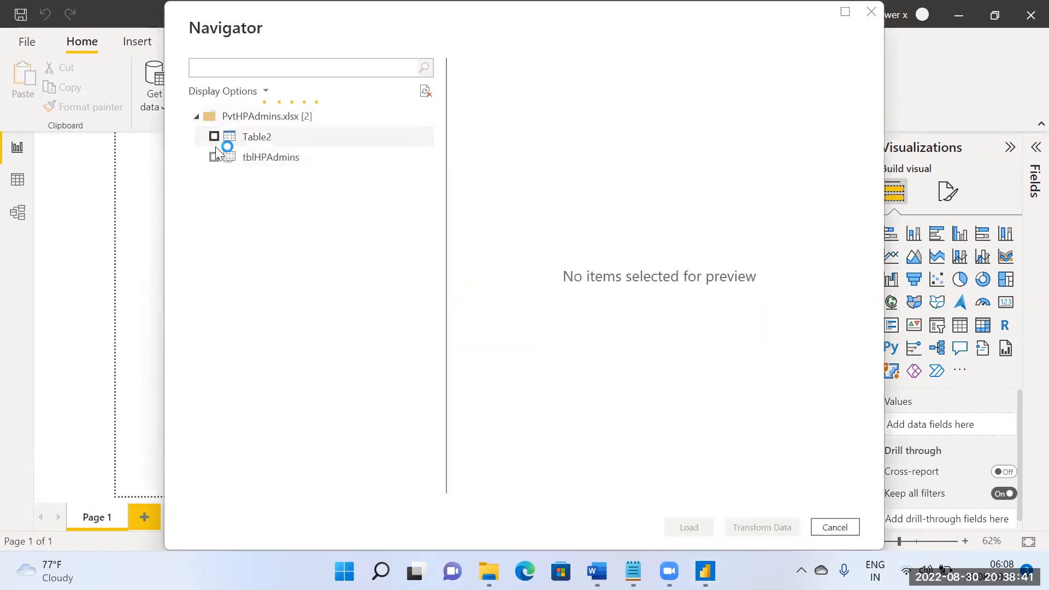
pyautogui.click(214, 158)
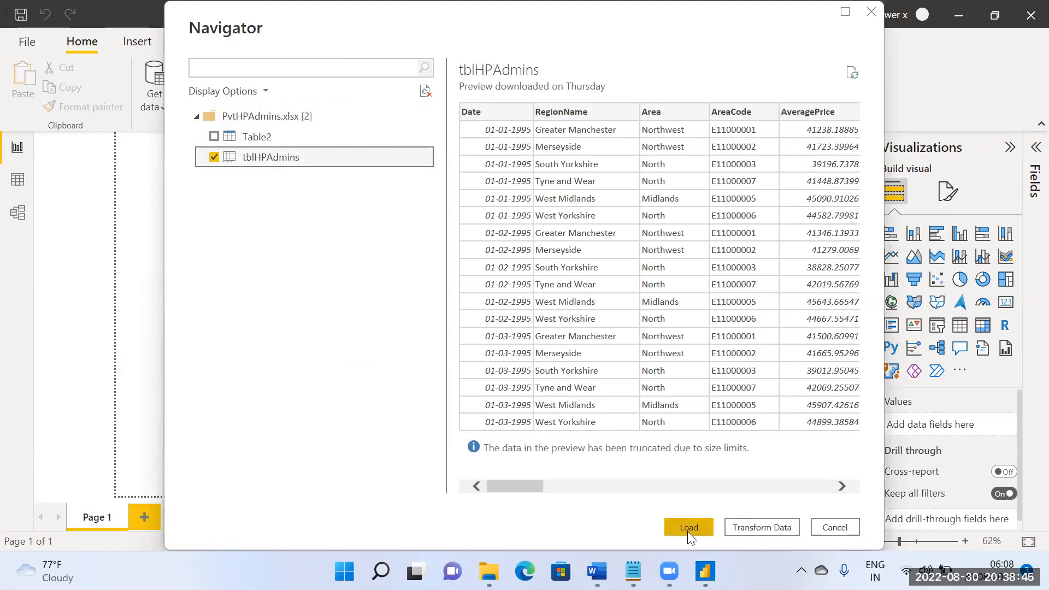
pyautogui.click(687, 528)
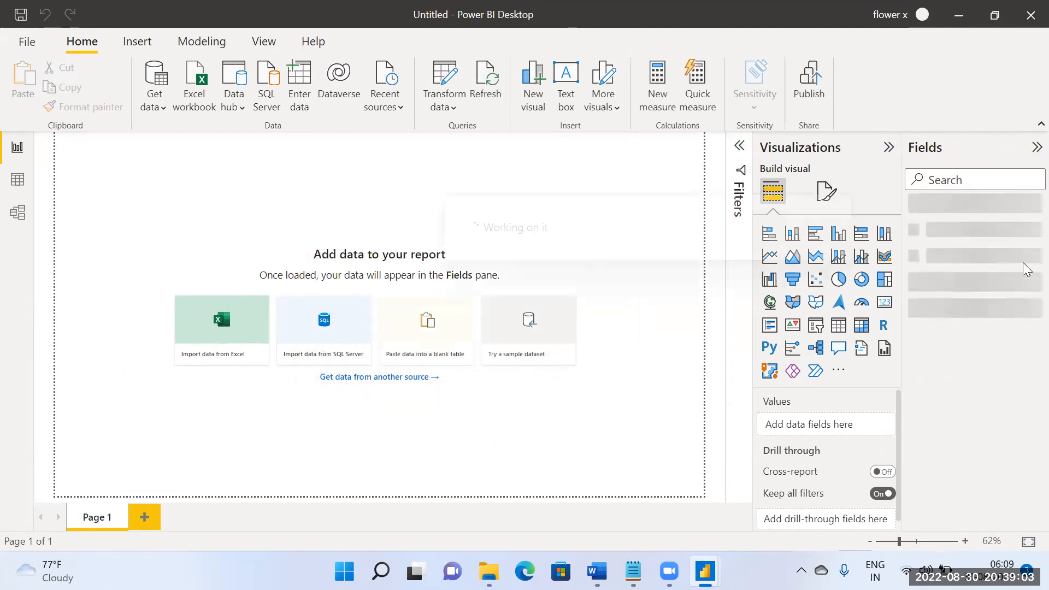
# Step: Look through the fields of tblHPAdmins and open its query in Power Query Editor
pyautogui.click(912, 208)
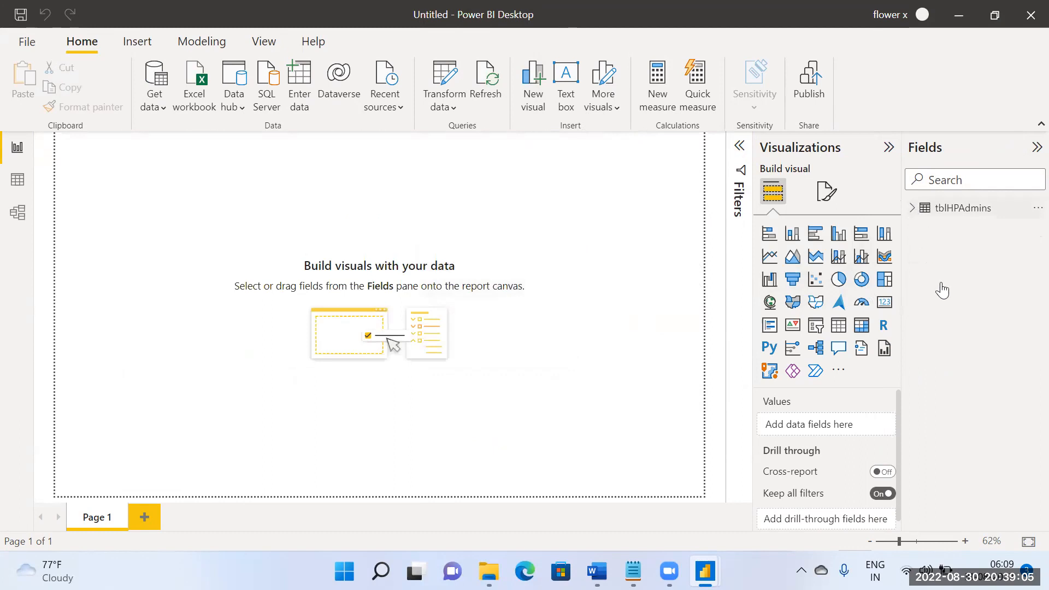
pyautogui.scroll(-3, 963, 370)
pyautogui.scroll(-1, 964, 370)
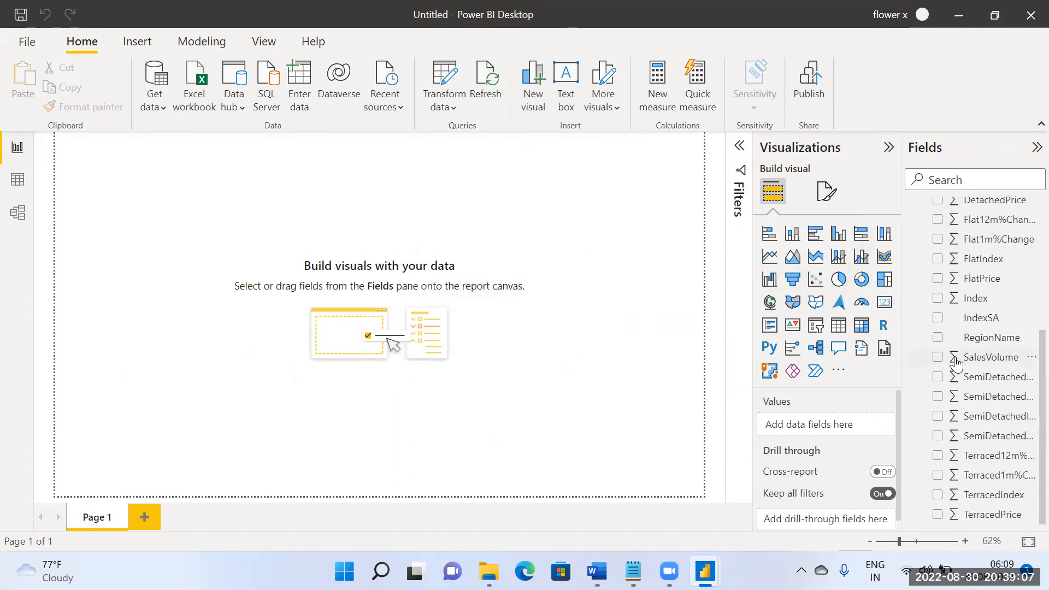
pyautogui.scroll(5, 991, 390)
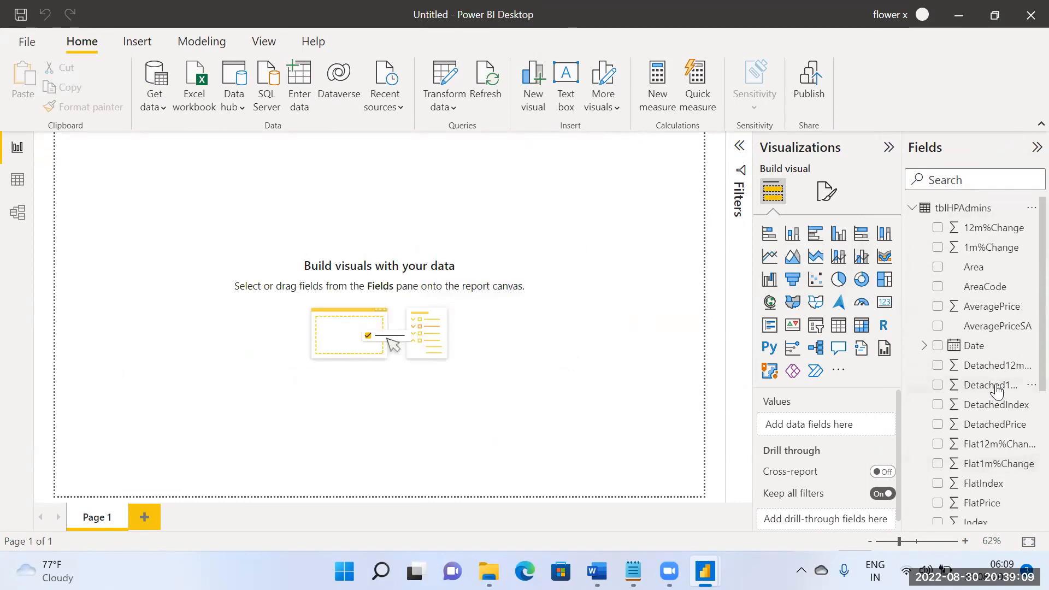
pyautogui.rightClick(972, 210)
pyautogui.click(886, 300)
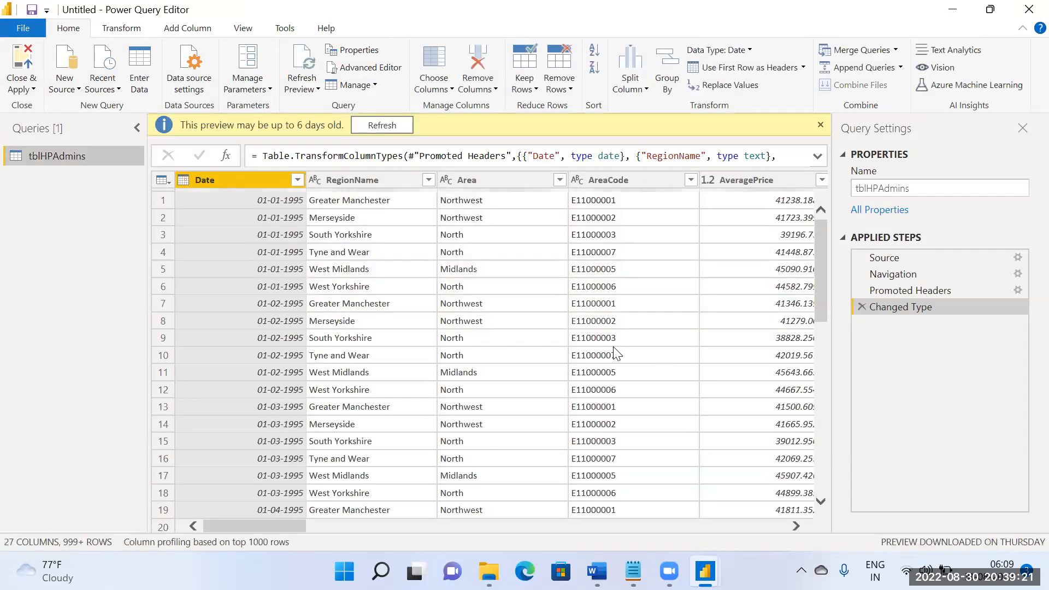
# Step: Keep only the Date, RegionName and SalesVolume columns of tblHPAdmins by removing all other columns
pyautogui.keyDown('ctrl'); pyautogui.click(324, 178); pyautogui.keyUp('ctrl')
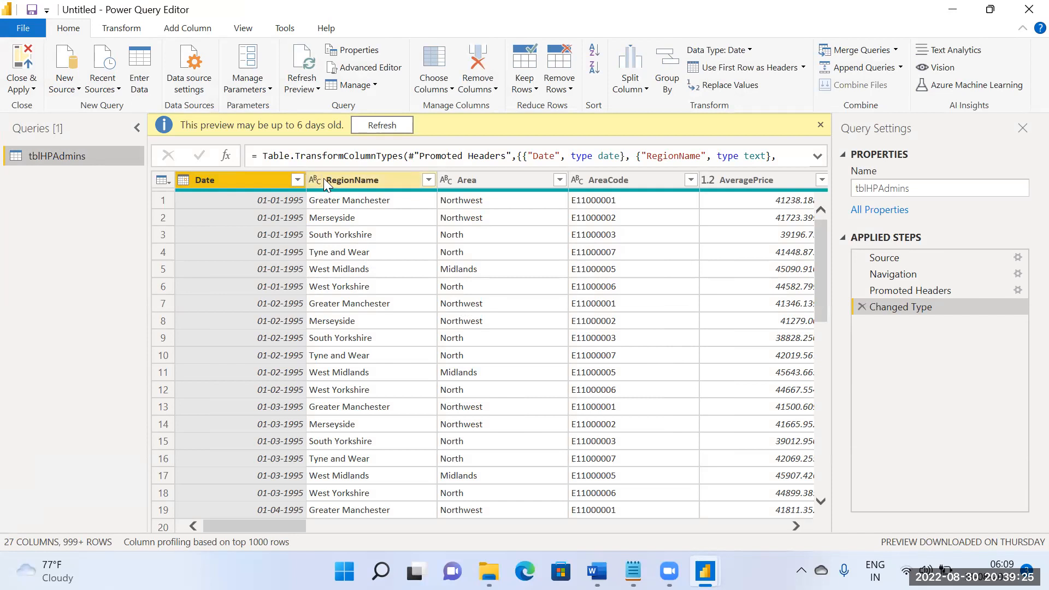
pyautogui.click(796, 525)
pyautogui.click(797, 526)
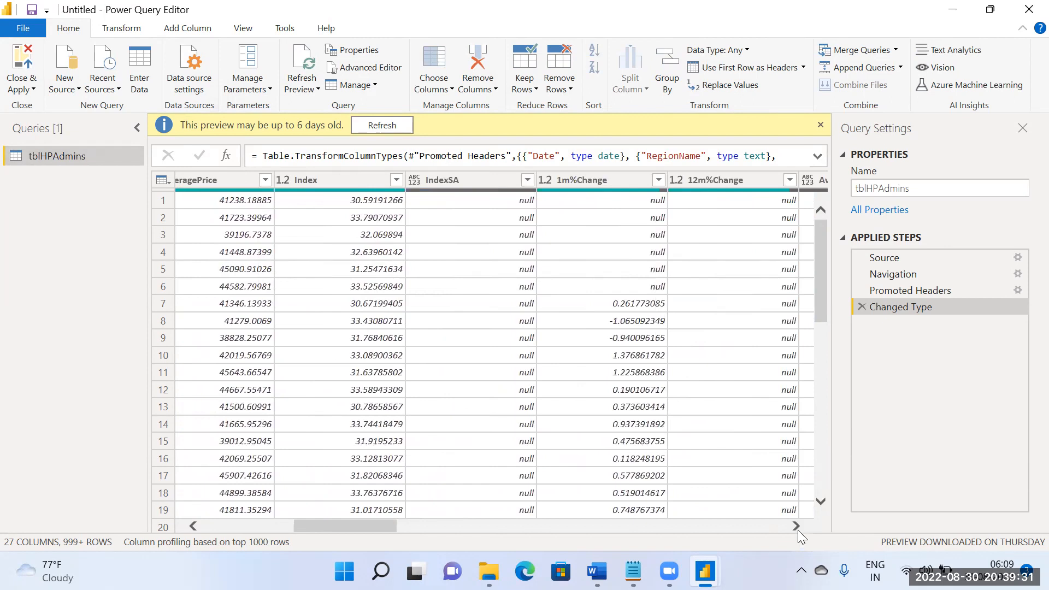
pyautogui.click(797, 528)
pyautogui.click(797, 529)
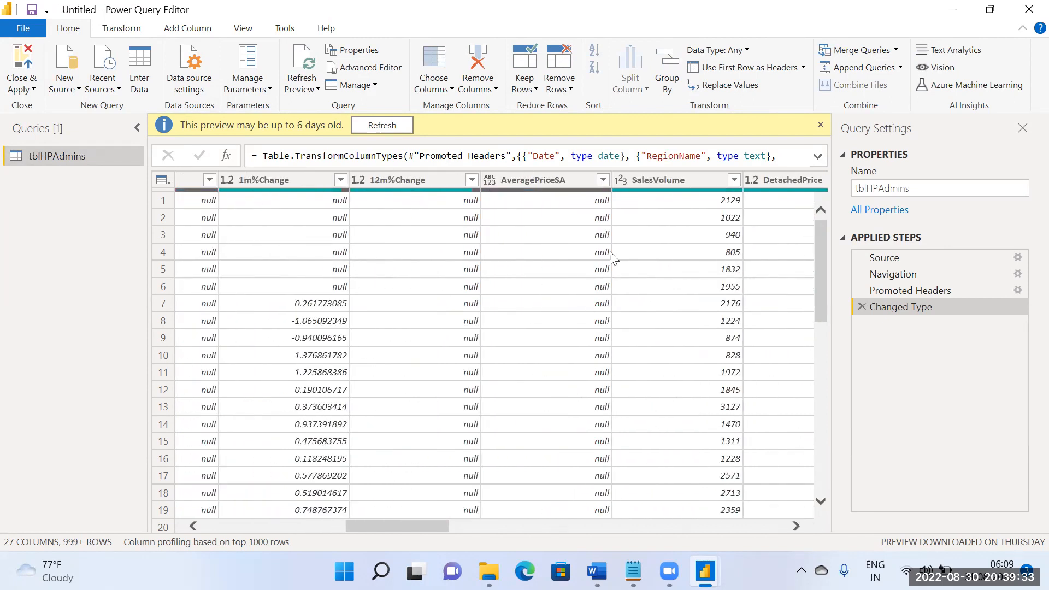
pyautogui.click(662, 183)
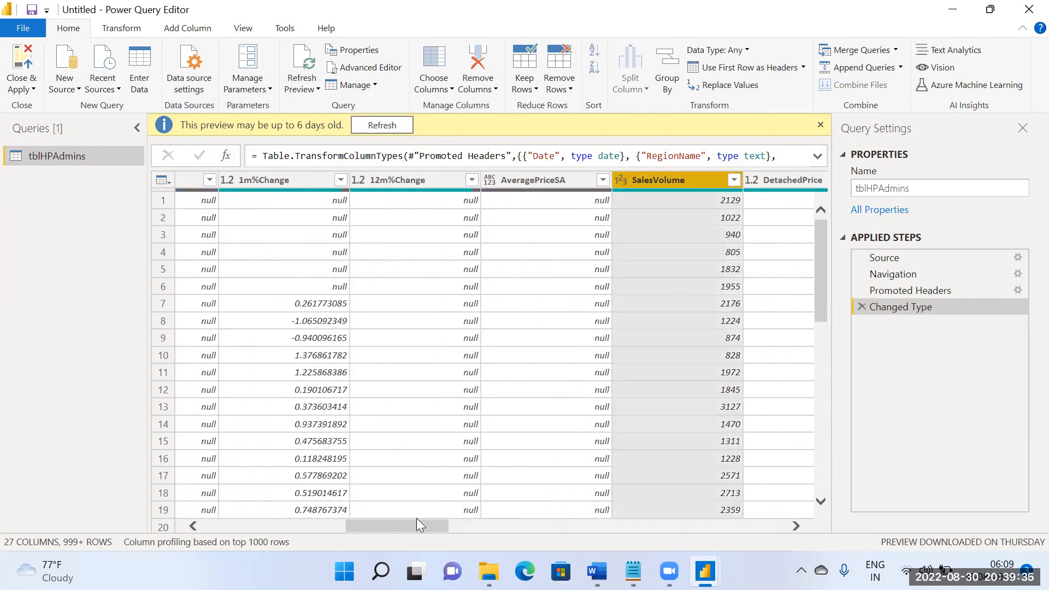
pyautogui.moveTo(401, 527); pyautogui.dragTo(258, 527)
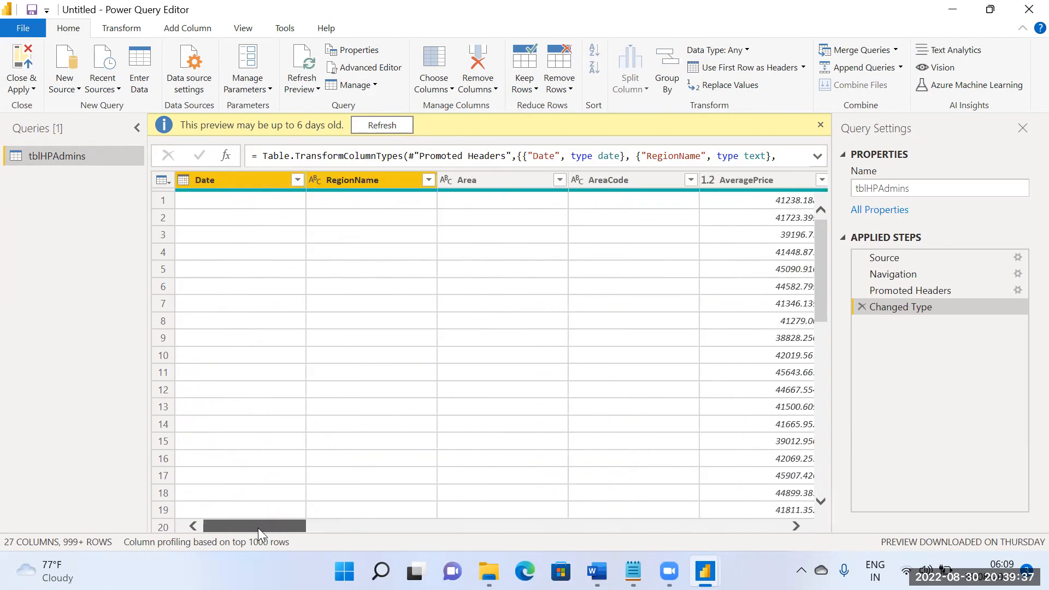
pyautogui.click(558, 88)
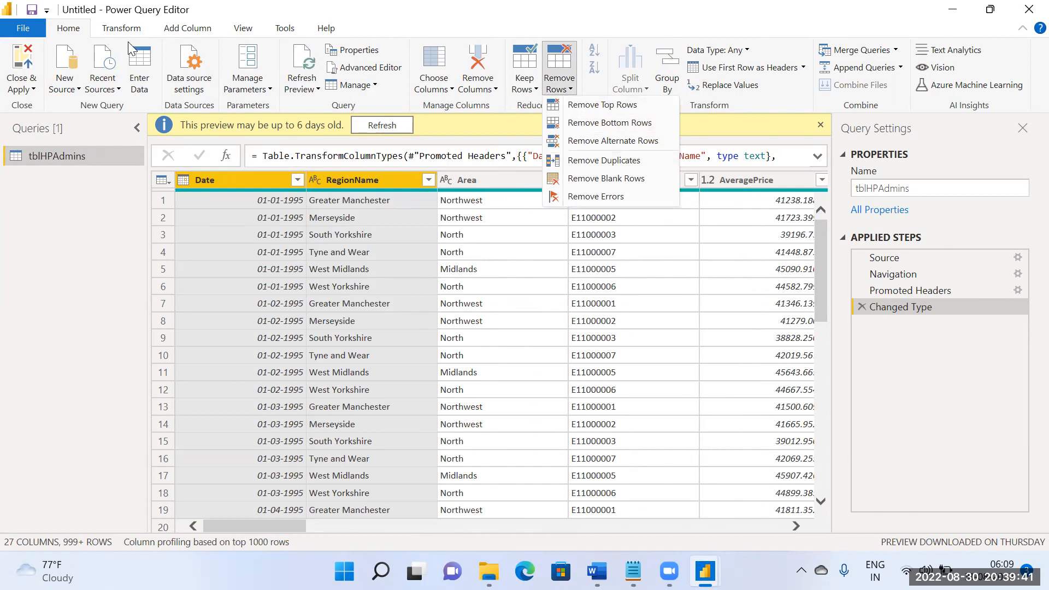
pyautogui.click(491, 98)
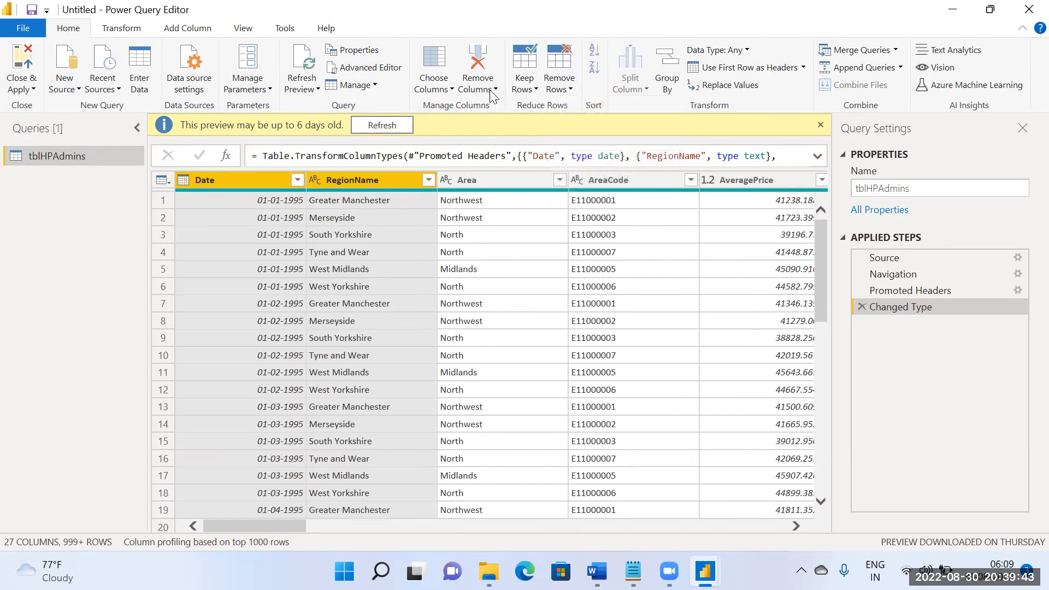
pyautogui.click(493, 90)
pyautogui.click(511, 125)
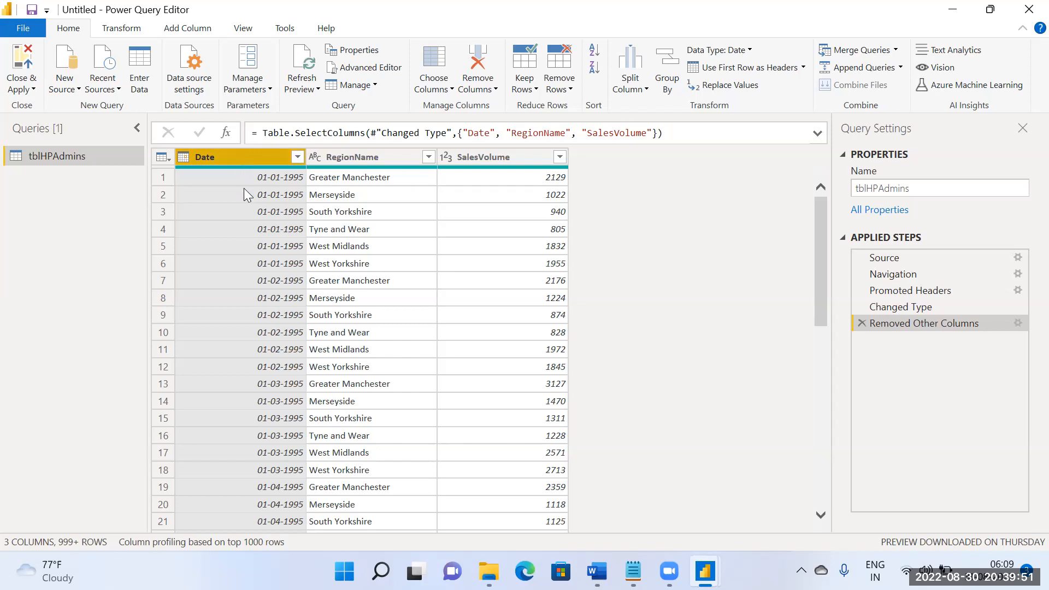
# Step: Pivot the RegionName column into new columns, using SalesVolume as the values column
pyautogui.click(365, 158)
pyautogui.keyDown('ctrl'); pyautogui.click(470, 158); pyautogui.keyUp('ctrl')
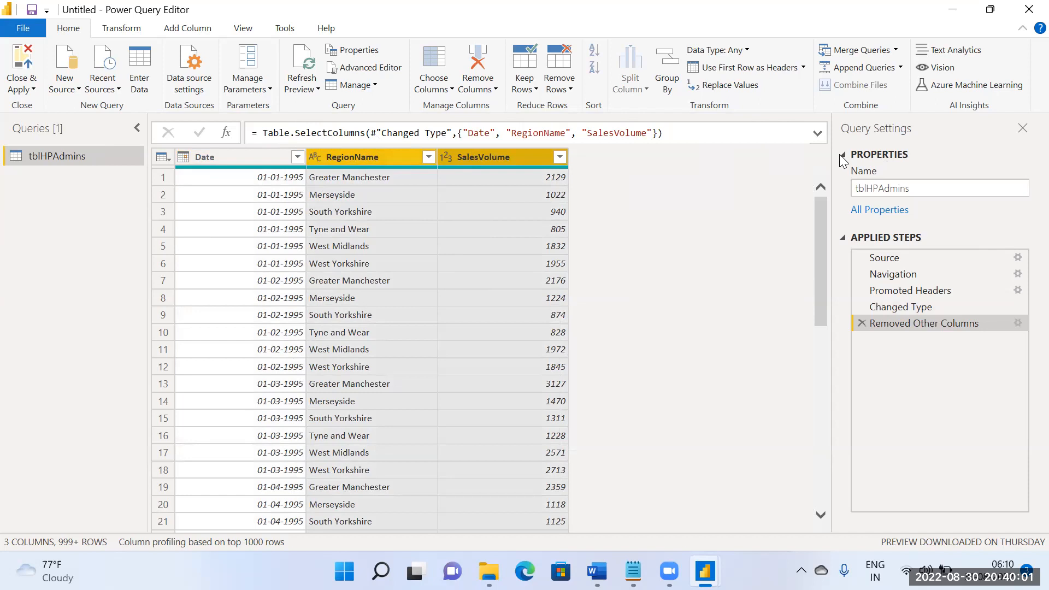
pyautogui.click(132, 28)
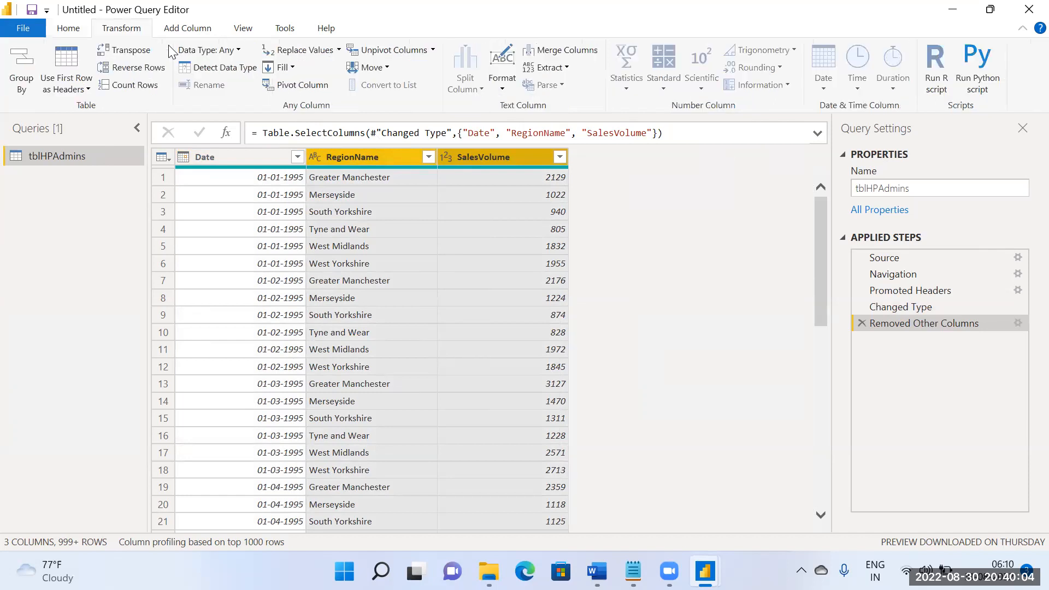
pyautogui.click(317, 85)
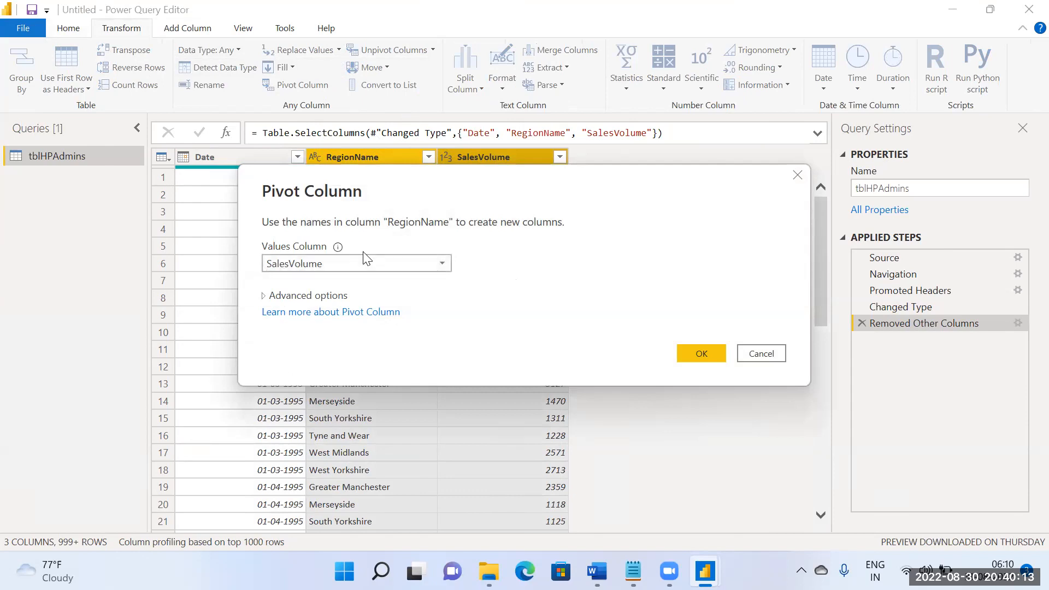
pyautogui.moveTo(491, 186); pyautogui.dragTo(596, 290)
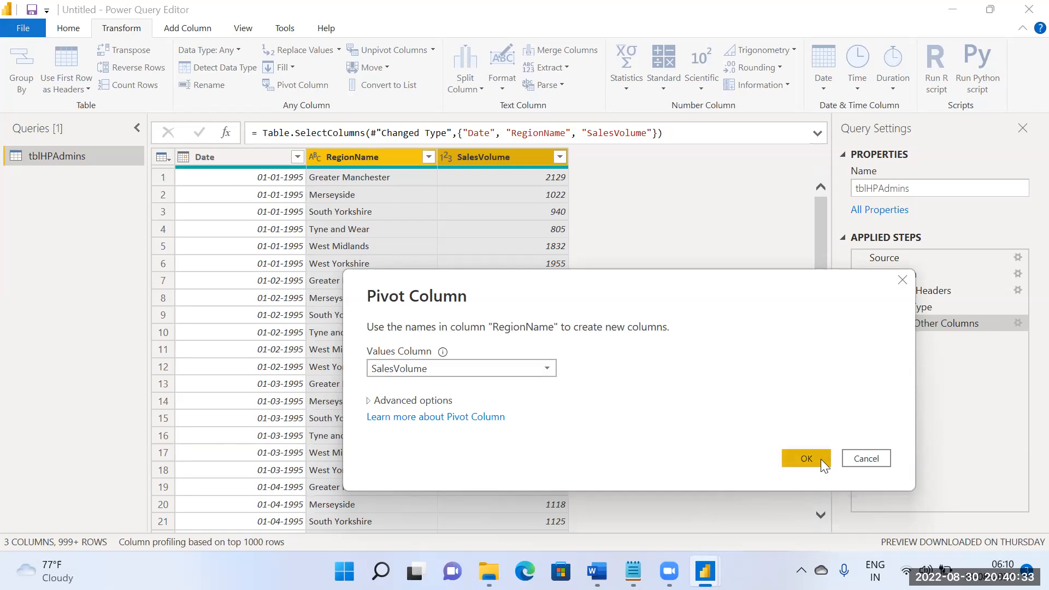
pyautogui.click(806, 458)
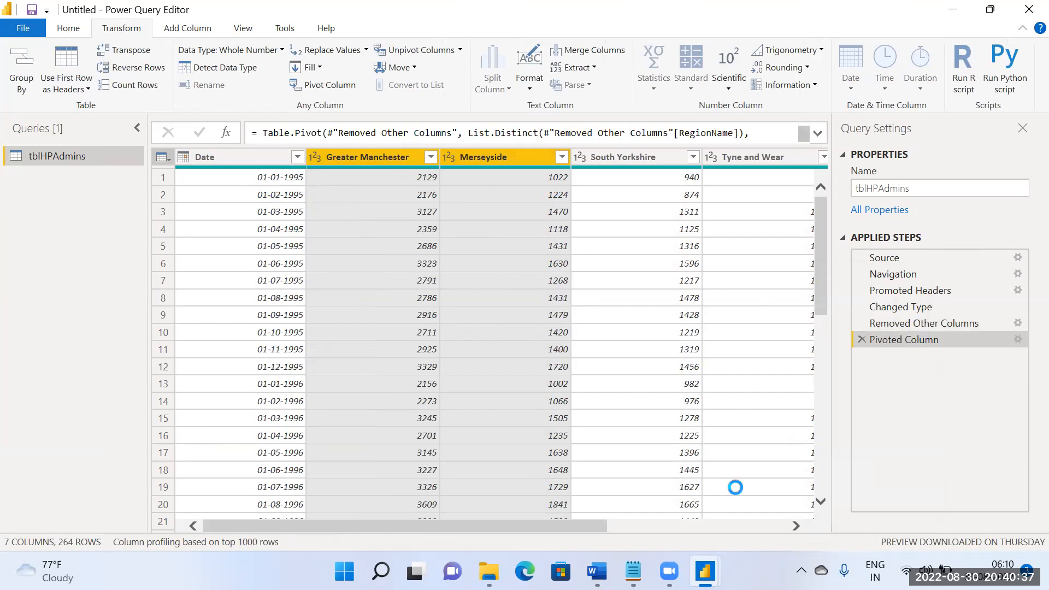
# Step: Unpivot the region columns from Greater Manchester to West Yorkshire with Unpivot Only Selected Columns
pyautogui.moveTo(582, 522); pyautogui.dragTo(497, 494)
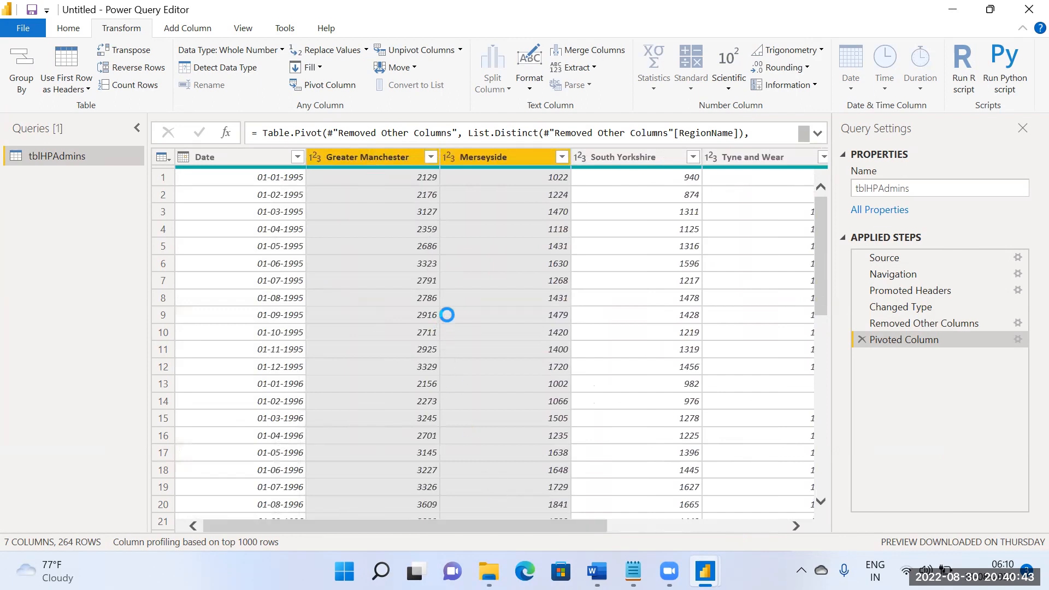
pyautogui.click(454, 274)
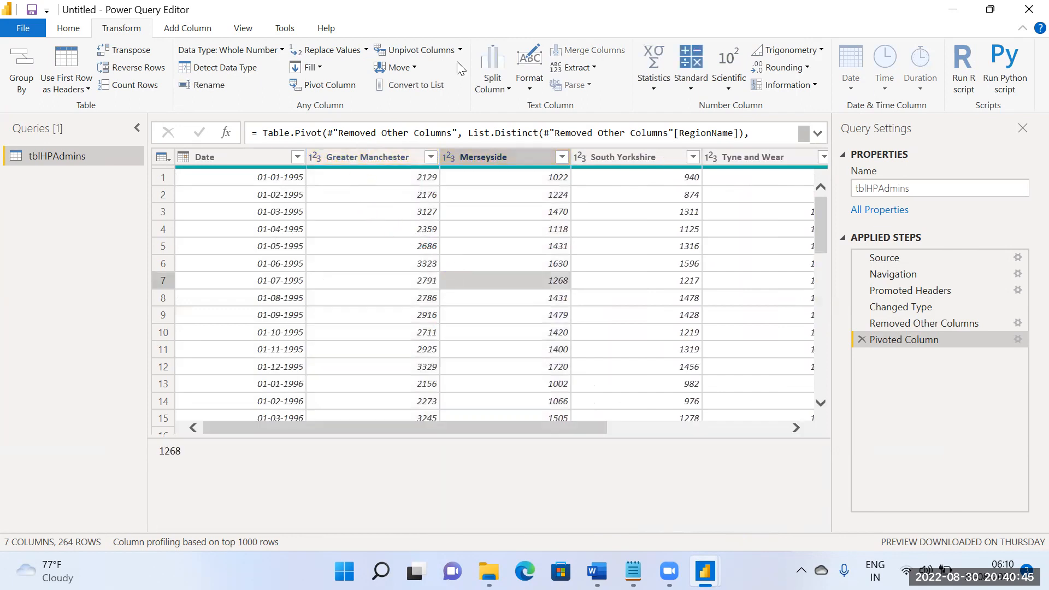
pyautogui.click(382, 160)
pyautogui.moveTo(454, 526); pyautogui.dragTo(687, 540)
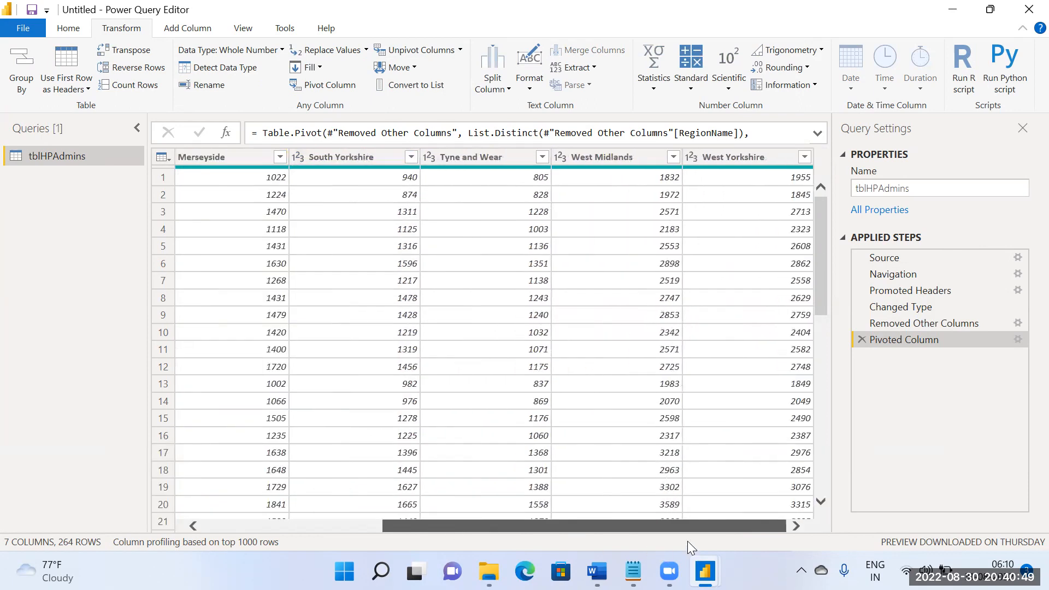
pyautogui.click(737, 158)
pyautogui.keyDown('shift'); pyautogui.click(736, 156); pyautogui.keyUp('shift')
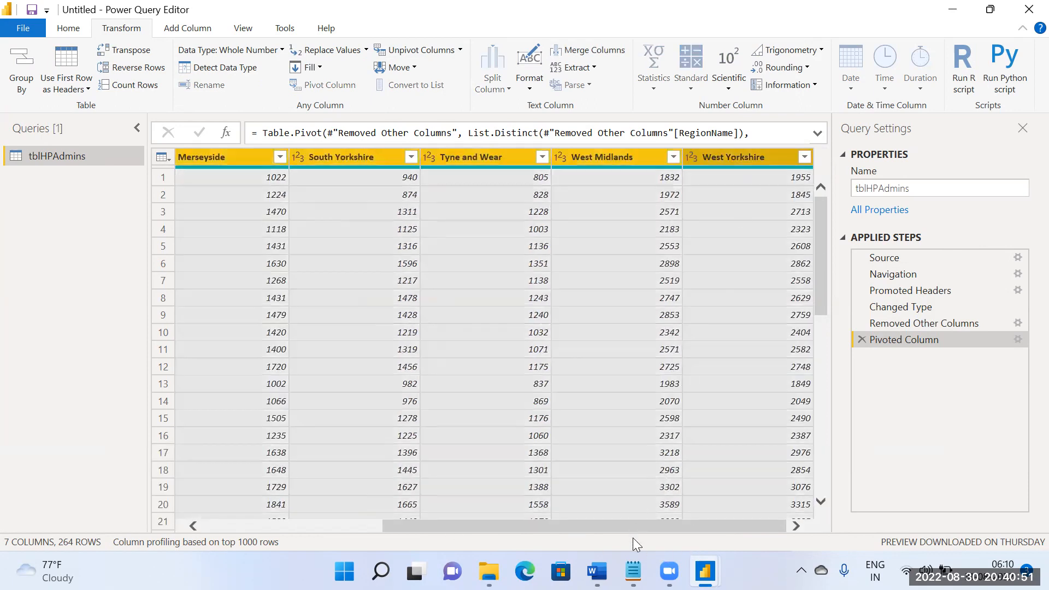
pyautogui.moveTo(457, 524); pyautogui.dragTo(278, 524)
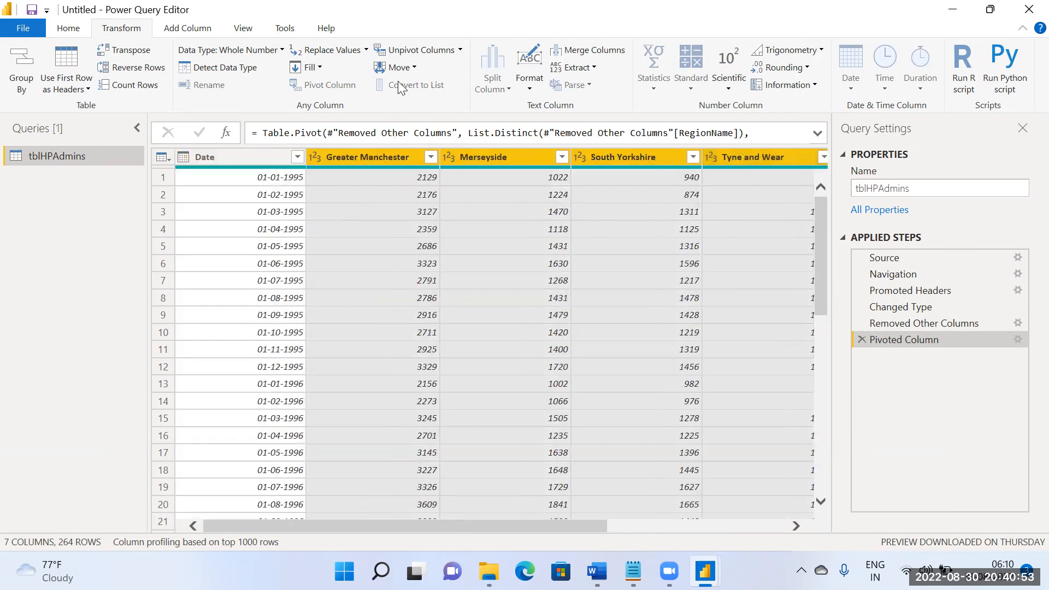
pyautogui.click(459, 51)
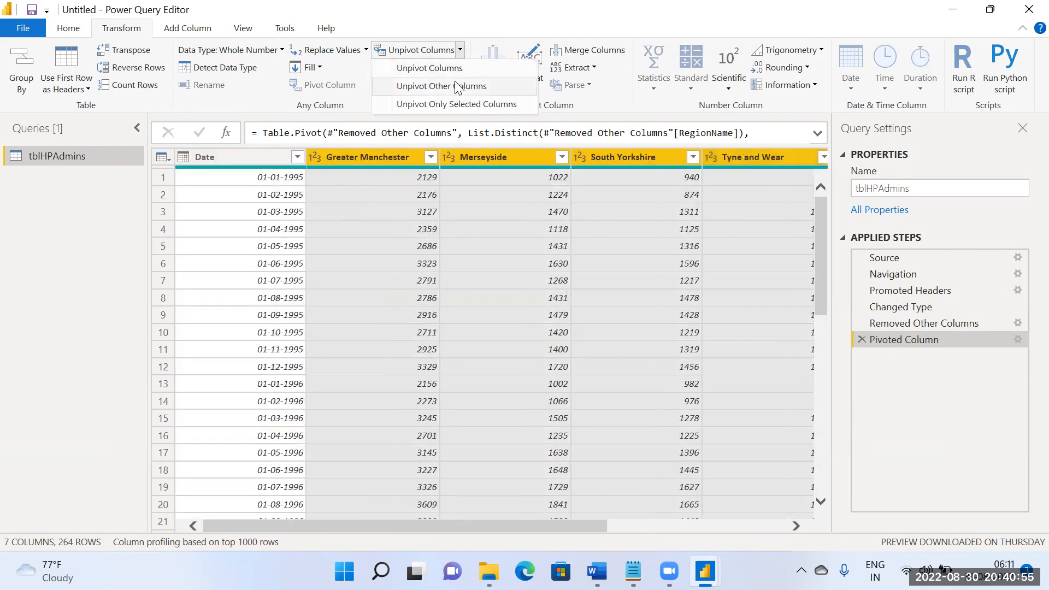
pyautogui.click(457, 105)
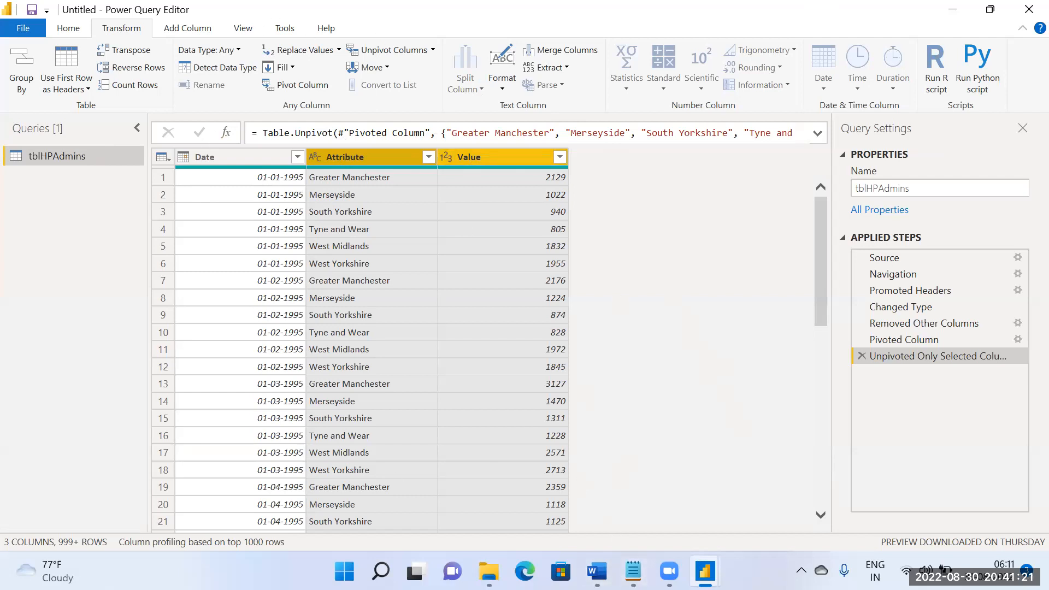
# Step: Open the PvtHPAdmins workbook from the Power BI folder in Excel and select the whole data table
pyautogui.click(344, 571)
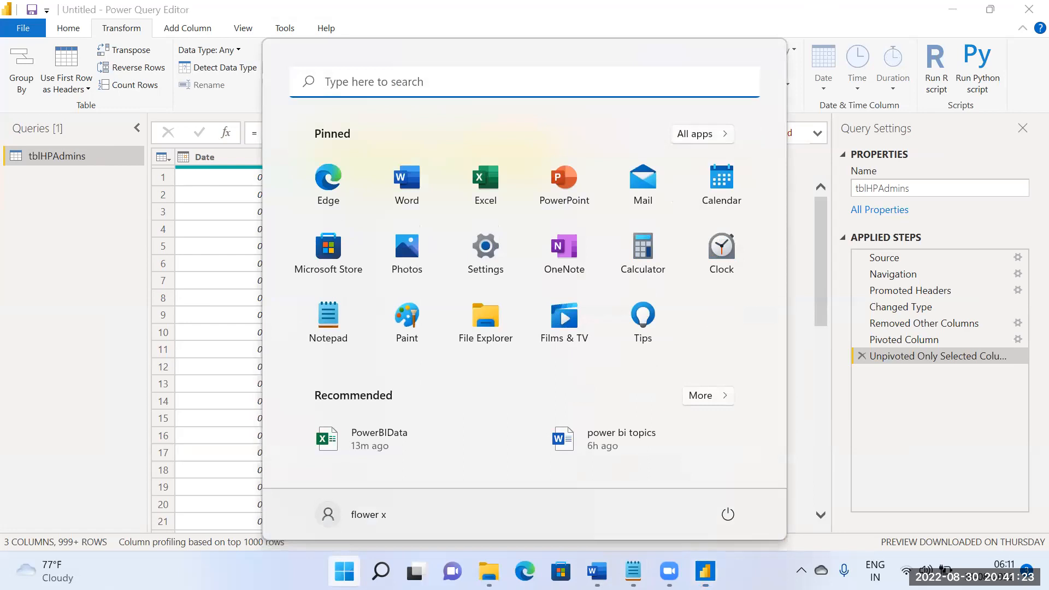
pyautogui.click(488, 571)
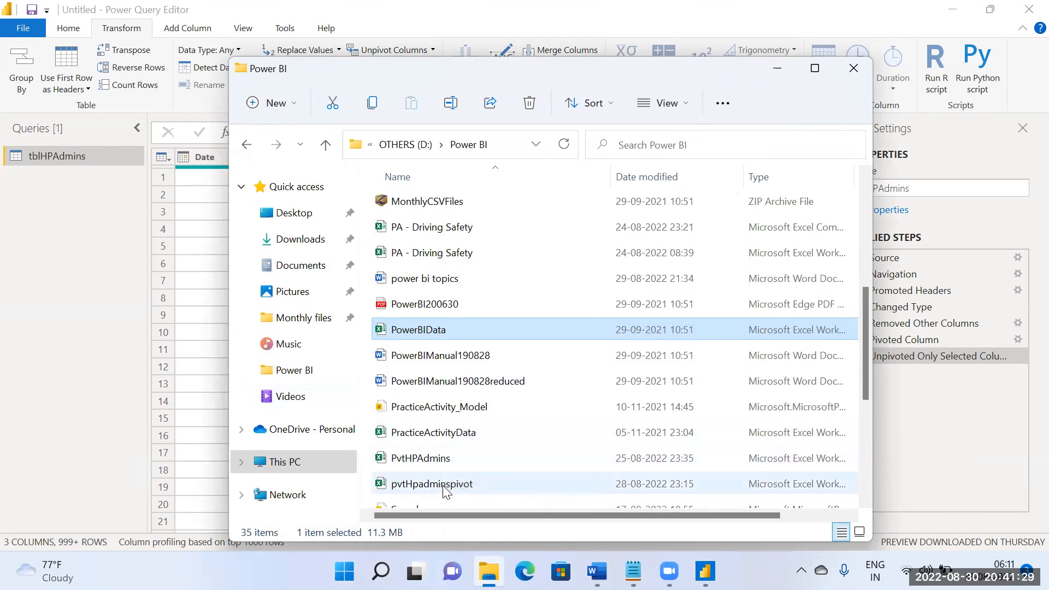
pyautogui.doubleClick(446, 461)
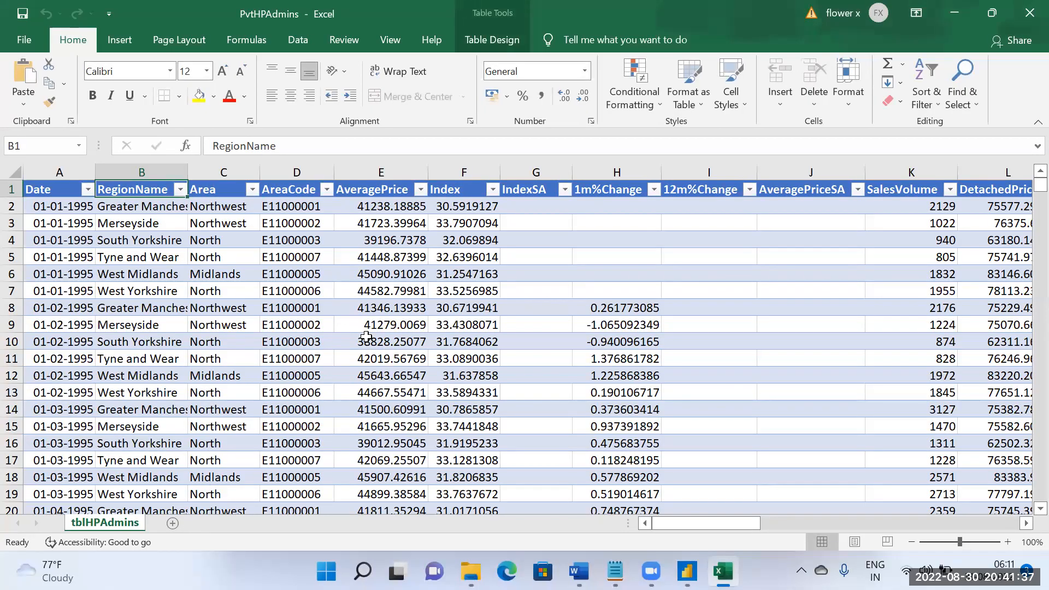
pyautogui.click(407, 381)
pyautogui.hotkey('ctrl', 'a')
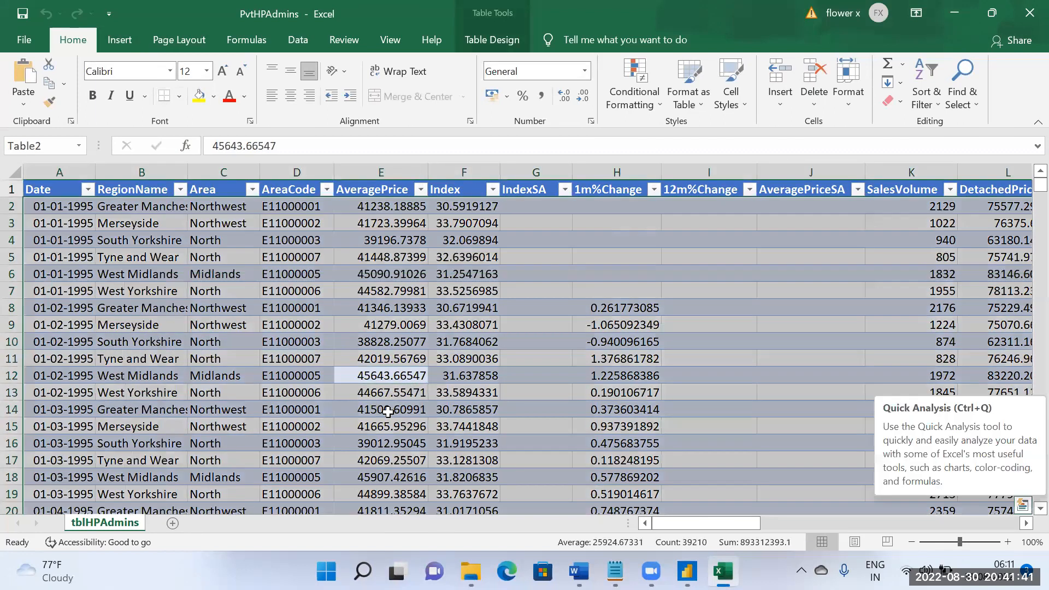
# Step: Insert a PivotTable from Table2 on a new worksheet
pyautogui.click(129, 43)
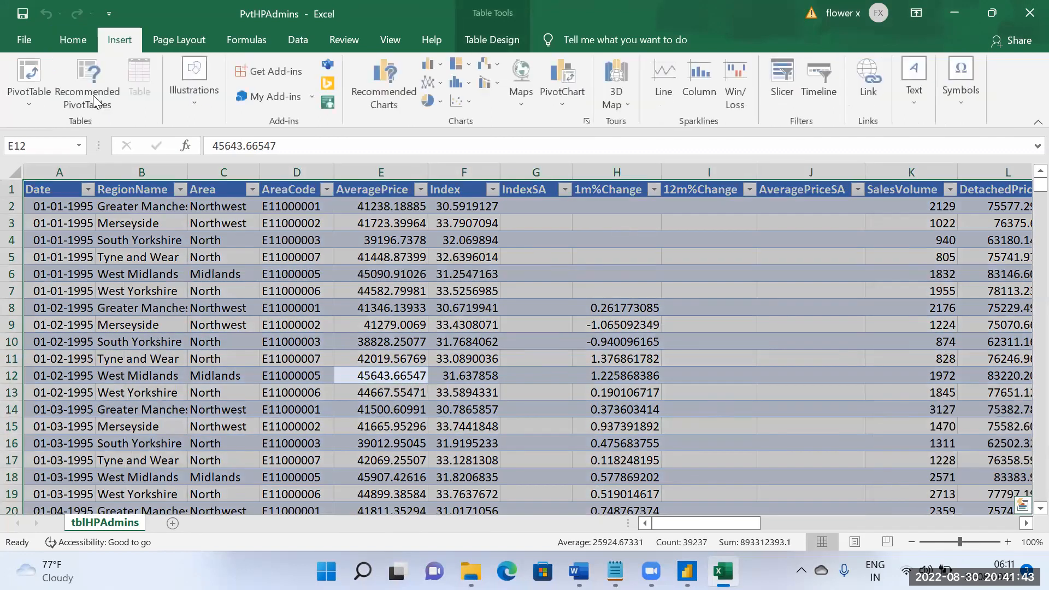
pyautogui.click(30, 93)
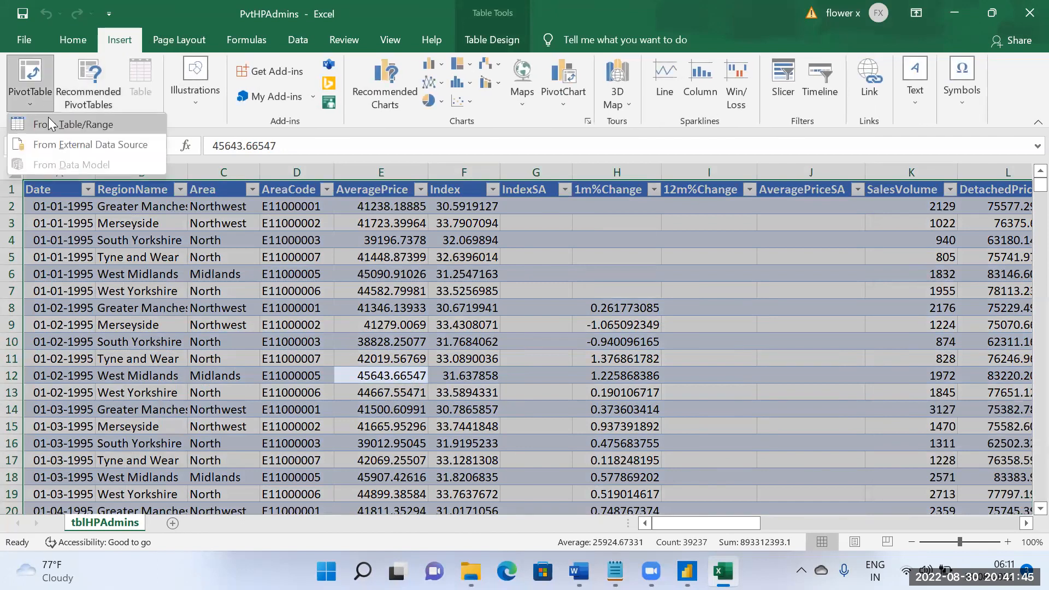
pyautogui.click(48, 120)
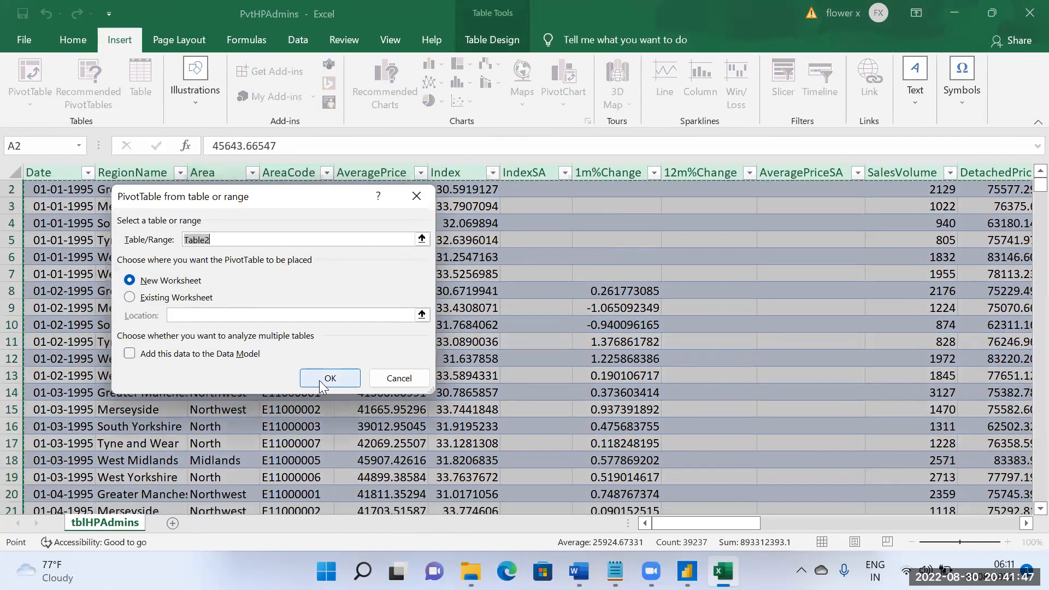
pyautogui.click(322, 378)
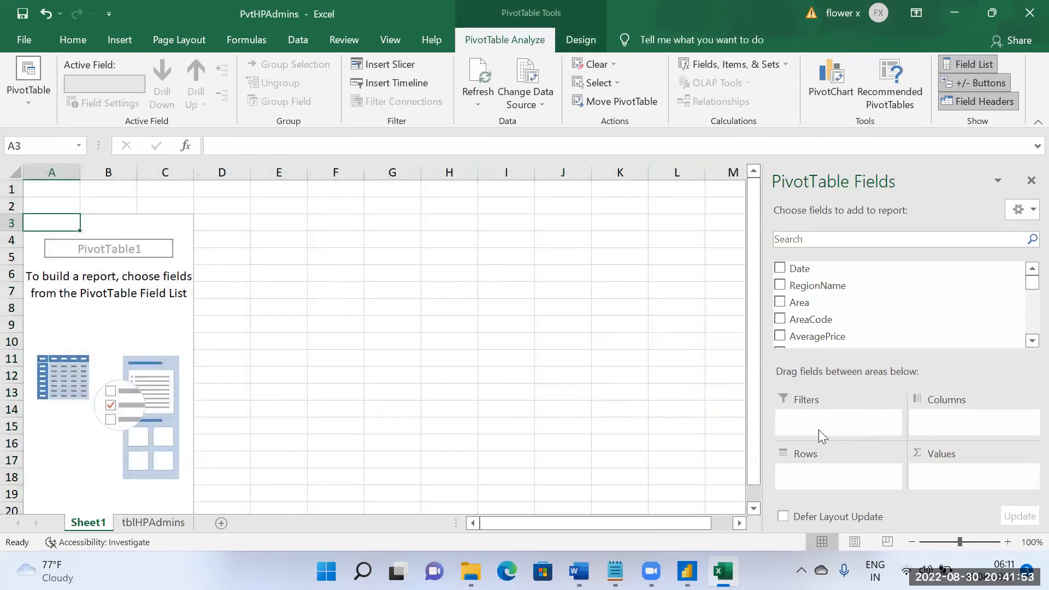
# Step: Add the Date field to the PivotTable's rows and RegionName to its columns
pyautogui.moveTo(798, 268); pyautogui.dragTo(798, 473)
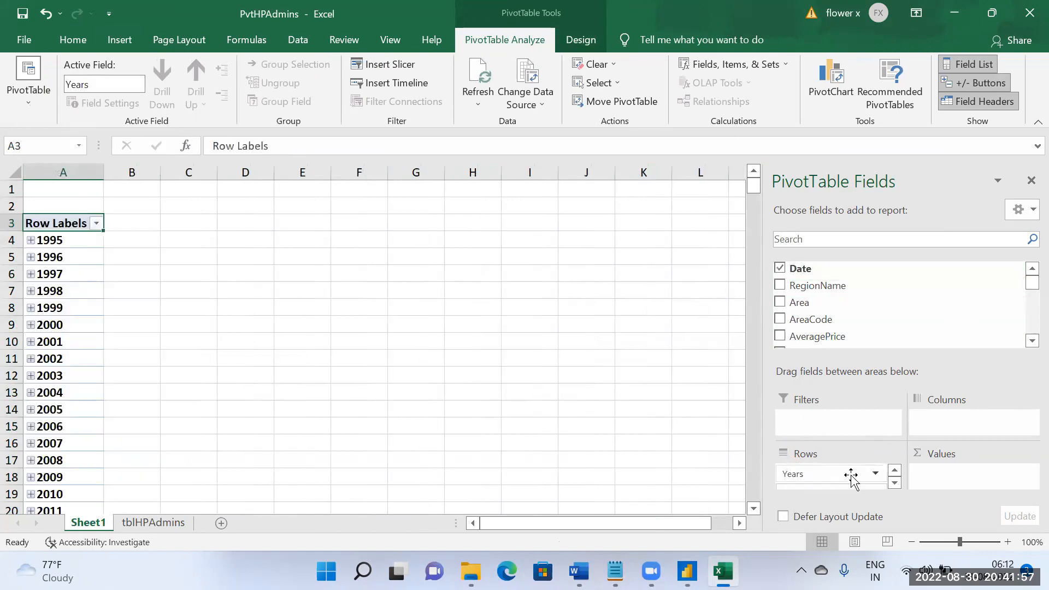
pyautogui.scroll(-2, 847, 303)
pyautogui.scroll(2, 846, 303)
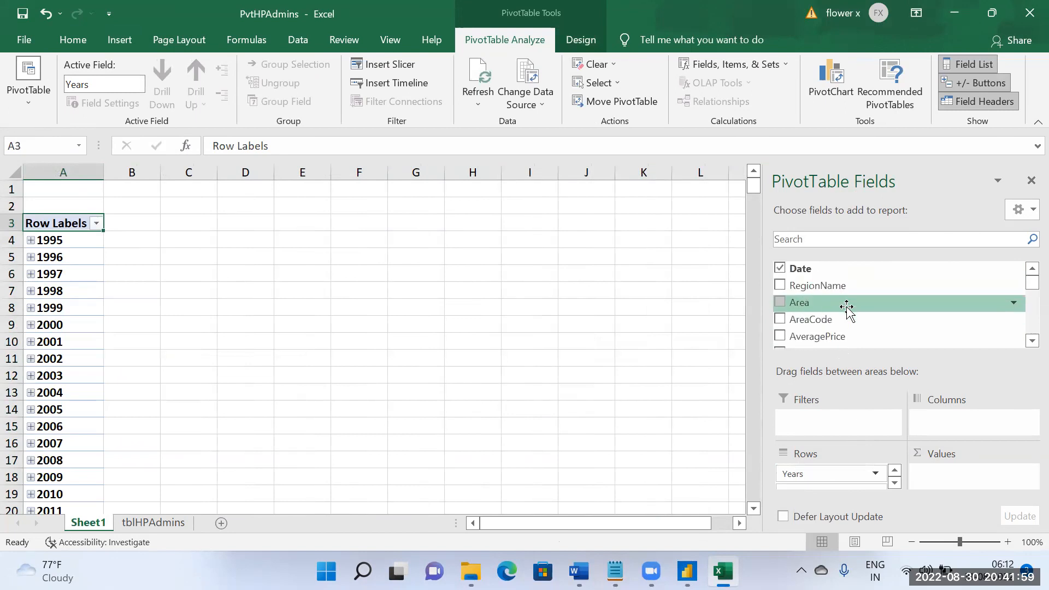
pyautogui.moveTo(812, 287); pyautogui.dragTo(935, 430)
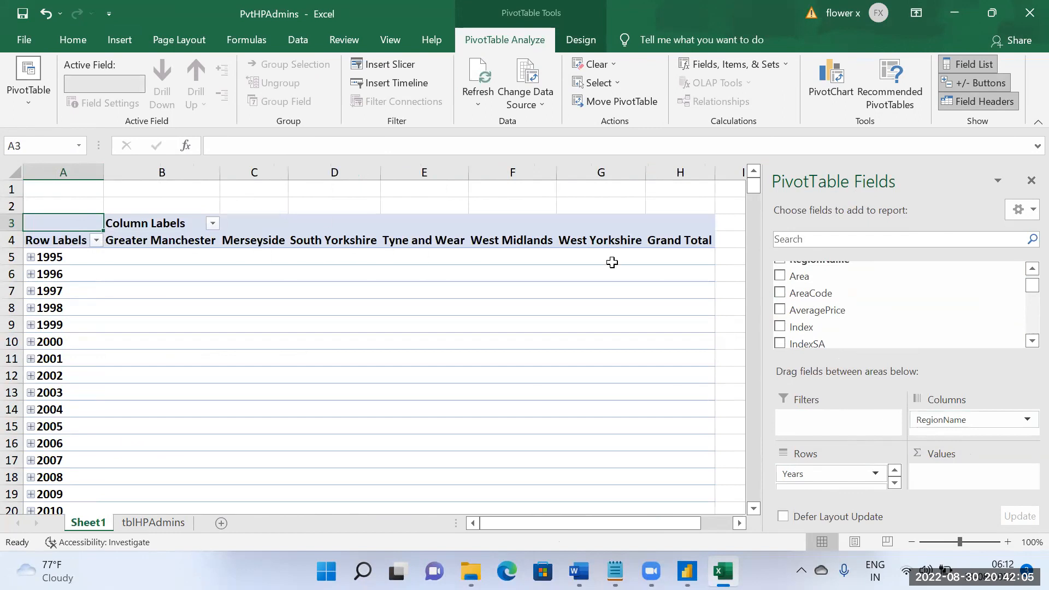
# Step: Add the SalesVolume field to the PivotTable's values so it is summed by year and region
pyautogui.scroll(-4, 833, 305)
pyautogui.scroll(-1, 830, 315)
pyautogui.scroll(3, 830, 315)
pyautogui.scroll(2, 828, 315)
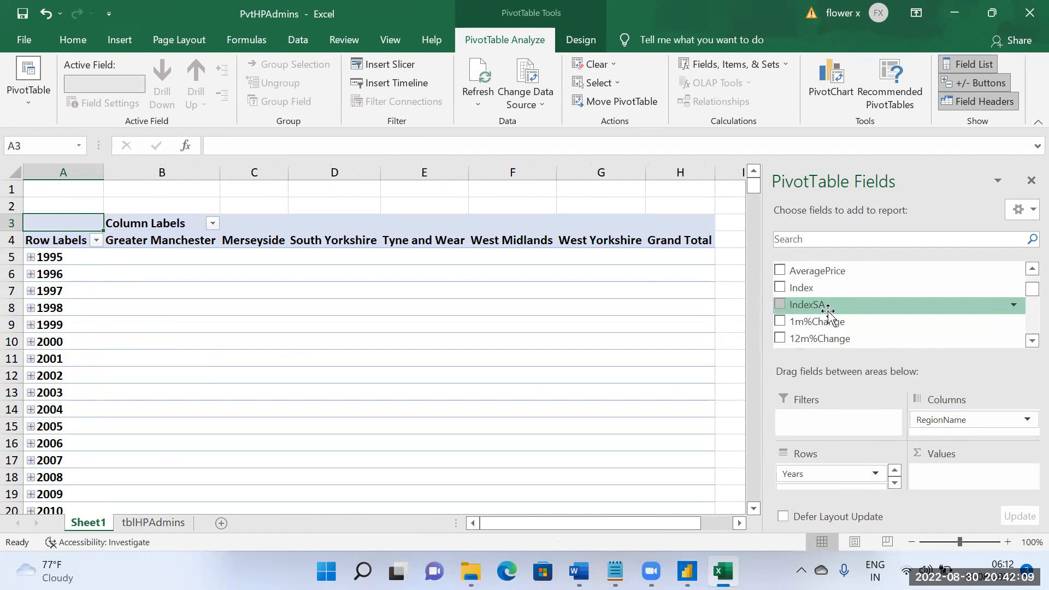
pyautogui.scroll(-3, 826, 315)
pyautogui.scroll(-1, 826, 312)
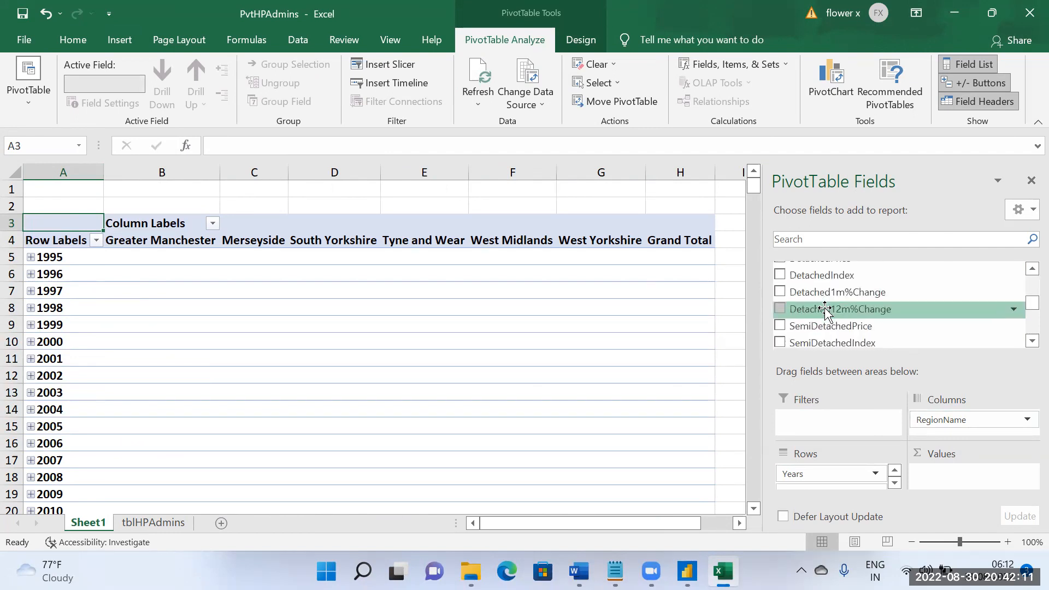
pyautogui.scroll(-4, 826, 311)
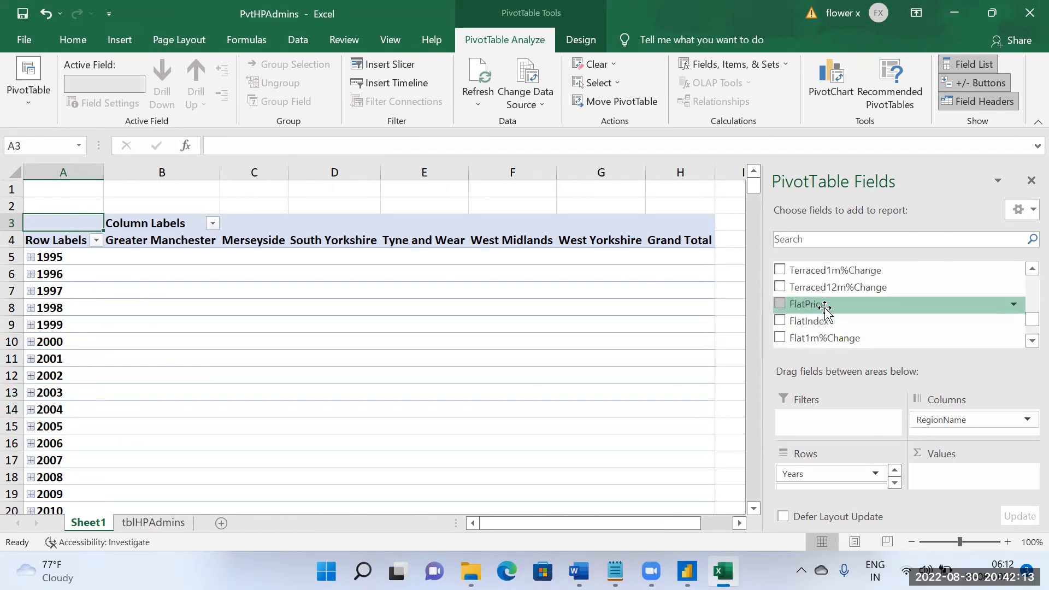
pyautogui.scroll(-1, 824, 310)
pyautogui.scroll(8, 825, 310)
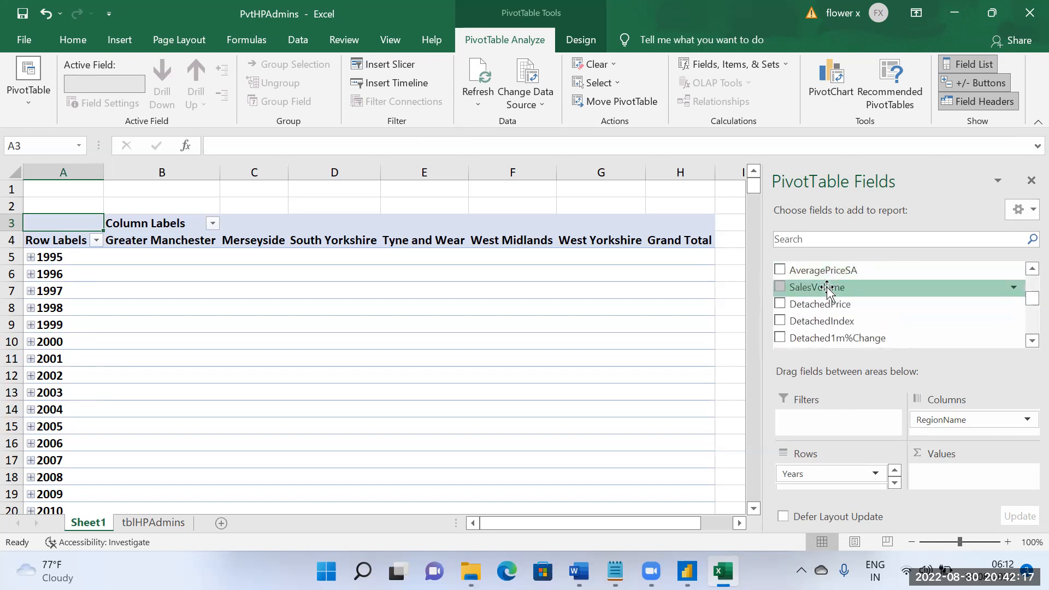
pyautogui.moveTo(828, 290); pyautogui.dragTo(950, 483)
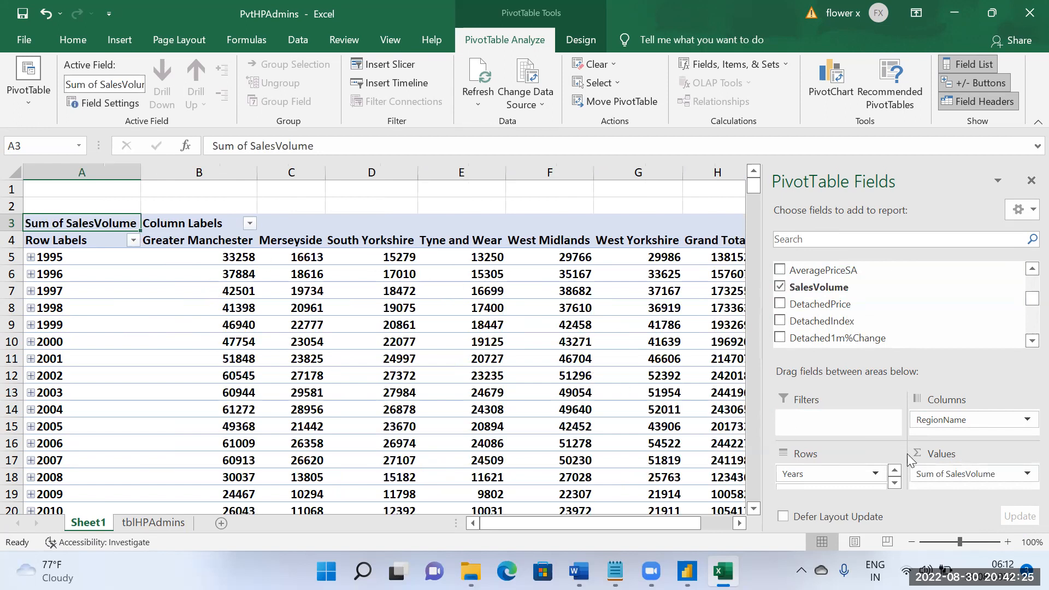
# Step: Review the summed sales volumes in the PivotTable and close the PvtHPAdmins workbook without saving
pyautogui.moveTo(548, 520)
pyautogui.mouseDown()
pyautogui.moveTo(625, 523)
pyautogui.moveTo(549, 523)
pyautogui.moveTo(545, 501)
pyautogui.mouseUp()
pyautogui.scroll(-3, 619, 383)
pyautogui.scroll(-1, 618, 382)
pyautogui.scroll(2, 529, 409)
pyautogui.scroll(2, 529, 411)
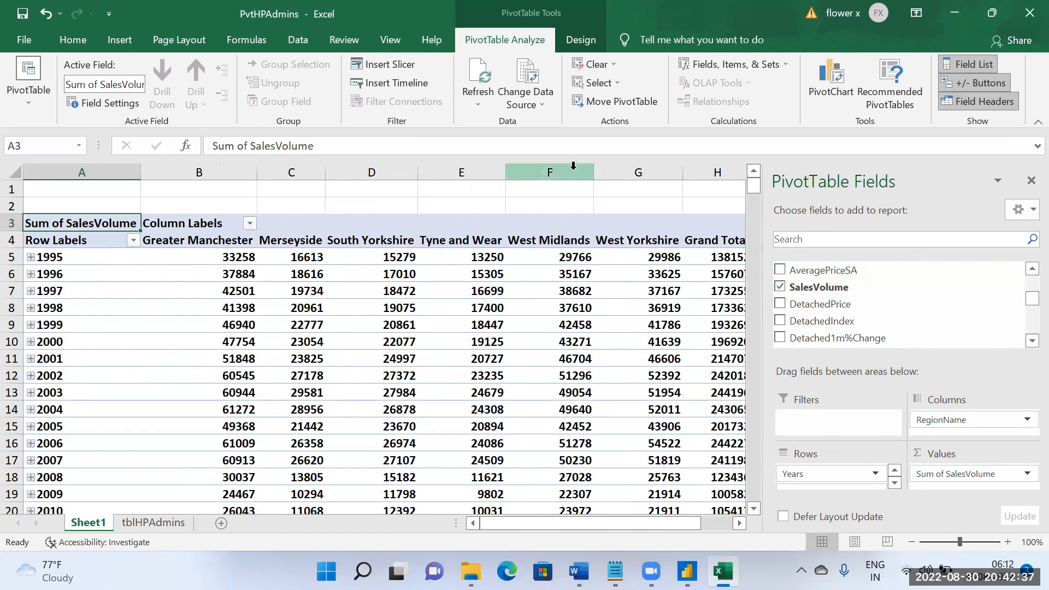
pyautogui.click(1024, 25)
pyautogui.click(525, 302)
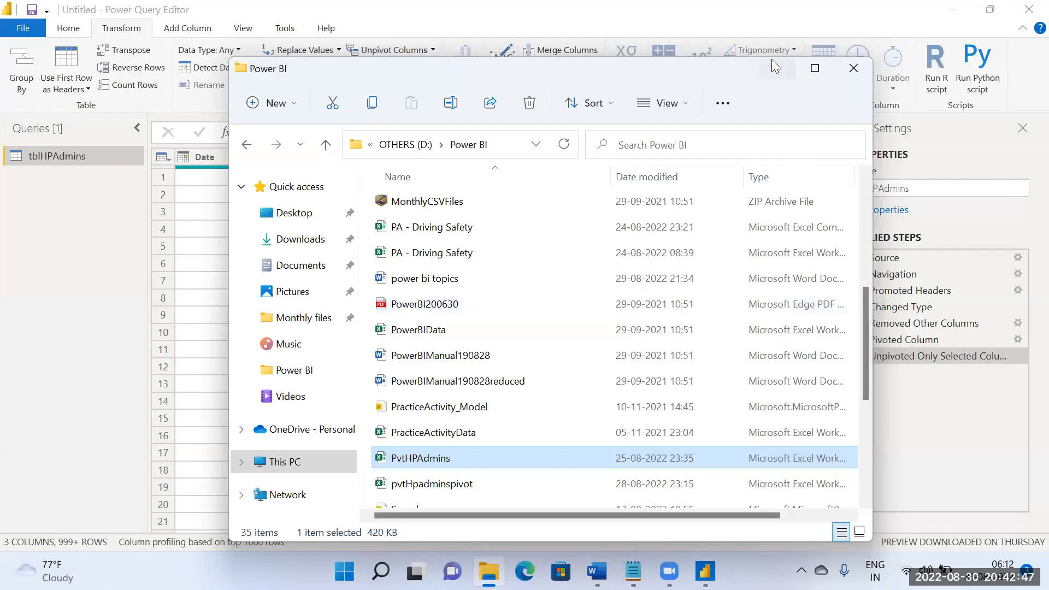
# Step: Minimise the Power BI folder window and close Power Query Editor without applying the query changes
pyautogui.click(773, 64)
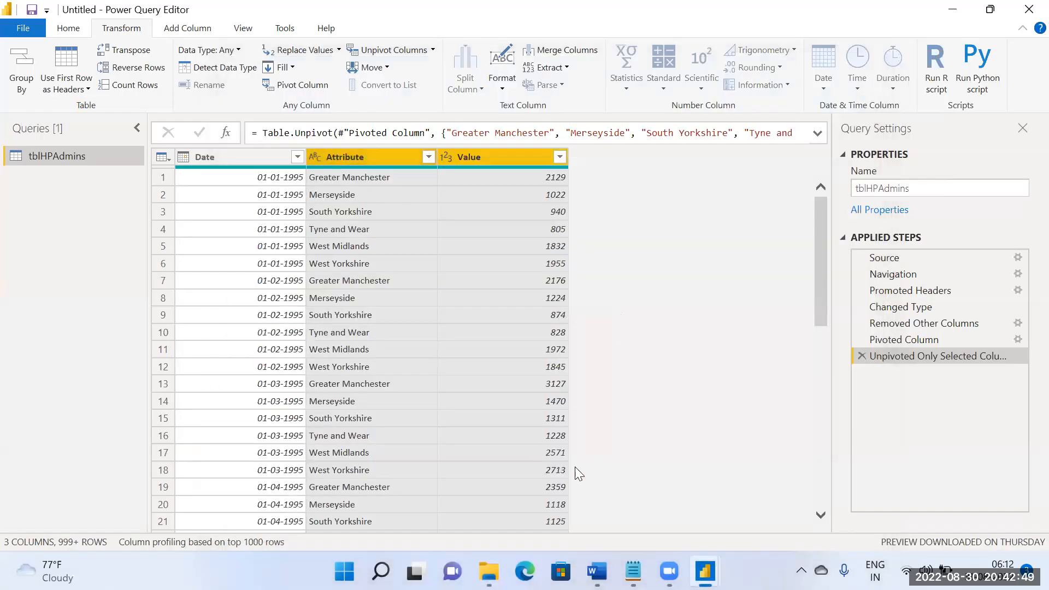
pyautogui.click(1027, 11)
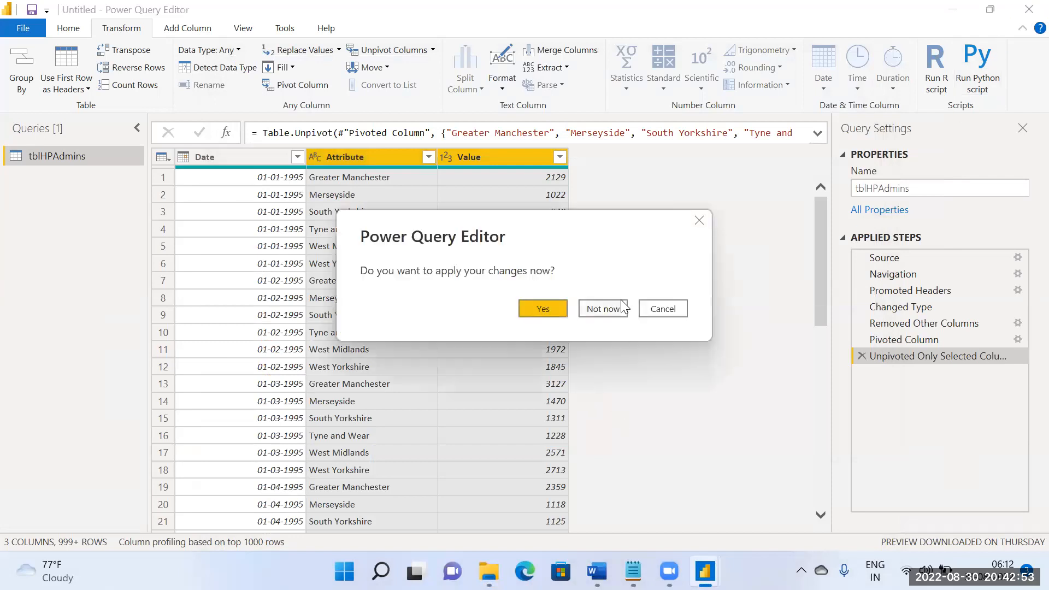
pyautogui.click(604, 310)
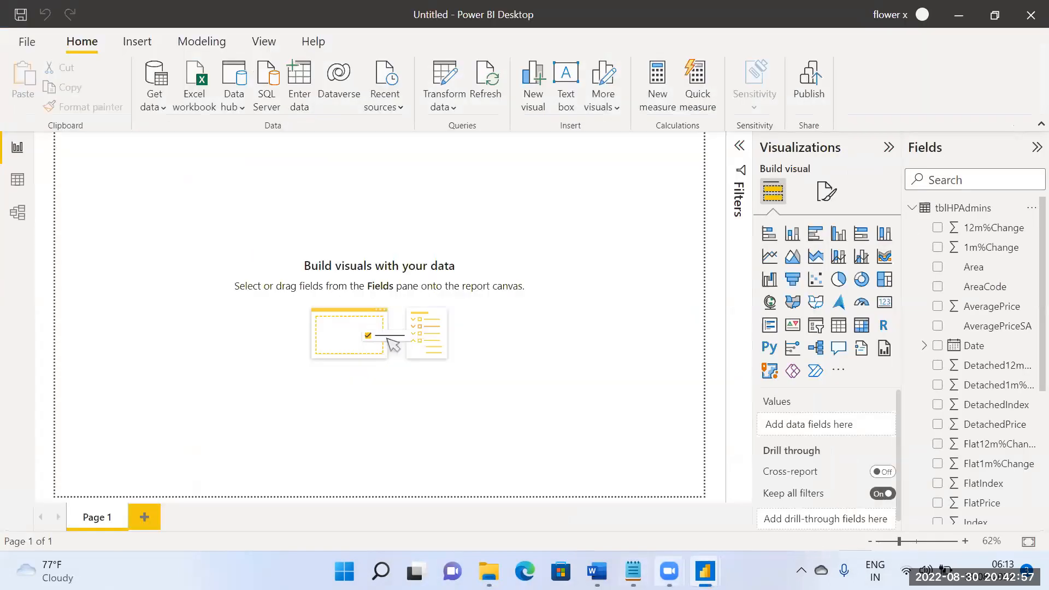
# Step: Switch to the power bi topics document in Word, review the highlighted Day10 topics and minimise the document
pyautogui.hotkey('alt', 'Tab')
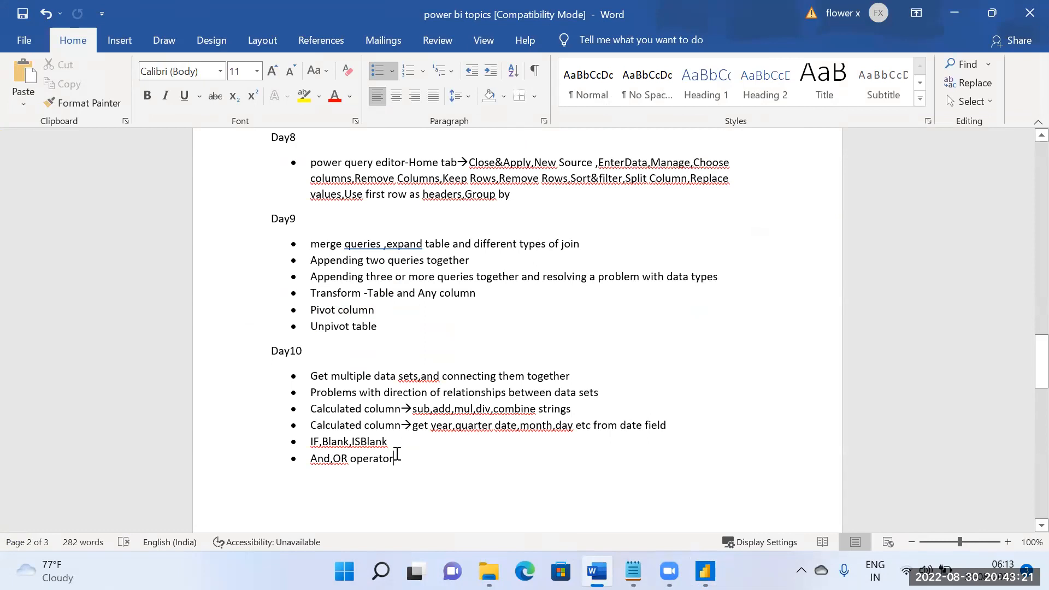
pyautogui.moveTo(402, 466); pyautogui.dragTo(312, 376)
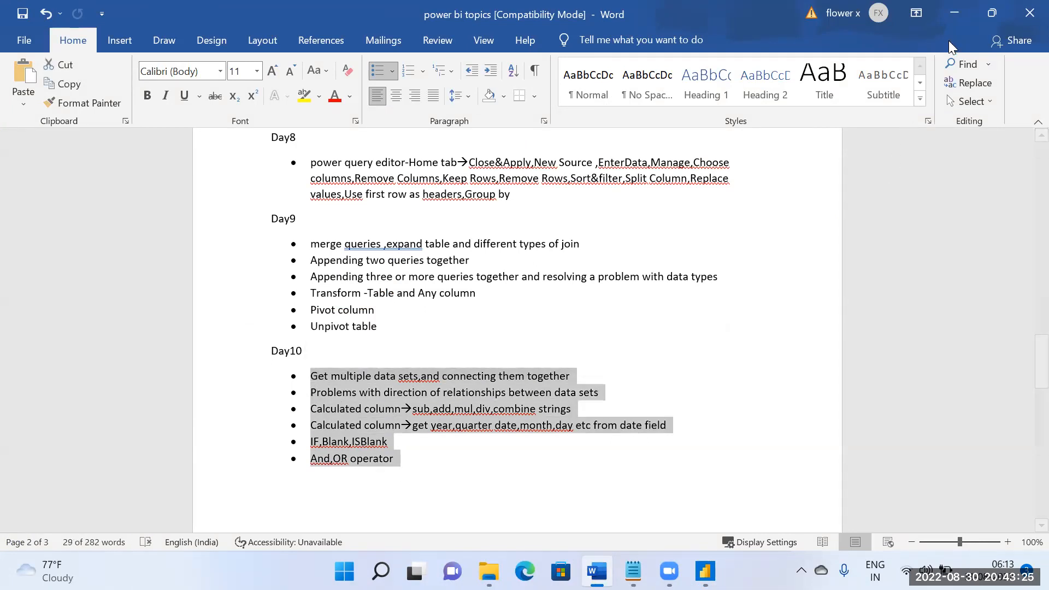
pyautogui.click(954, 14)
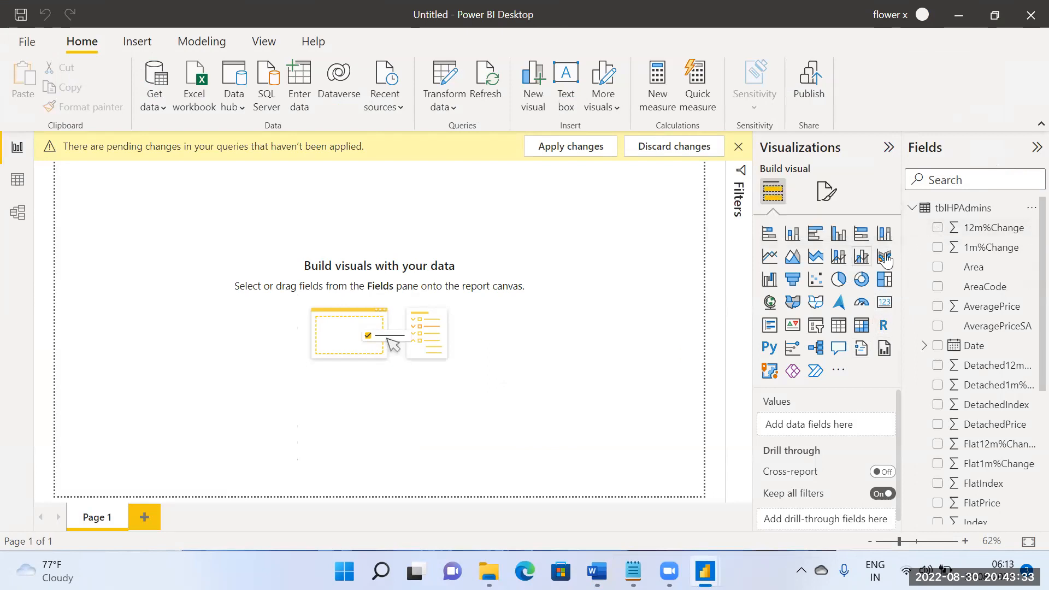
# Step: Collapse the tblHPAdmins field list, open a new Power BI Desktop window and dismiss its start screen
pyautogui.click(912, 209)
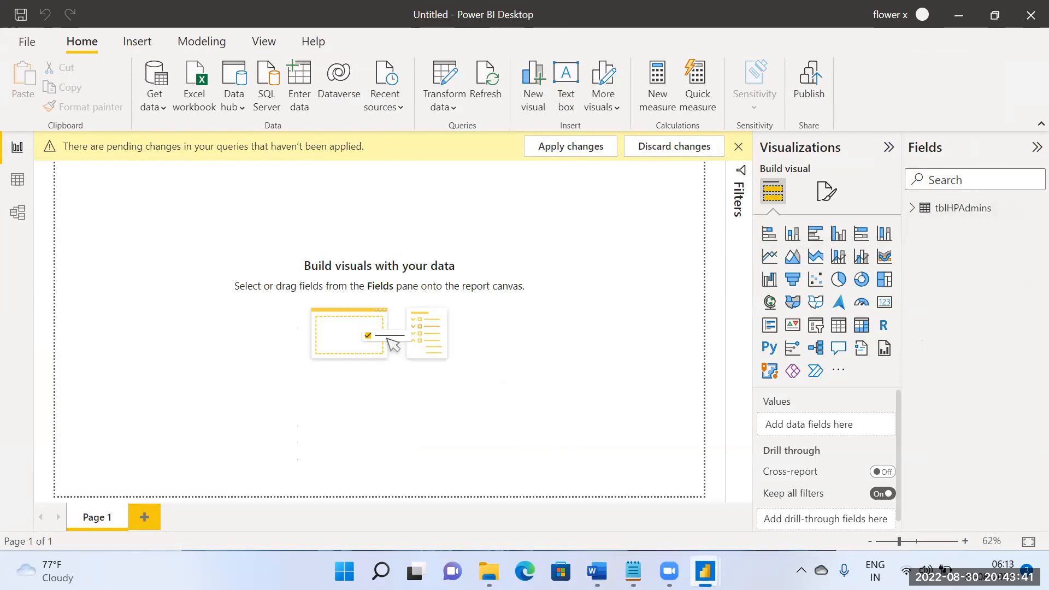
pyautogui.rightClick(704, 571)
pyautogui.click(703, 477)
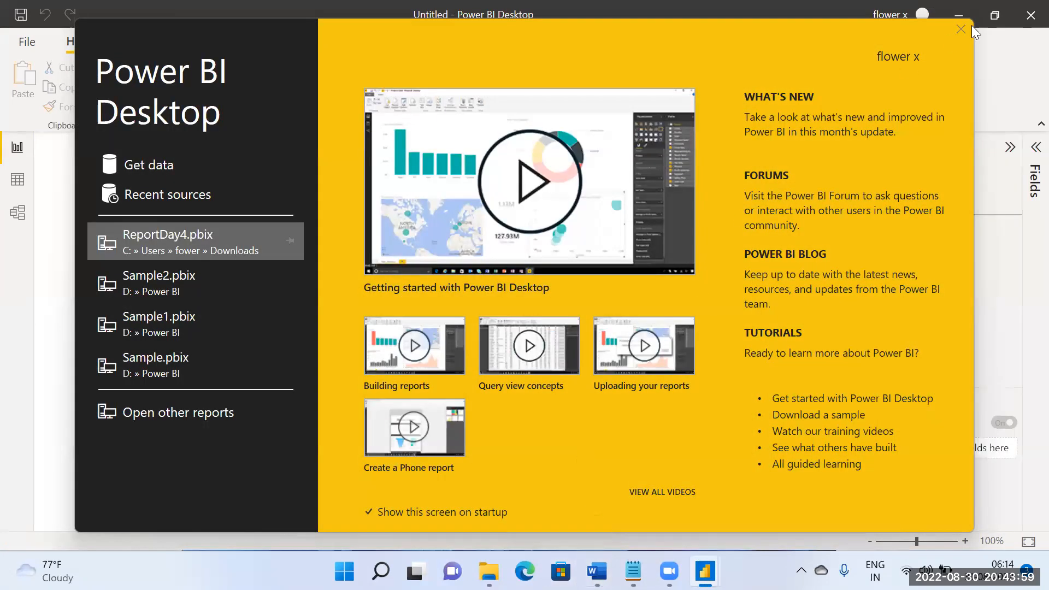
pyautogui.click(960, 28)
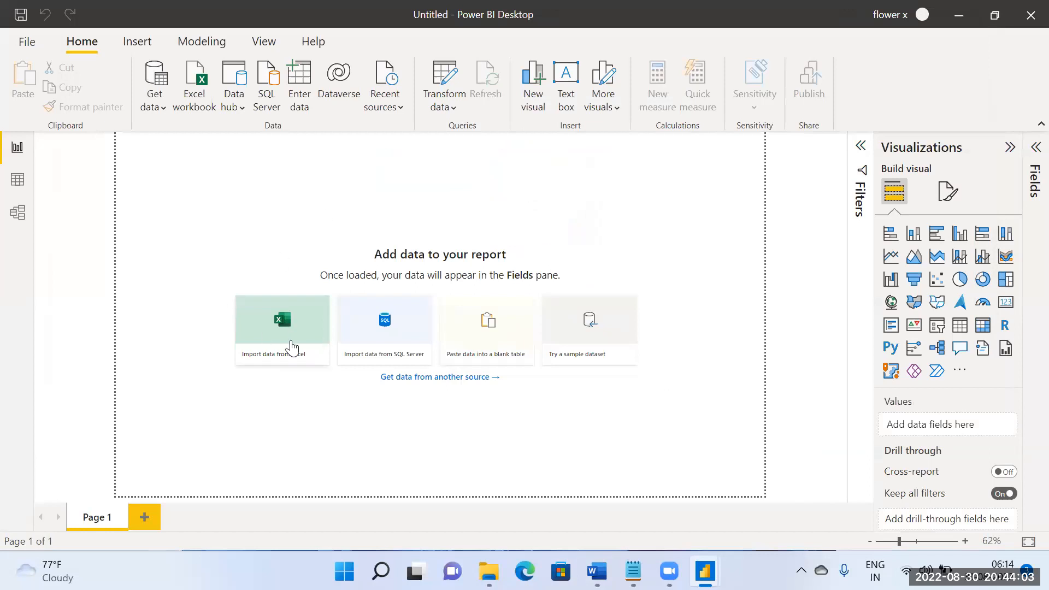
# Step: Import data from the samplesuperstore Excel workbook in the Power BI folder
pyautogui.click(291, 334)
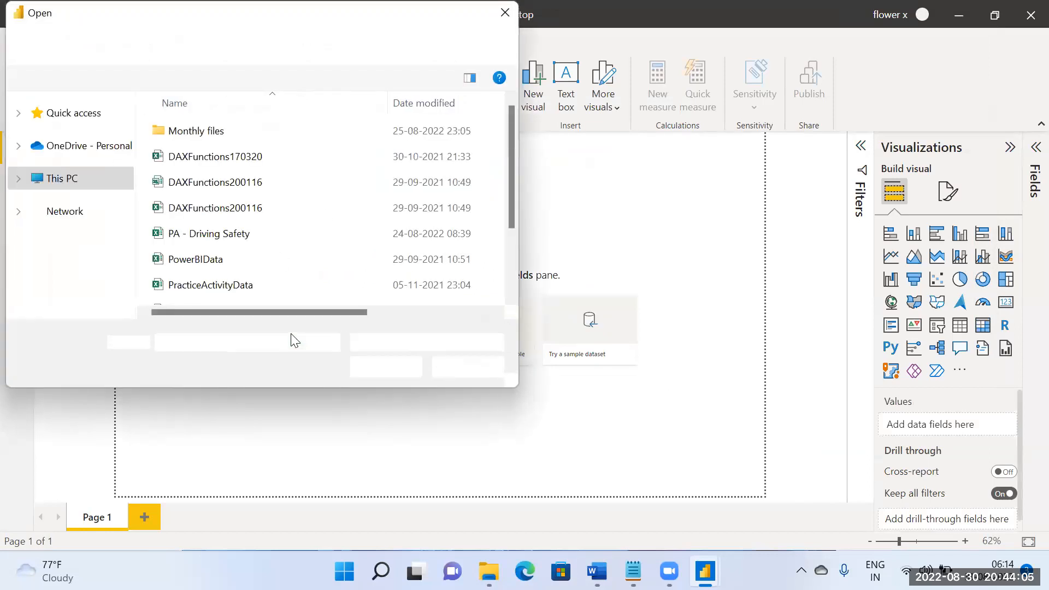
pyautogui.scroll(-2, 247, 218)
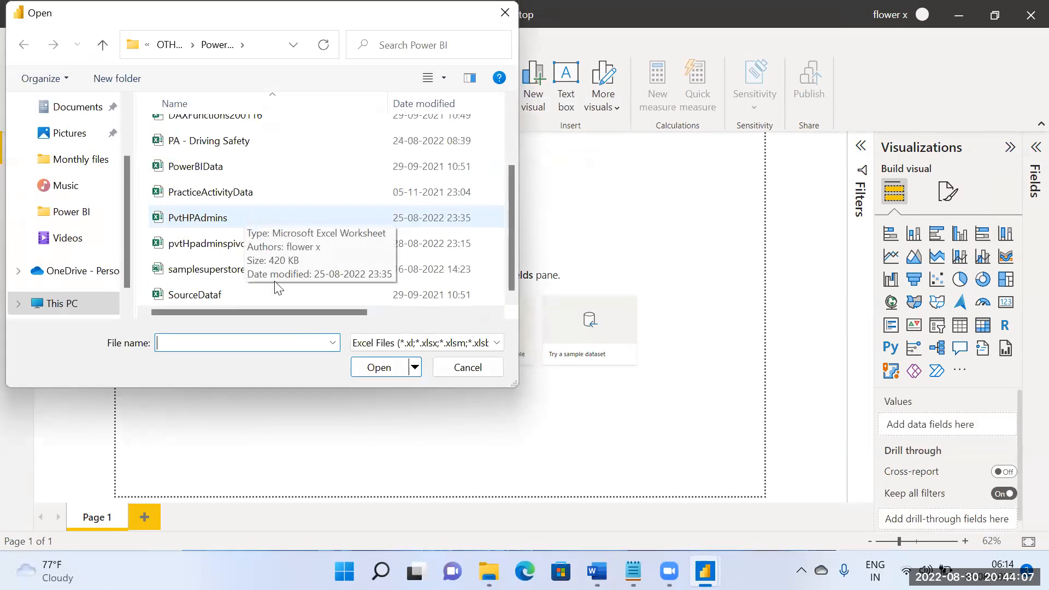
pyautogui.scroll(2, 249, 268)
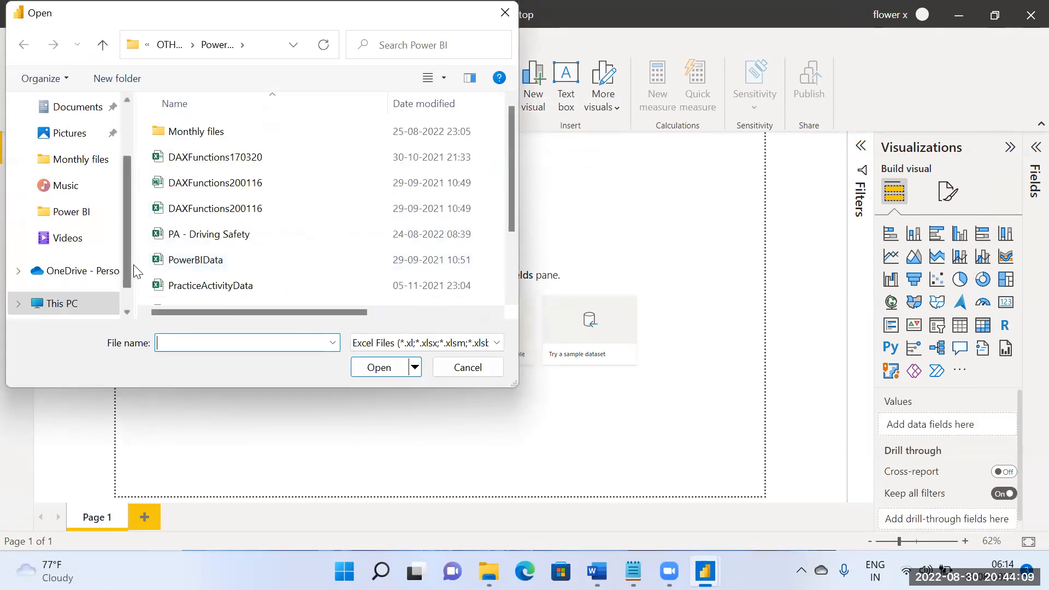
pyautogui.scroll(-2, 202, 257)
pyautogui.click(203, 269)
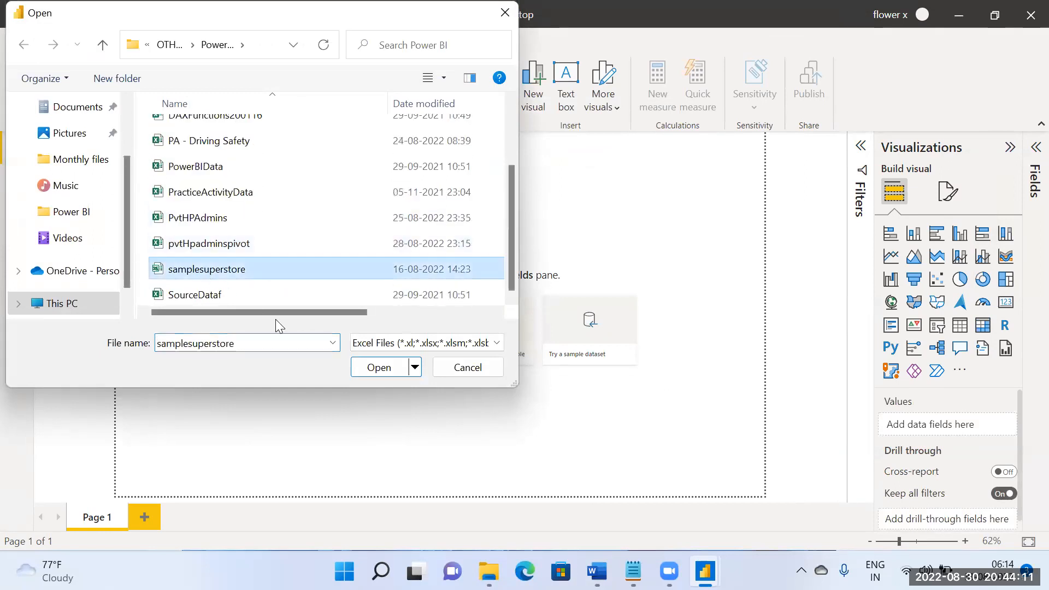
pyautogui.click(370, 375)
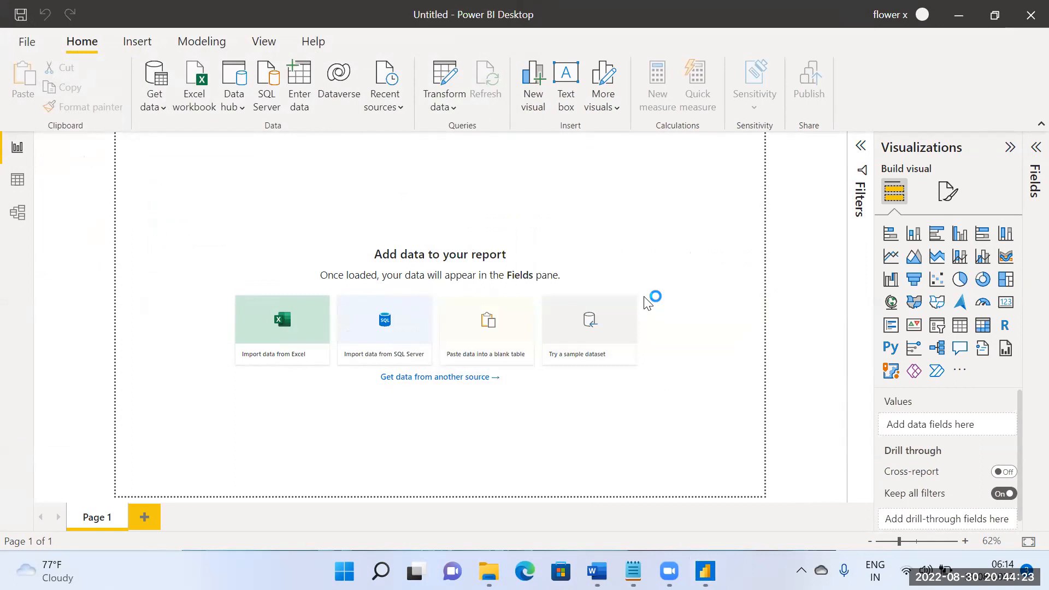
# Step: Select the Orders, People and Returns tables of samplesuperstore.xls for import
pyautogui.click(196, 117)
pyautogui.click(197, 117)
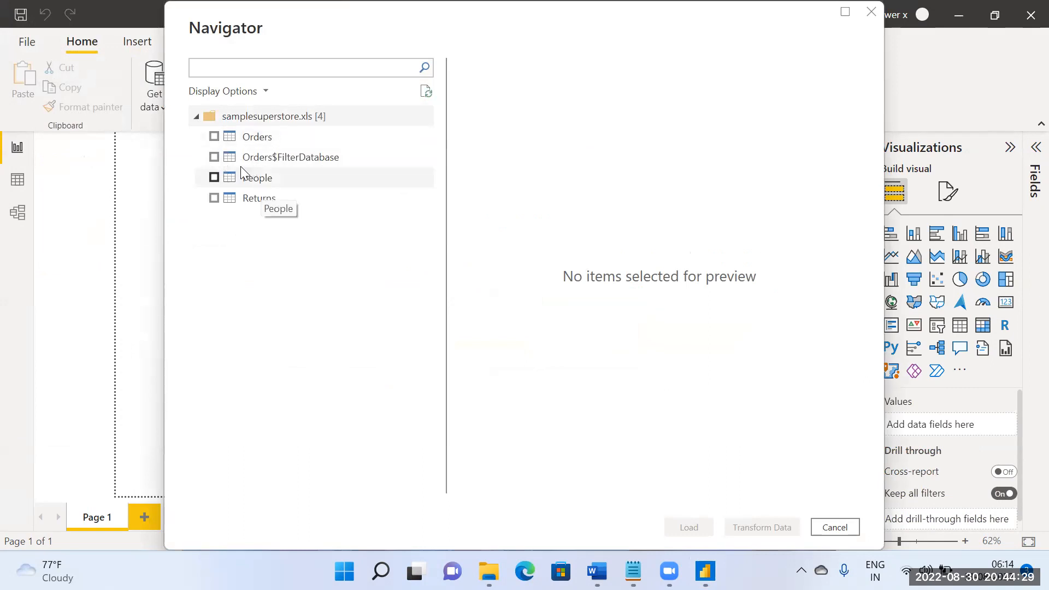
pyautogui.click(217, 137)
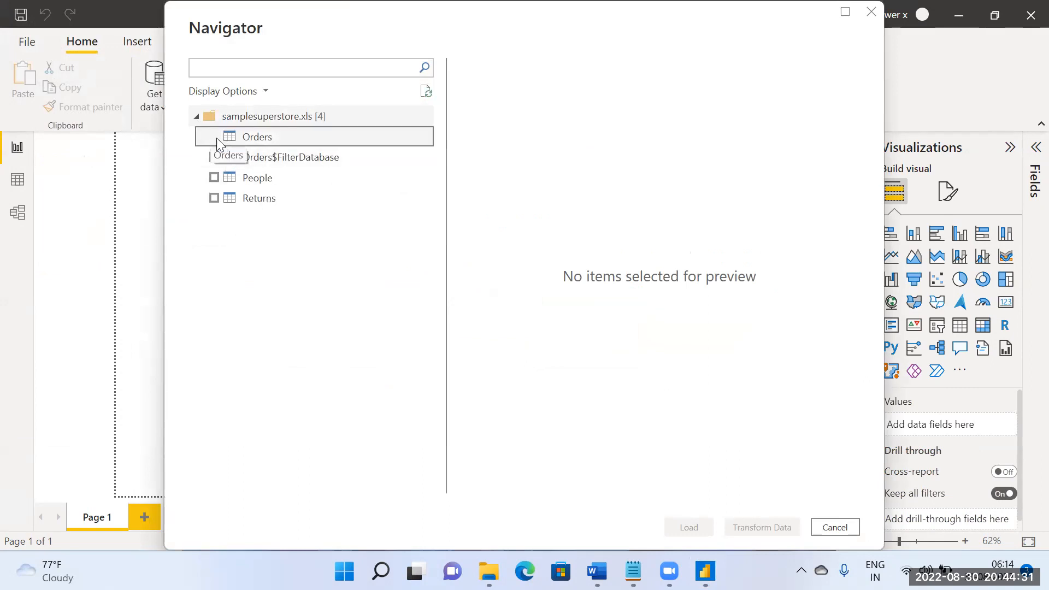
pyautogui.click(213, 178)
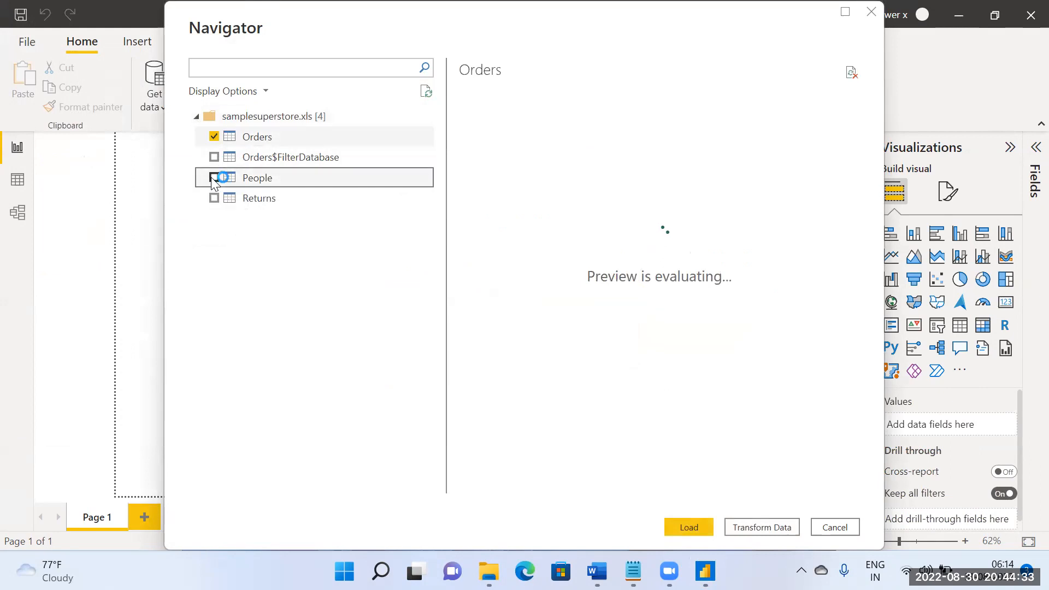
pyautogui.click(215, 199)
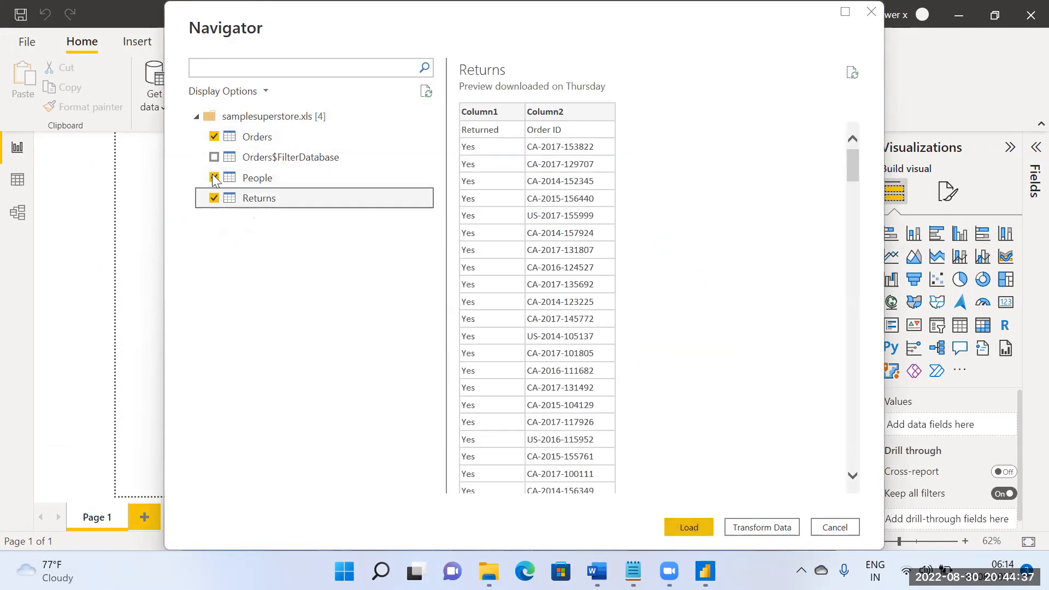
# Step: Preview the Orders table across to its Profit column, as well as the People table
pyautogui.click(281, 136)
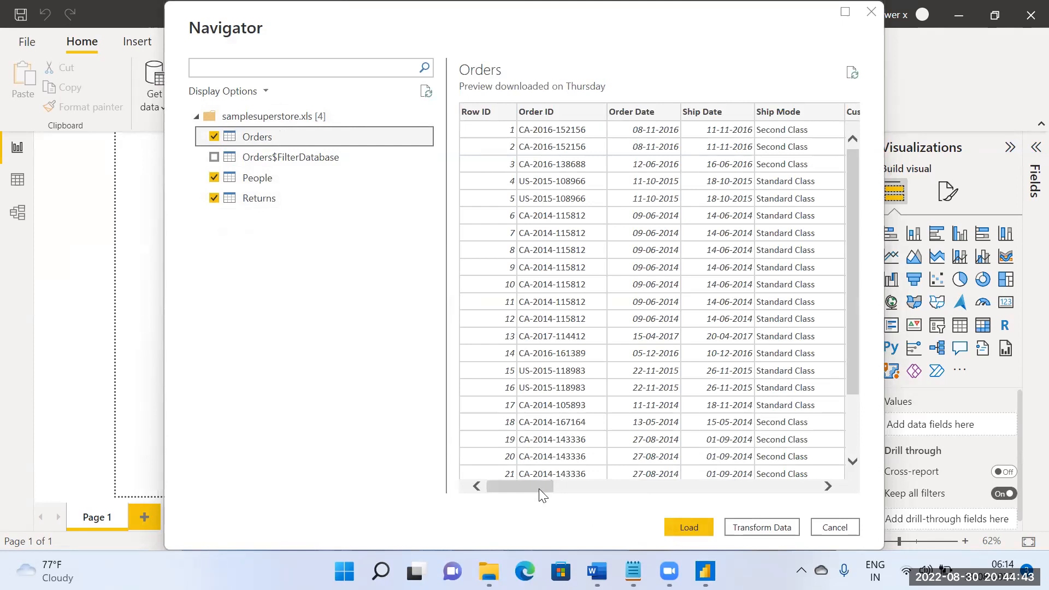
pyautogui.moveTo(539, 483); pyautogui.dragTo(791, 486)
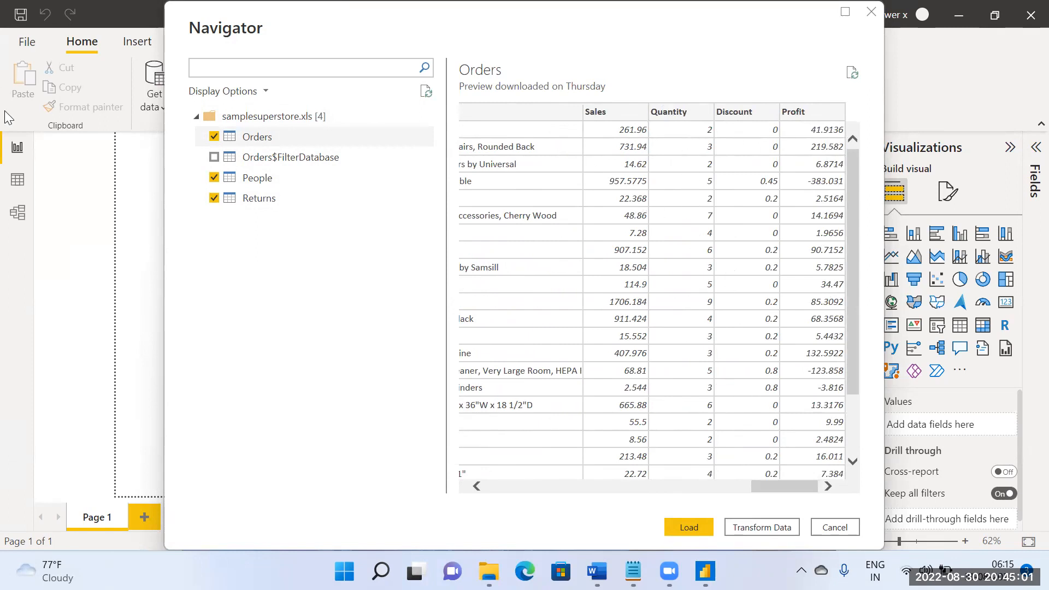
pyautogui.click(256, 177)
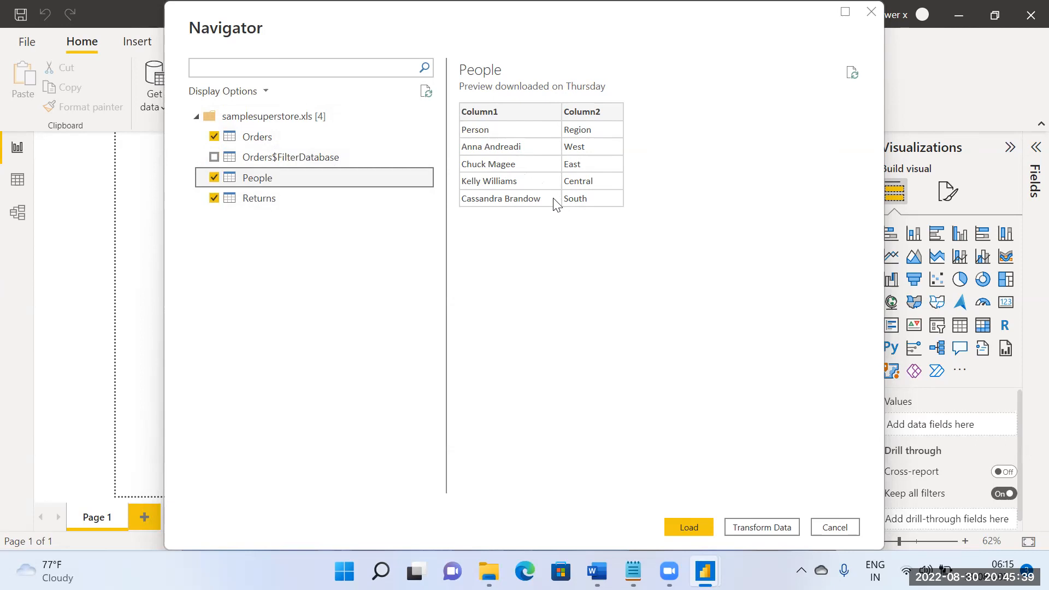
# Step: Preview the Returns table and look through its Returned and Order ID values
pyautogui.click(272, 204)
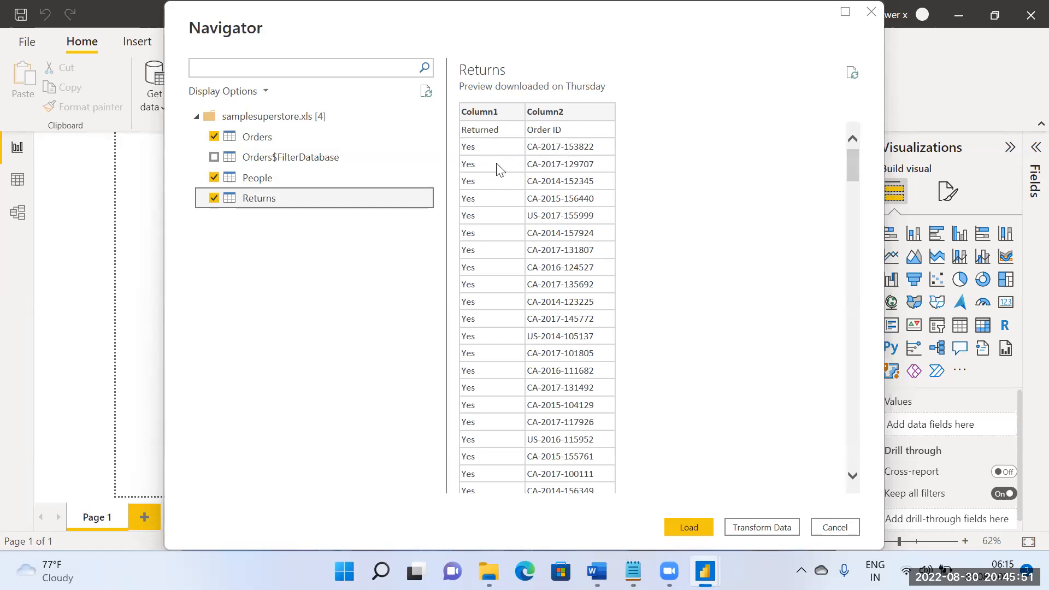
pyautogui.scroll(-10, 486, 246)
pyautogui.scroll(-15, 489, 250)
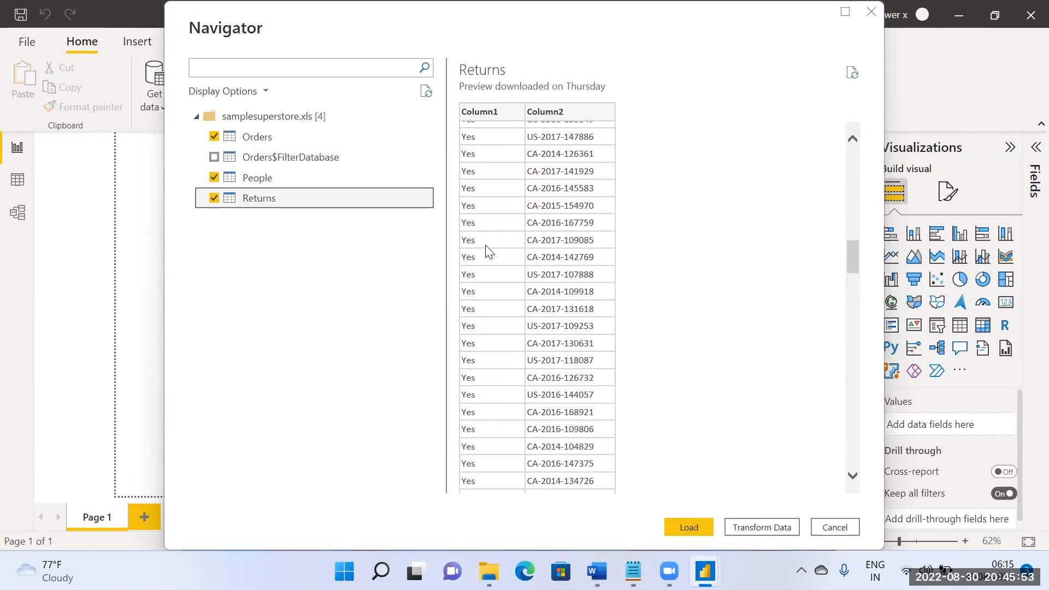
pyautogui.scroll(-5, 498, 276)
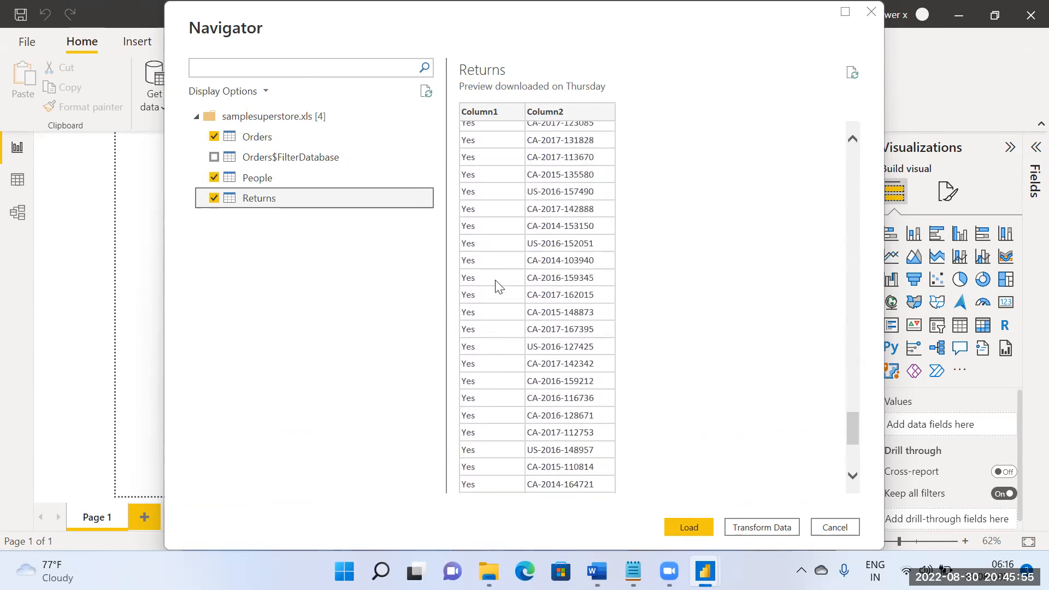
pyautogui.scroll(18, 503, 308)
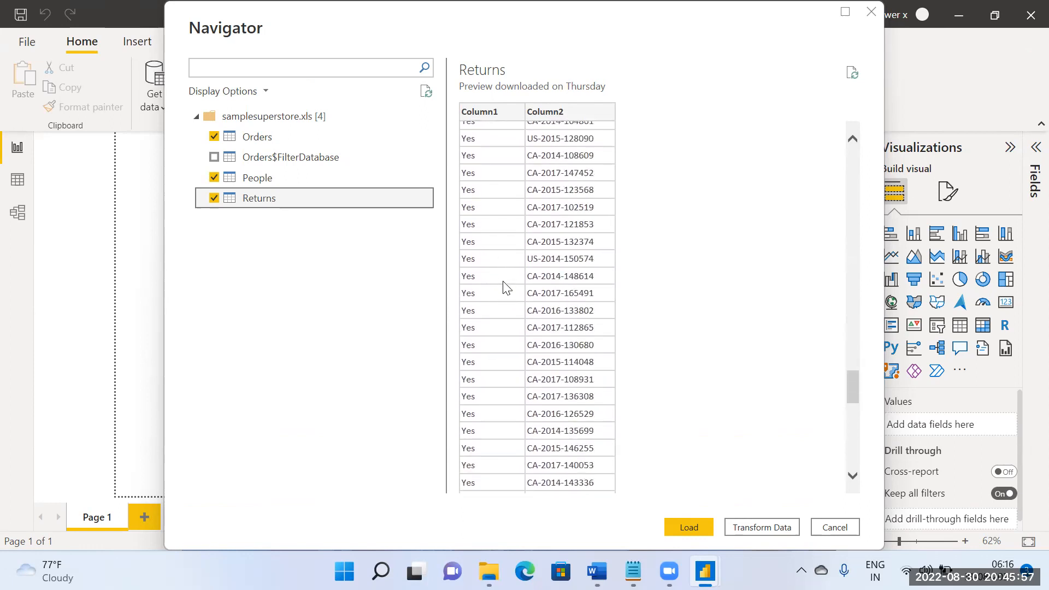
pyautogui.scroll(8, 494, 270)
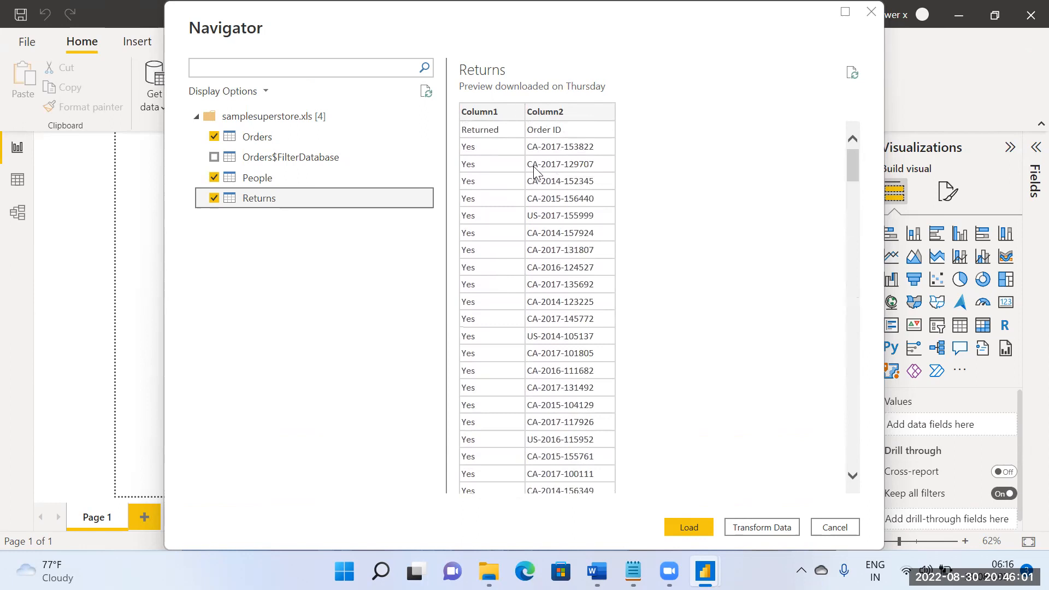
# Step: Compare the Order ID column in the Orders preview with the one in the Returns preview
pyautogui.click(274, 138)
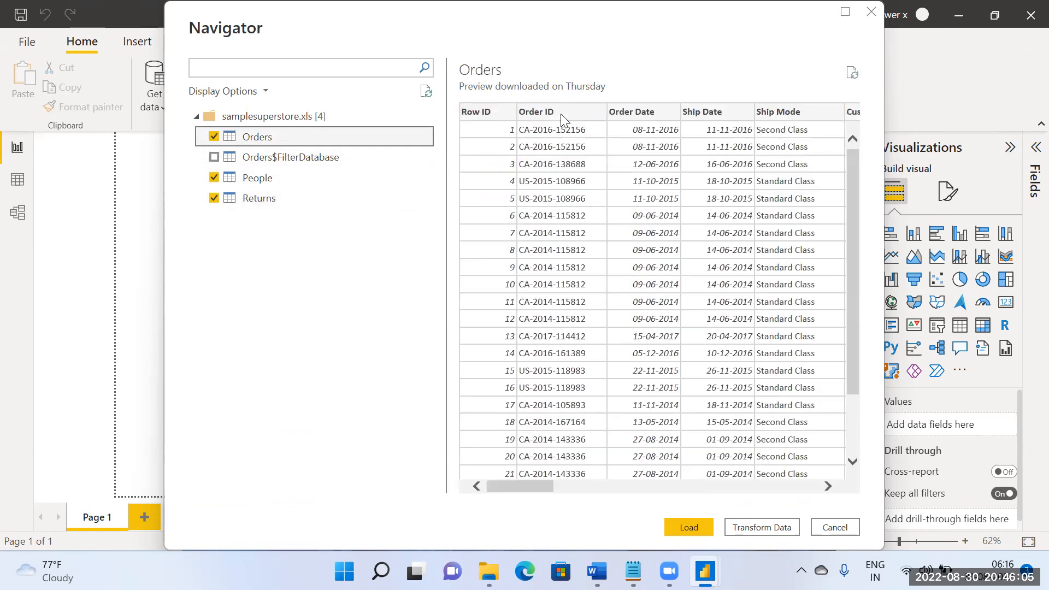
pyautogui.click(557, 109)
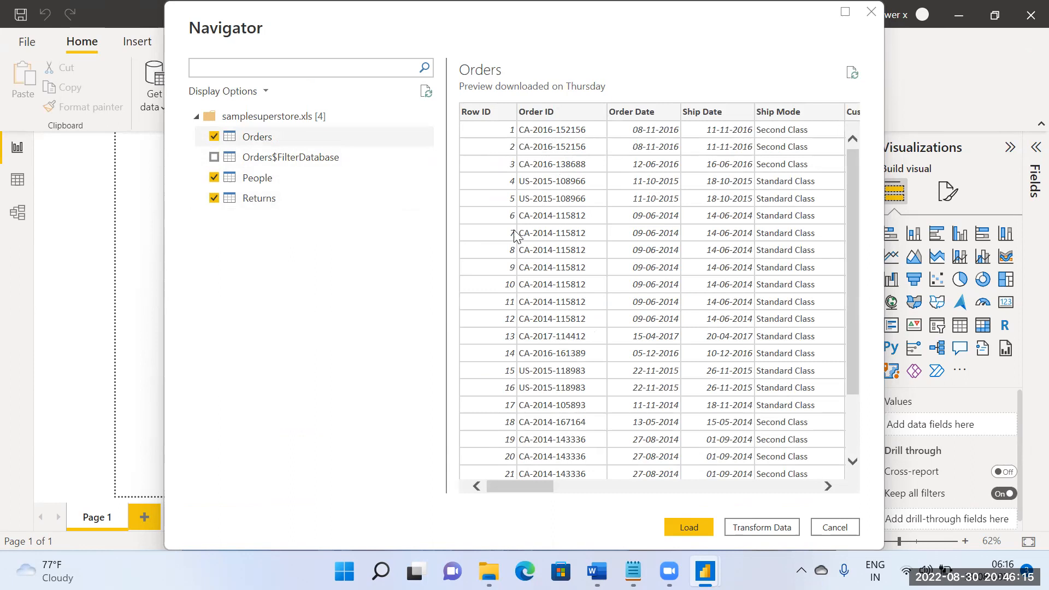
pyautogui.click(269, 199)
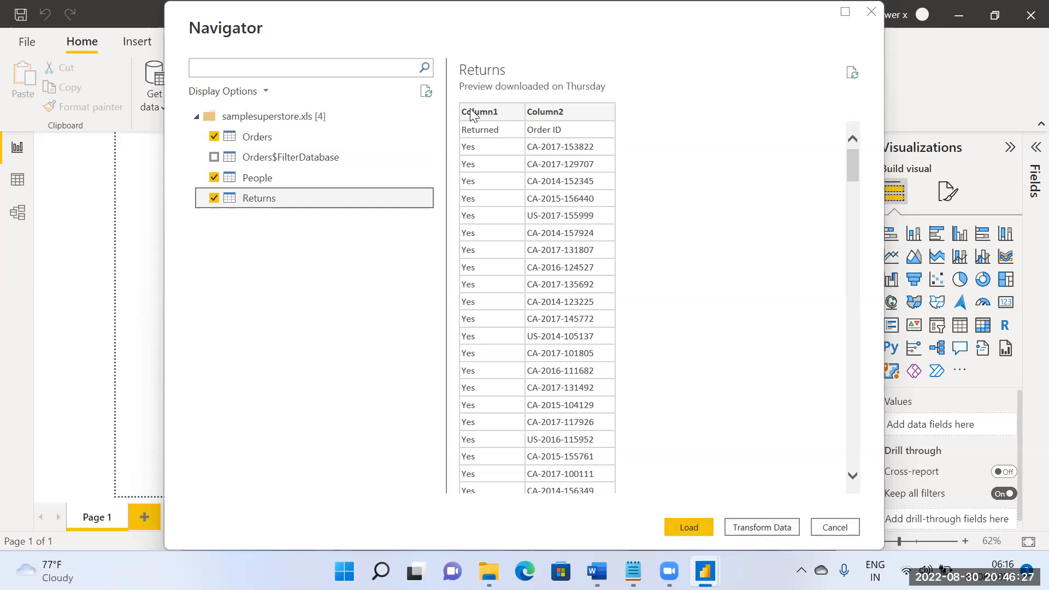
pyautogui.click(332, 178)
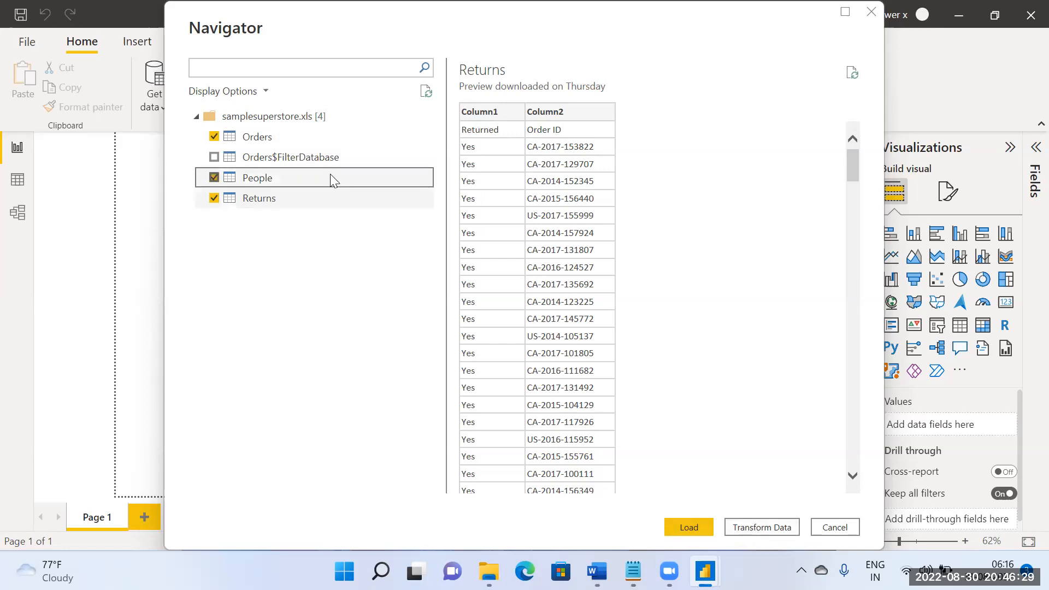
# Step: Open the selected tables in Power Query Editor and use the first row of the Returns query as headers
pyautogui.click(750, 528)
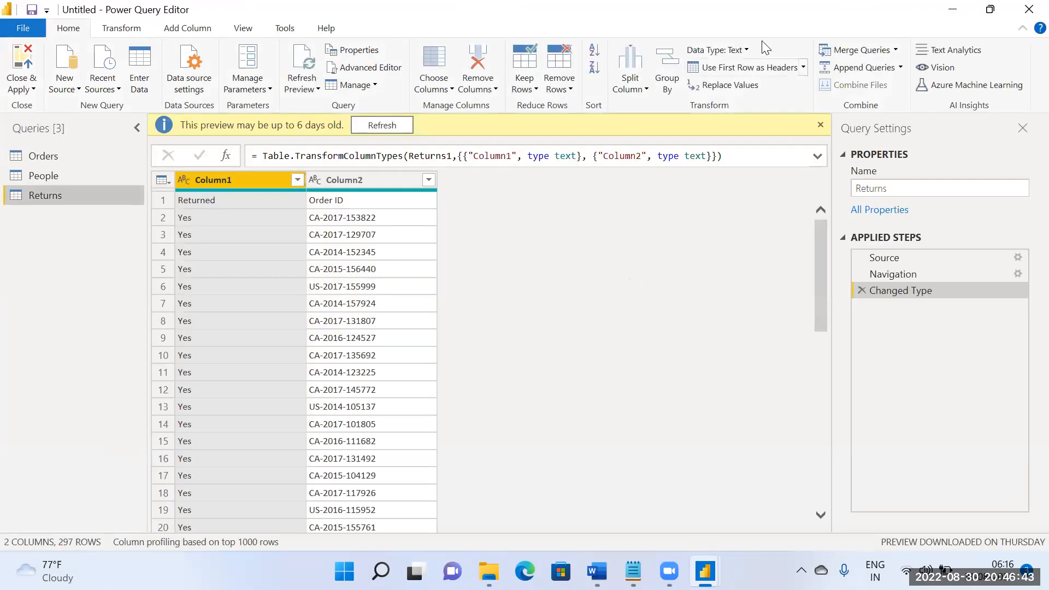
pyautogui.click(802, 67)
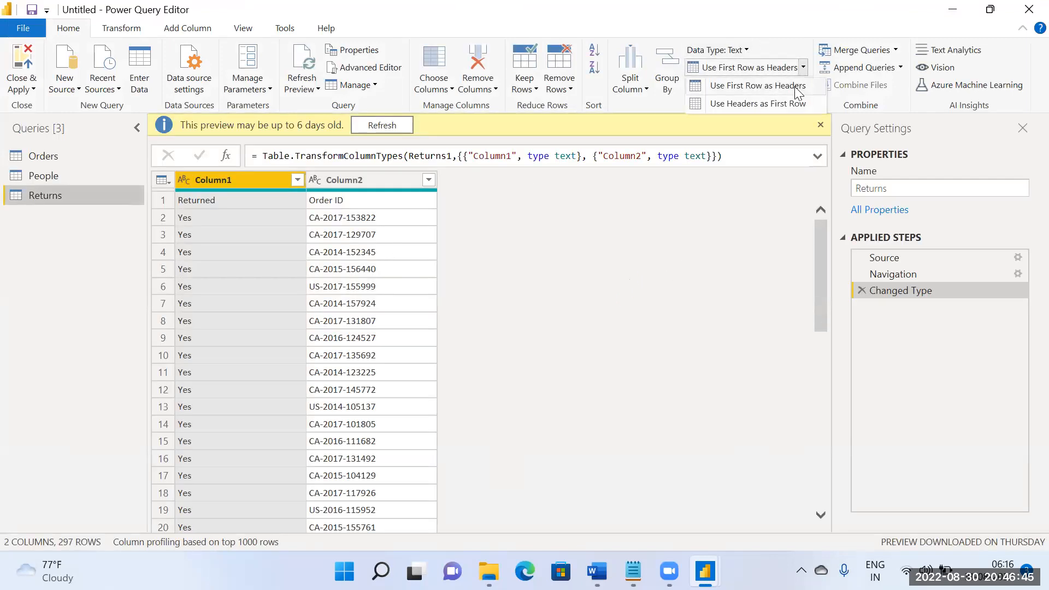
pyautogui.click(796, 89)
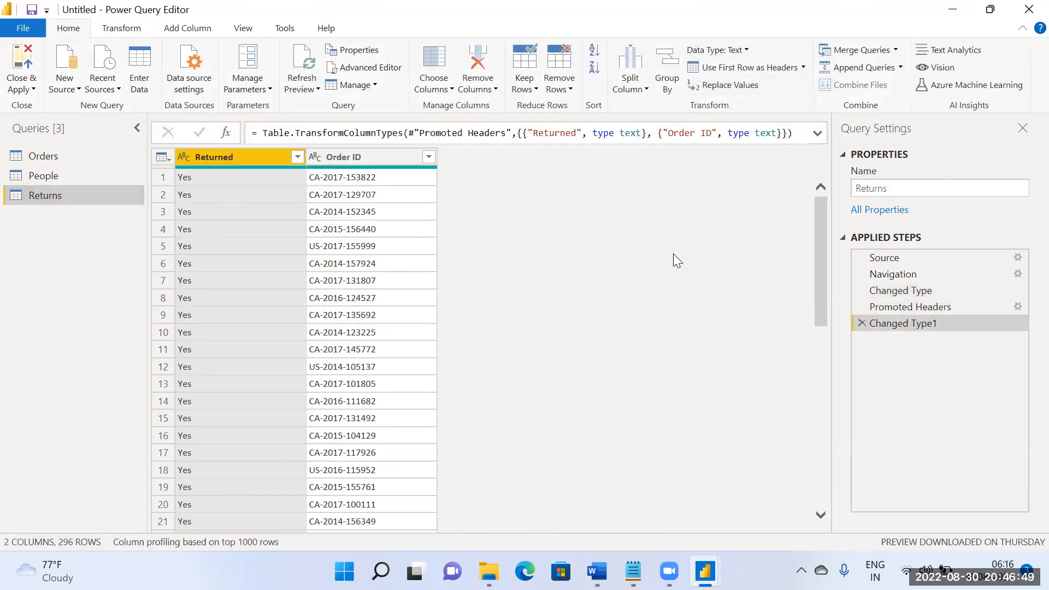
# Step: Use the first row of the People query as headers and apply the queries to the report
pyautogui.click(44, 175)
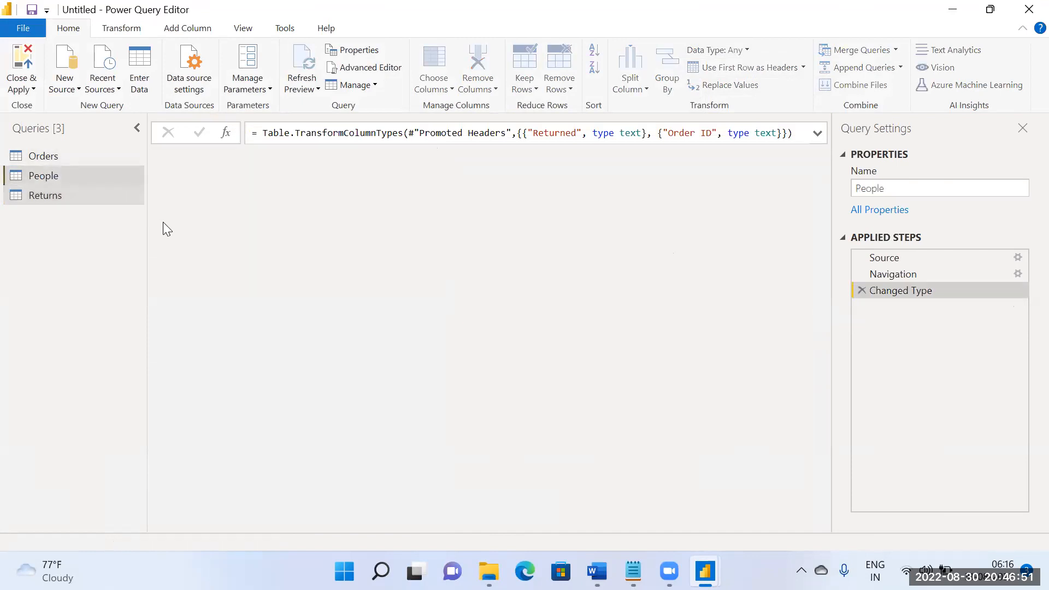
pyautogui.click(802, 70)
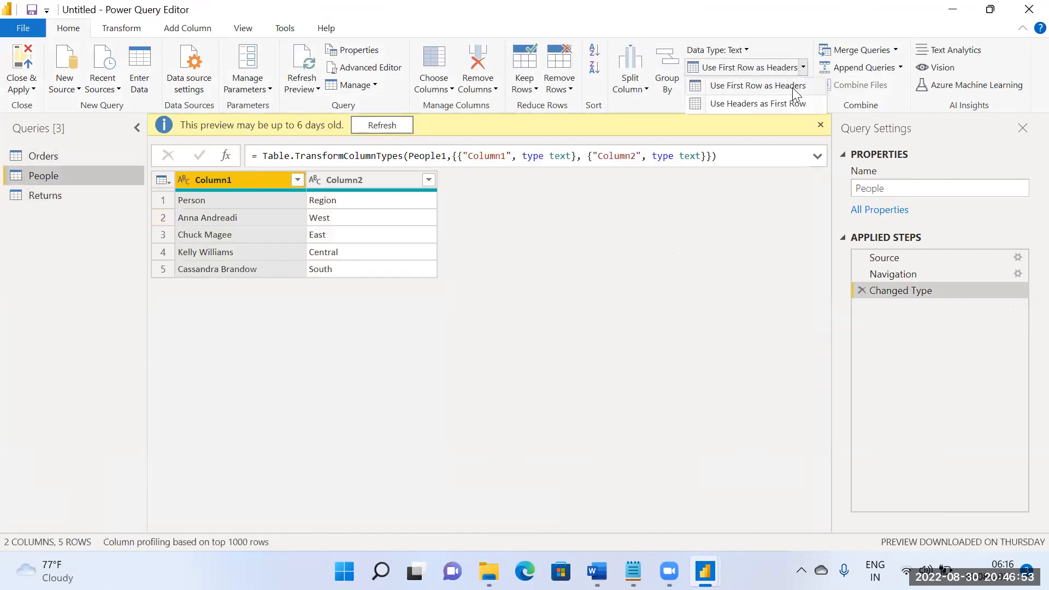
pyautogui.click(788, 87)
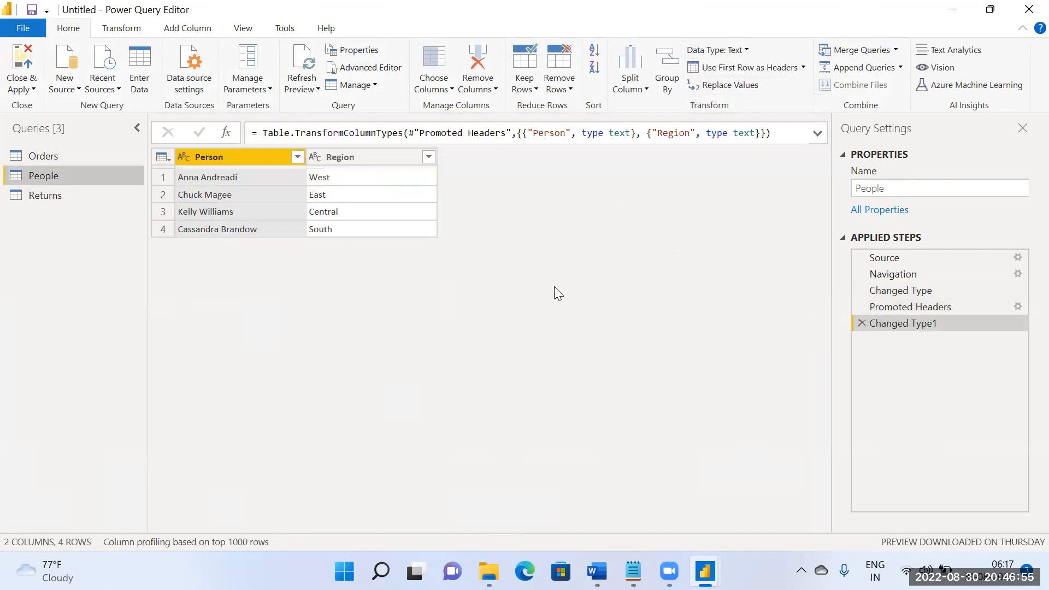
pyautogui.click(26, 59)
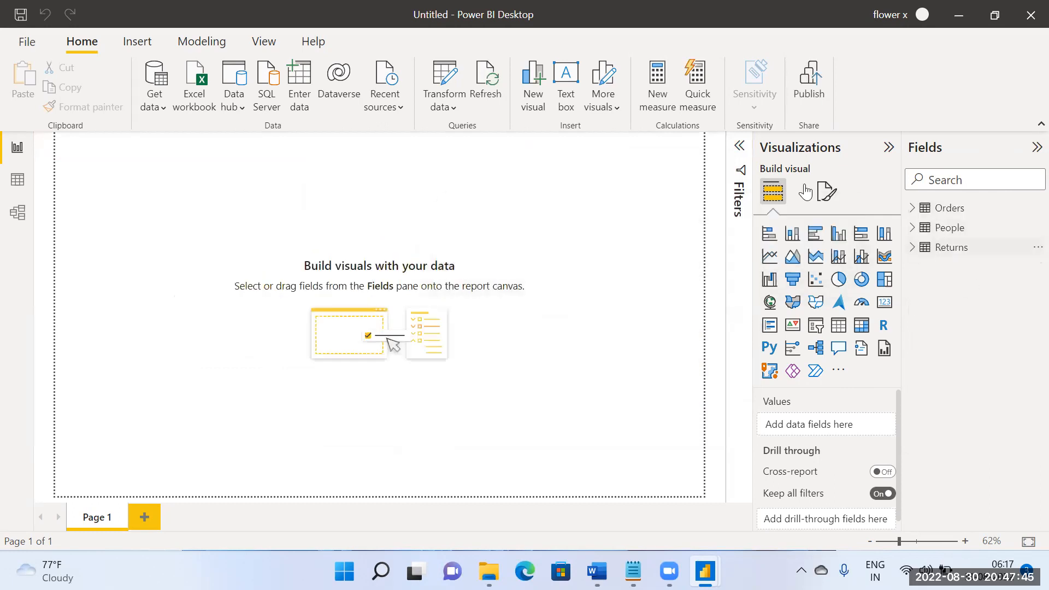
# Step: Delete the relationship between the Orders and People tables in the data model
pyautogui.click(17, 213)
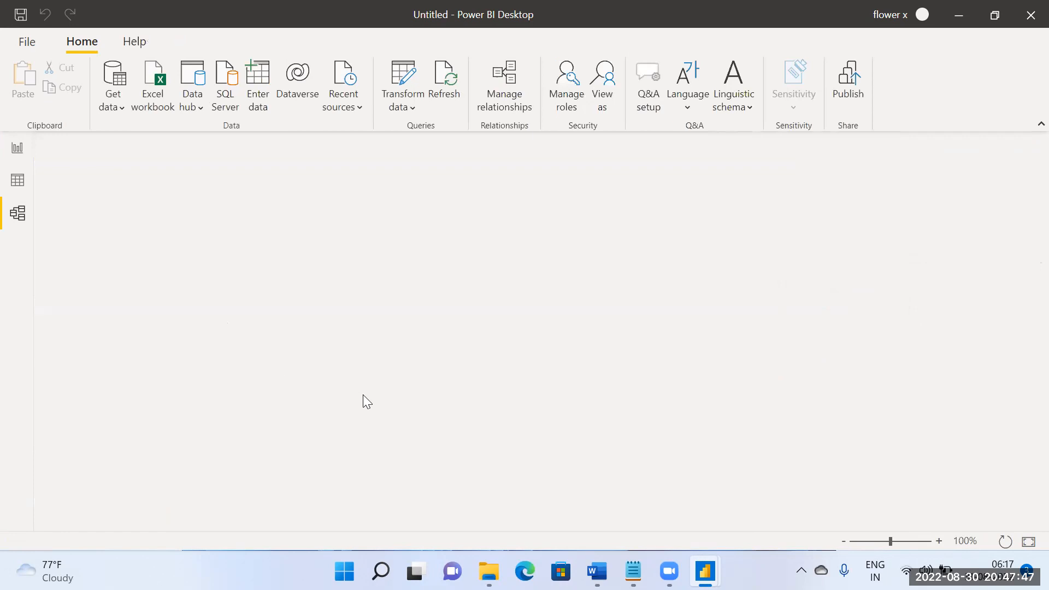
pyautogui.scroll(-3, 372, 386)
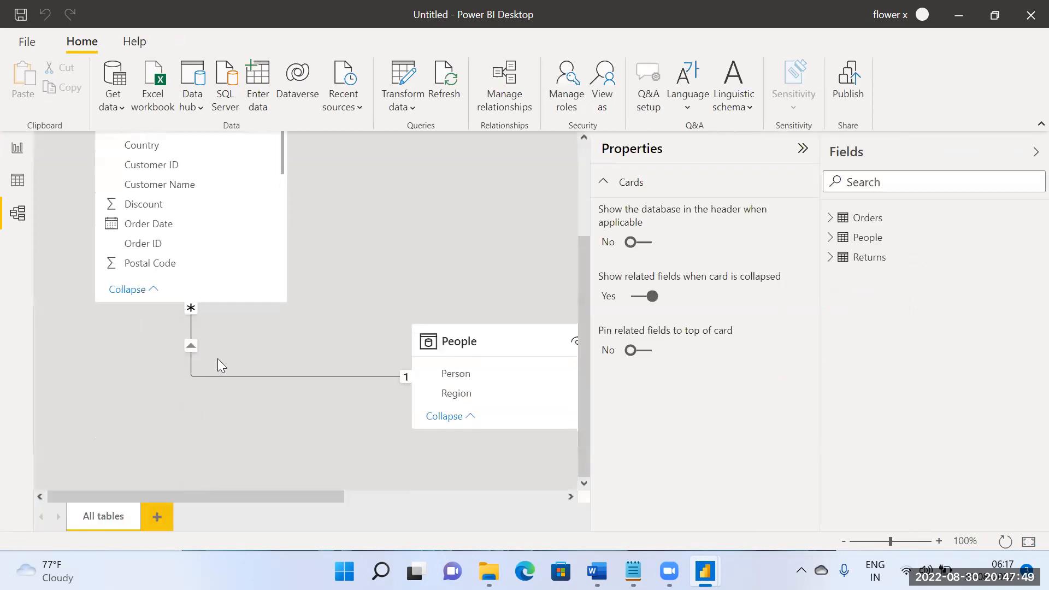
pyautogui.rightClick(195, 341)
pyautogui.click(241, 372)
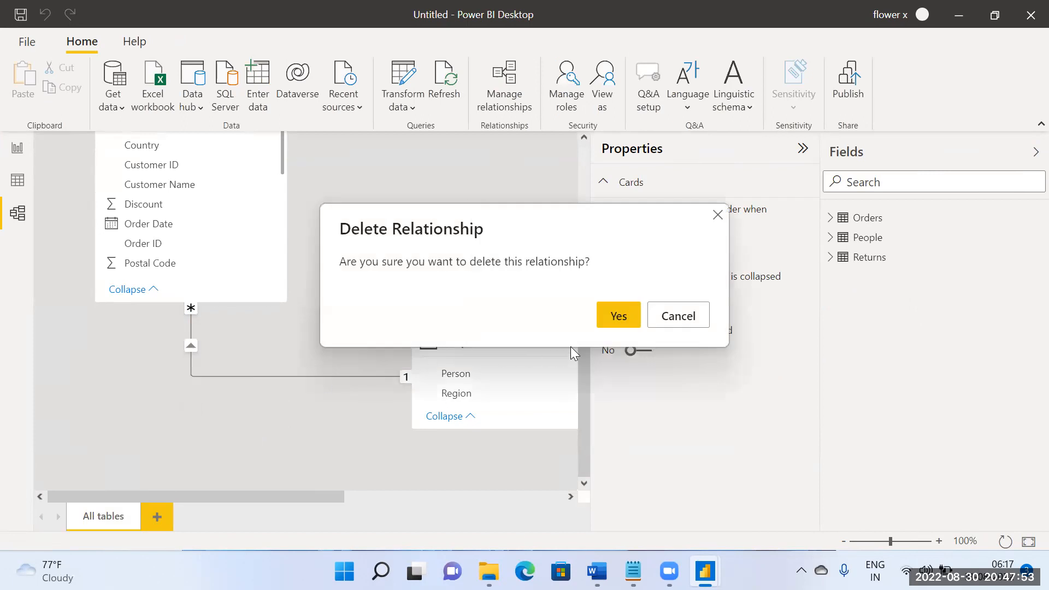
pyautogui.click(619, 316)
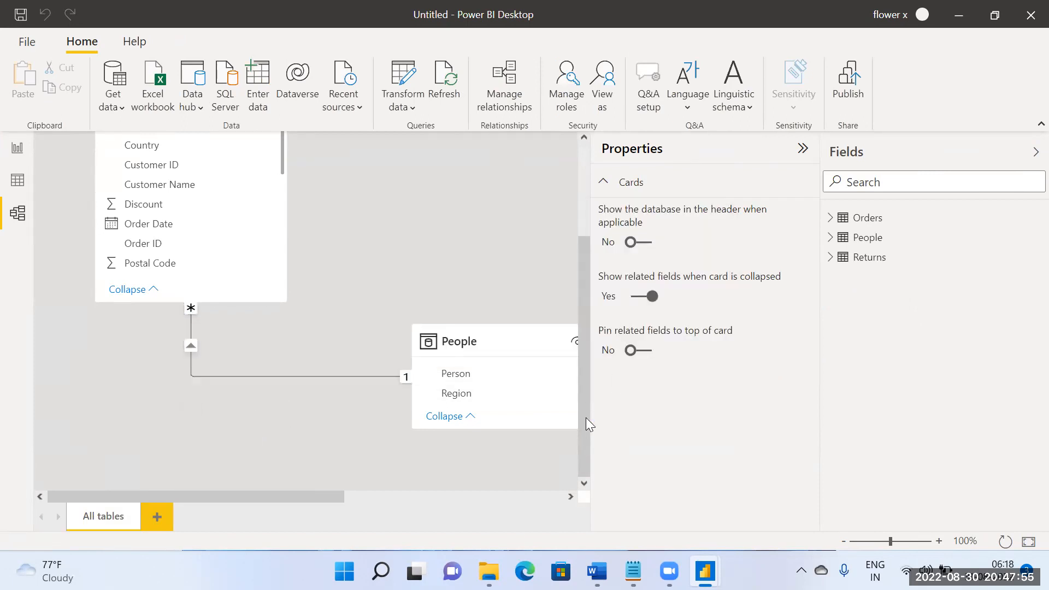
# Step: Collapse the Properties pane and examine the model diagram around the Orders, People and Returns tables for remaining relationships
pyautogui.moveTo(331, 501); pyautogui.dragTo(439, 497)
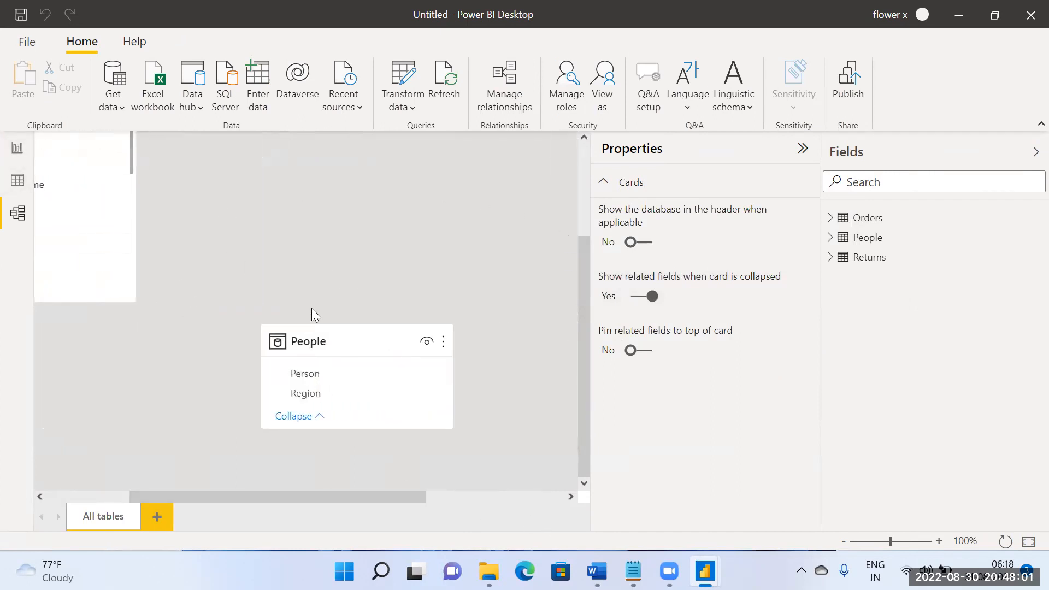
pyautogui.scroll(3, 315, 313)
pyautogui.scroll(-2, 457, 388)
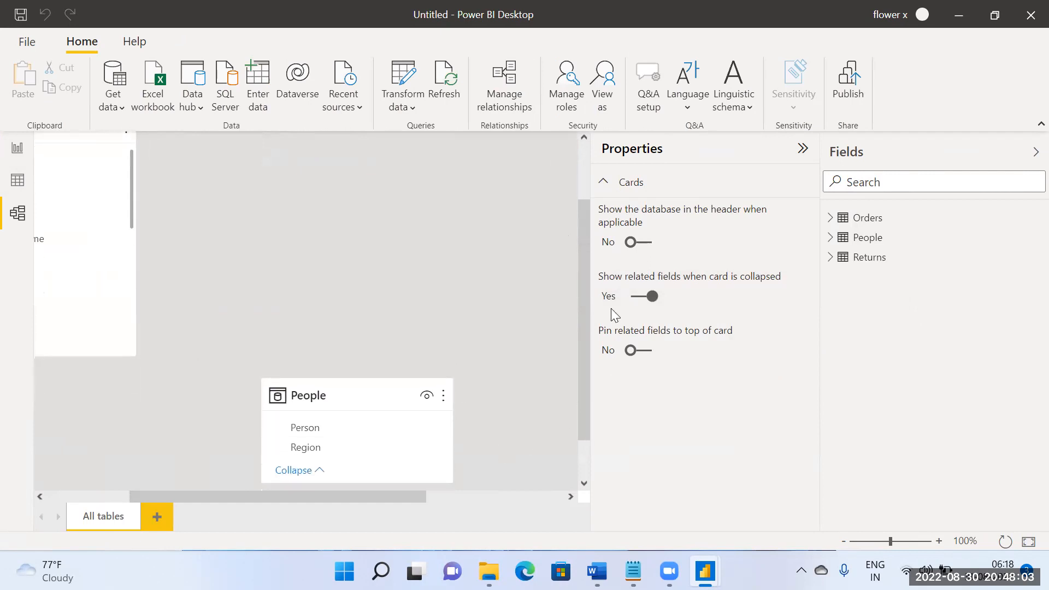
pyautogui.click(802, 148)
pyautogui.hscroll(-4, 424, 244)
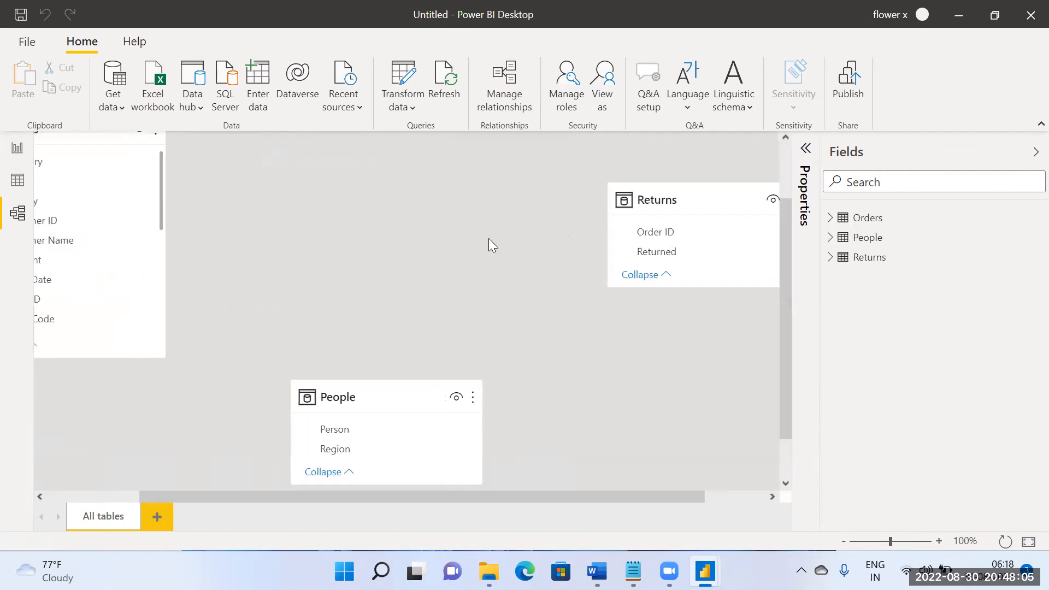
pyautogui.scroll(3, 487, 244)
pyautogui.scroll(-1, 492, 274)
pyautogui.hscroll(1, 492, 274)
pyautogui.hscroll(-1, 535, 276)
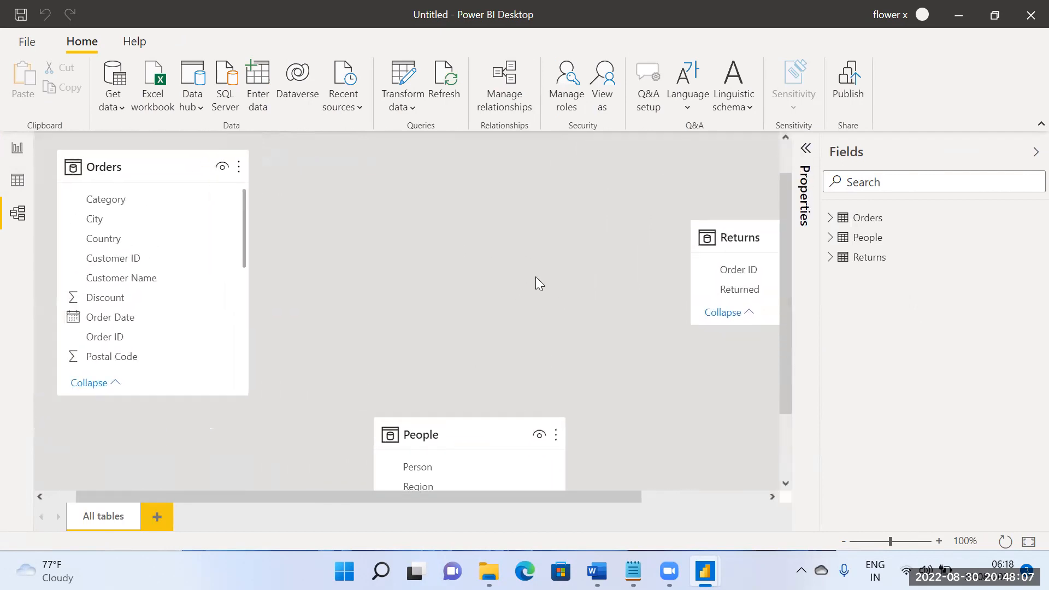
pyautogui.scroll(-1, 497, 276)
pyautogui.hscroll(1, 497, 275)
pyautogui.hscroll(1, 487, 269)
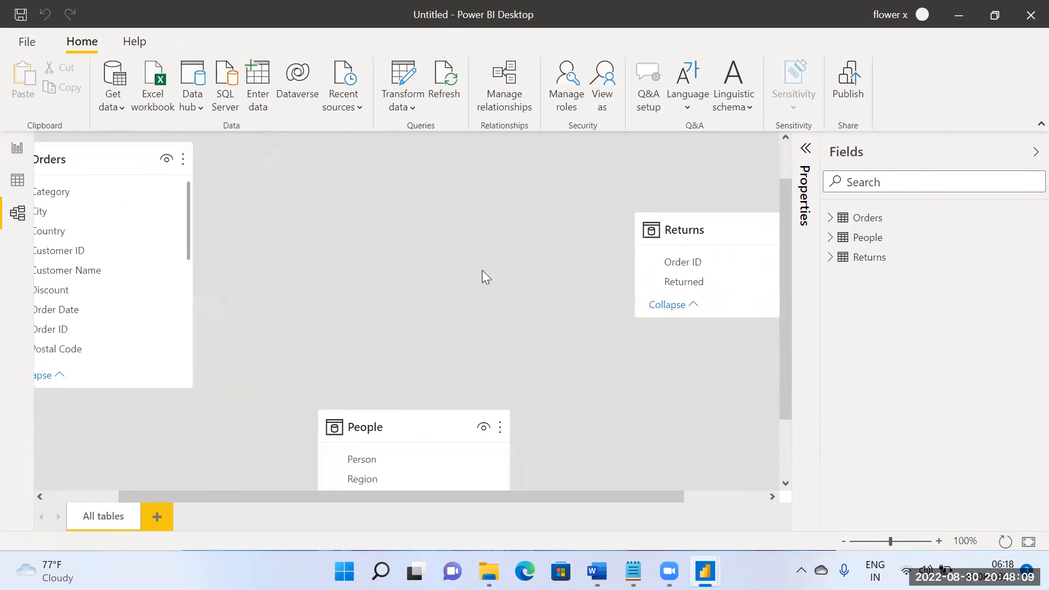
pyautogui.hscroll(-3, 508, 273)
pyautogui.scroll(-1, 527, 263)
pyautogui.hscroll(1, 524, 251)
pyautogui.scroll(-1, 523, 247)
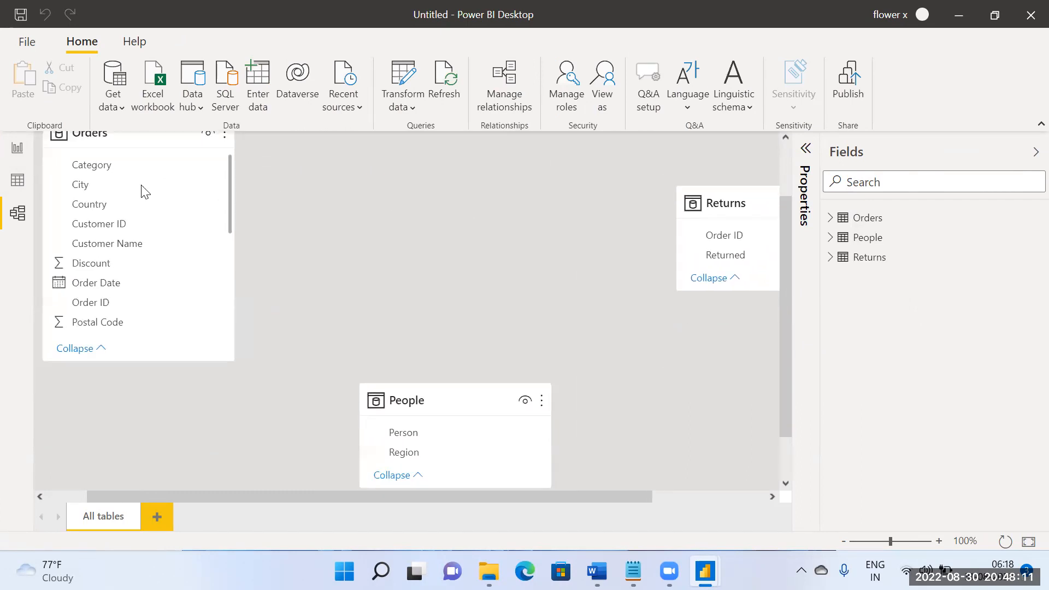
# Step: Create a table visual on the report page from the Region field of the Orders table
pyautogui.click(20, 145)
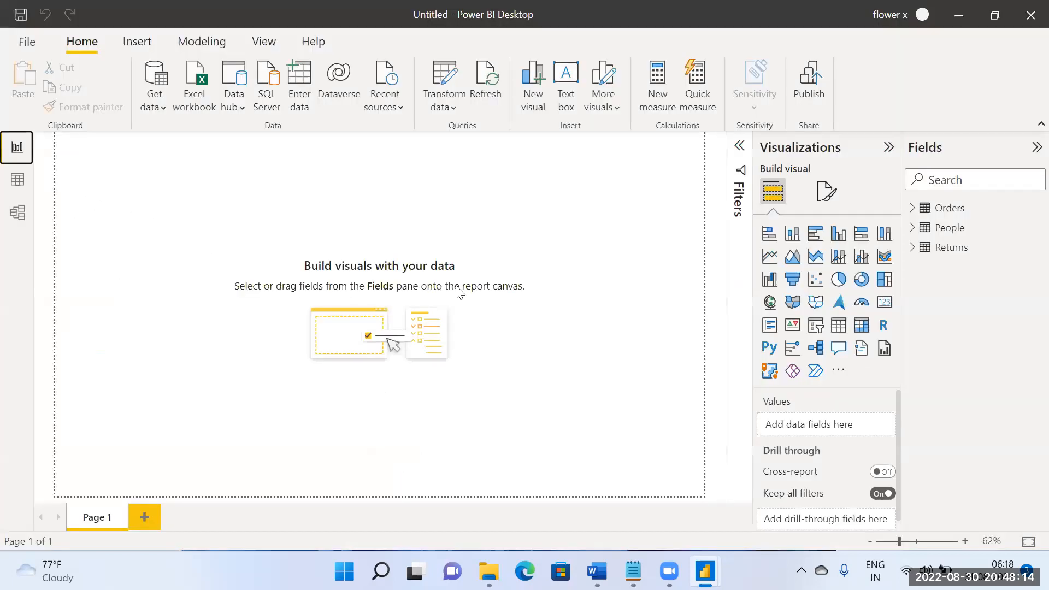
pyautogui.click(912, 208)
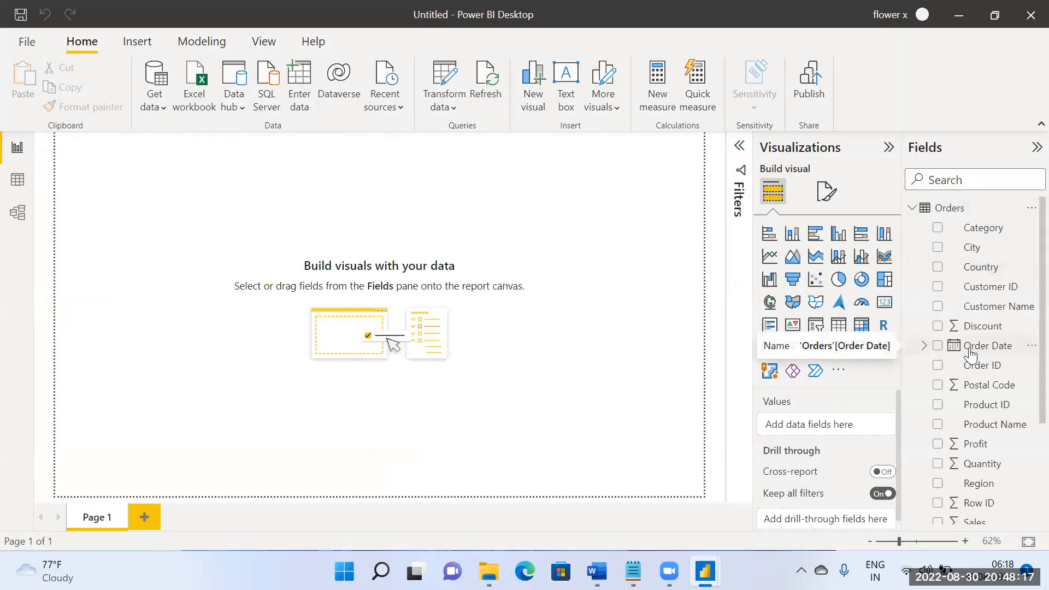
pyautogui.scroll(-2, 971, 355)
pyautogui.moveTo(974, 385); pyautogui.dragTo(442, 268)
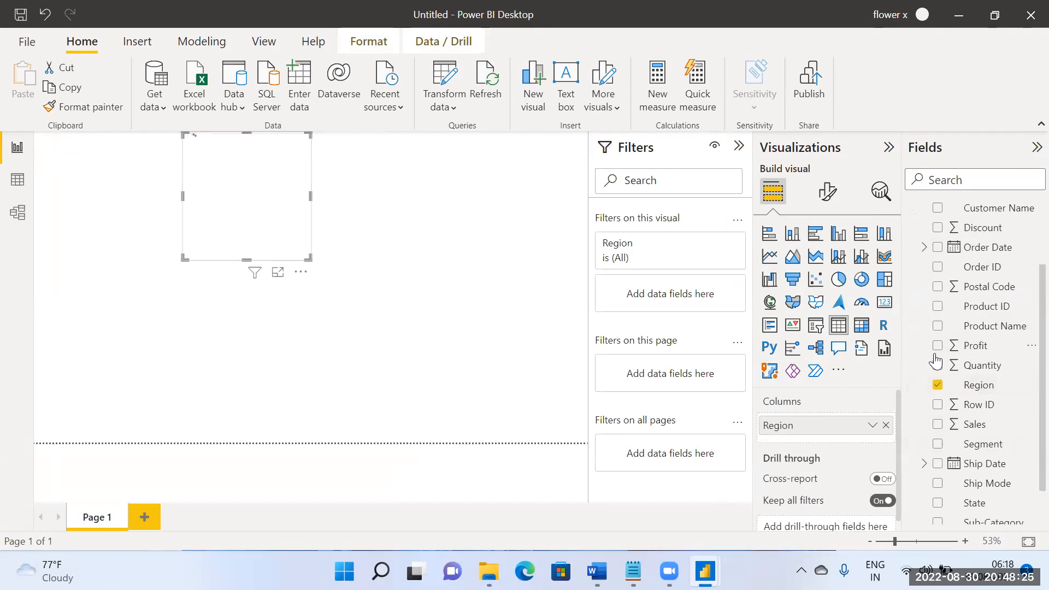
pyautogui.scroll(3, 920, 251)
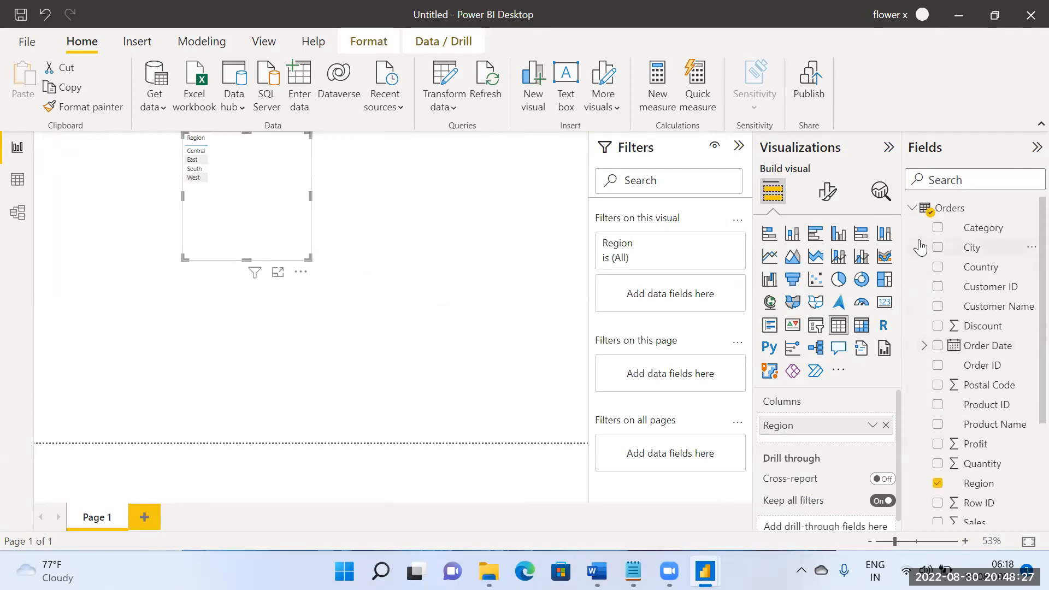
# Step: Try to add the Person field of the People table to the Region table visual and remove it again
pyautogui.click(912, 208)
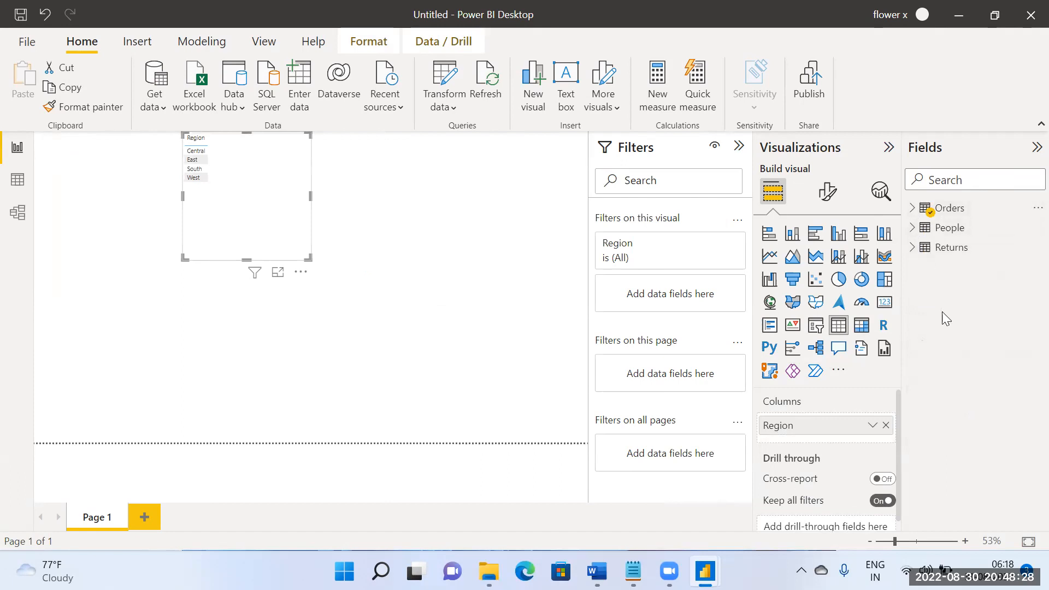
pyautogui.click(912, 228)
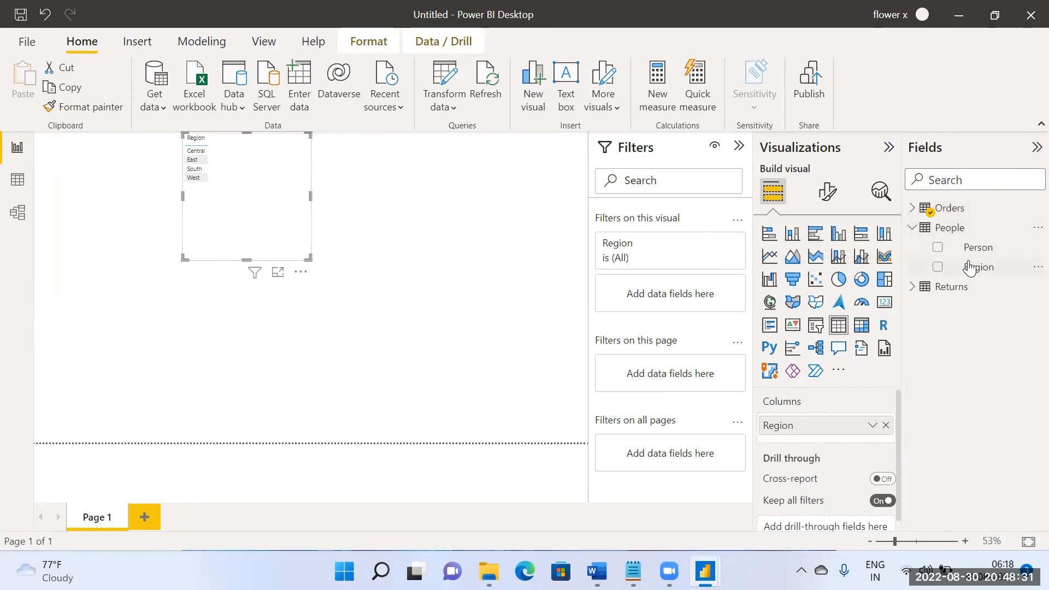
pyautogui.moveTo(981, 247); pyautogui.dragTo(288, 199)
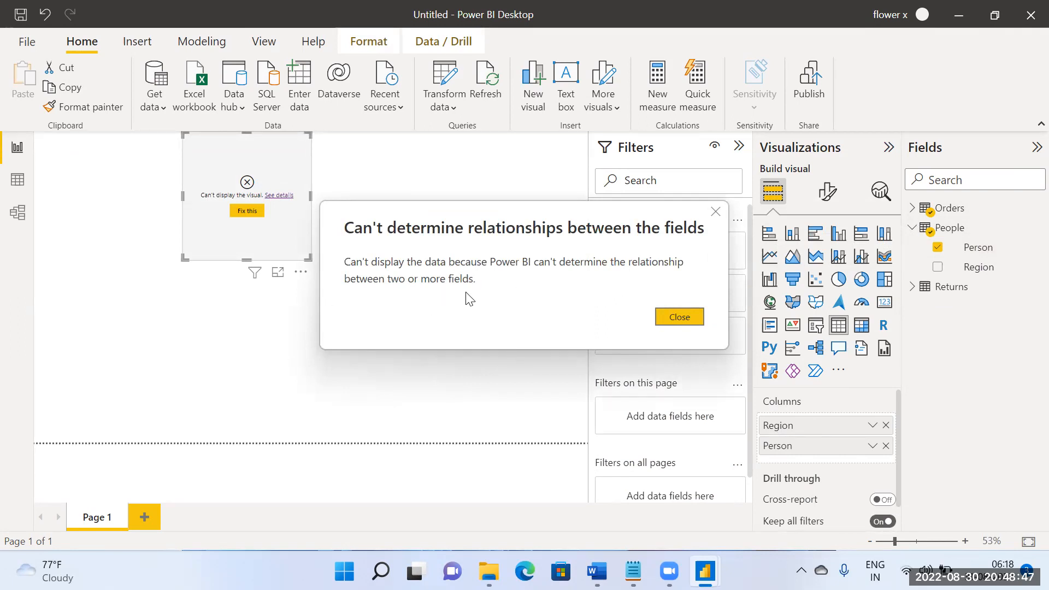
pyautogui.click(681, 318)
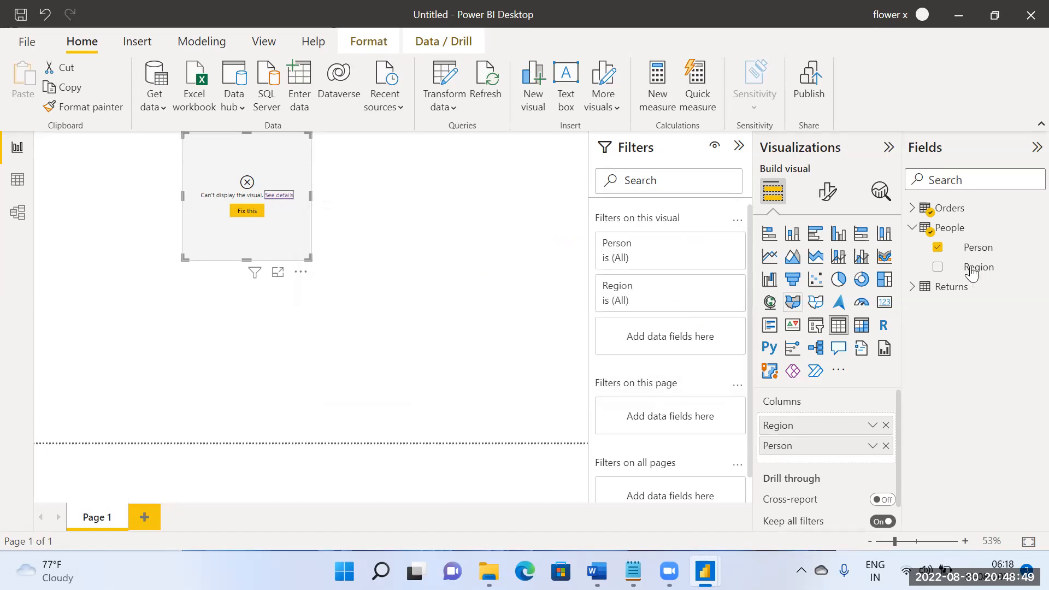
pyautogui.click(937, 249)
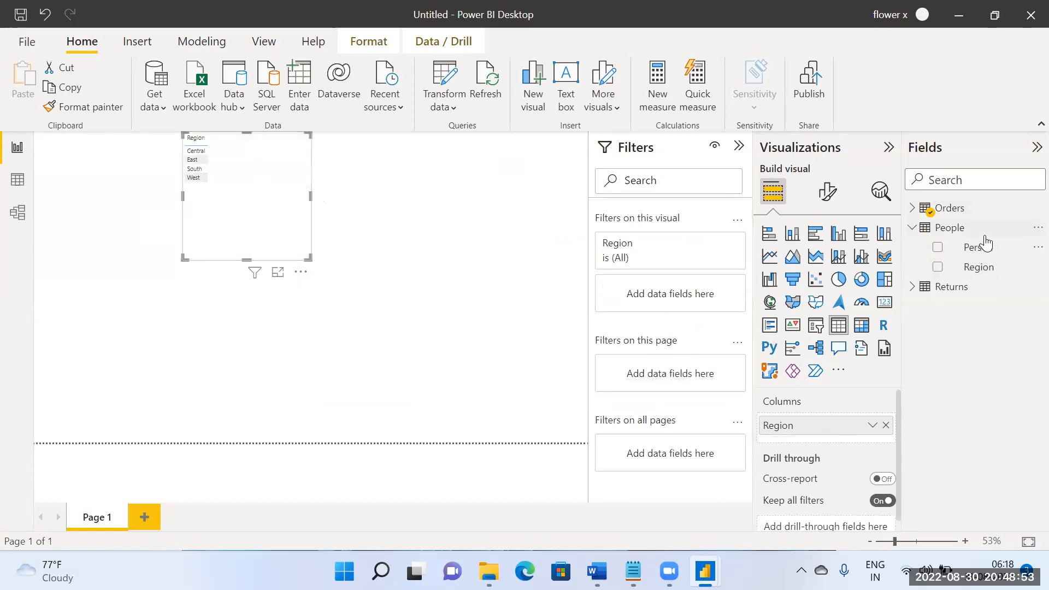
# Step: Add the Order ID field of the Returns table to the Region table visual and summarize it as Count
pyautogui.click(912, 286)
pyautogui.moveTo(984, 312); pyautogui.dragTo(268, 207)
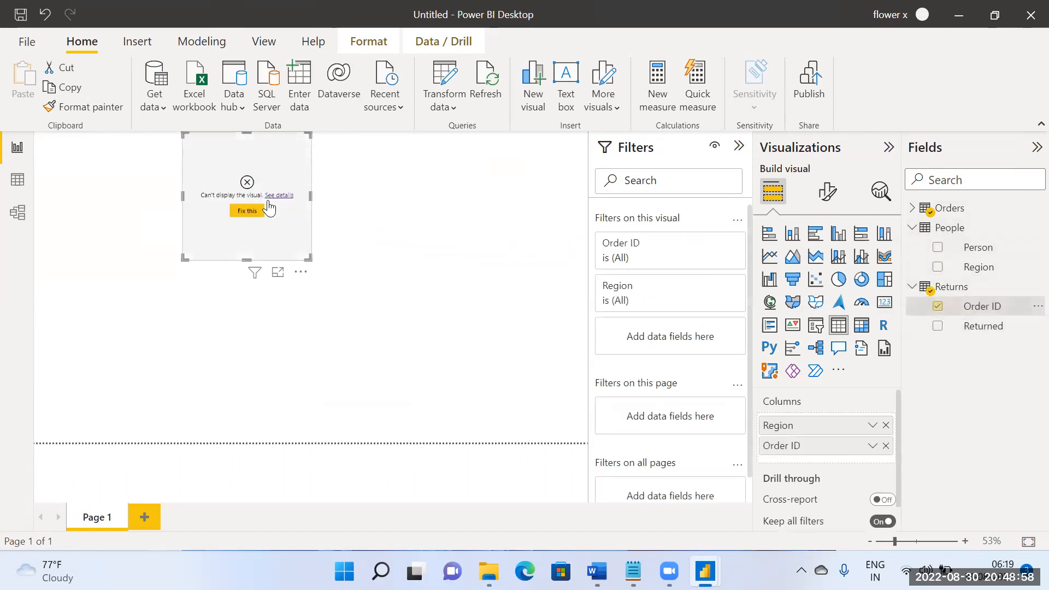
pyautogui.click(874, 446)
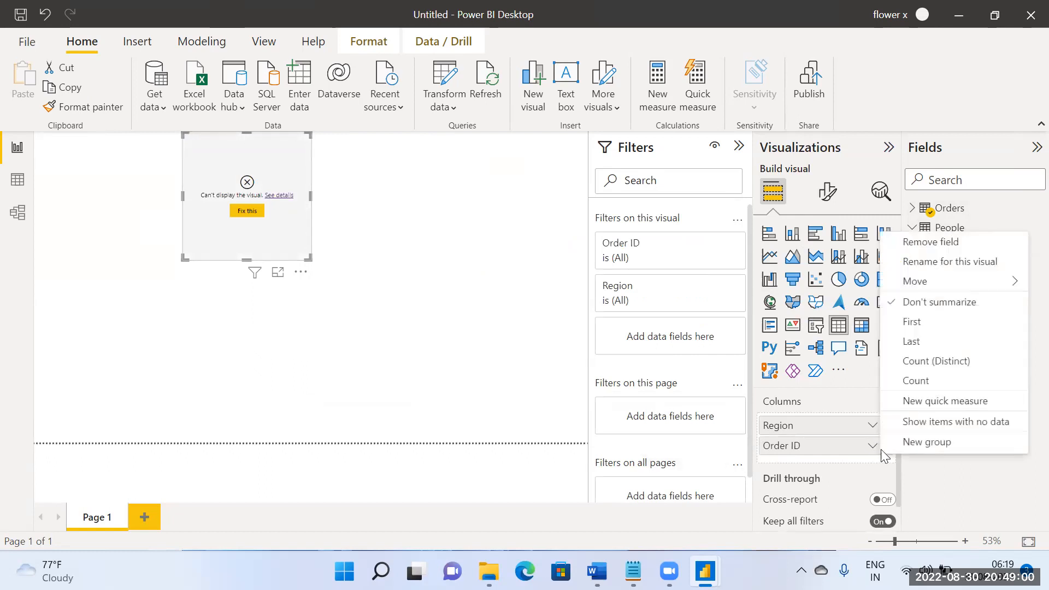
pyautogui.click(930, 380)
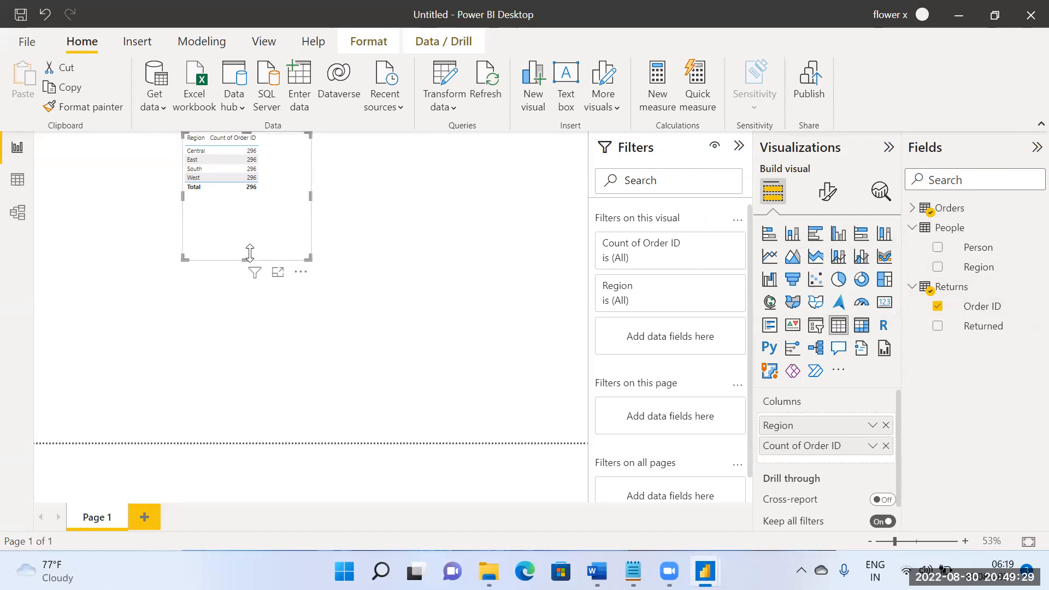
# Step: Widen the Region column and enlarge the table visual in both width and height
pyautogui.moveTo(210, 140); pyautogui.dragTo(241, 140)
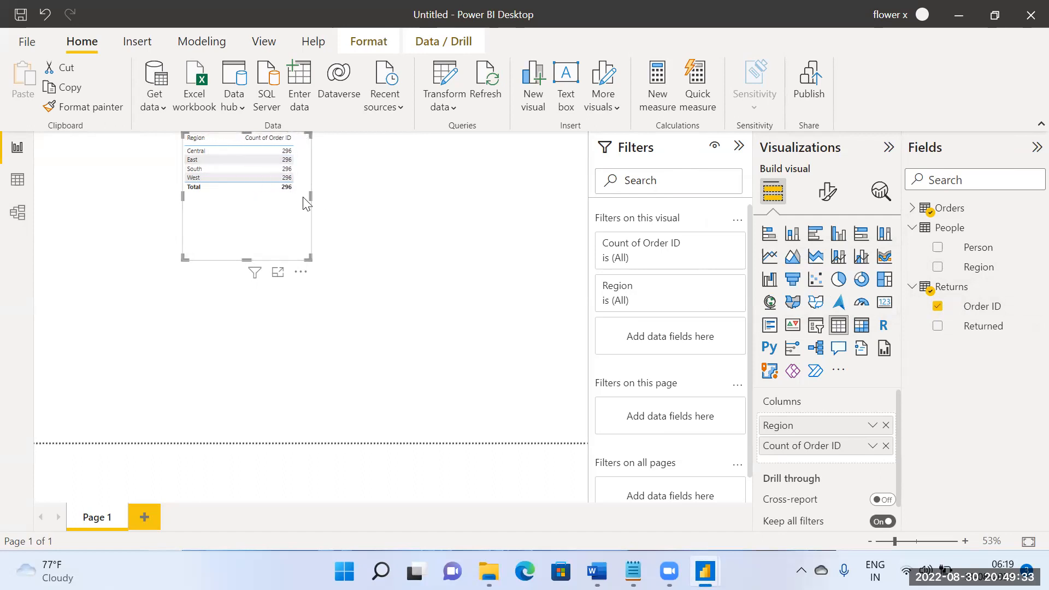
pyautogui.moveTo(309, 196); pyautogui.dragTo(483, 224)
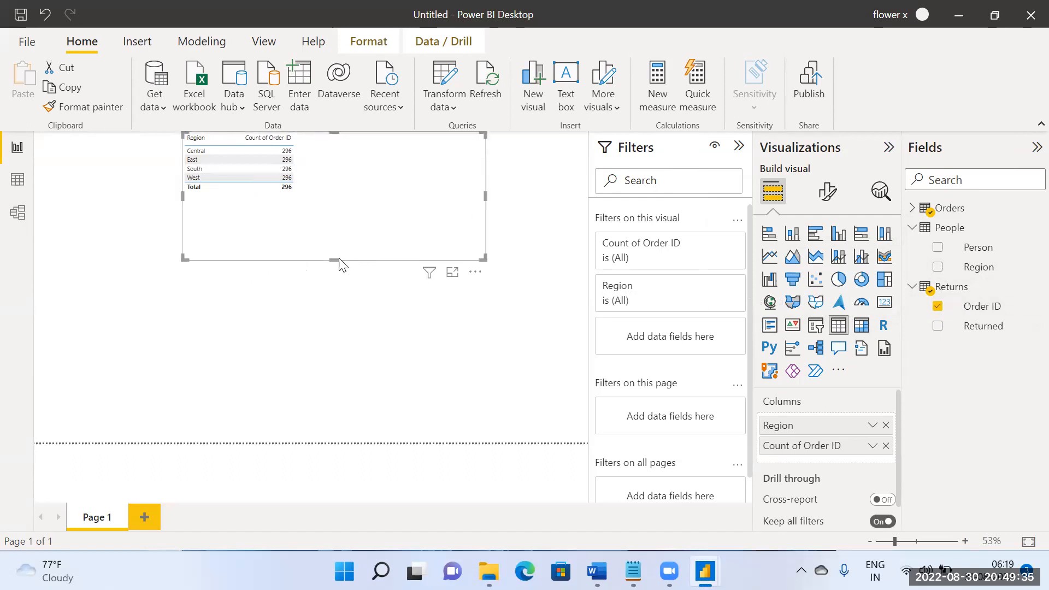
pyautogui.moveTo(335, 260); pyautogui.dragTo(329, 412)
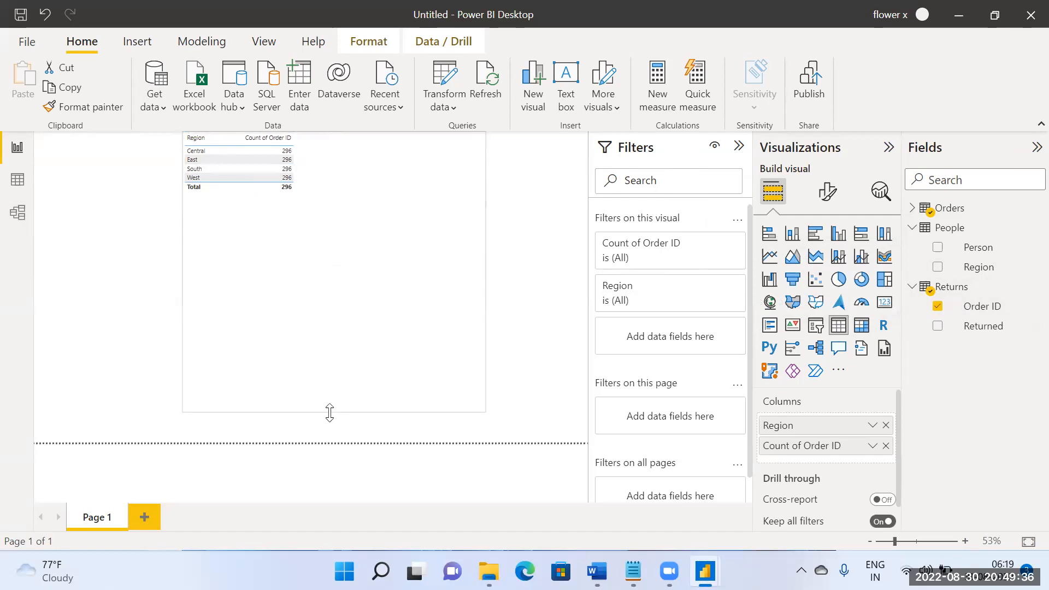
# Step: Set the font size of the table visual's values to 20
pyautogui.click(835, 198)
pyautogui.click(798, 373)
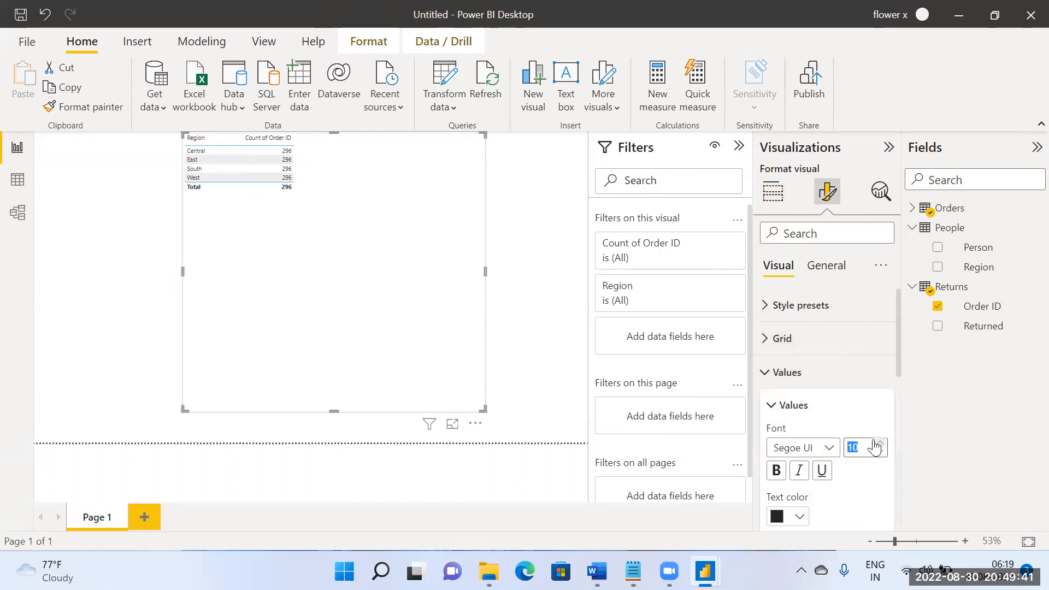
pyautogui.write('20')
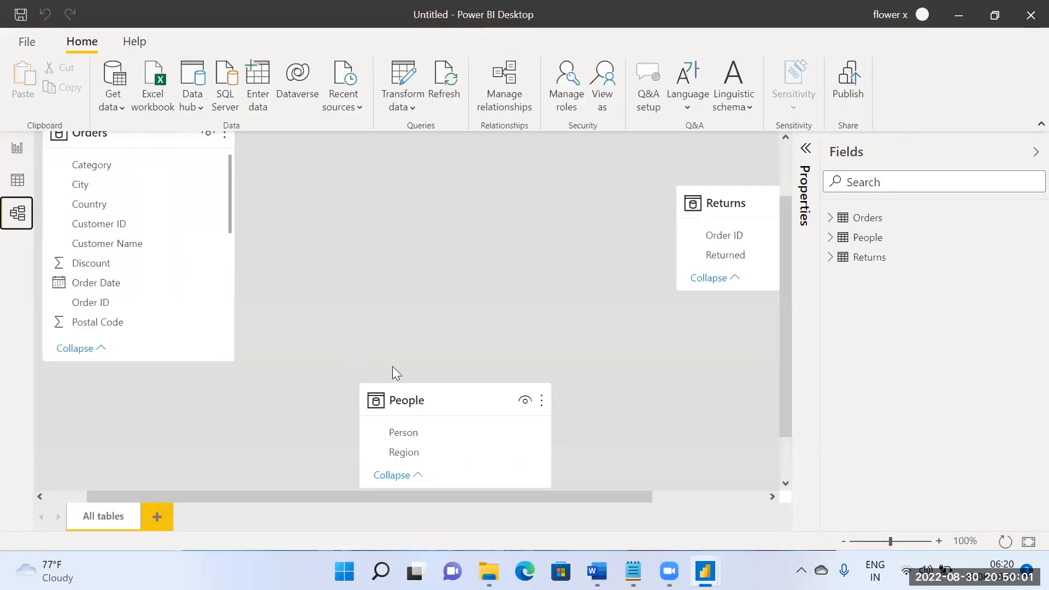
# Step: Place the Returns table beside Orders in the model diagram and relate the two tables on Order ID
pyautogui.scroll(2, 475, 336)
pyautogui.moveTo(699, 281); pyautogui.dragTo(419, 217)
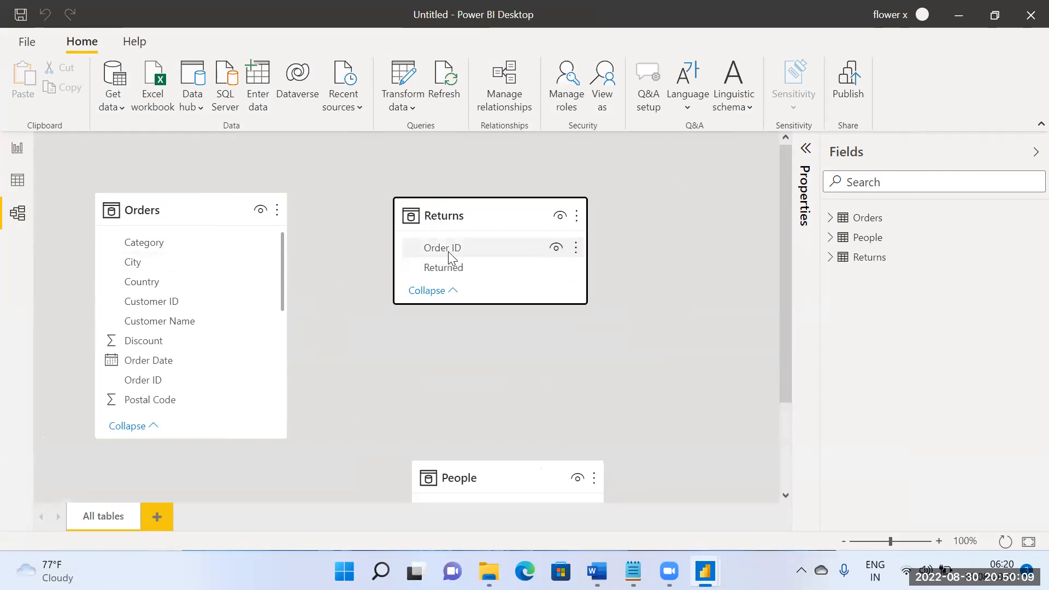
pyautogui.click(466, 253)
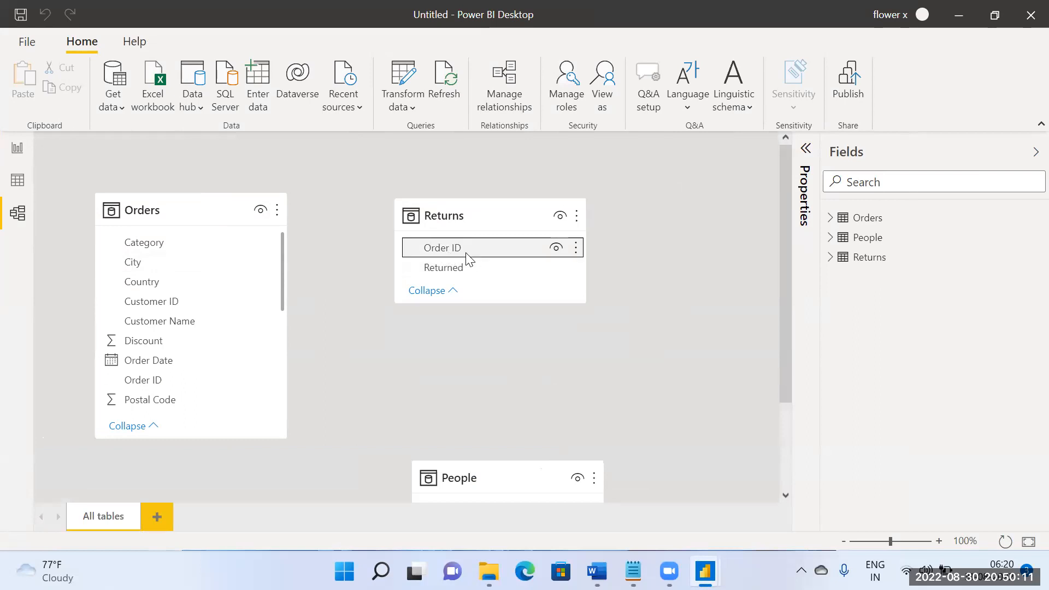
pyautogui.scroll(-3, 194, 339)
pyautogui.click(167, 302)
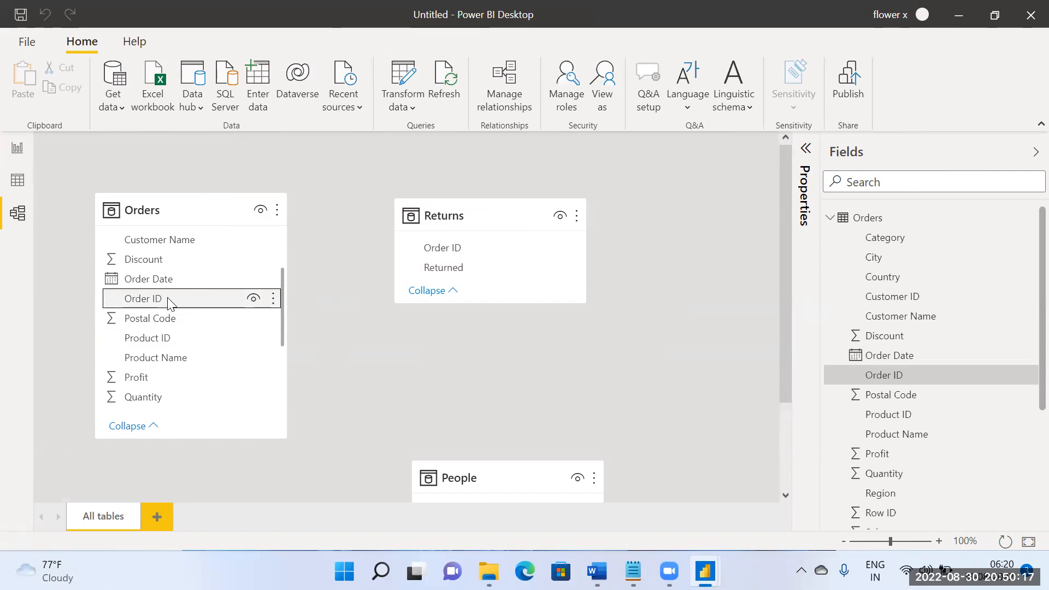
pyautogui.moveTo(167, 301); pyautogui.dragTo(463, 247)
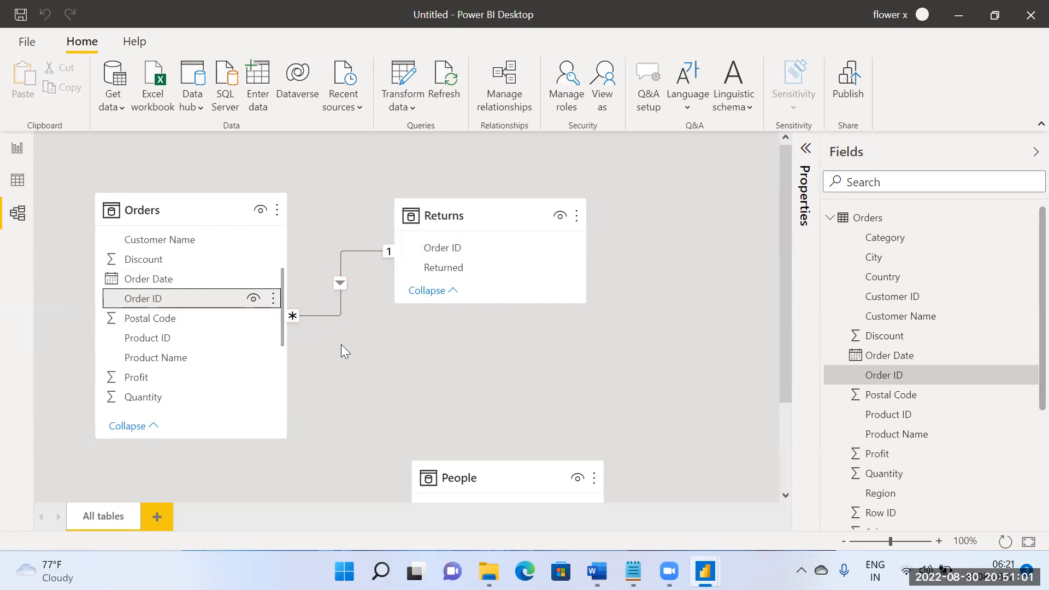
# Step: Return to the report page and check the count of Order ID per region in the table visual
pyautogui.click(18, 147)
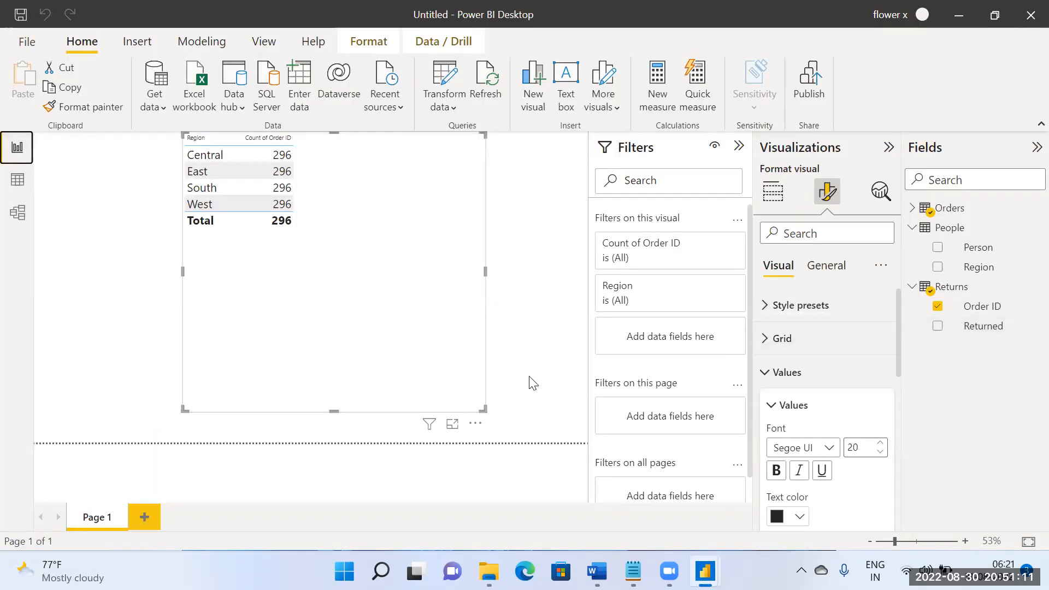
pyautogui.click(620, 372)
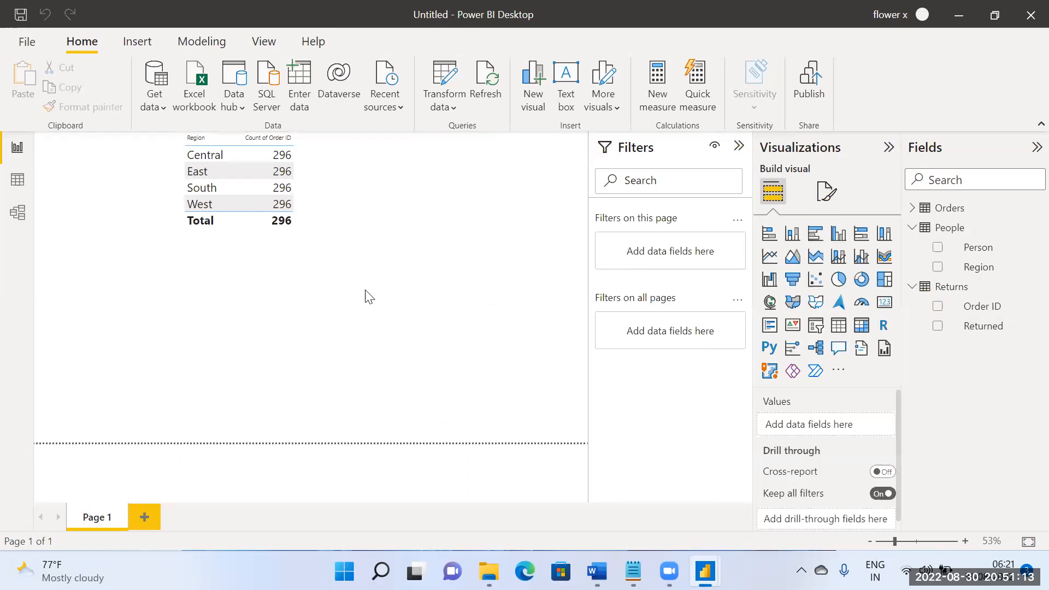
pyautogui.click(983, 307)
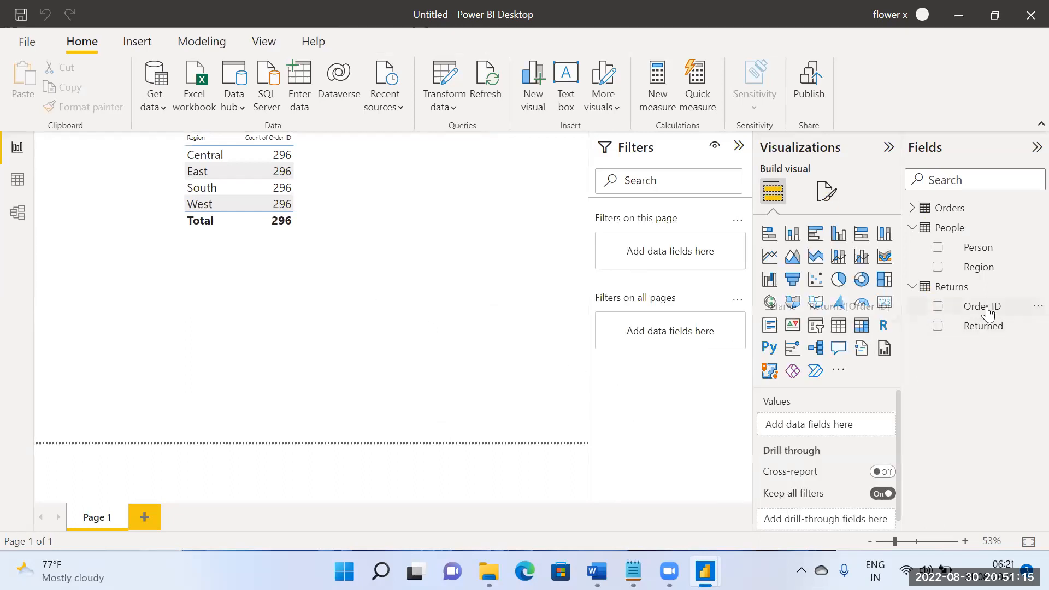
pyautogui.click(479, 327)
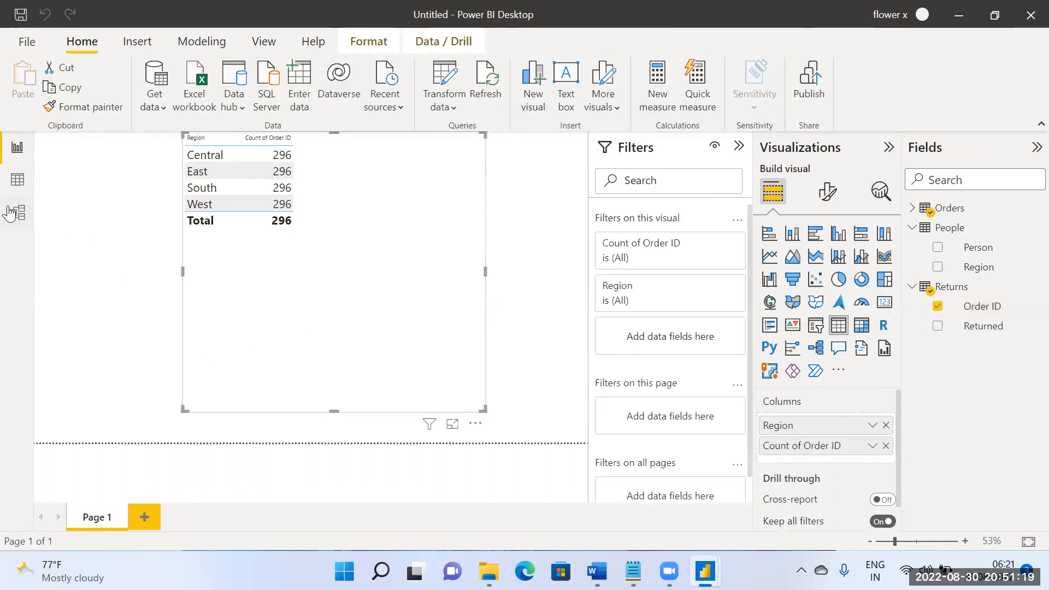
pyautogui.click(523, 292)
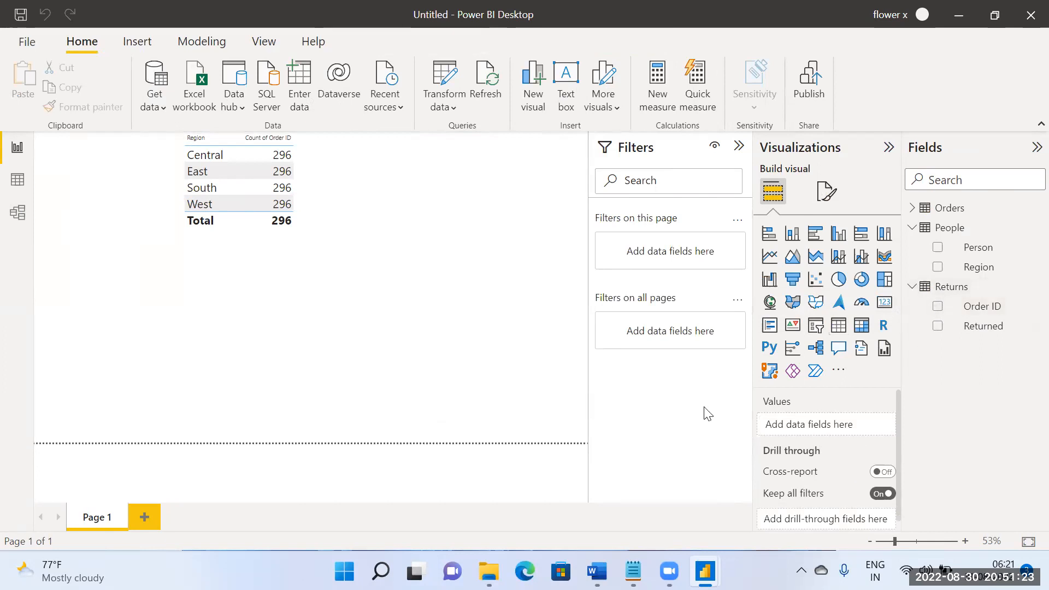
# Step: Remove the Count of Order ID column from the table visual and add the Returns Order ID field again, summarized as Count
pyautogui.click(374, 221)
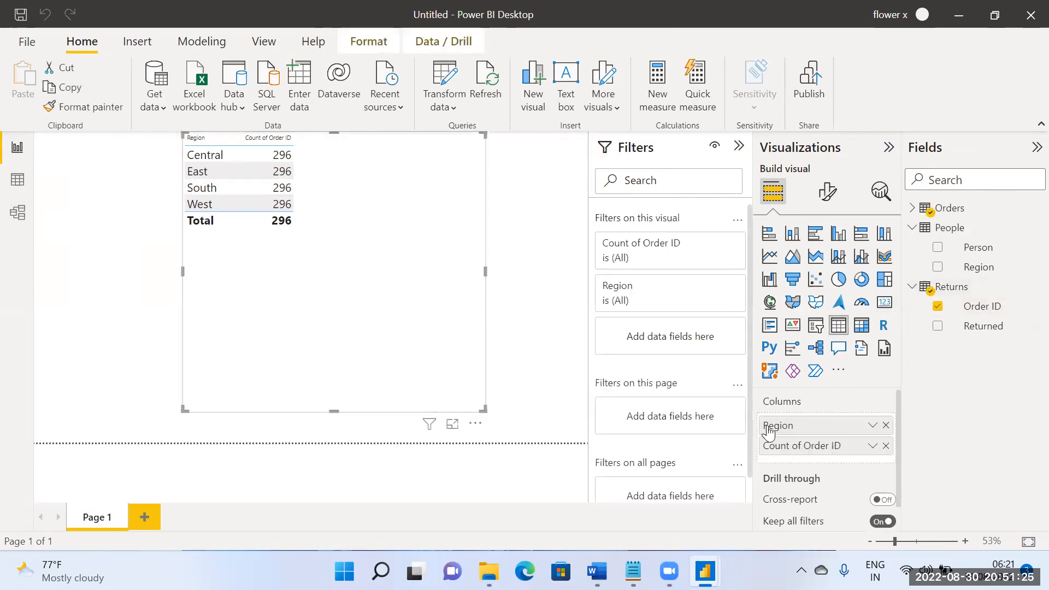
pyautogui.click(873, 445)
pyautogui.click(881, 456)
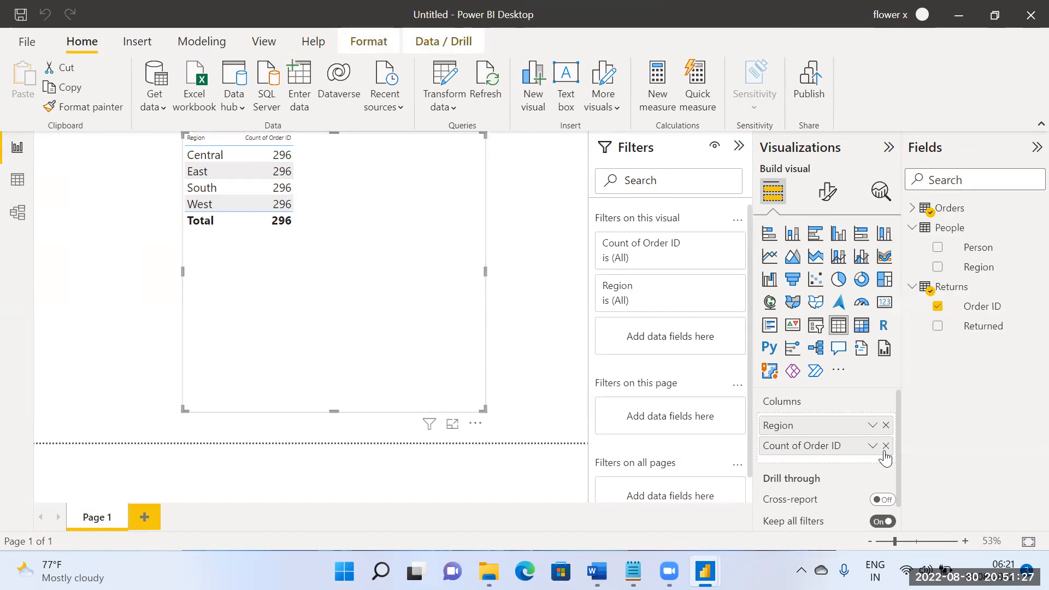
pyautogui.click(885, 445)
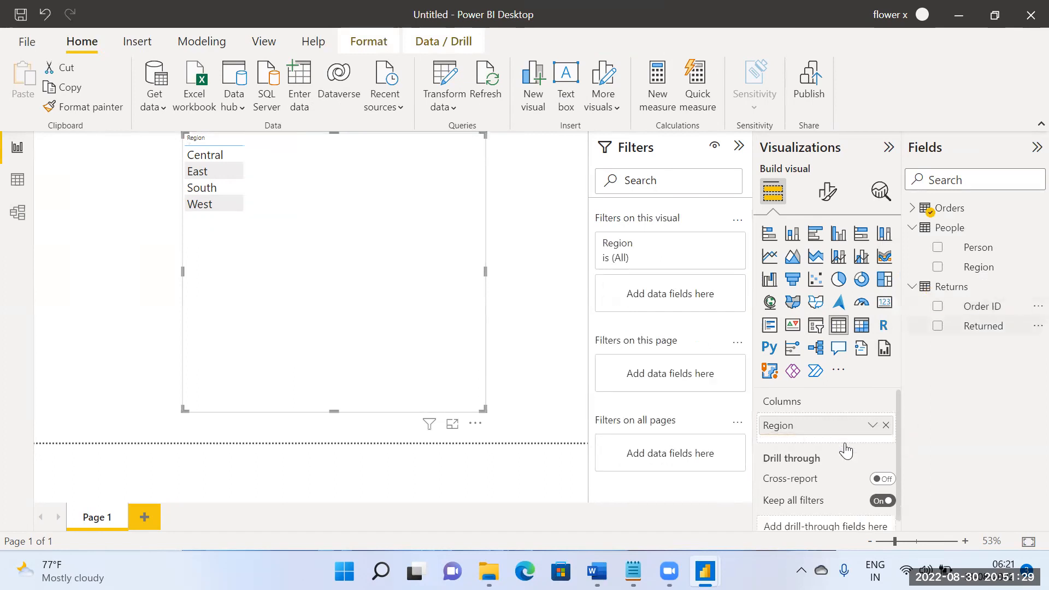
pyautogui.hotkey('ctrl', 'z')
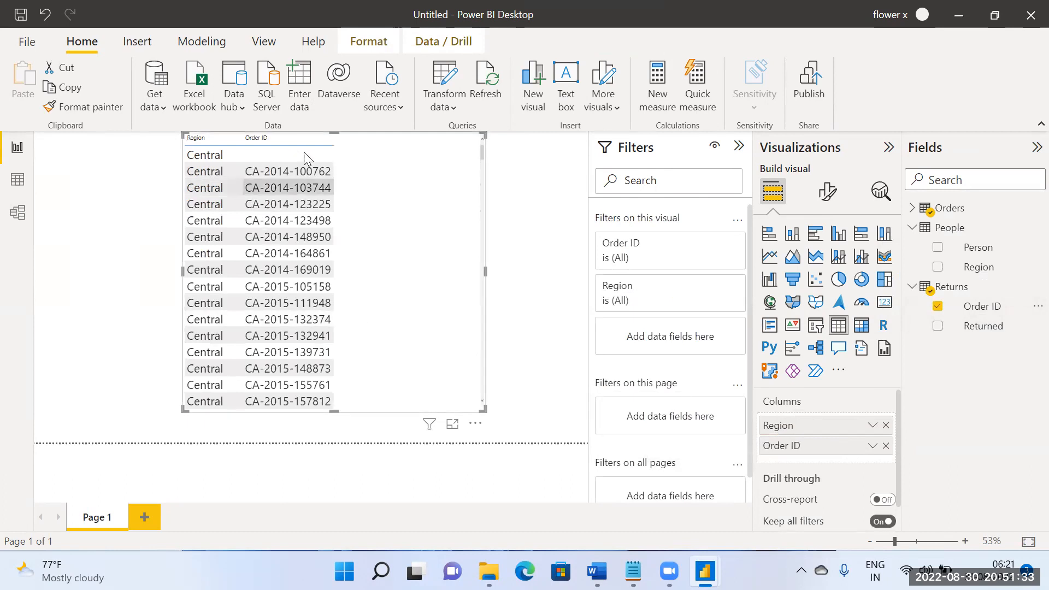
pyautogui.click(872, 446)
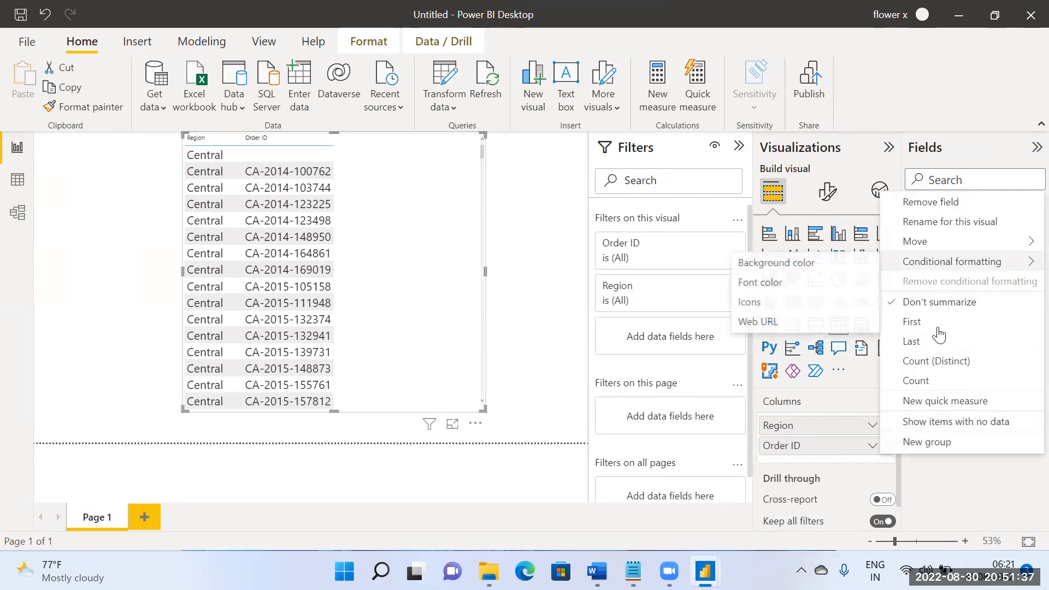
pyautogui.click(922, 380)
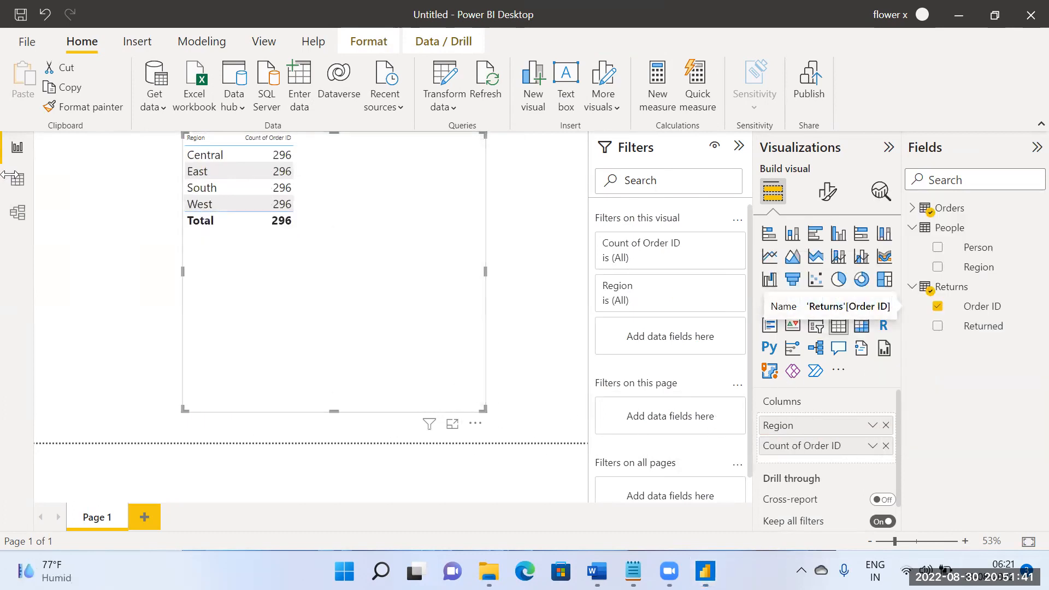
# Step: Set the cross filter direction of the Orders–Returns relationship to Both and check the regional counts on the report page
pyautogui.click(17, 213)
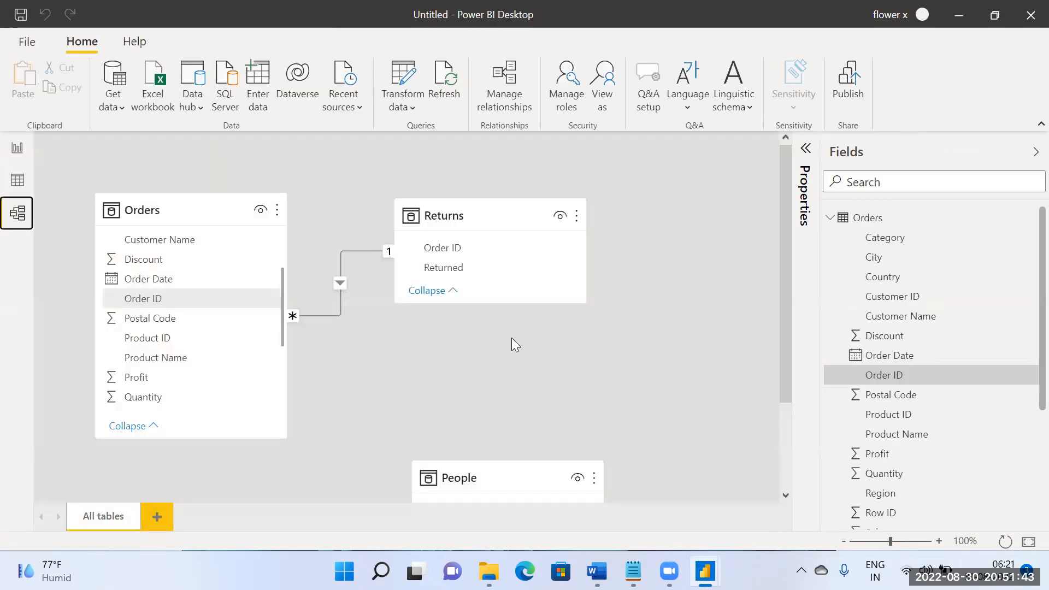
pyautogui.click(340, 284)
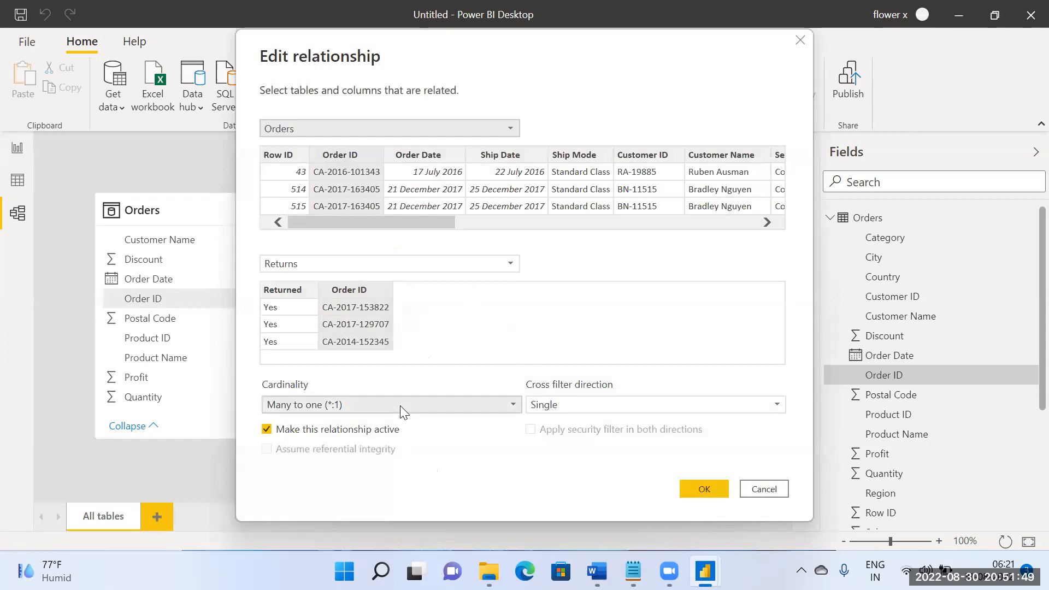
pyautogui.click(562, 405)
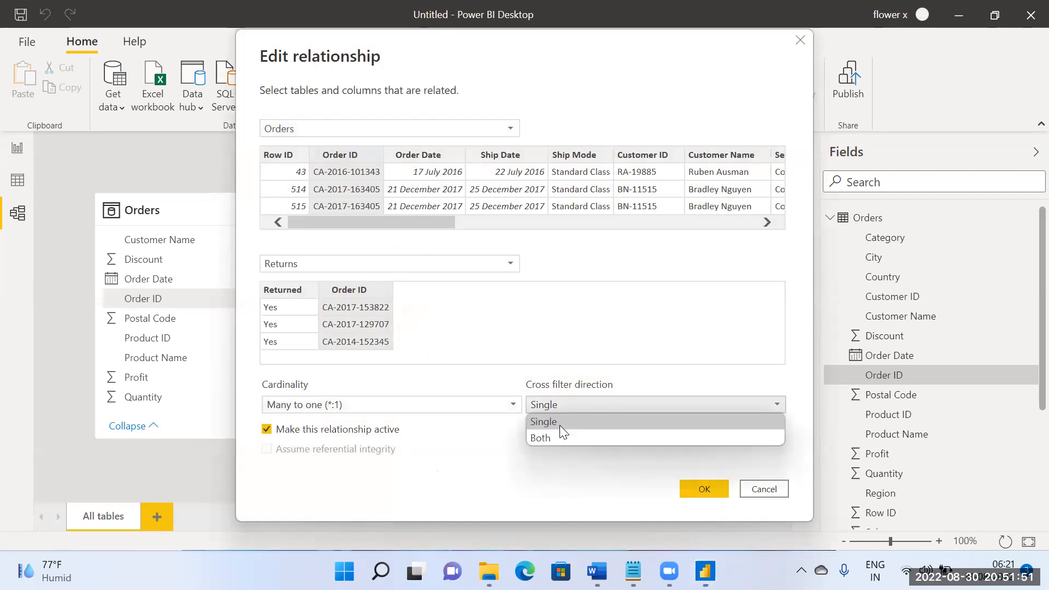
pyautogui.click(556, 437)
pyautogui.click(704, 489)
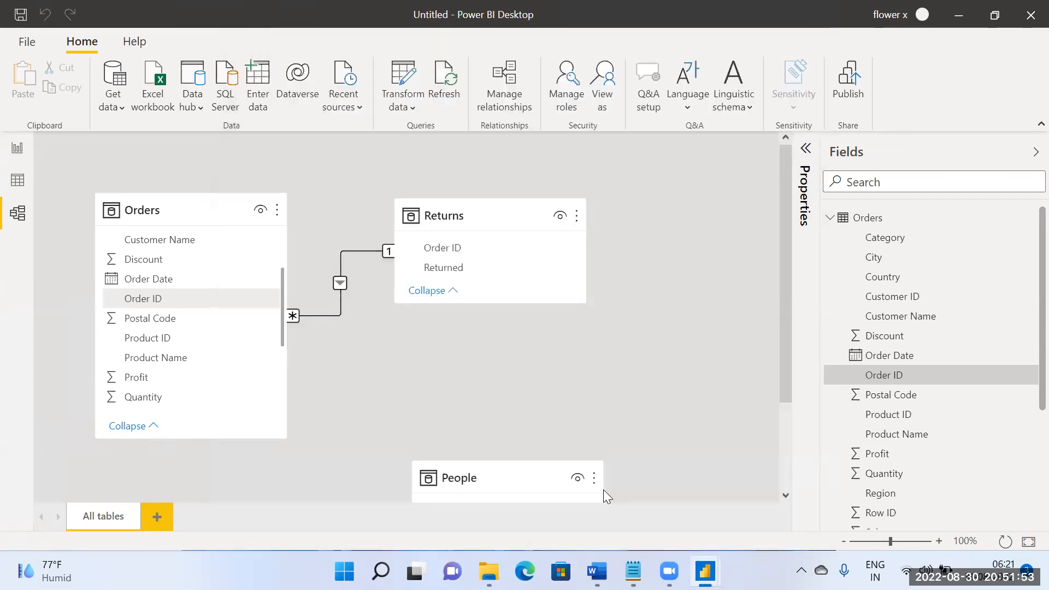
pyautogui.click(18, 151)
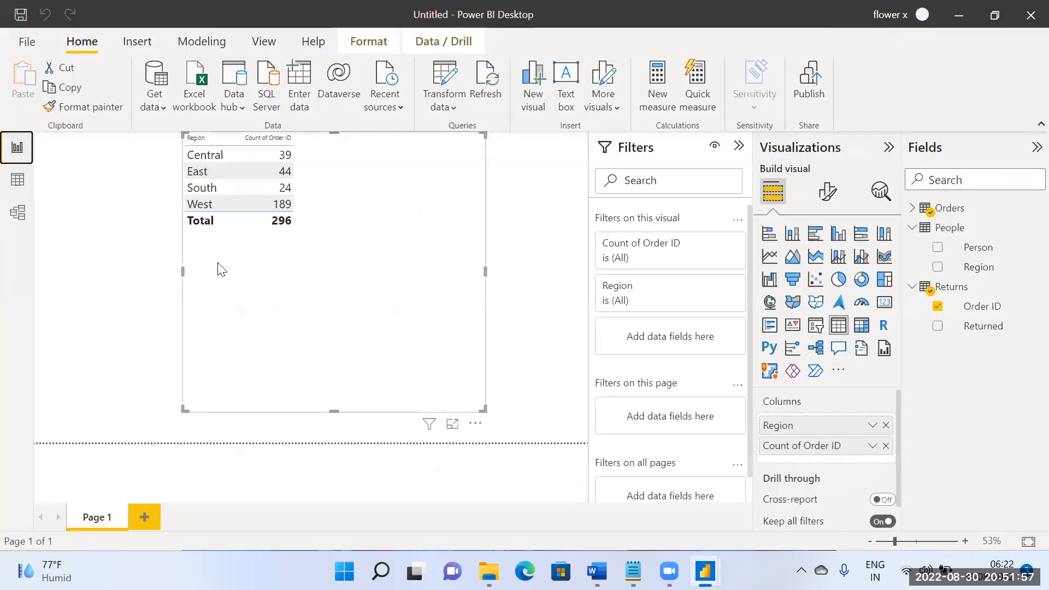
# Step: Set the cross filter direction of the Orders–Returns relationship to Single and recheck the table visual on the report page
pyautogui.click(18, 213)
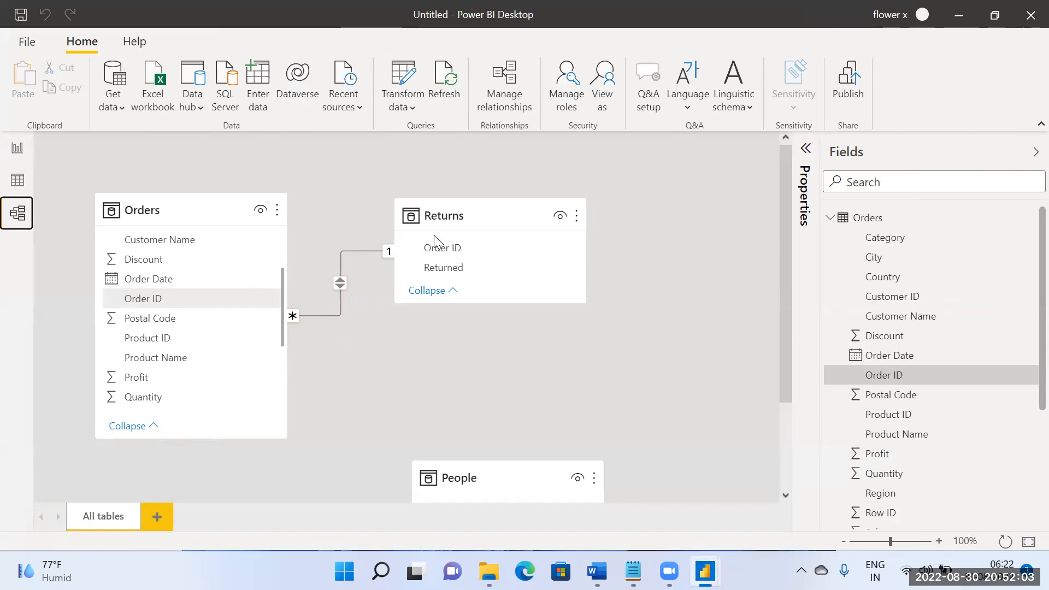
pyautogui.click(341, 285)
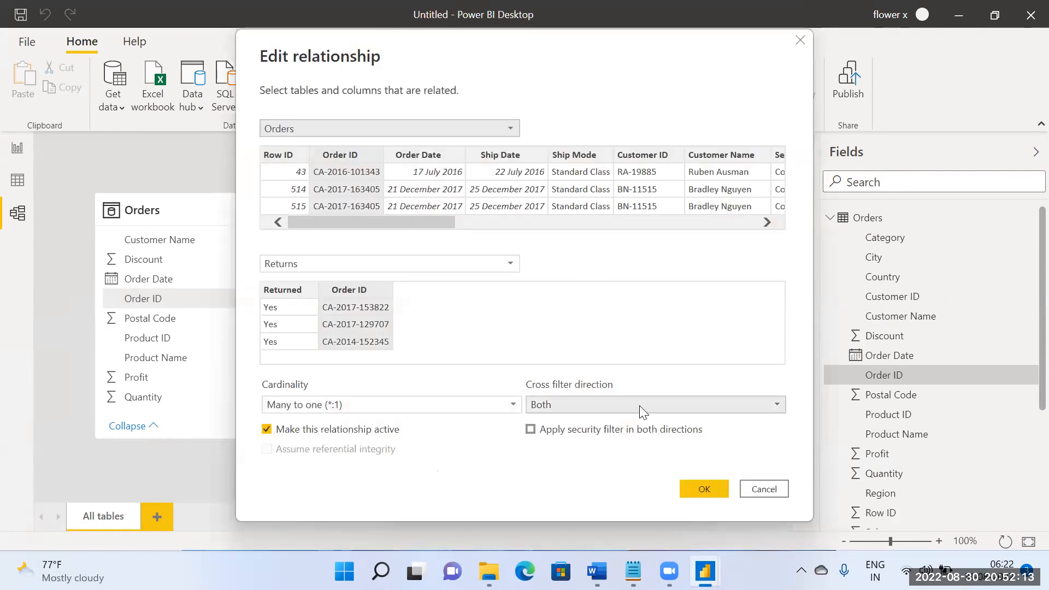
pyautogui.click(627, 405)
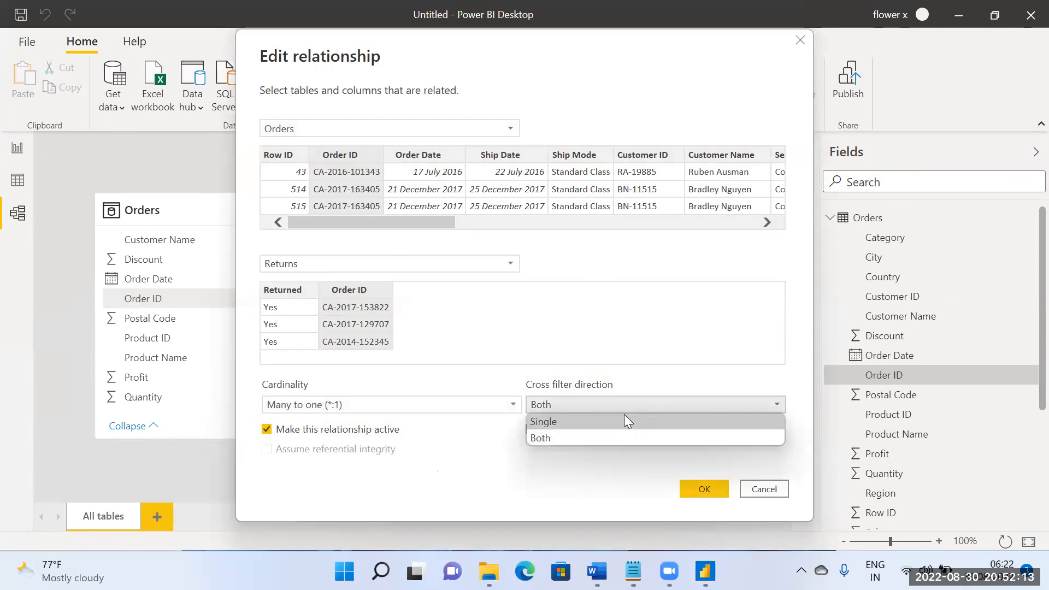
pyautogui.click(625, 416)
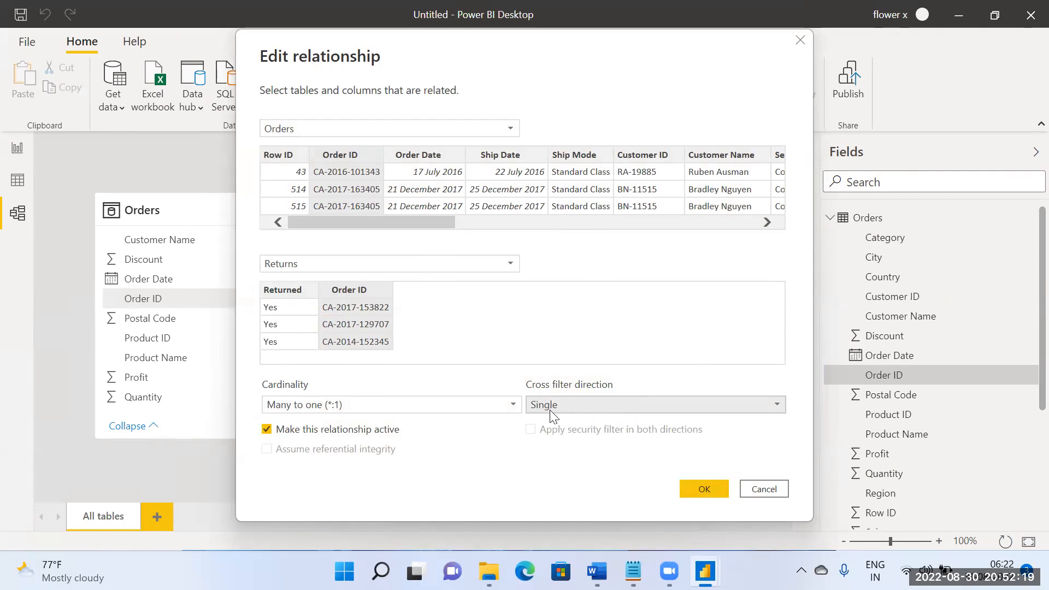
pyautogui.click(693, 489)
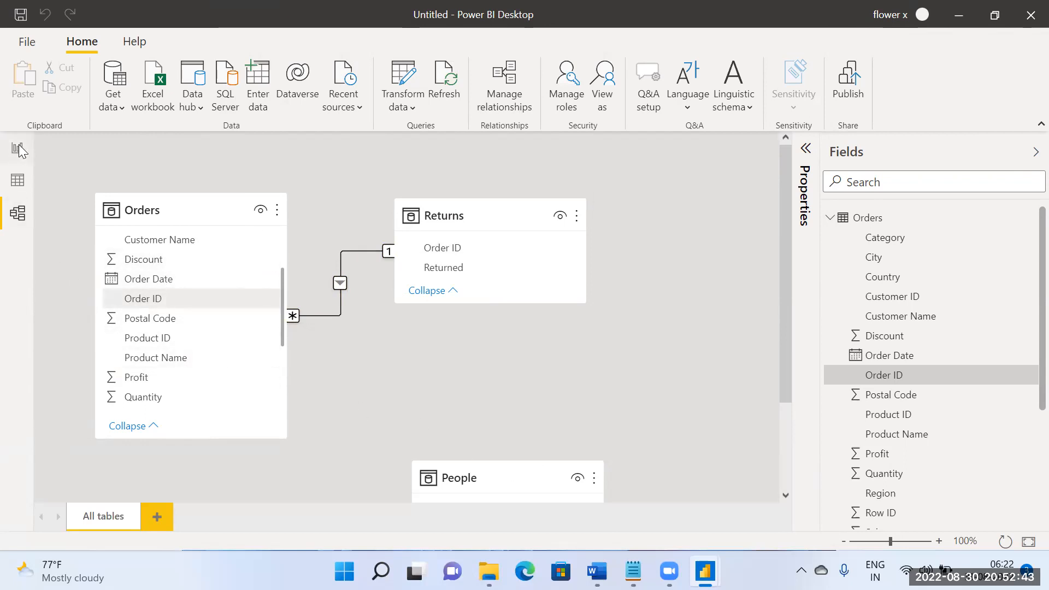
pyautogui.moveTo(454, 227)
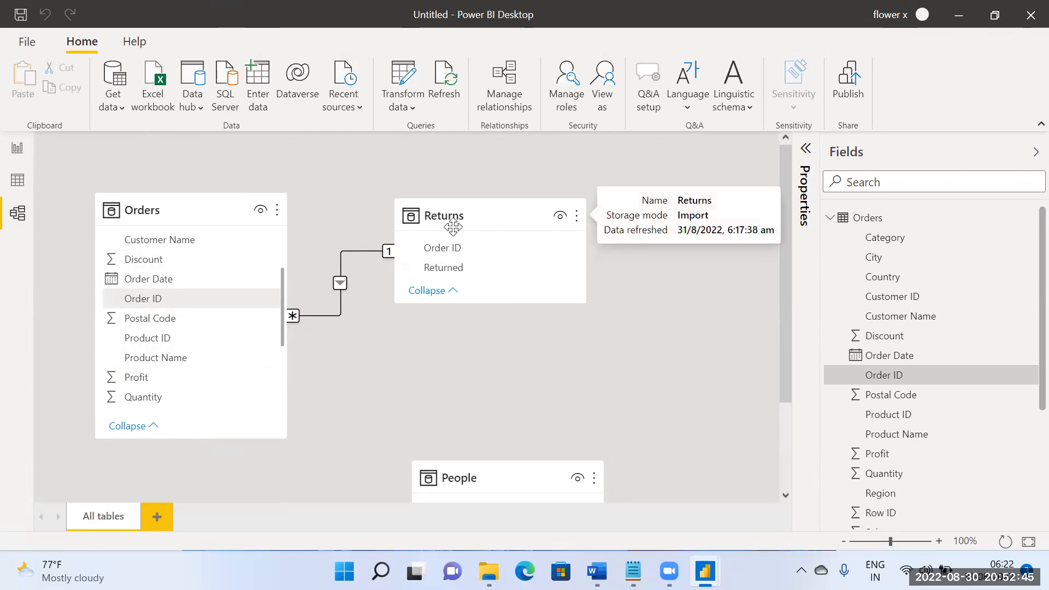
pyautogui.click(17, 149)
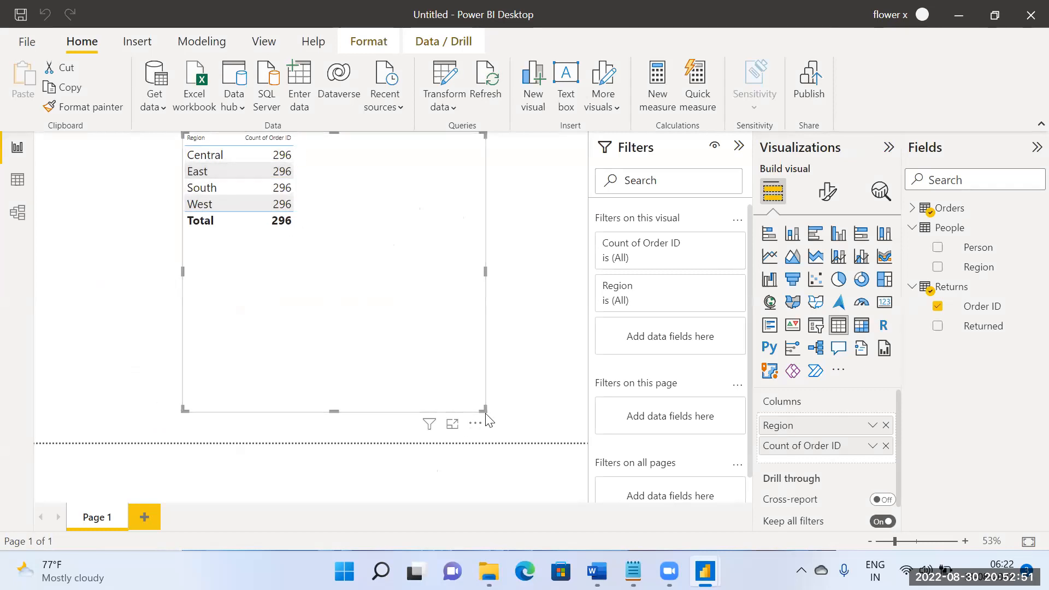
# Step: Shrink the region table visual and add a second table visual below it showing the Returns Order ID field
pyautogui.moveTo(484, 410); pyautogui.dragTo(334, 234)
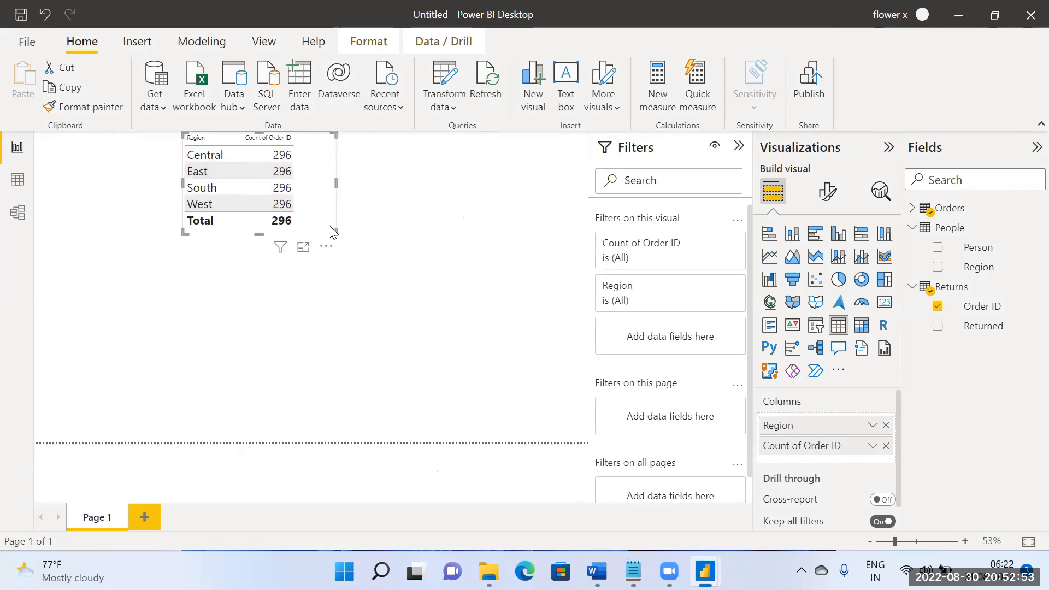
pyautogui.click(385, 256)
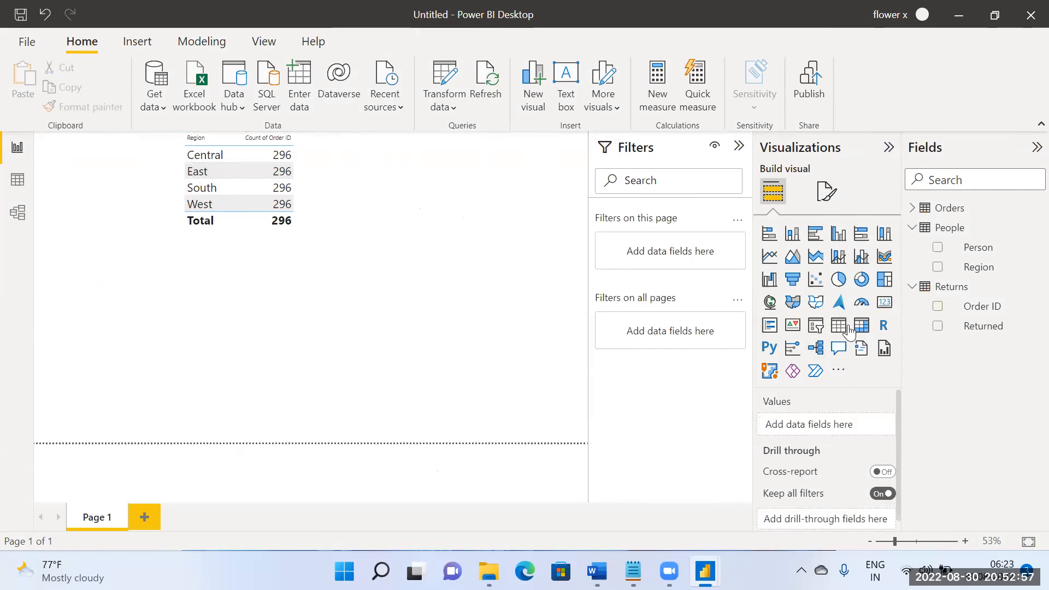
pyautogui.click(839, 325)
pyautogui.moveTo(166, 326); pyautogui.dragTo(258, 290)
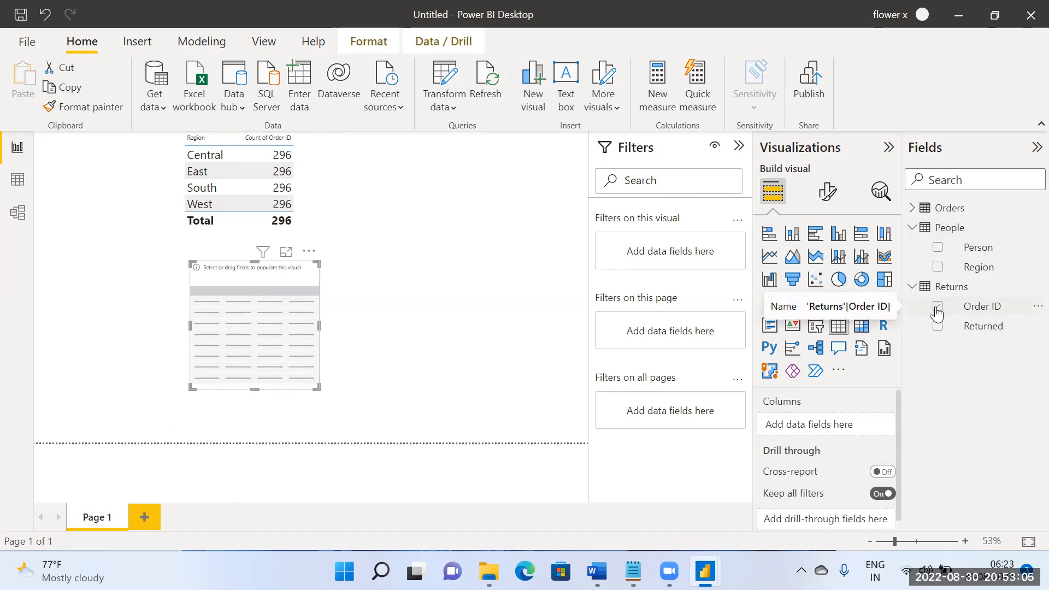
pyautogui.click(937, 306)
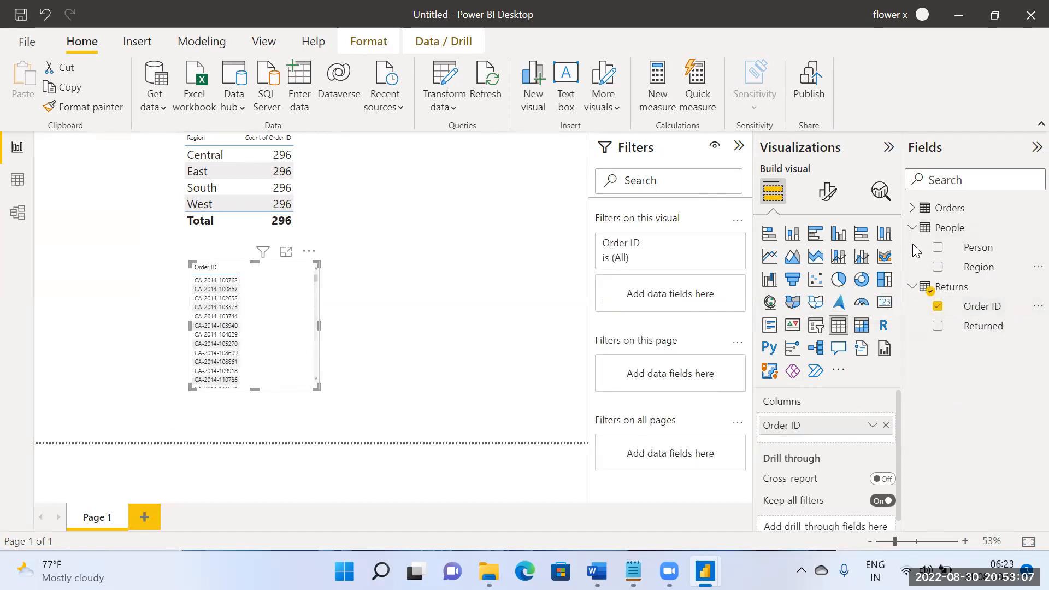
# Step: Add the Customer ID field from Orders to the new table visual, summarized as Count
pyautogui.click(912, 208)
pyautogui.scroll(-5, 937, 314)
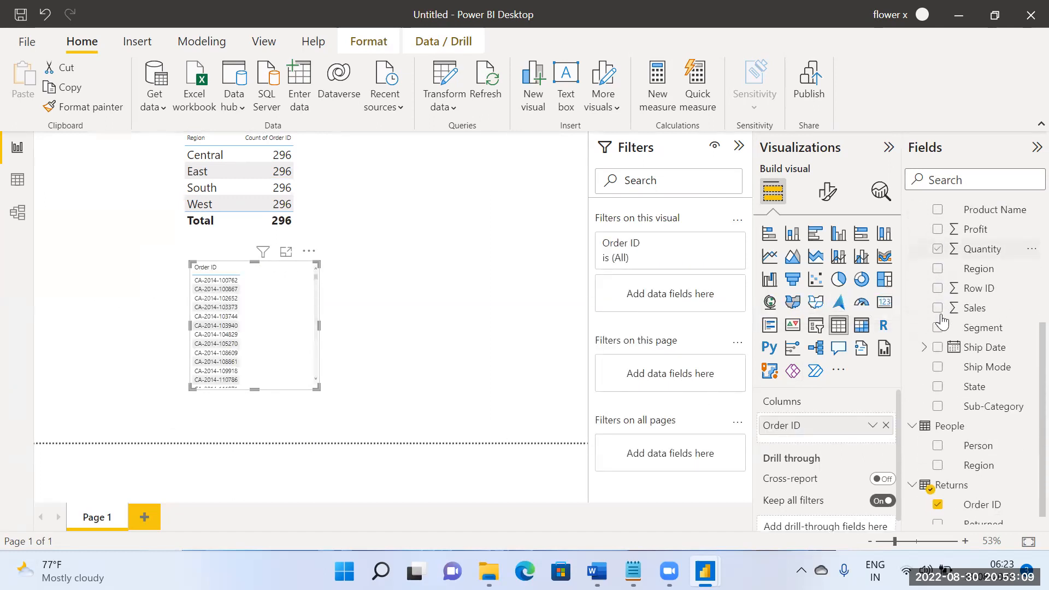
pyautogui.scroll(2, 944, 329)
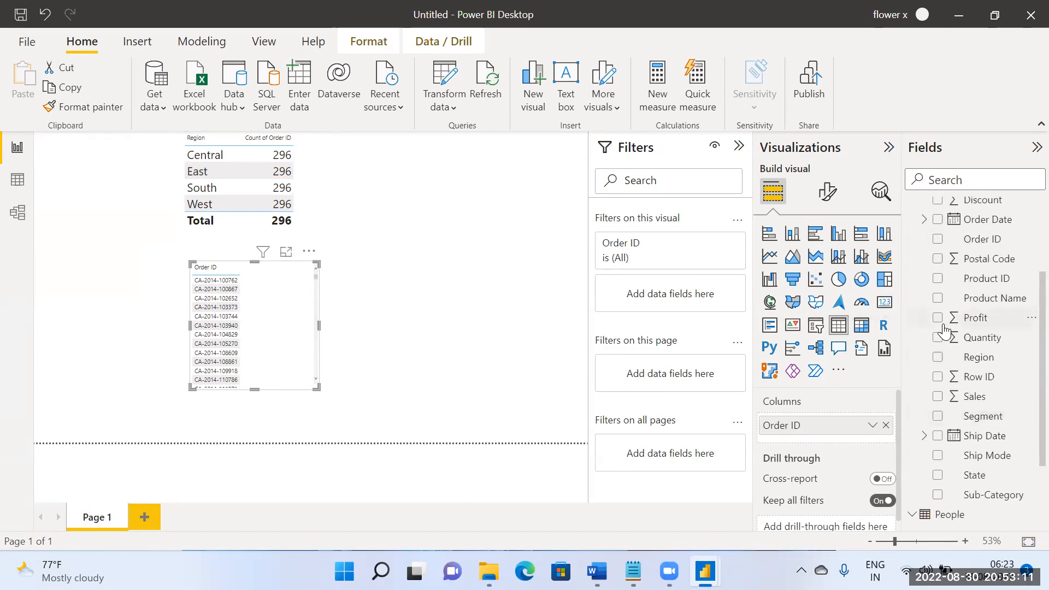
pyautogui.scroll(3, 944, 329)
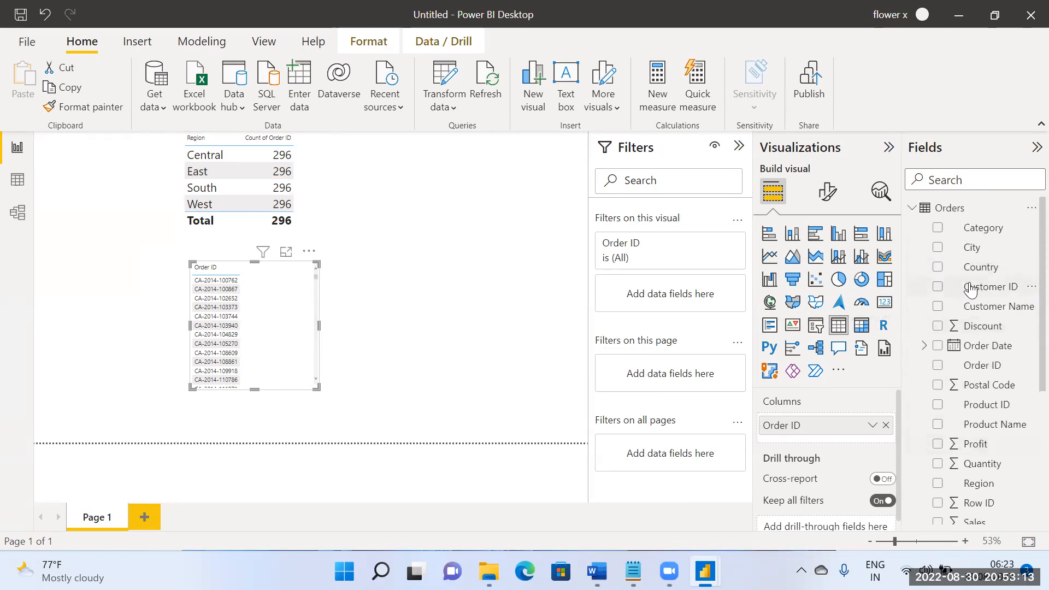
pyautogui.moveTo(972, 289); pyautogui.dragTo(299, 328)
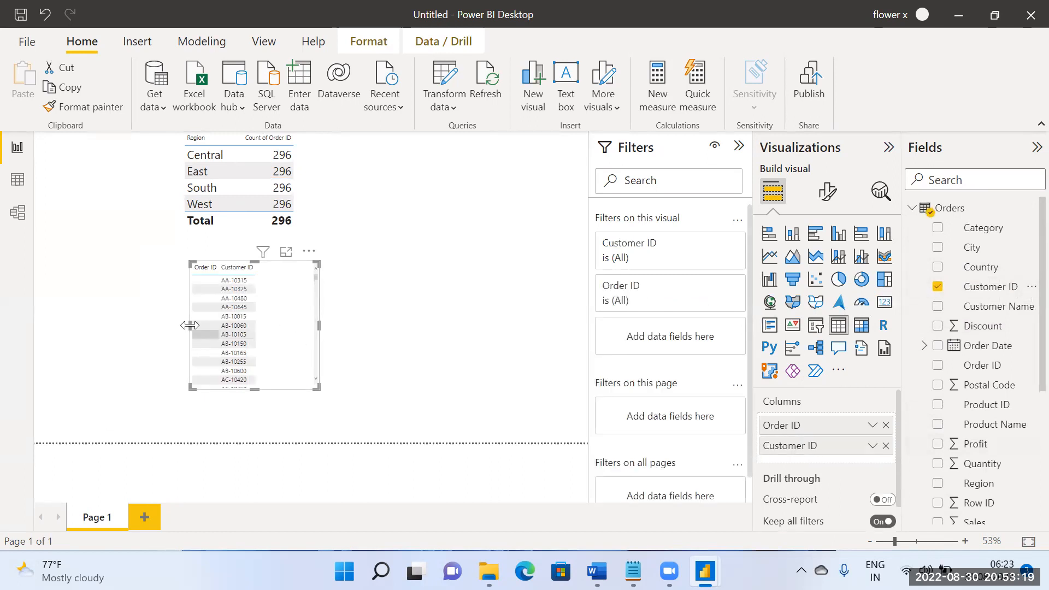
pyautogui.click(129, 322)
pyautogui.click(282, 326)
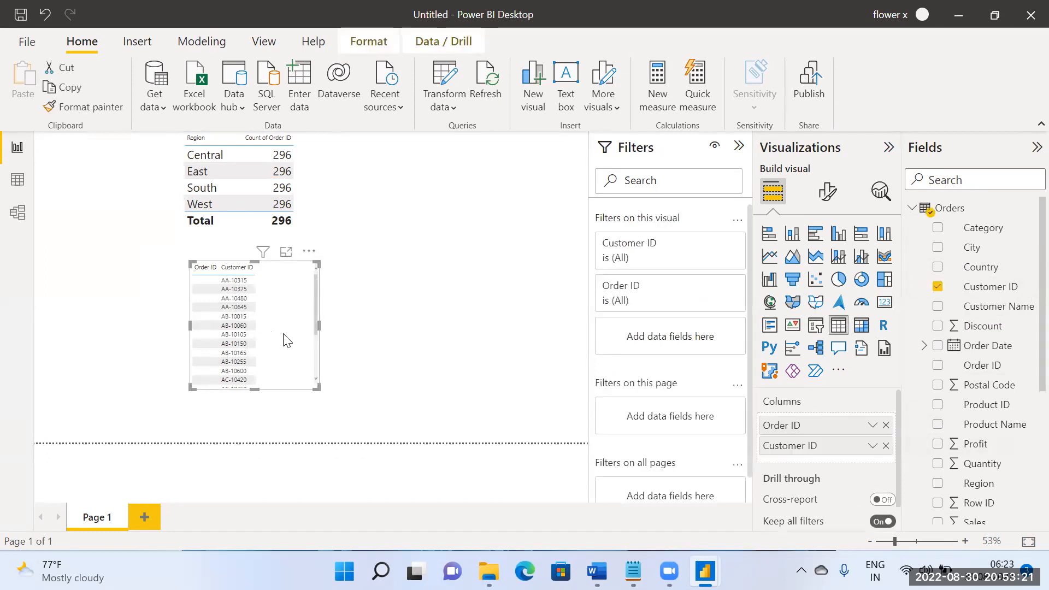
pyautogui.click(872, 447)
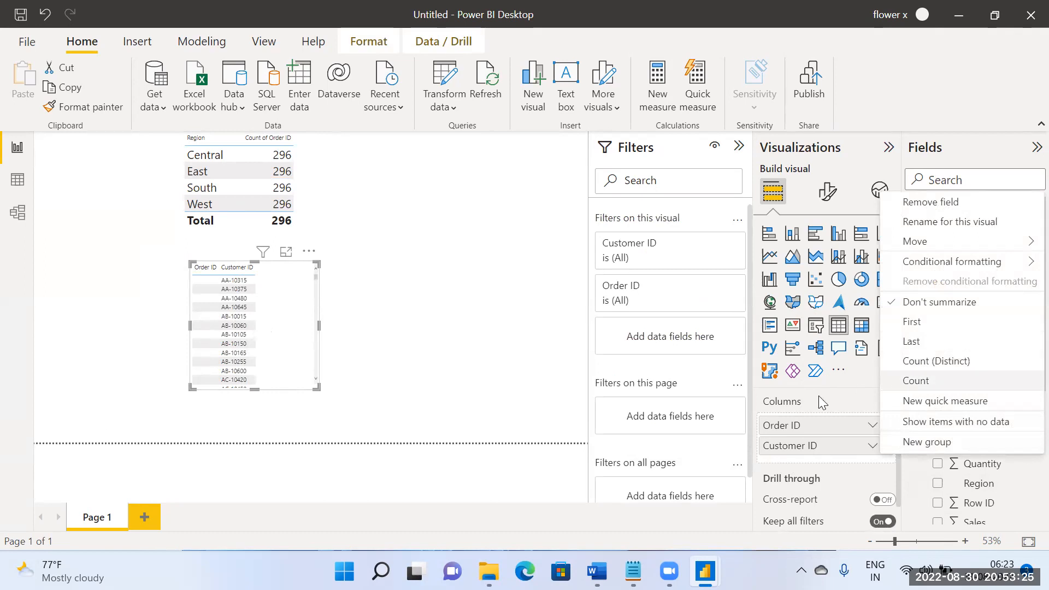
pyautogui.click(915, 381)
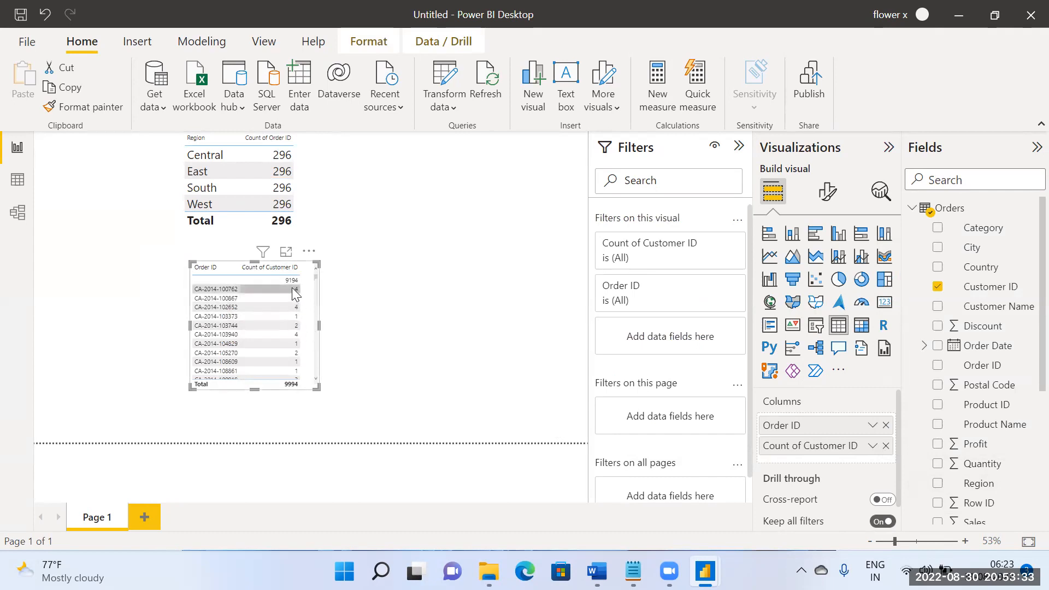
# Step: Widen the lower table visual and look through its customer counts per Order ID
pyautogui.moveTo(318, 326); pyautogui.dragTo(372, 328)
pyautogui.scroll(-5, 305, 344)
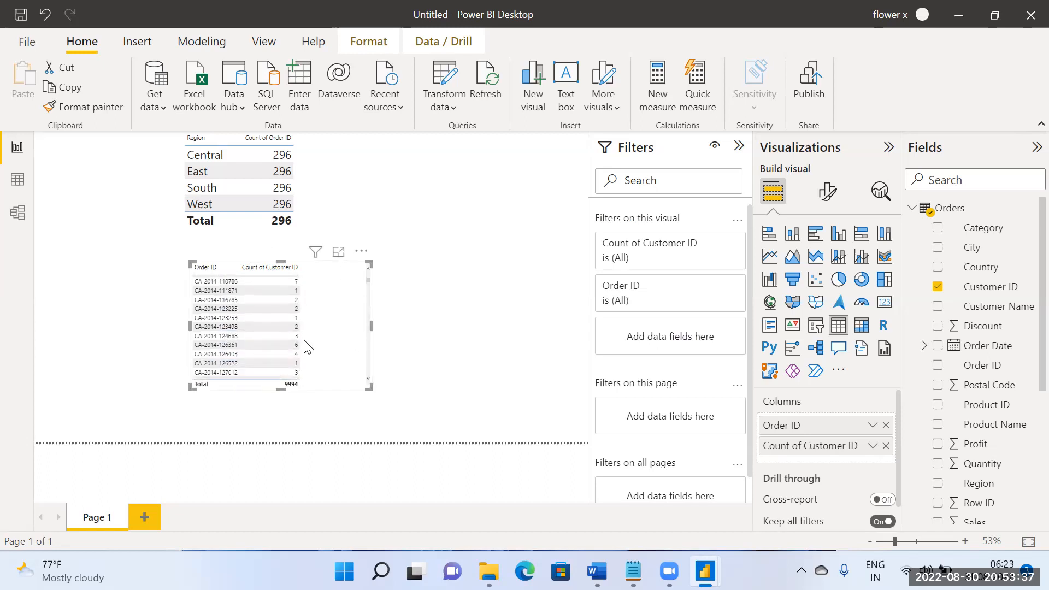
pyautogui.click(912, 214)
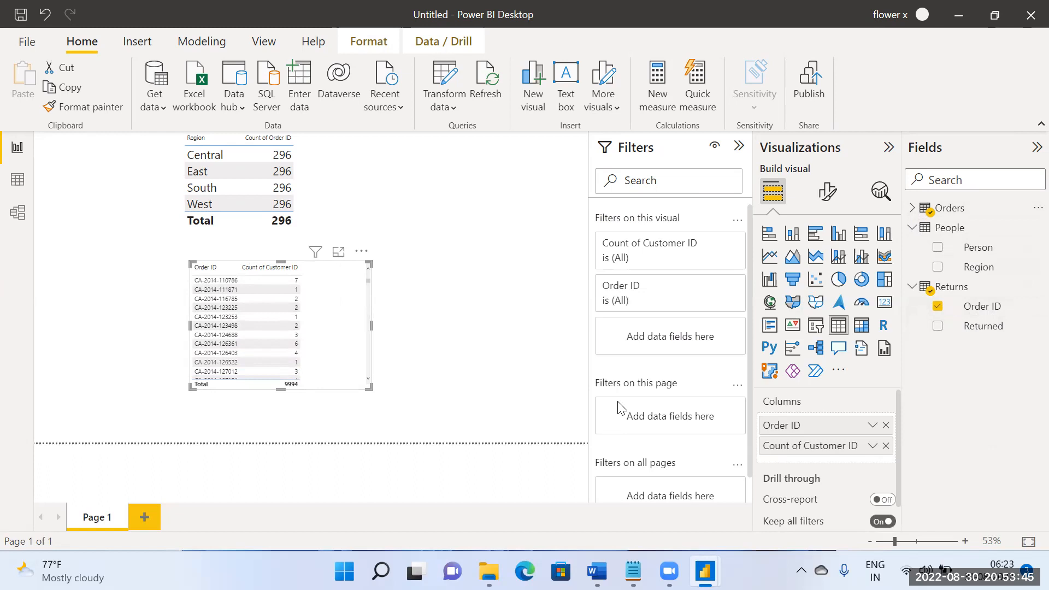
pyautogui.click(910, 213)
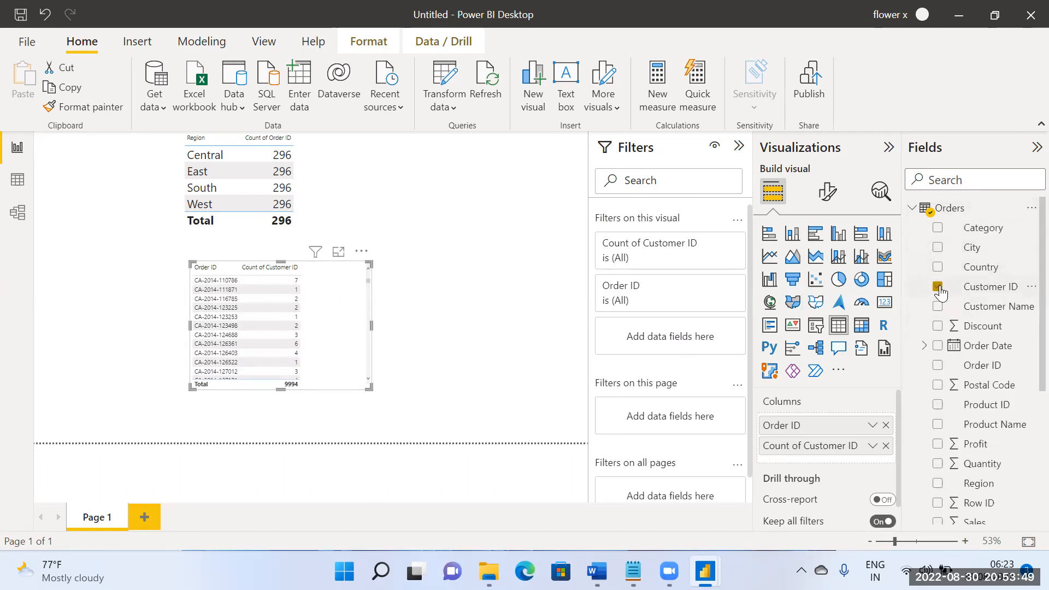
# Step: Replace the Customer ID count in the lower table with the Orders Sub-Category field, summarized as Count
pyautogui.click(938, 289)
pyautogui.scroll(-3, 968, 354)
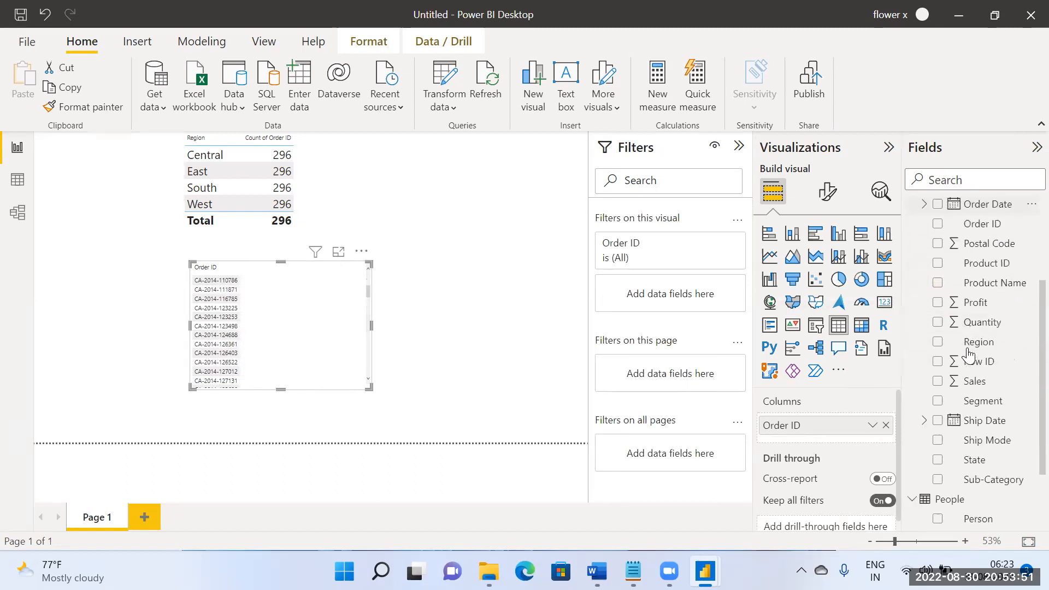
pyautogui.scroll(-3, 968, 354)
pyautogui.moveTo(984, 404); pyautogui.dragTo(346, 345)
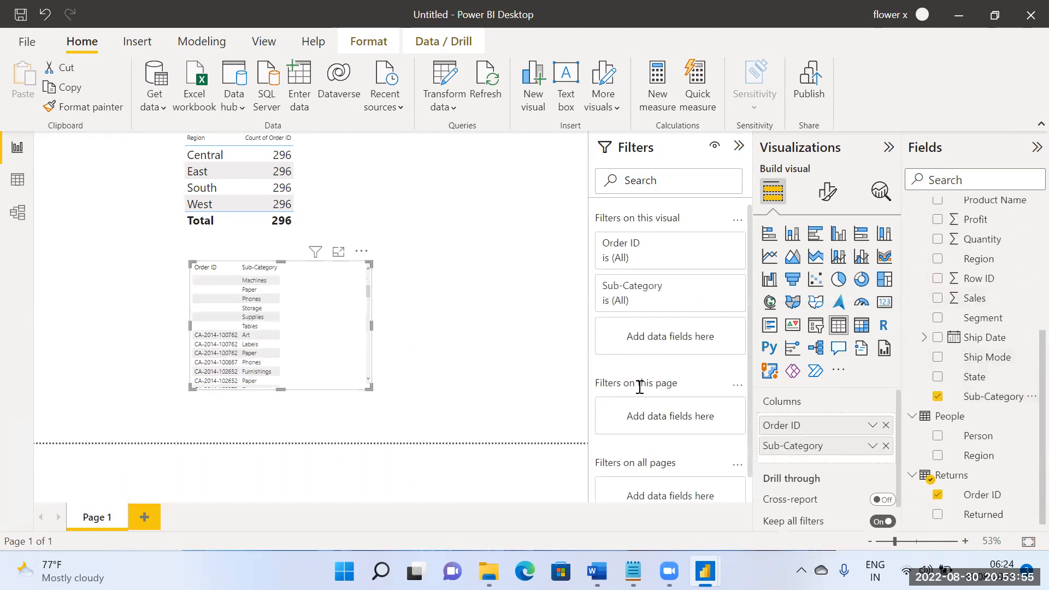
pyautogui.click(873, 447)
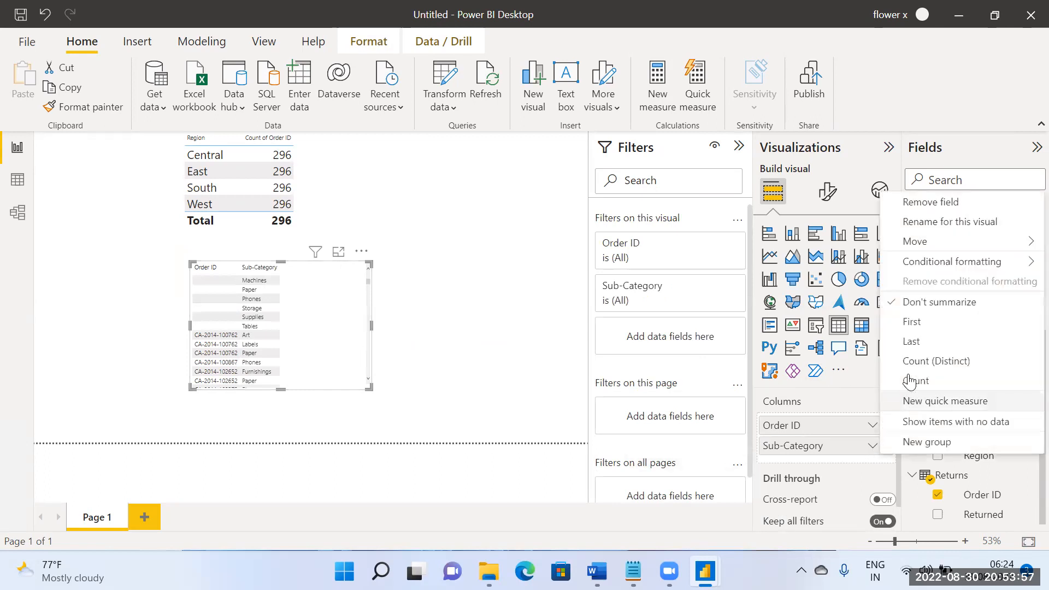
pyautogui.click(923, 384)
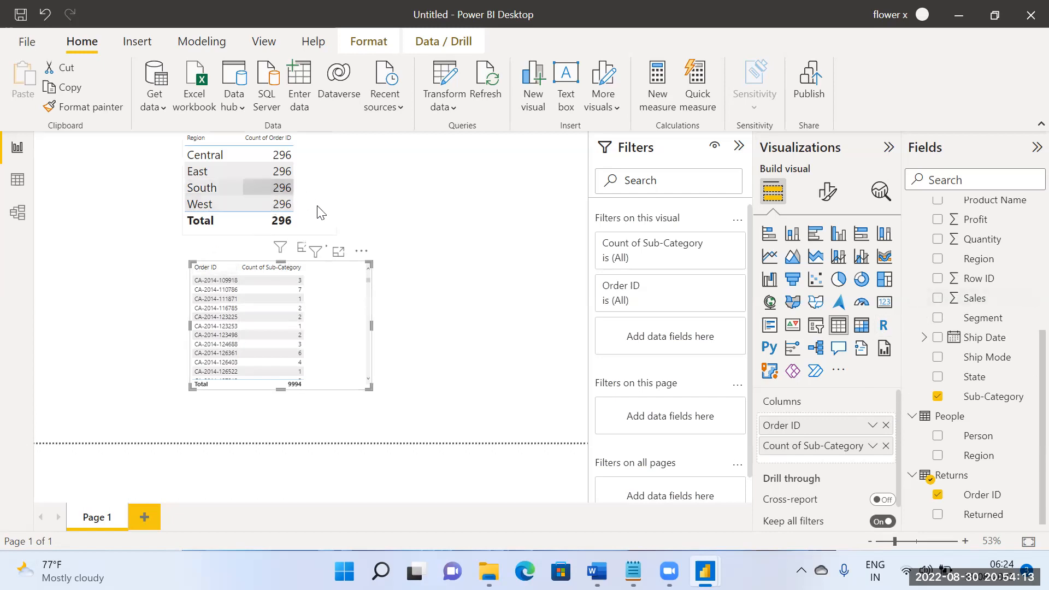
# Step: Examine the Orders–Returns relationship in the model and compare it with the fields used in the region table on the report page
pyautogui.click(18, 213)
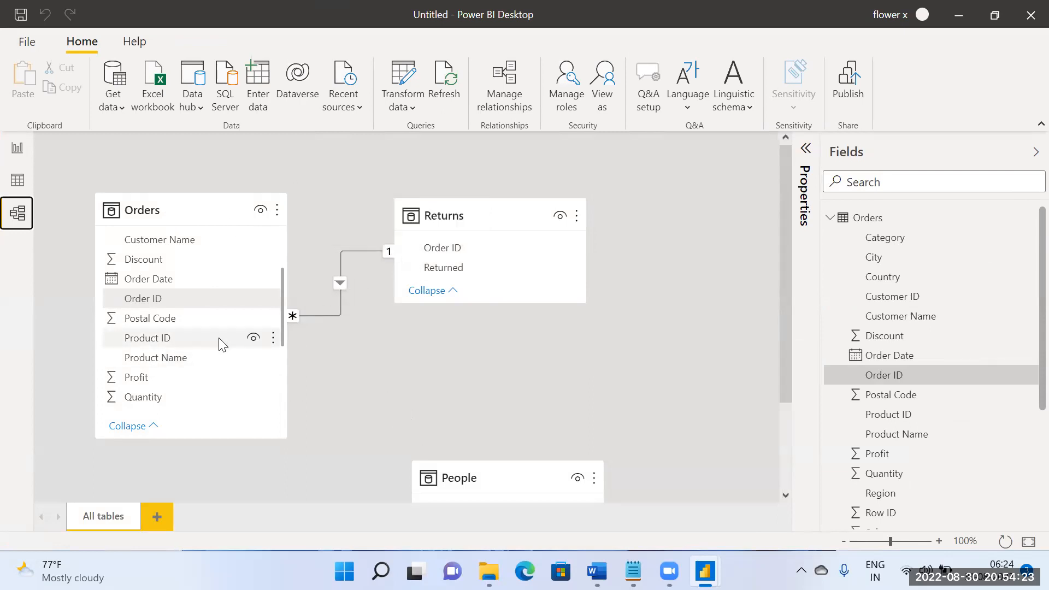
pyautogui.moveTo(441, 214)
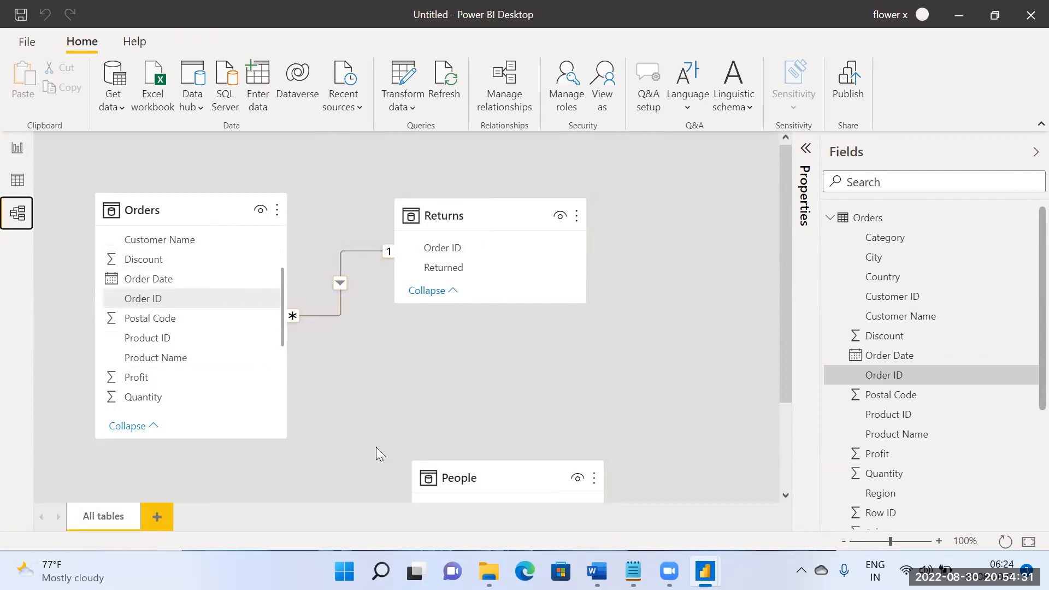
pyautogui.click(17, 147)
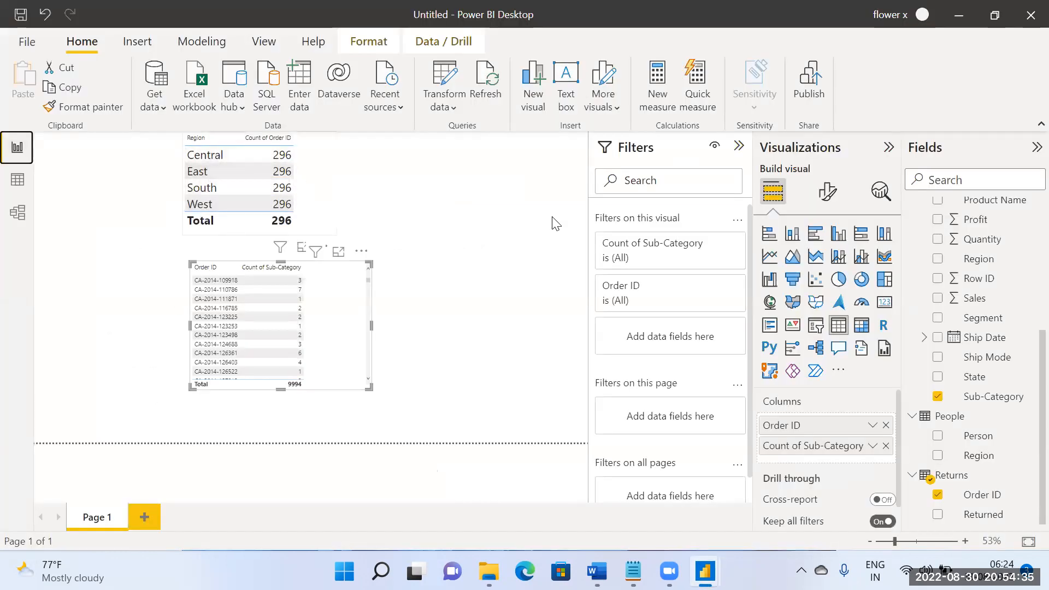
pyautogui.scroll(3, 944, 301)
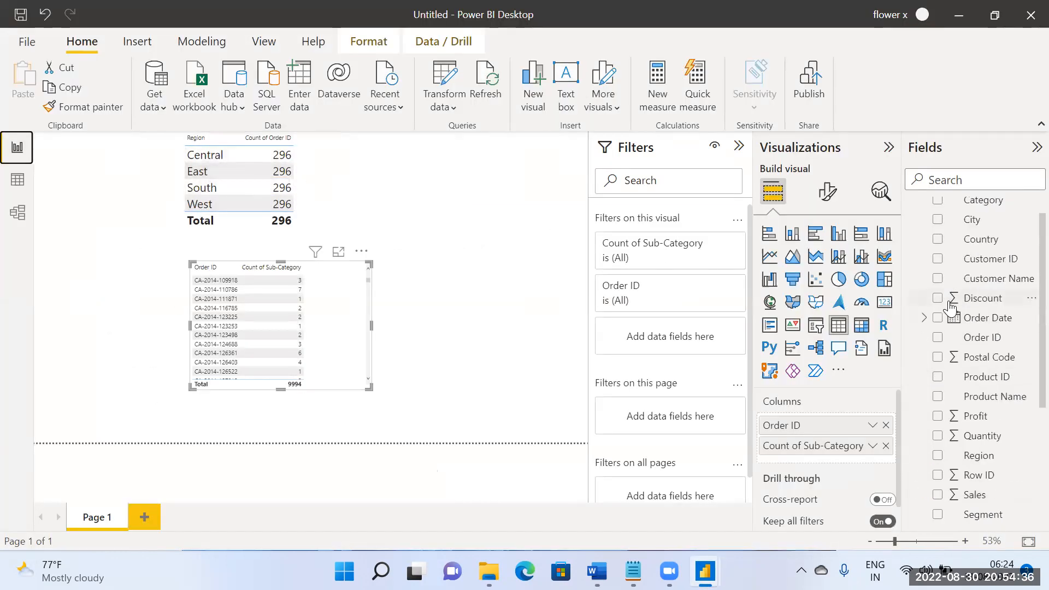
pyautogui.click(331, 199)
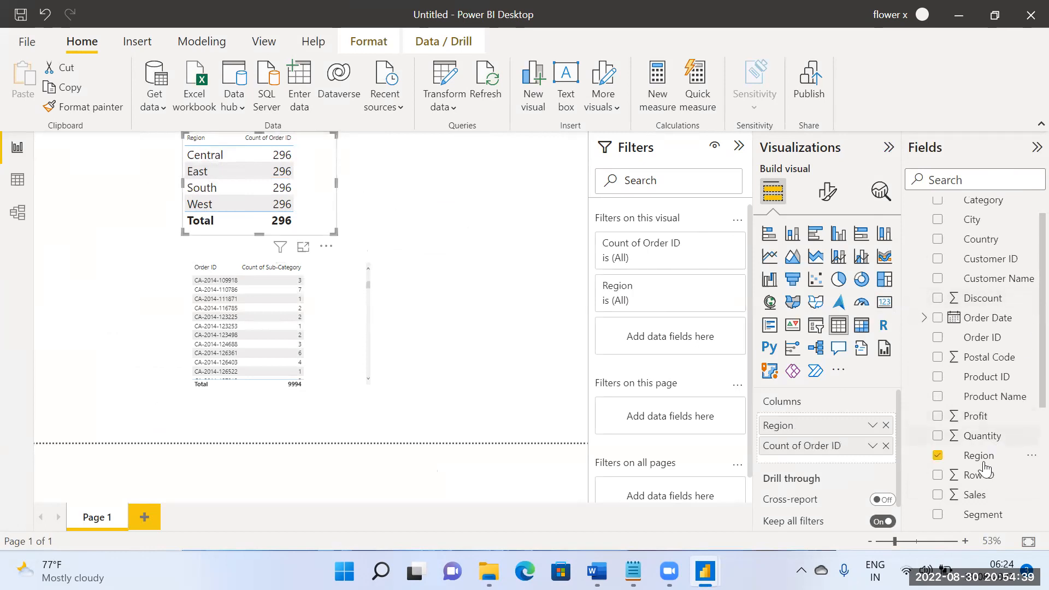
pyautogui.scroll(1, 964, 273)
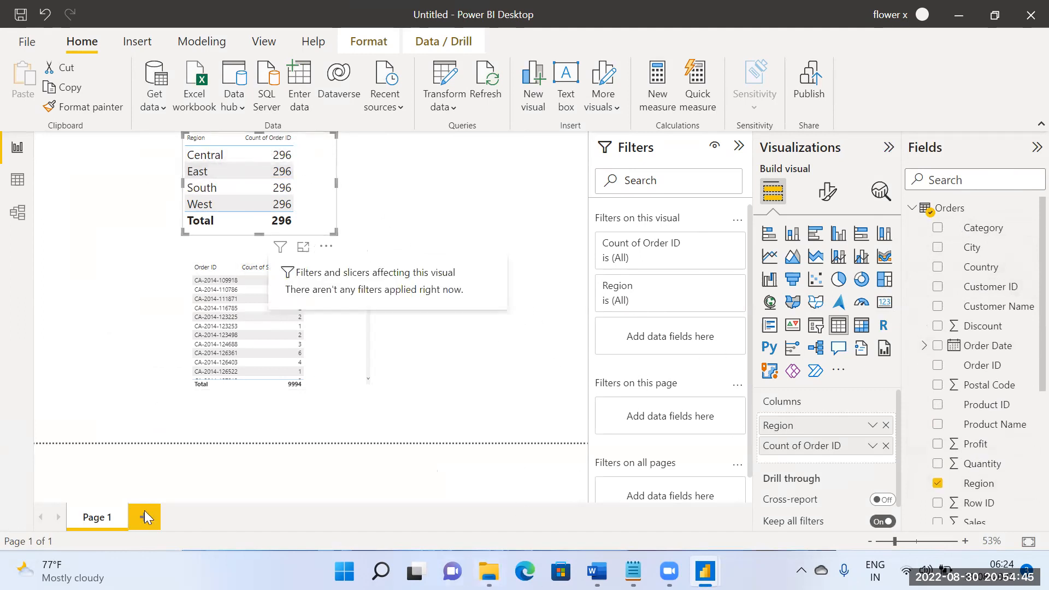
# Step: Change the Orders–Returns relationship's cross filter direction to Both and view both table visuals on the report page
pyautogui.click(17, 212)
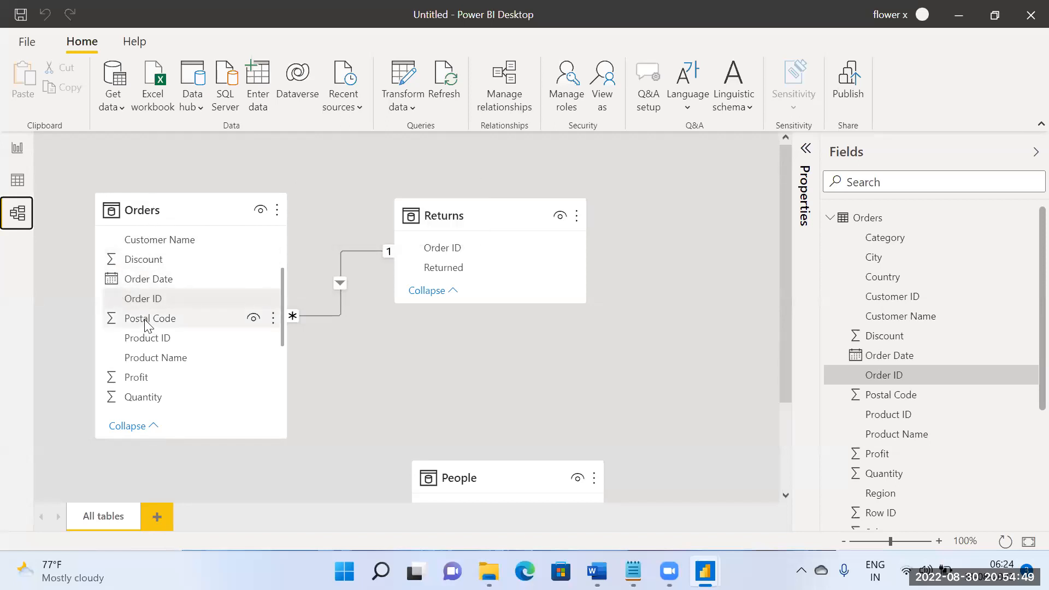
pyautogui.scroll(-1, 185, 345)
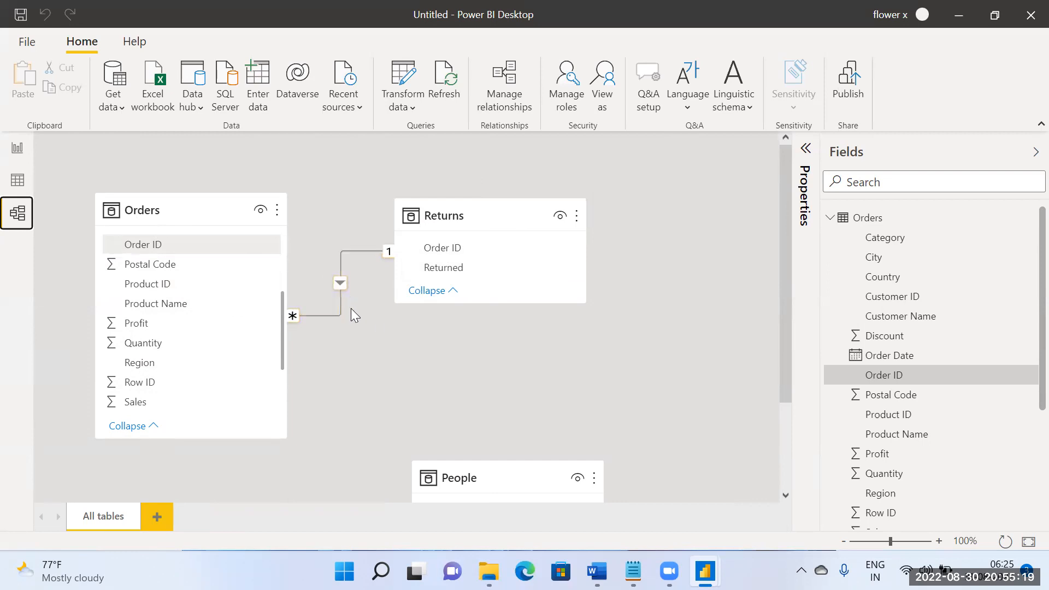
pyautogui.moveTo(472, 205)
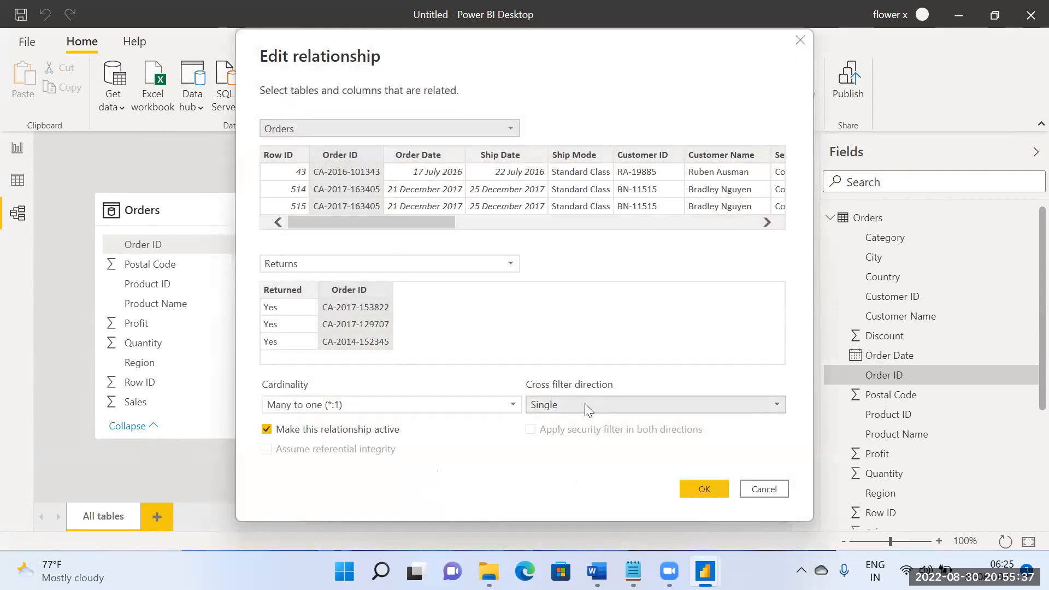
pyautogui.click(584, 404)
pyautogui.click(568, 436)
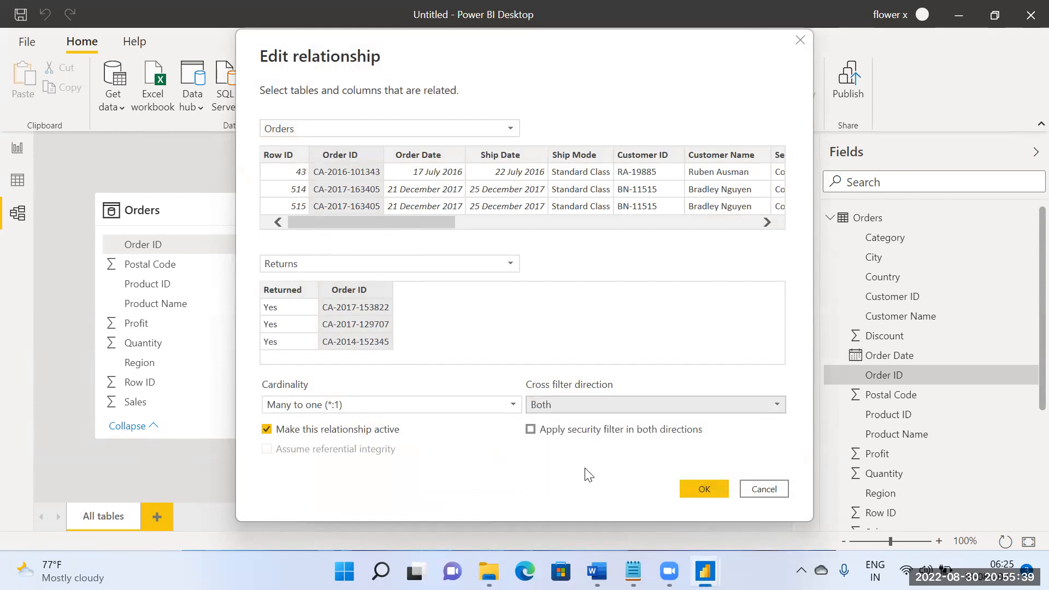
pyautogui.click(695, 486)
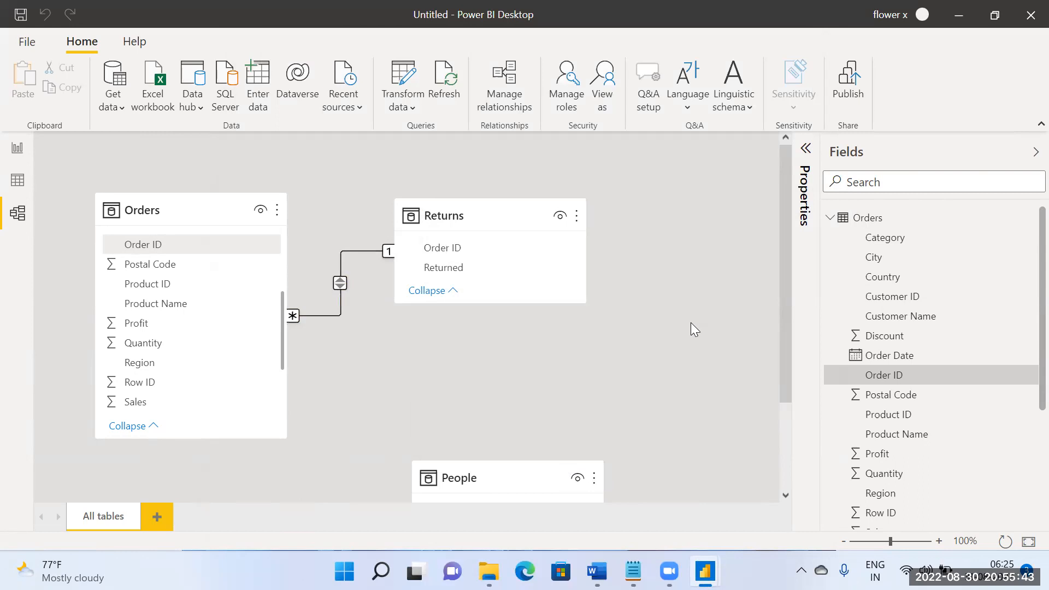
pyautogui.scroll(-1, 690, 325)
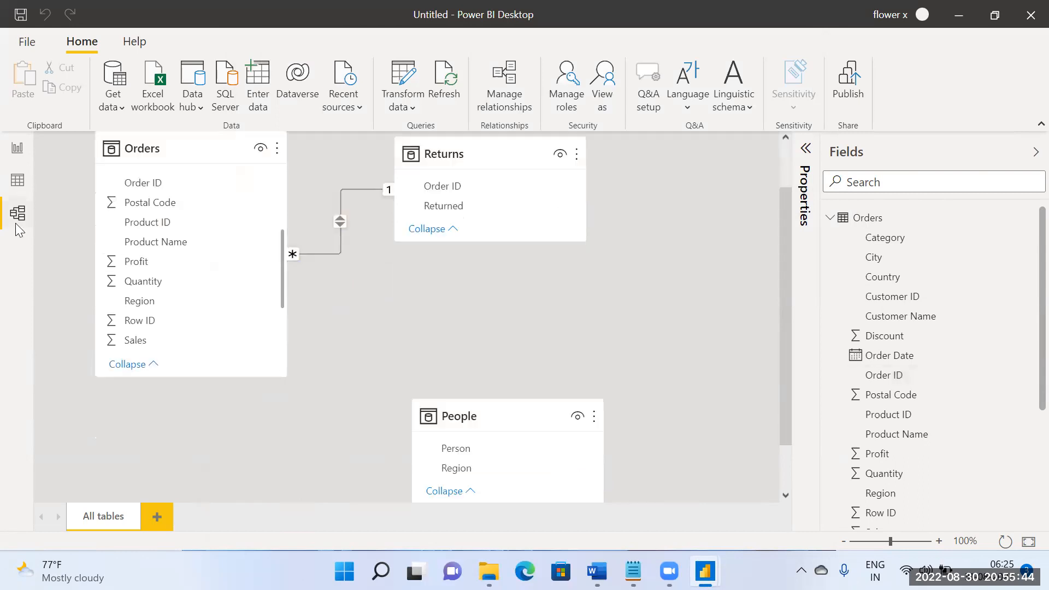
pyautogui.click(18, 149)
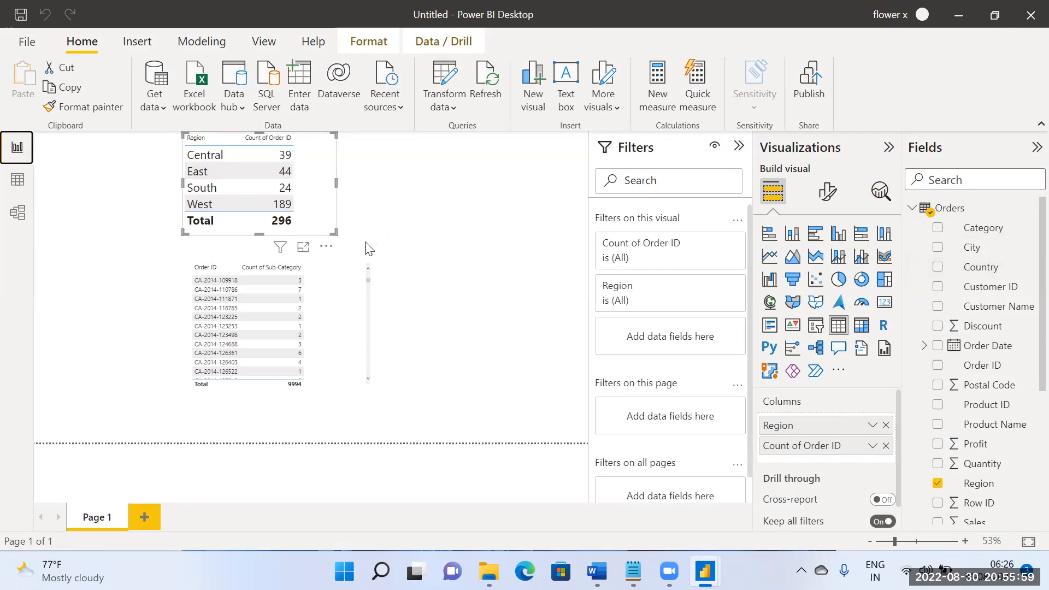
# Step: Check the fields used by the region table and consult the Day10 topic list in the Word document
pyautogui.scroll(-4, 949, 404)
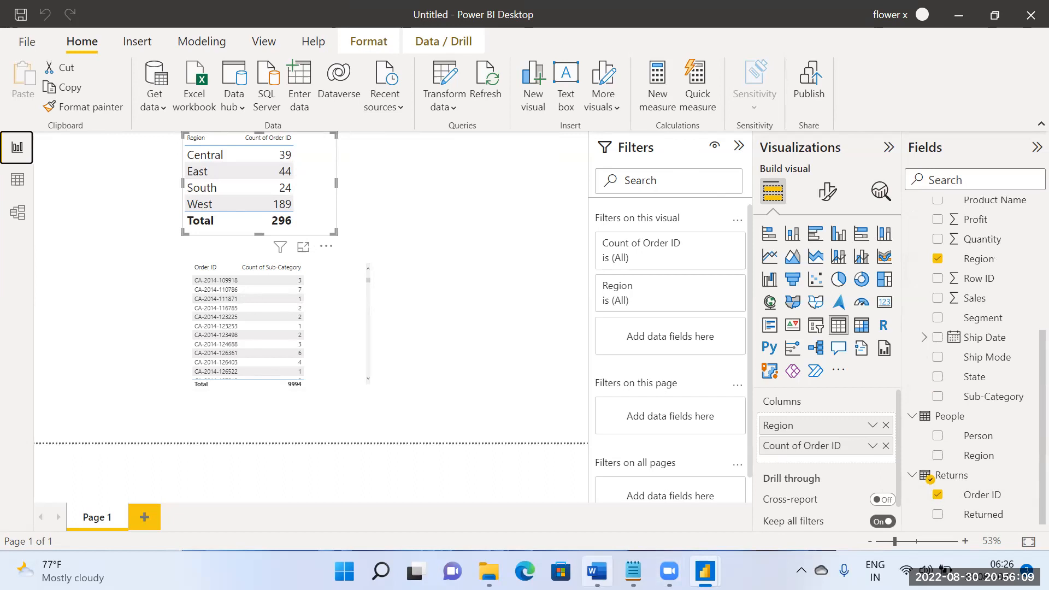
pyautogui.click(597, 571)
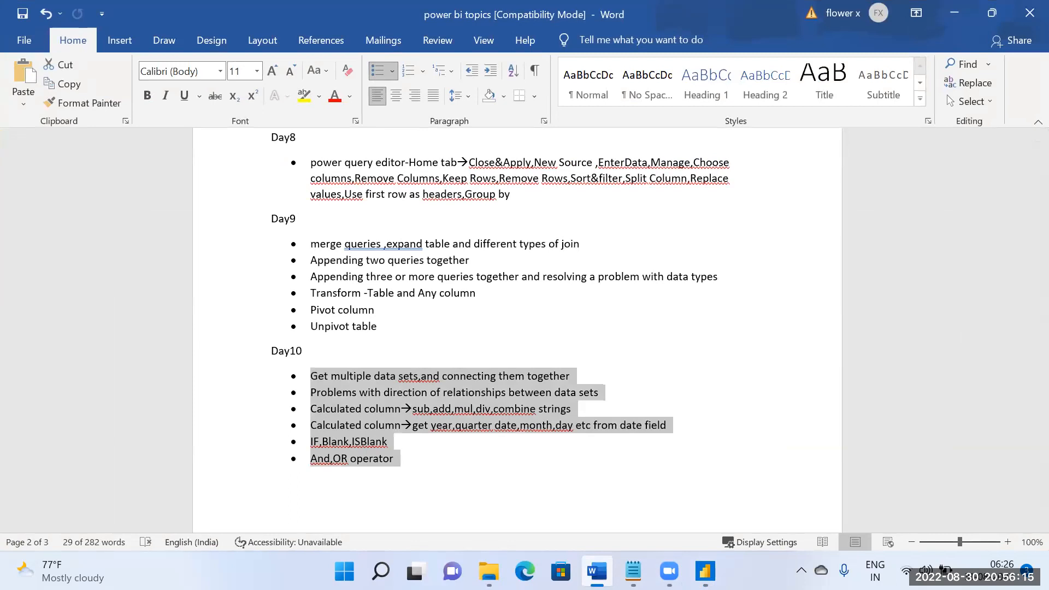
pyautogui.click(597, 571)
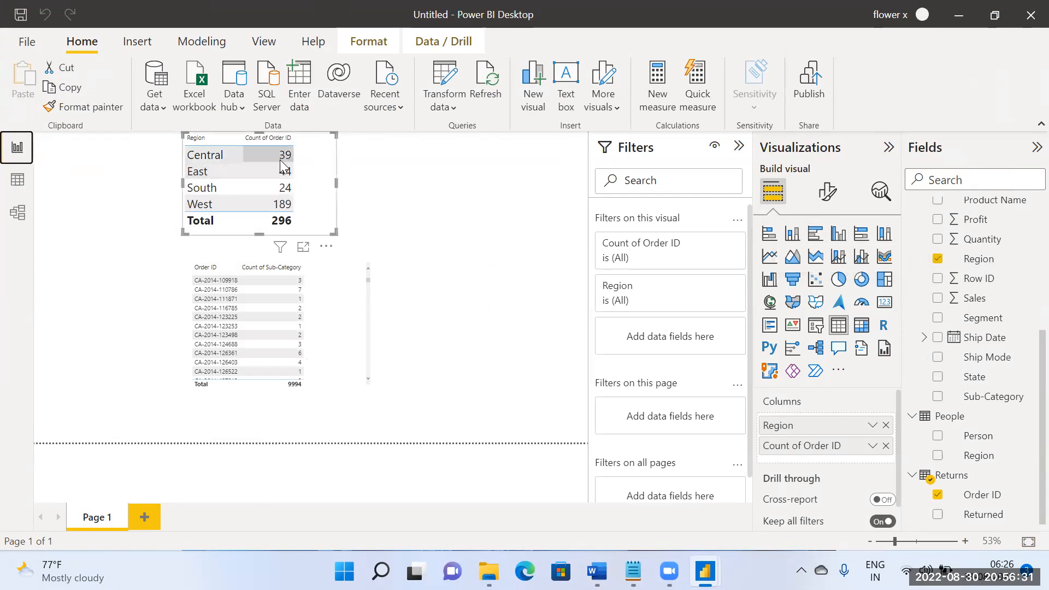
# Step: Examine in the model how the Order ID field in Returns links to the Orders table and its fields
pyautogui.click(17, 212)
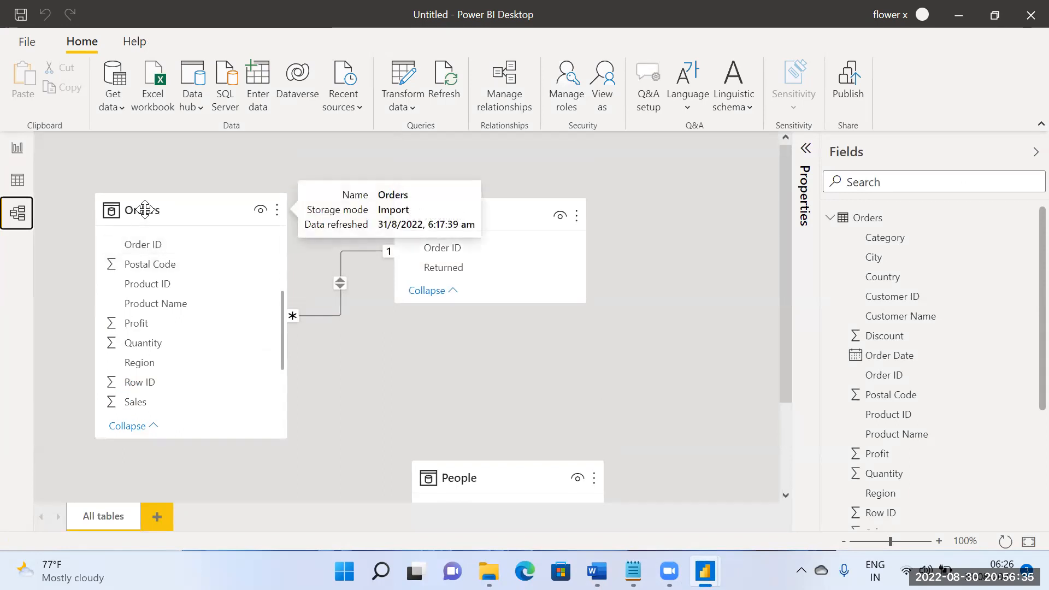
pyautogui.click(467, 247)
pyautogui.scroll(-3, 229, 344)
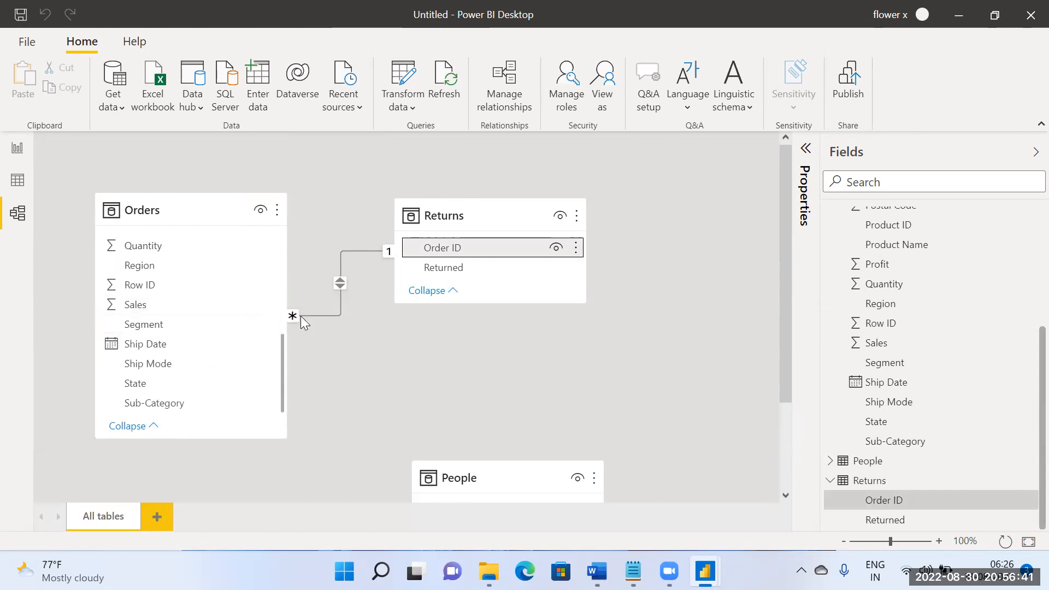
# Step: Review the Orders–Returns relationship's settings and change its cross filter direction to Single
pyautogui.doubleClick(341, 284)
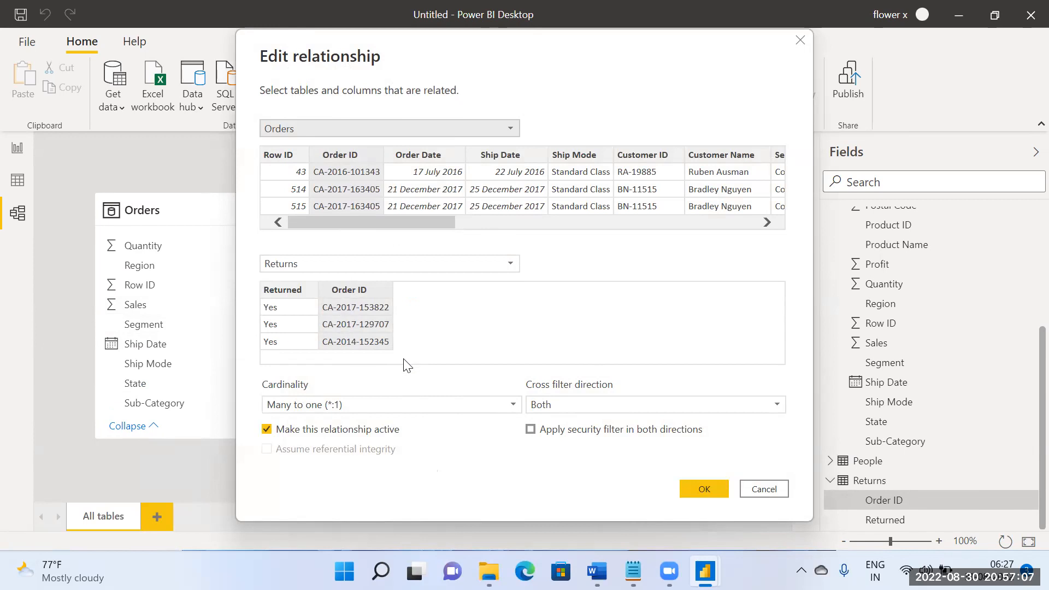
pyautogui.click(693, 487)
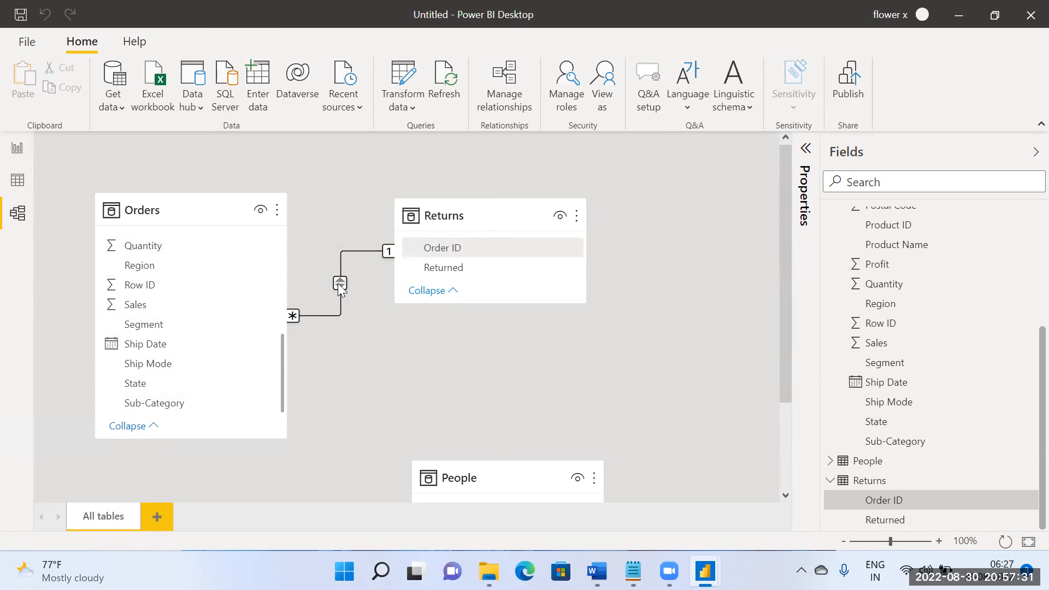
pyautogui.doubleClick(346, 313)
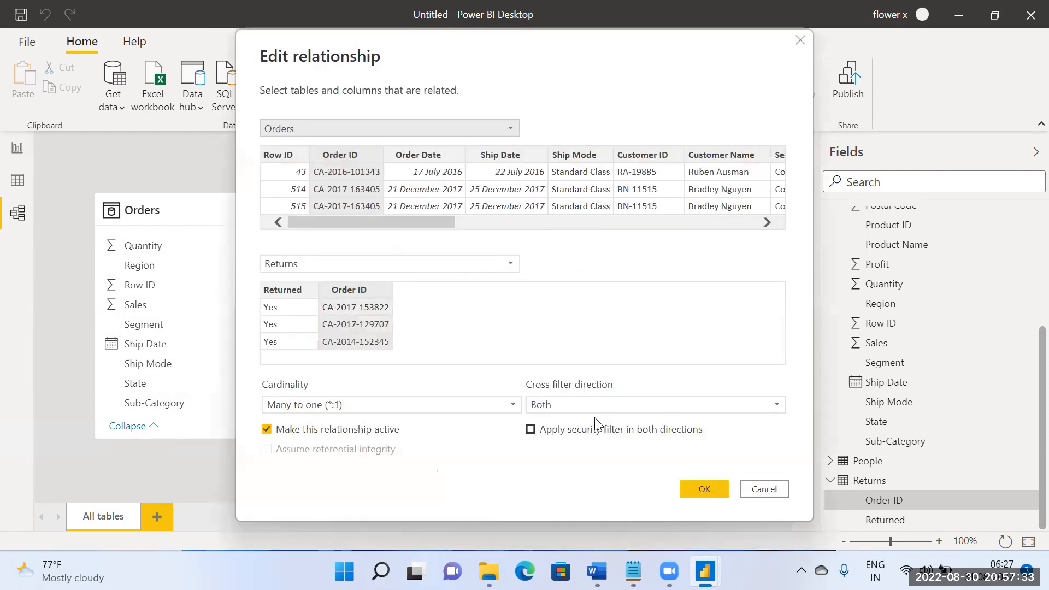
pyautogui.click(593, 406)
pyautogui.click(586, 422)
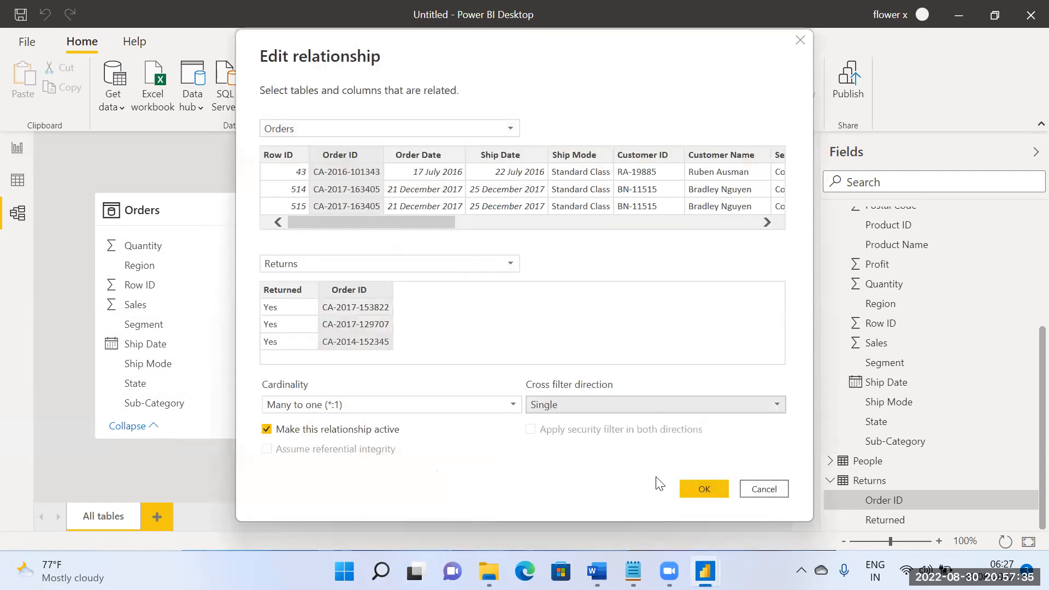
pyautogui.click(696, 489)
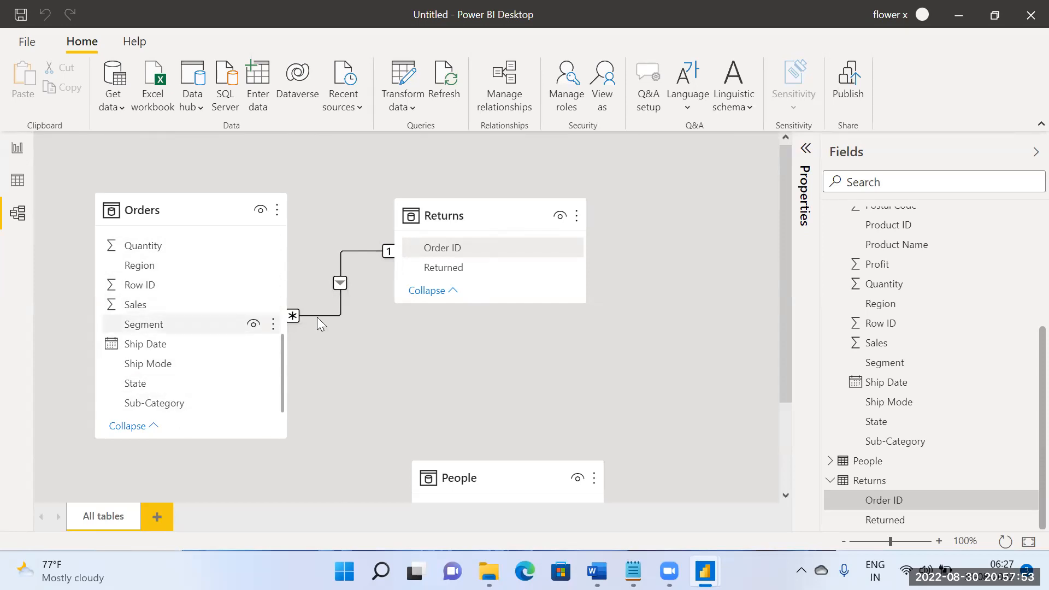
pyautogui.moveTo(481, 221)
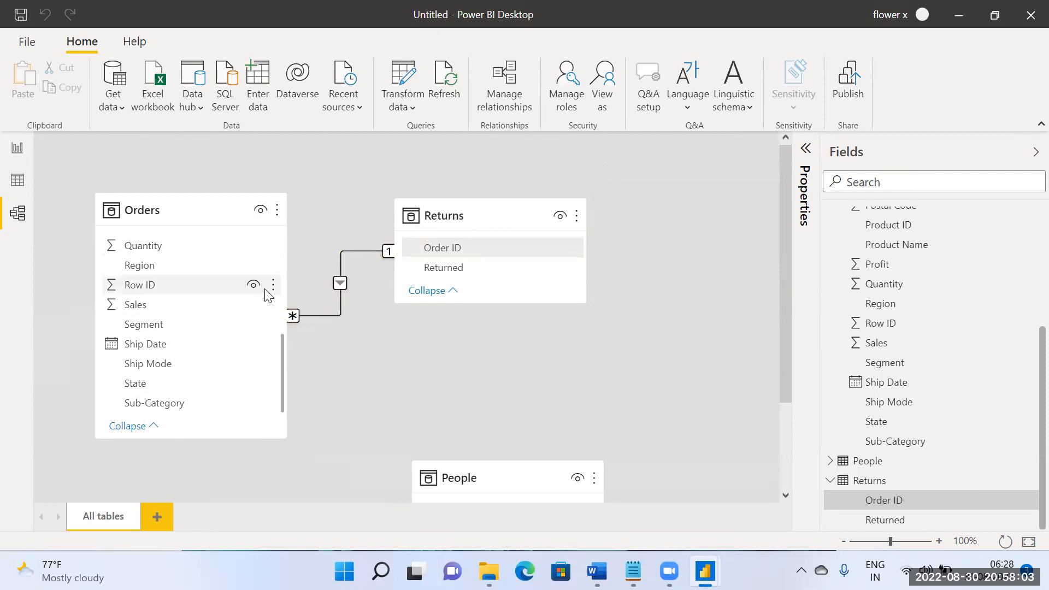
# Step: Replace the region table on the report page with a new empty table visual, enlarged and placed above the Order ID table
pyautogui.click(21, 155)
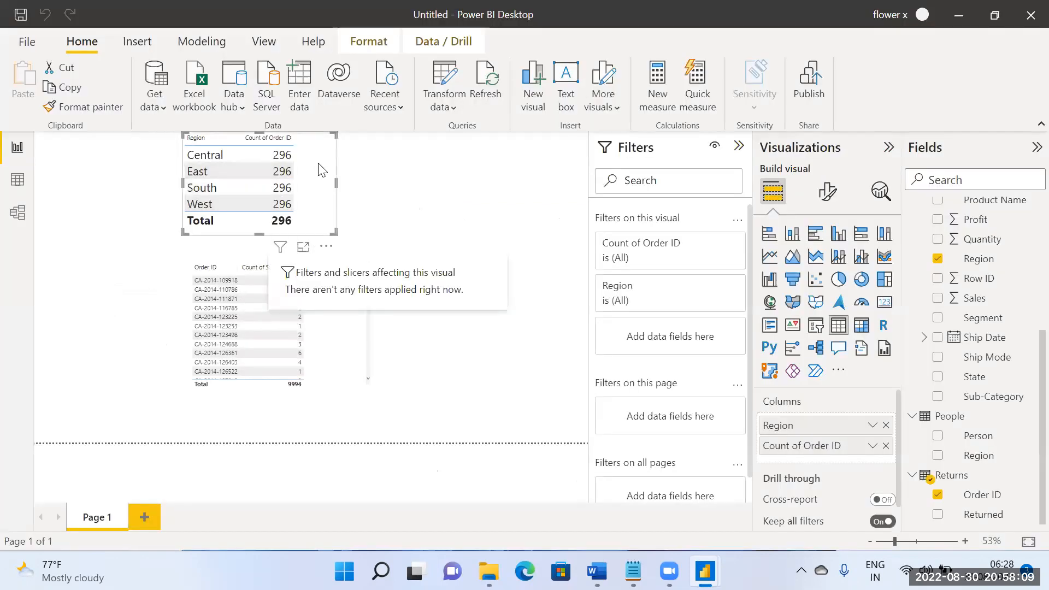
pyautogui.press('Delete')
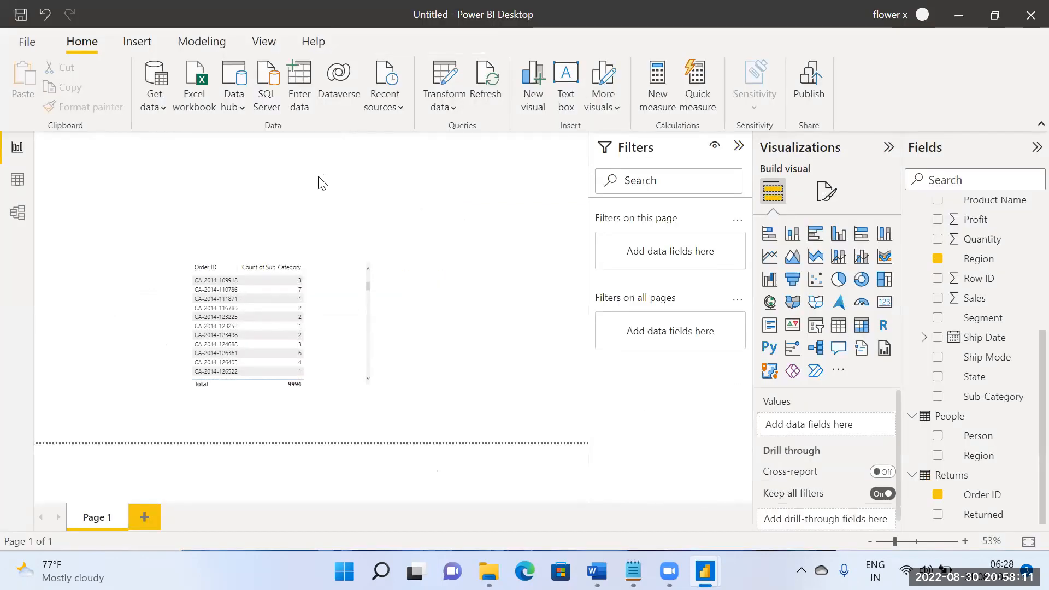
pyautogui.click(838, 325)
pyautogui.moveTo(196, 221); pyautogui.dragTo(313, 167)
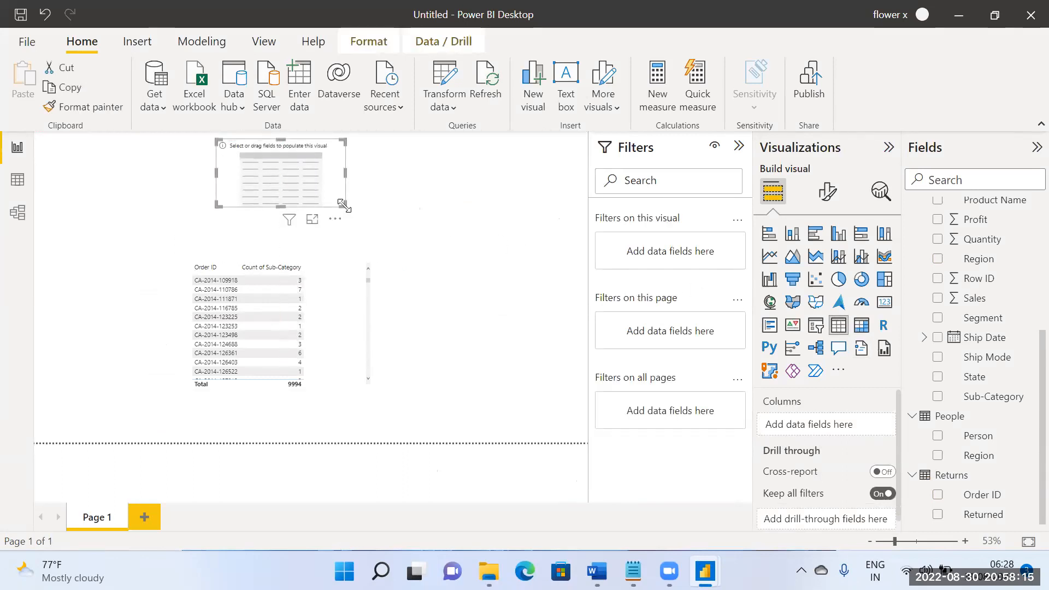
pyautogui.moveTo(343, 205); pyautogui.dragTo(380, 261)
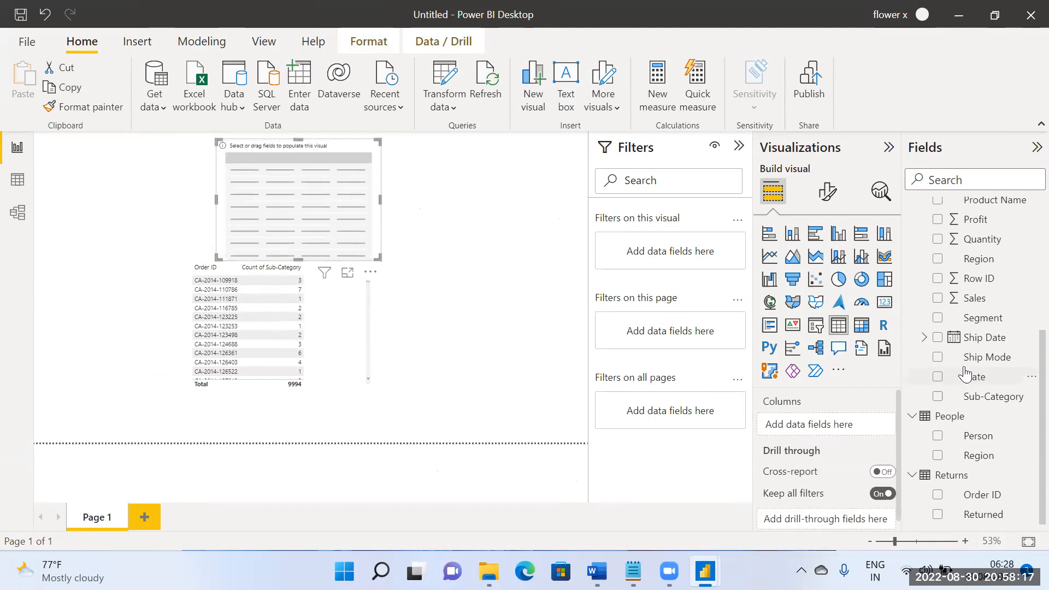
# Step: Fill the new table with Region from Orders and Order ID from Returns summarized as Count, and return to the model
pyautogui.scroll(3, 967, 370)
pyautogui.scroll(1, 967, 370)
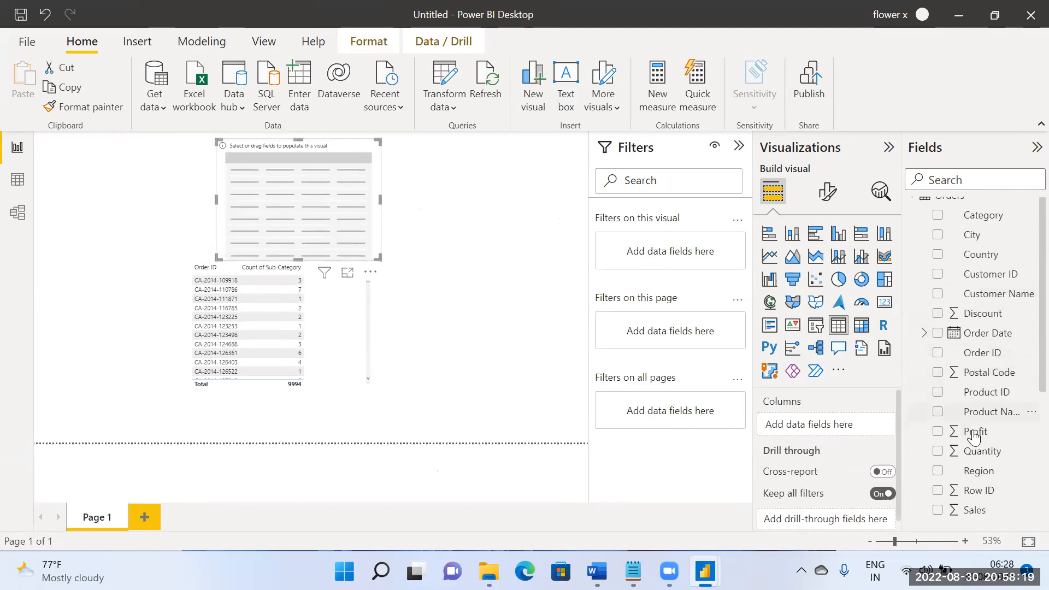
pyautogui.scroll(-3, 962, 426)
pyautogui.click(938, 385)
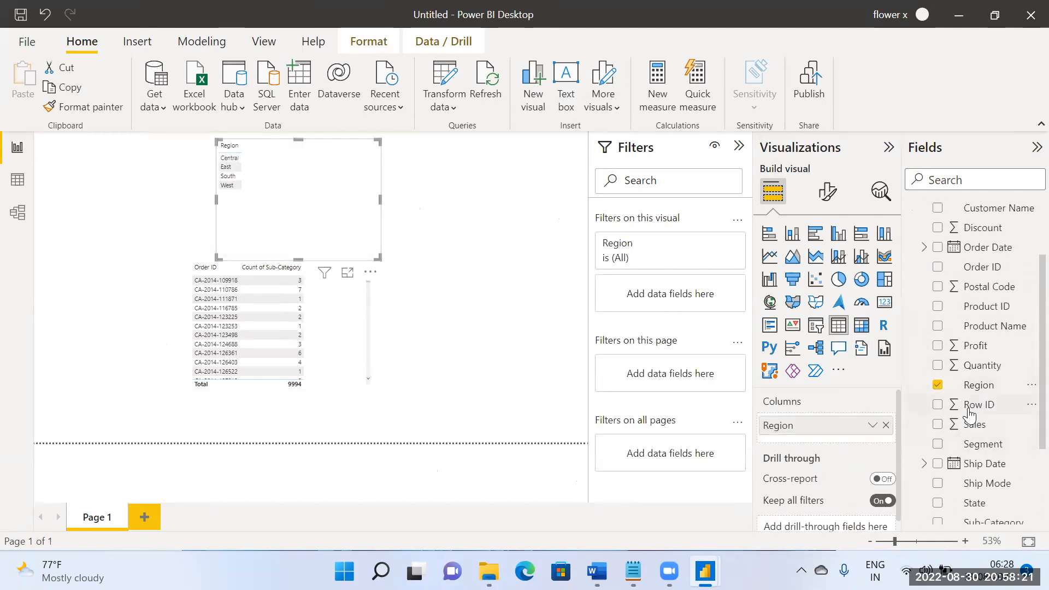
pyautogui.scroll(-3, 971, 417)
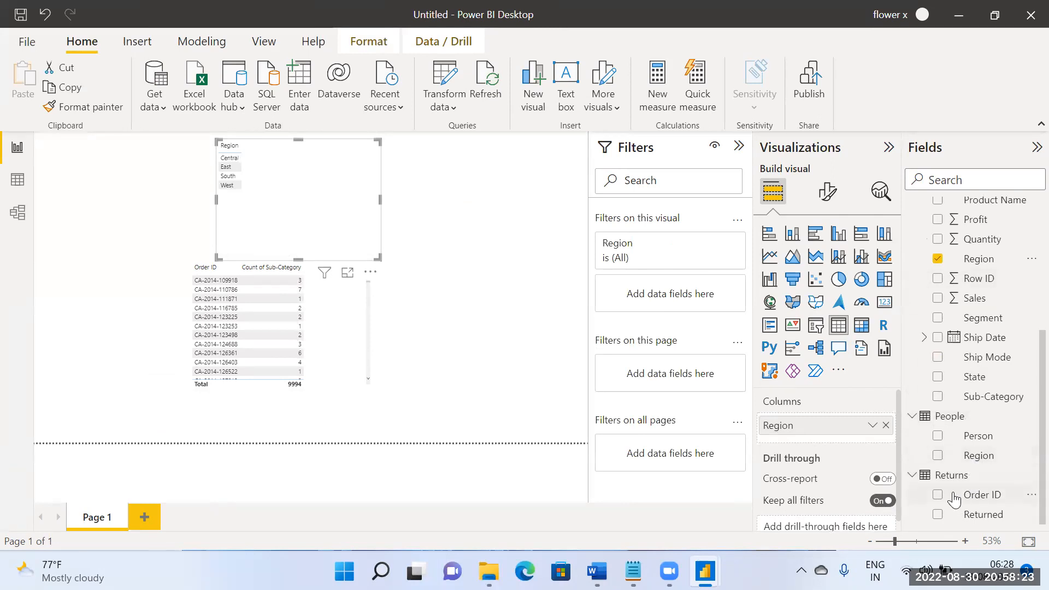
pyautogui.moveTo(968, 497); pyautogui.dragTo(803, 442)
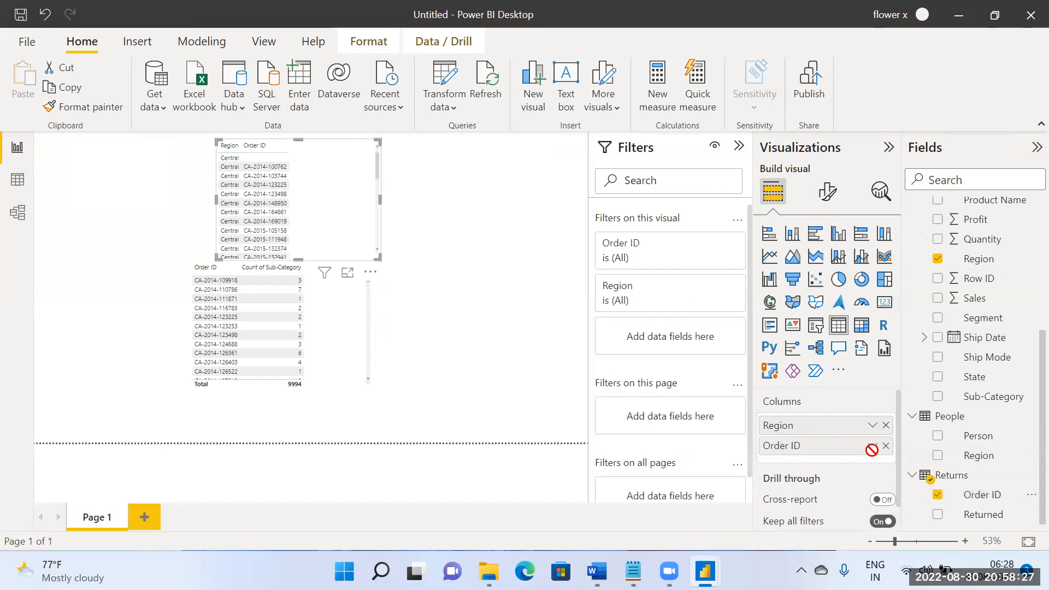
pyautogui.click(872, 445)
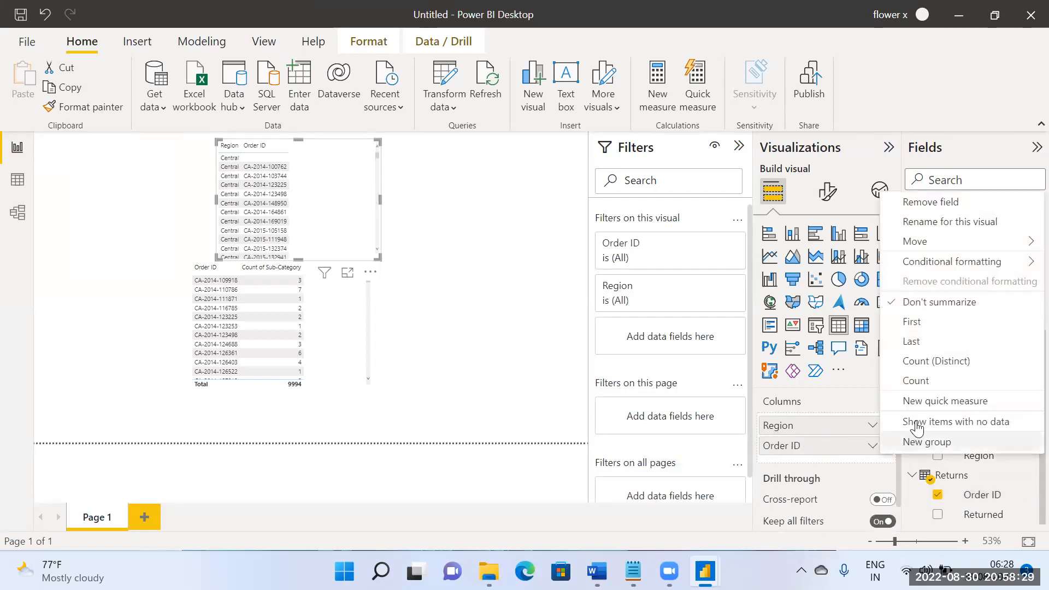
pyautogui.click(917, 385)
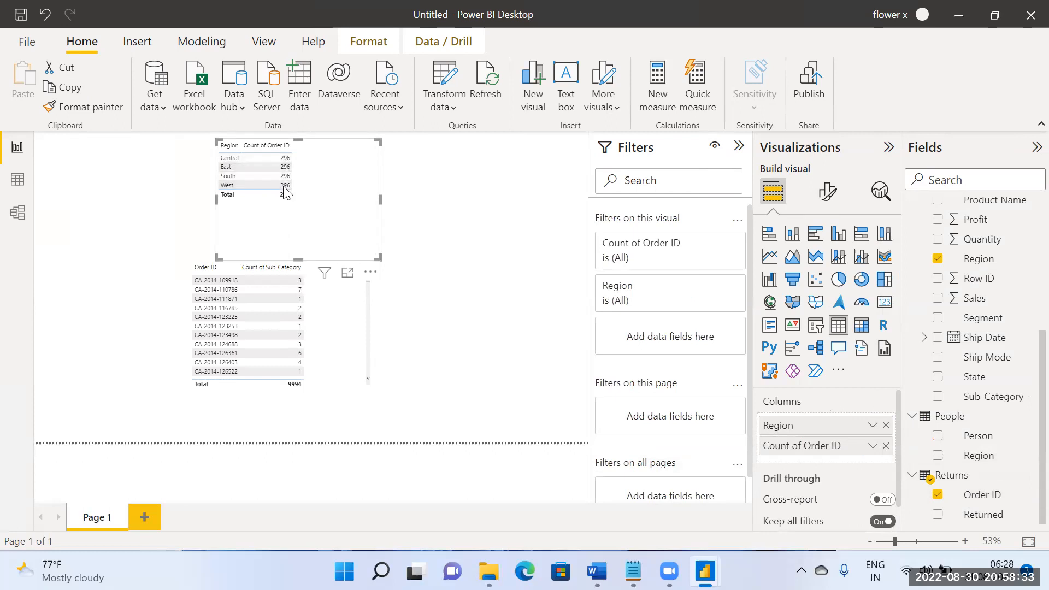
pyautogui.click(17, 212)
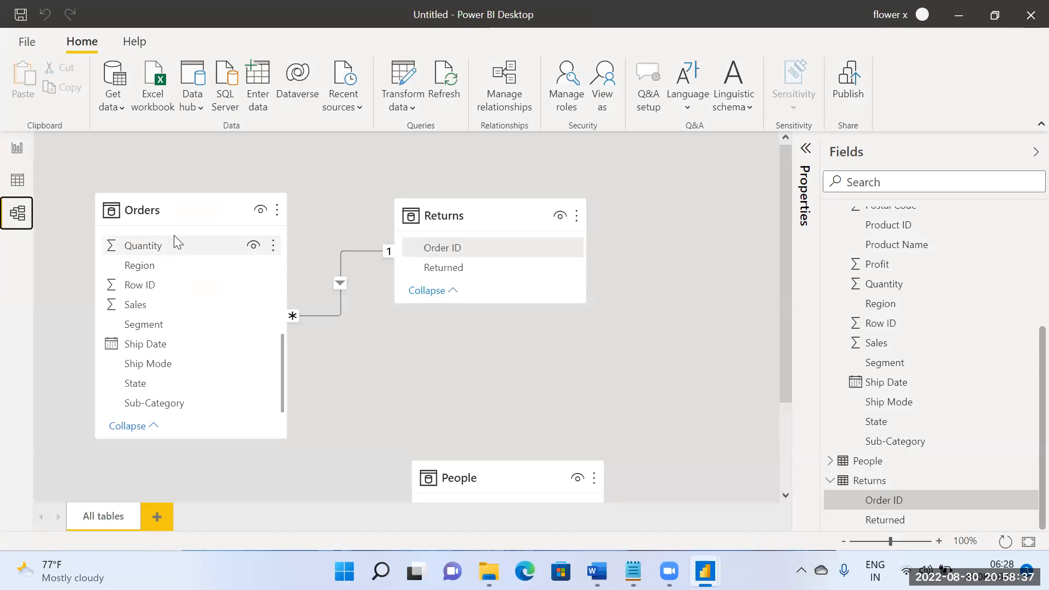
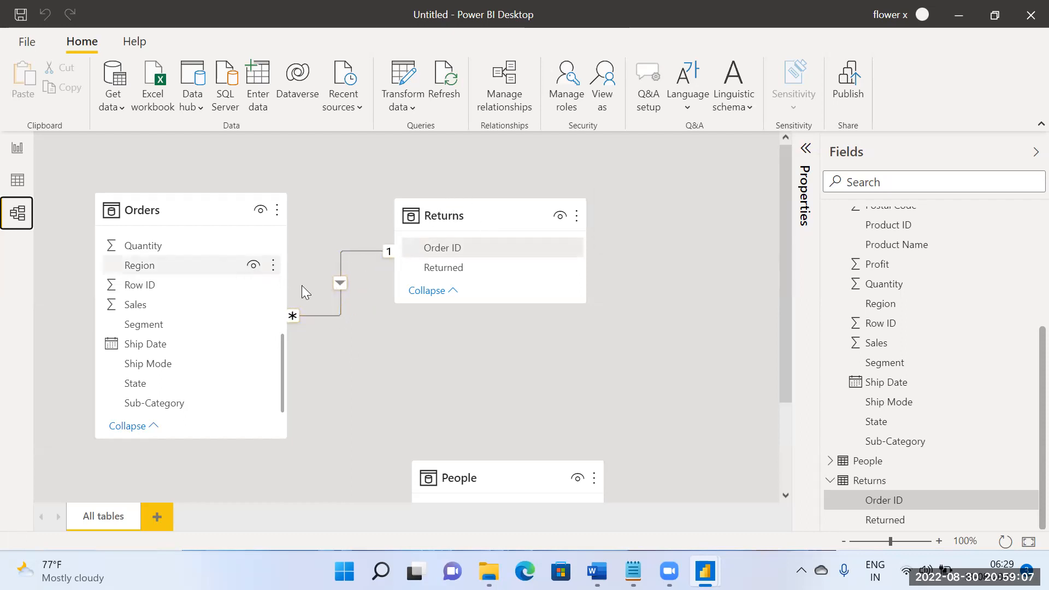
# Step: Compare the region table with the Orders–Returns relationship in the model, and move the table slightly to the right on the report page
pyautogui.click(18, 148)
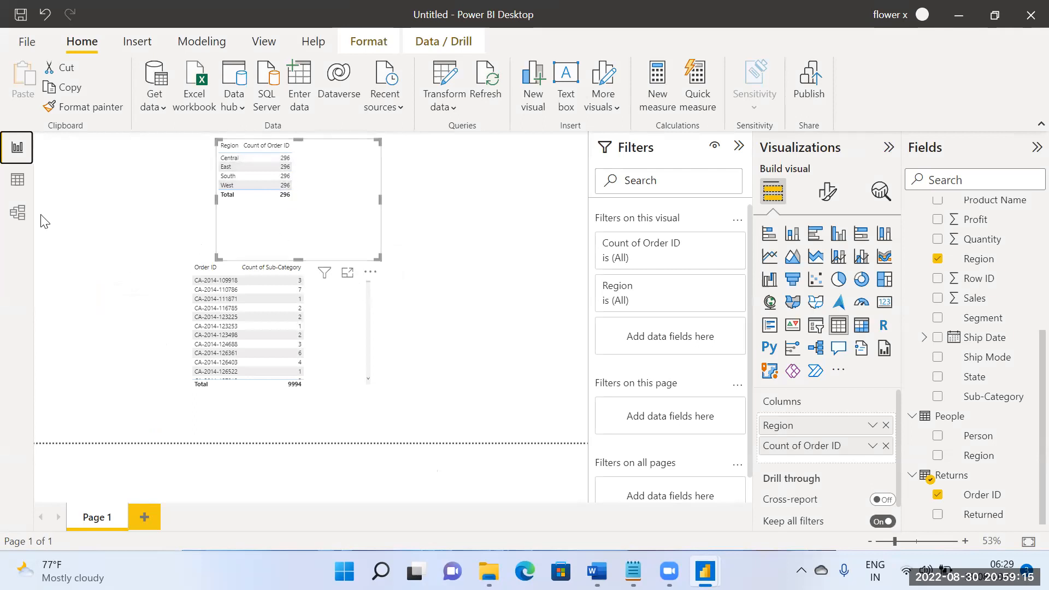
pyautogui.click(17, 213)
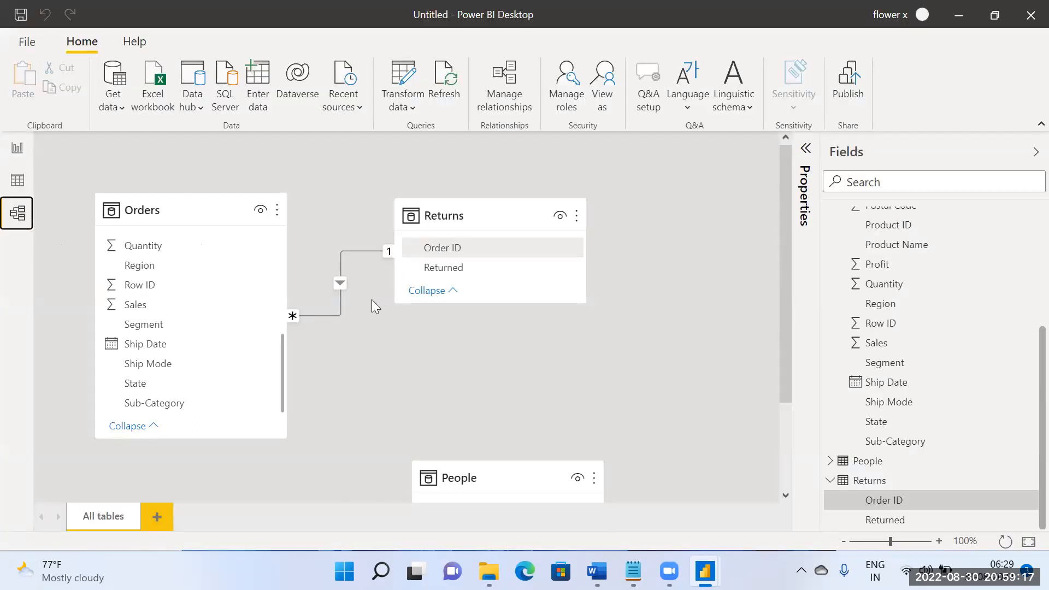
pyautogui.click(17, 147)
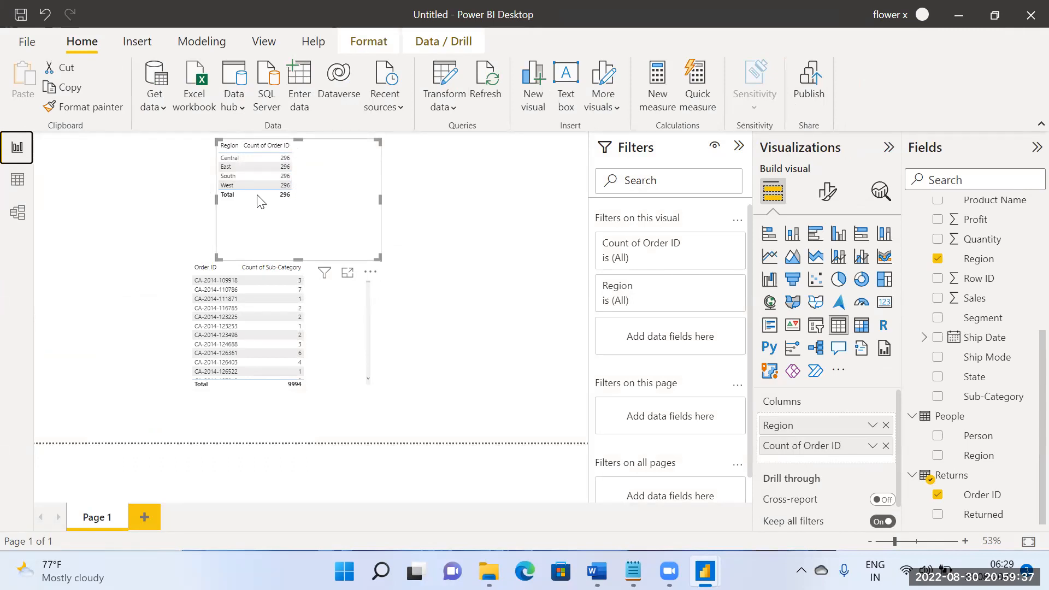
pyautogui.moveTo(299, 199); pyautogui.dragTo(329, 189)
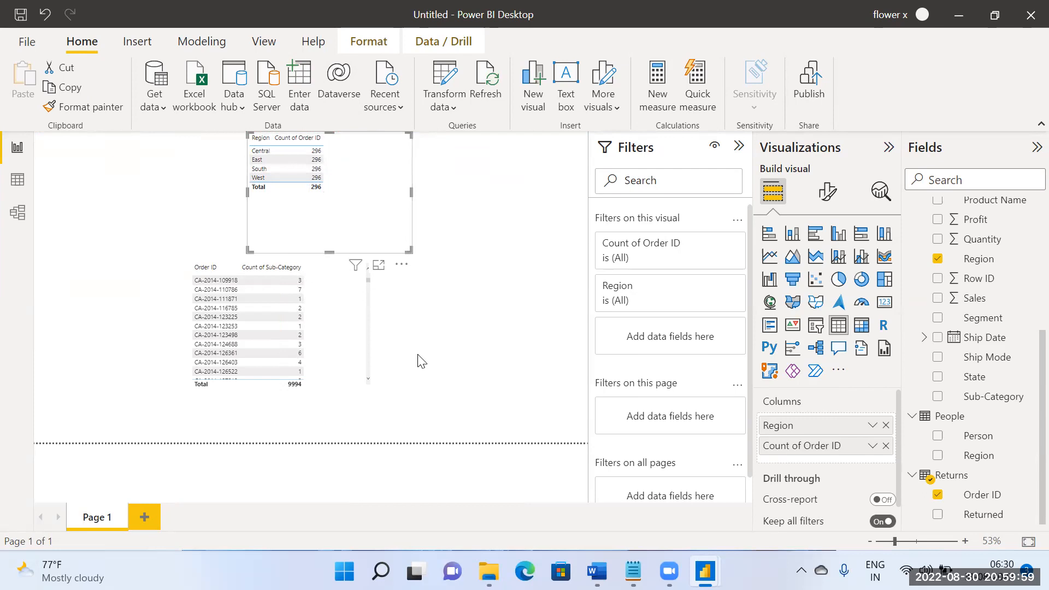
# Step: Set the Orders–Returns relationship's cross filter direction to Both and check the region table on the report page
pyautogui.click(20, 213)
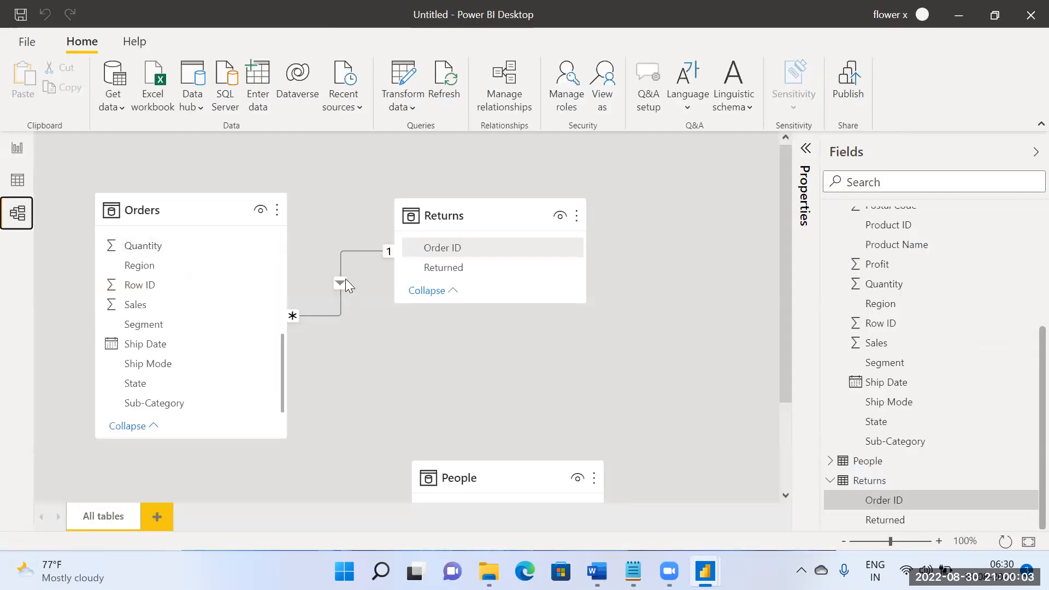
pyautogui.click(346, 283)
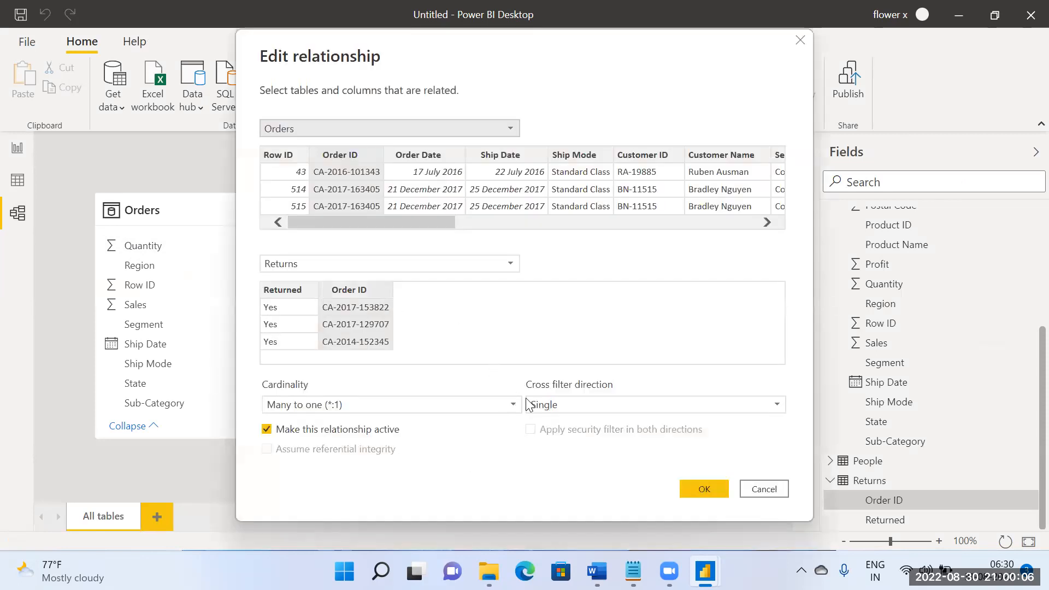
pyautogui.click(535, 403)
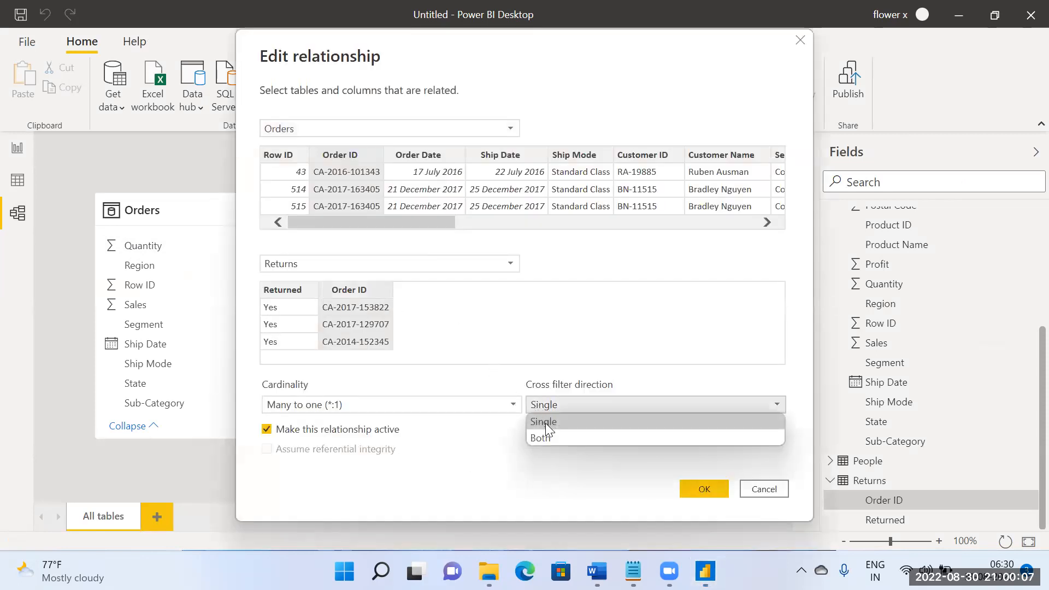
pyautogui.click(548, 437)
pyautogui.click(704, 488)
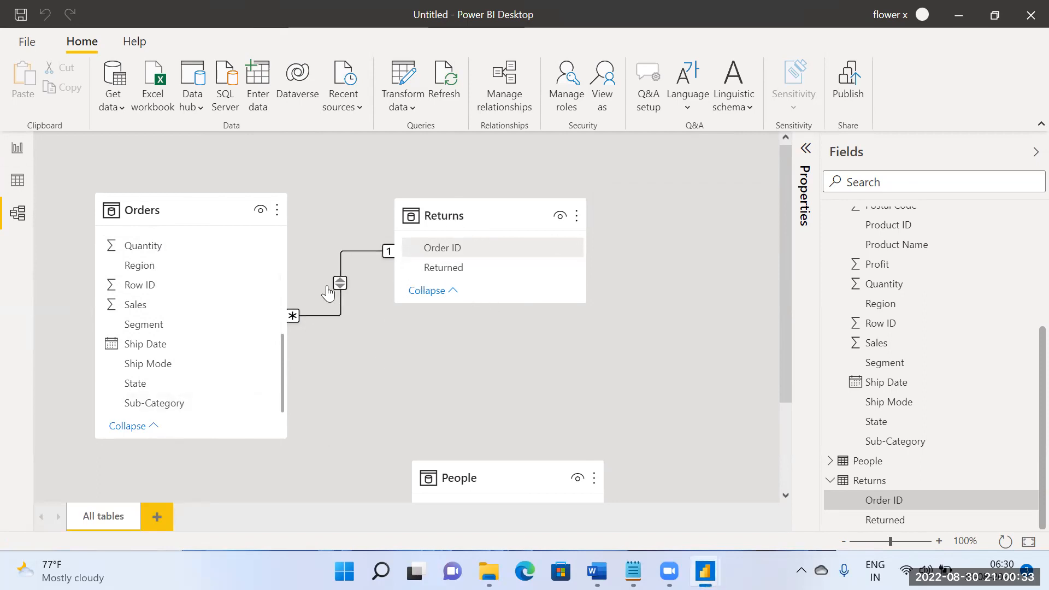
pyautogui.click(17, 150)
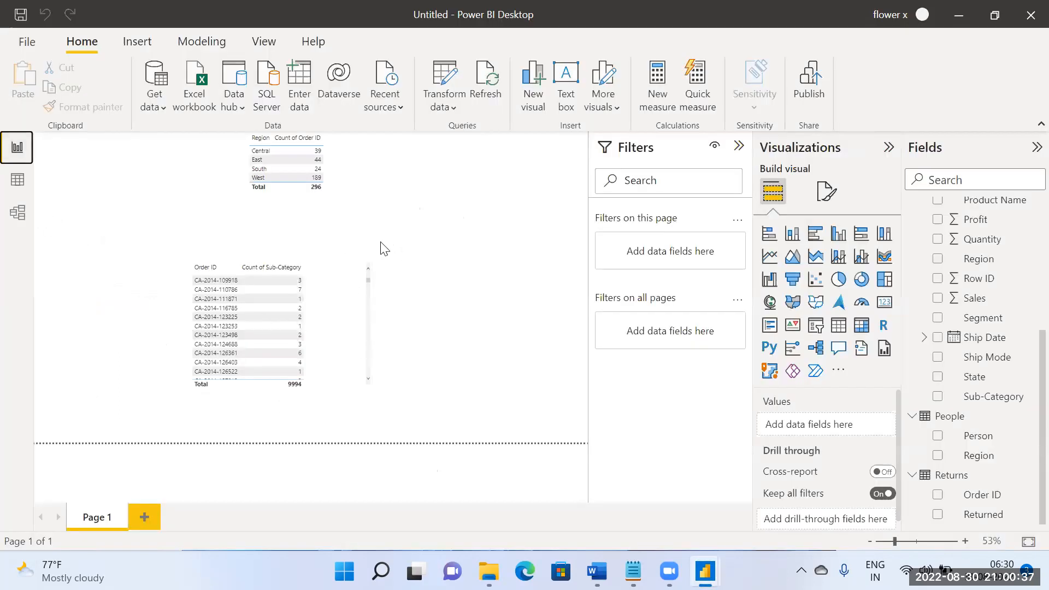
pyautogui.click(325, 208)
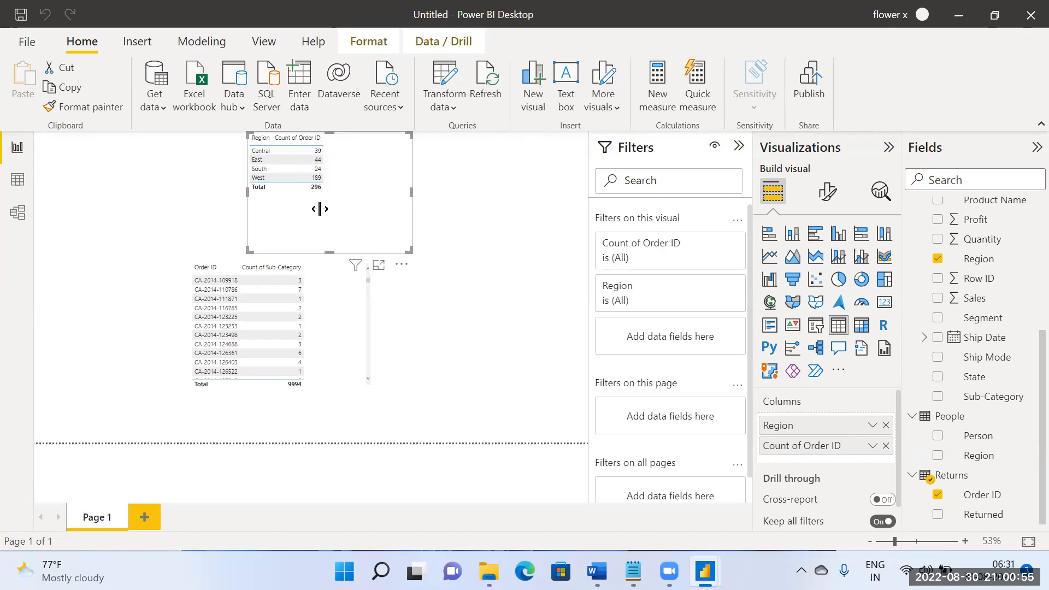
# Step: Review the Orders–Returns relationship's cardinality, cross filter direction and active setting in the model
pyautogui.click(7, 223)
pyautogui.click(338, 281)
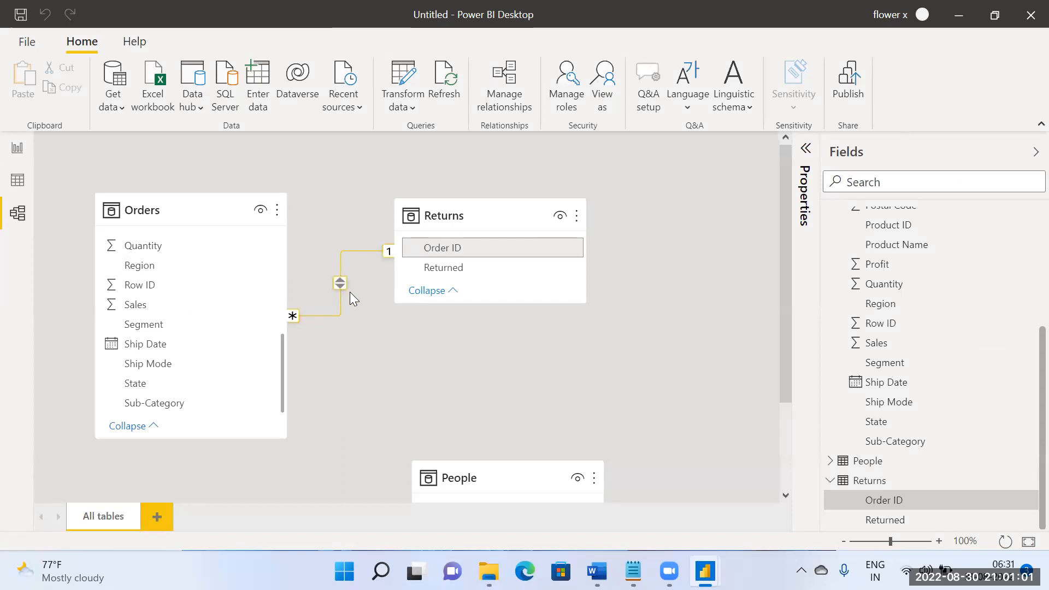
pyautogui.doubleClick(339, 299)
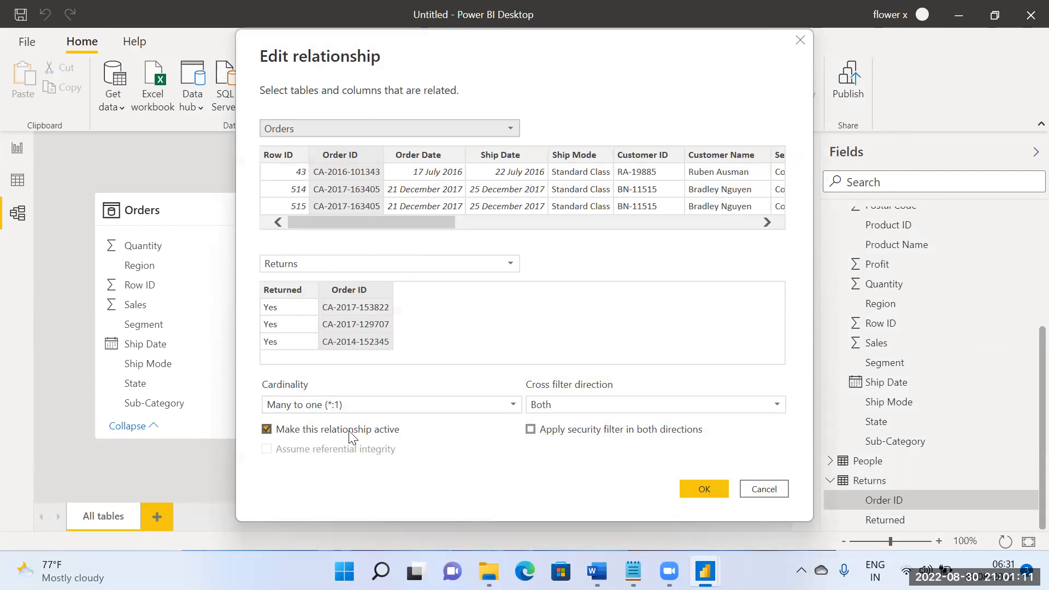
pyautogui.click(699, 488)
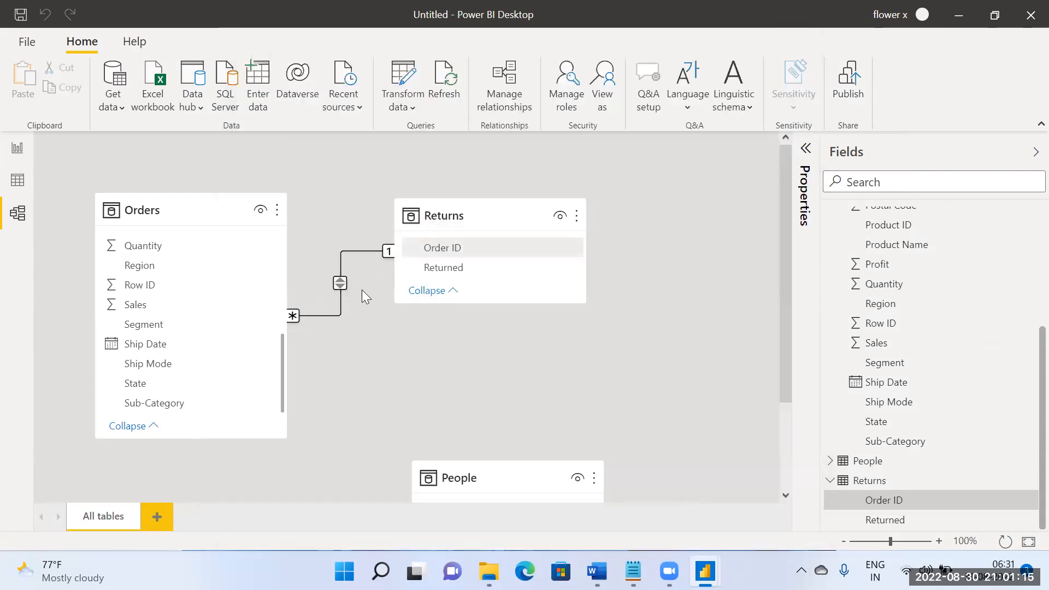
# Step: Make the Returns table box taller in the model and relate its Order ID field to Row ID in Orders
pyautogui.moveTo(484, 302); pyautogui.dragTo(512, 438)
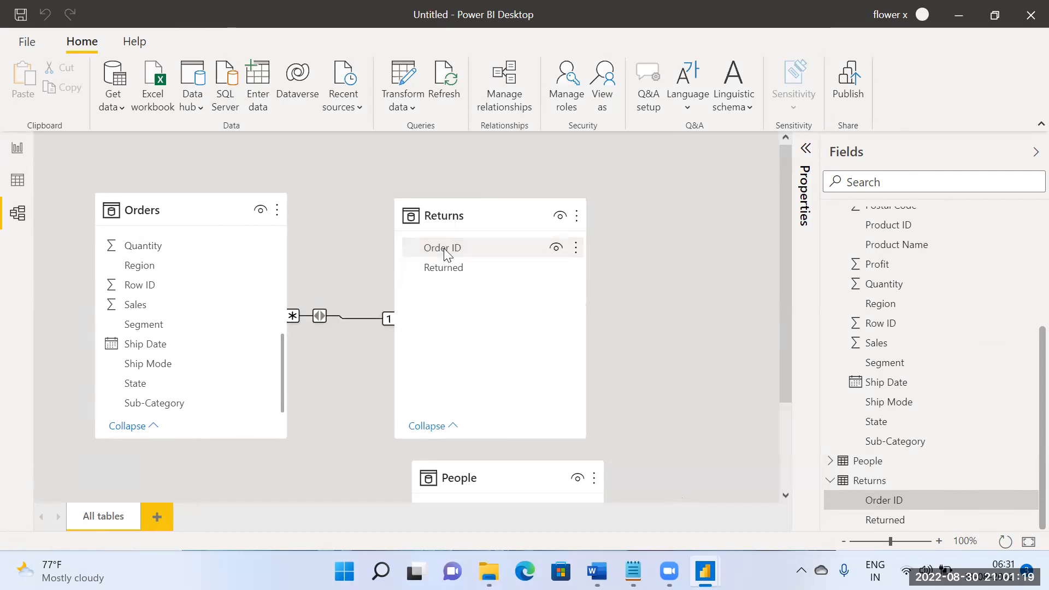
pyautogui.scroll(-2, 512, 358)
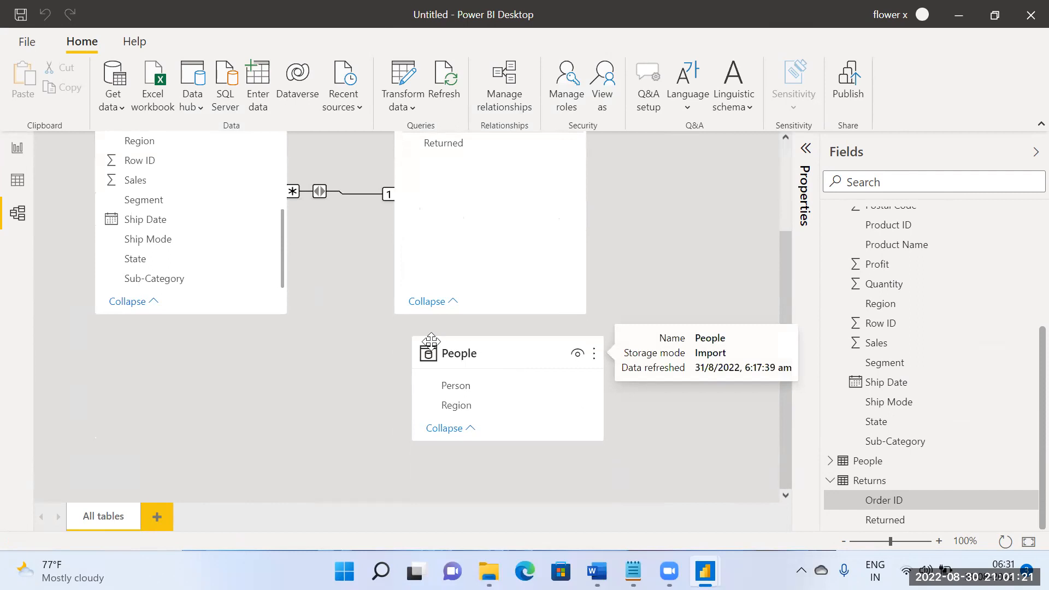
pyautogui.scroll(2, 316, 296)
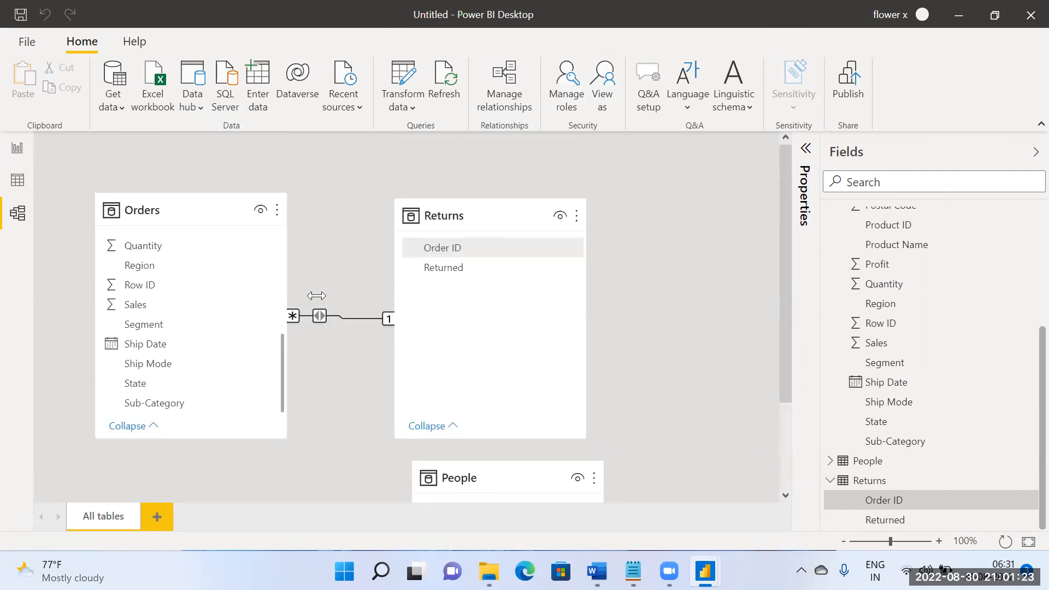
pyautogui.click(454, 249)
pyautogui.moveTo(454, 249); pyautogui.dragTo(219, 284)
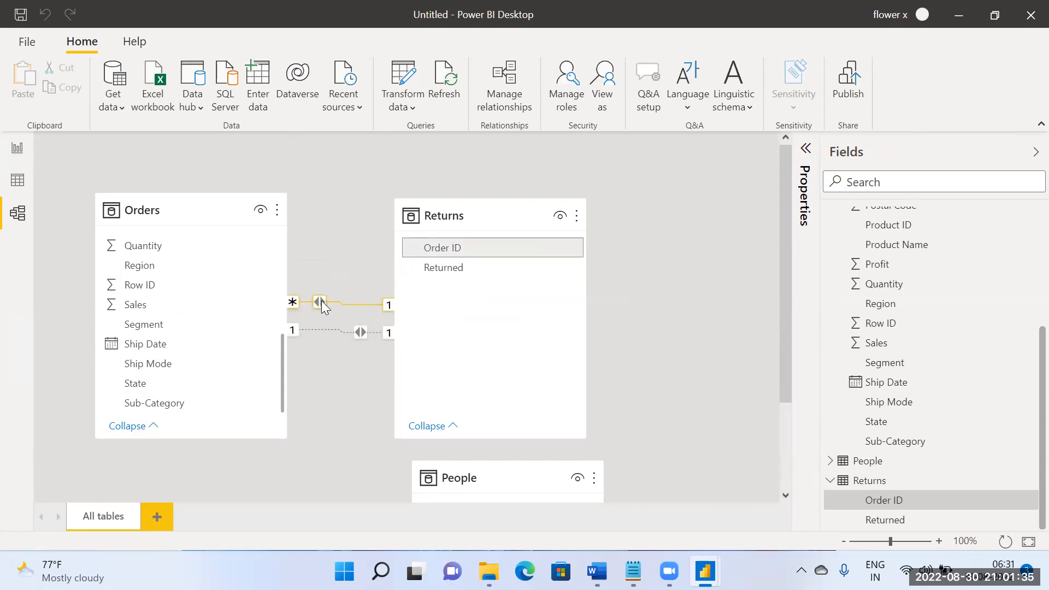
# Step: Compare the settings of the active many-to-one and the inactive one-to-one relationship between Orders and Returns
pyautogui.doubleClick(347, 332)
pyautogui.click(378, 434)
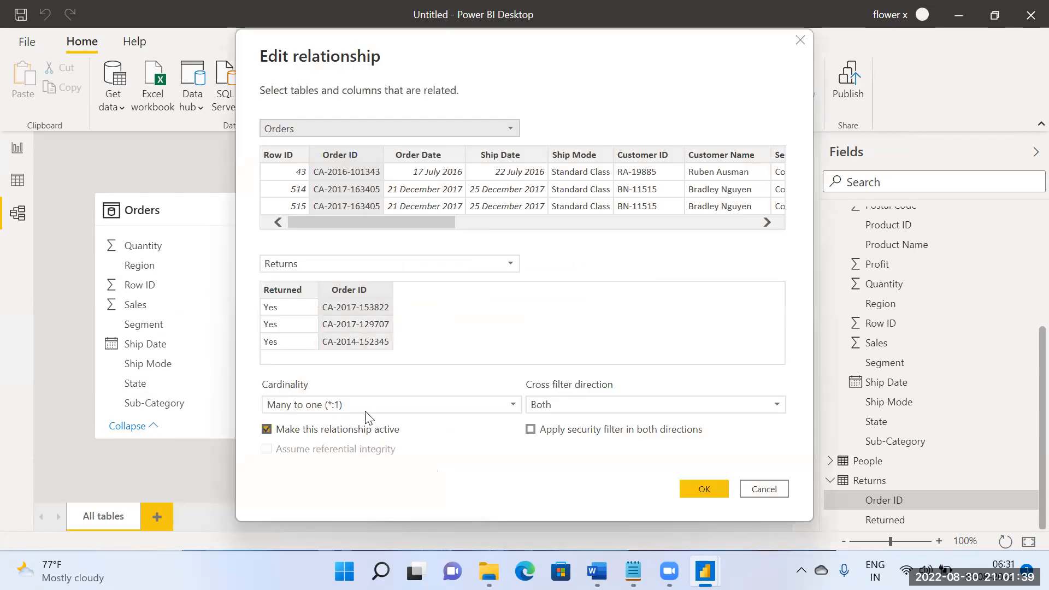
pyautogui.click(776, 491)
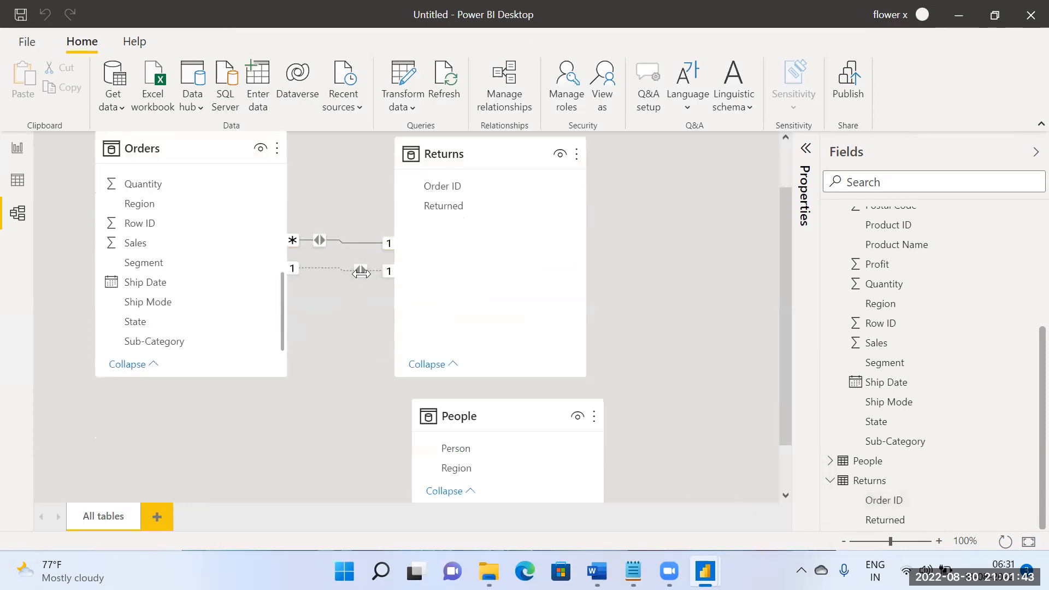
pyautogui.doubleClick(364, 270)
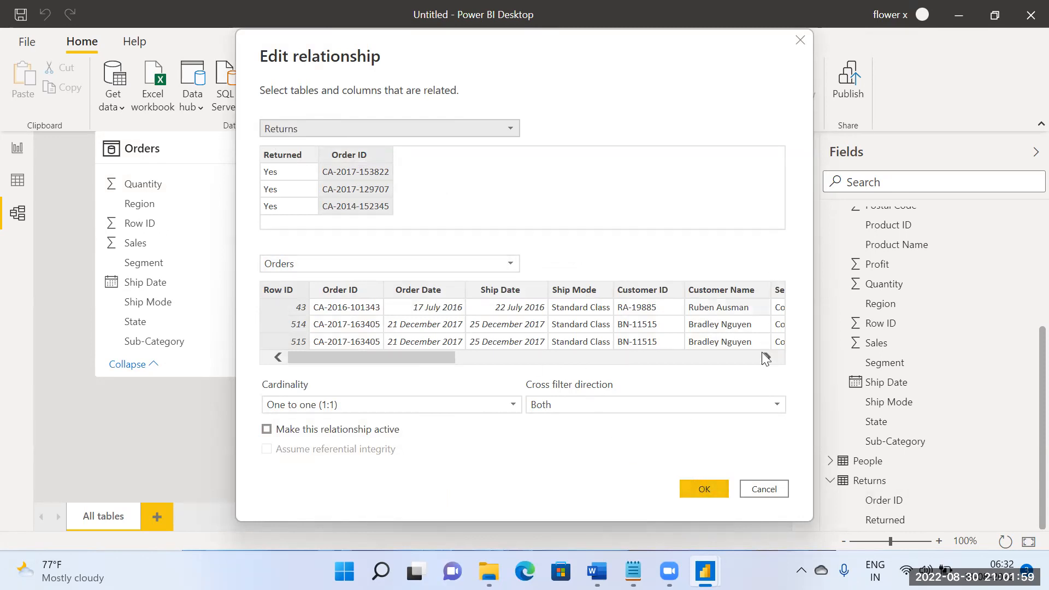
pyautogui.click(756, 492)
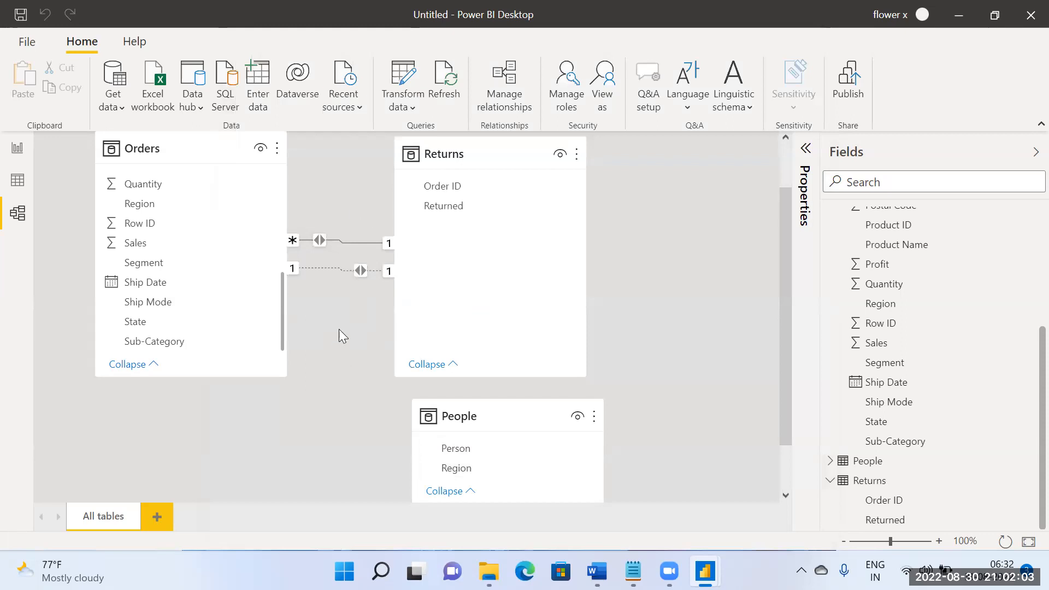
# Step: Recheck the active many-to-one relationship's settings, point out the inactive one, and view the tables on the report page
pyautogui.scroll(-1, 382, 306)
pyautogui.scroll(2, 417, 290)
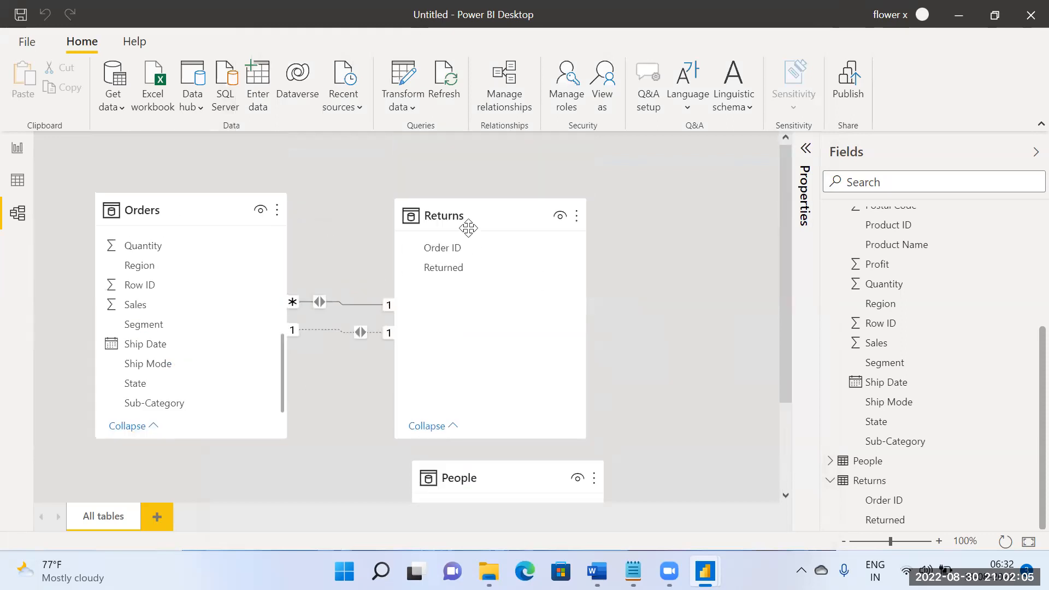
pyautogui.moveTo(468, 228)
pyautogui.doubleClick(329, 304)
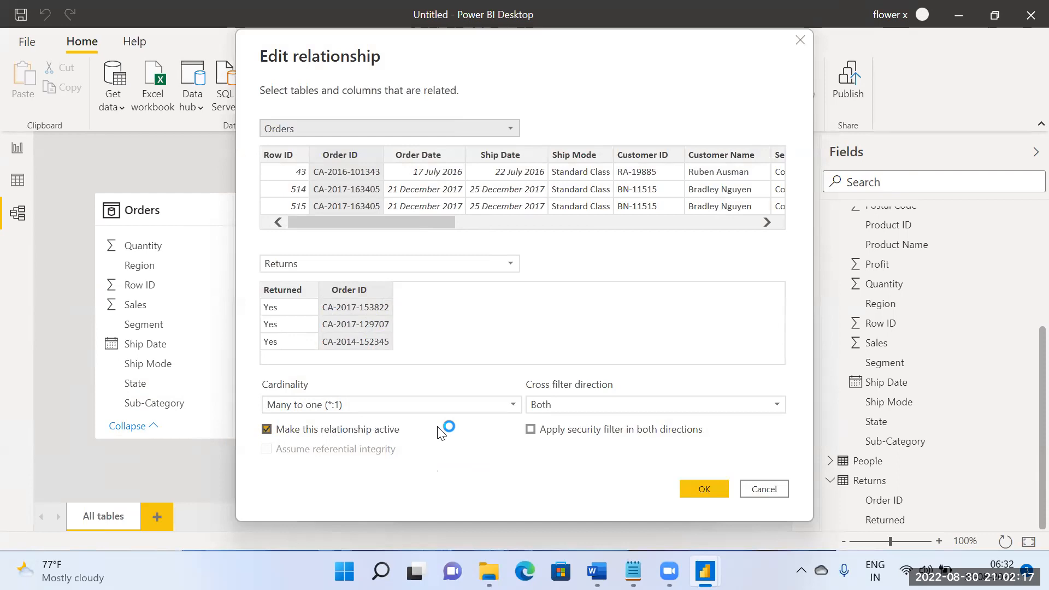
pyautogui.click(720, 489)
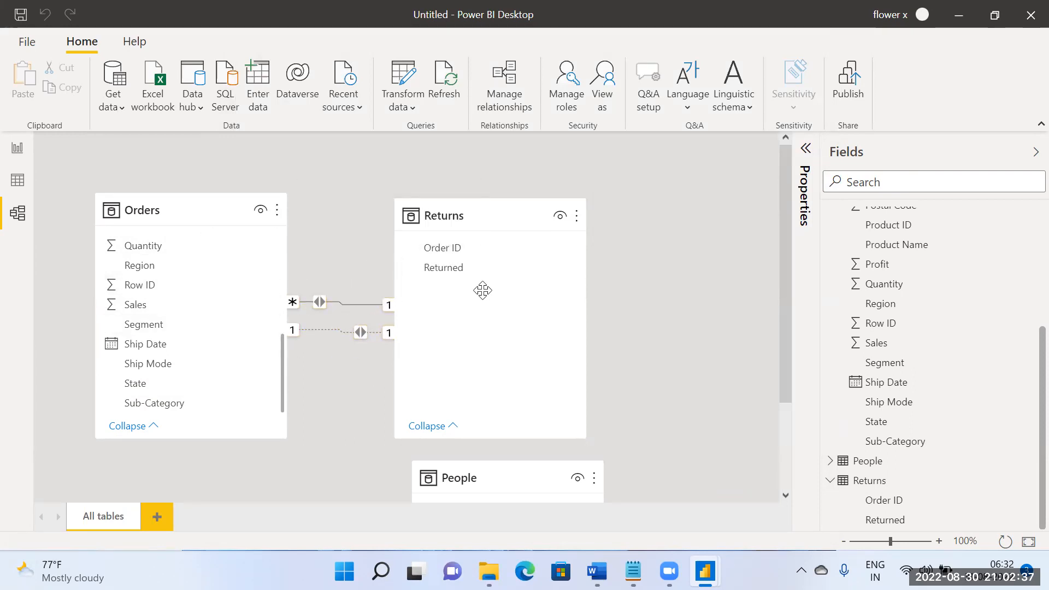
pyautogui.click(324, 331)
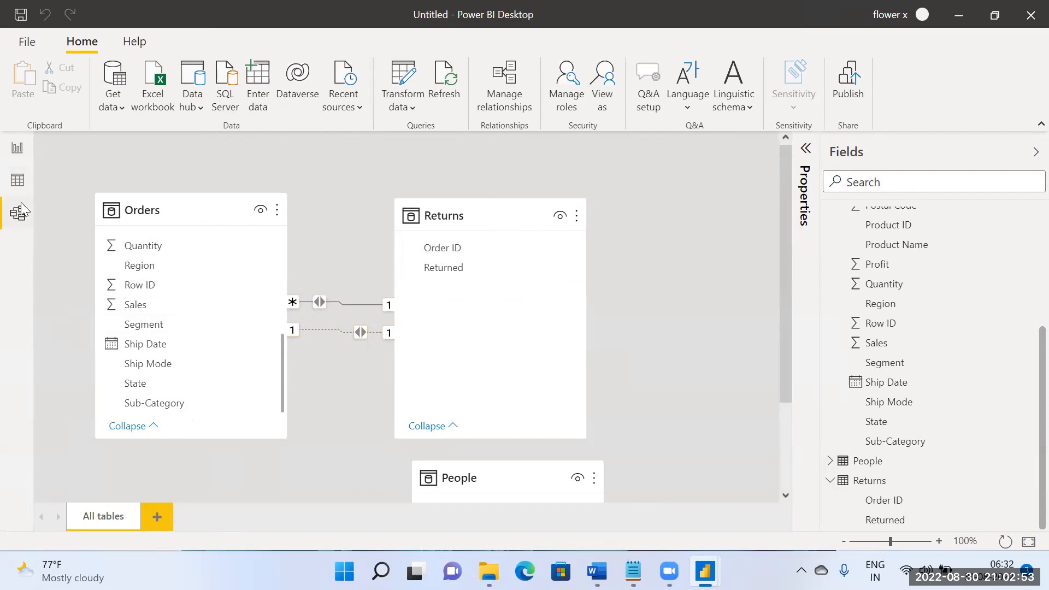
pyautogui.click(18, 146)
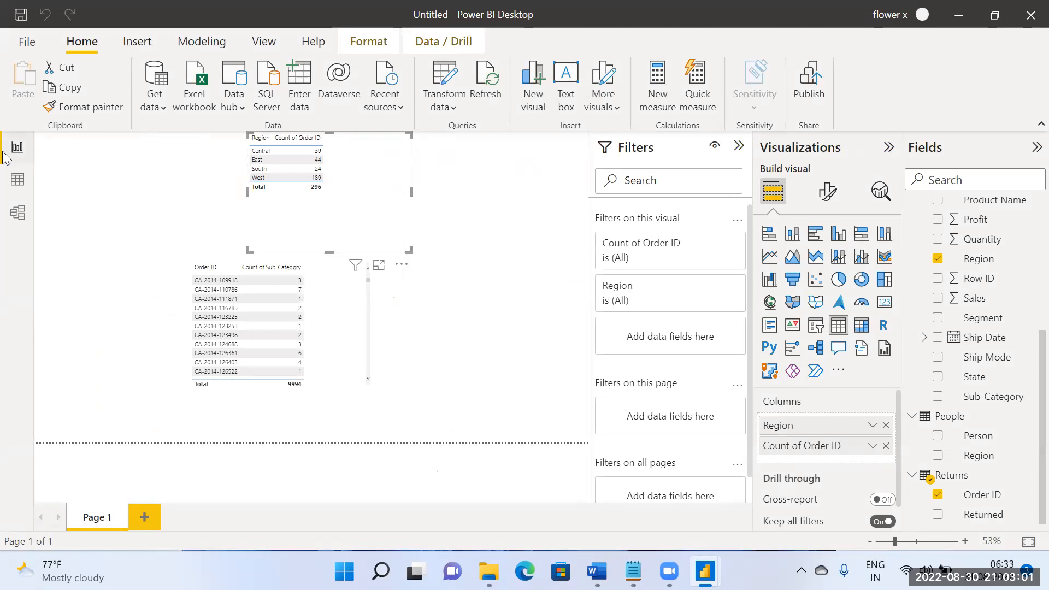
# Step: Delete the inactive one-to-one relationship between Orders and Returns from the model
pyautogui.click(23, 213)
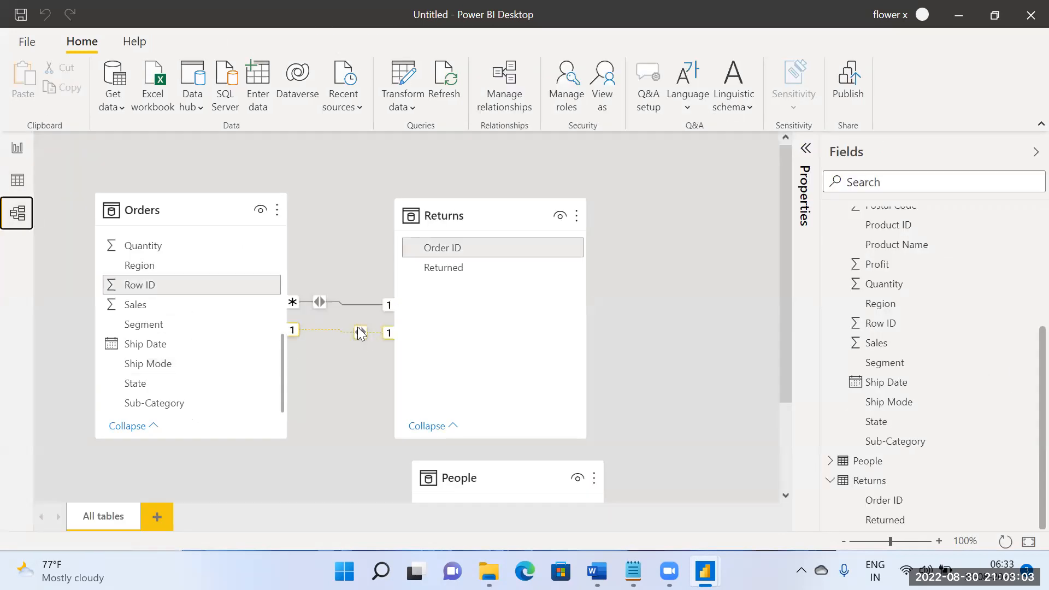
pyautogui.rightClick(360, 335)
pyautogui.click(380, 343)
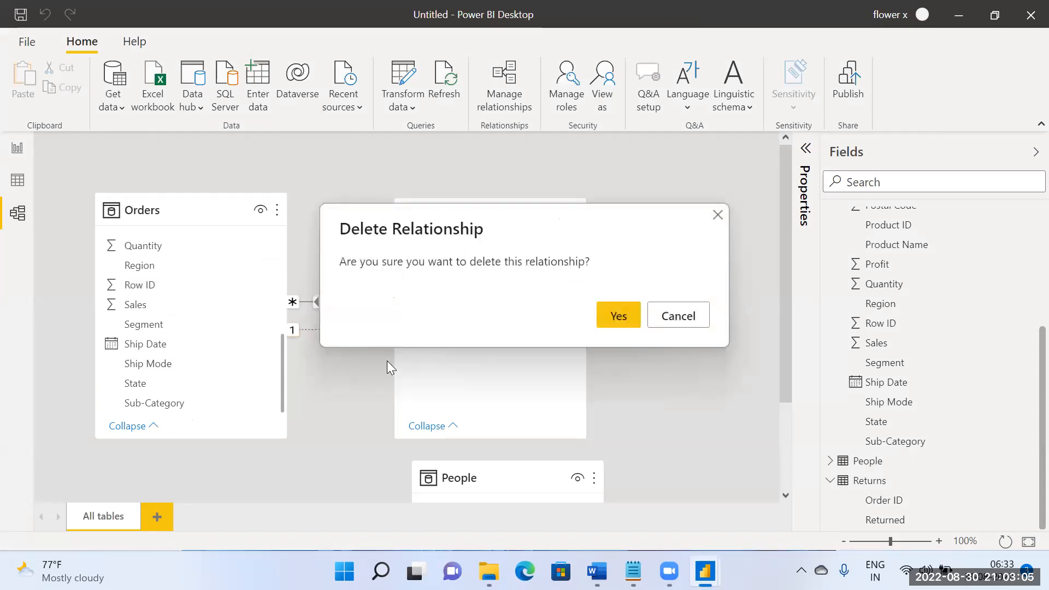
pyautogui.click(629, 318)
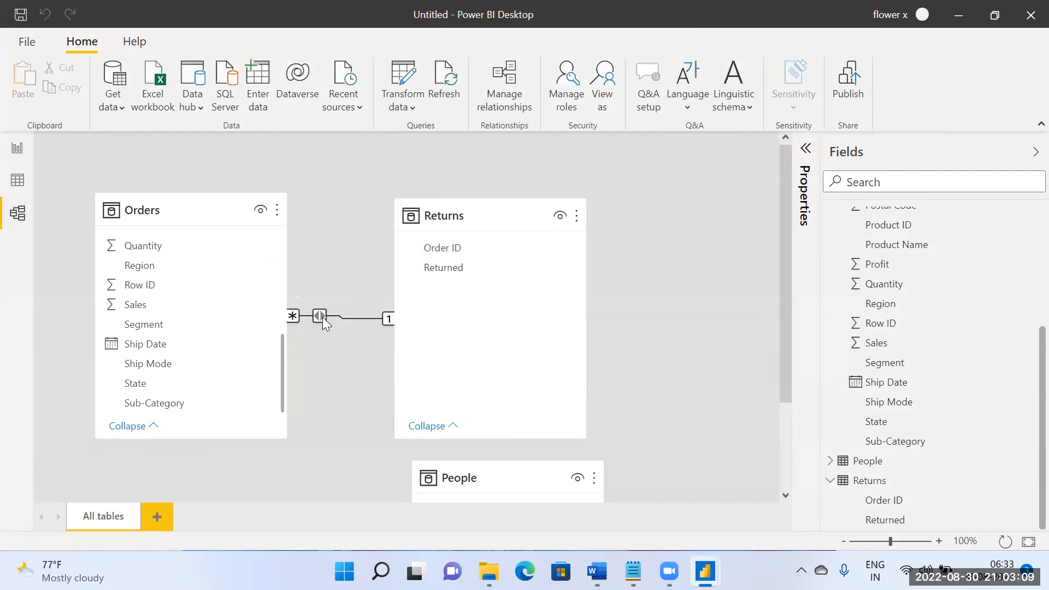
# Step: Make the remaining Orders–Returns relationship inactive and check both tables on the report page before returning to the model
pyautogui.doubleClick(327, 324)
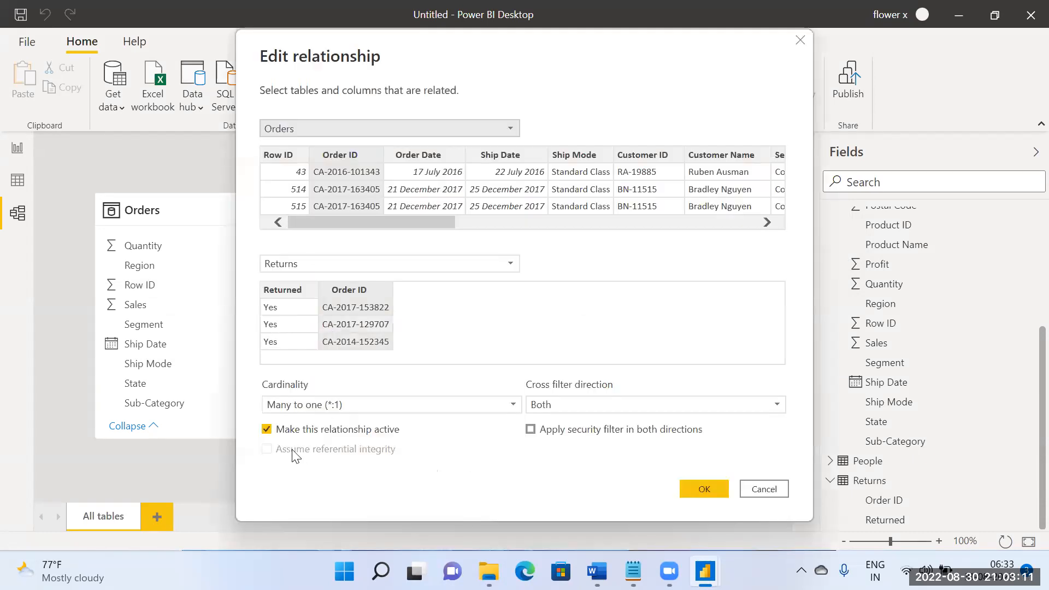
pyautogui.click(704, 489)
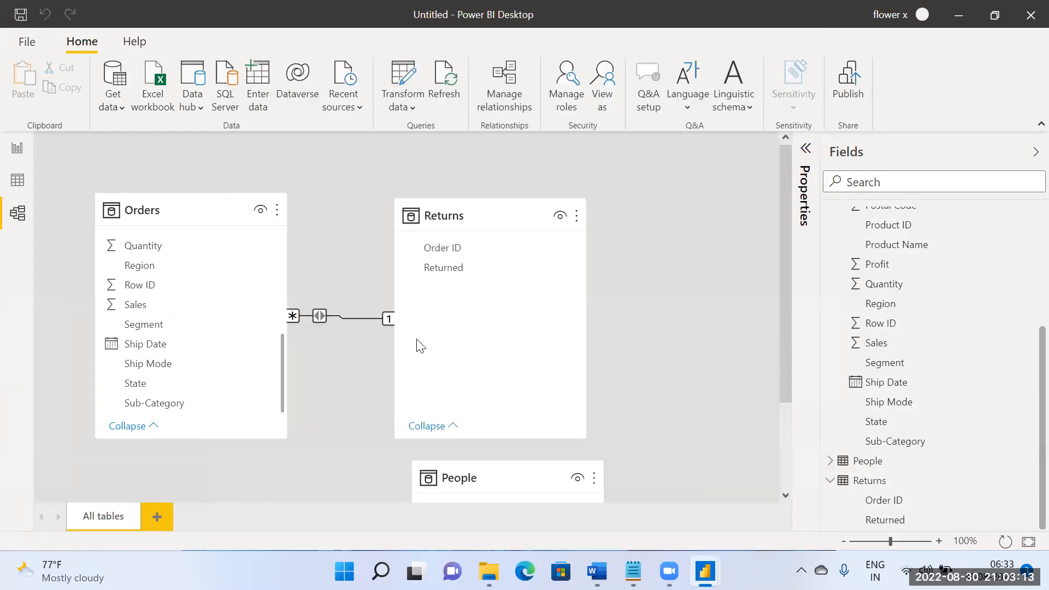
pyautogui.doubleClick(323, 317)
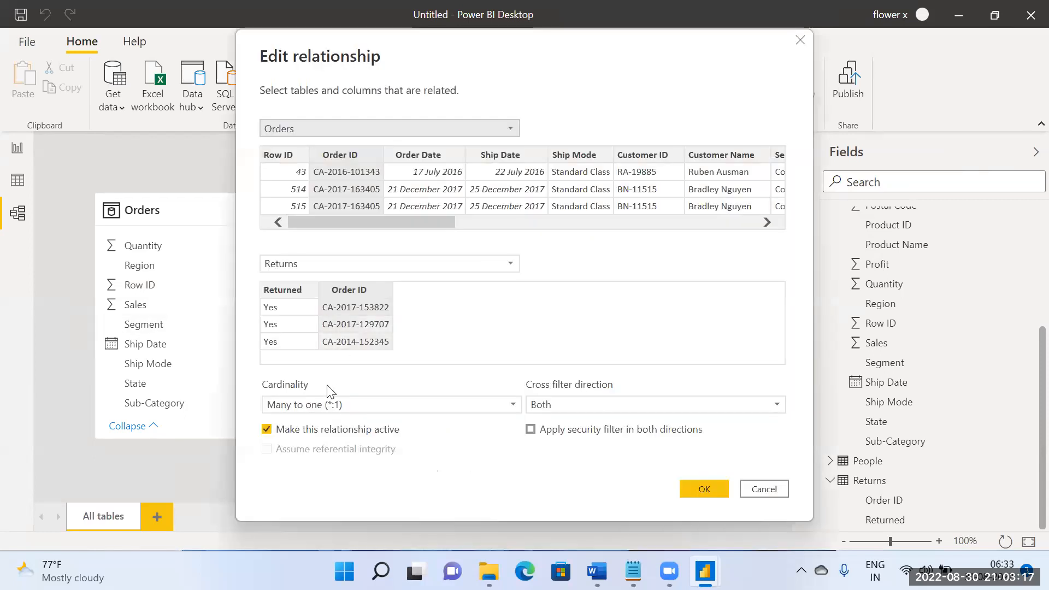
pyautogui.click(306, 431)
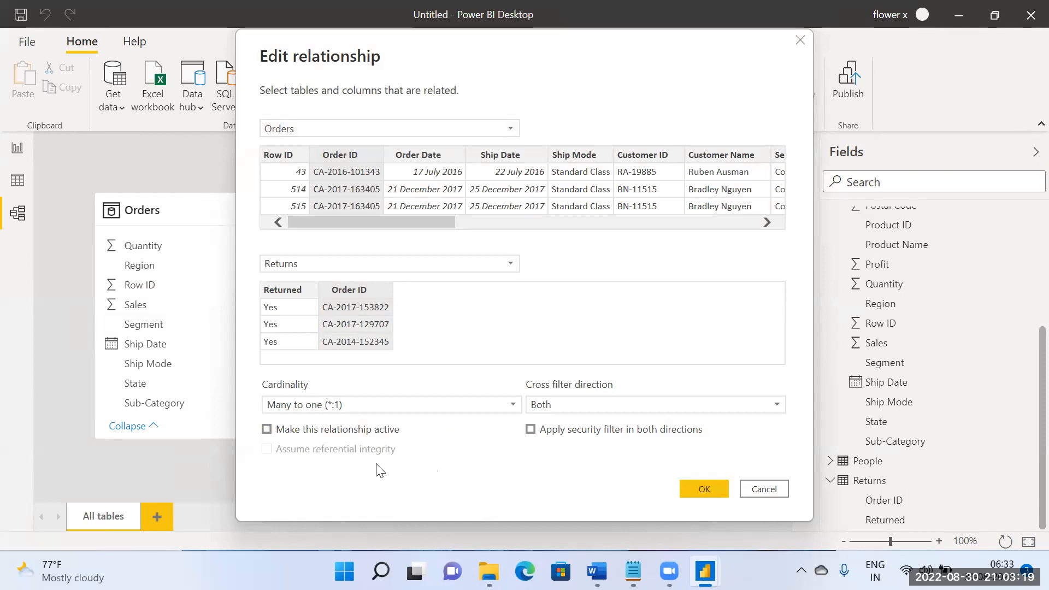
pyautogui.click(704, 488)
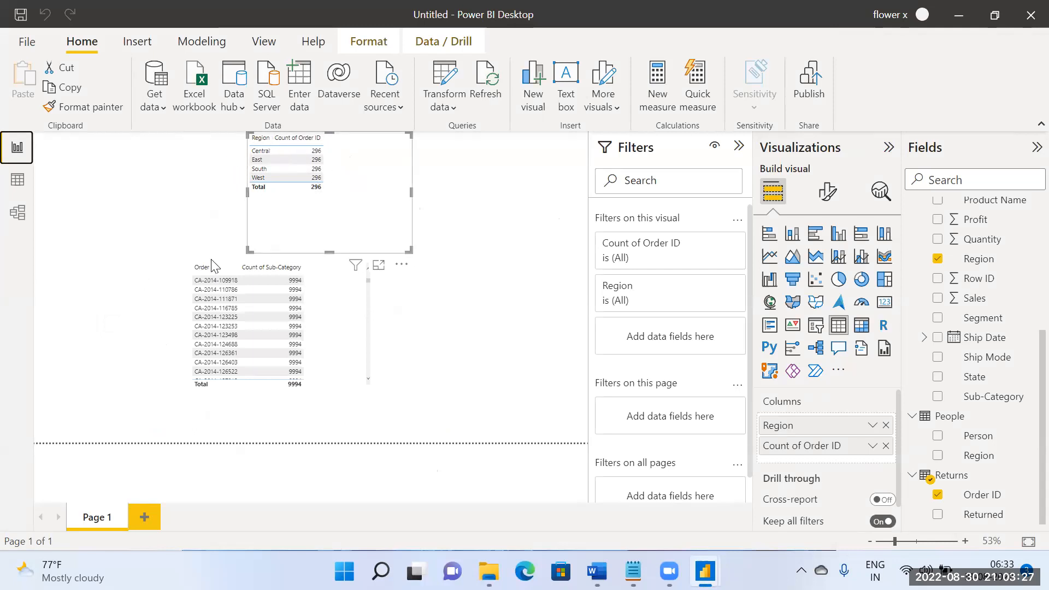
pyautogui.click(18, 213)
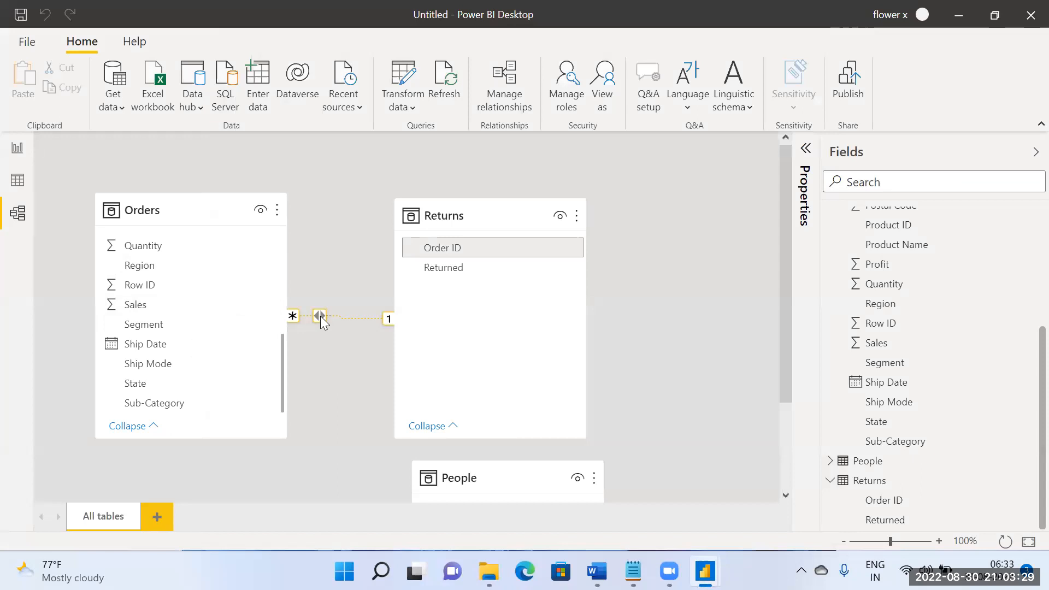
# Step: Check the inactive Orders–Returns relationship's settings without changing them and compare the model with both tables on the report page
pyautogui.doubleClick(324, 324)
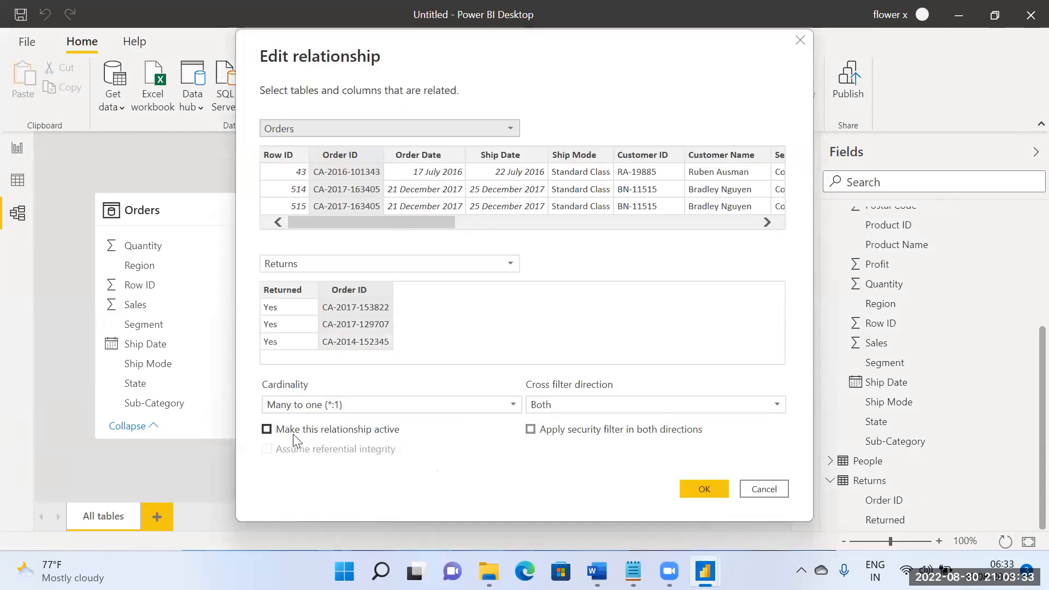
pyautogui.click(704, 489)
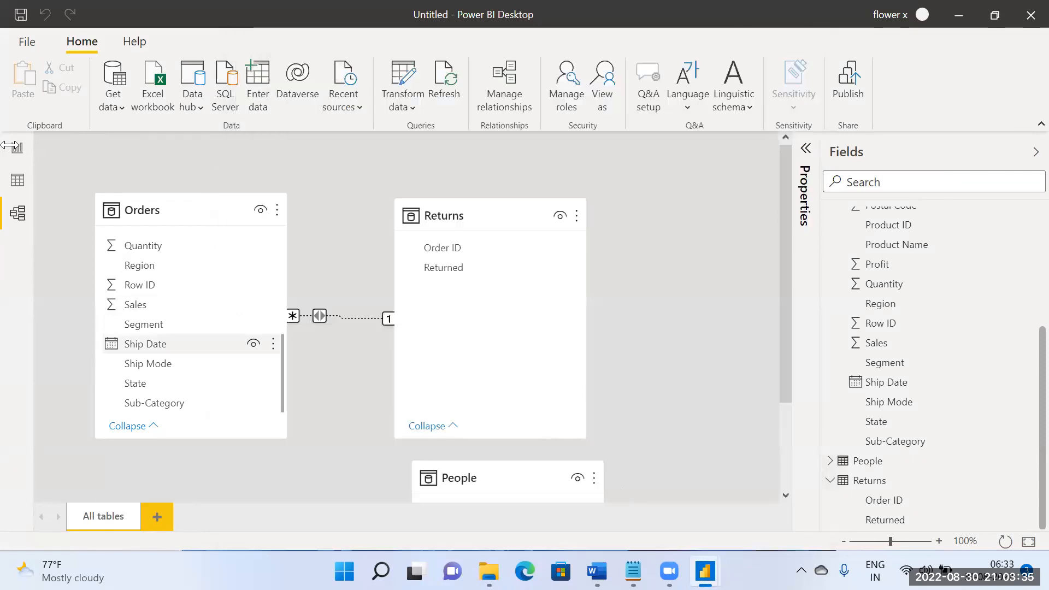
pyautogui.click(18, 147)
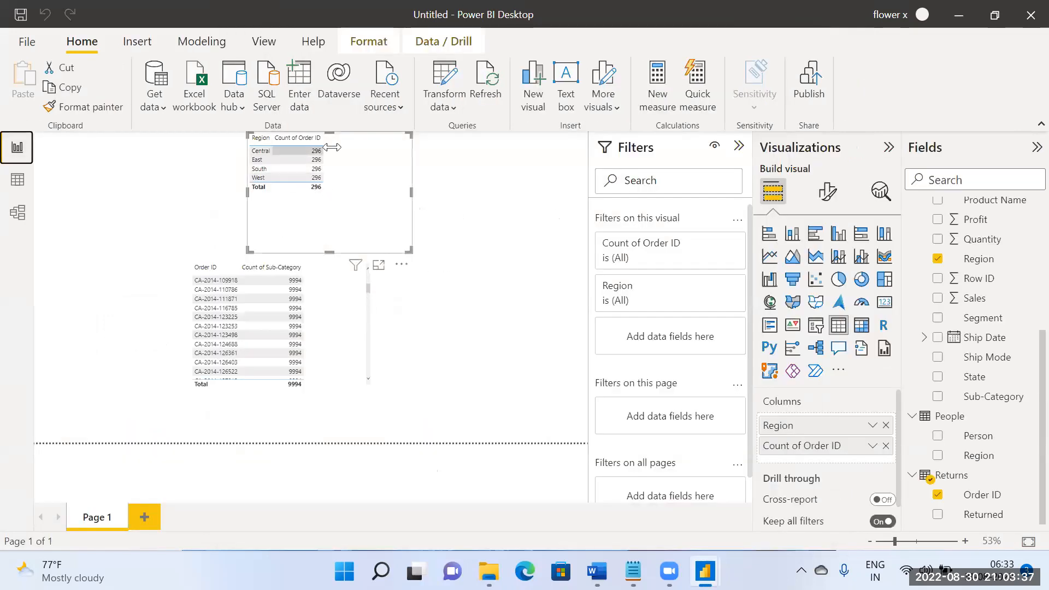
pyautogui.click(11, 208)
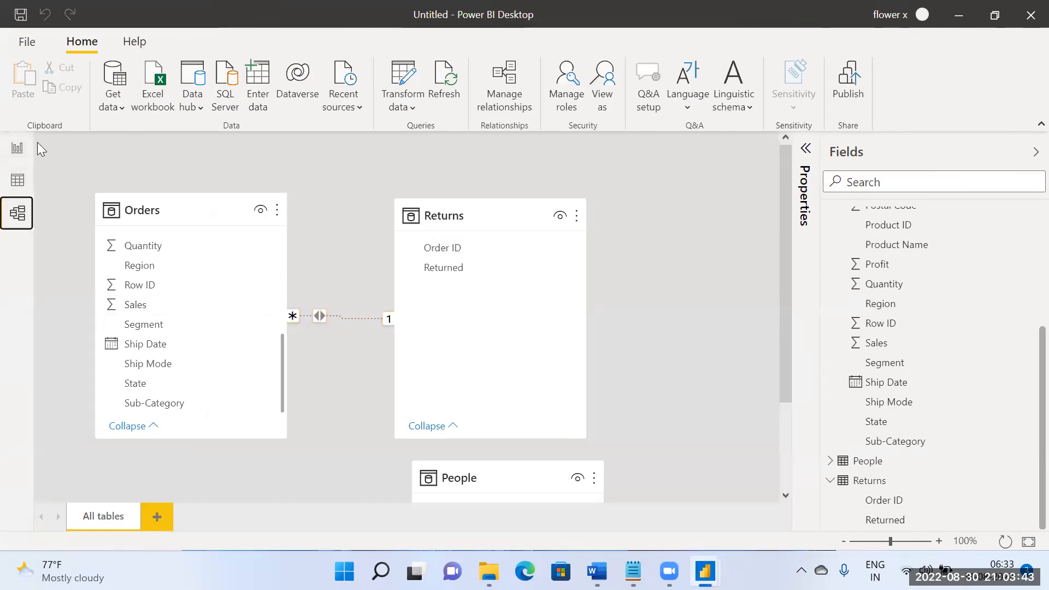
pyautogui.click(10, 138)
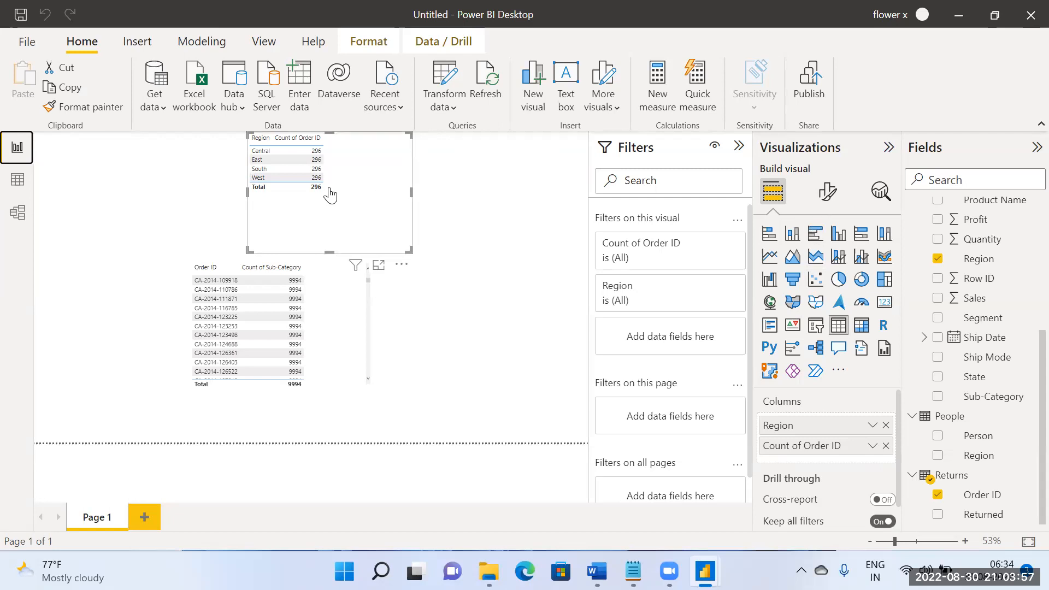
pyautogui.click(17, 212)
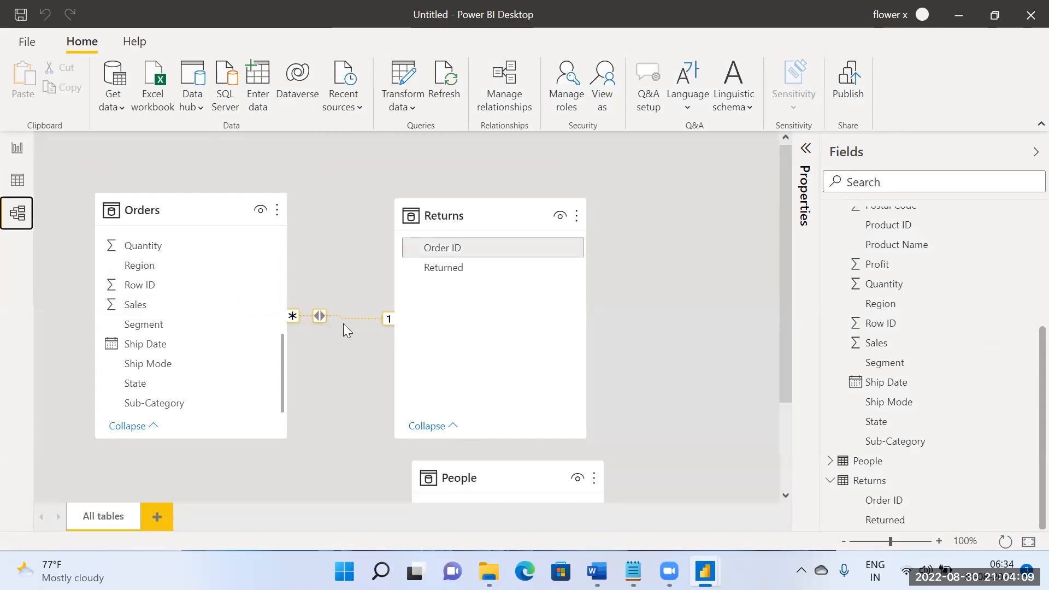
pyautogui.click(16, 147)
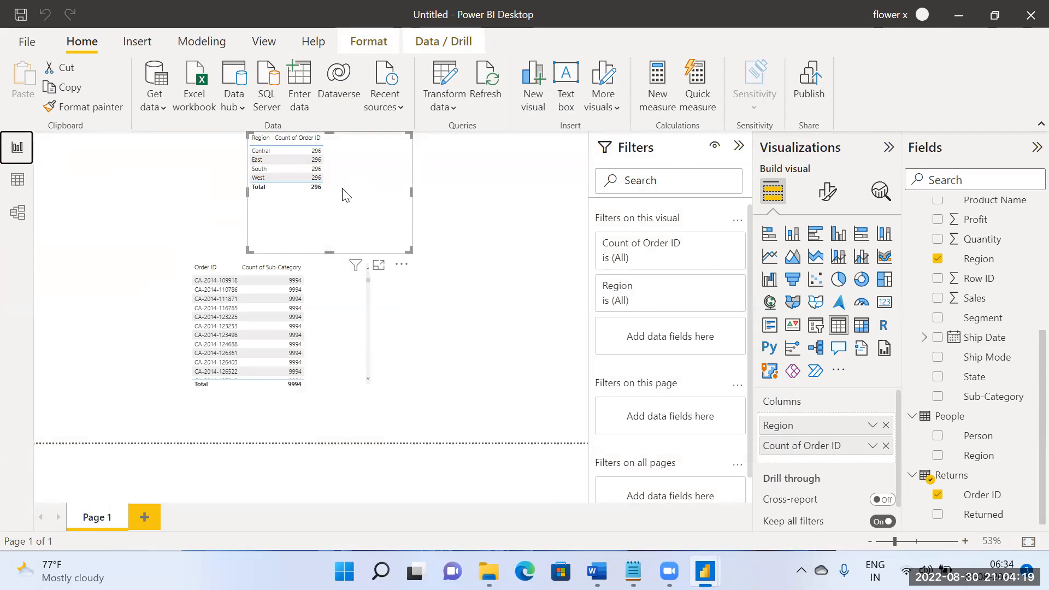
pyautogui.click(18, 212)
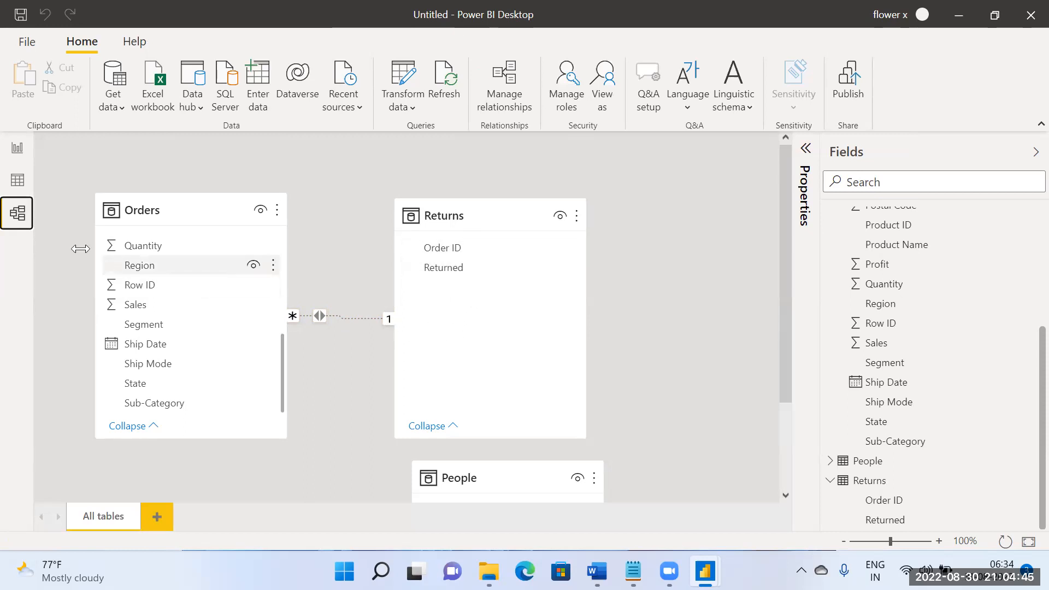
# Step: Examine the options available for the Orders table in the report's field list, leaving the table as it is
pyautogui.click(17, 149)
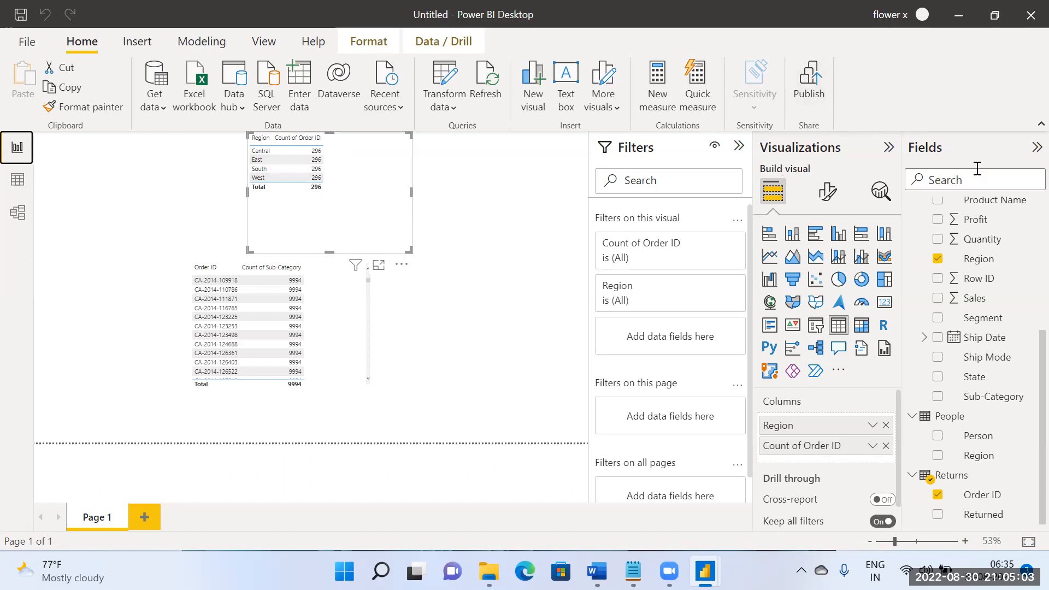
pyautogui.scroll(3, 1010, 280)
pyautogui.scroll(1, 1009, 279)
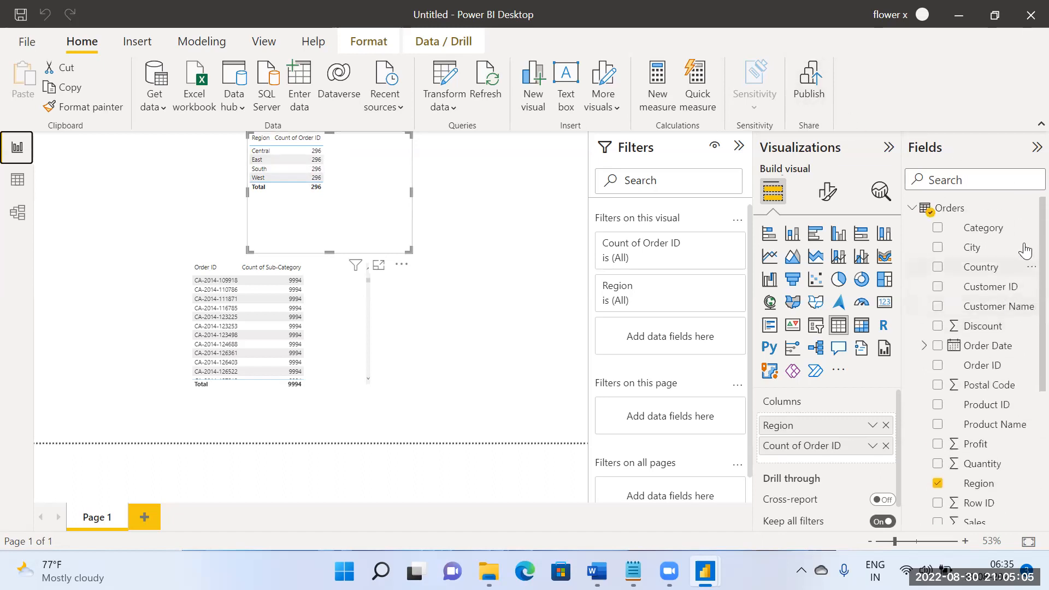
pyautogui.click(1030, 207)
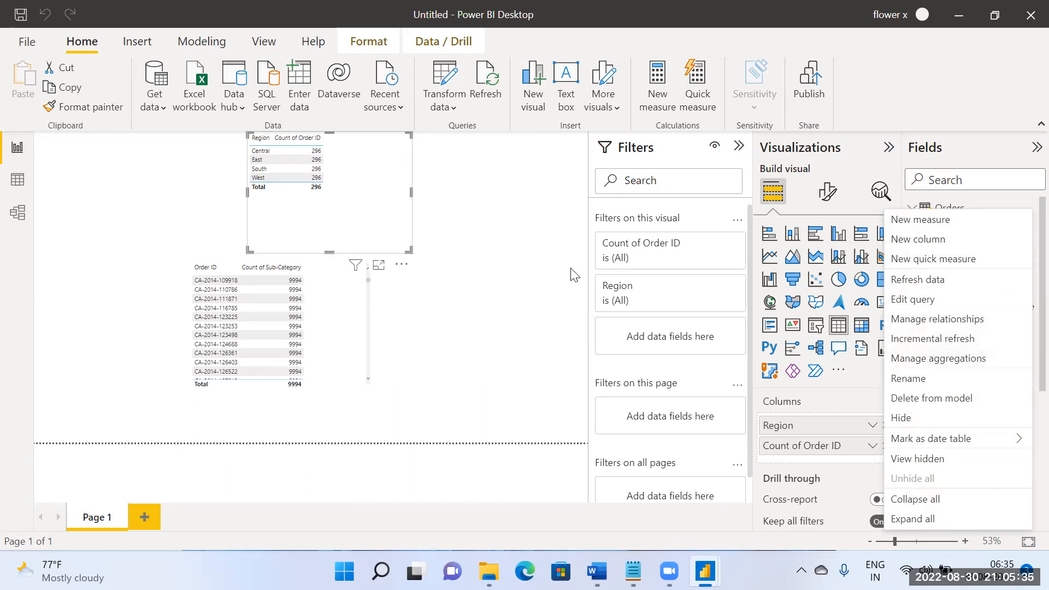
pyautogui.click(295, 179)
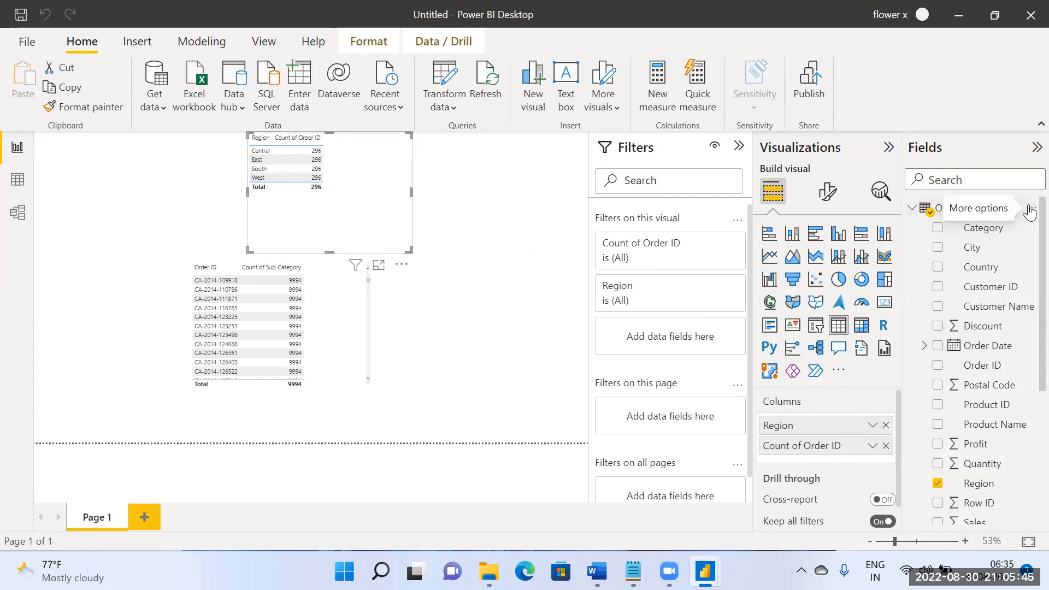
pyautogui.click(1031, 207)
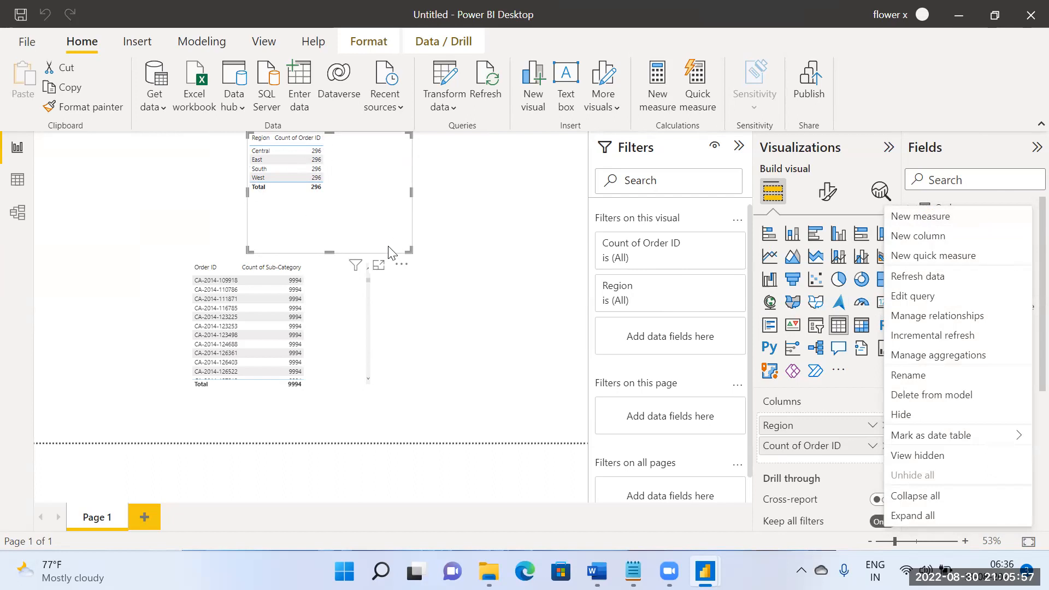
pyautogui.click(50, 249)
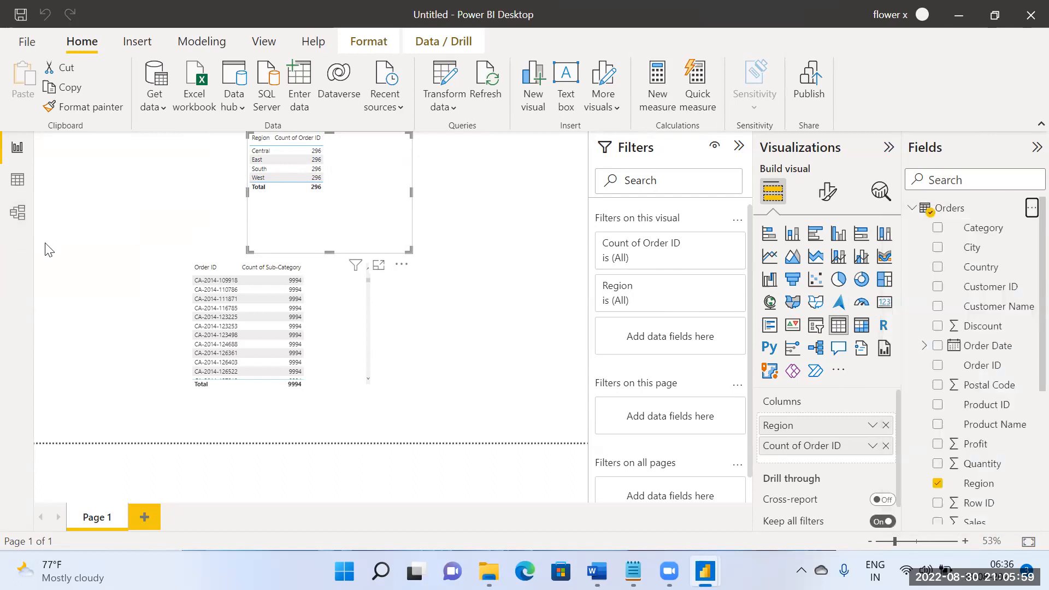
# Step: Make the many-to-one Orders–Returns relationship active and check both tables on the report page before returning to the model
pyautogui.click(18, 212)
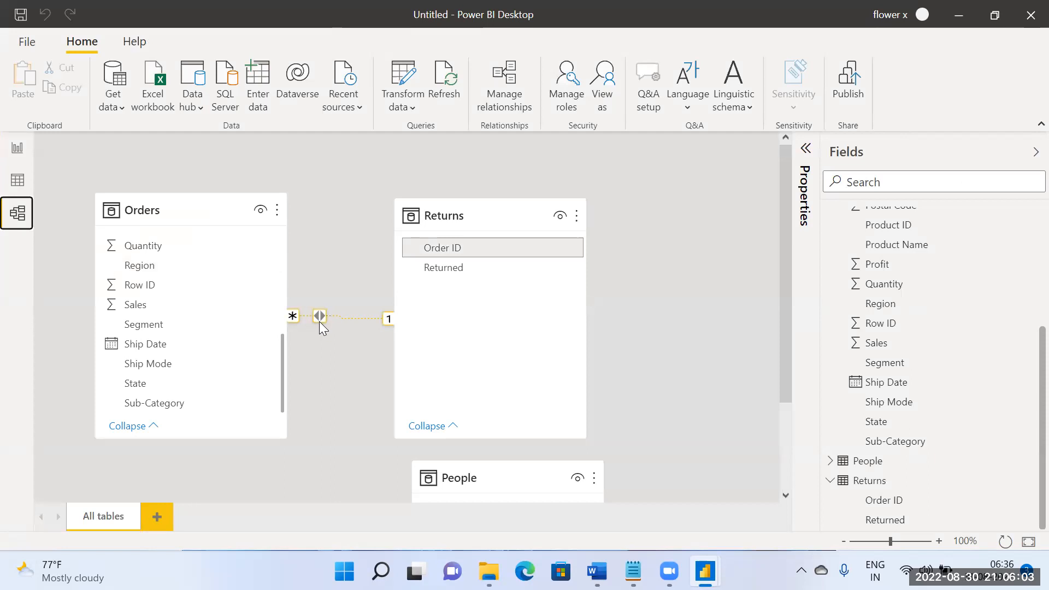
pyautogui.click(17, 147)
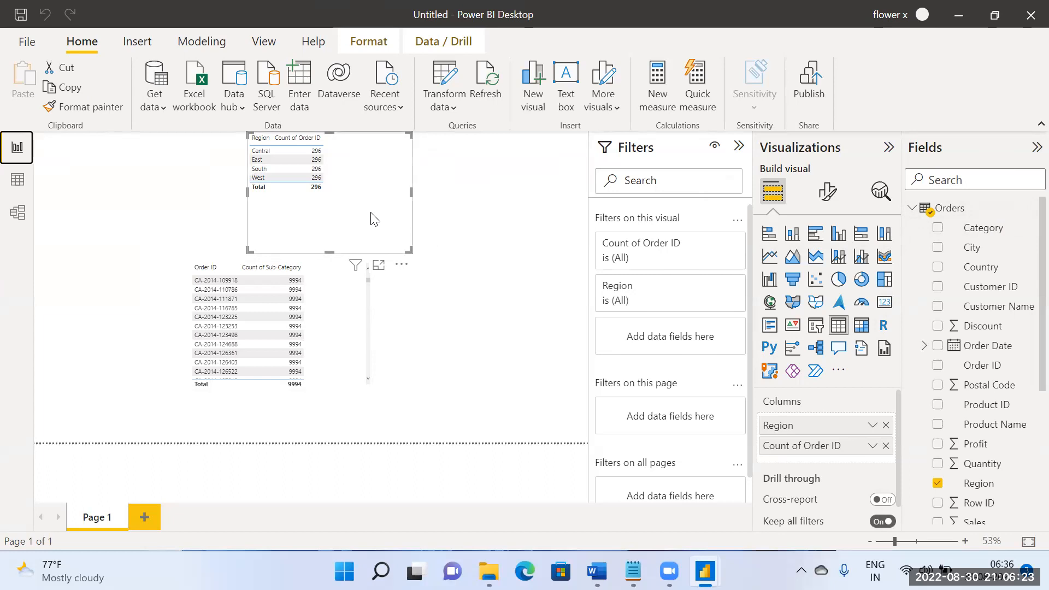
pyautogui.click(16, 210)
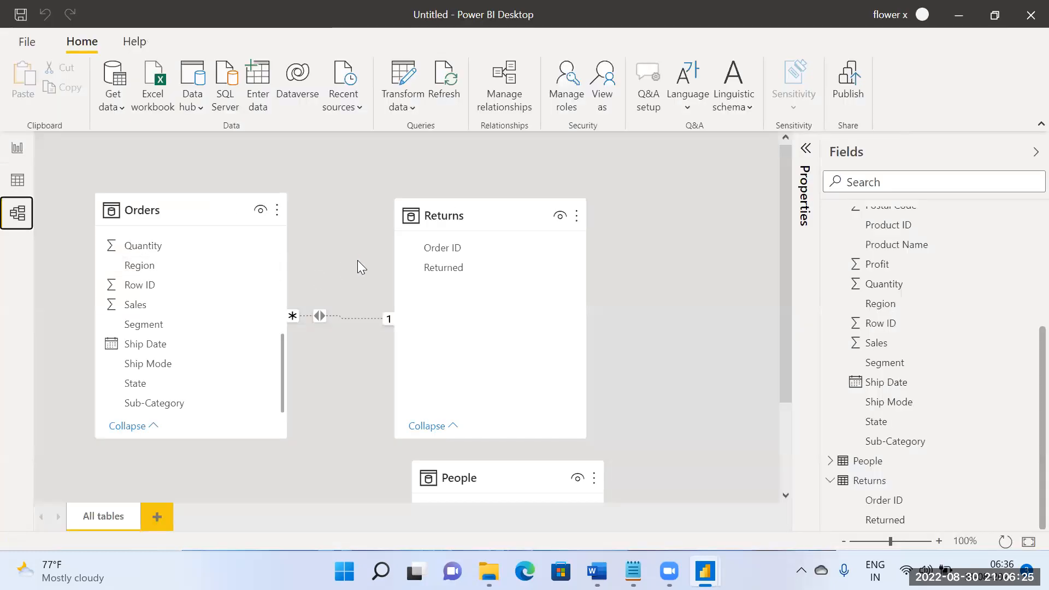
pyautogui.doubleClick(323, 319)
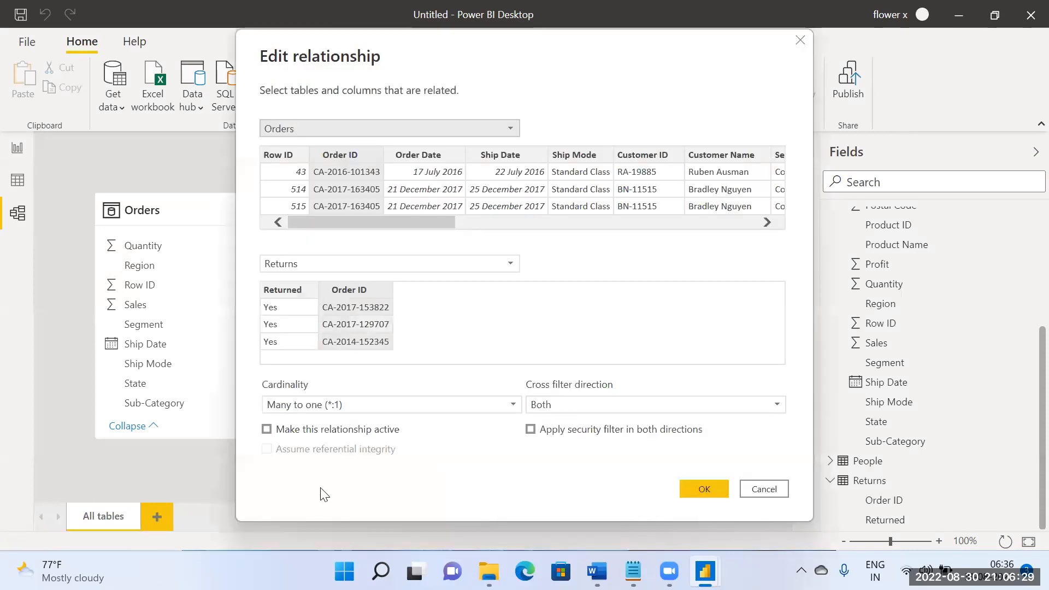
pyautogui.click(266, 429)
pyautogui.click(701, 489)
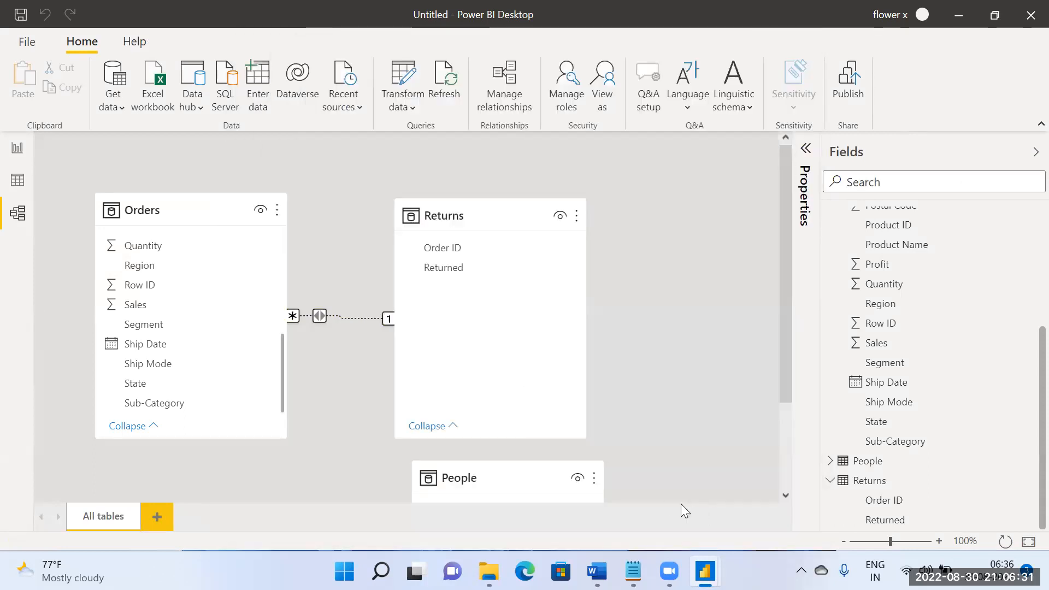
pyautogui.click(18, 148)
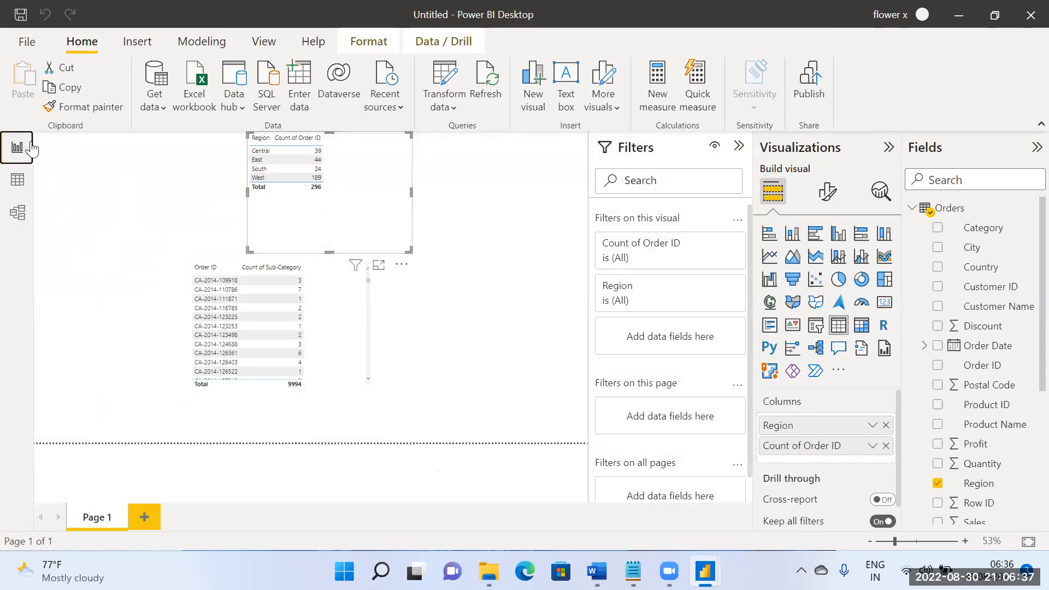
pyautogui.click(17, 212)
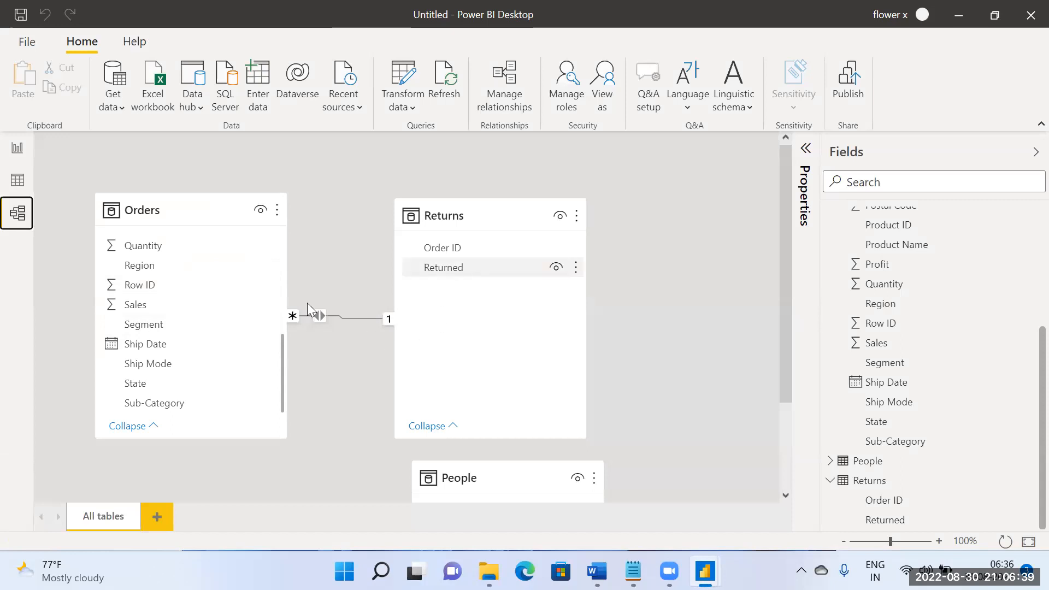
# Step: Recheck the cardinality, cross filter direction and active setting of the relationship between Orders and Returns
pyautogui.click(513, 380)
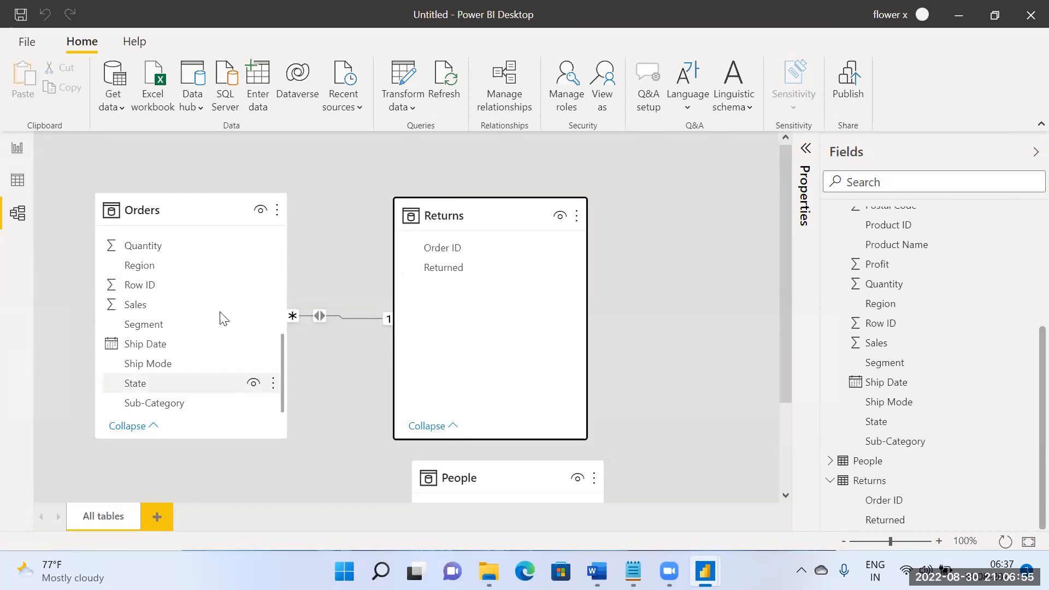
pyautogui.doubleClick(319, 319)
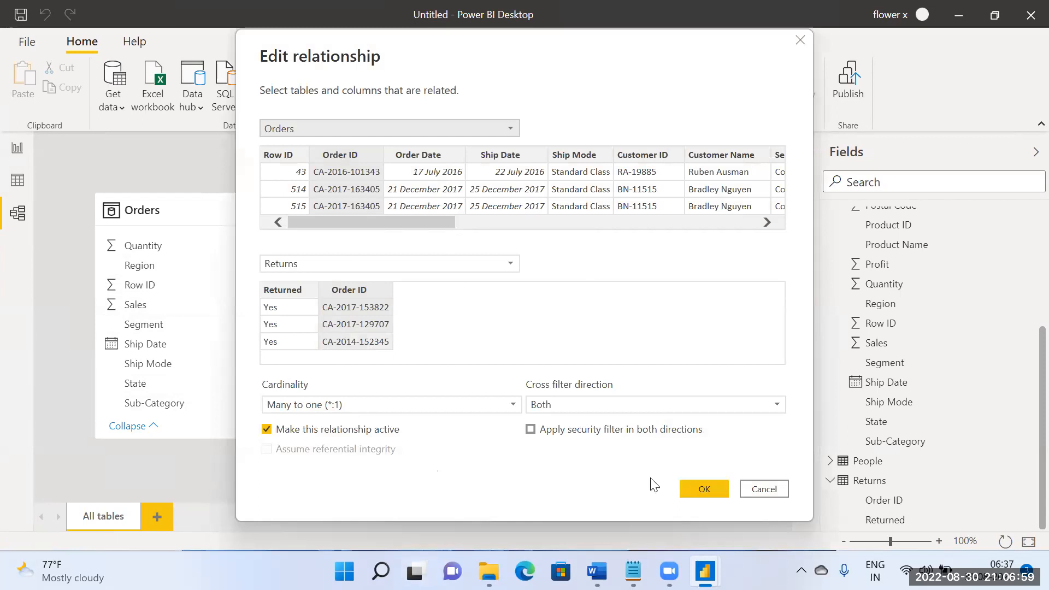
pyautogui.click(703, 494)
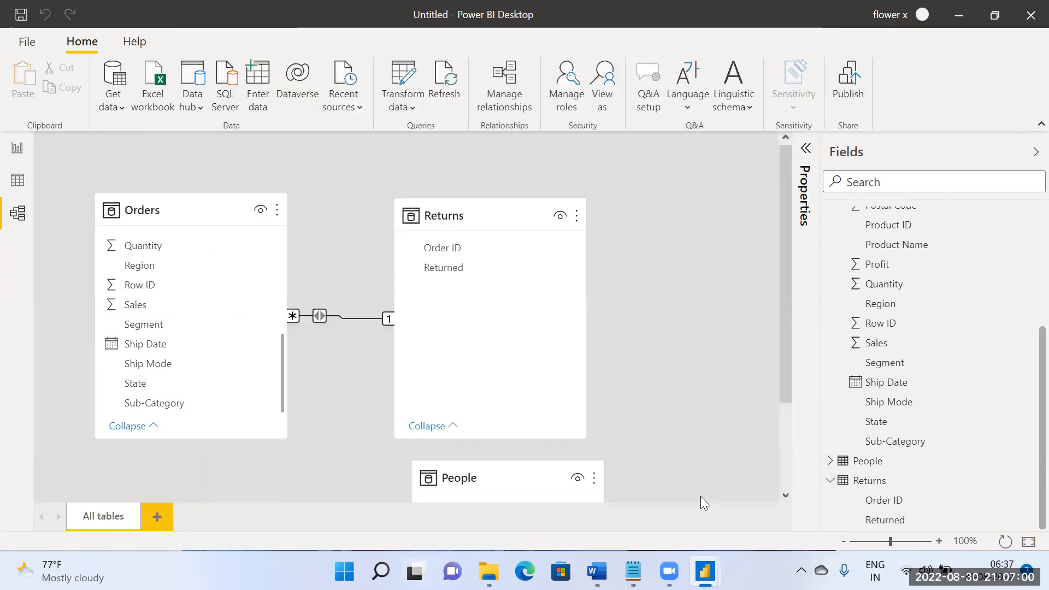
# Step: Relate Returns' Order ID to Orders' Row ID as a second relationship, and slightly shorten the Region table on the report page
pyautogui.click(453, 250)
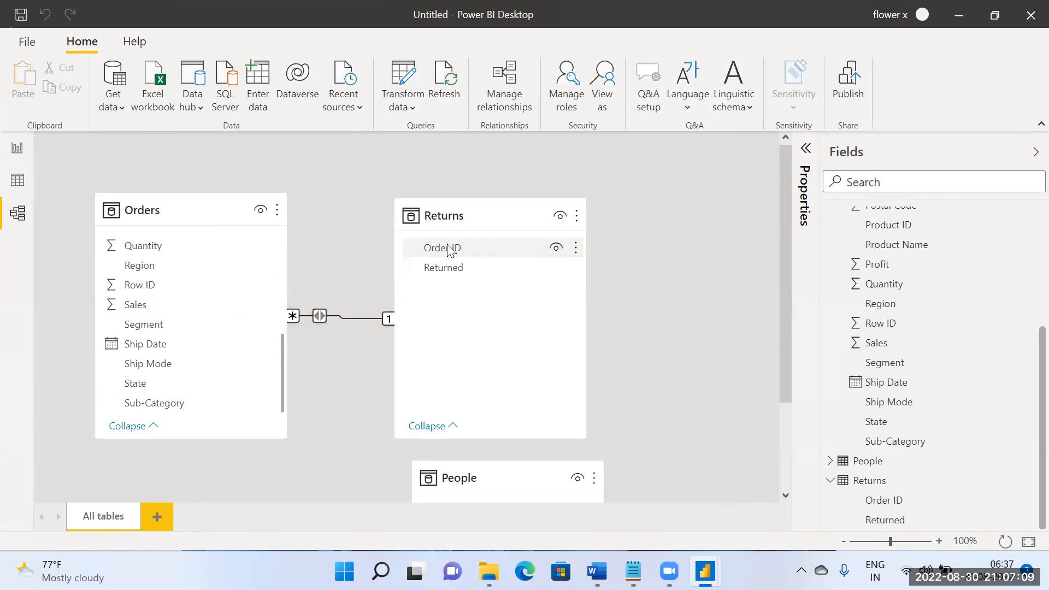
pyautogui.moveTo(454, 248); pyautogui.dragTo(235, 289)
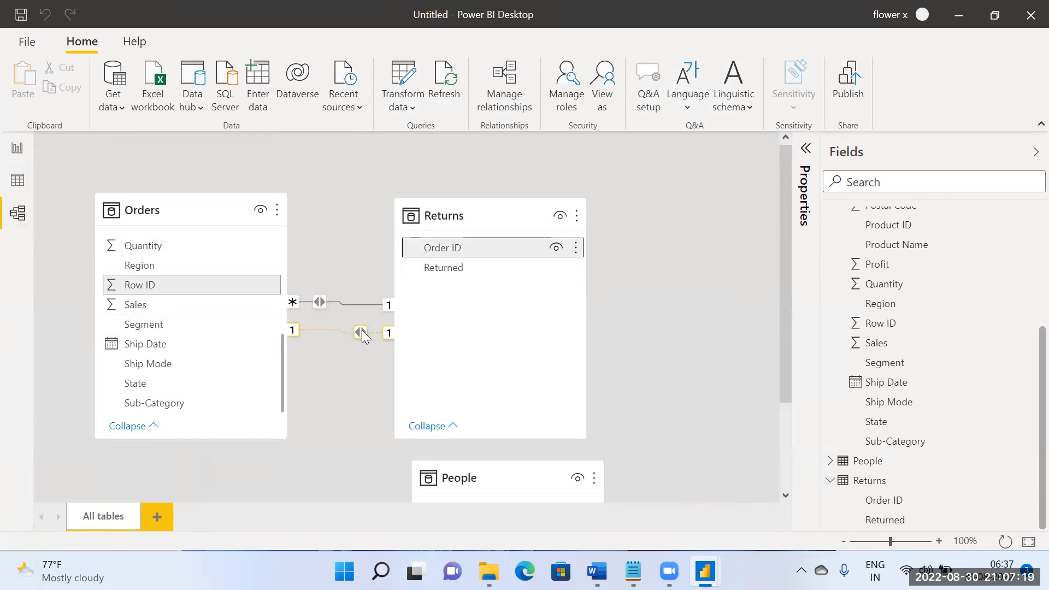
pyautogui.click(19, 151)
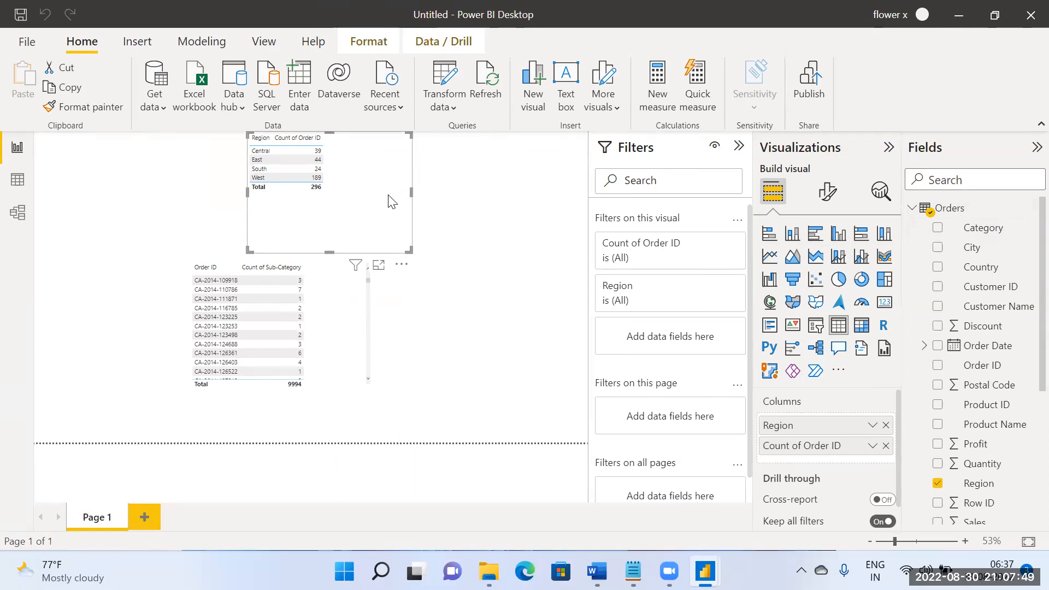
pyautogui.moveTo(330, 251); pyautogui.dragTo(330, 233)
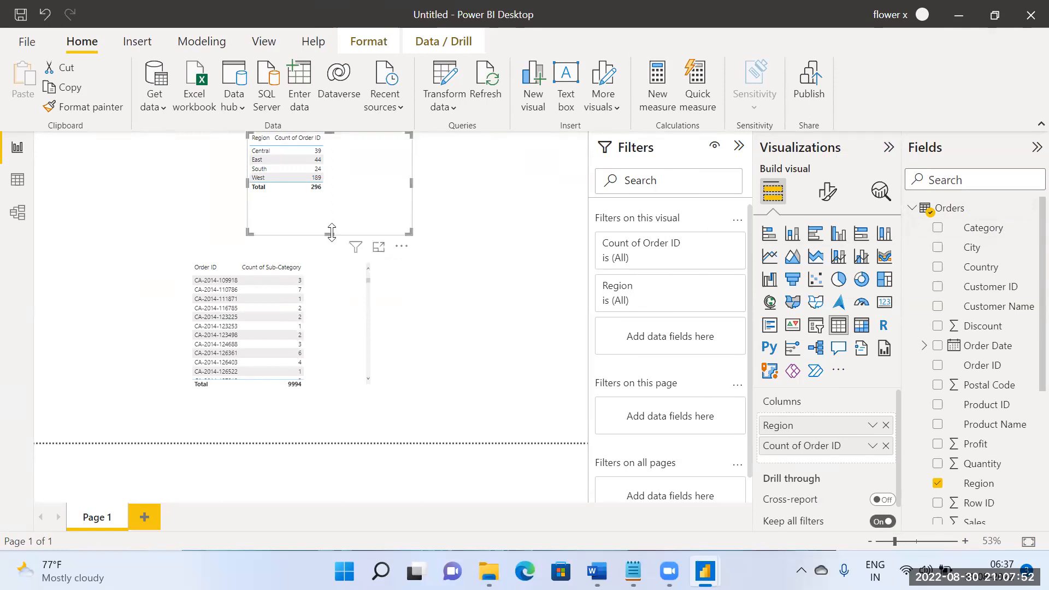
# Step: Delete the active many-to-one relationship between Orders and Returns from the model
pyautogui.click(29, 211)
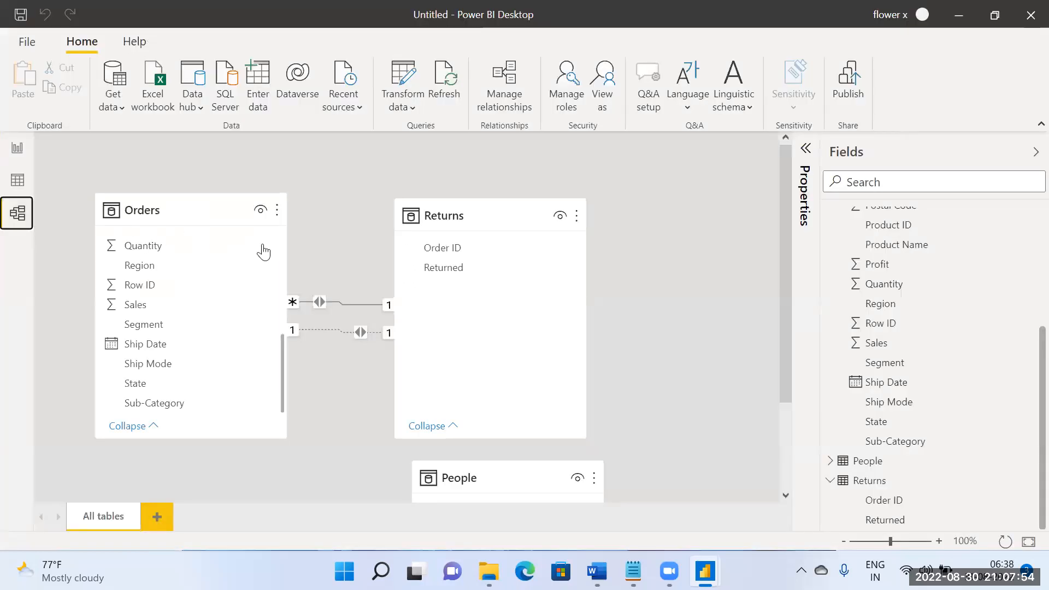
pyautogui.rightClick(322, 302)
pyautogui.click(351, 311)
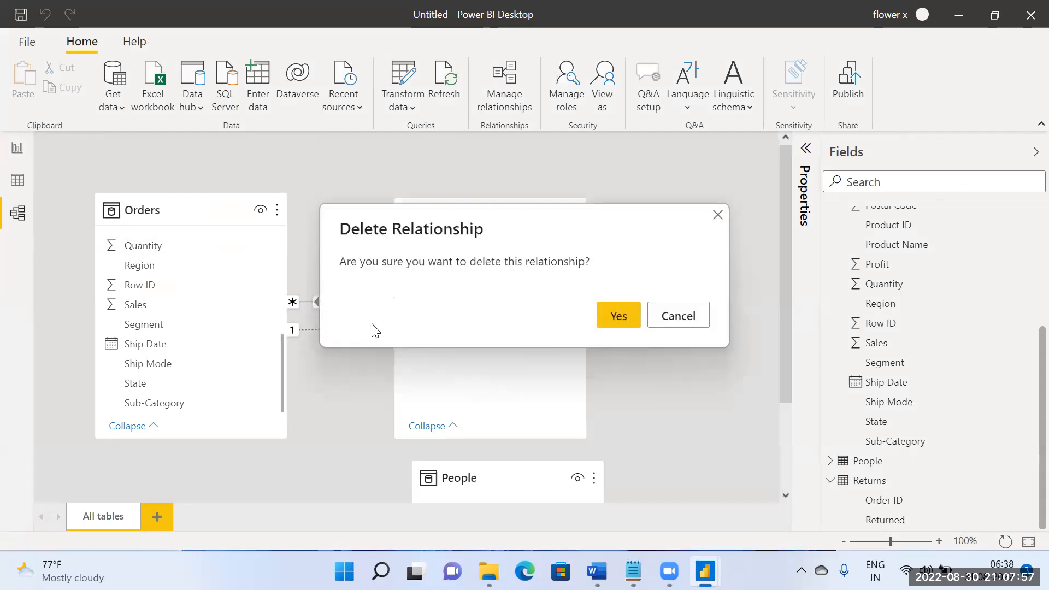
pyautogui.click(613, 325)
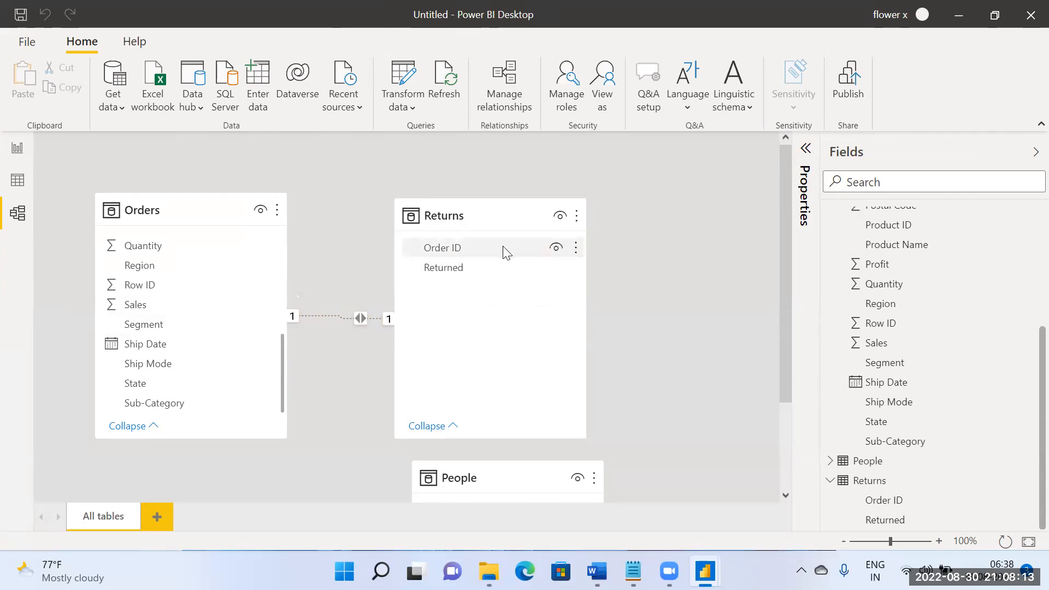
# Step: Delete the remaining inactive one-to-one relationship between Orders and Returns
pyautogui.scroll(-2, 504, 253)
pyautogui.scroll(2, 503, 251)
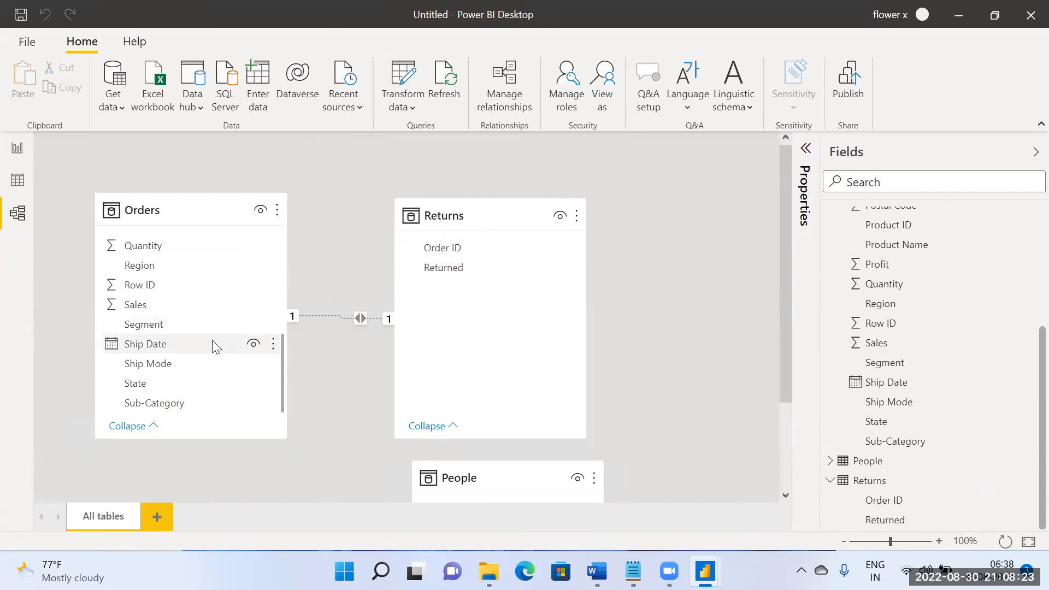
pyautogui.click(465, 221)
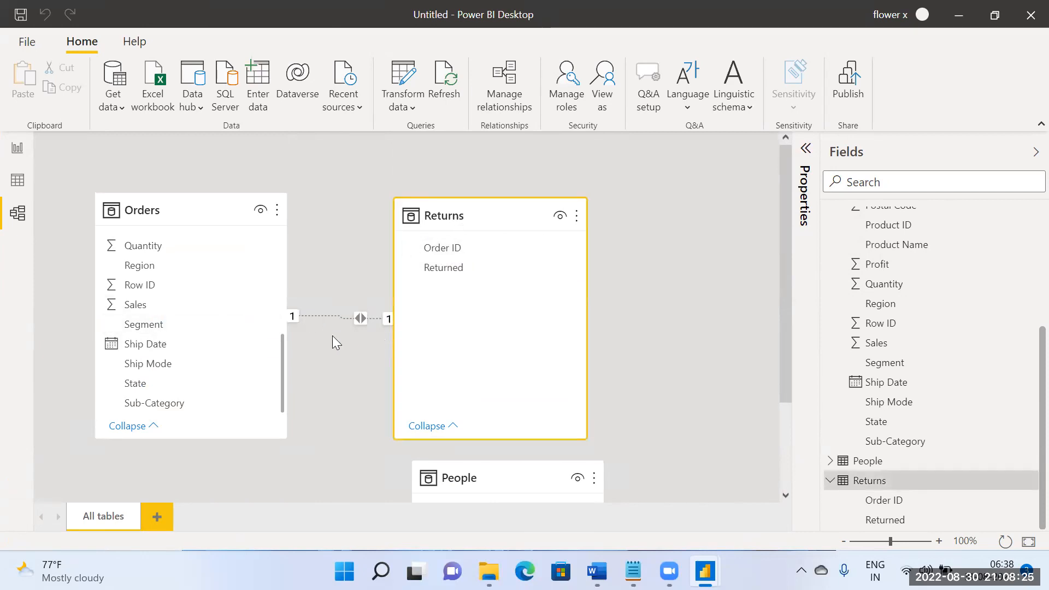
pyautogui.rightClick(359, 317)
pyautogui.click(415, 328)
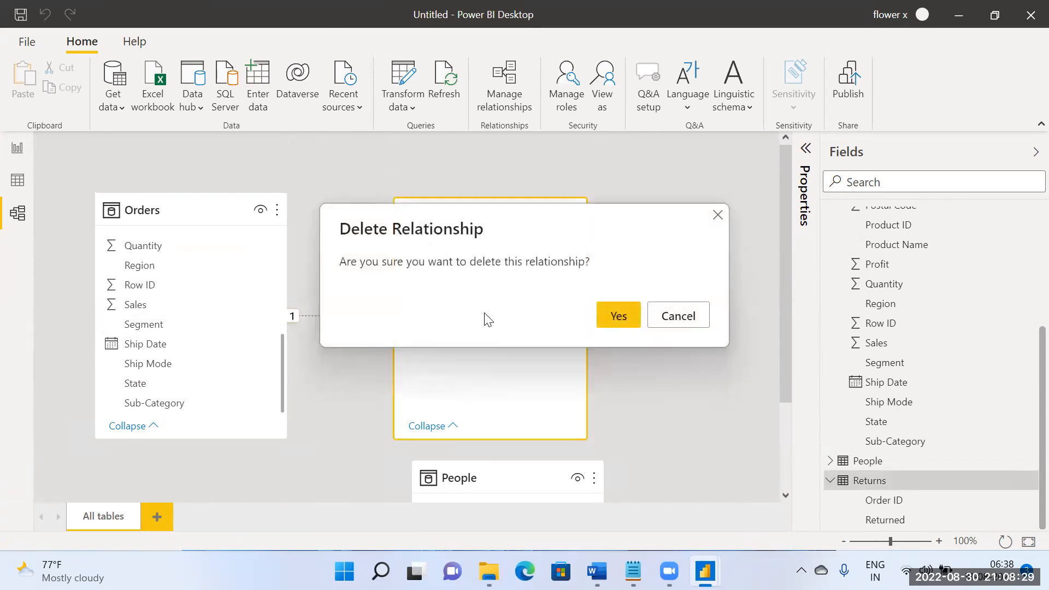
pyautogui.click(629, 318)
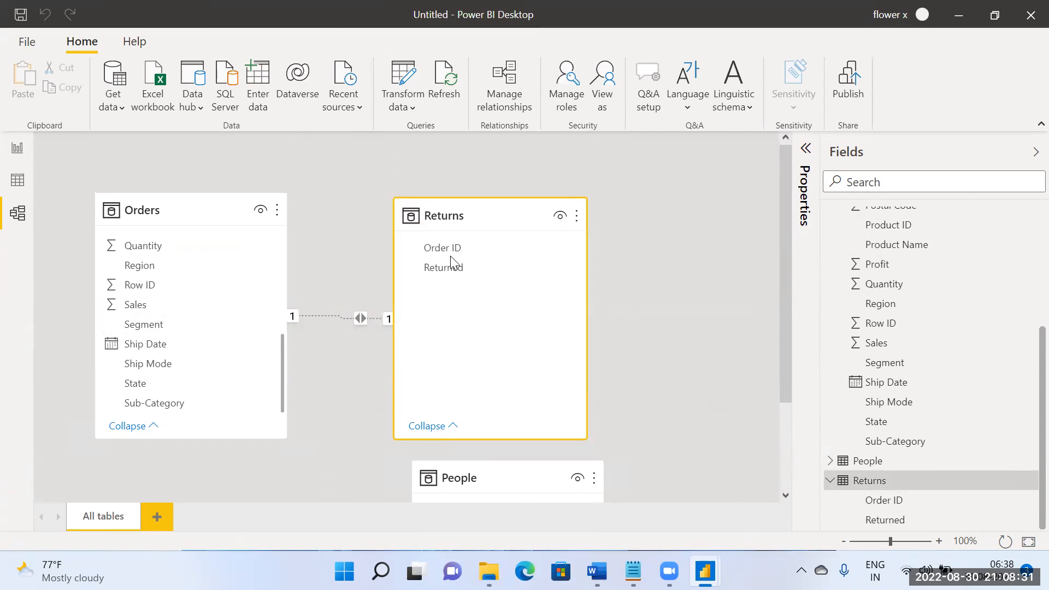
pyautogui.moveTo(460, 248); pyautogui.dragTo(438, 186)
pyautogui.scroll(3, 231, 303)
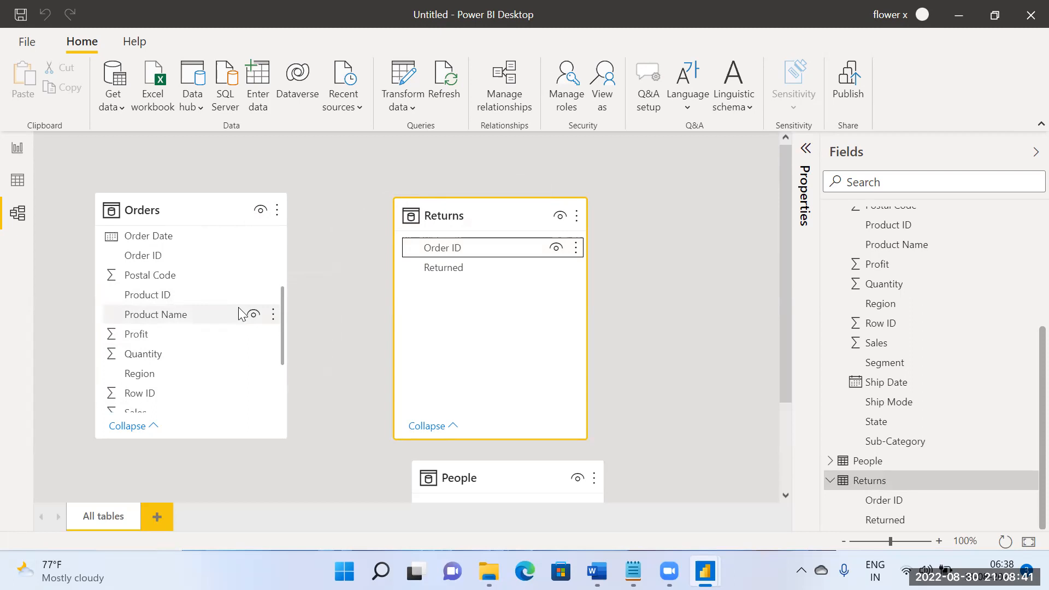
pyautogui.rightClick(471, 249)
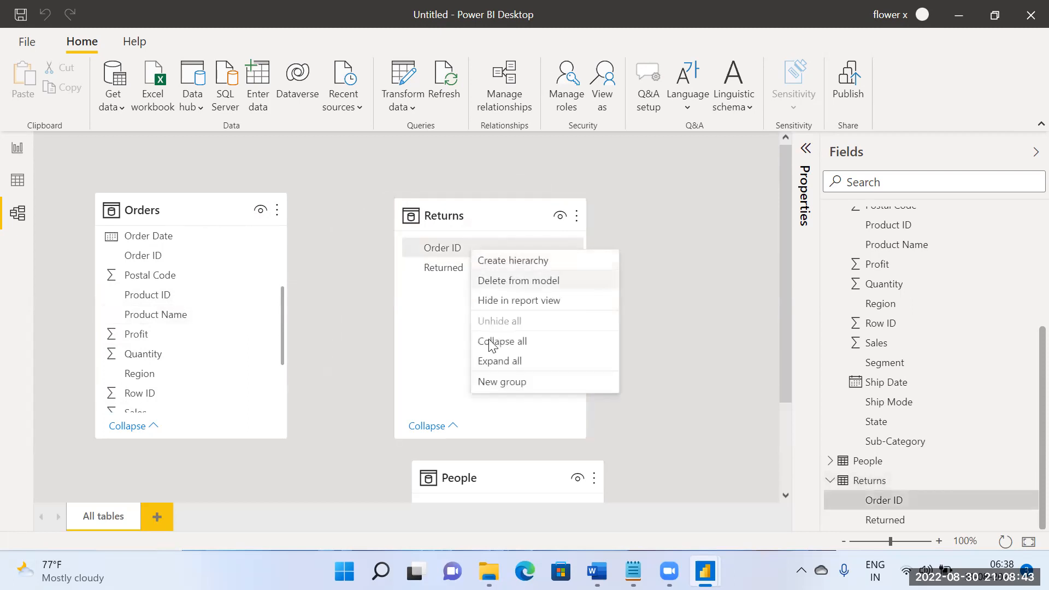
pyautogui.click(759, 345)
# Step: Rename the Order ID field of the Returns table to ID
pyautogui.scroll(1, 902, 385)
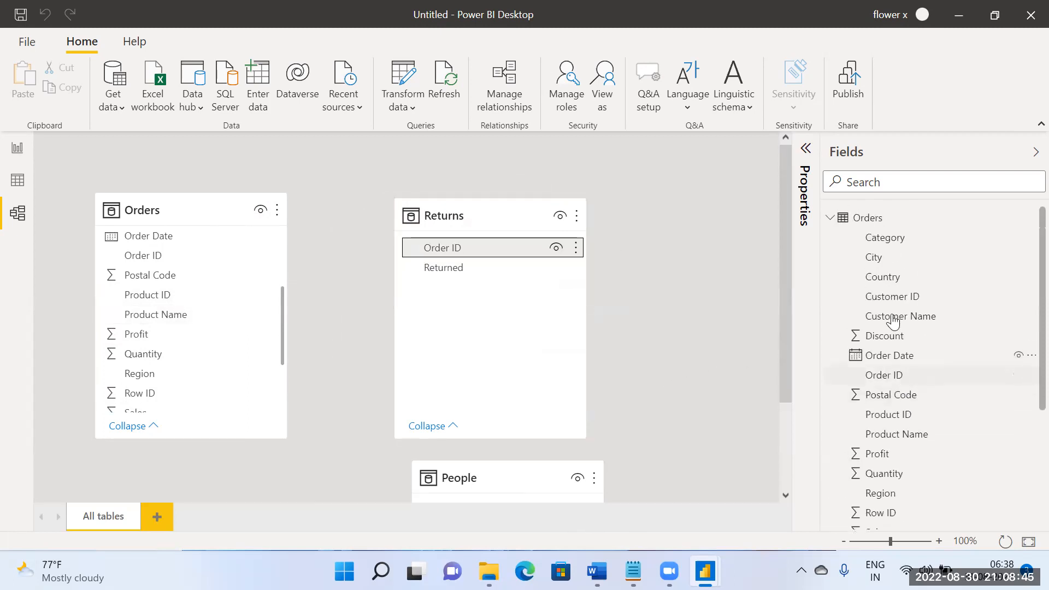
pyautogui.scroll(-3, 920, 334)
pyautogui.scroll(2, 916, 367)
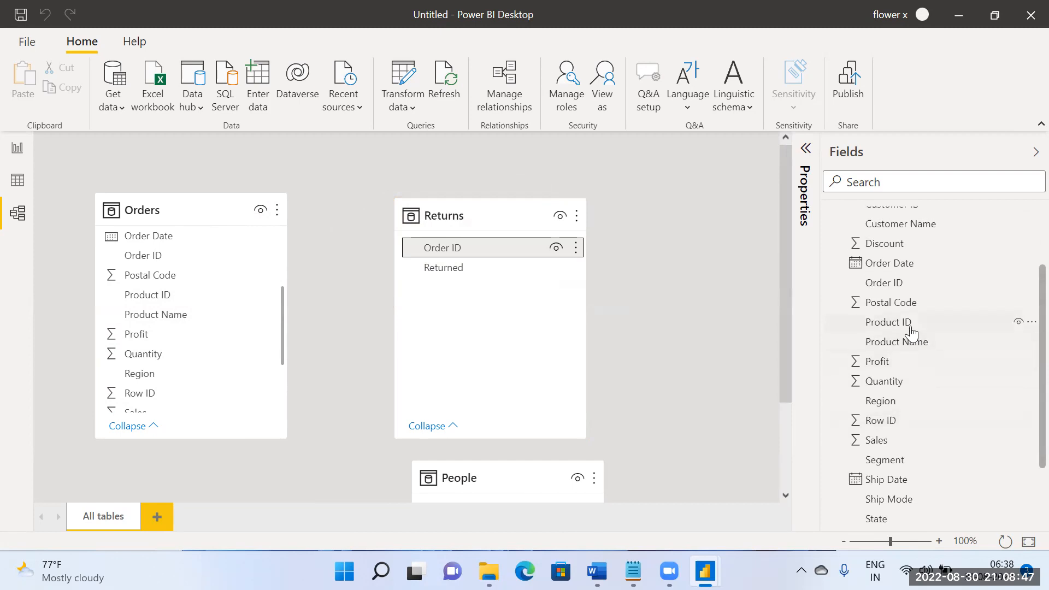
pyautogui.scroll(3, 917, 360)
pyautogui.scroll(-4, 919, 371)
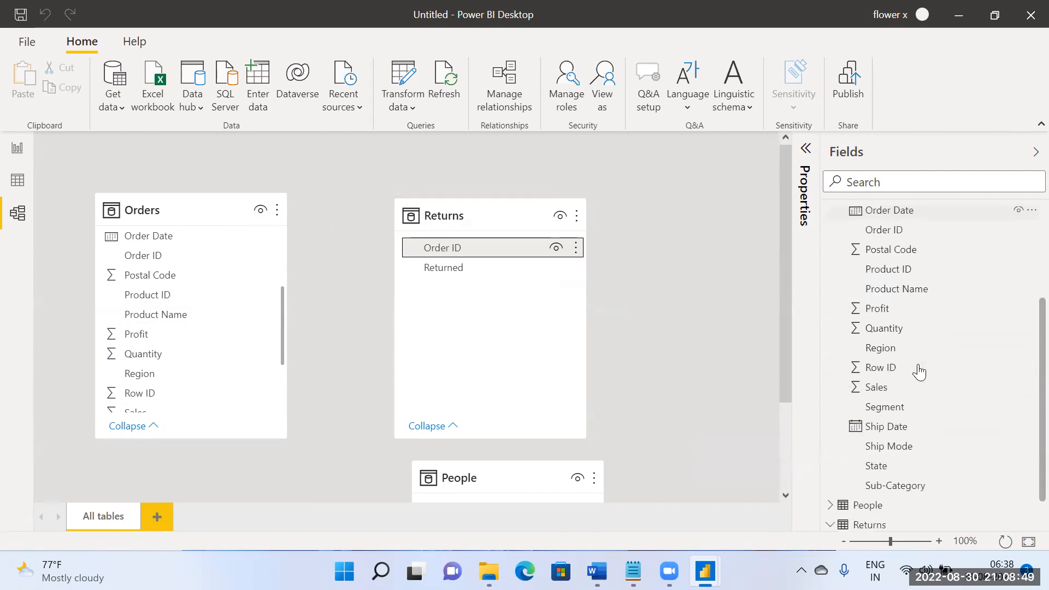
pyautogui.rightClick(913, 507)
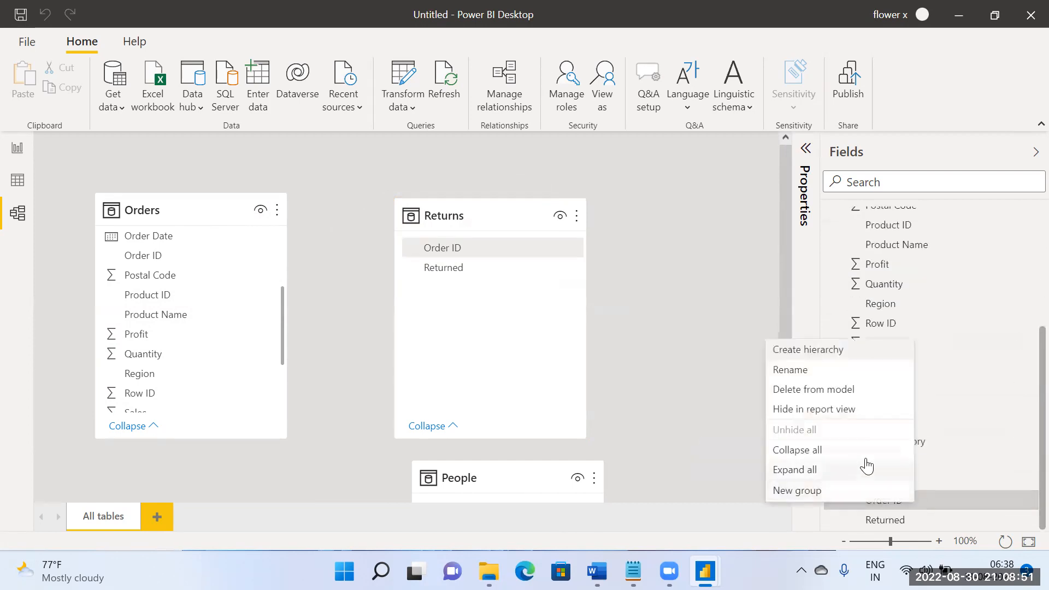
pyautogui.click(818, 371)
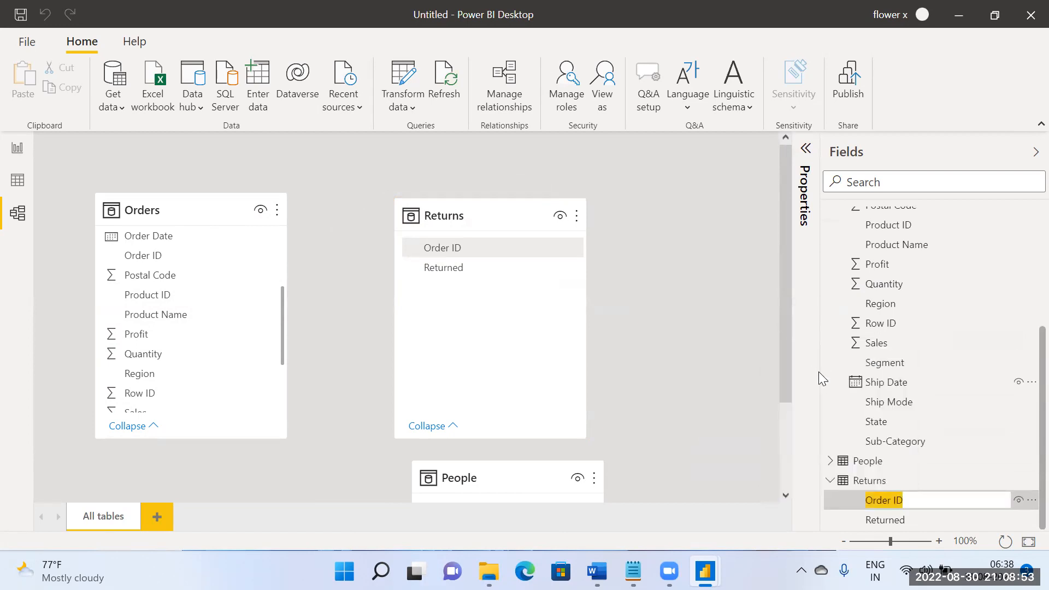
pyautogui.press('BackSpace')
pyautogui.write('ID')
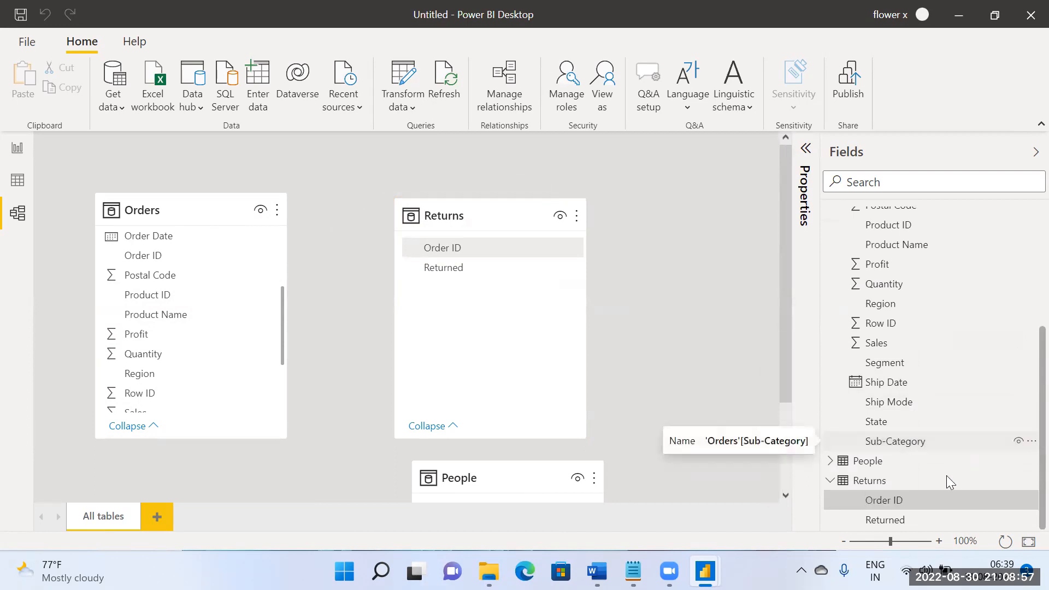
pyautogui.press('Return')
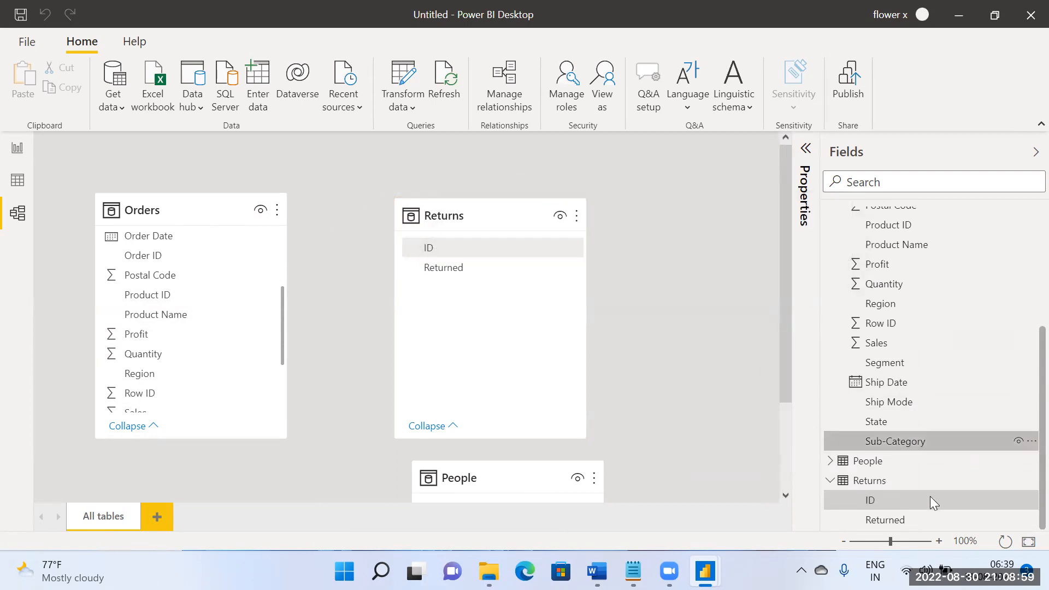
# Step: Relate Returns' ID to Orders' Order ID and review the new relationship's cardinality and cross filter settings
pyautogui.scroll(-1, 708, 369)
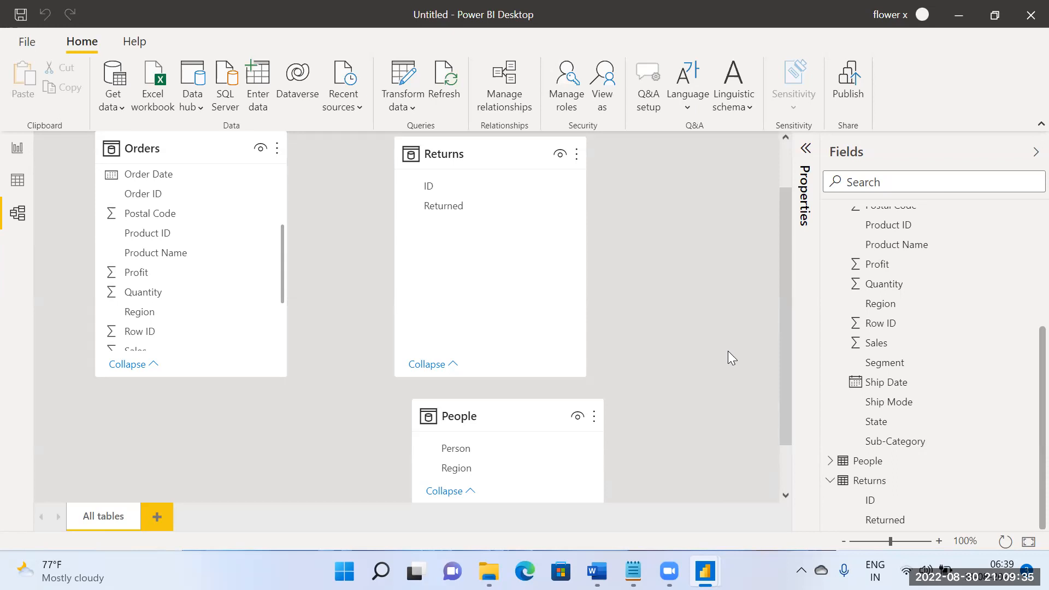
pyautogui.scroll(3, 189, 281)
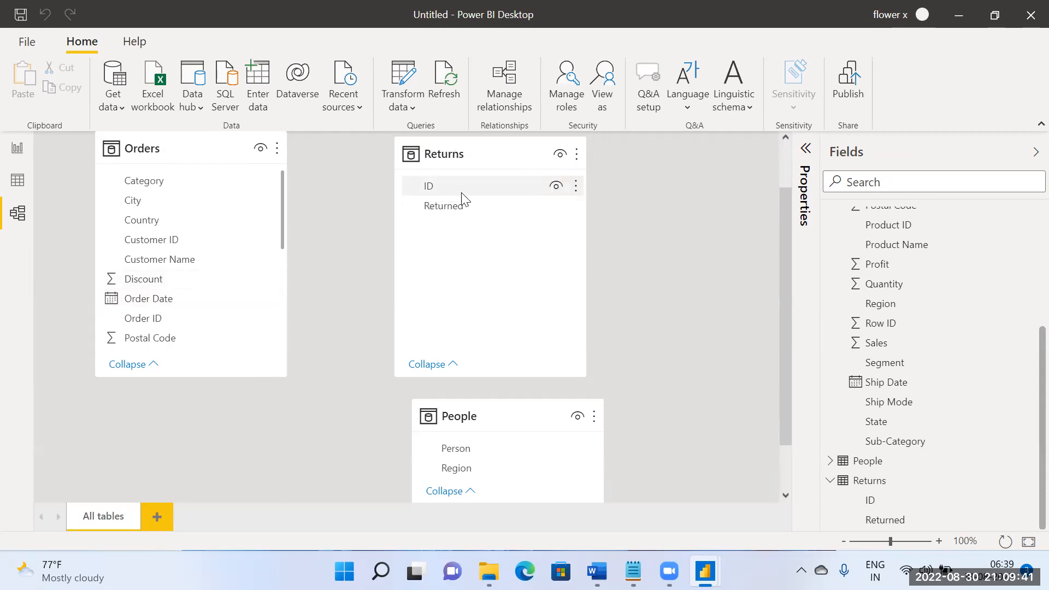
pyautogui.scroll(-1, 167, 271)
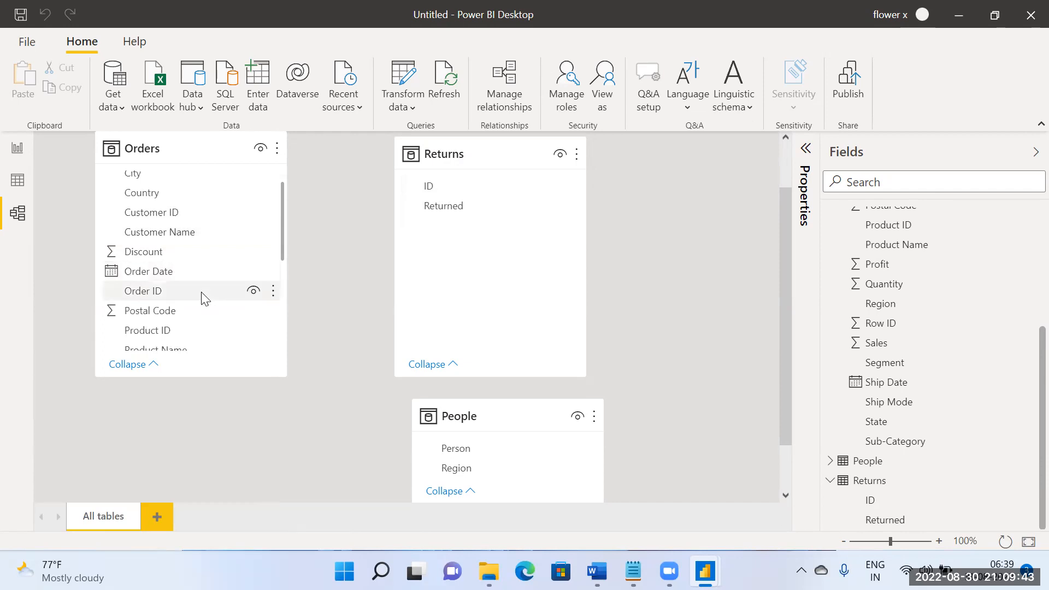
pyautogui.moveTo(428, 185); pyautogui.dragTo(194, 287)
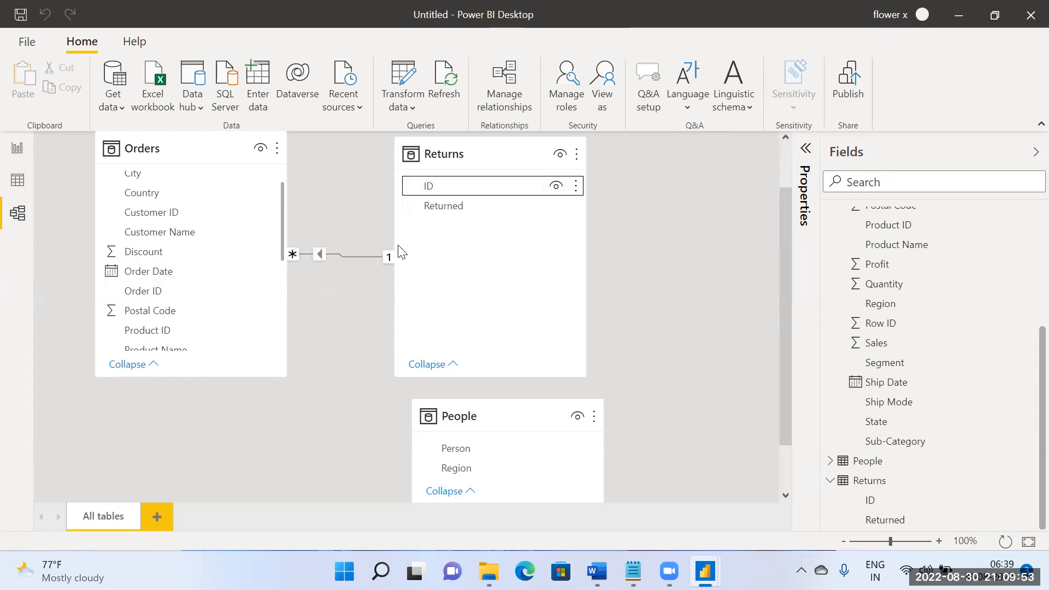
pyautogui.doubleClick(320, 255)
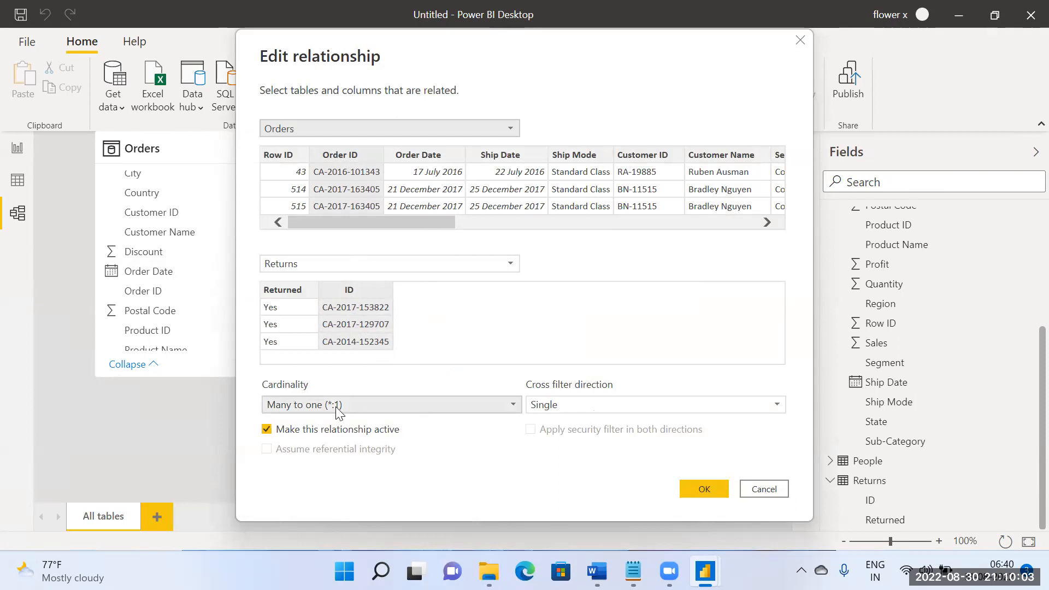
pyautogui.click(717, 494)
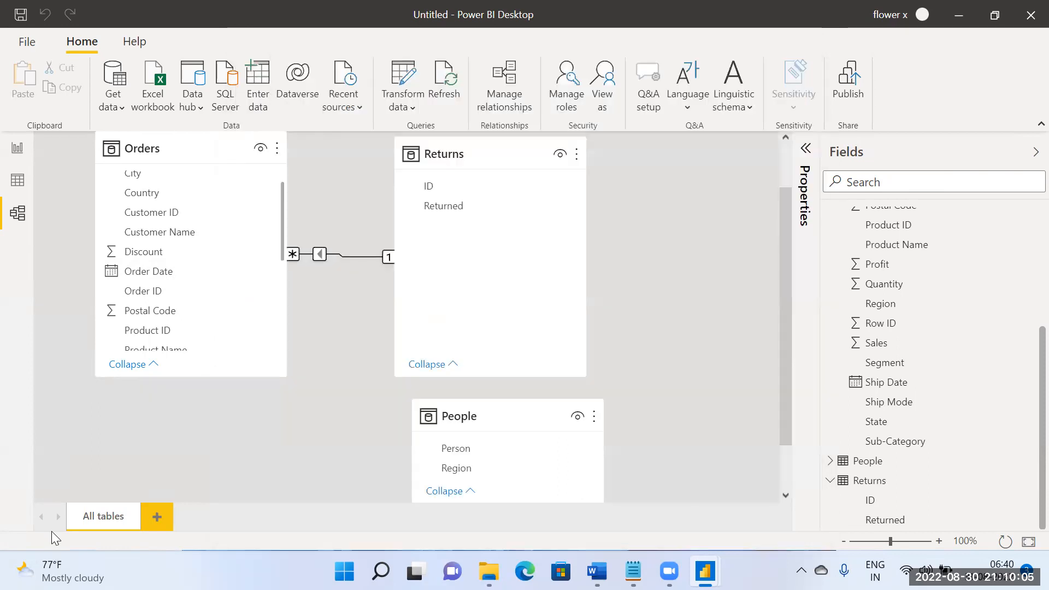
# Step: Clear the existing table visuals from the report page
pyautogui.click(15, 148)
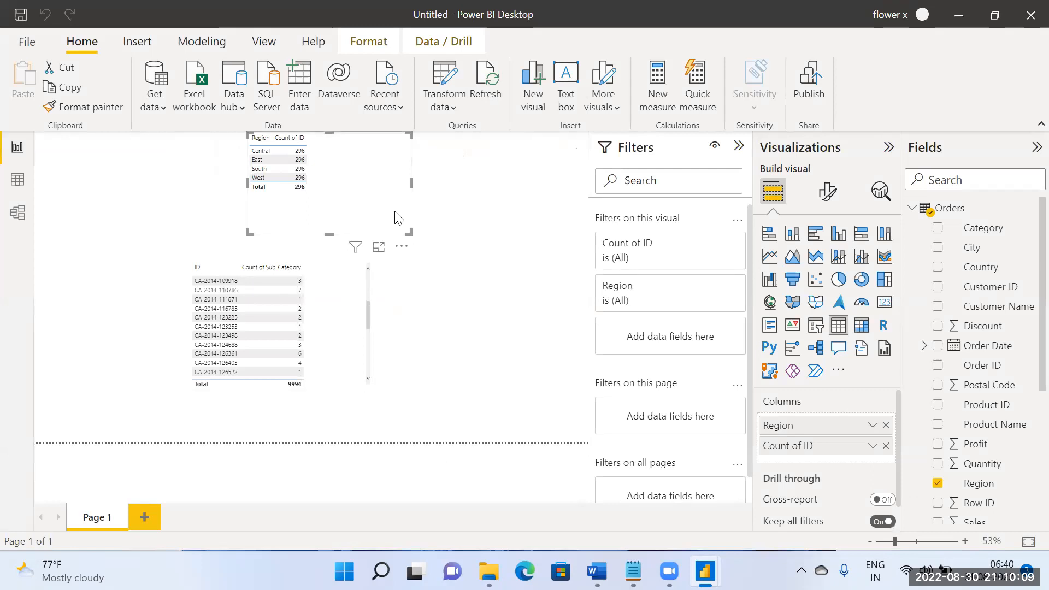
pyautogui.press('Delete')
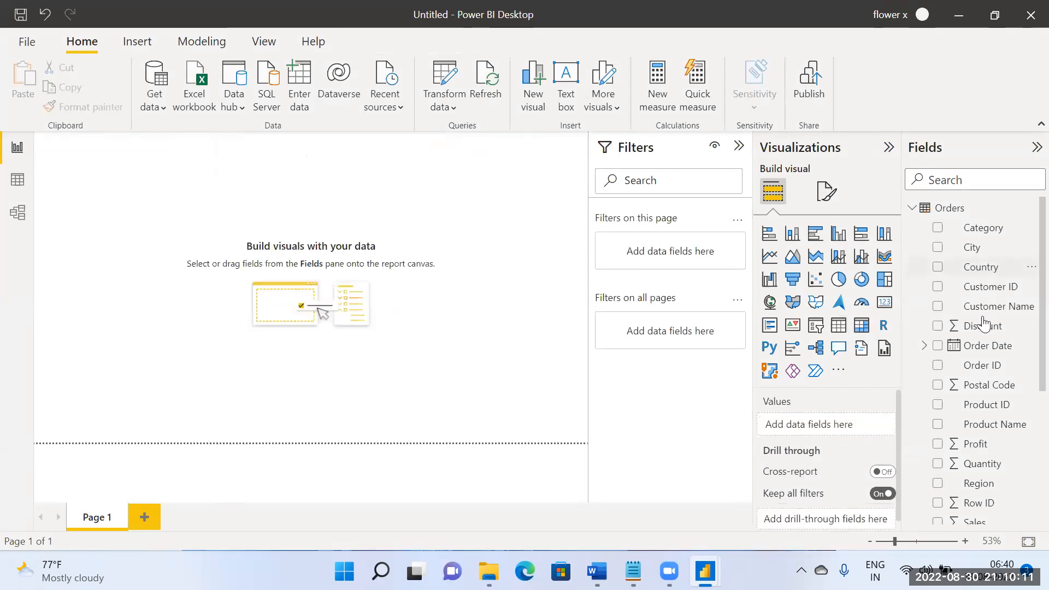
# Step: Try out an enlarged table of Returns' ID with the Count of Orders' Country, and delete it from the page
pyautogui.scroll(-2, 983, 331)
pyautogui.scroll(-3, 983, 330)
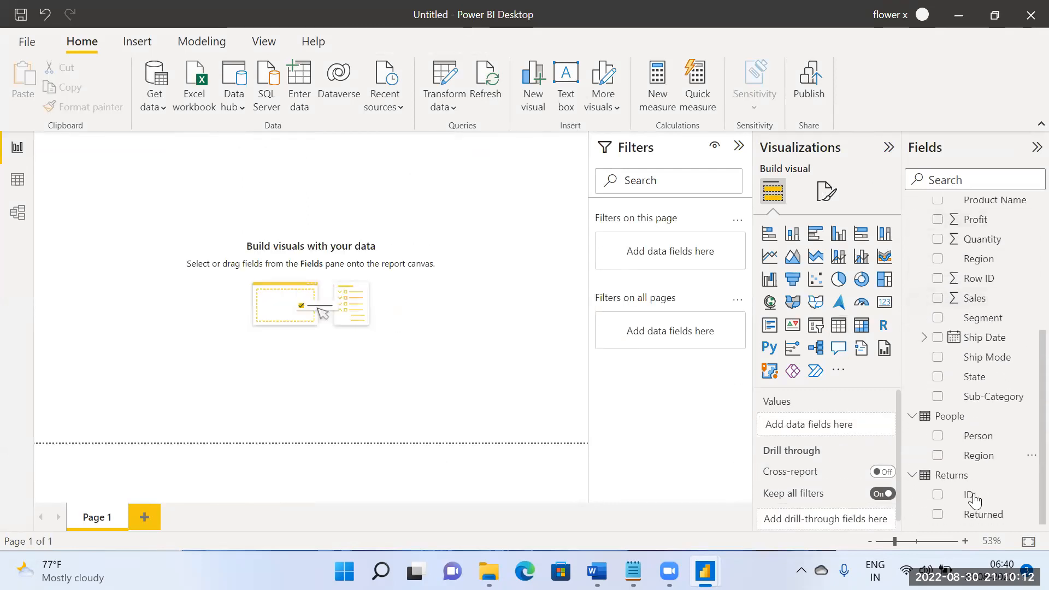
pyautogui.click(937, 494)
pyautogui.scroll(5, 966, 302)
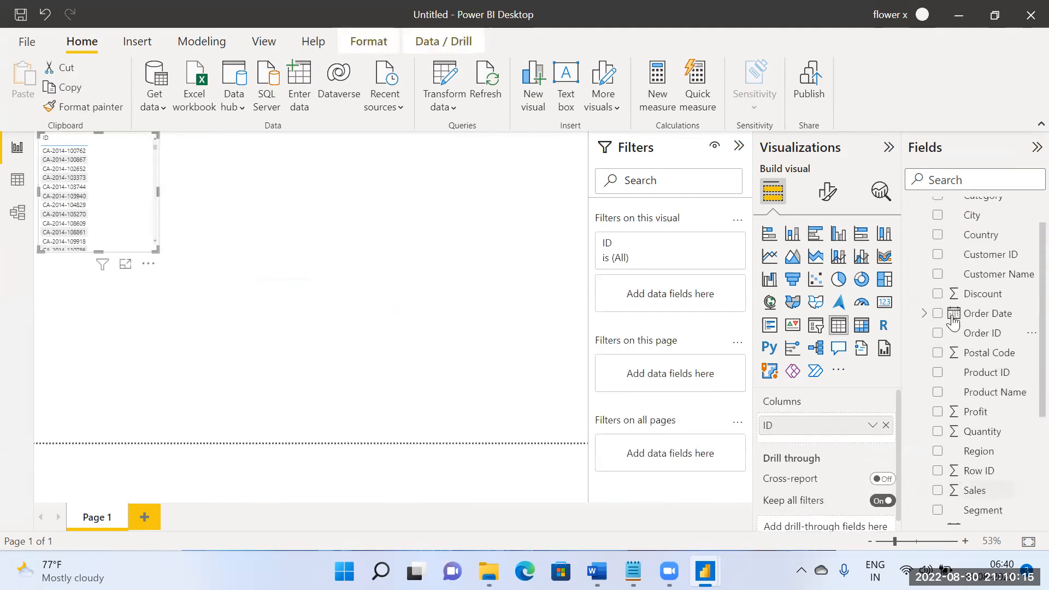
pyautogui.moveTo(988, 270); pyautogui.dragTo(163, 205)
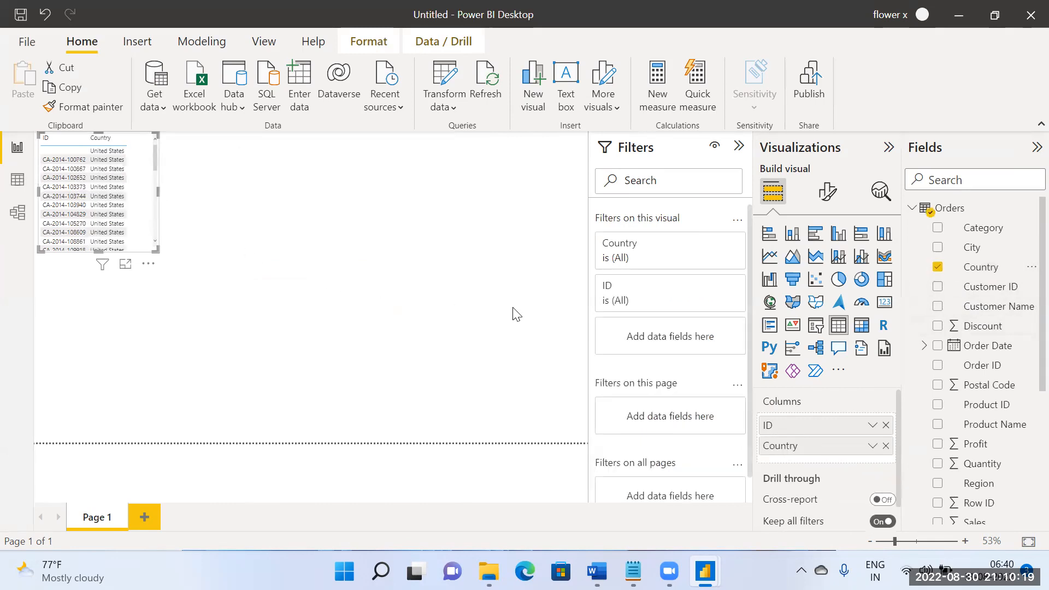
pyautogui.click(872, 446)
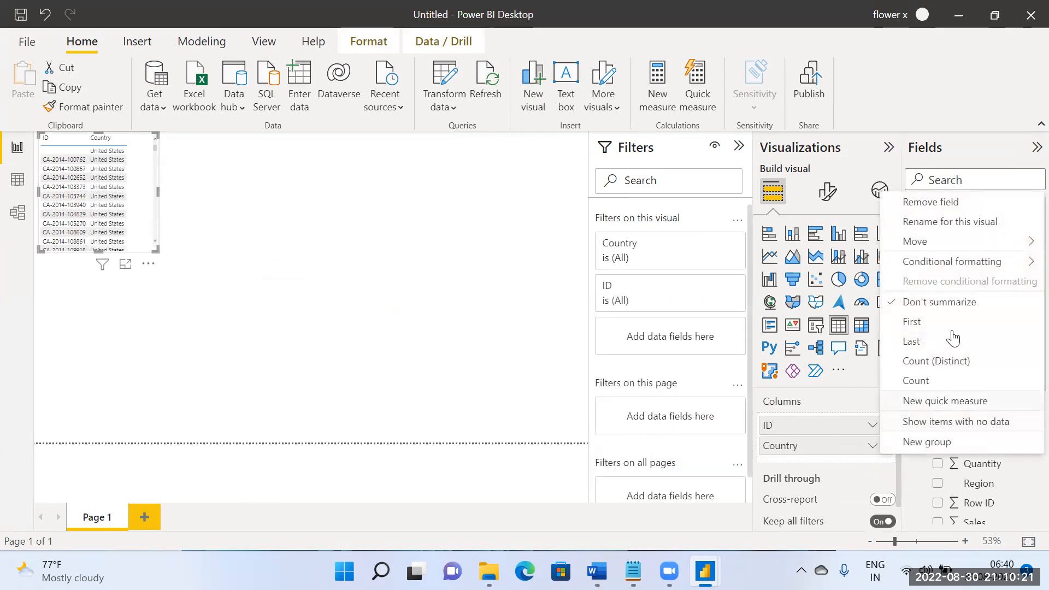
pyautogui.click(935, 386)
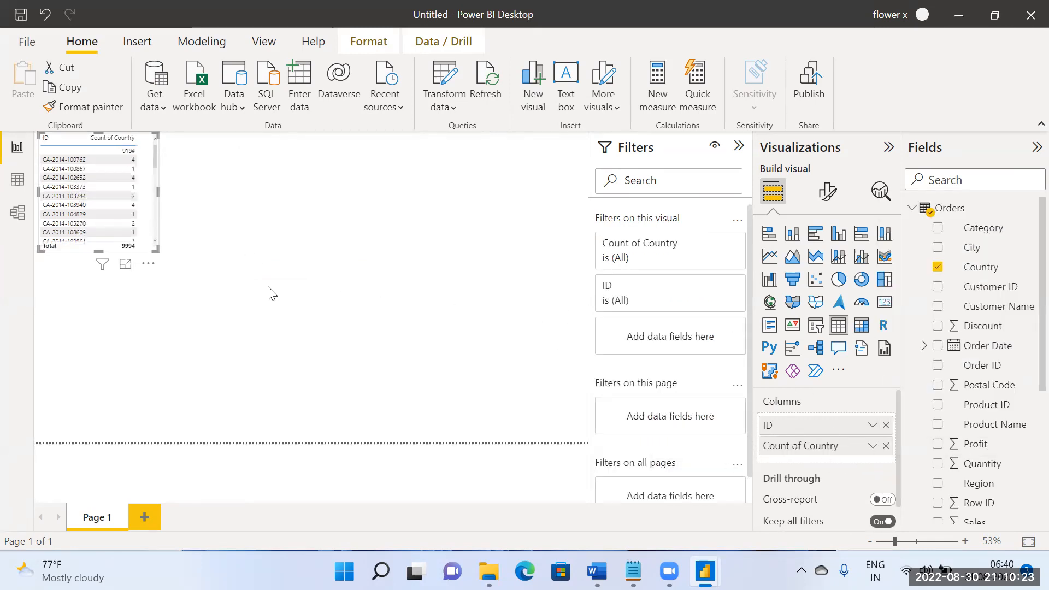
pyautogui.moveTo(158, 248); pyautogui.dragTo(426, 374)
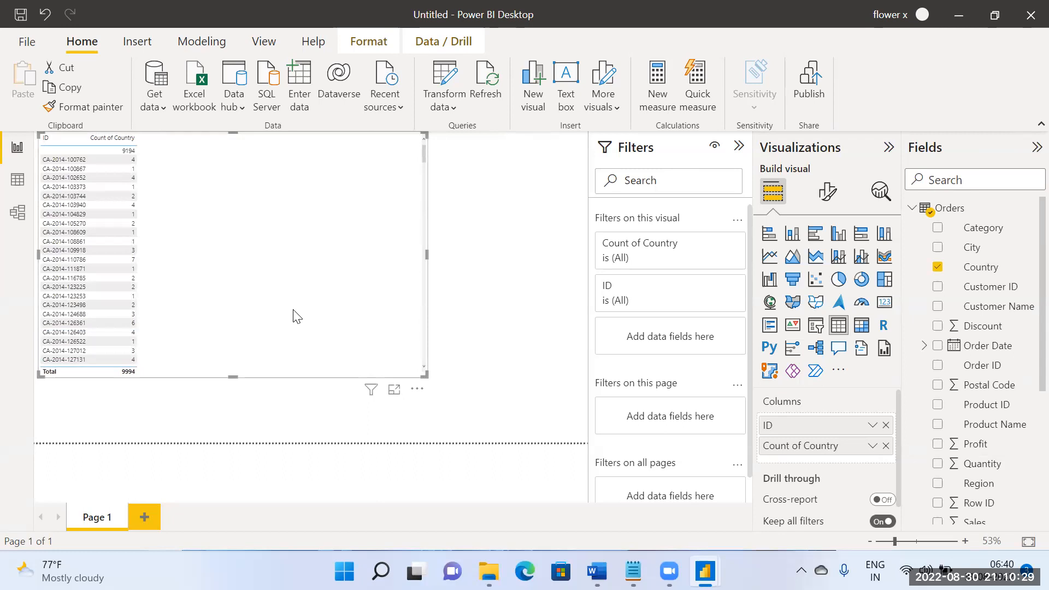
pyautogui.press('Delete')
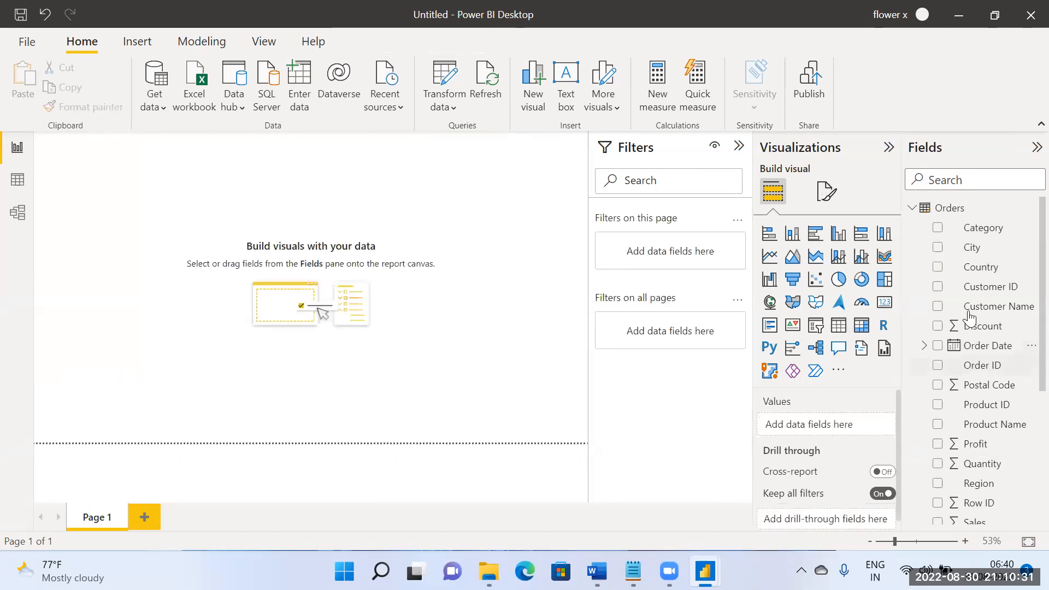
# Step: Build a table visual of Orders' Region with the Count of Returns' ID
pyautogui.scroll(-3, 971, 293)
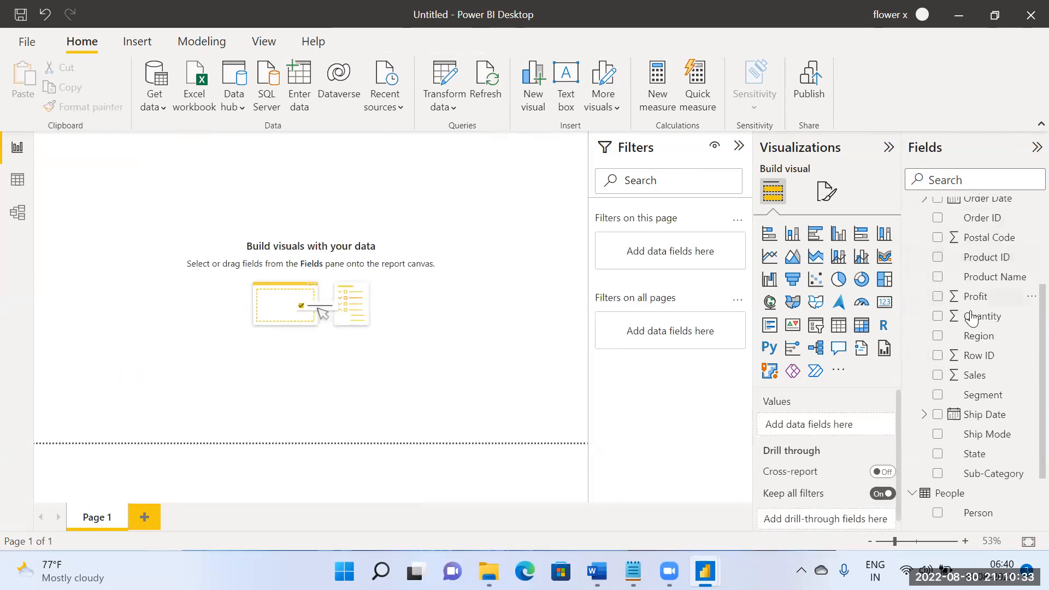
pyautogui.click(937, 335)
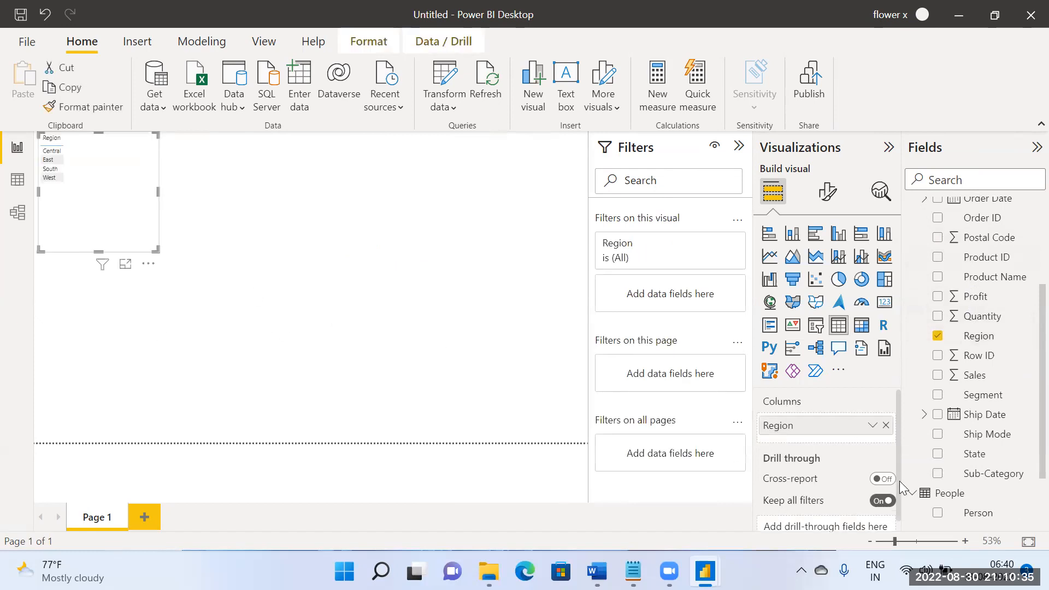
pyautogui.scroll(-3, 928, 470)
pyautogui.moveTo(969, 494); pyautogui.dragTo(111, 228)
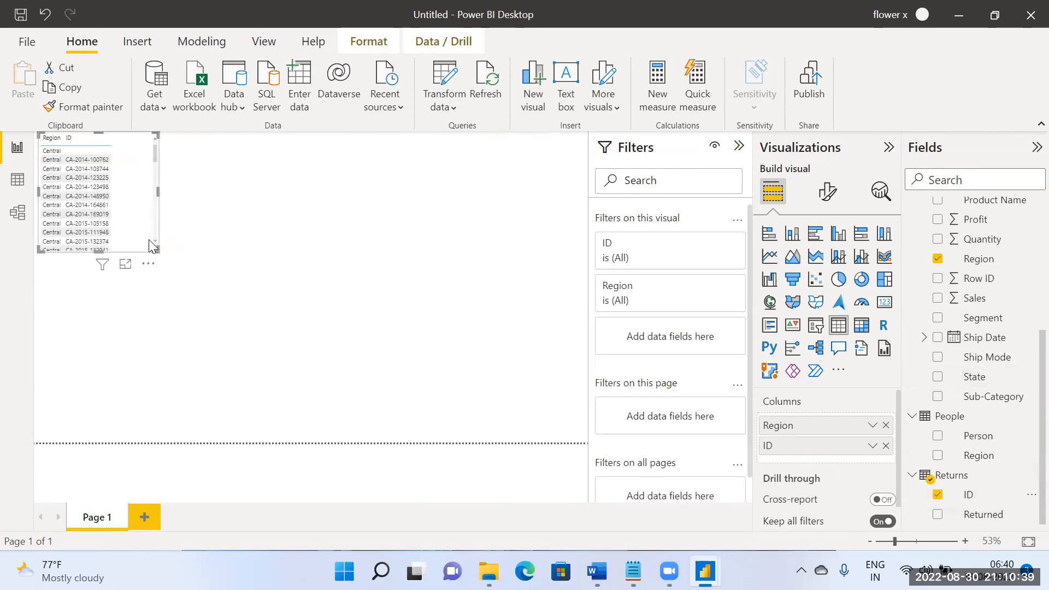
pyautogui.click(872, 446)
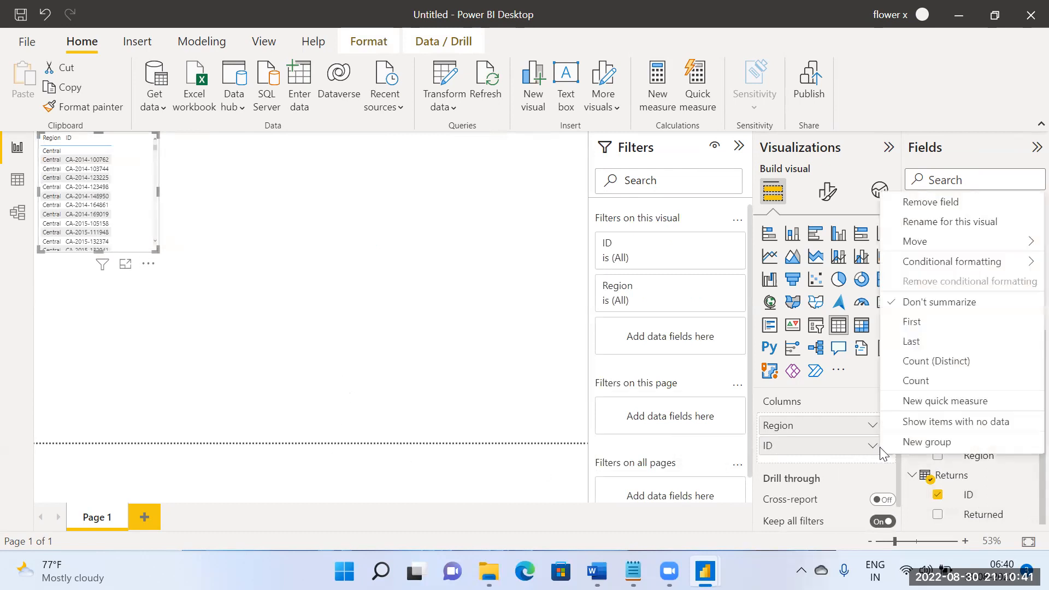
pyautogui.click(930, 380)
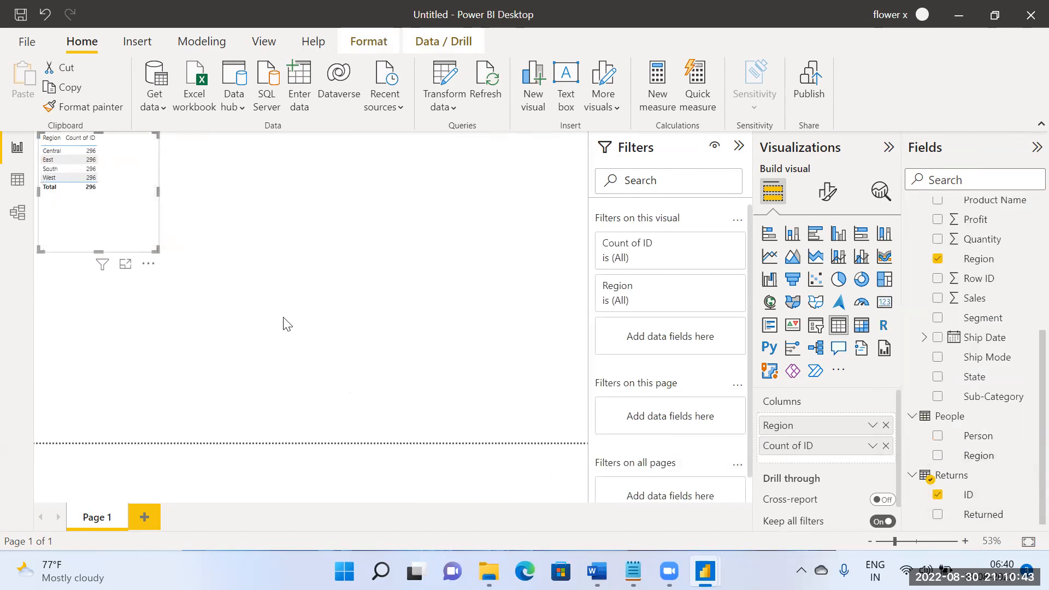
# Step: Set the Orders–Returns relationship's cross filter direction to Both and check the Region table on the report page
pyautogui.click(22, 220)
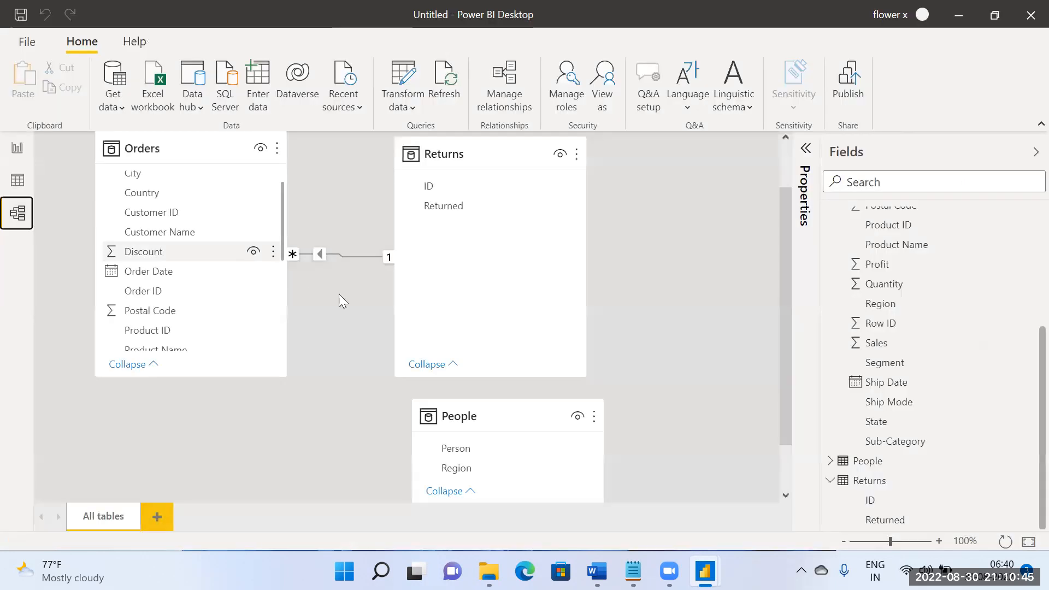
pyautogui.doubleClick(329, 257)
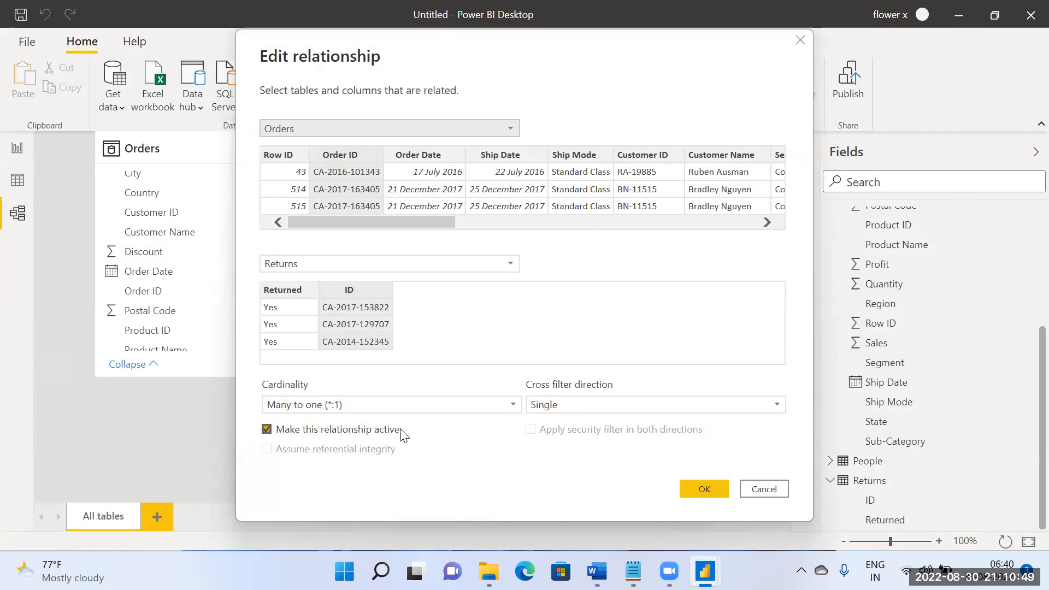
pyautogui.click(576, 408)
pyautogui.click(572, 440)
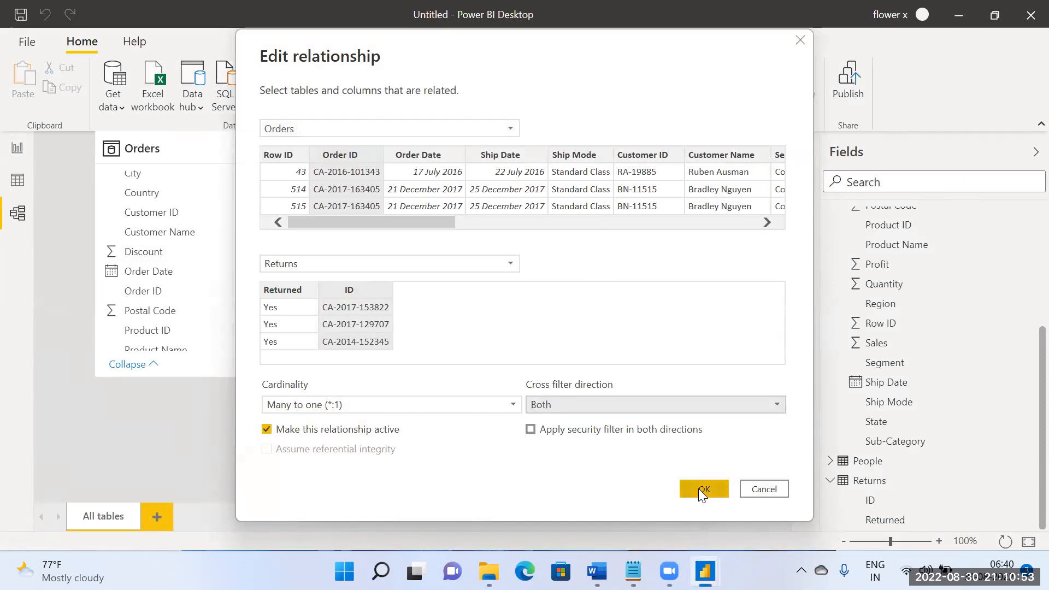
pyautogui.click(702, 488)
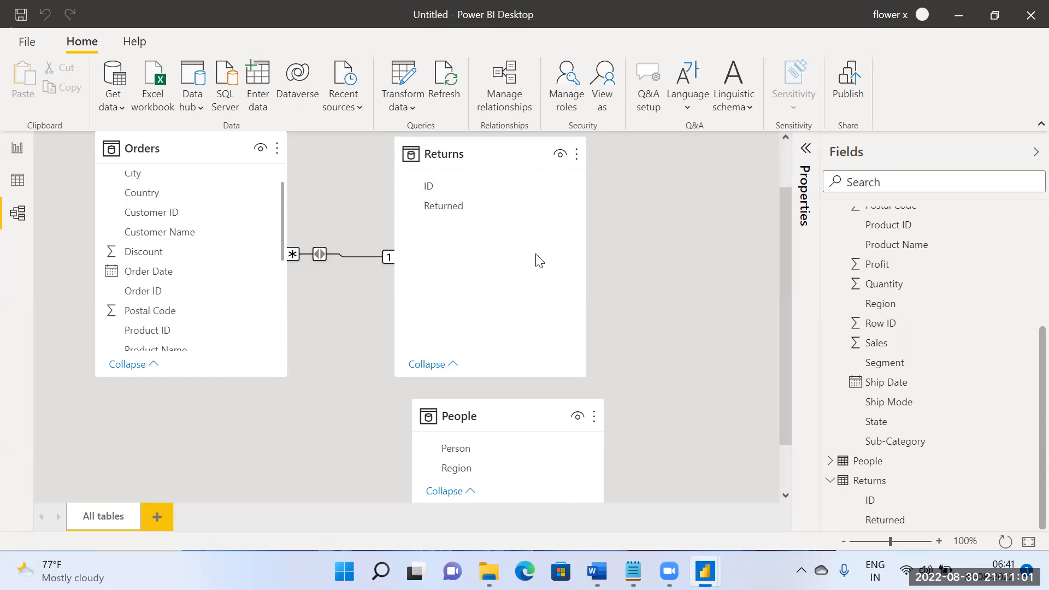
pyautogui.moveTo(470, 157)
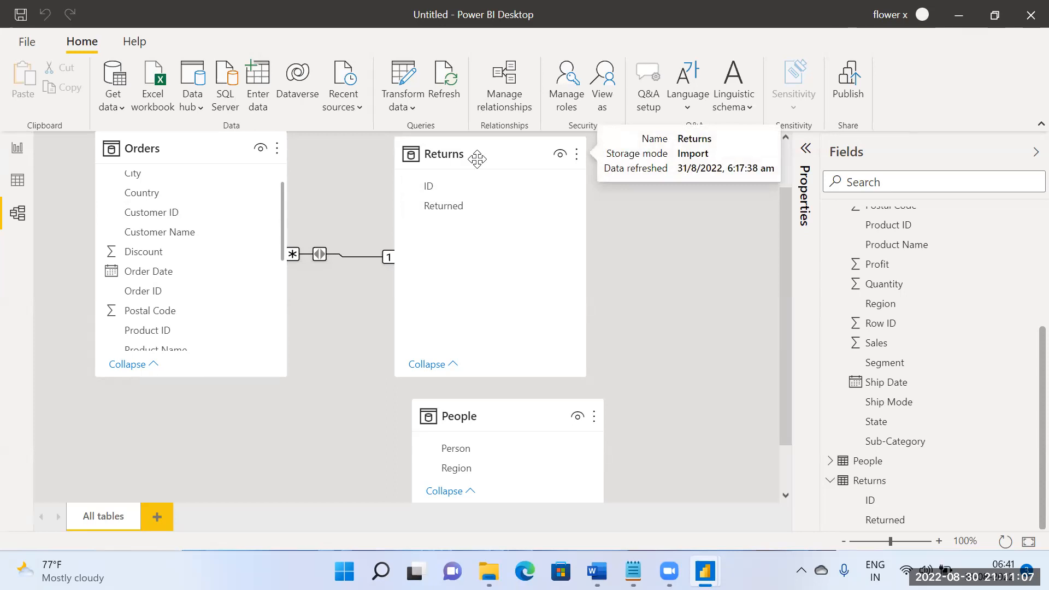
pyautogui.click(16, 148)
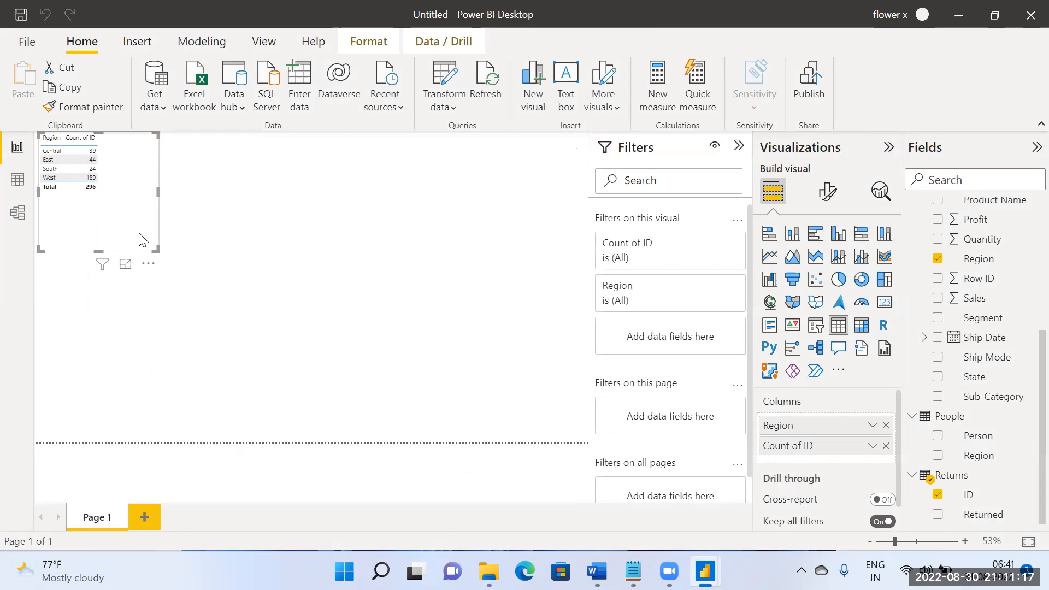
# Step: Move the Region table visual to the middle of the report page and review the Orders–Returns relationship's settings in the model
pyautogui.moveTo(141, 239); pyautogui.dragTo(311, 358)
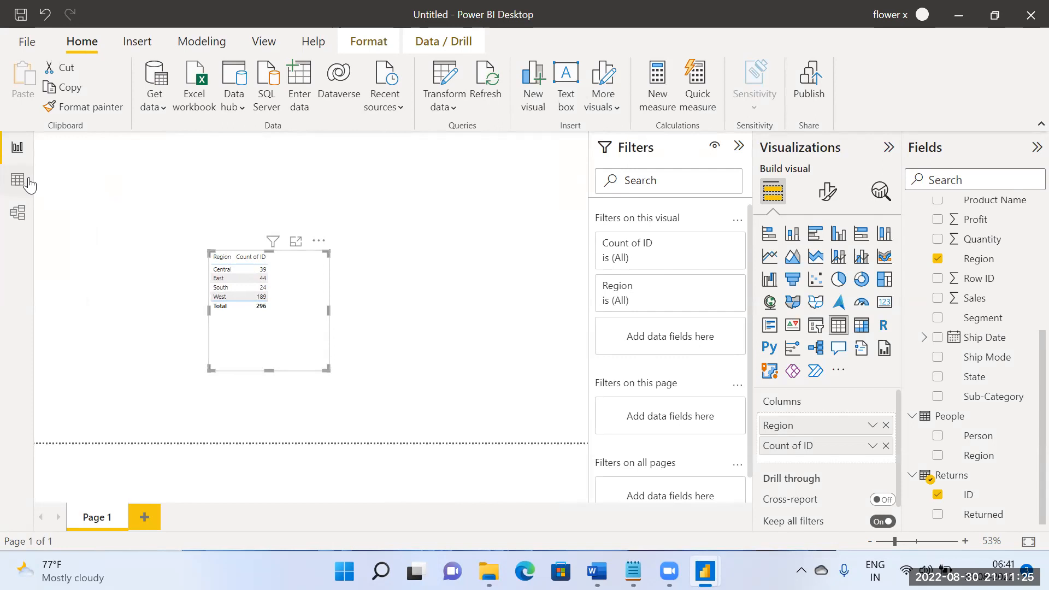
pyautogui.click(23, 207)
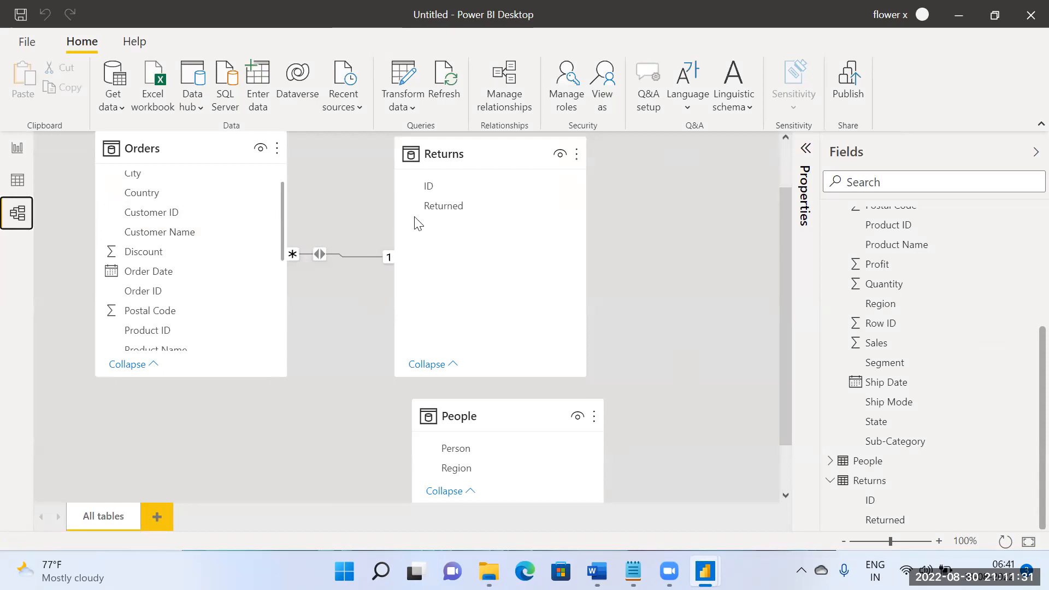
pyautogui.doubleClick(322, 256)
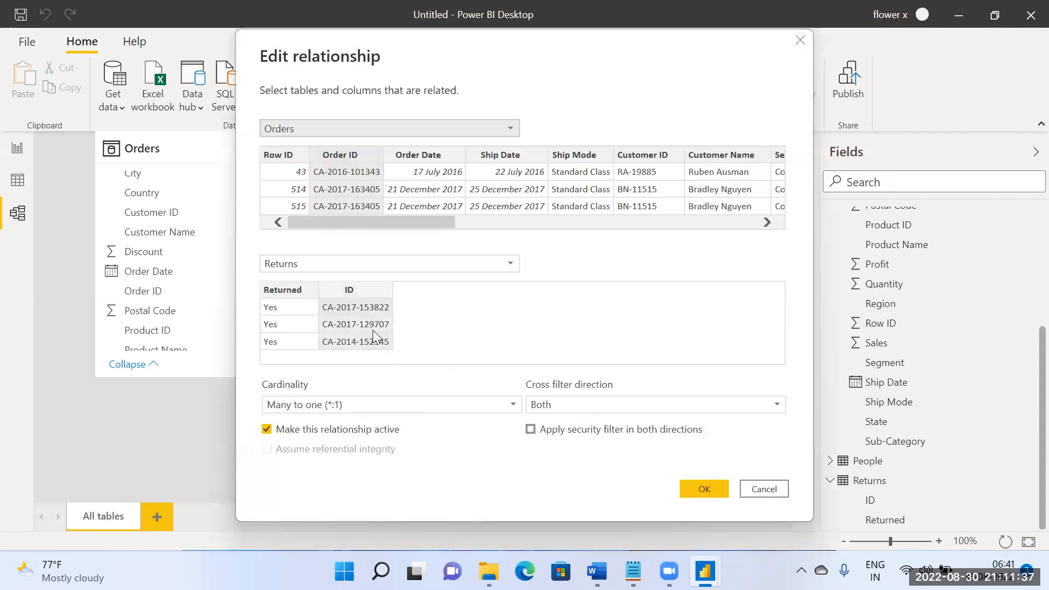
pyautogui.click(703, 486)
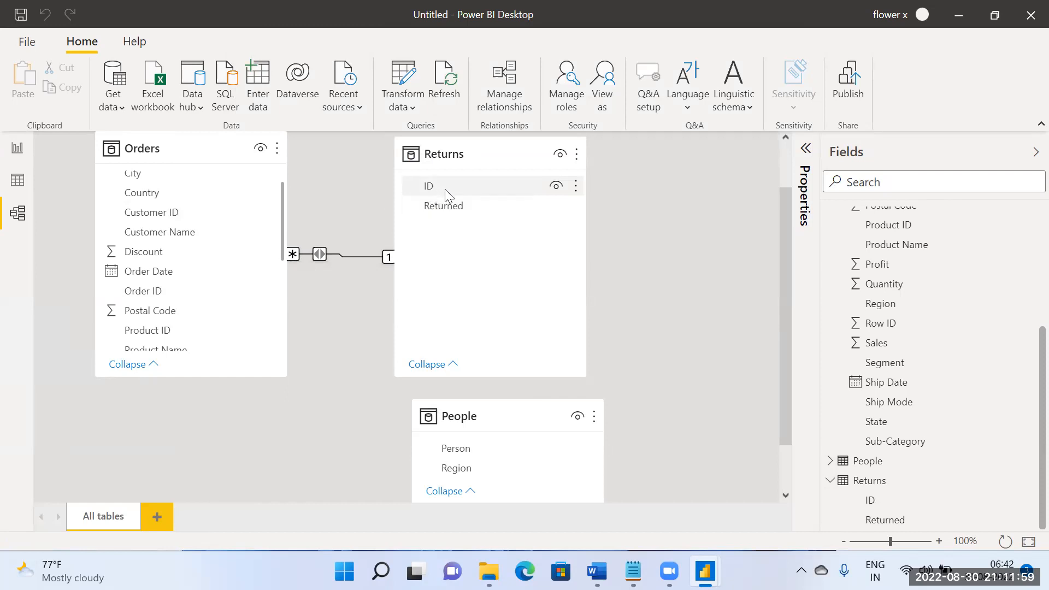
# Step: Delete the bidirectional relationship between the Orders and Returns tables
pyautogui.rightClick(324, 253)
pyautogui.click(344, 264)
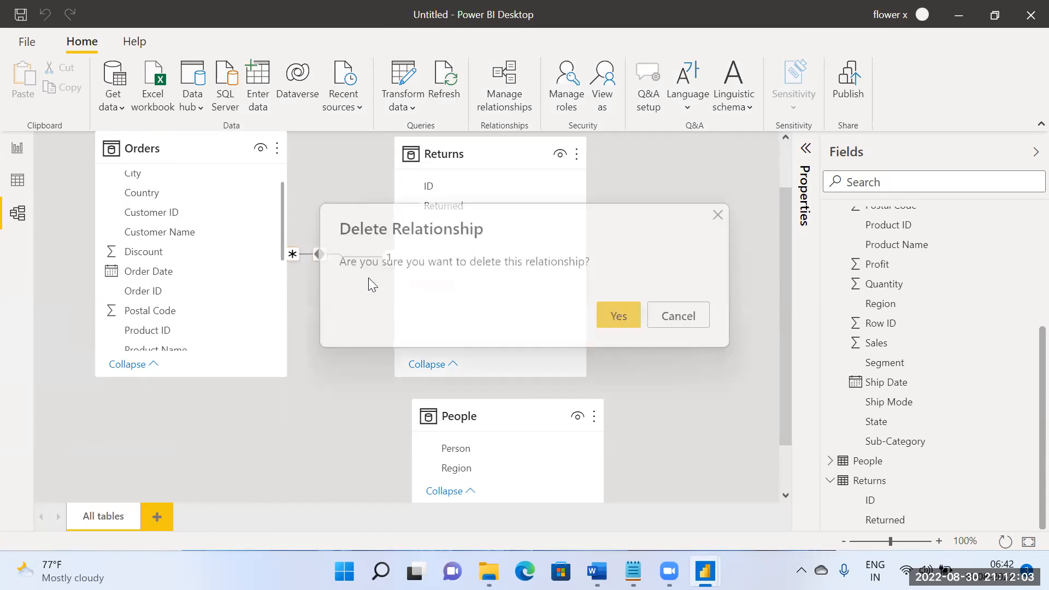
pyautogui.click(630, 317)
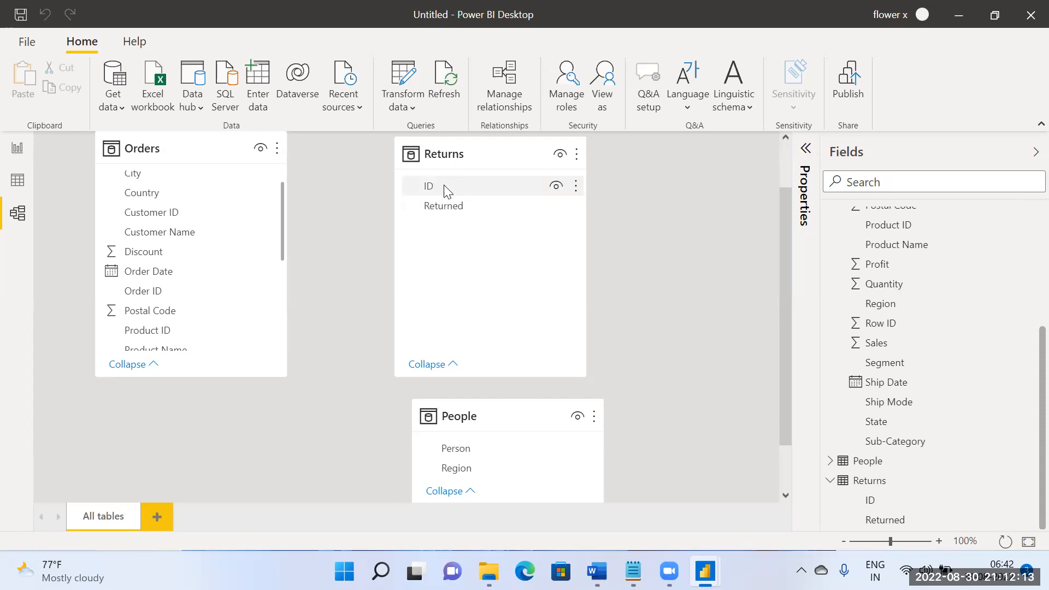
# Step: Relate Returns' ID to Orders' Order ID and review the new relationship's settings
pyautogui.moveTo(457, 186); pyautogui.dragTo(195, 296)
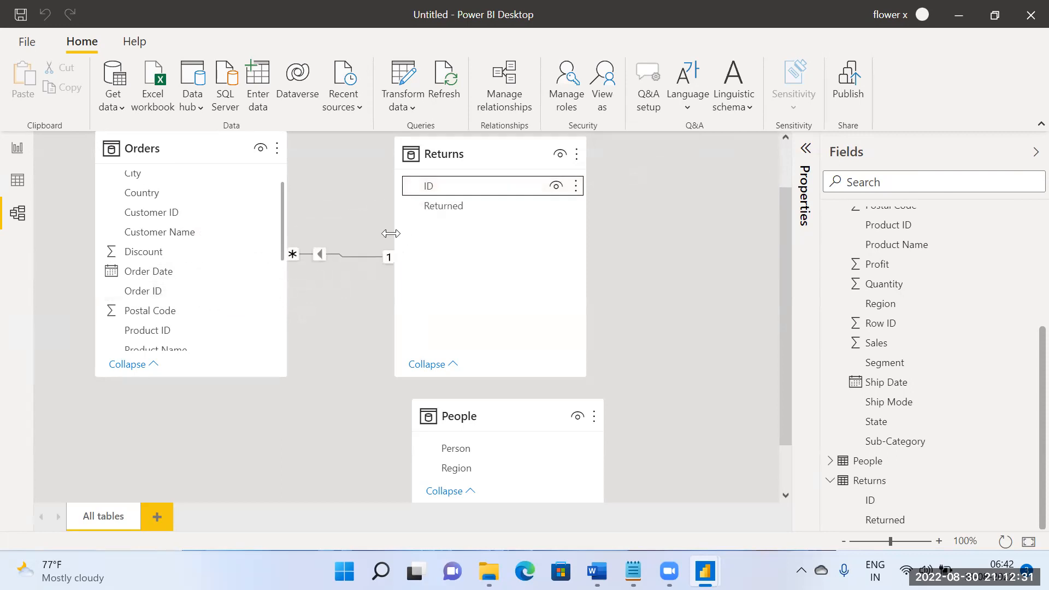
pyautogui.doubleClick(320, 256)
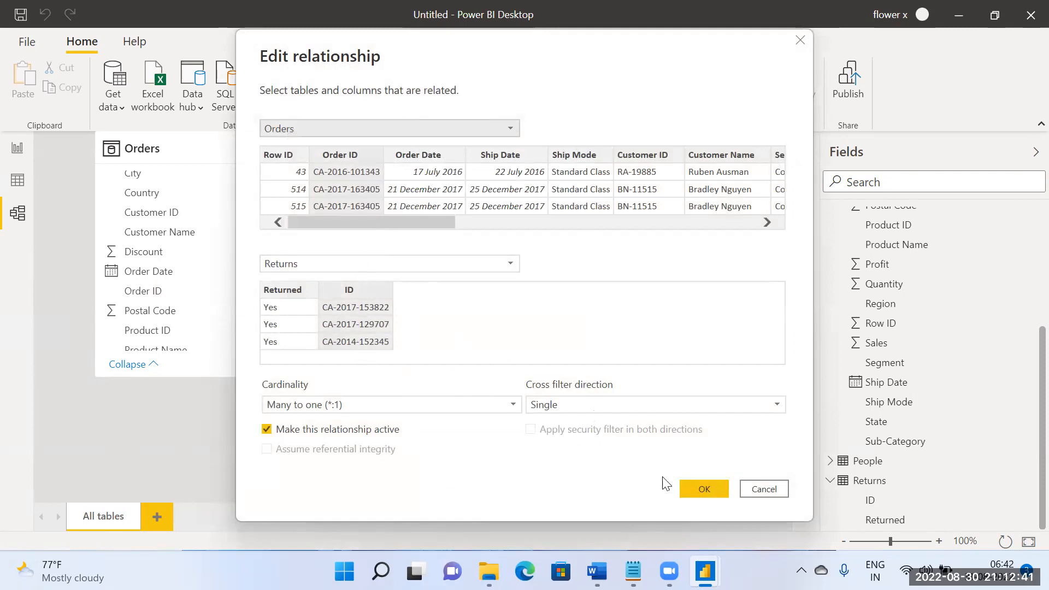
pyautogui.click(704, 489)
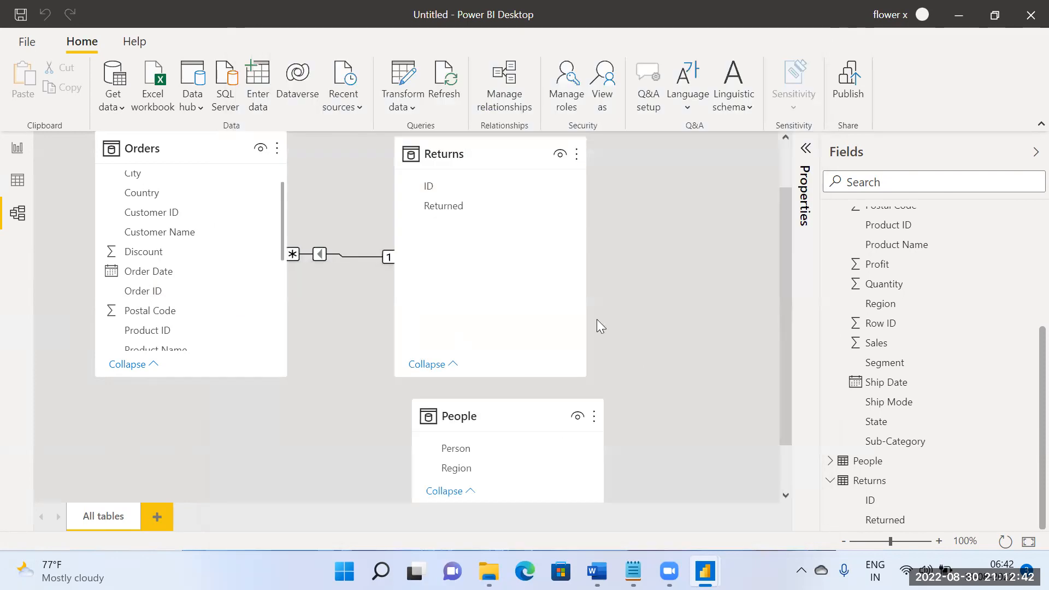
# Step: Delete the relationship between Returns' ID and Orders' Order ID
pyautogui.rightClick(322, 254)
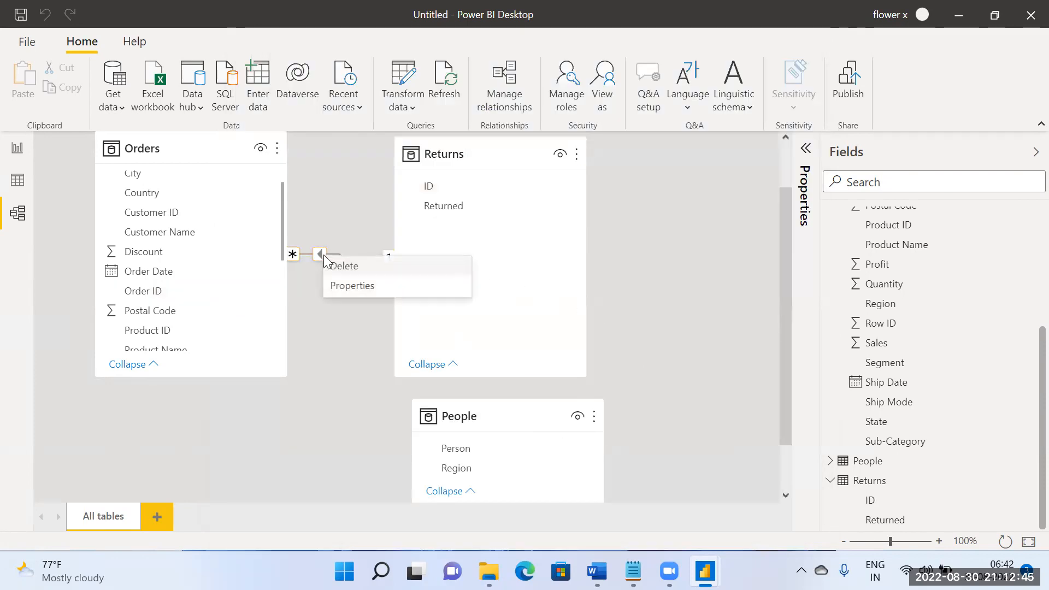
pyautogui.click(344, 266)
pyautogui.click(603, 326)
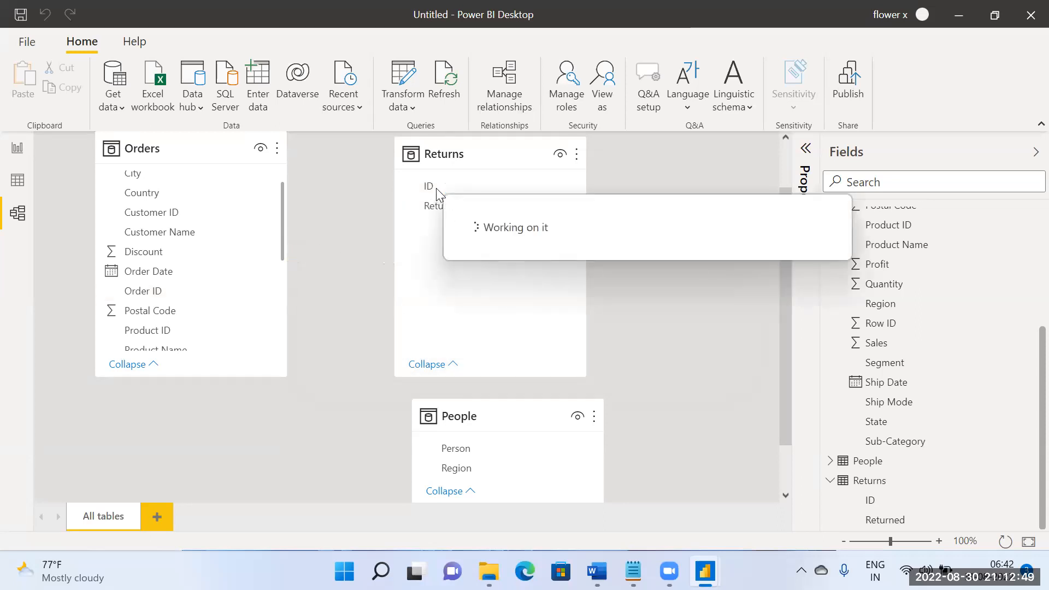
# Step: Try relating Returns' ID to Orders' Customer ID and inspect the columns used by the relationship
pyautogui.moveTo(436, 187); pyautogui.dragTo(233, 218)
pyautogui.click(317, 254)
pyautogui.doubleClick(316, 254)
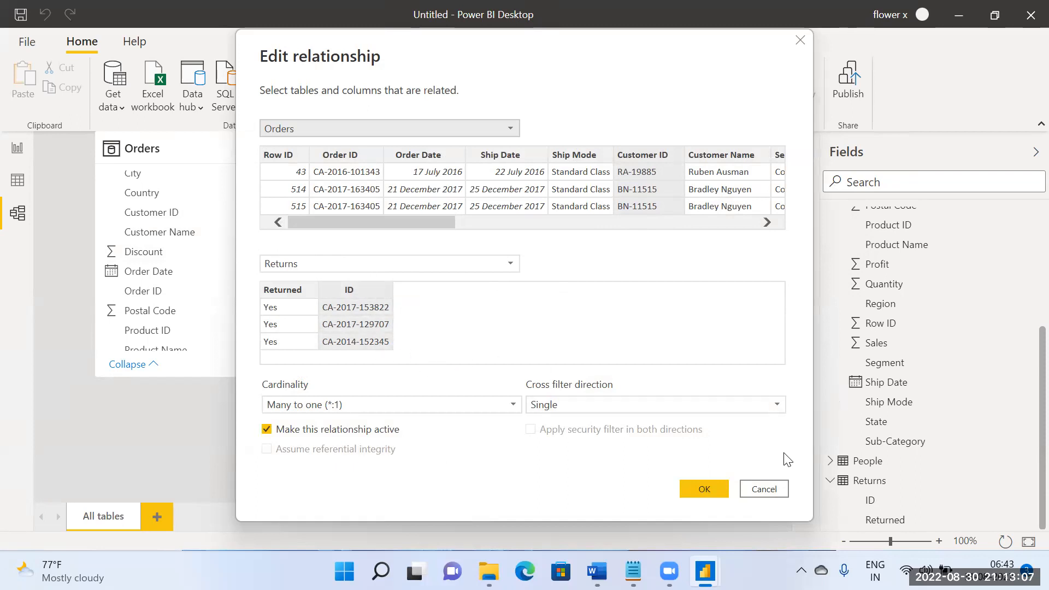
pyautogui.click(764, 489)
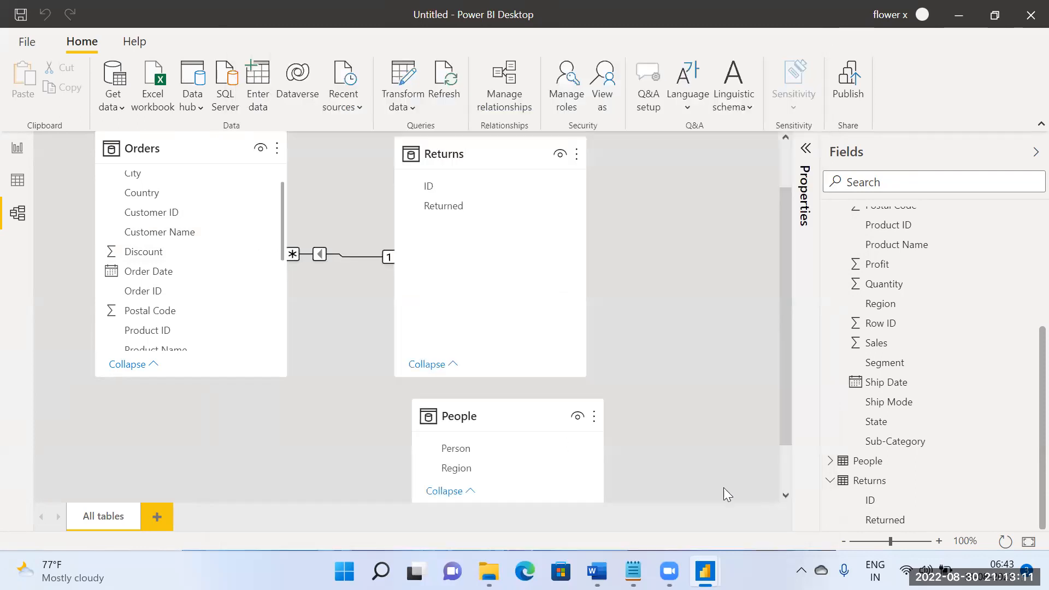
# Step: Change the Orders column of the Orders–Returns relationship to Order ID
pyautogui.doubleClick(320, 257)
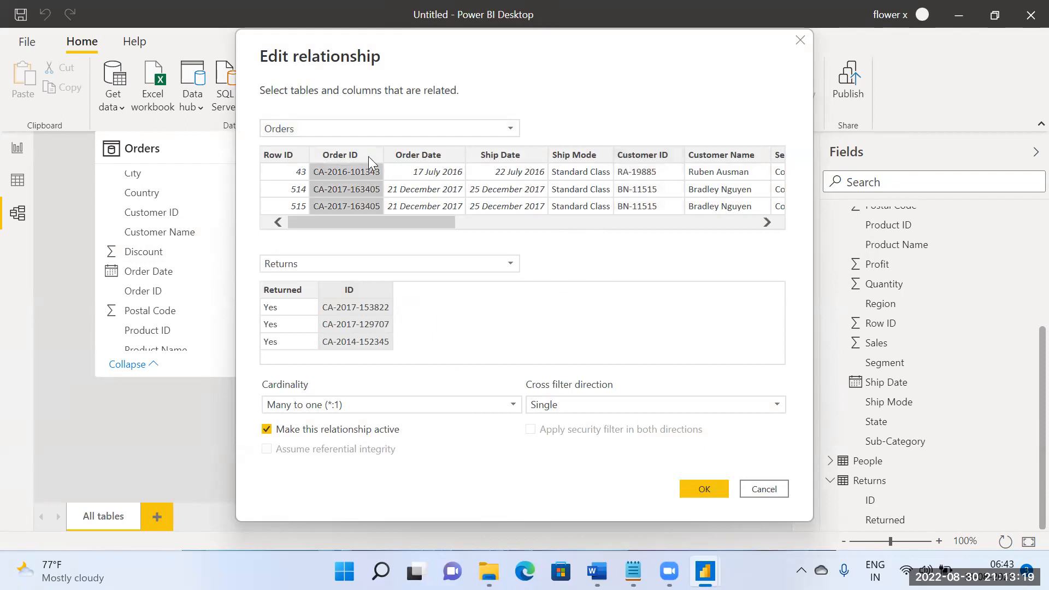
pyautogui.click(362, 172)
pyautogui.click(361, 173)
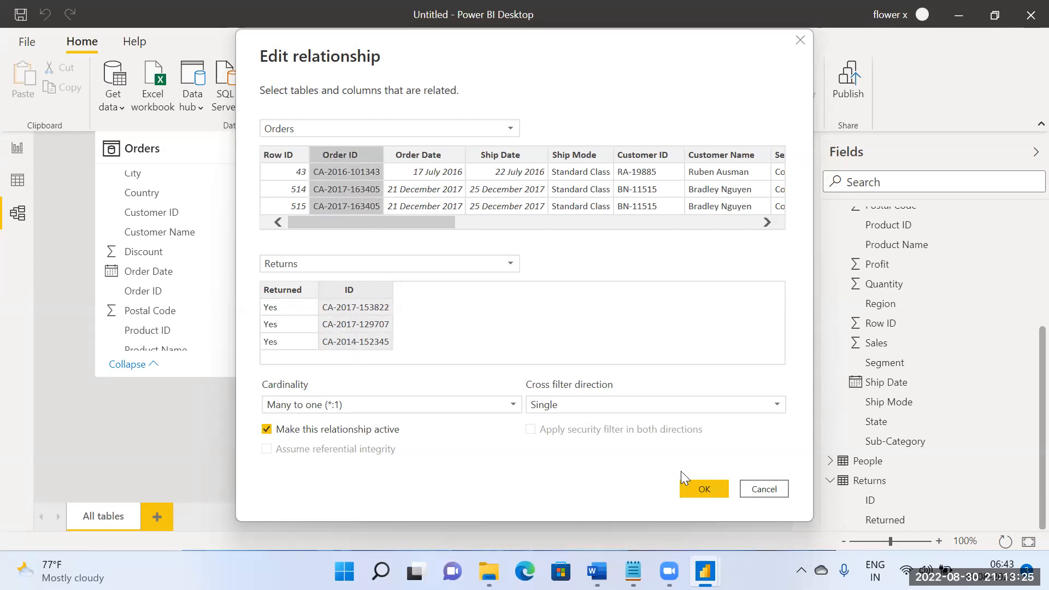
pyautogui.click(697, 487)
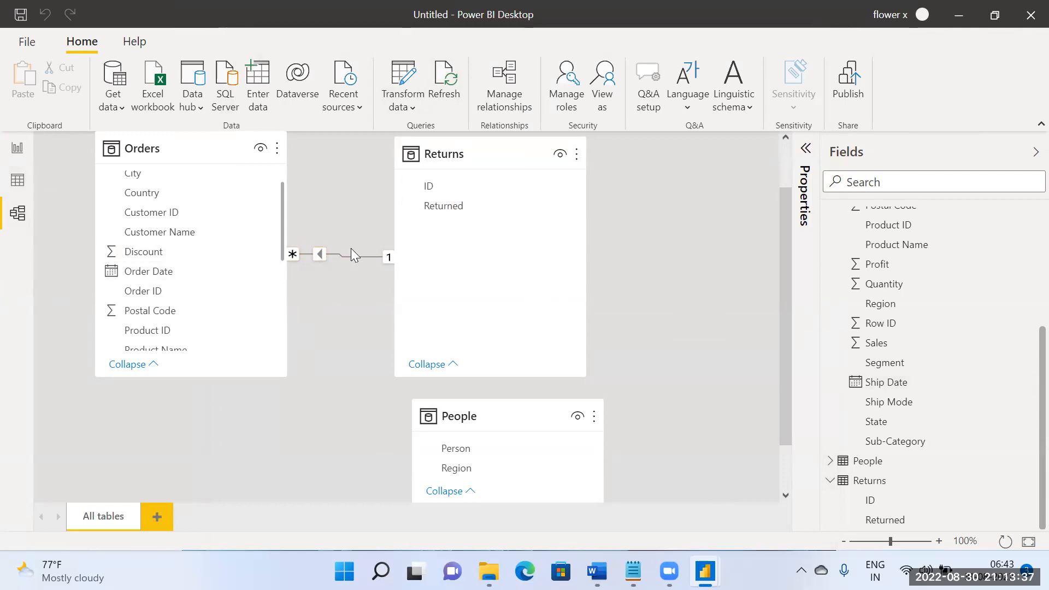
# Step: Remove the corrected Orders–Returns relationship from the model
pyautogui.scroll(1, 721, 238)
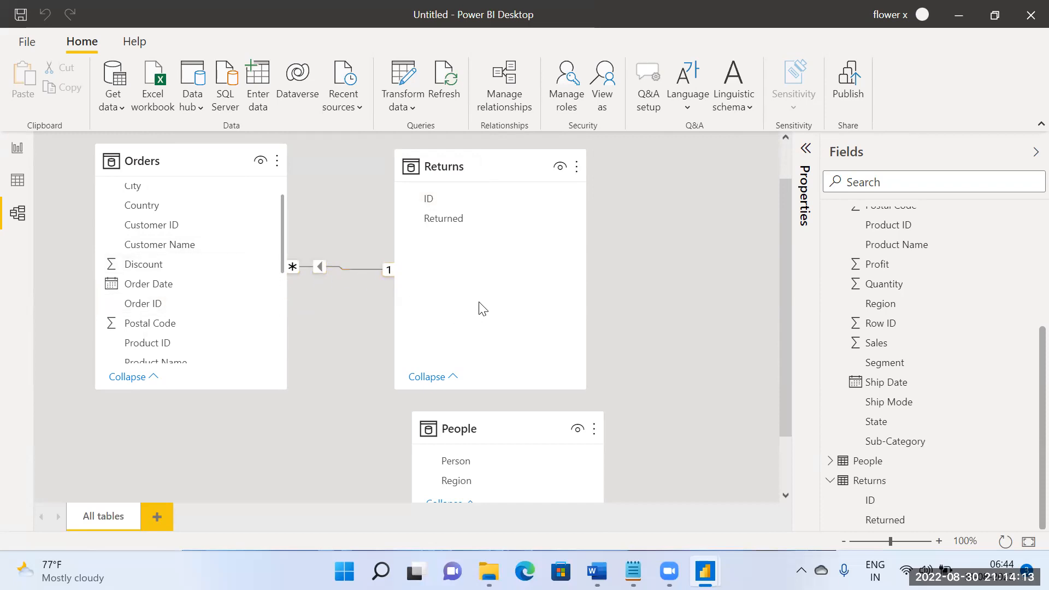
pyautogui.rightClick(316, 267)
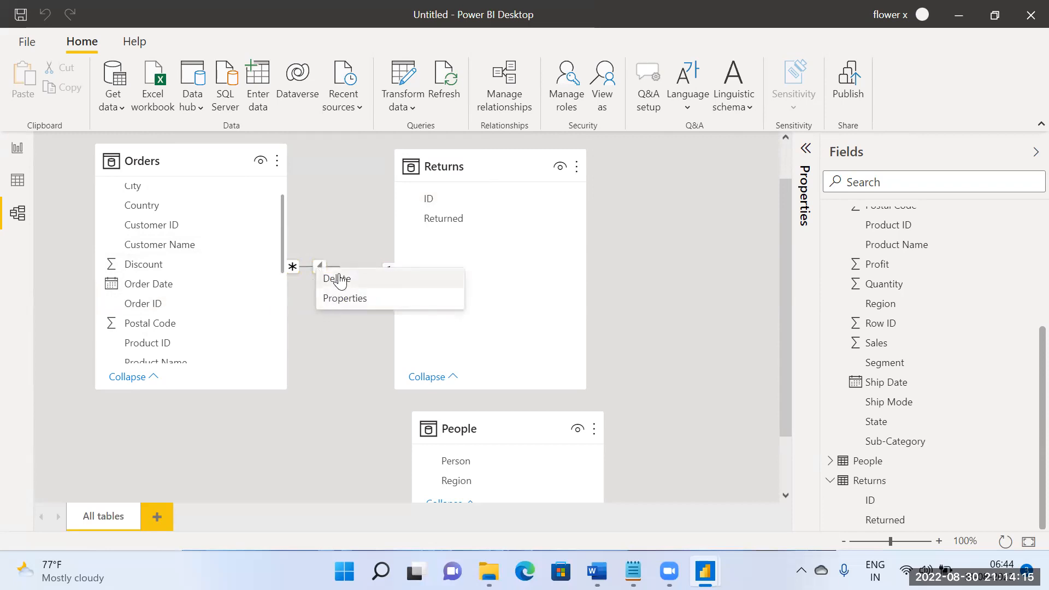
pyautogui.click(339, 278)
pyautogui.click(628, 318)
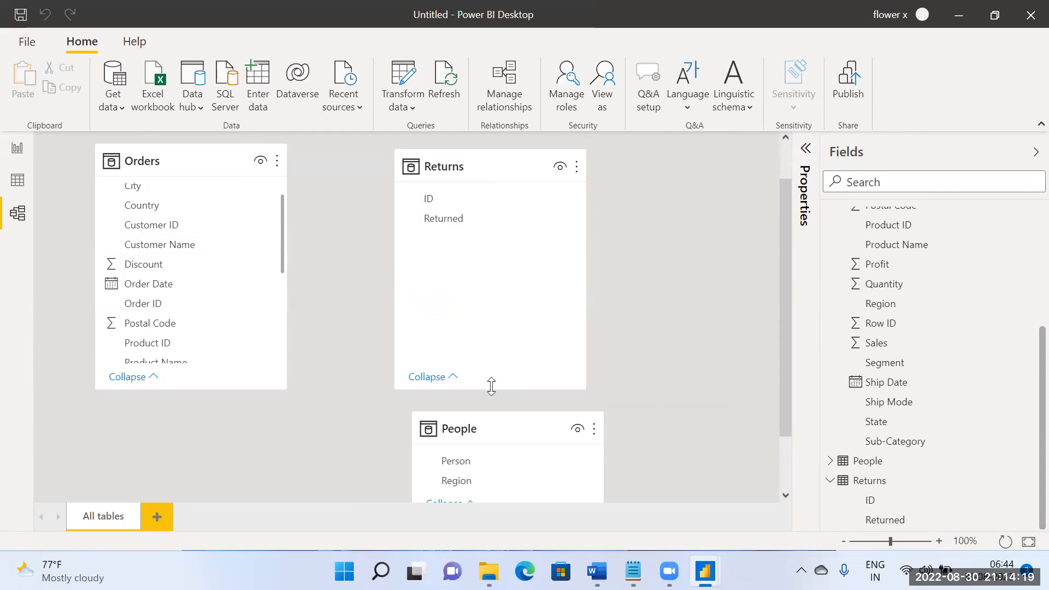
# Step: Rearrange the model diagram so the People table sits beside Orders, with Returns moved to the far side
pyautogui.scroll(-1, 454, 402)
pyautogui.click(489, 255)
pyautogui.scroll(2, 626, 259)
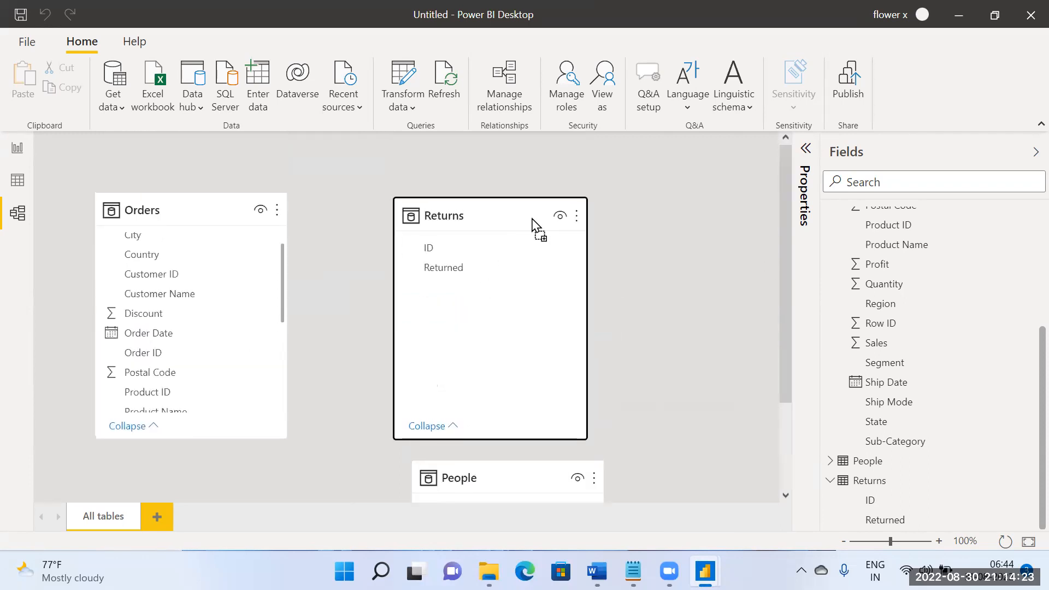
pyautogui.moveTo(533, 220); pyautogui.dragTo(781, 224)
pyautogui.moveTo(527, 473); pyautogui.dragTo(466, 208)
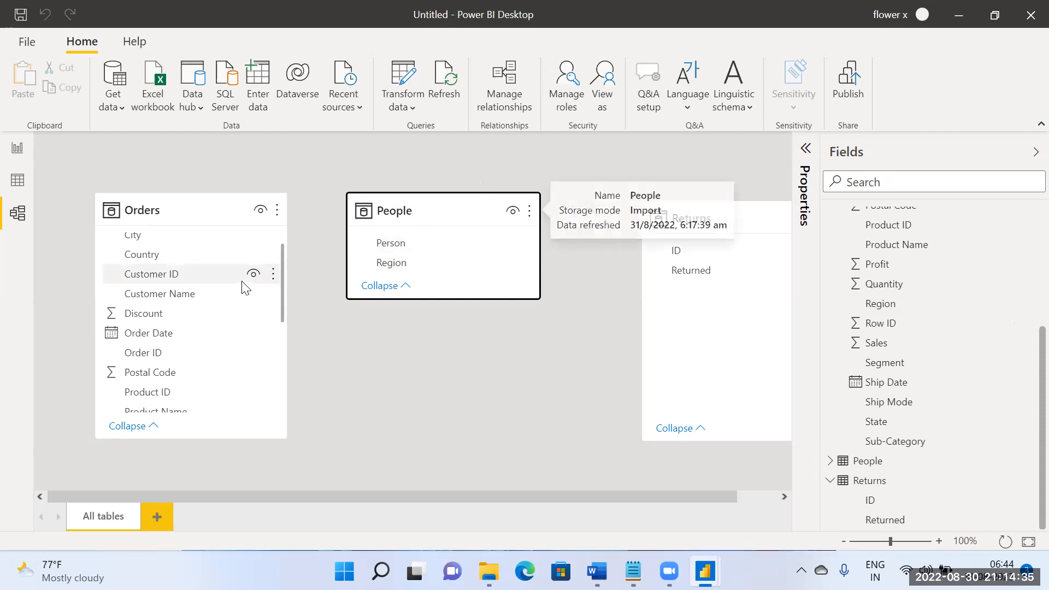
# Step: Create a relationship between People's Region and Orders' Region
pyautogui.scroll(2, 167, 328)
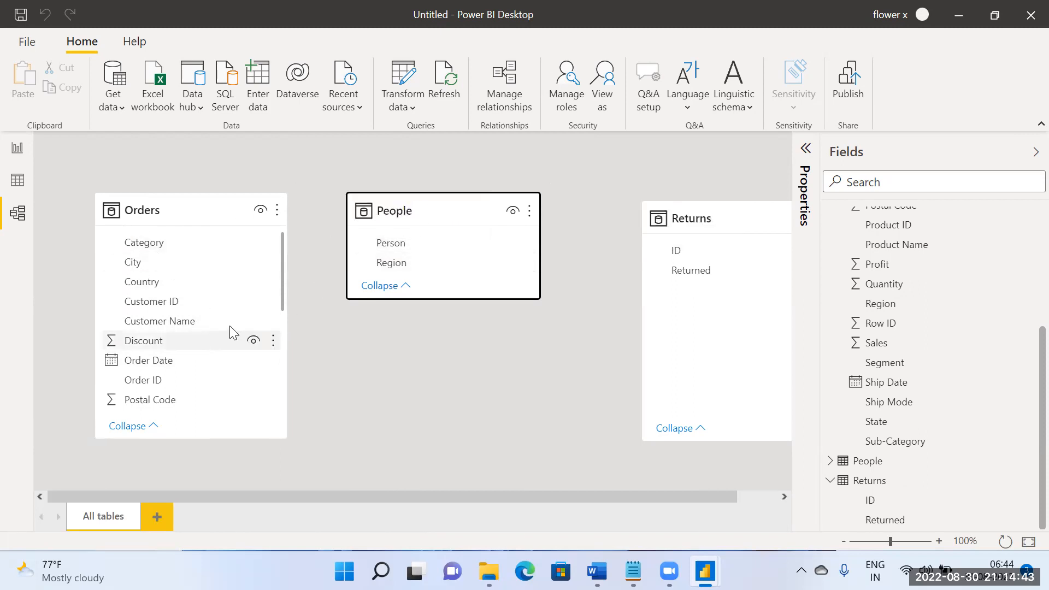
pyautogui.scroll(-5, 214, 292)
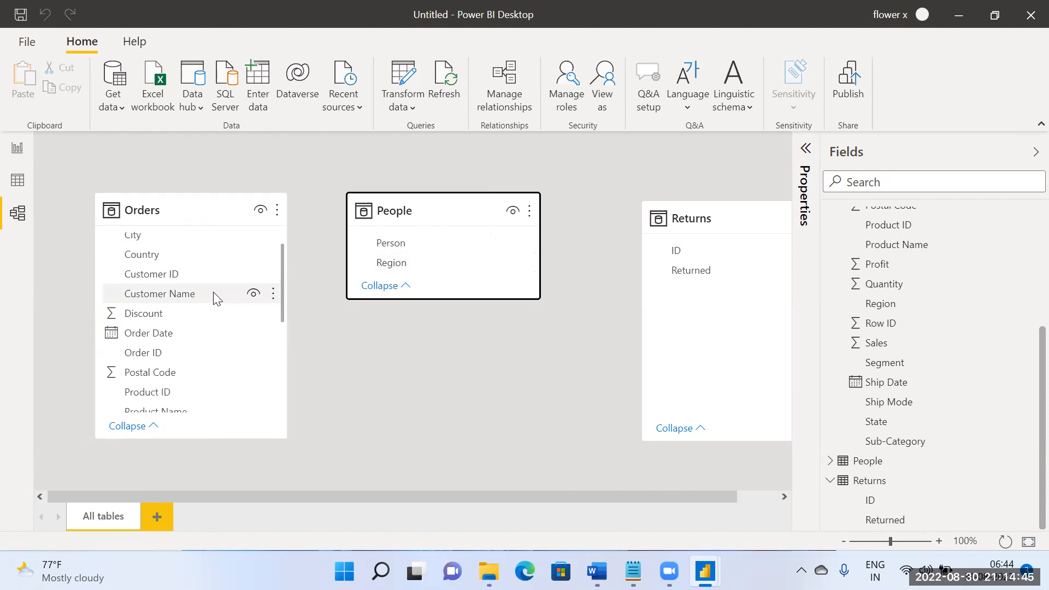
pyautogui.scroll(-2, 180, 292)
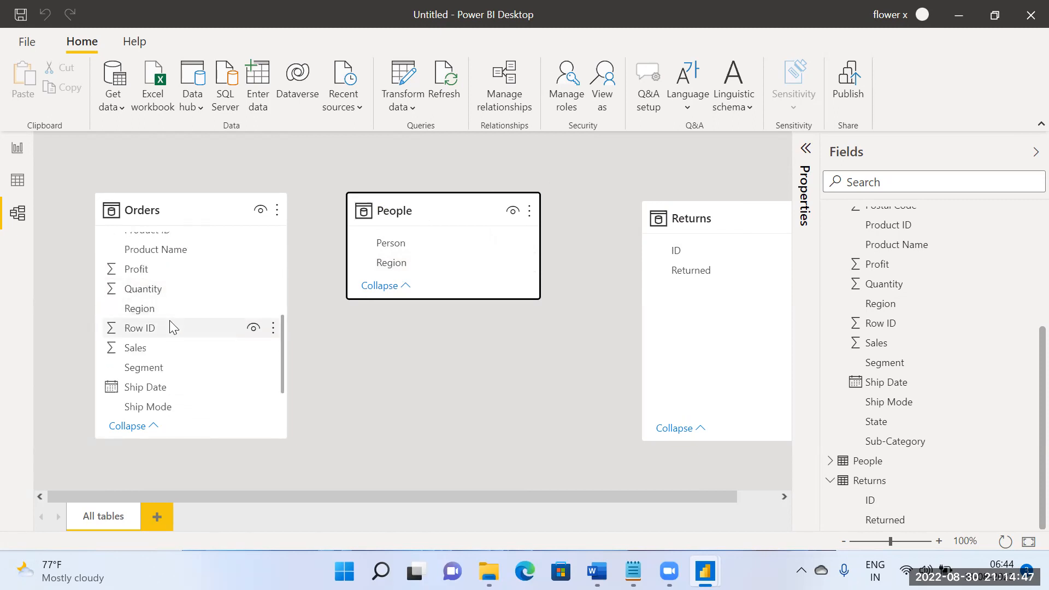
pyautogui.click(169, 310)
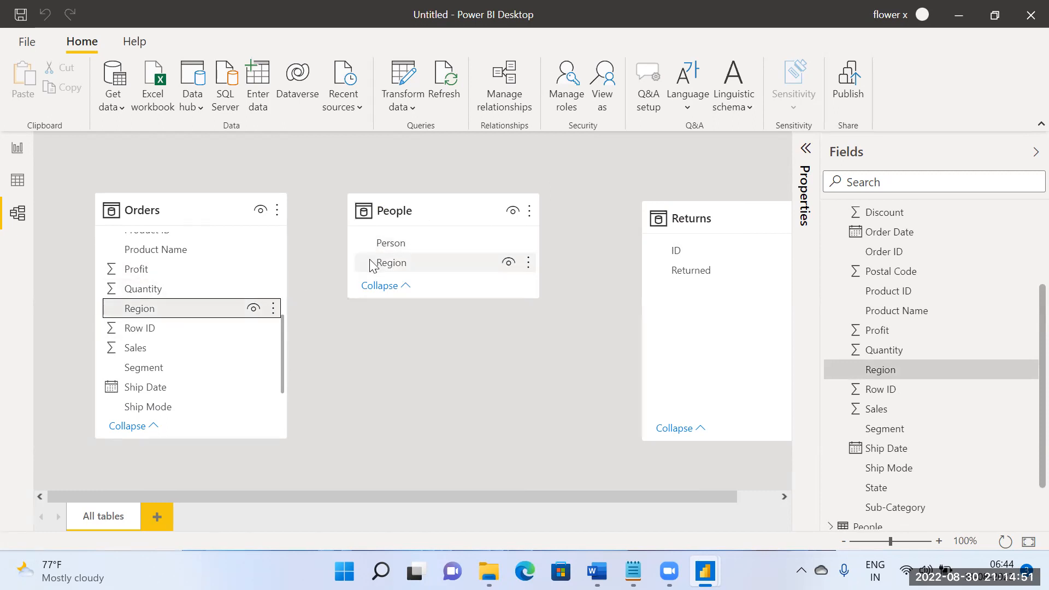
pyautogui.click(385, 325)
pyautogui.moveTo(398, 266); pyautogui.dragTo(178, 316)
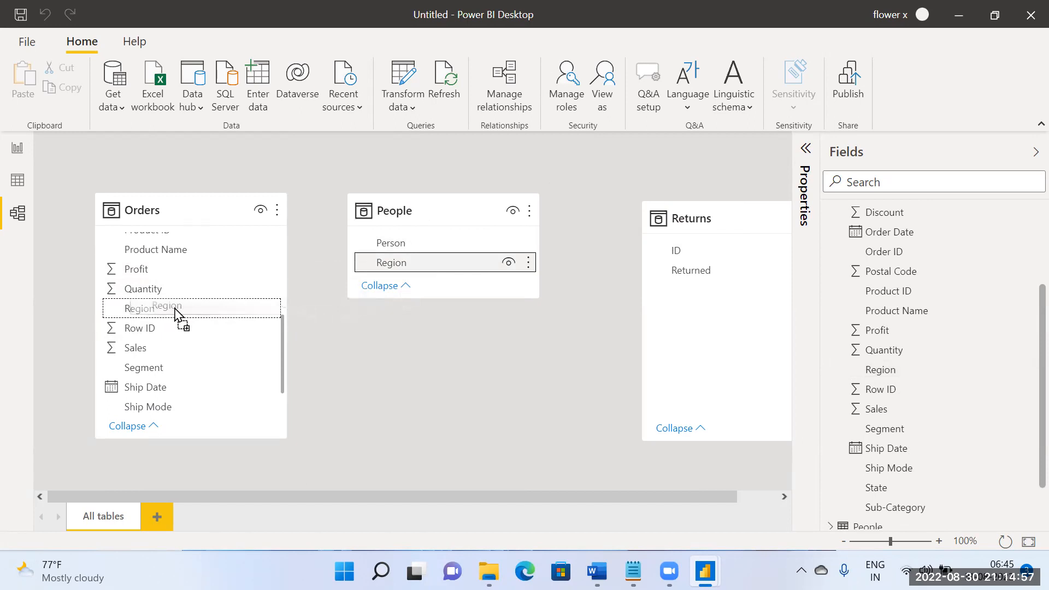
pyautogui.moveTo(174, 308); pyautogui.dragTo(171, 307)
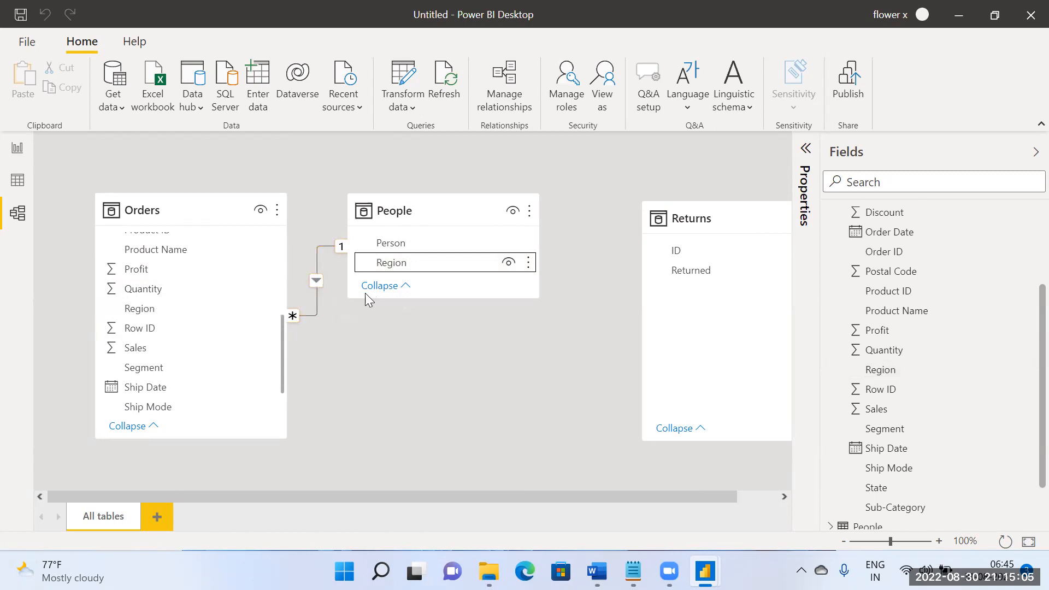
# Step: Review the Orders–People relationship's cardinality and cross filter direction, and check the Region table on the report page
pyautogui.doubleClick(329, 287)
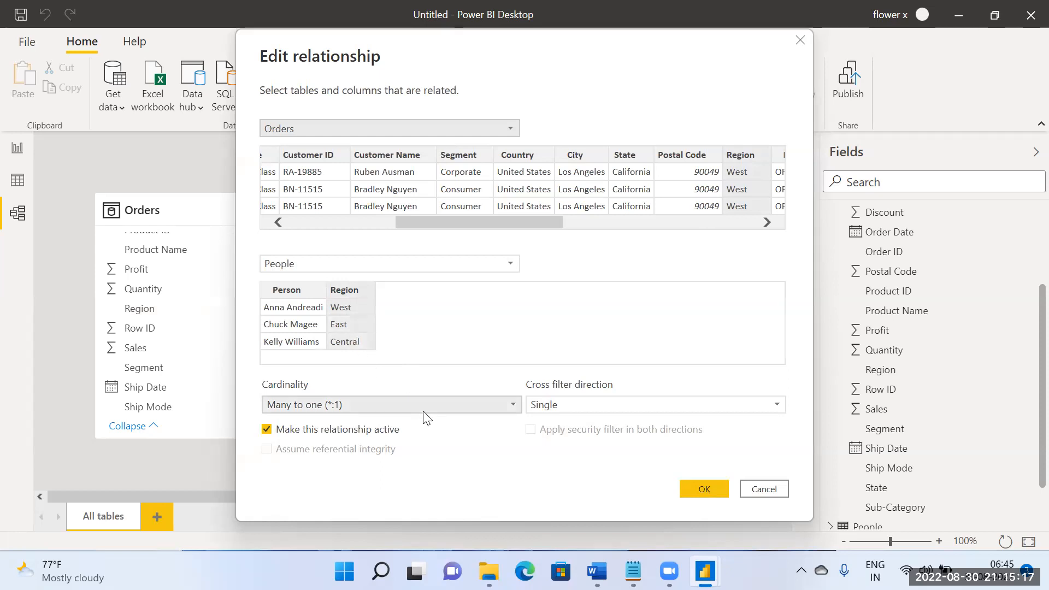
pyautogui.click(703, 488)
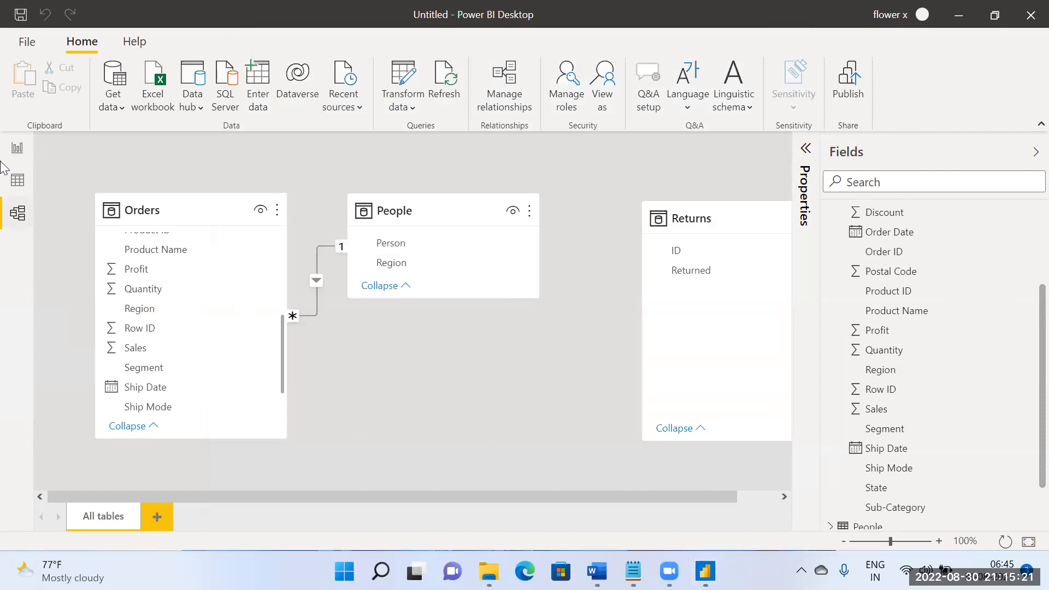
pyautogui.click(18, 148)
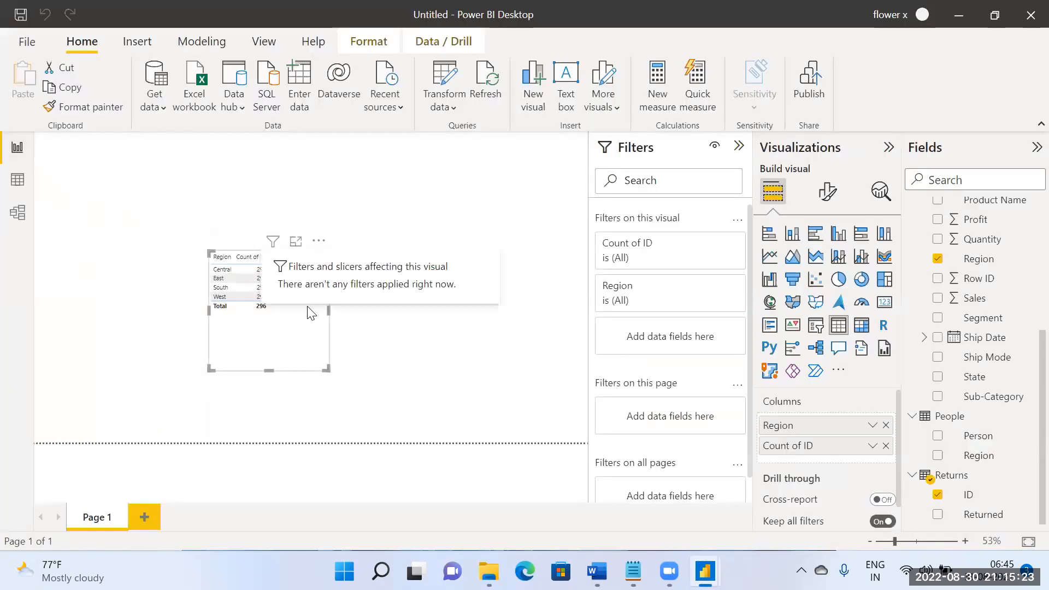
pyautogui.click(17, 212)
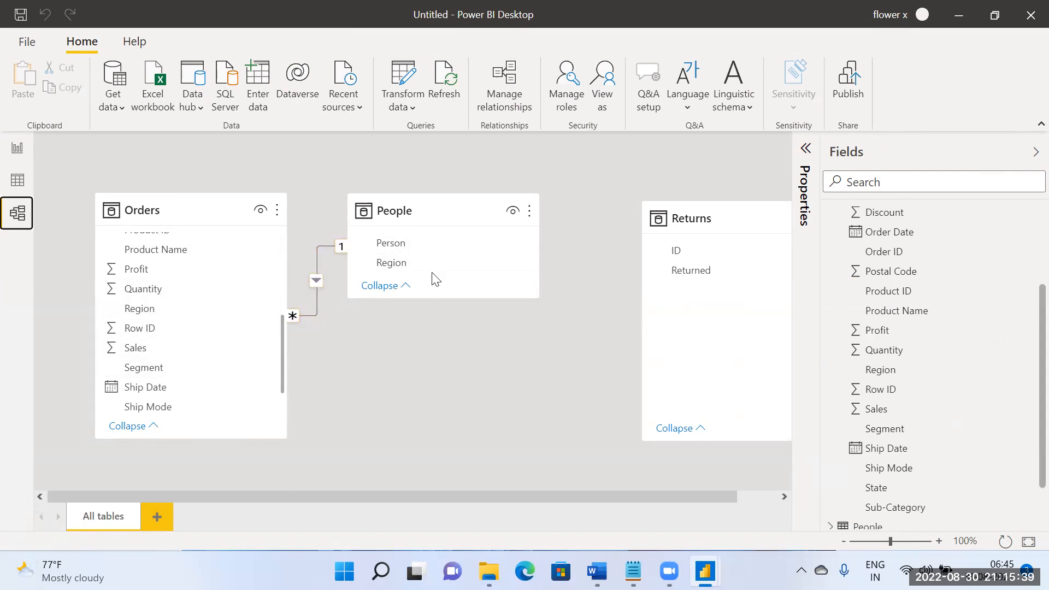
# Step: Make the People table's card taller in the model diagram and re-examine the Orders–People relationship's settings
pyautogui.moveTo(438, 298); pyautogui.dragTo(451, 352)
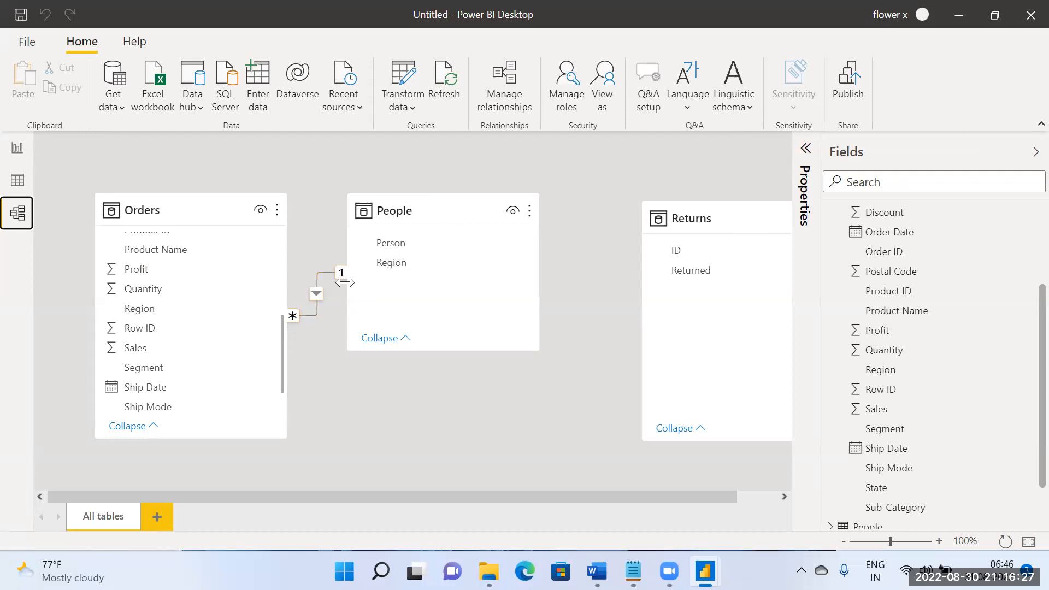
pyautogui.doubleClick(317, 292)
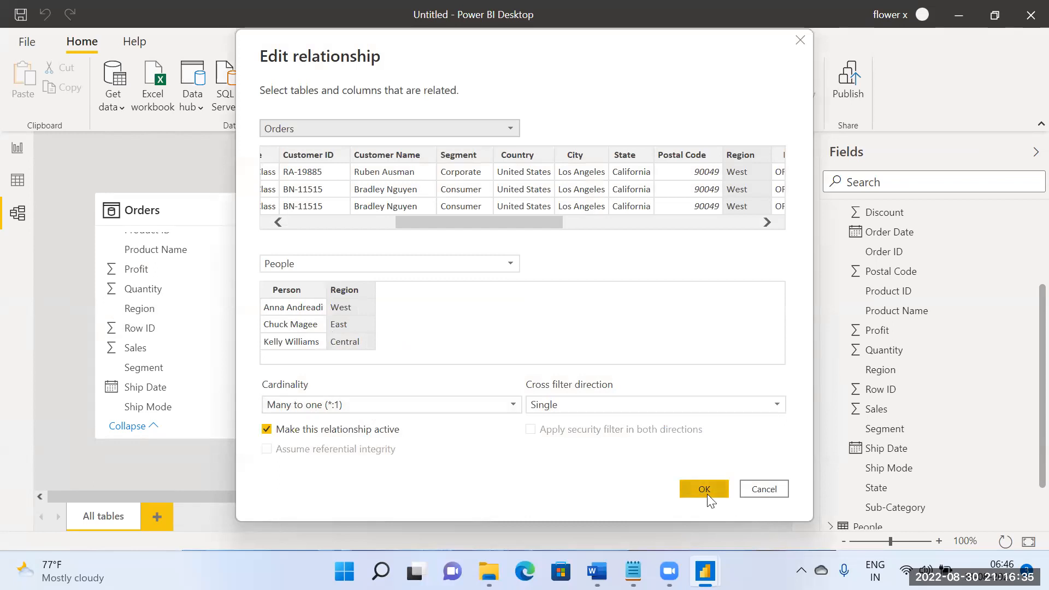
pyautogui.click(755, 490)
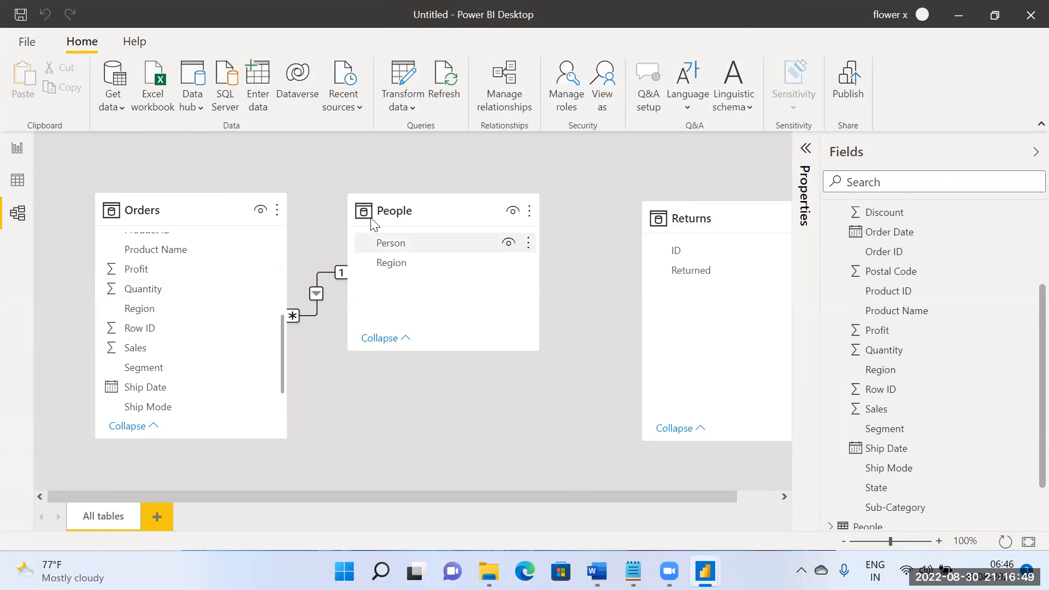
# Step: Compare the Region values in the People and Orders data tables, and examine how the model diagram links them
pyautogui.click(25, 184)
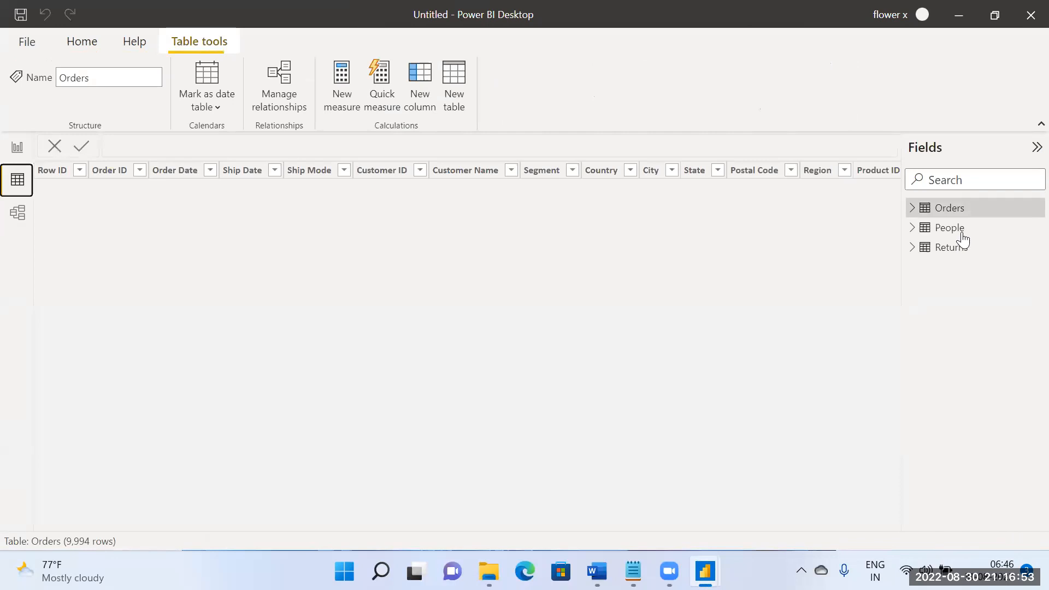
pyautogui.click(957, 233)
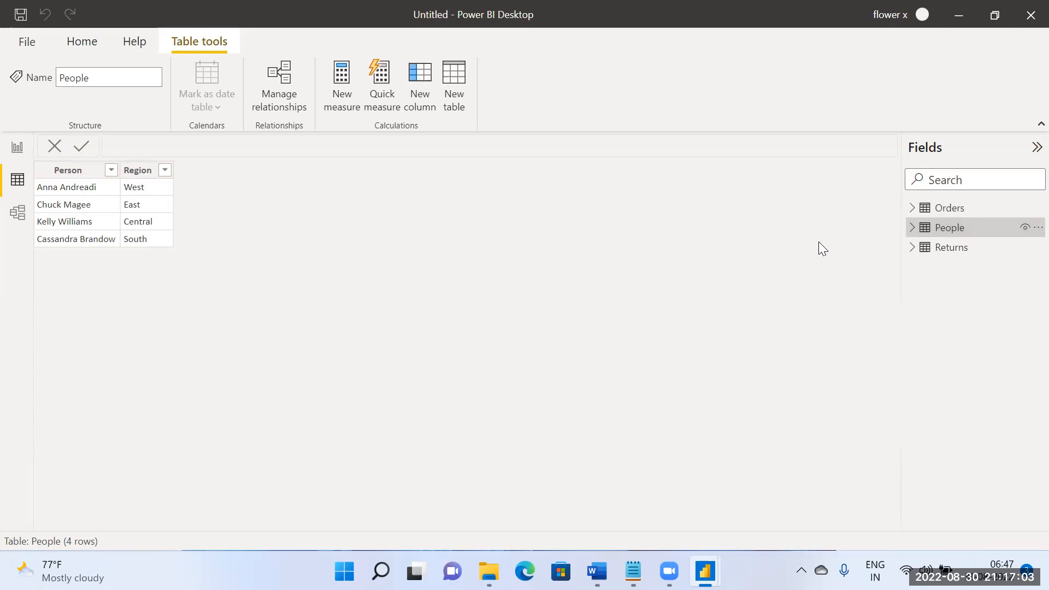
pyautogui.click(948, 209)
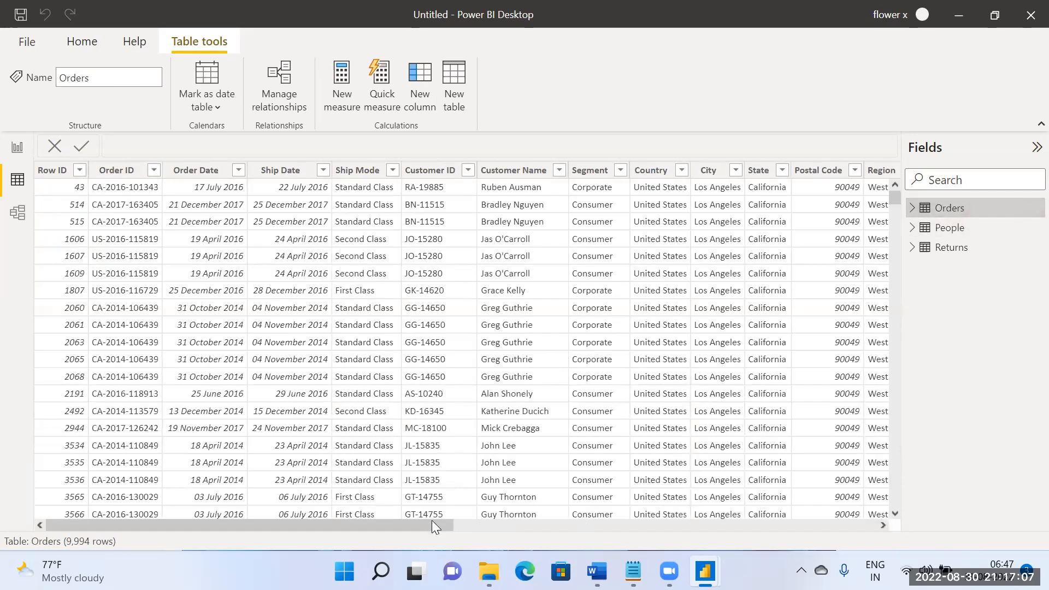
pyautogui.moveTo(466, 523); pyautogui.dragTo(608, 526)
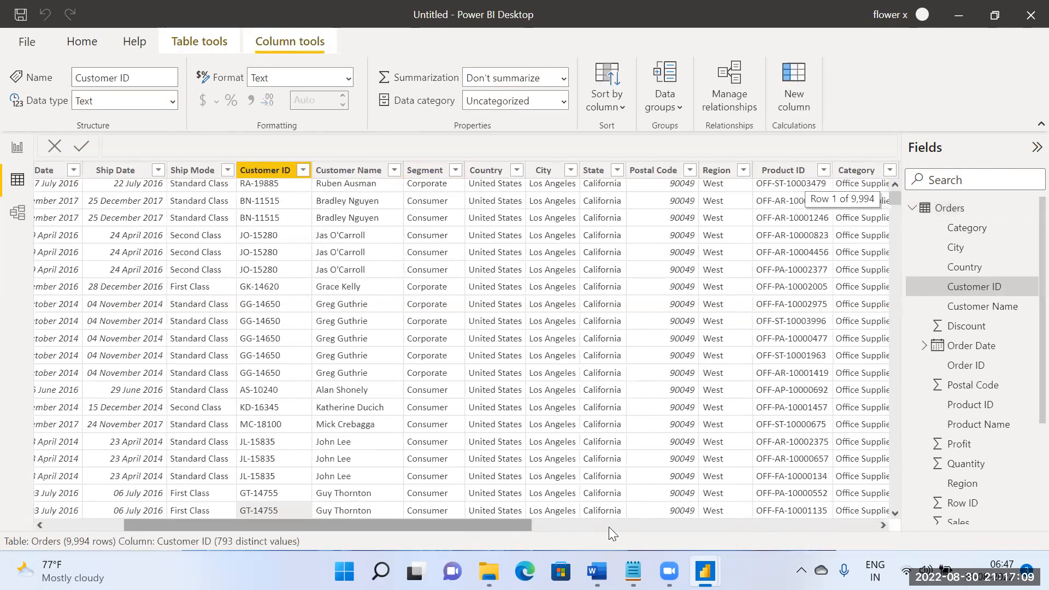
pyautogui.click(436, 205)
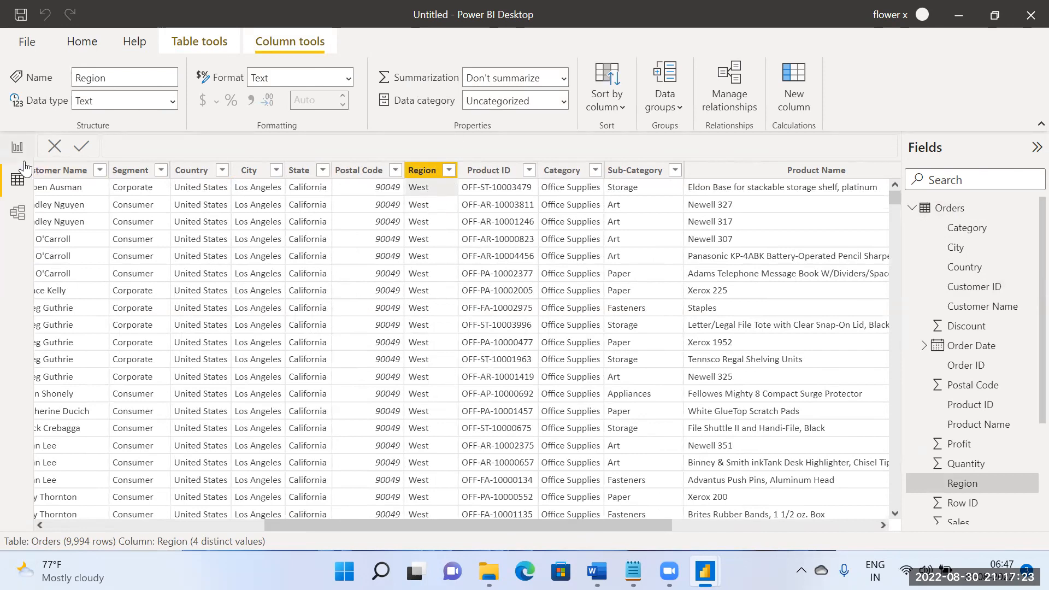
pyautogui.click(18, 213)
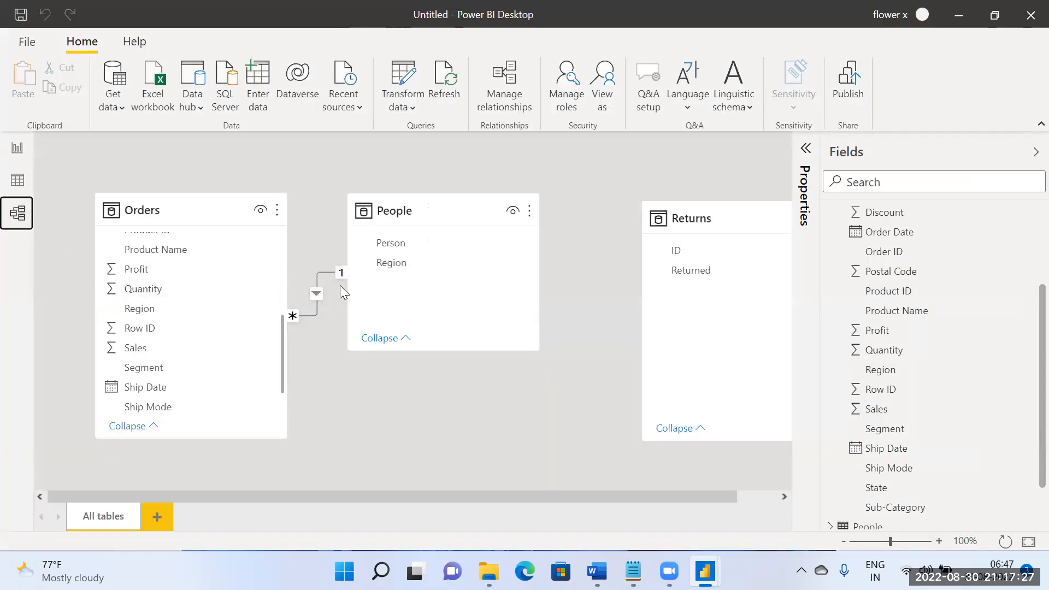
pyautogui.click(24, 149)
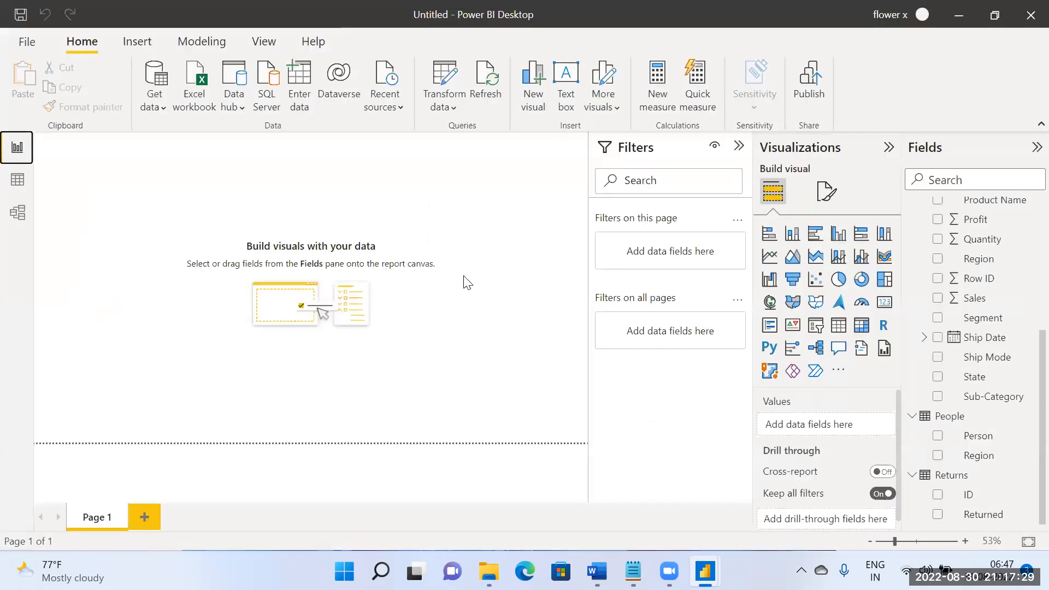
pyautogui.click(16, 211)
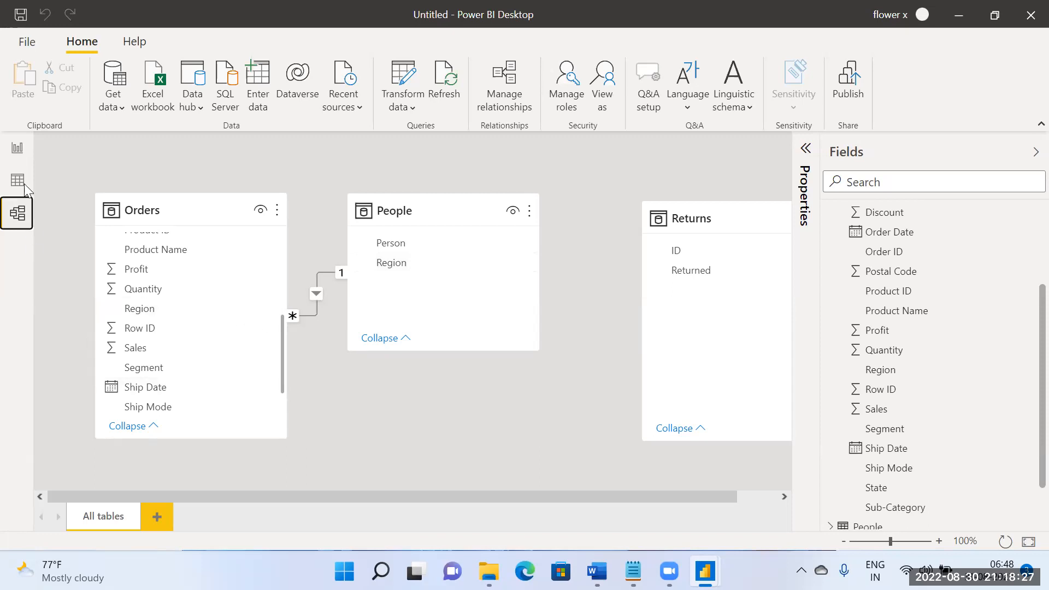
# Step: Add a table visual showing Orders' Order ID to the blank report page and enlarge it
pyautogui.click(19, 156)
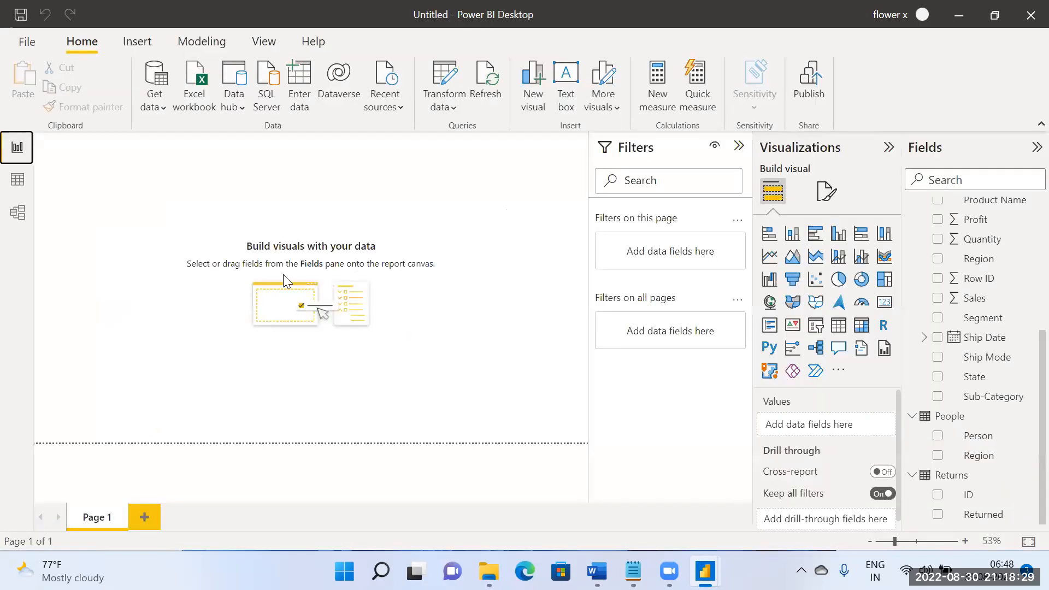
pyautogui.scroll(3, 981, 343)
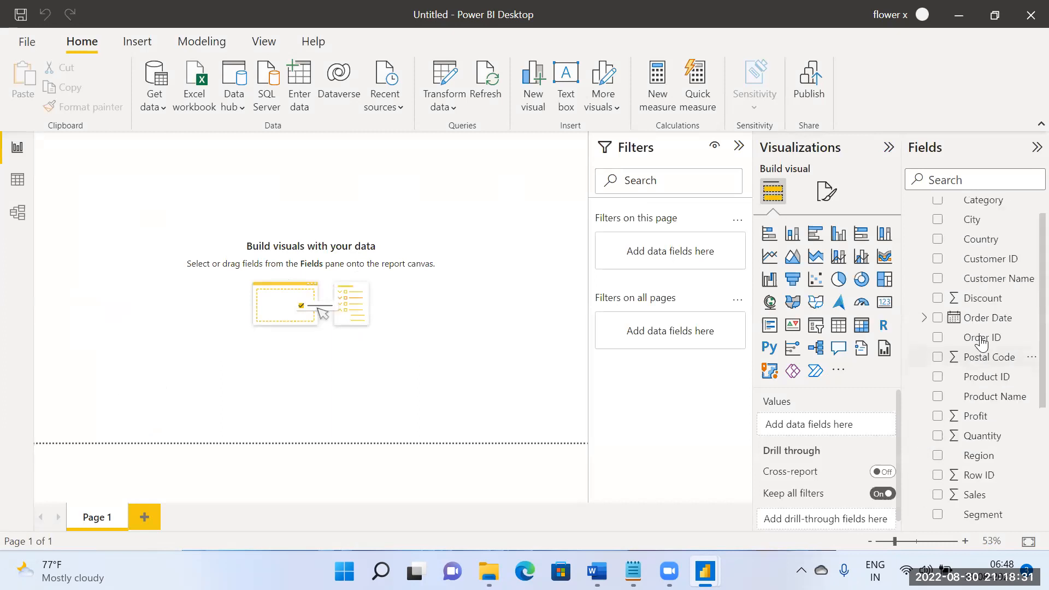
pyautogui.scroll(-3, 1007, 328)
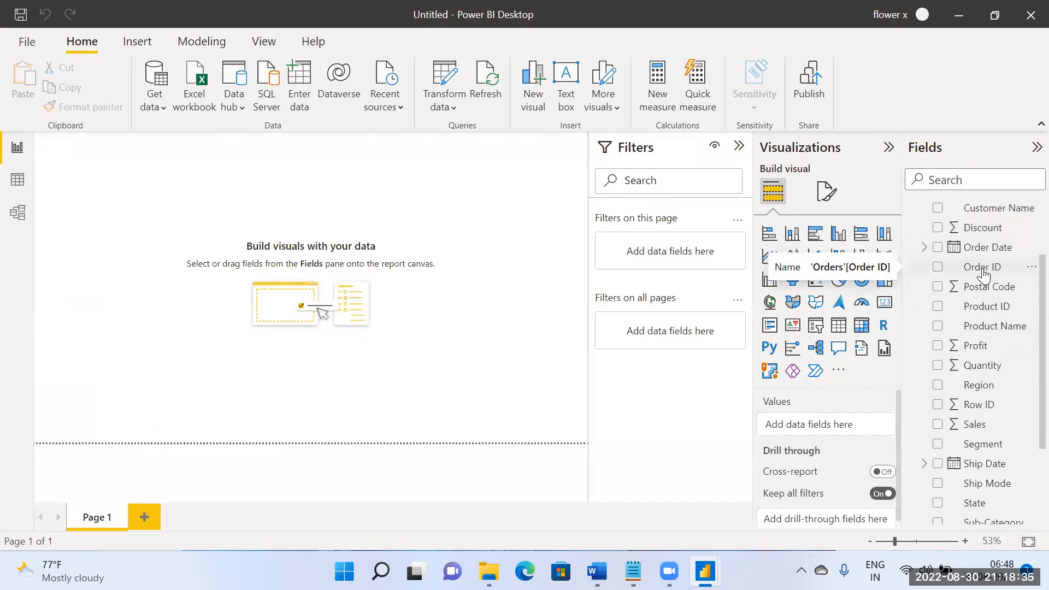
pyautogui.moveTo(983, 273); pyautogui.dragTo(284, 246)
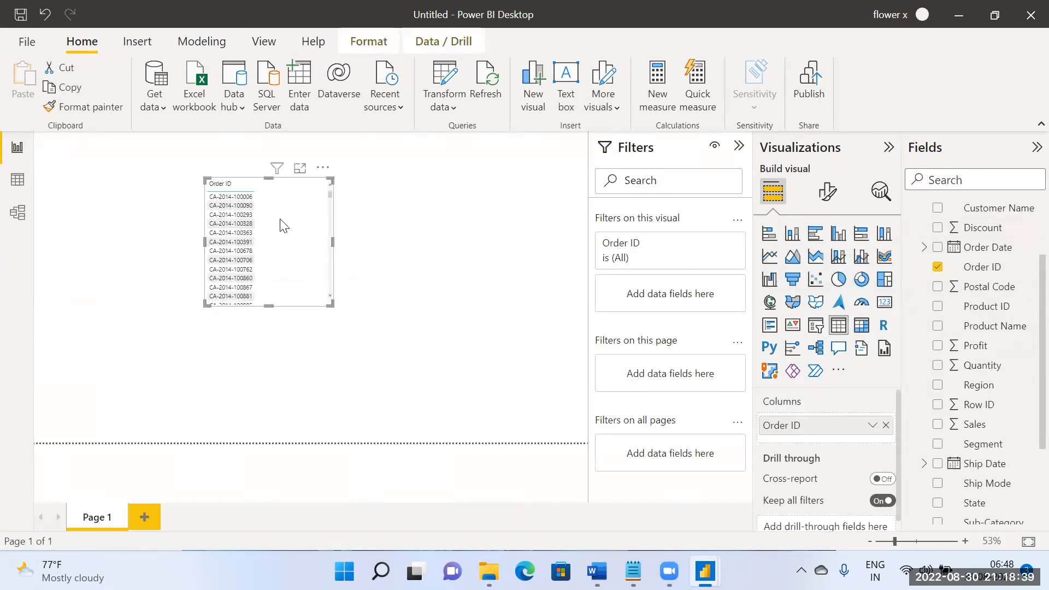
pyautogui.moveTo(332, 305); pyautogui.dragTo(416, 396)
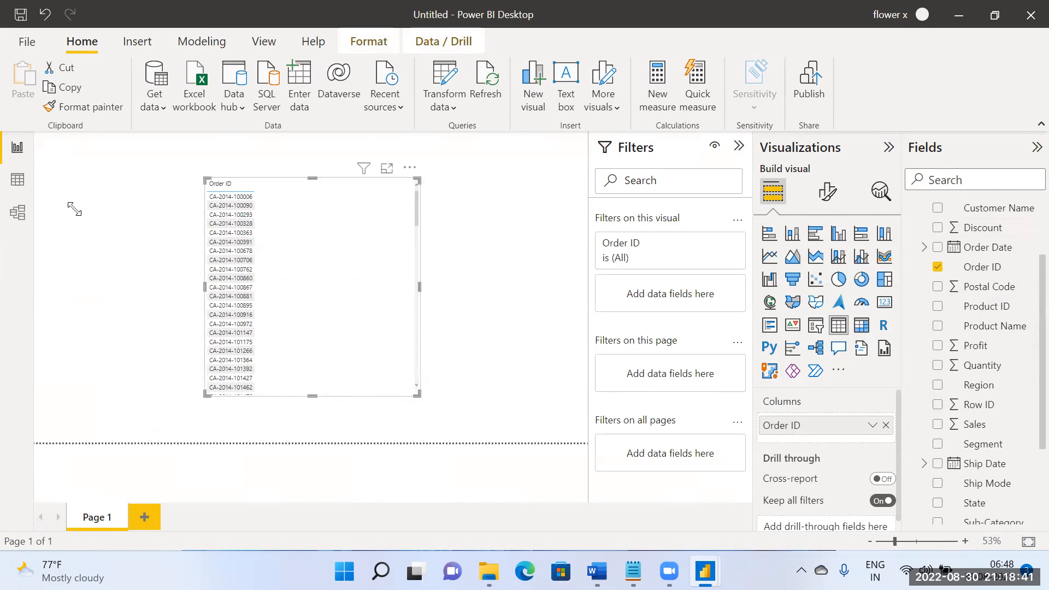
# Step: Examine the available People fields and the Orders–People relationship's settings, leaving the settings as they are
pyautogui.click(20, 213)
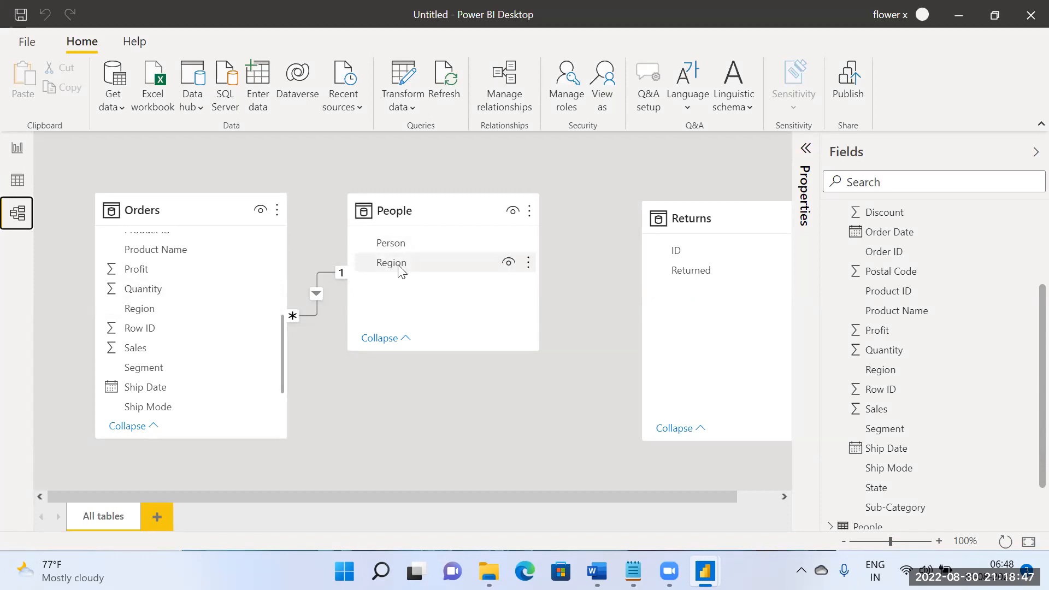
pyautogui.click(17, 148)
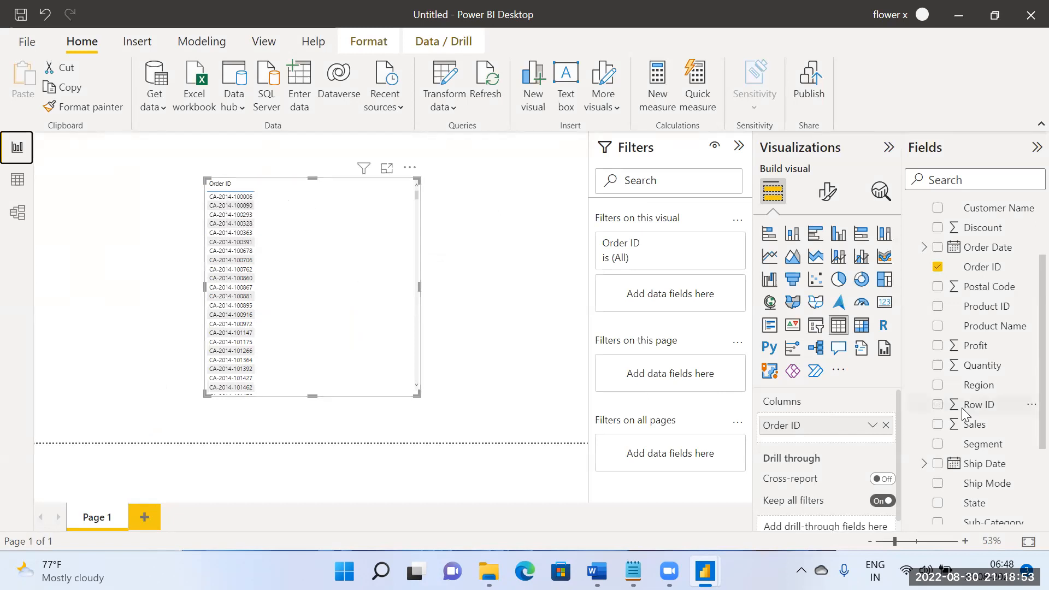
pyautogui.scroll(-3, 966, 414)
pyautogui.scroll(5, 994, 420)
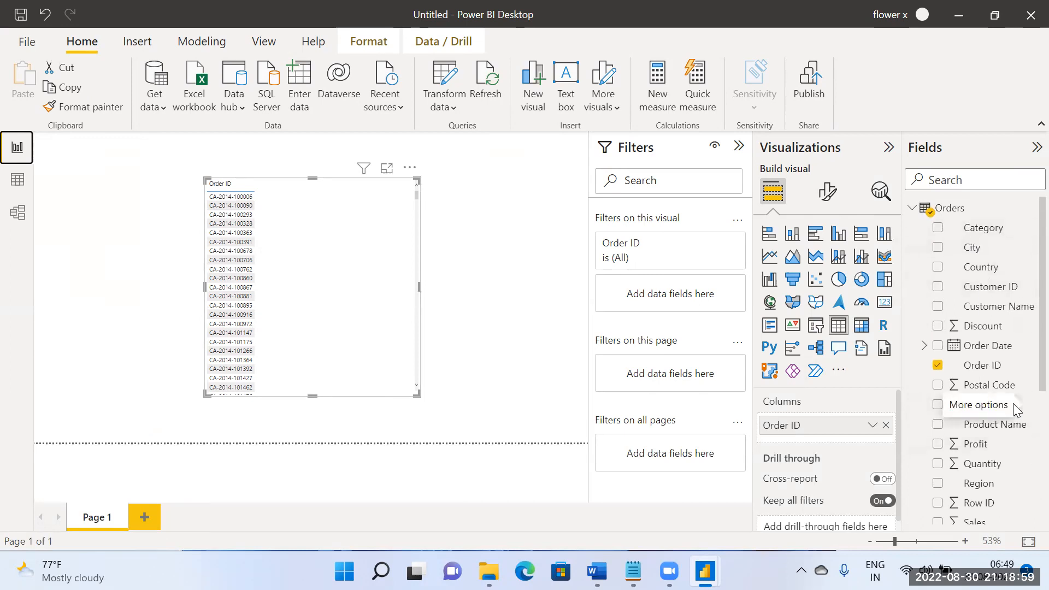
pyautogui.scroll(-5, 1017, 437)
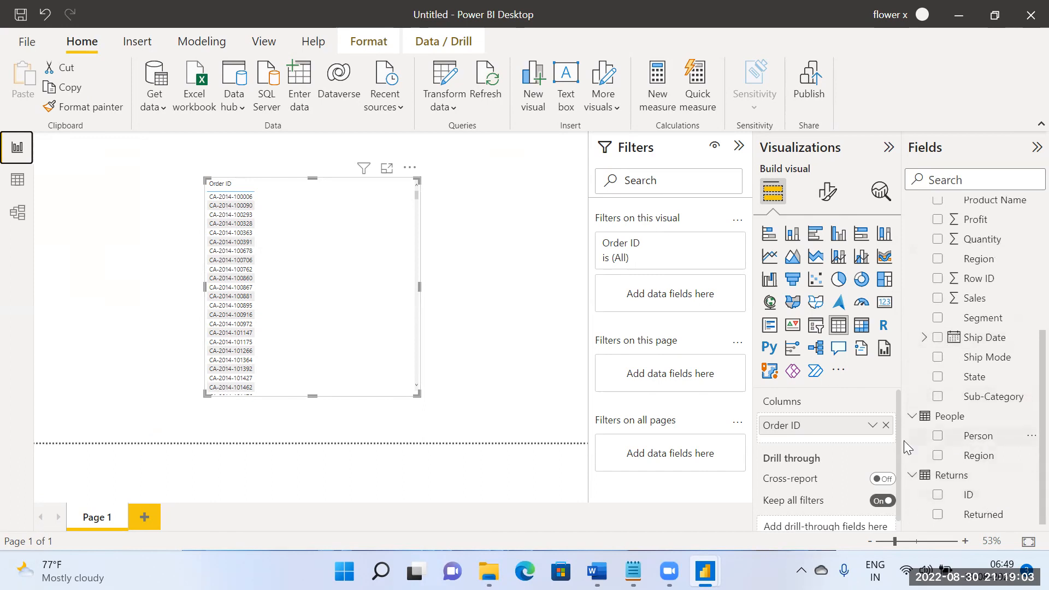
pyautogui.click(17, 213)
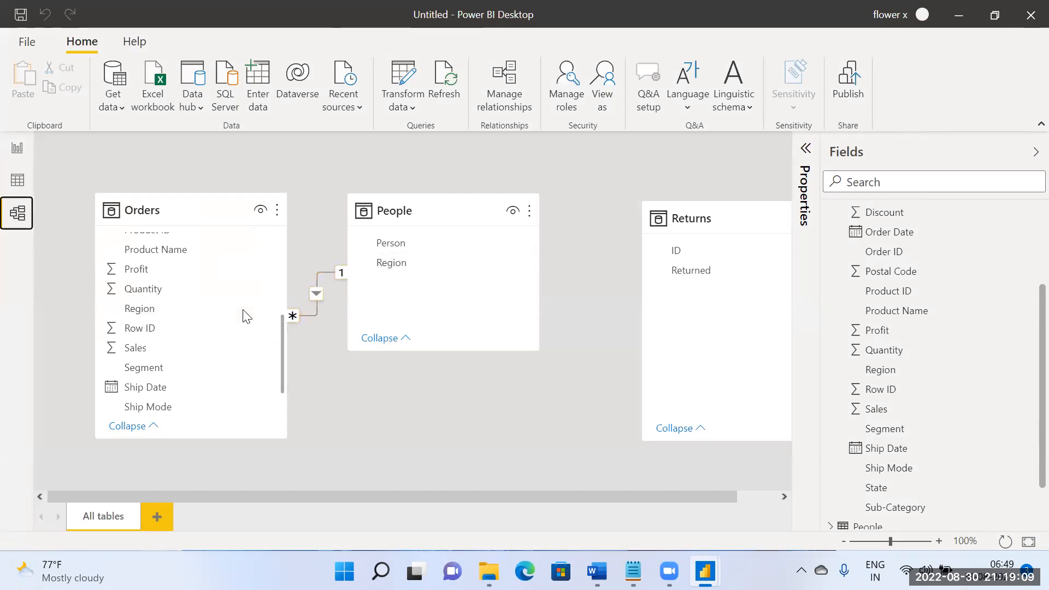
pyautogui.doubleClick(315, 294)
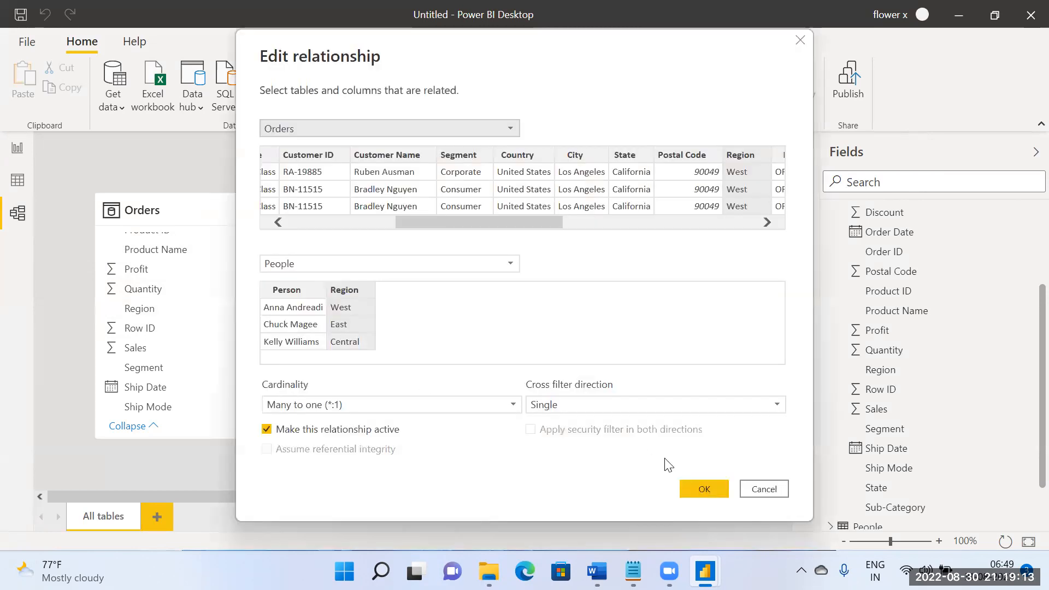
pyautogui.click(764, 488)
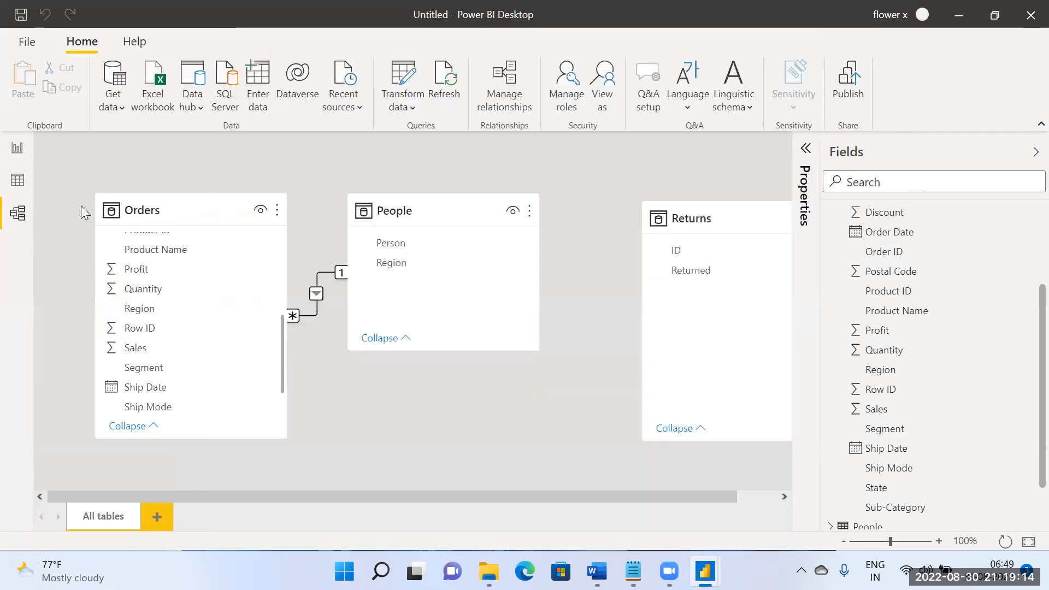
# Step: Add the People table's Person field to the Order ID table visual and compare the result with the model diagram
pyautogui.click(20, 153)
pyautogui.moveTo(971, 439); pyautogui.dragTo(358, 321)
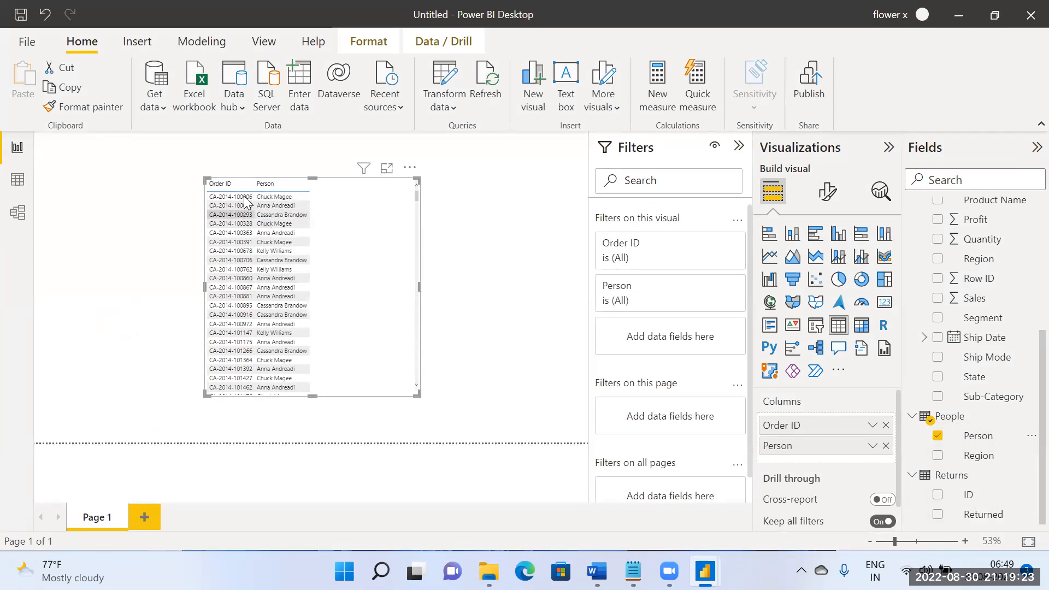
pyautogui.click(18, 213)
pyautogui.click(17, 149)
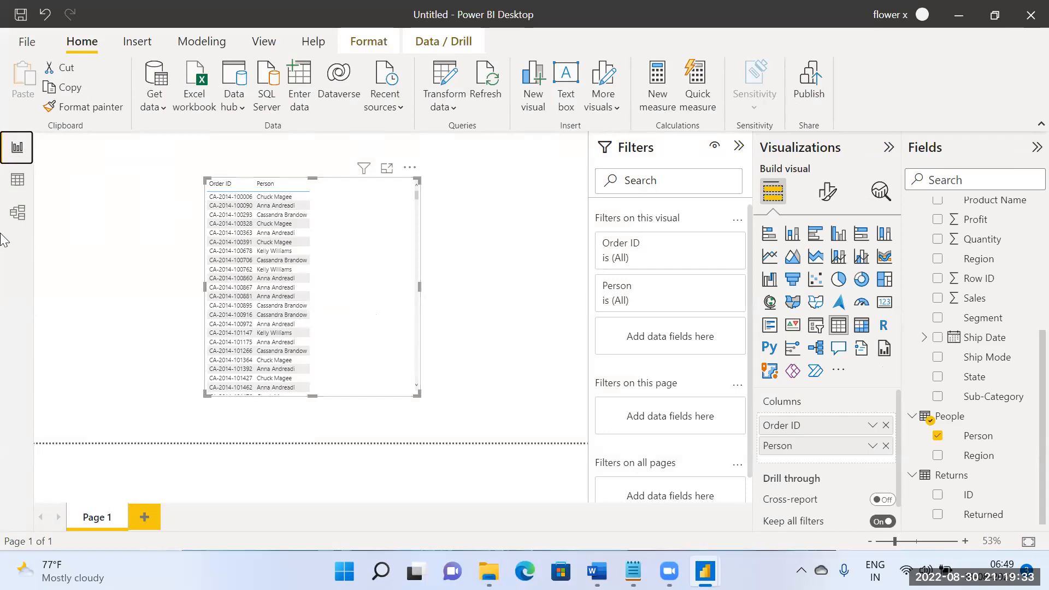
# Step: Check which columns link Orders and People in the relationship settings, and look over both tables' data
pyautogui.click(17, 213)
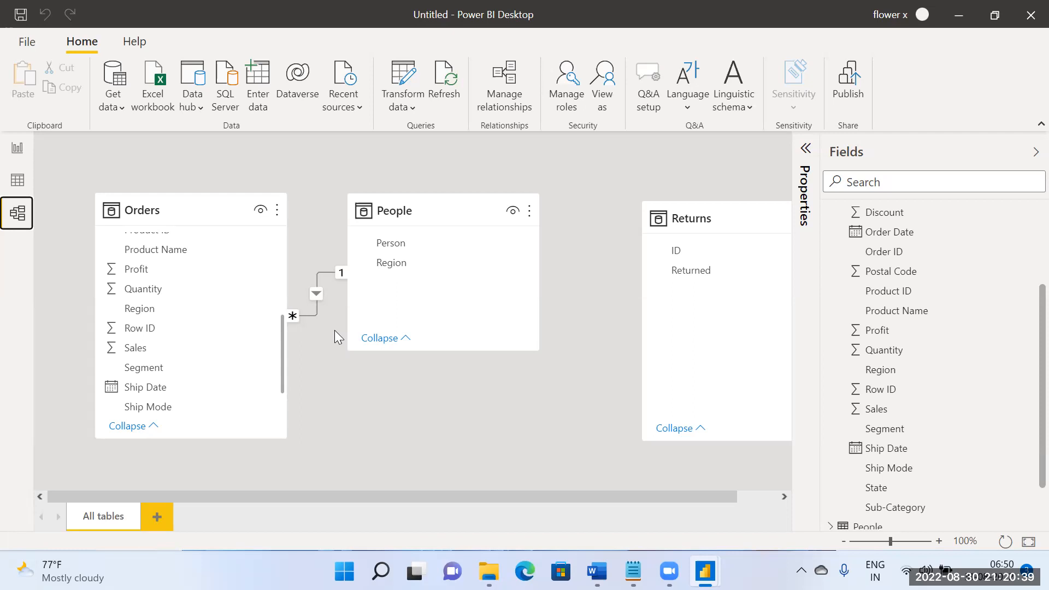
pyautogui.click(315, 295)
pyautogui.doubleClick(329, 313)
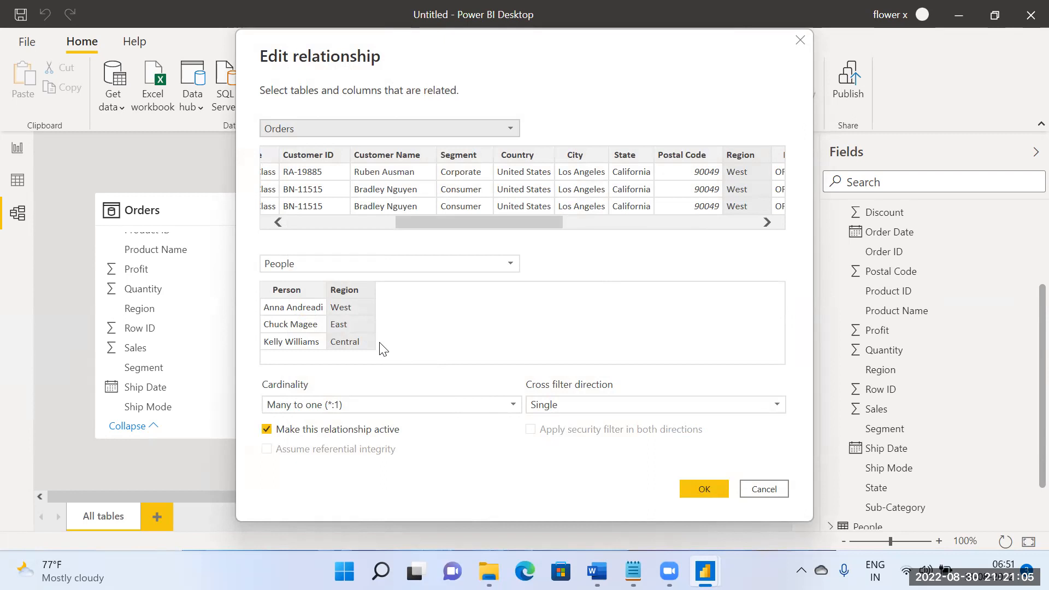
pyautogui.click(763, 490)
pyautogui.click(17, 181)
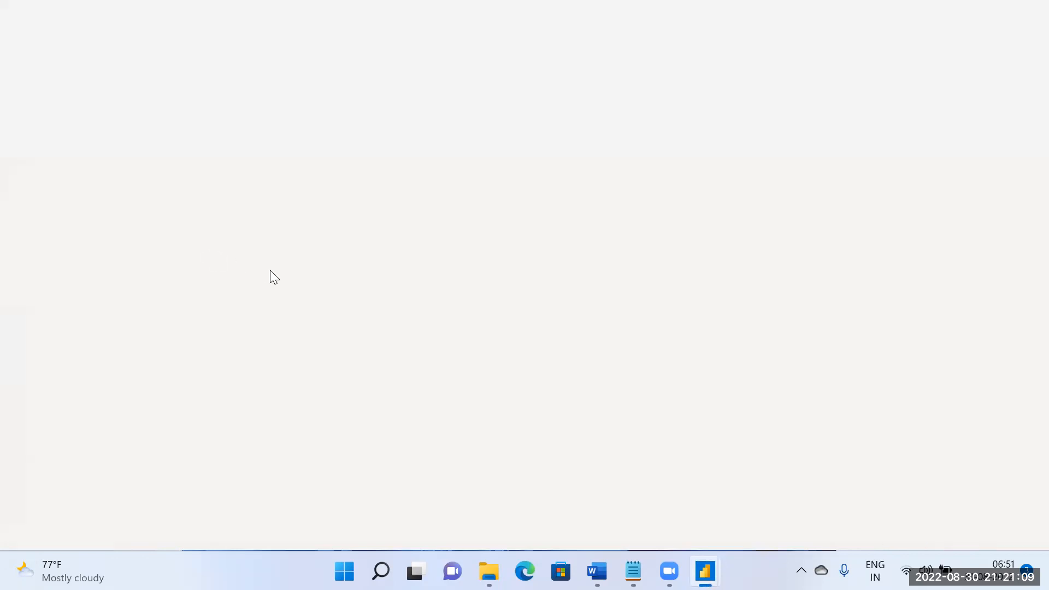
pyautogui.click(920, 214)
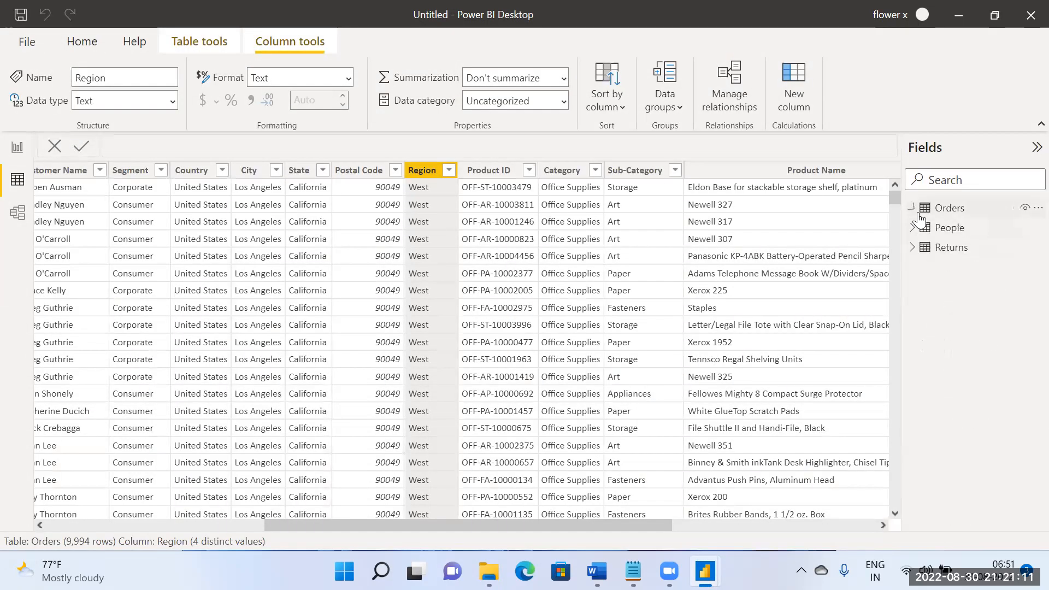
pyautogui.click(949, 228)
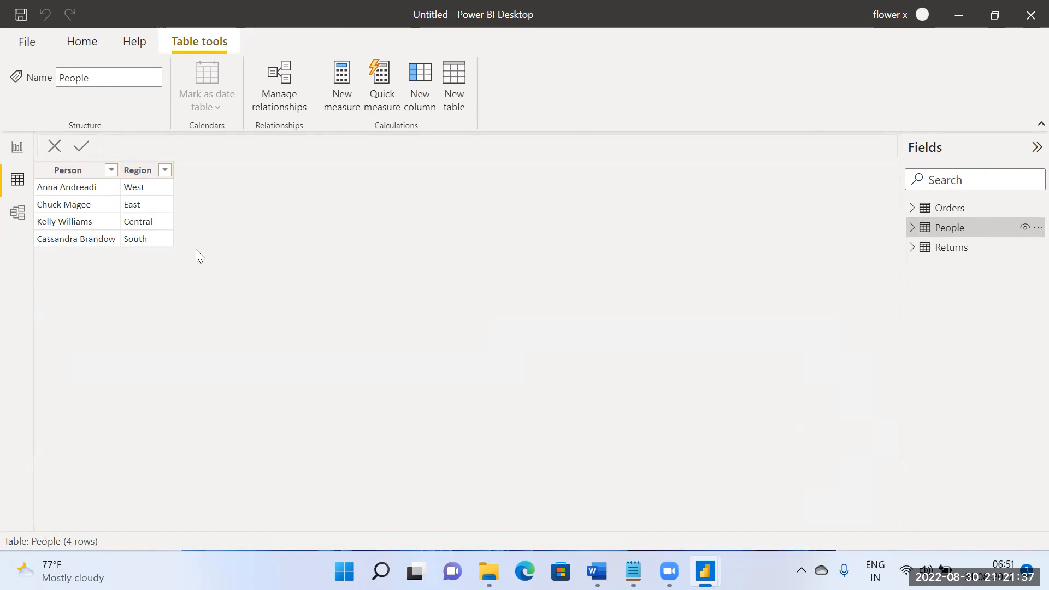
pyautogui.click(21, 158)
# Step: Try to change the Orders–People relationship's cardinality to One to one (1:1) in the model diagram, and discard the edit
pyautogui.click(17, 213)
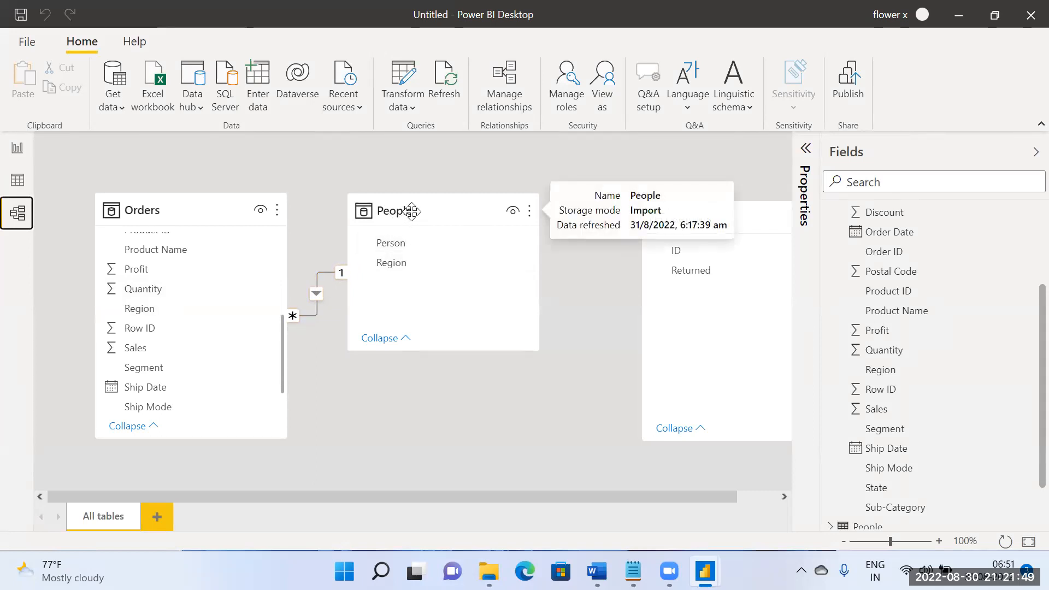
pyautogui.doubleClick(319, 294)
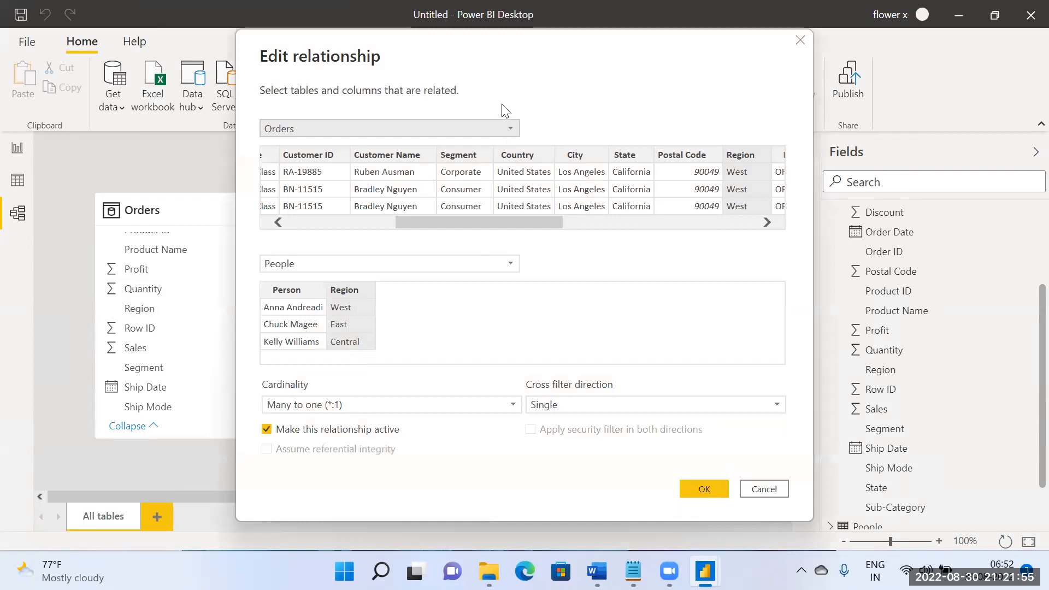
pyautogui.moveTo(508, 68); pyautogui.dragTo(703, 63)
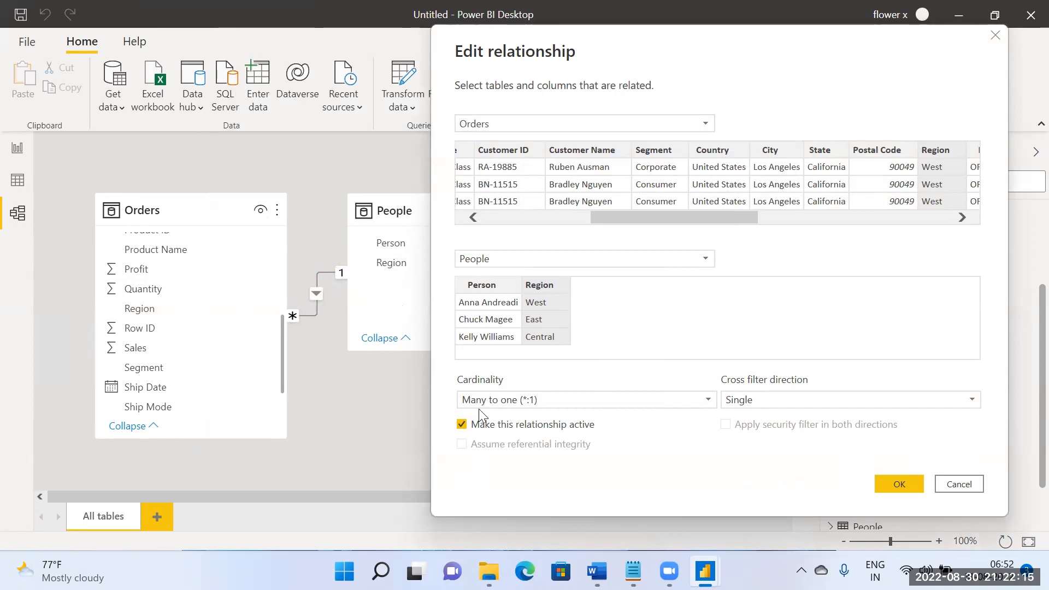
pyautogui.click(517, 401)
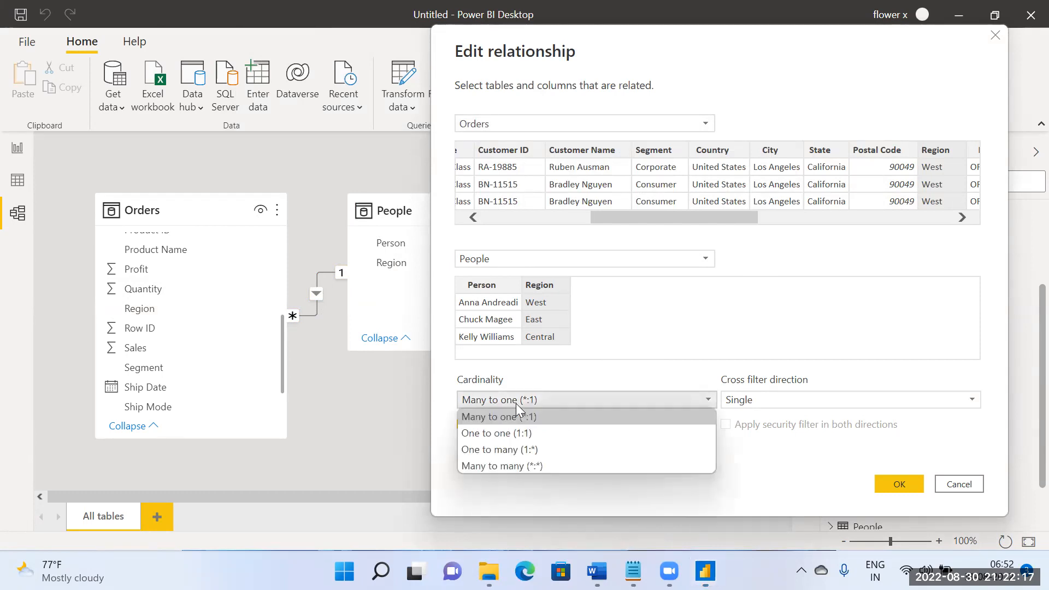
pyautogui.click(500, 433)
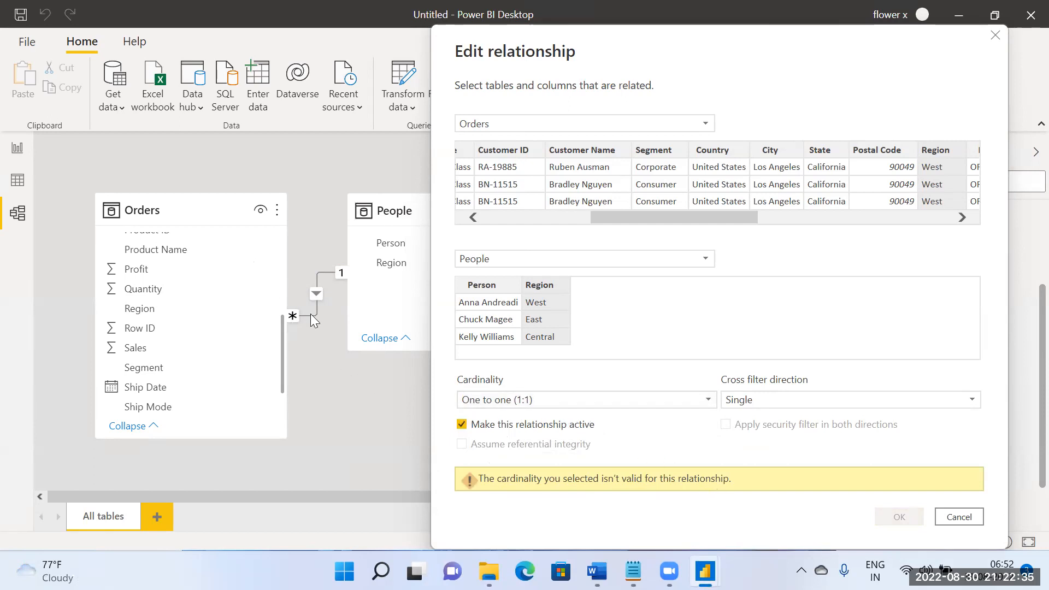
pyautogui.click(541, 397)
pyautogui.click(534, 427)
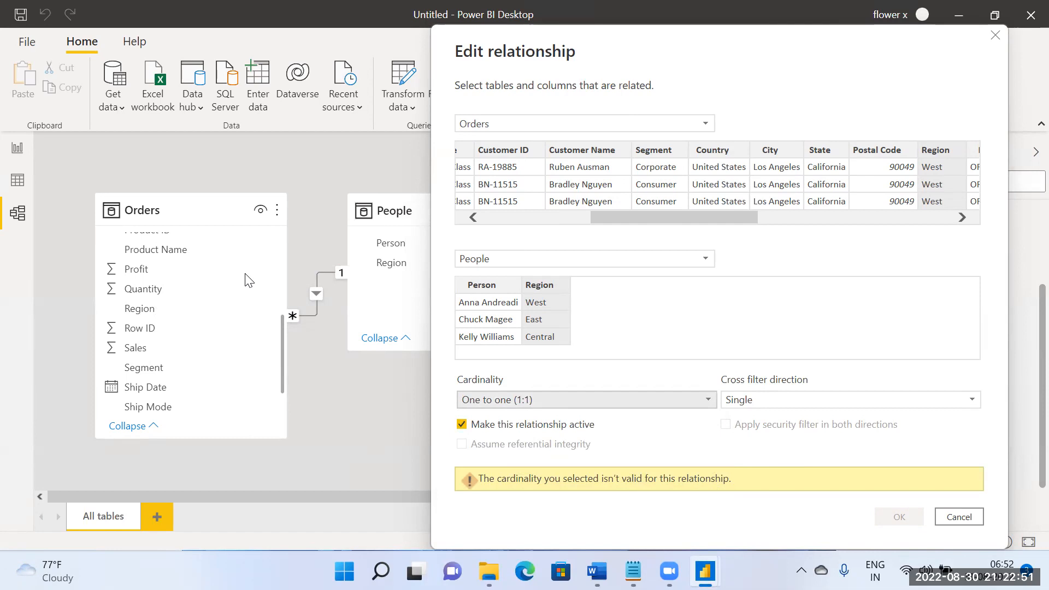
pyautogui.click(518, 399)
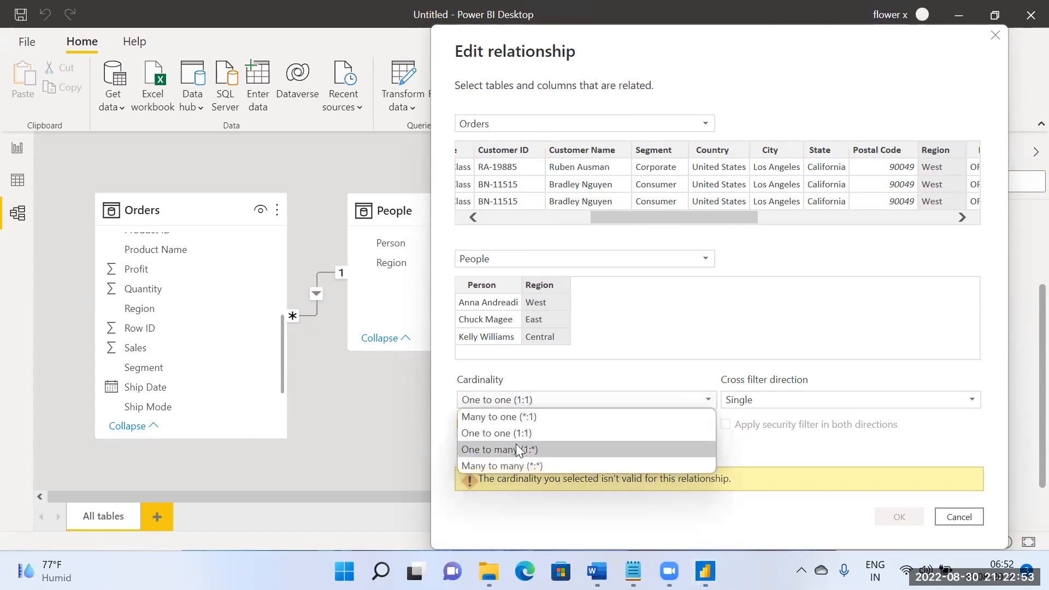
pyautogui.click(587, 389)
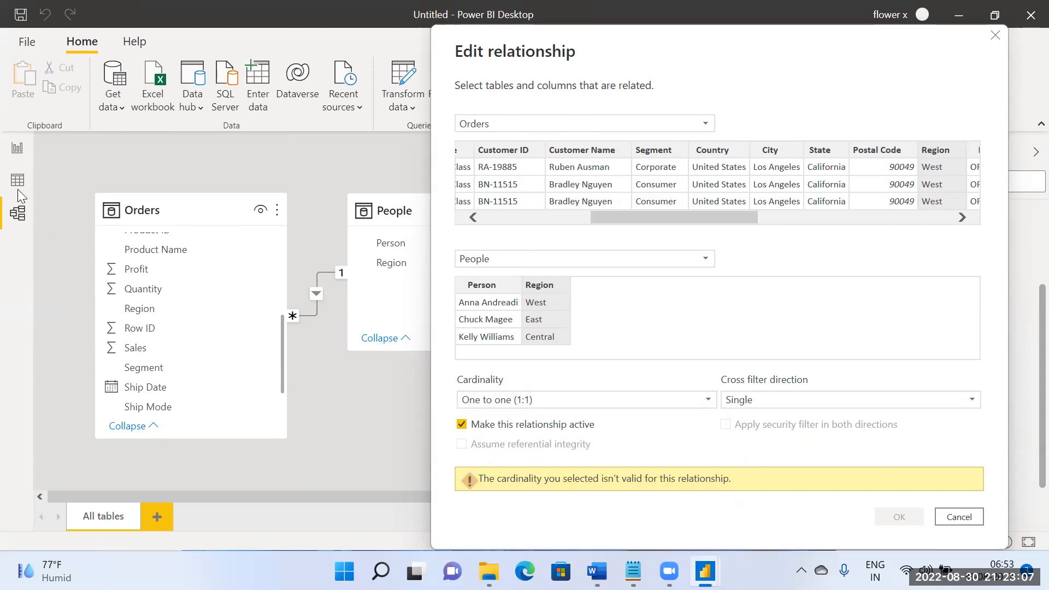
pyautogui.click(958, 516)
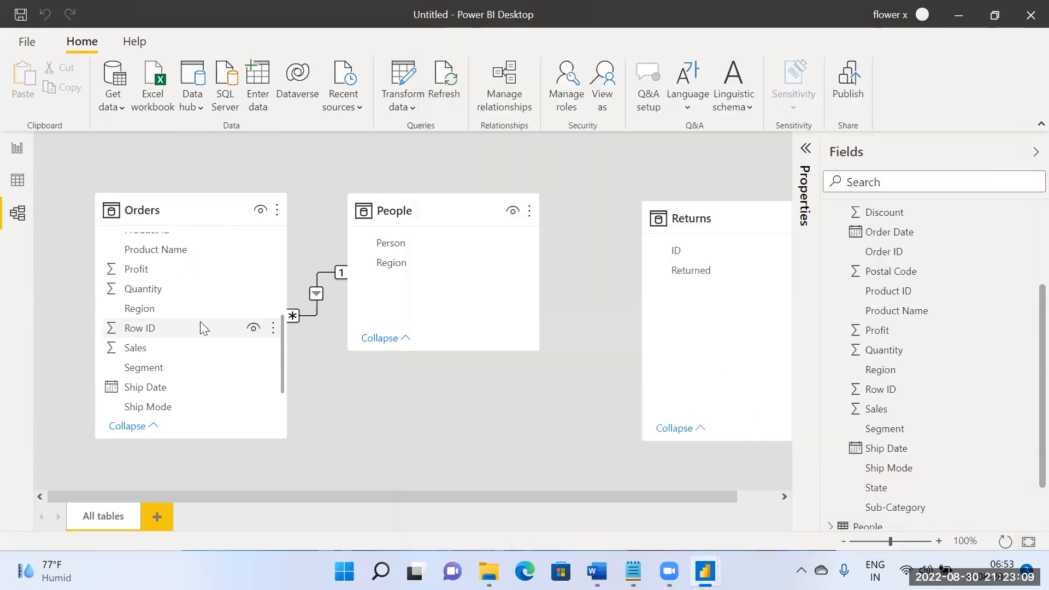
# Step: Remove duplicate rows from the Orders query based on its Region column in Power Query Editor, and apply the change to the model
pyautogui.click(187, 214)
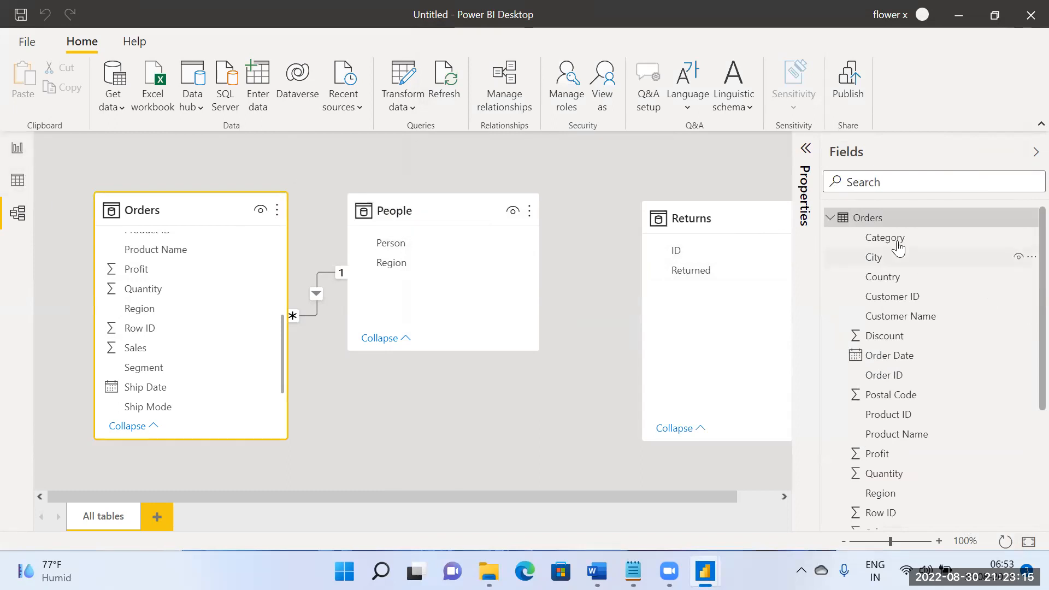
pyautogui.rightClick(887, 218)
pyautogui.click(921, 269)
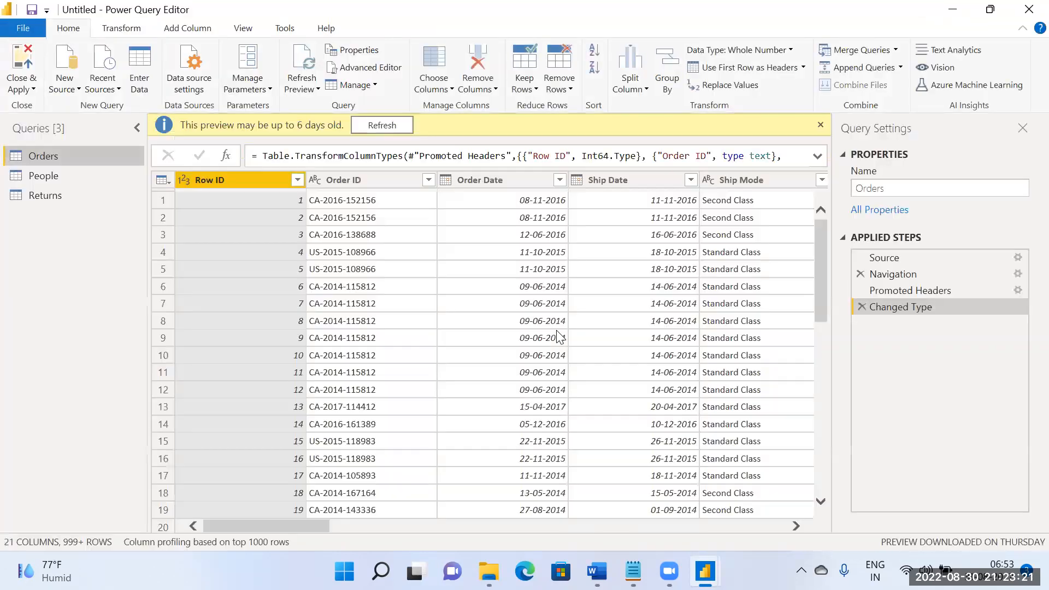
pyautogui.moveTo(296, 526); pyautogui.dragTo(525, 532)
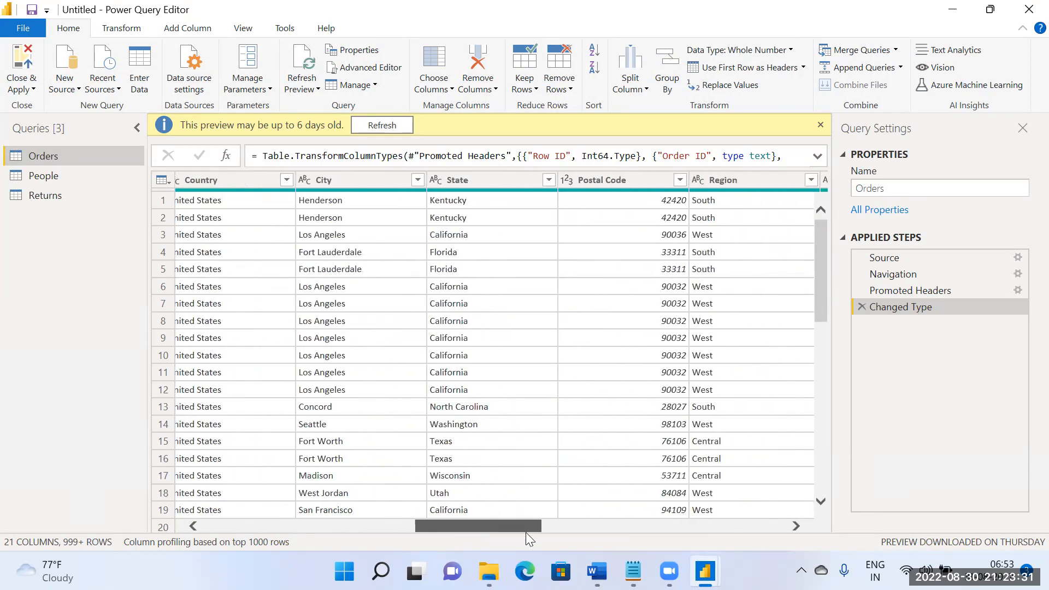
pyautogui.click(719, 182)
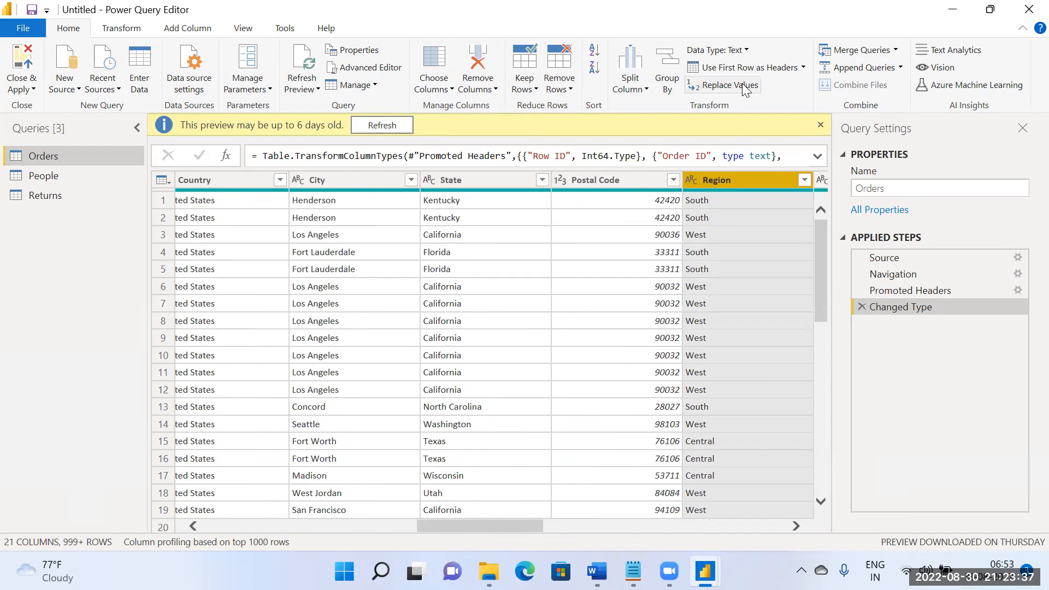
pyautogui.click(568, 93)
pyautogui.click(595, 162)
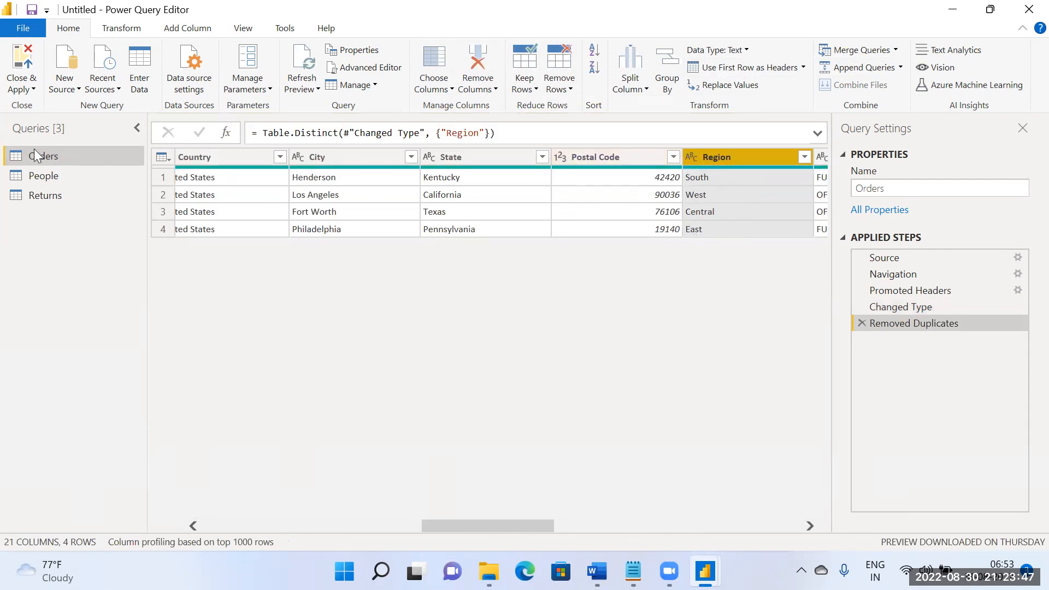
pyautogui.click(31, 68)
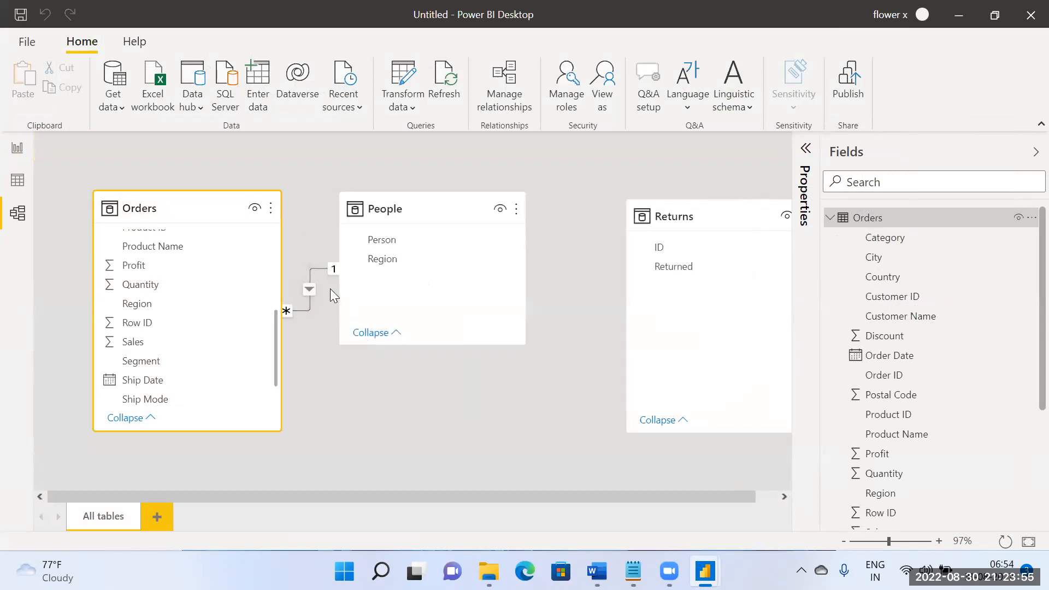
# Step: Set the Orders–People relationship to One to one (1:1) cardinality with Both as the cross filter direction, and review the saved settings
pyautogui.doubleClick(309, 288)
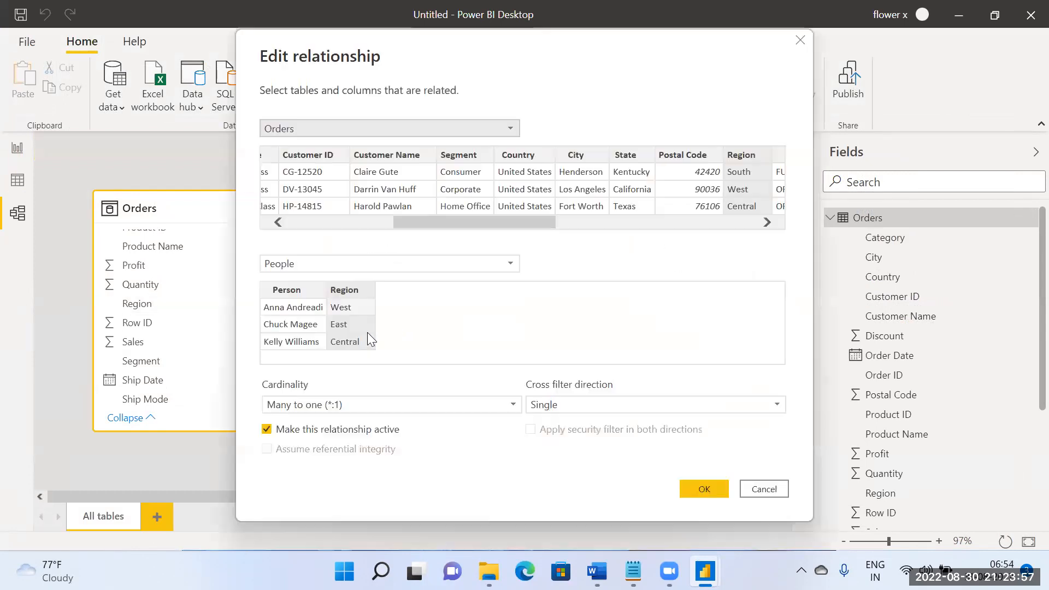
pyautogui.click(397, 415)
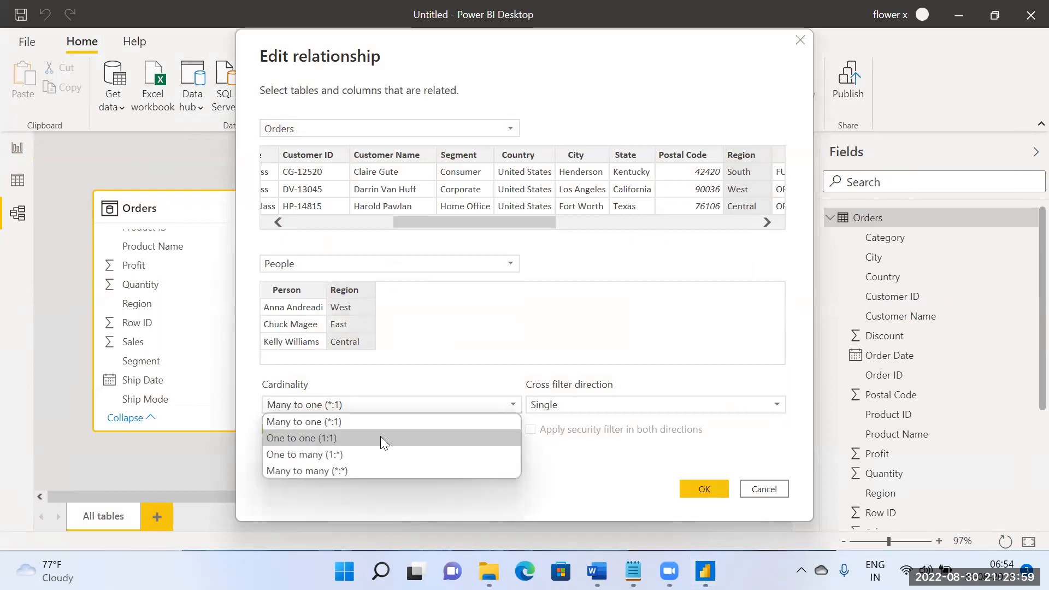
pyautogui.click(380, 436)
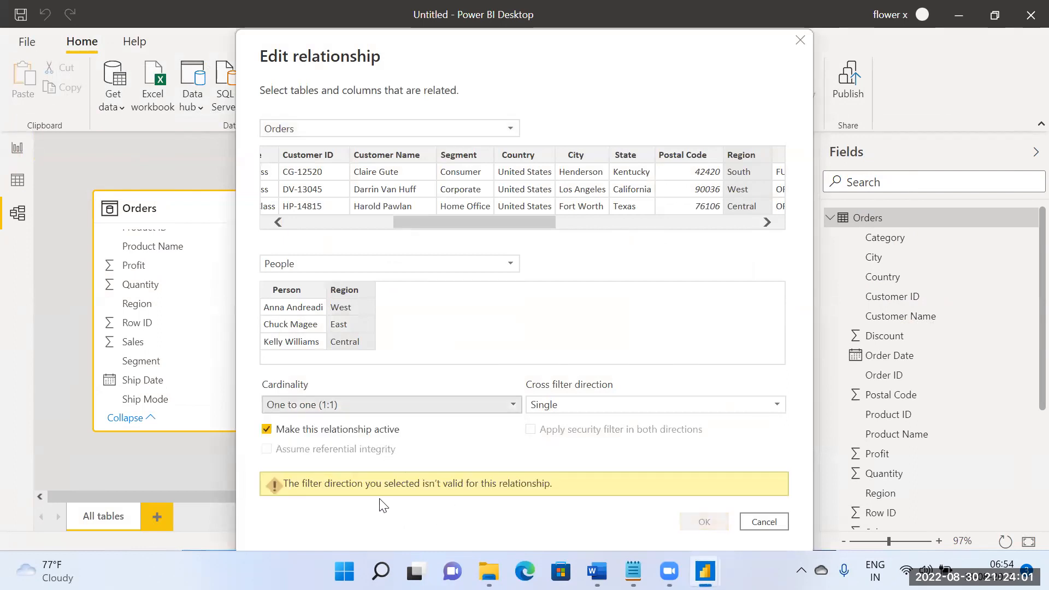
pyautogui.click(576, 412)
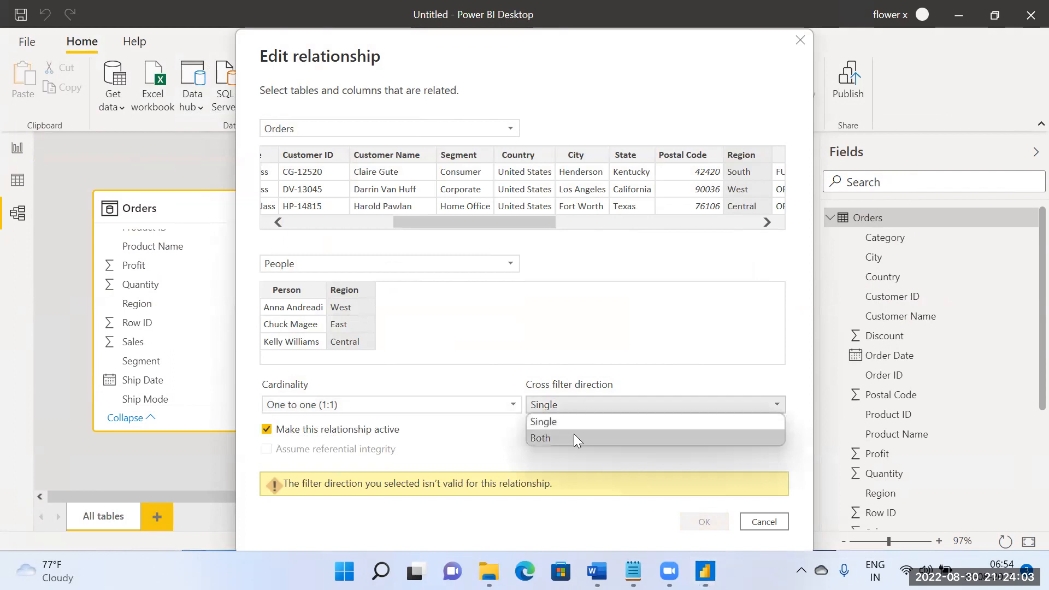
pyautogui.click(611, 439)
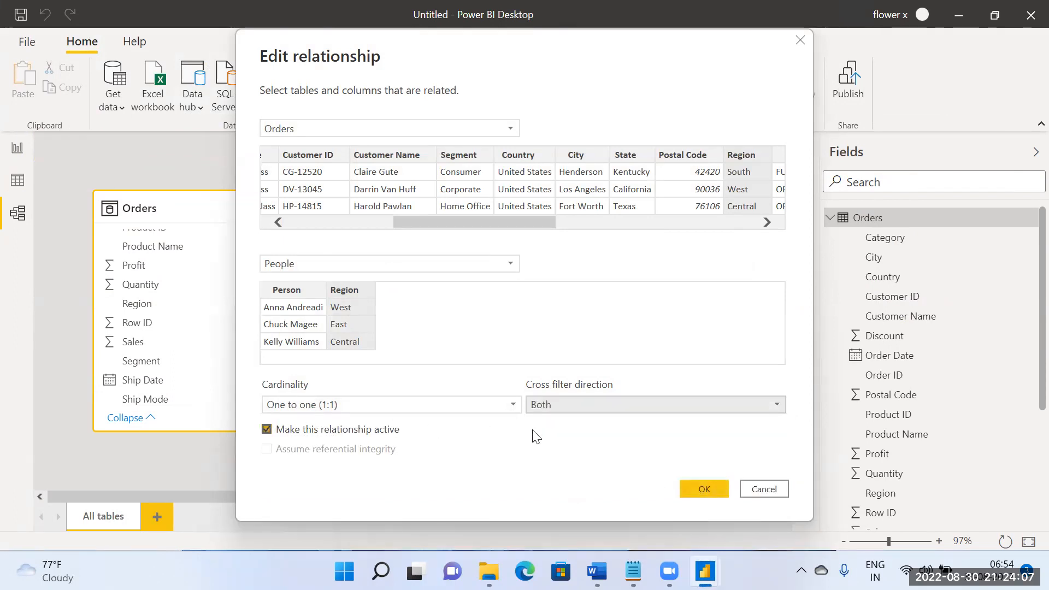
pyautogui.click(711, 490)
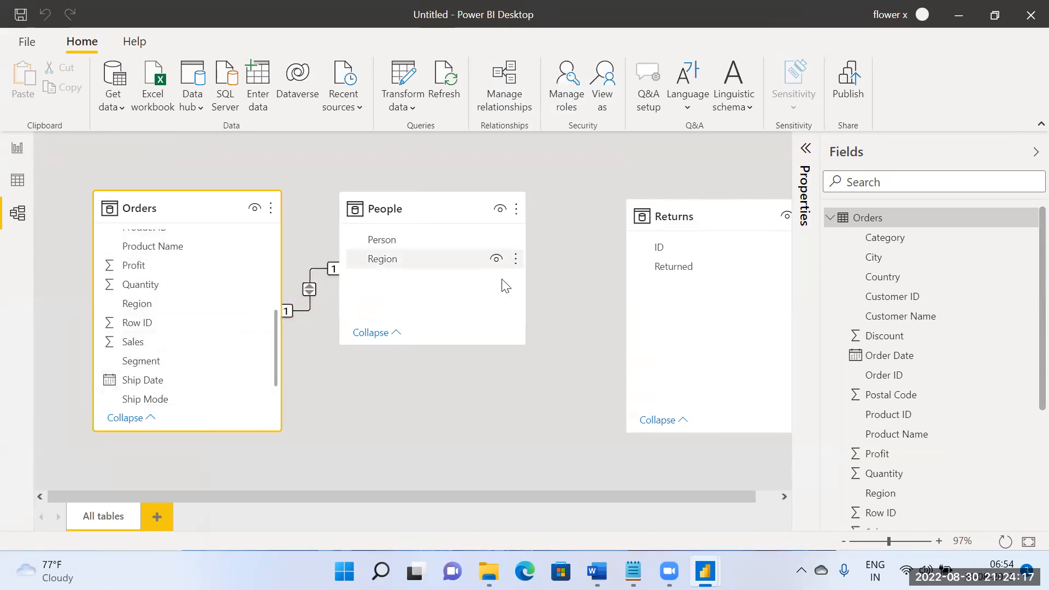
pyautogui.doubleClick(309, 292)
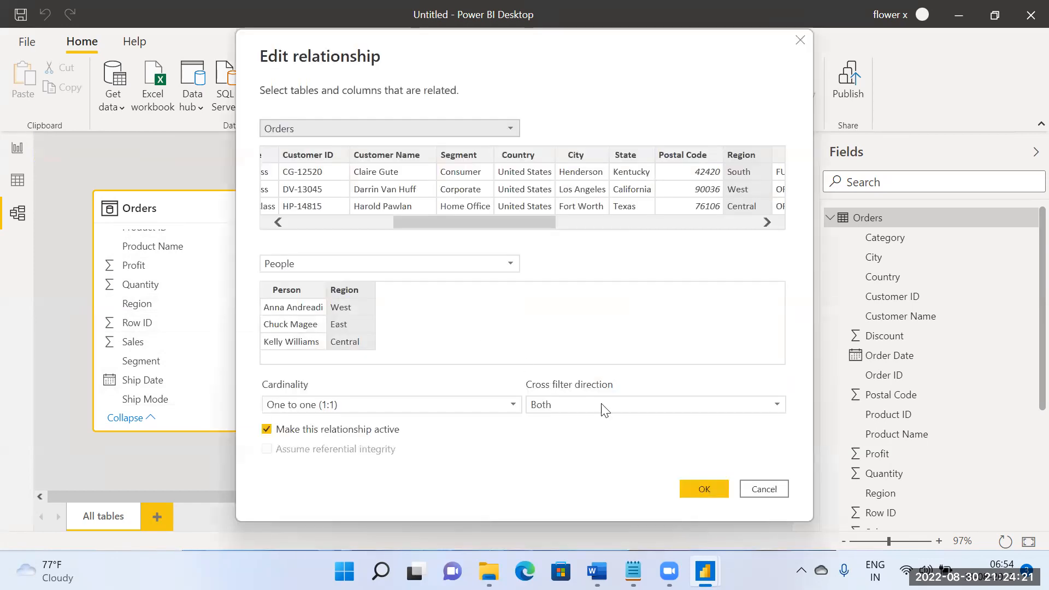
pyautogui.click(780, 490)
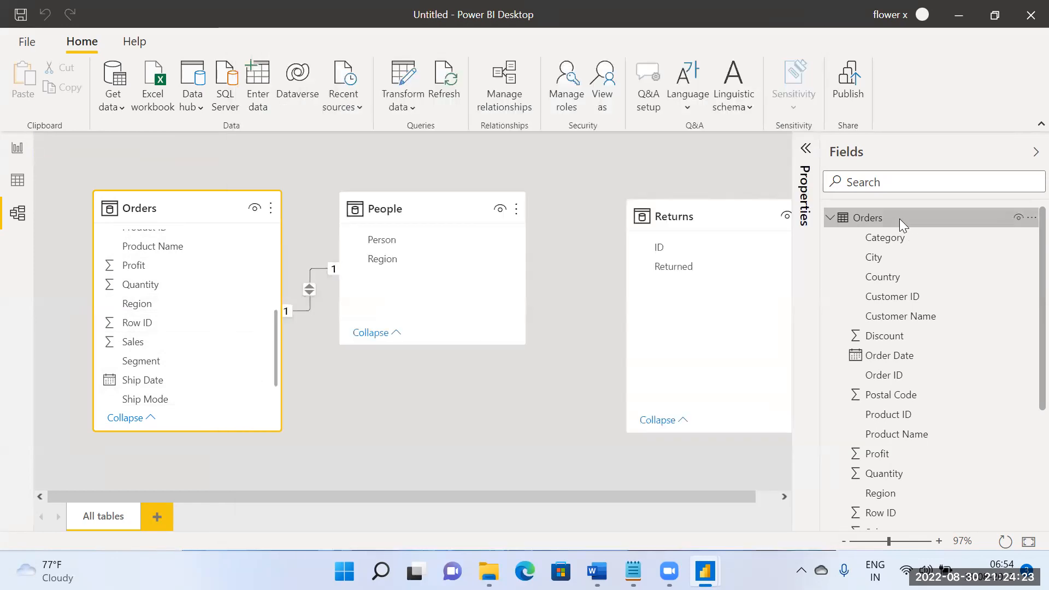
# Step: Delete the Removed Duplicates step from the Orders query in Power Query Editor and apply the change to the model
pyautogui.rightClick(899, 218)
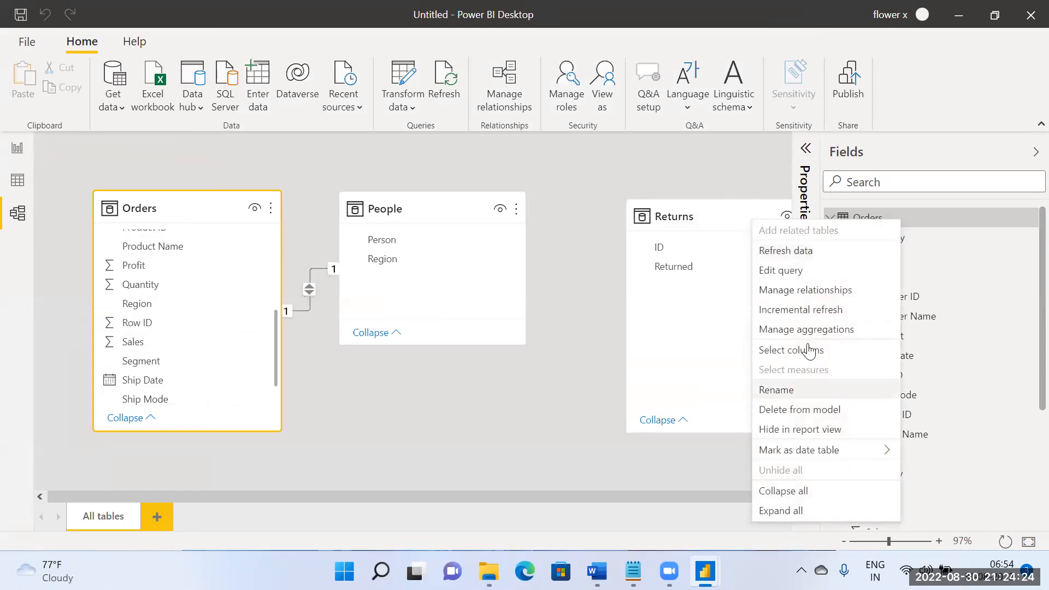
pyautogui.click(799, 271)
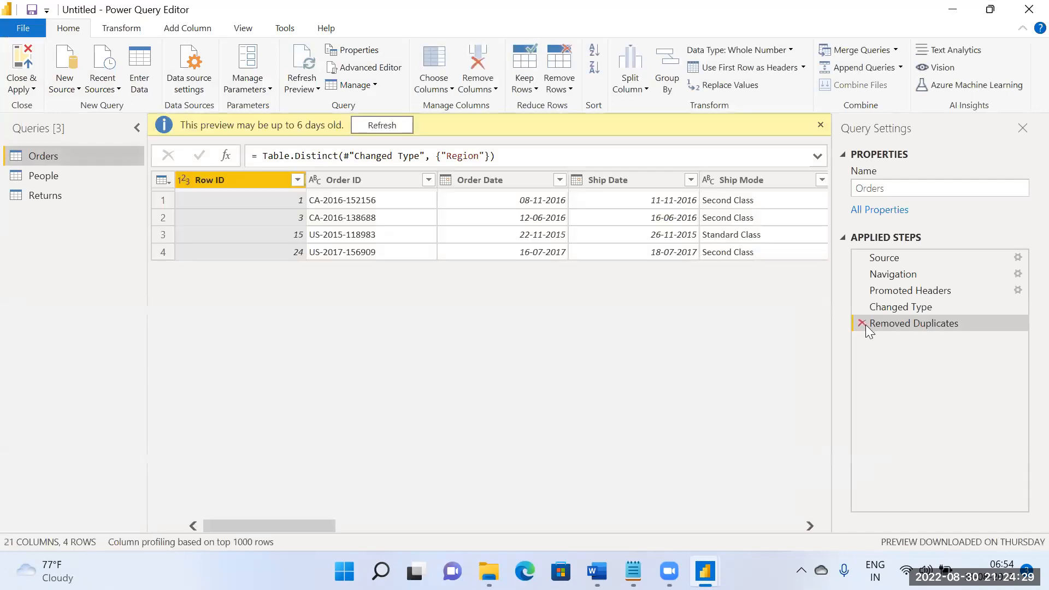
pyautogui.click(862, 323)
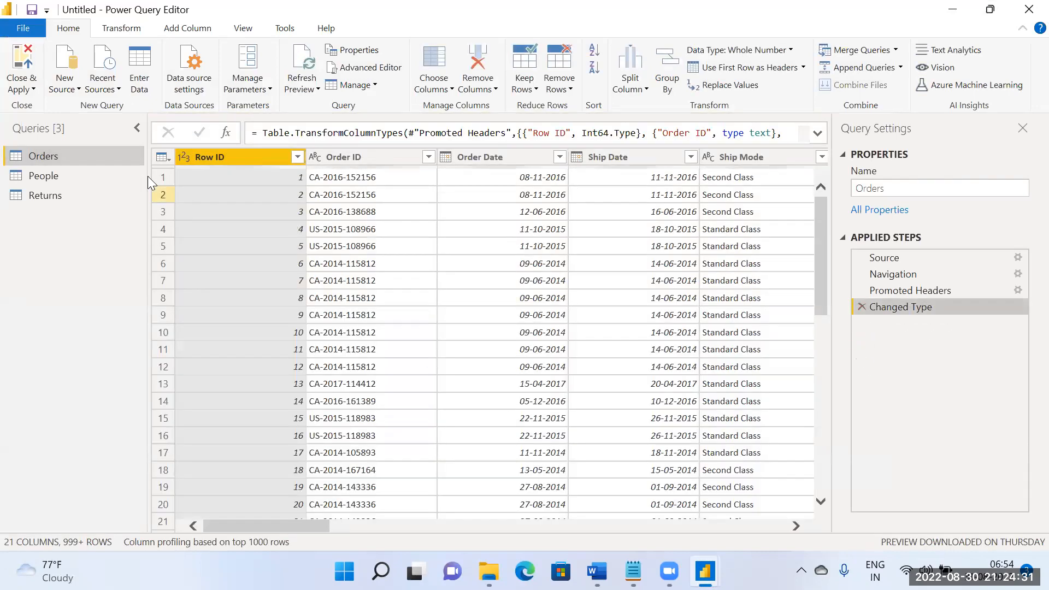
pyautogui.click(23, 65)
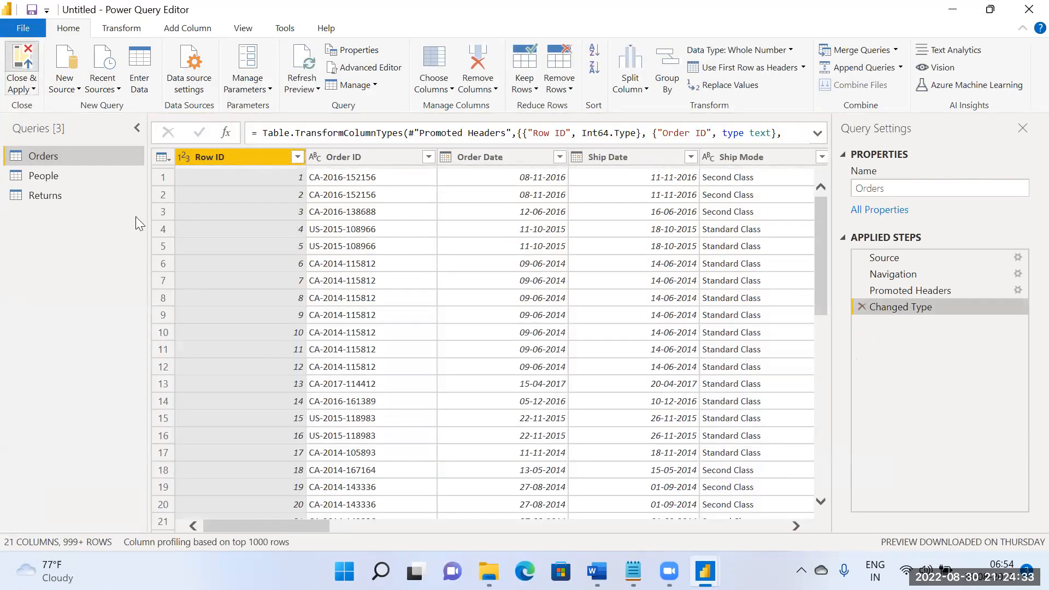
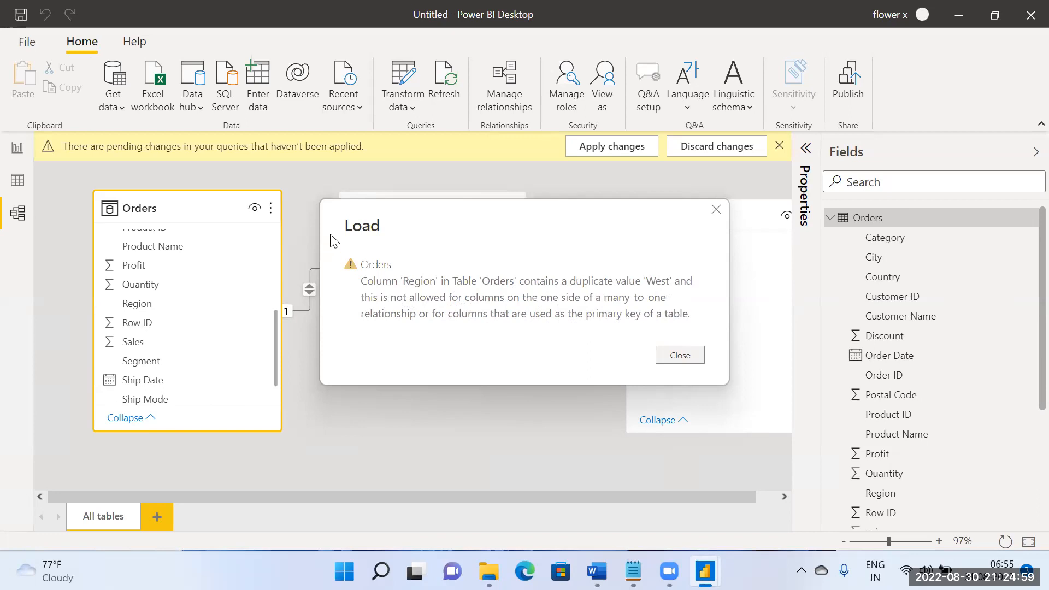
# Step: Set the Orders–People relationship to Many to one (*:1) cardinality with Single as the cross filter direction
pyautogui.click(683, 355)
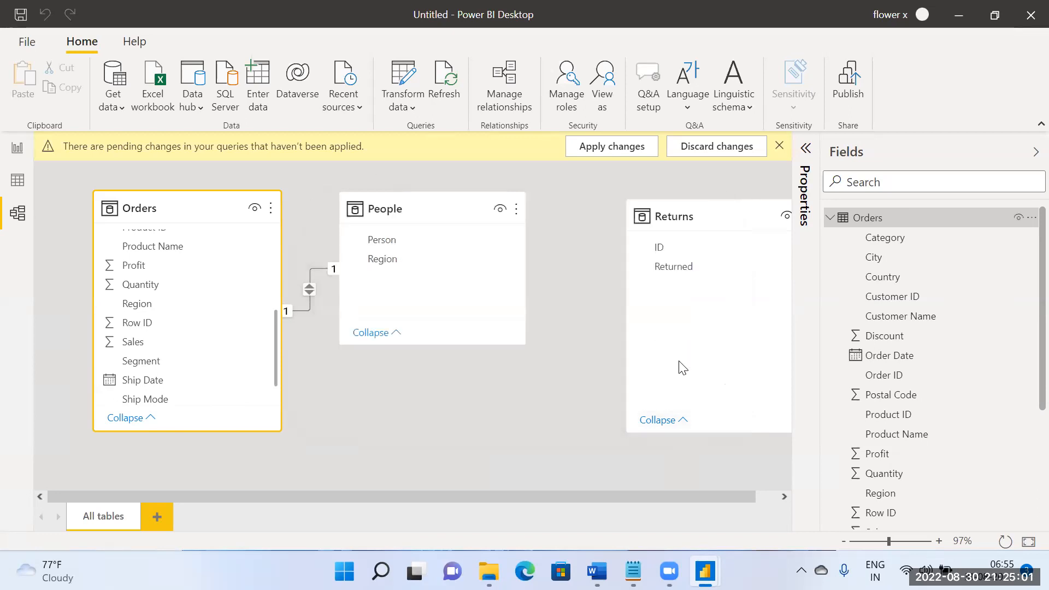
pyautogui.doubleClick(331, 298)
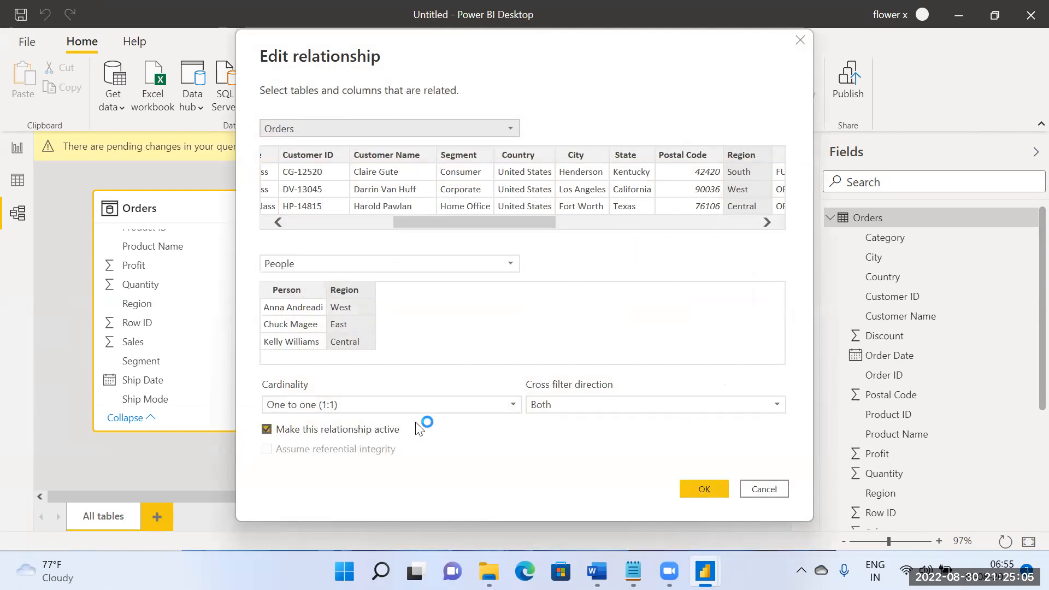
pyautogui.click(367, 410)
pyautogui.click(366, 417)
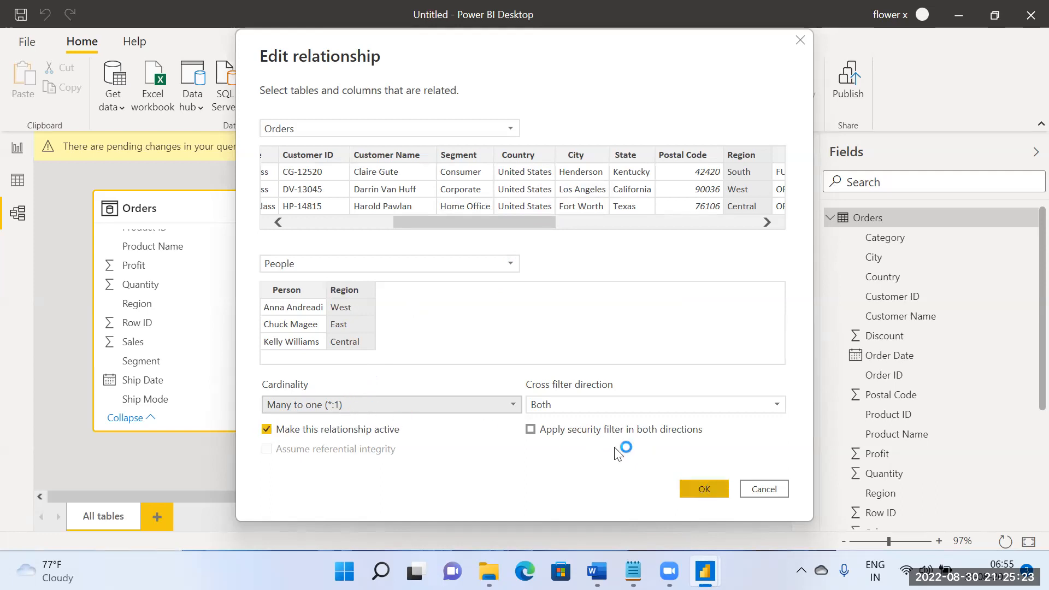
pyautogui.click(570, 405)
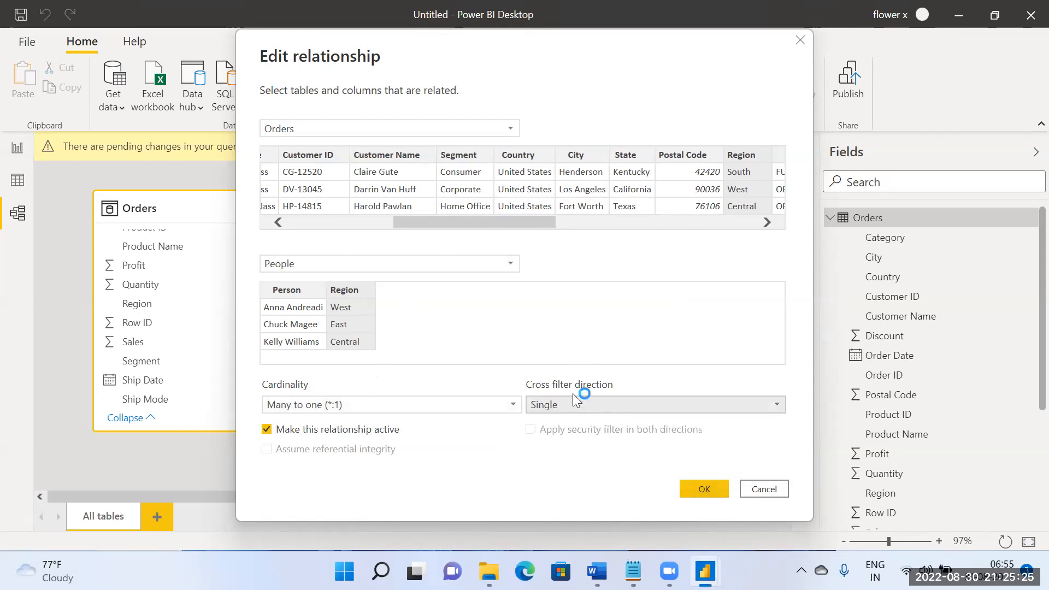
pyautogui.click(700, 489)
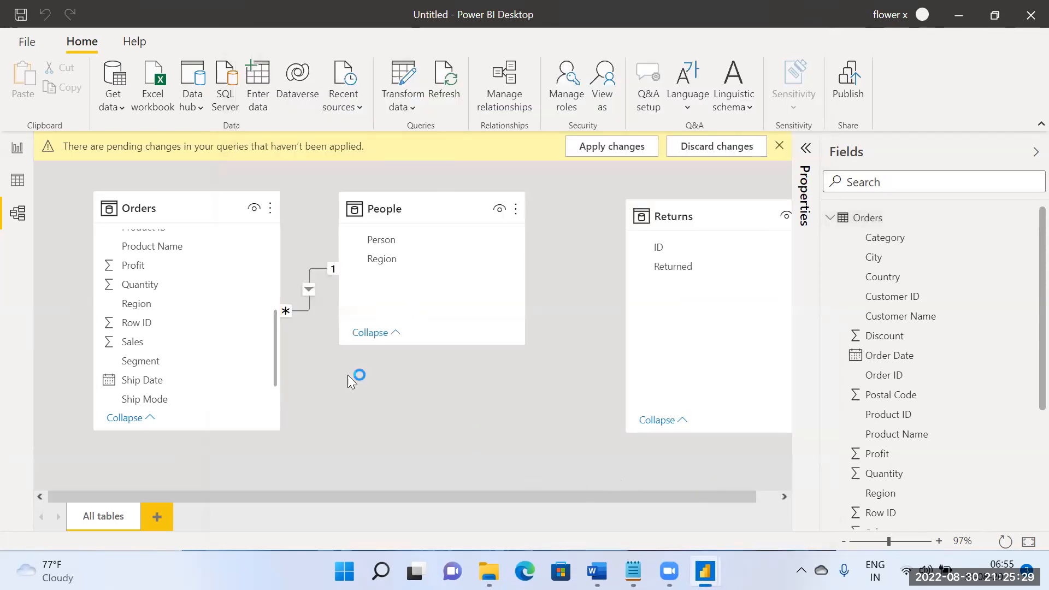
# Step: Review the saved cardinality and cross filter direction of the Orders–People relationship, and dismiss the pending changes notice
pyautogui.click(314, 285)
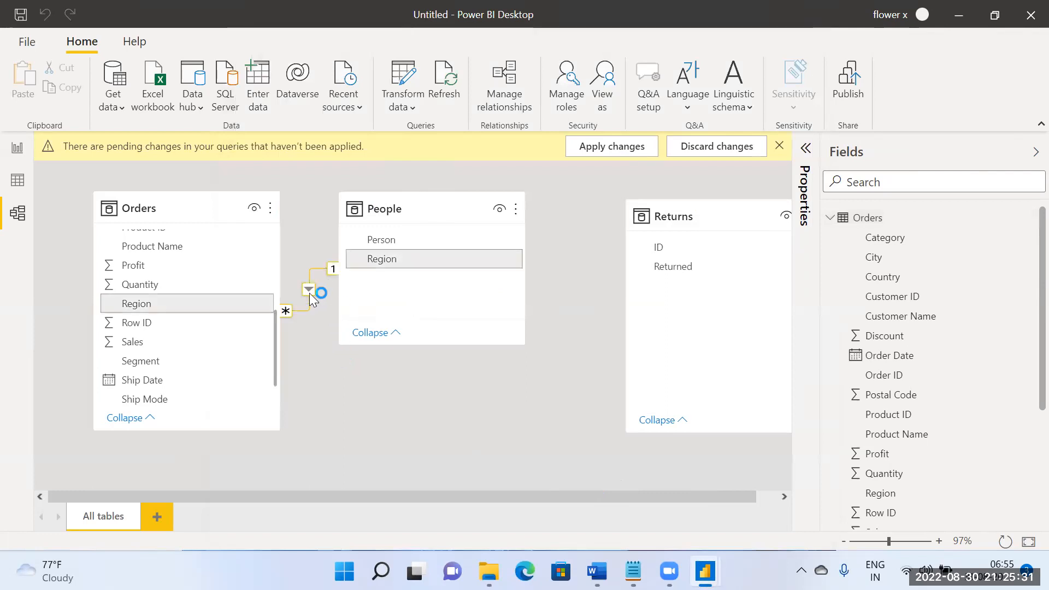
pyautogui.doubleClick(309, 293)
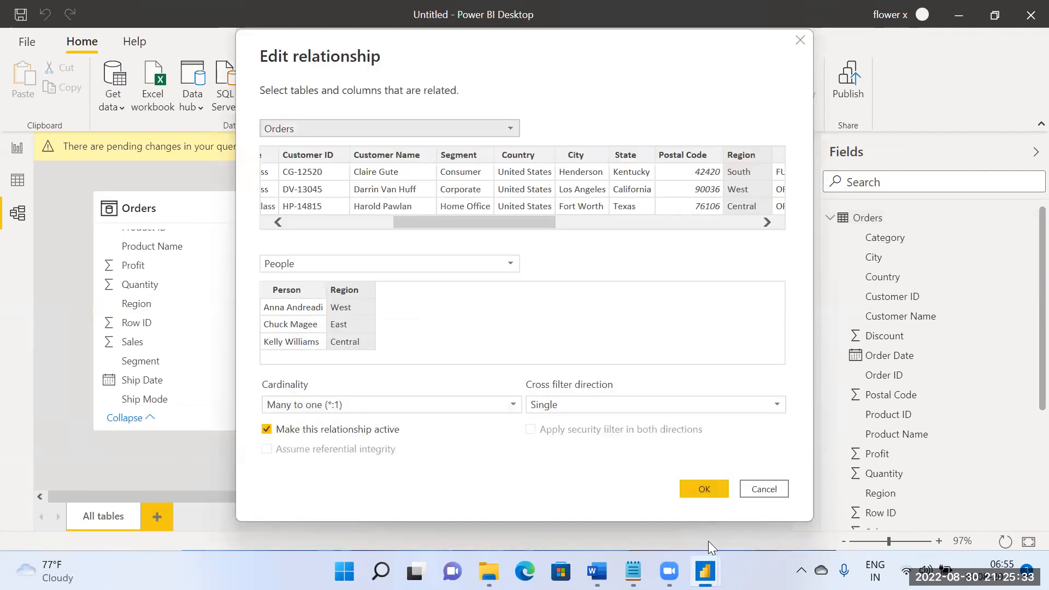
pyautogui.click(757, 493)
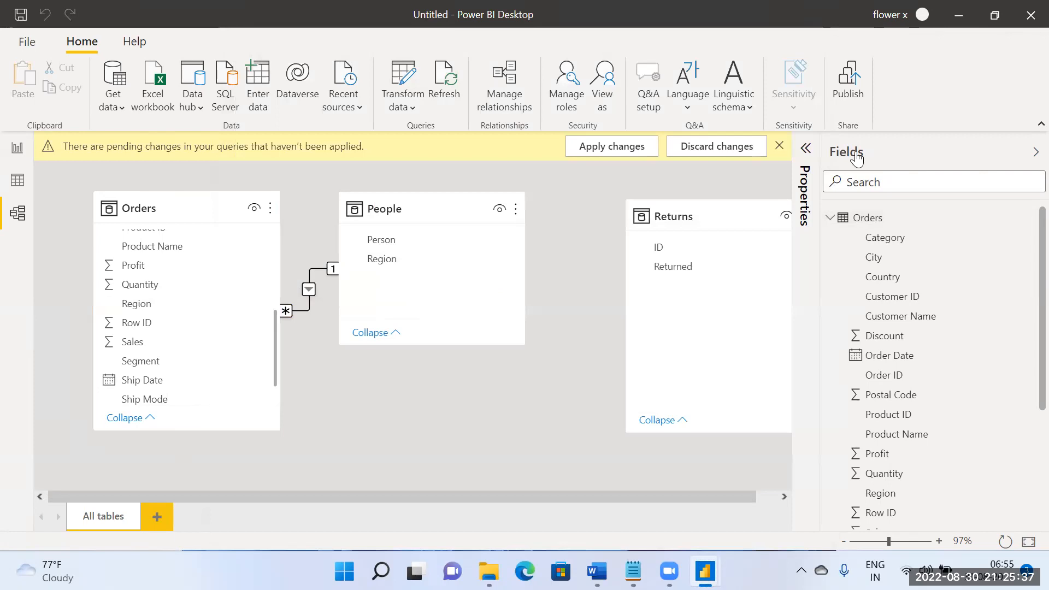
pyautogui.click(779, 148)
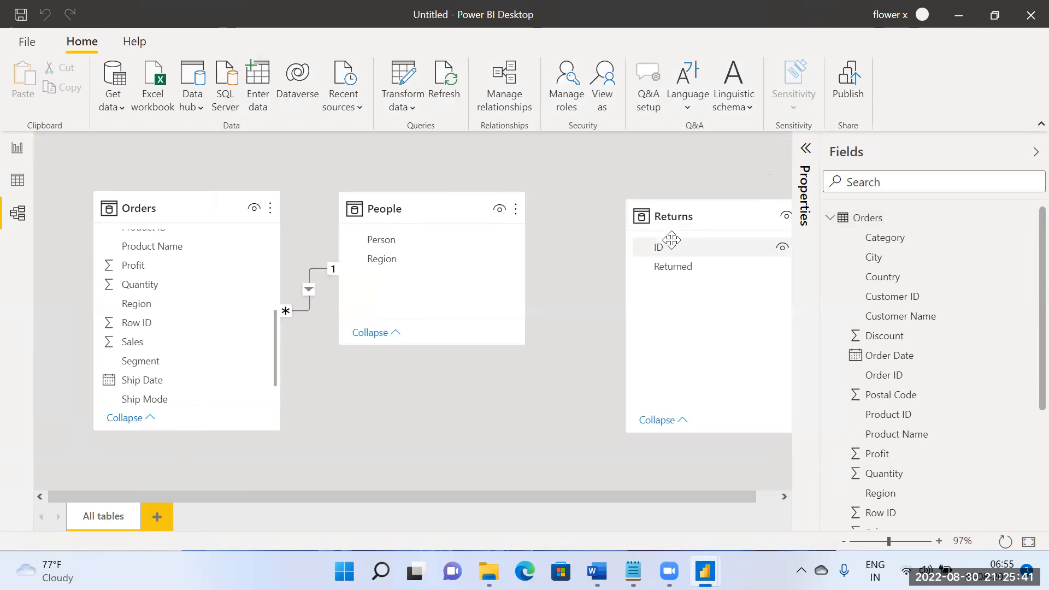
pyautogui.click(306, 289)
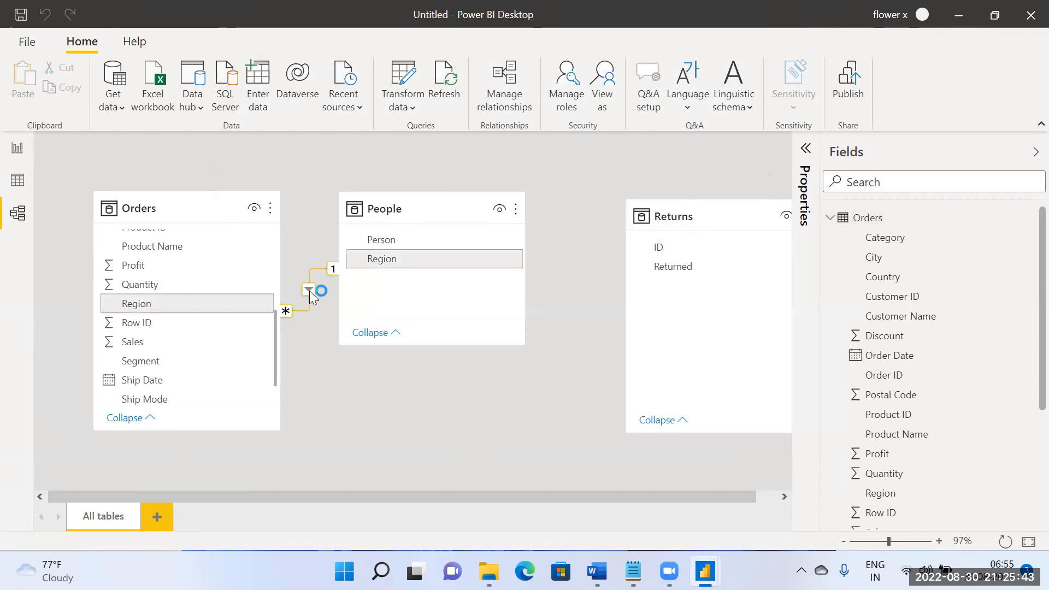
pyautogui.doubleClick(309, 291)
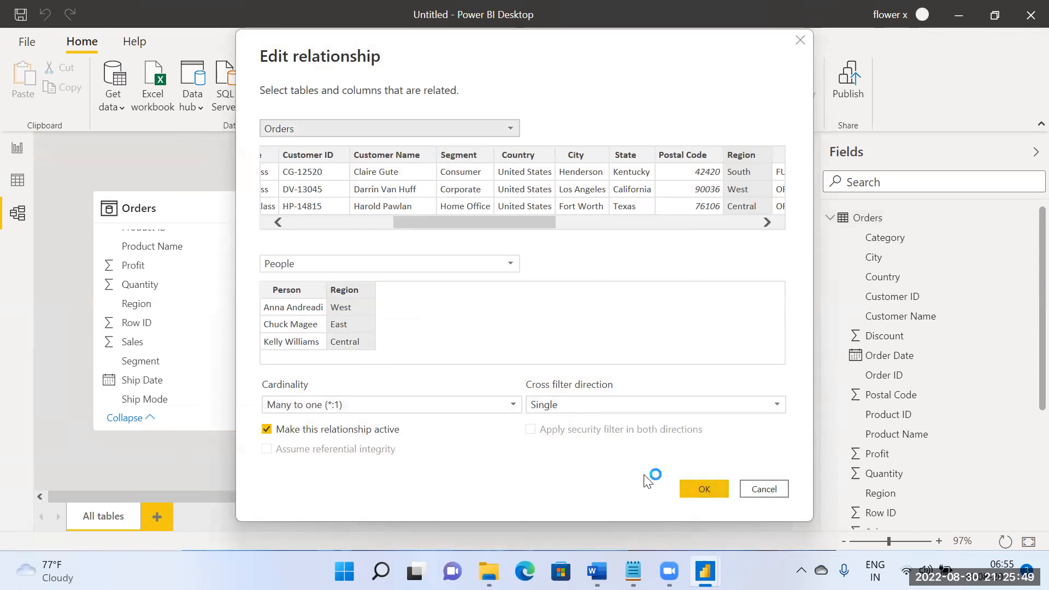
pyautogui.click(759, 490)
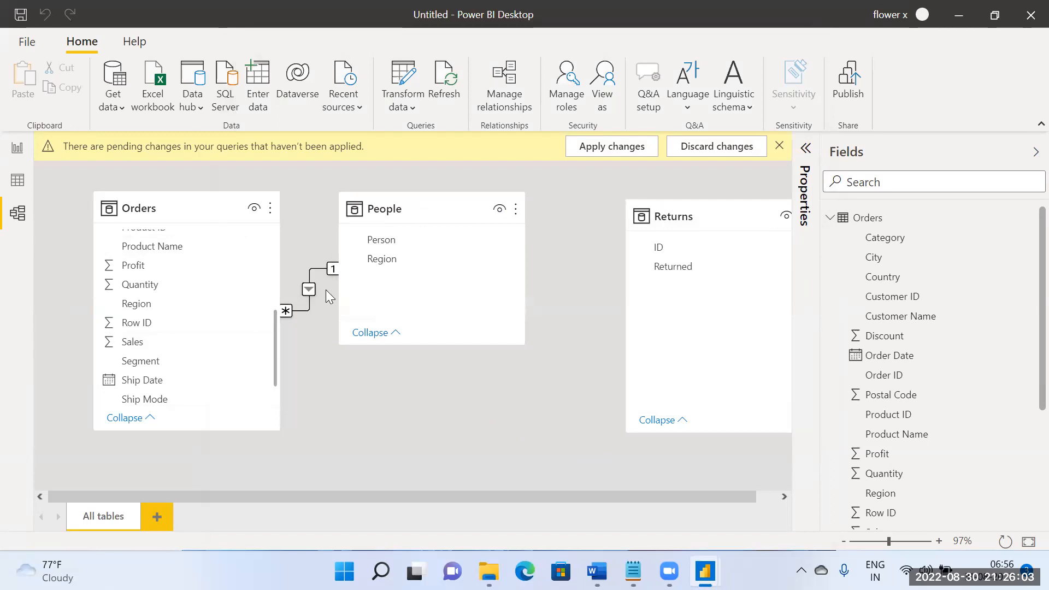
pyautogui.click(780, 149)
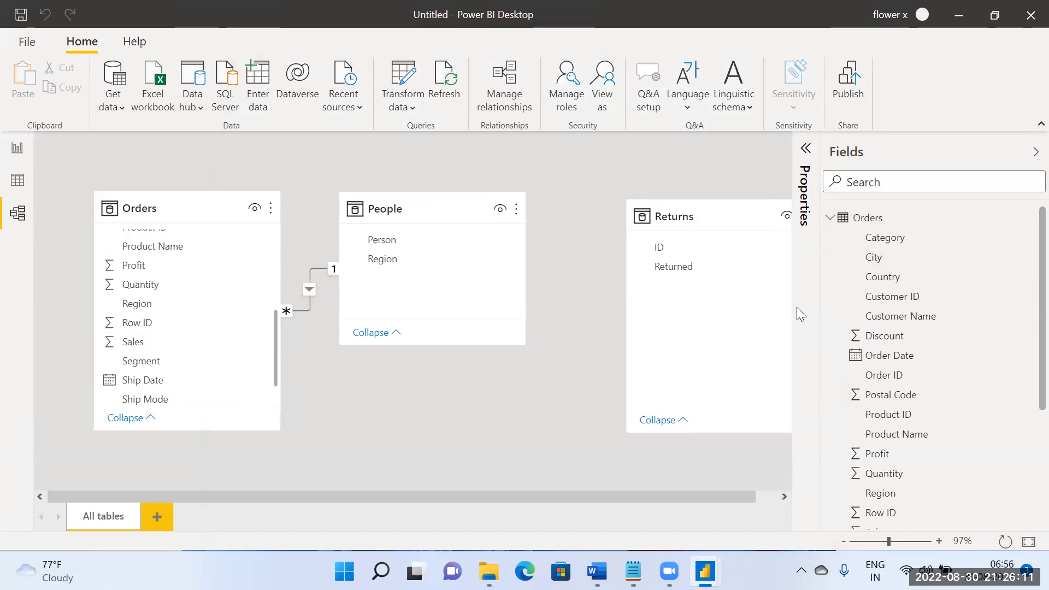
# Step: Open a second Power BI Desktop window, close its start screen and minimise the window
pyautogui.rightClick(704, 571)
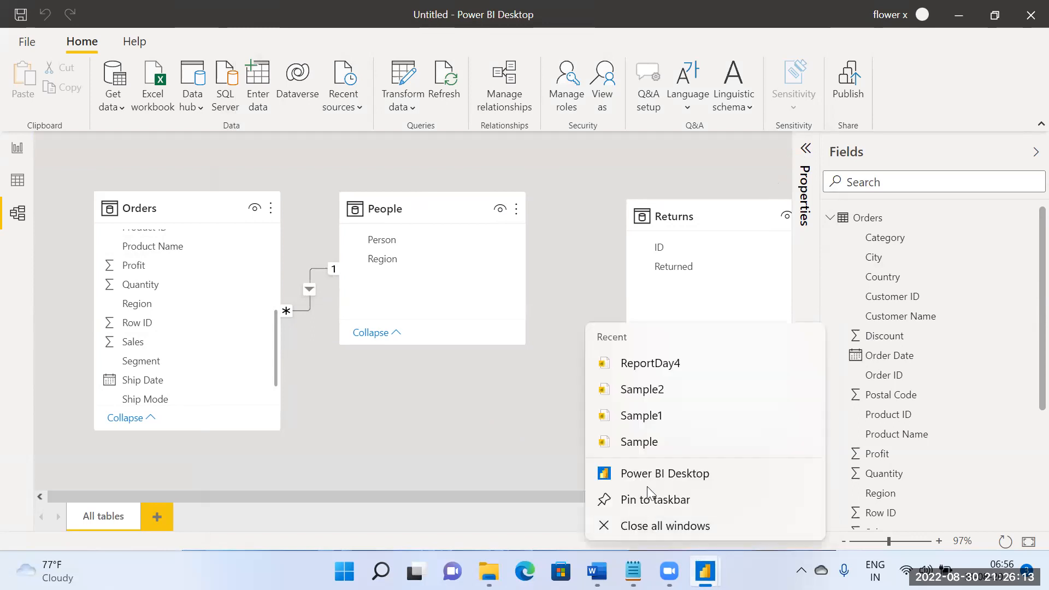
pyautogui.click(649, 485)
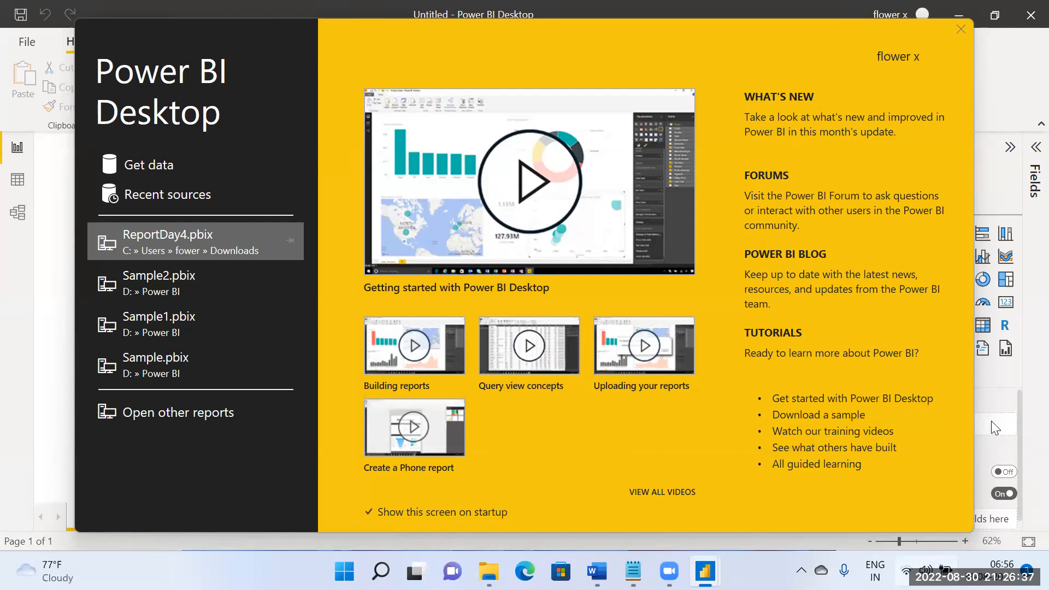
pyautogui.click(960, 27)
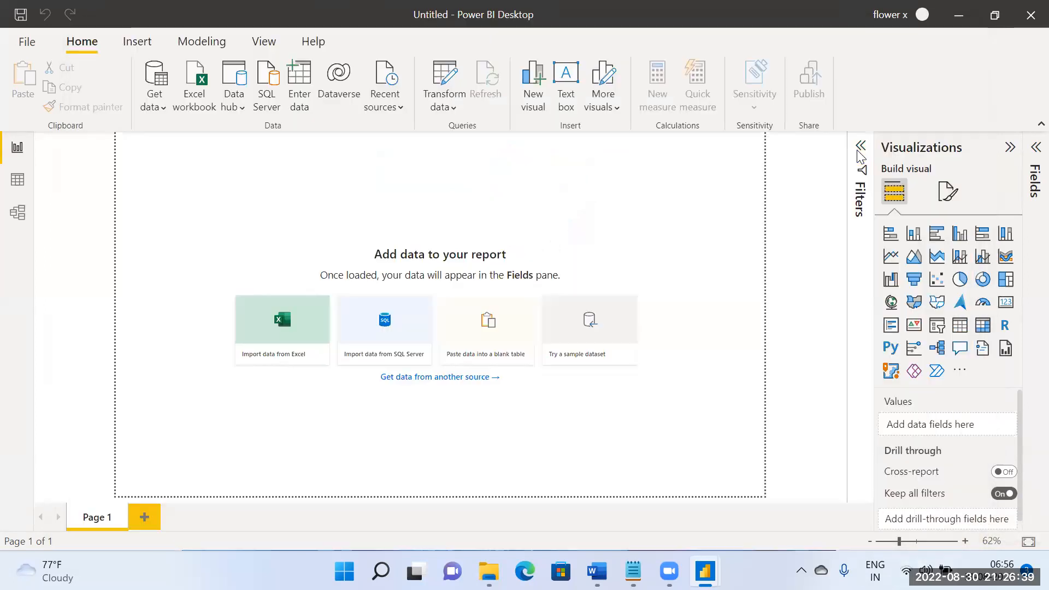
pyautogui.click(959, 17)
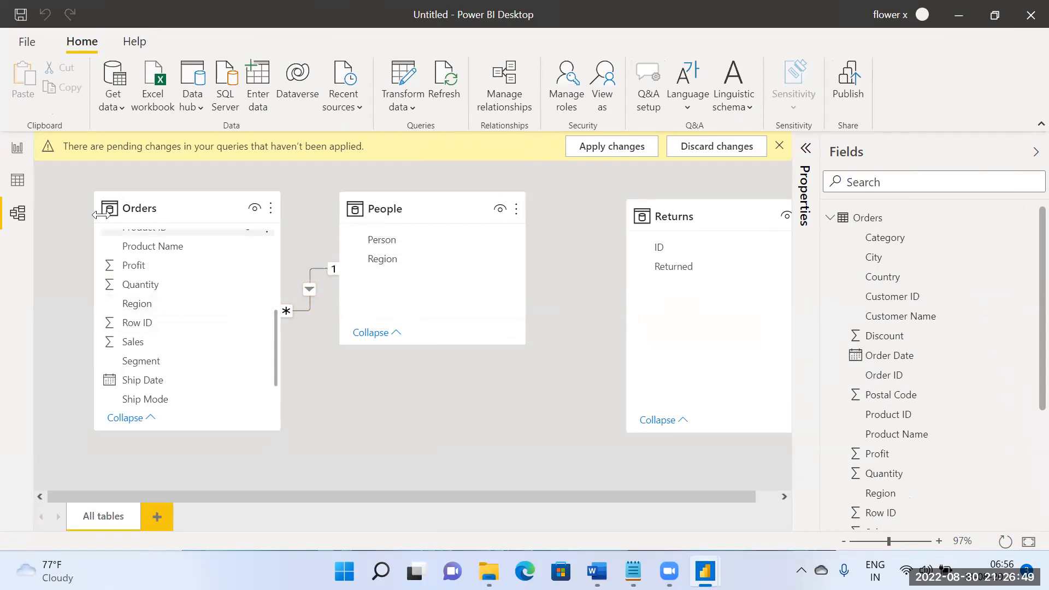
# Step: Move the Order ID and Person table visual on the report page further right to free space for another visual
pyautogui.click(16, 149)
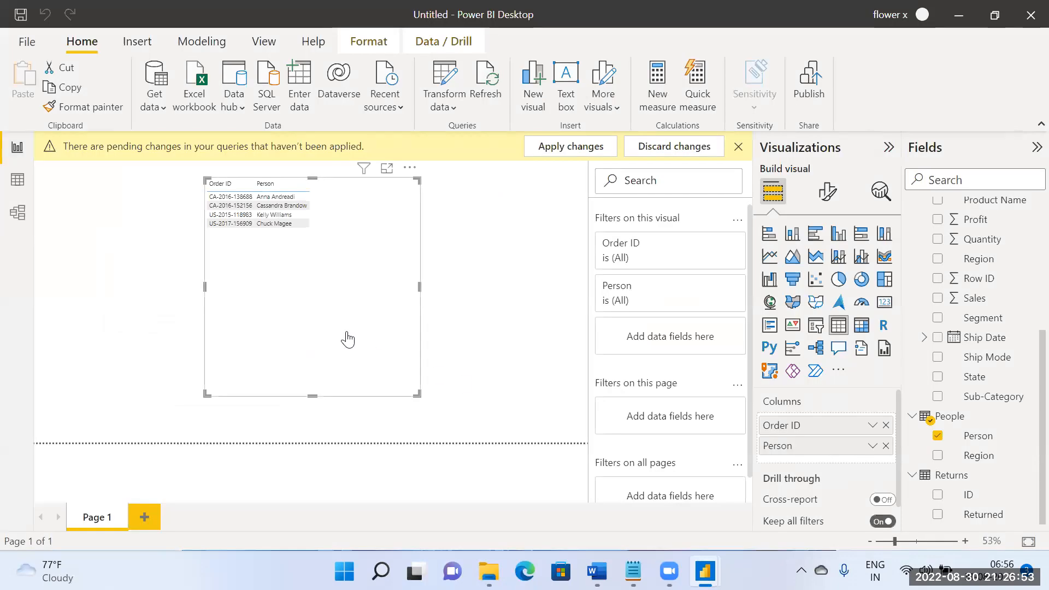
pyautogui.moveTo(418, 300); pyautogui.dragTo(582, 300)
pyautogui.click(213, 273)
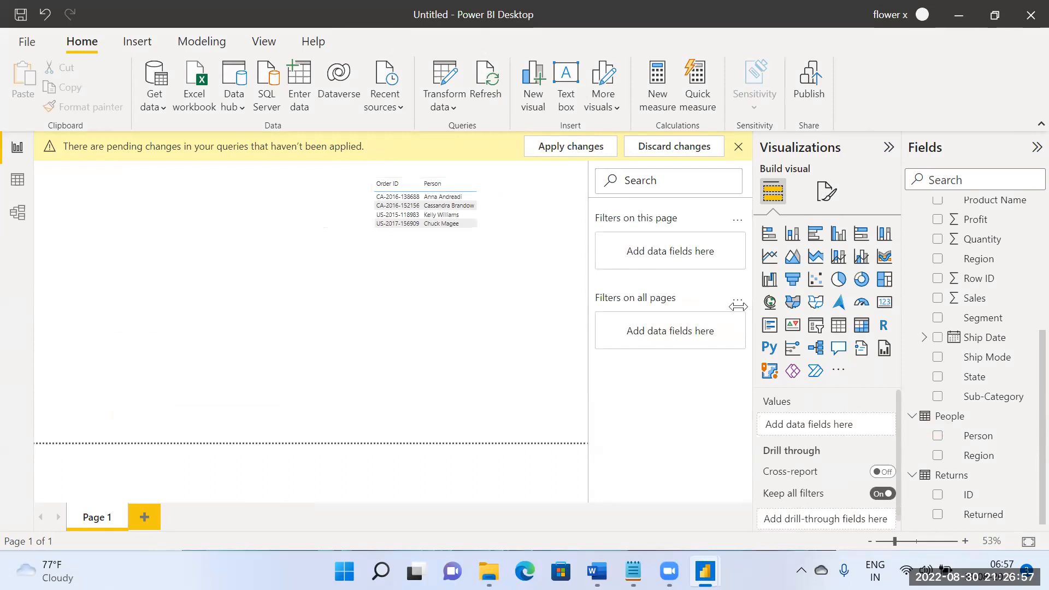
# Step: Create a table visual in the free space with Region from Orders and Person from People, summarizing Person by Count
pyautogui.scroll(3, 986, 421)
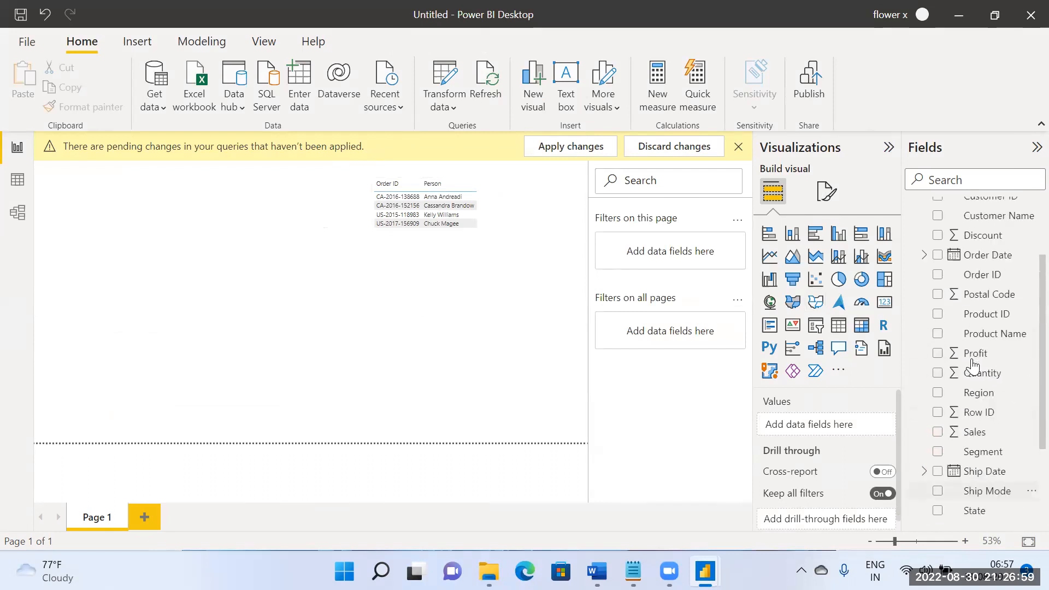
pyautogui.moveTo(980, 409); pyautogui.dragTo(205, 304)
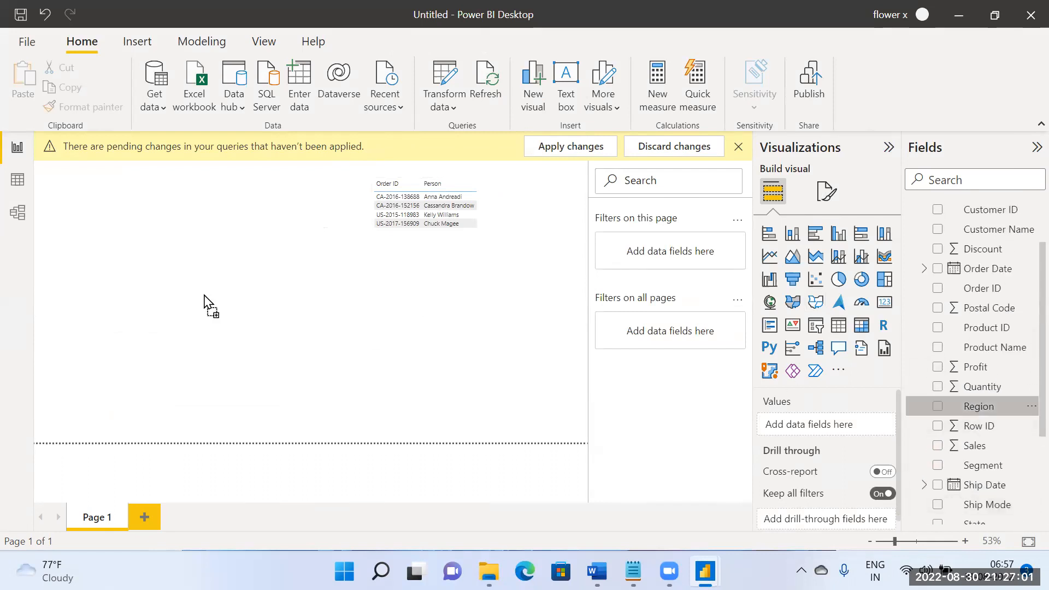
pyautogui.scroll(-3, 955, 447)
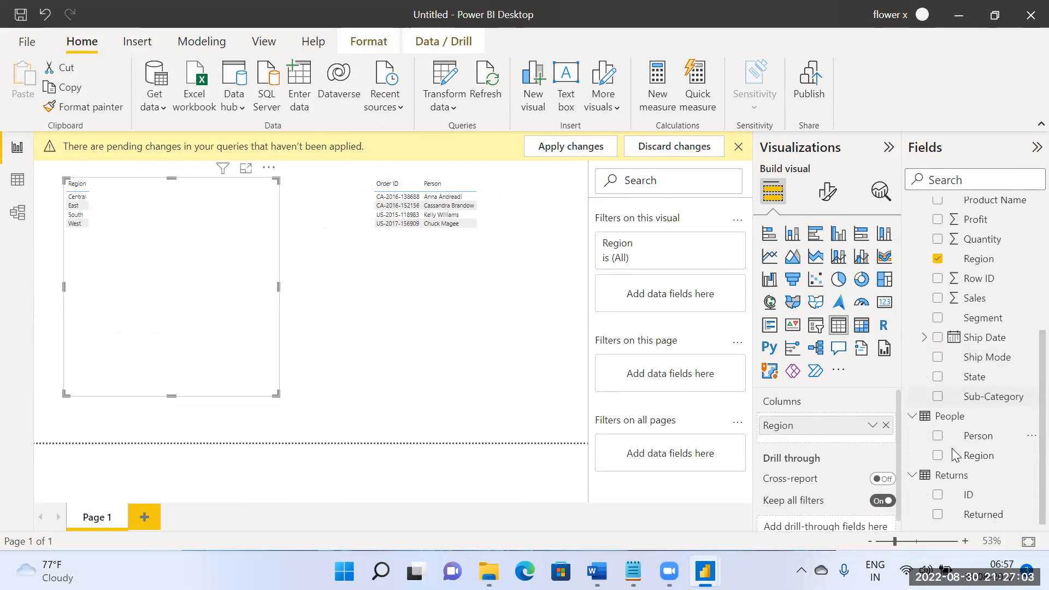
pyautogui.click(950, 434)
pyautogui.moveTo(991, 441); pyautogui.dragTo(180, 255)
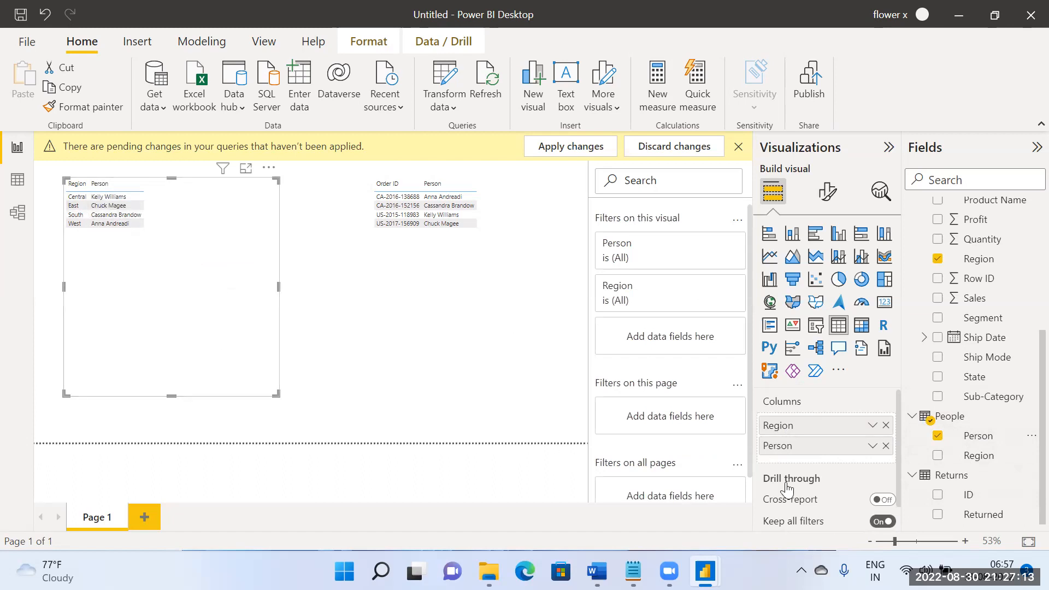
pyautogui.rightClick(885, 451)
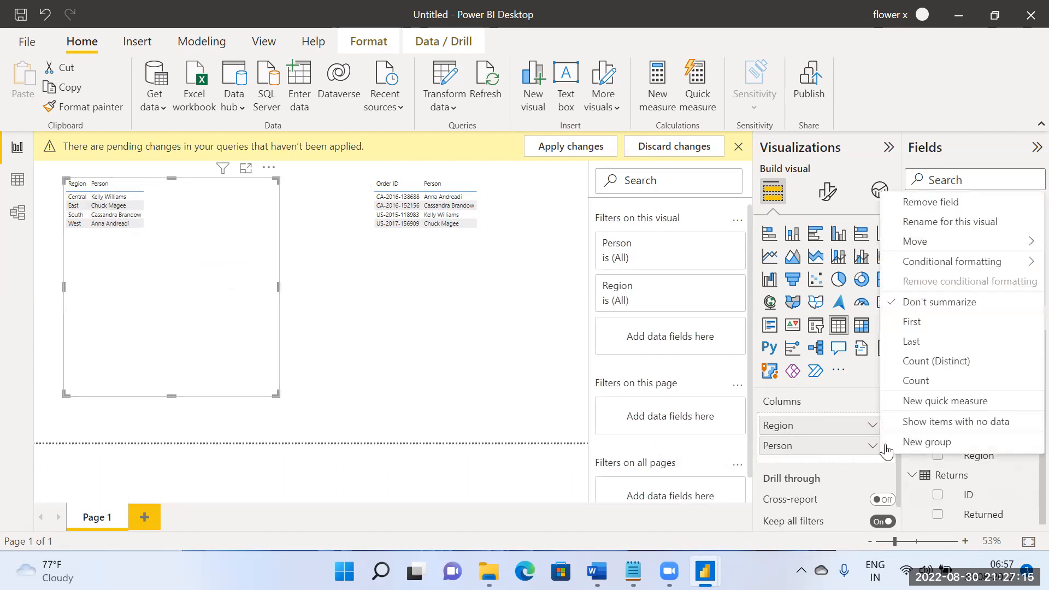
pyautogui.click(917, 380)
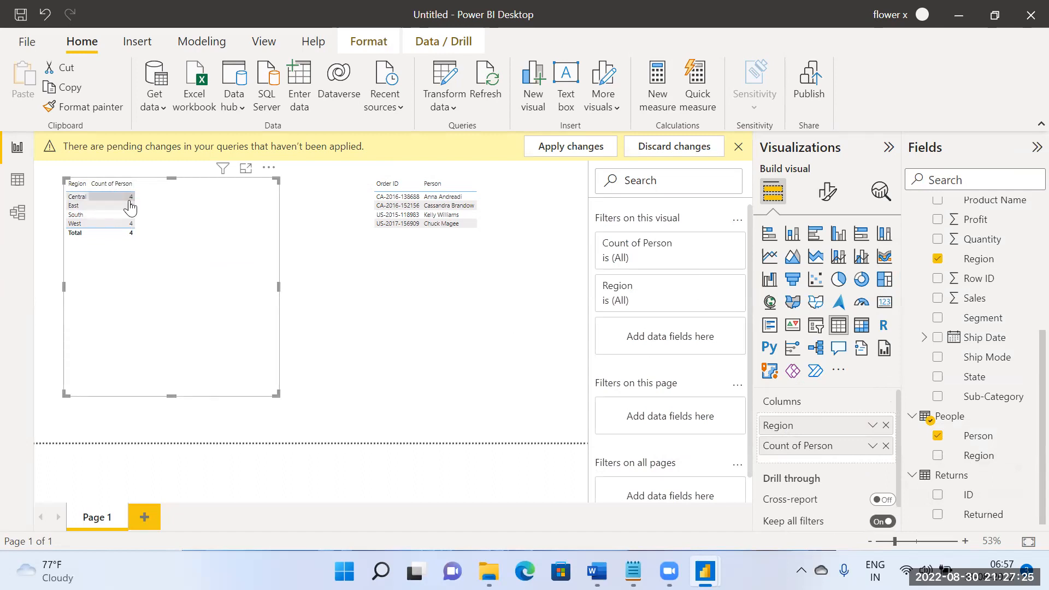
# Step: Set the Orders–People relationship's cross filter direction to Both and check the effect on the Region table in the report
pyautogui.click(16, 214)
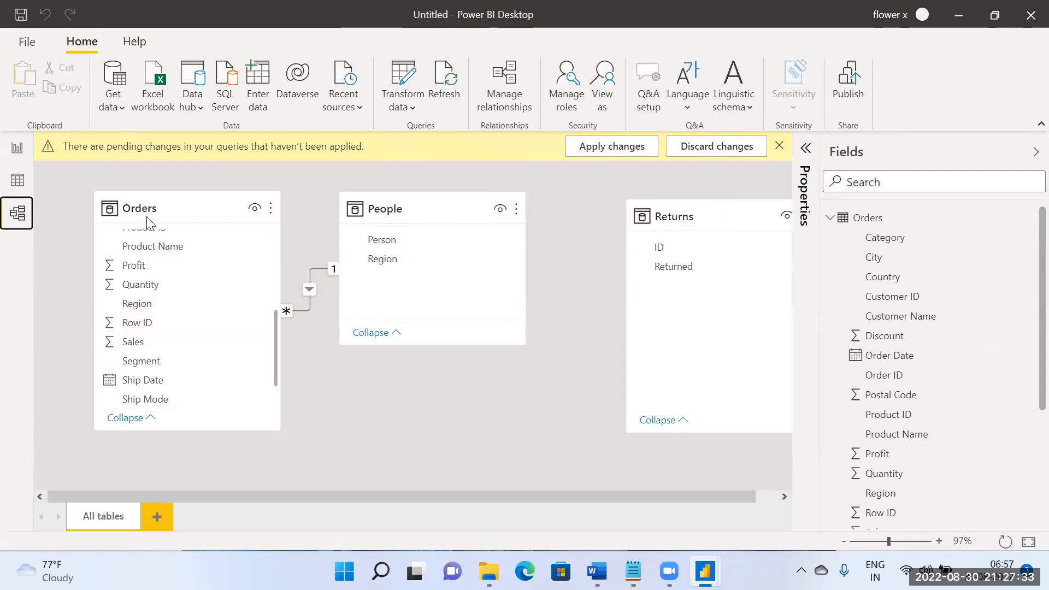
pyautogui.click(308, 287)
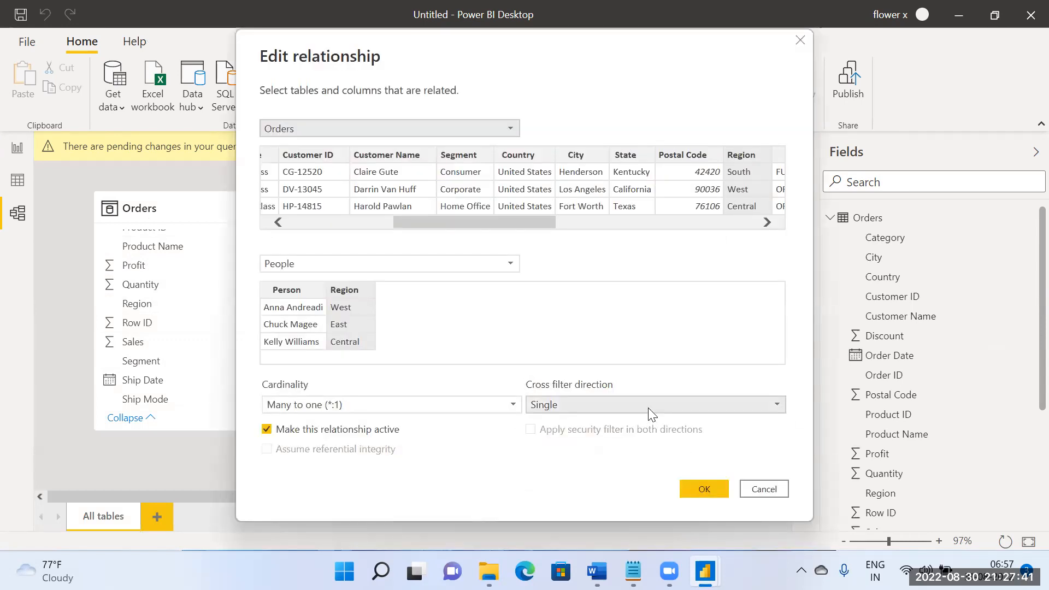
pyautogui.click(647, 408)
pyautogui.click(598, 435)
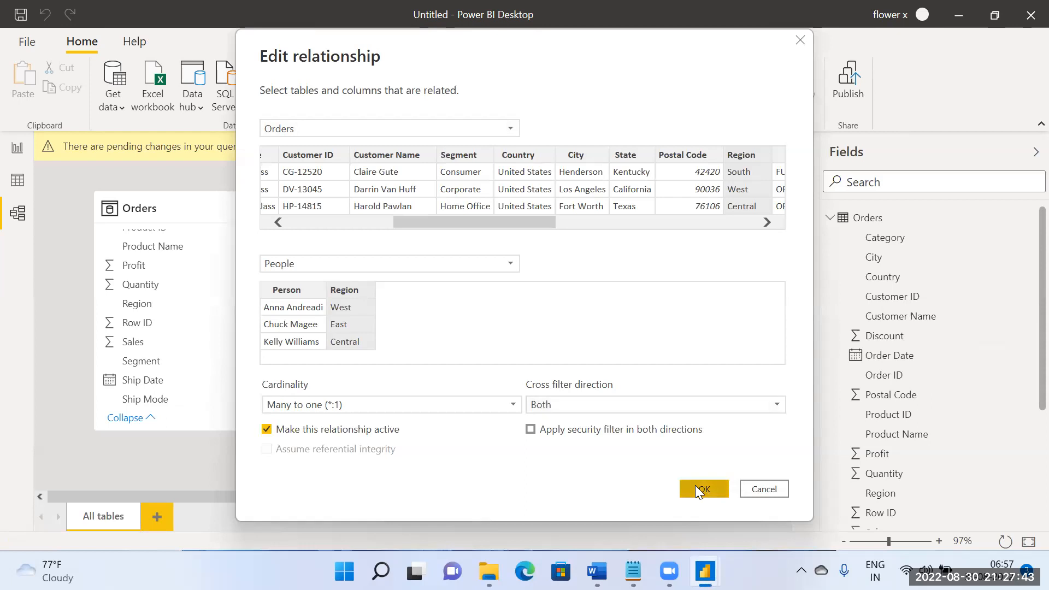
pyautogui.click(694, 486)
pyautogui.click(17, 149)
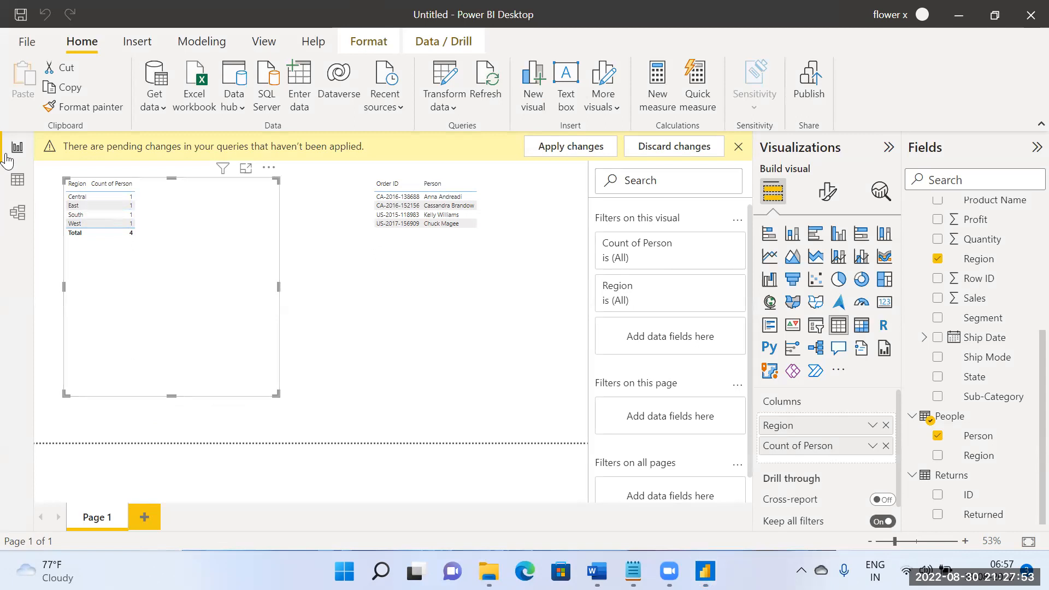
pyautogui.click(21, 191)
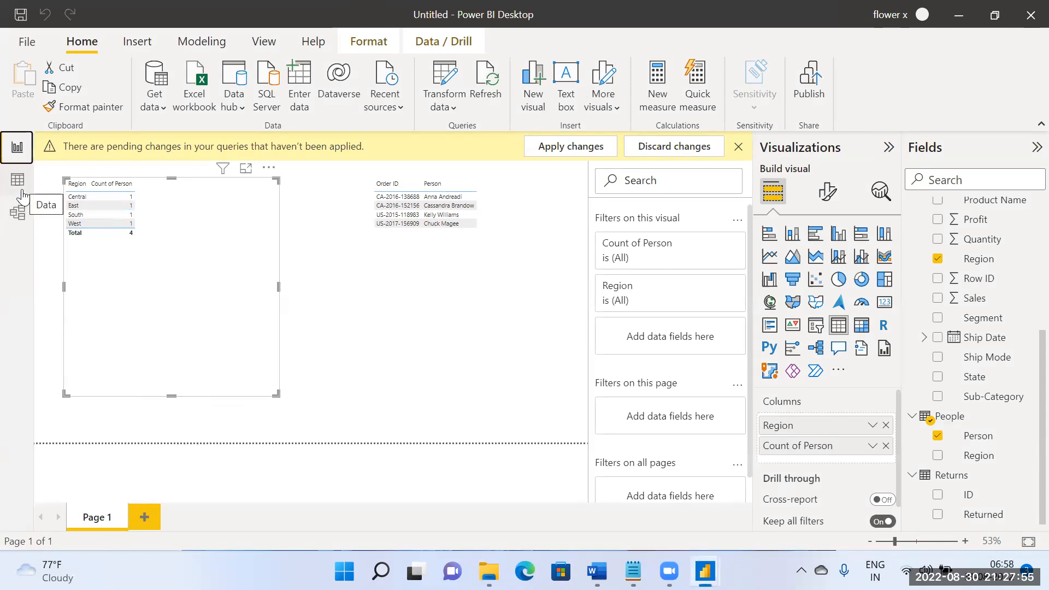
# Step: Set the Orders–People relationship's cross filter direction back to Single and compare the person counts per region in the report
pyautogui.click(18, 212)
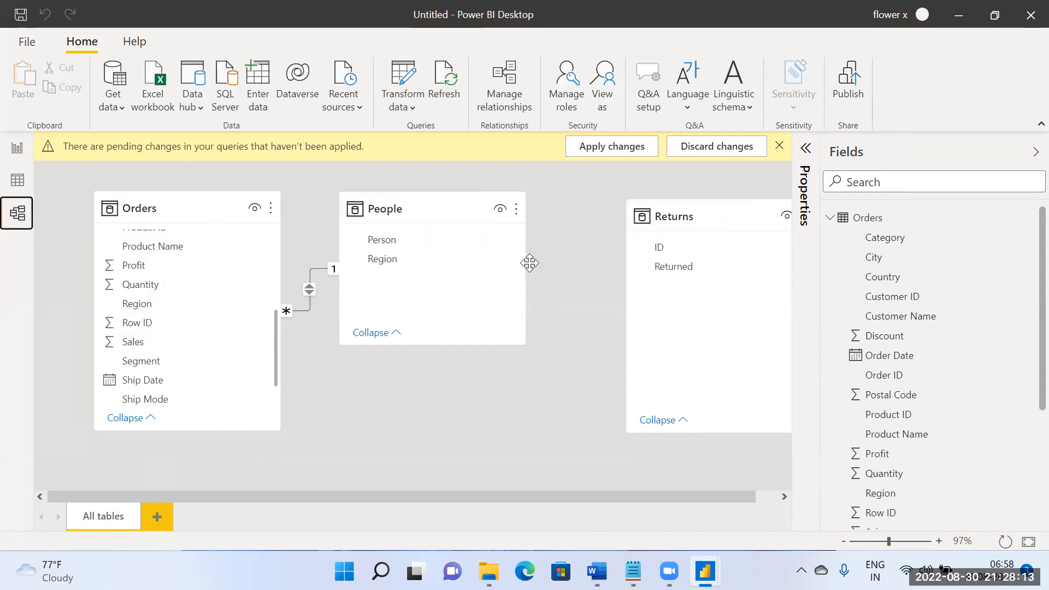
pyautogui.click(309, 295)
pyautogui.doubleClick(308, 292)
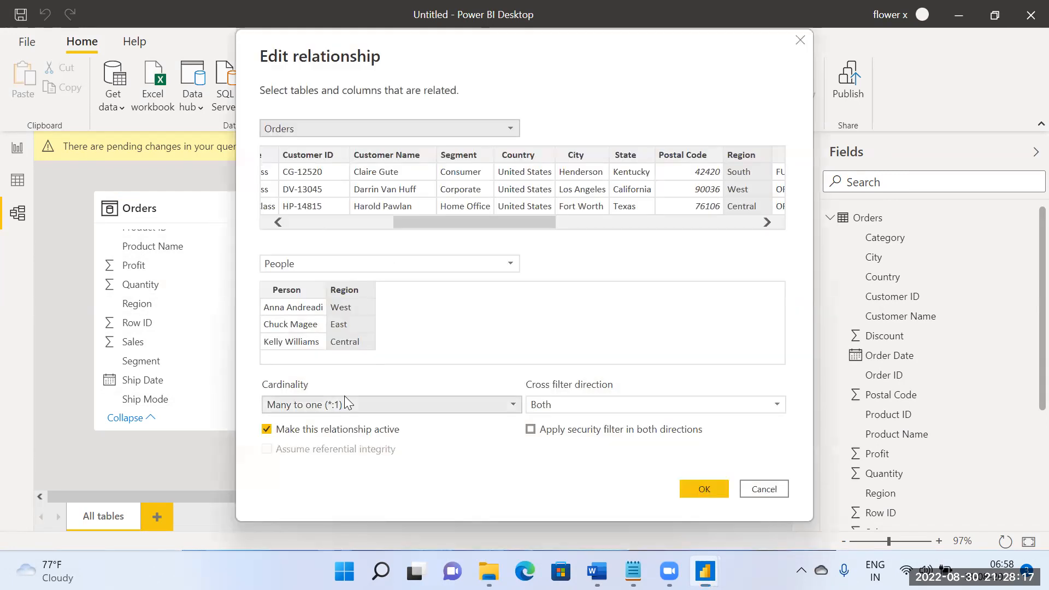
pyautogui.click(344, 405)
pyautogui.click(424, 368)
pyautogui.click(562, 407)
pyautogui.click(560, 422)
pyautogui.click(714, 491)
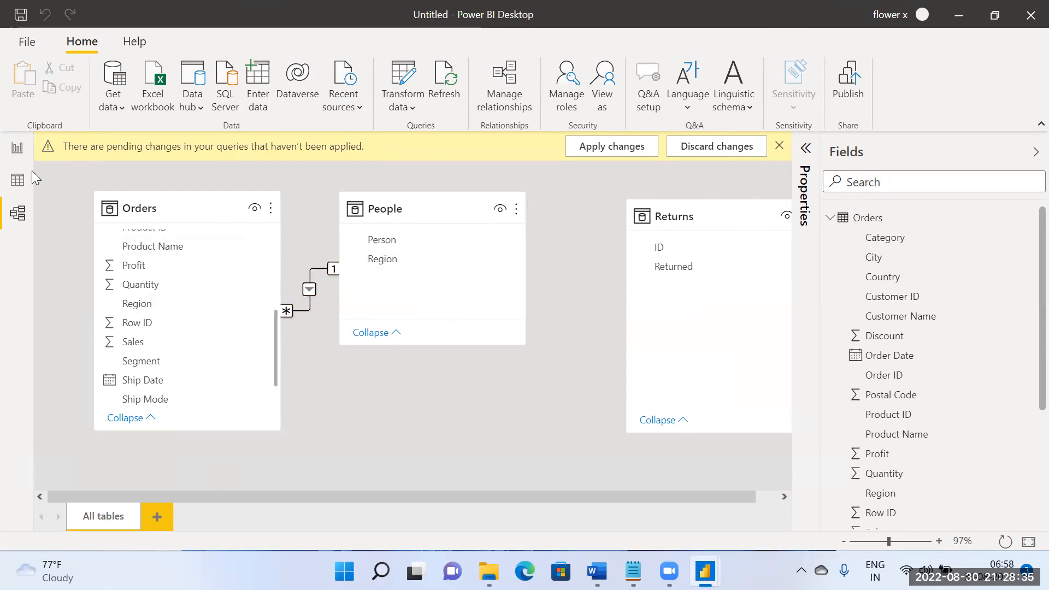
pyautogui.click(17, 147)
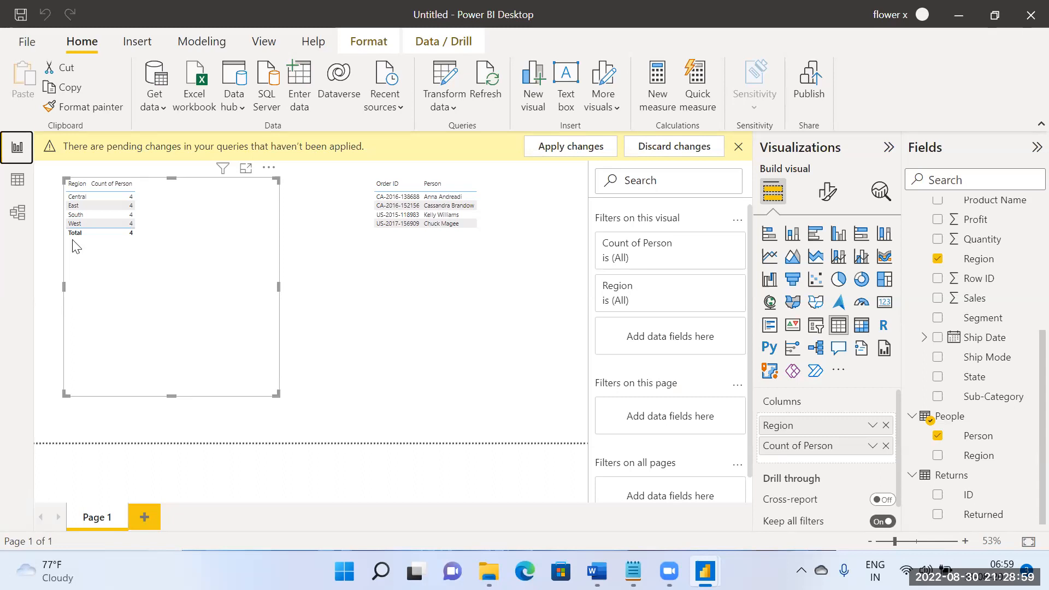
pyautogui.click(17, 213)
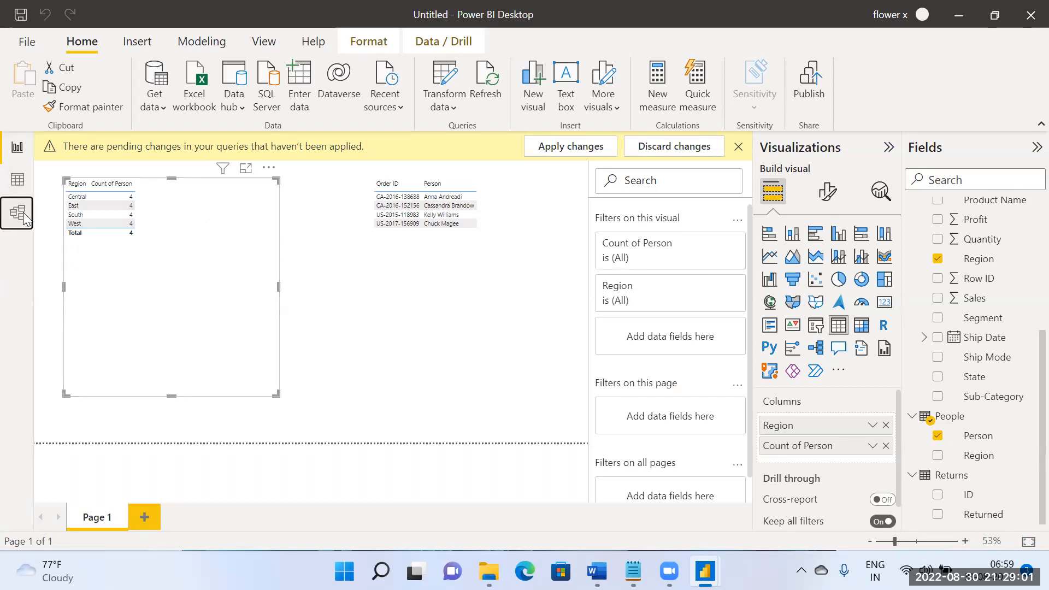
# Step: Review the cardinality options of the Orders–People relationship, keeping Many to one (*:1) with Single cross filter direction
pyautogui.doubleClick(306, 288)
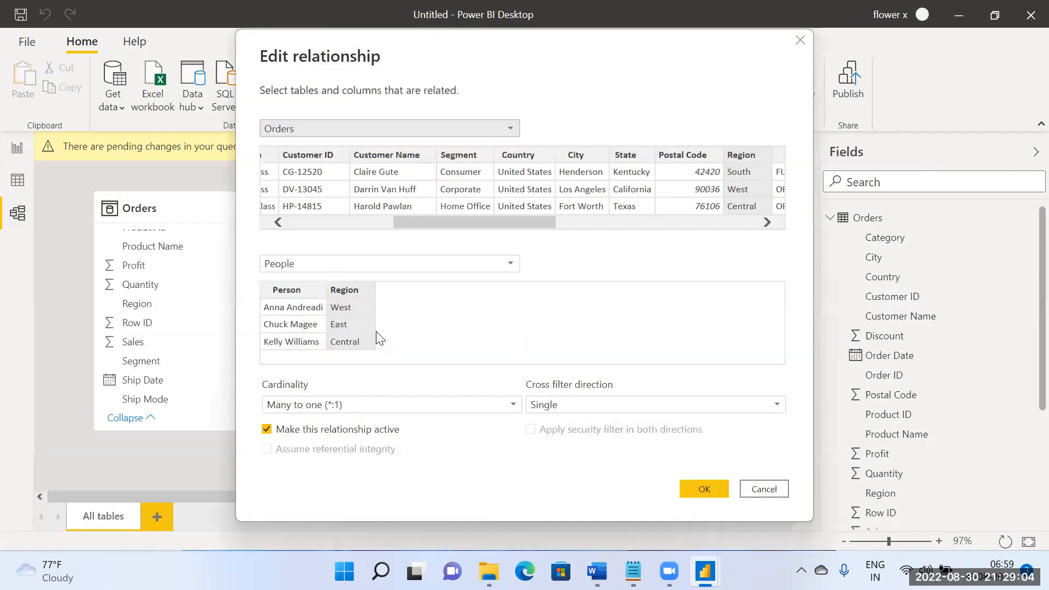
pyautogui.click(369, 407)
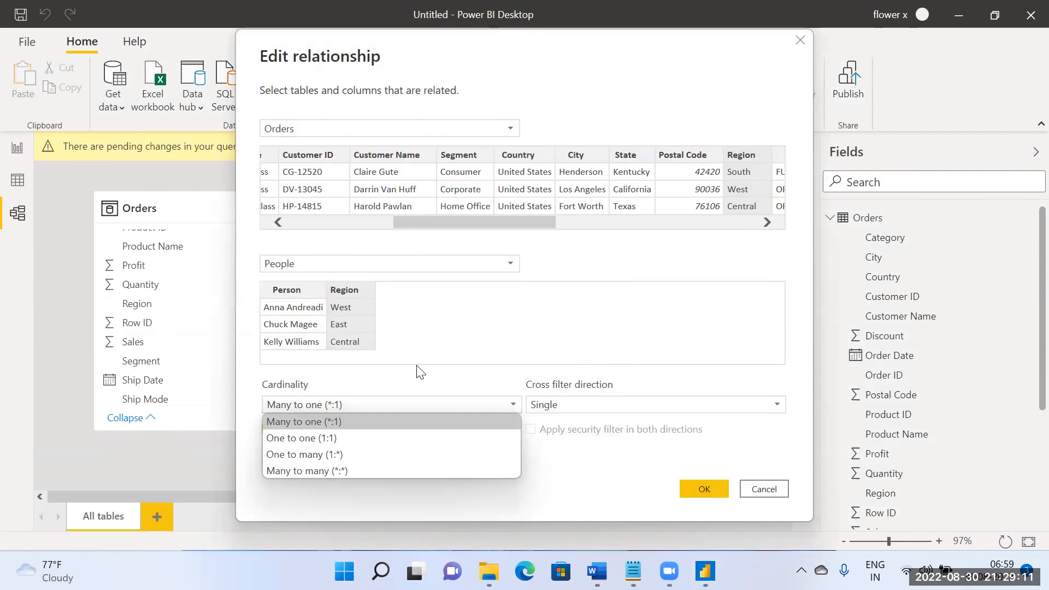
pyautogui.click(424, 404)
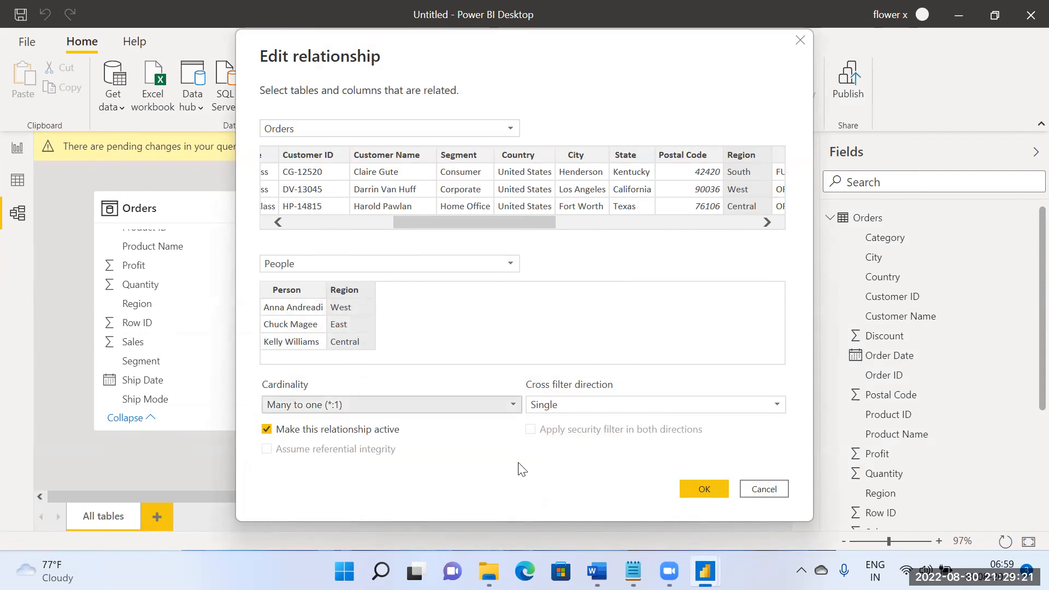
pyautogui.click(682, 499)
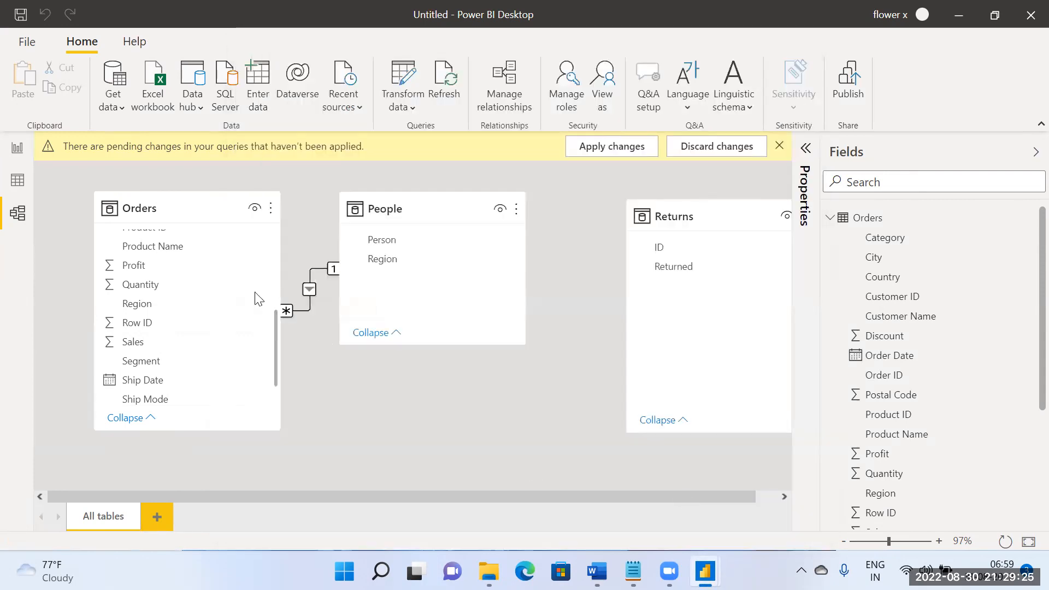
pyautogui.doubleClick(313, 290)
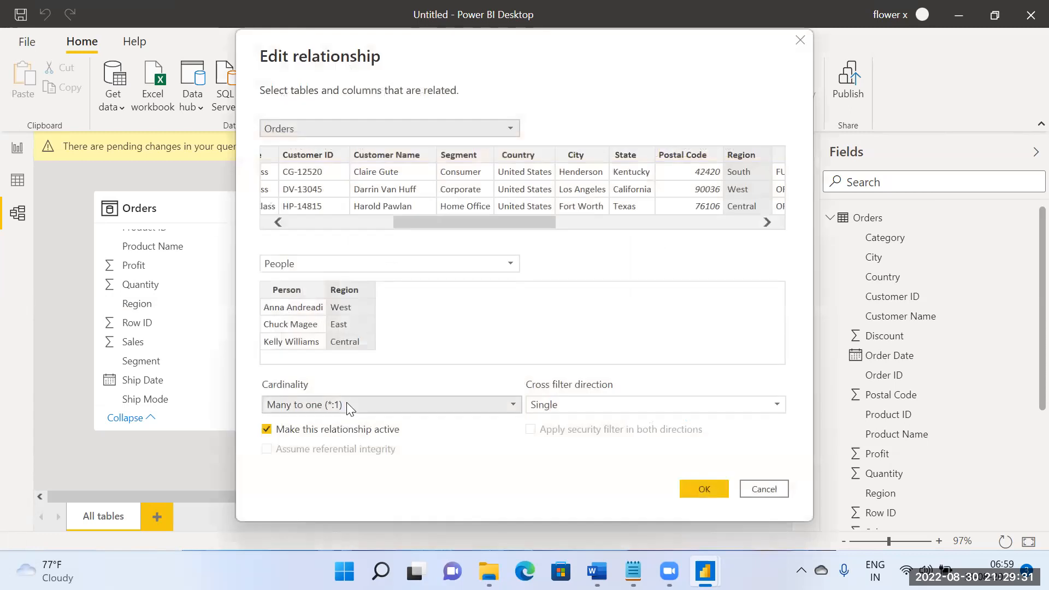
pyautogui.click(347, 405)
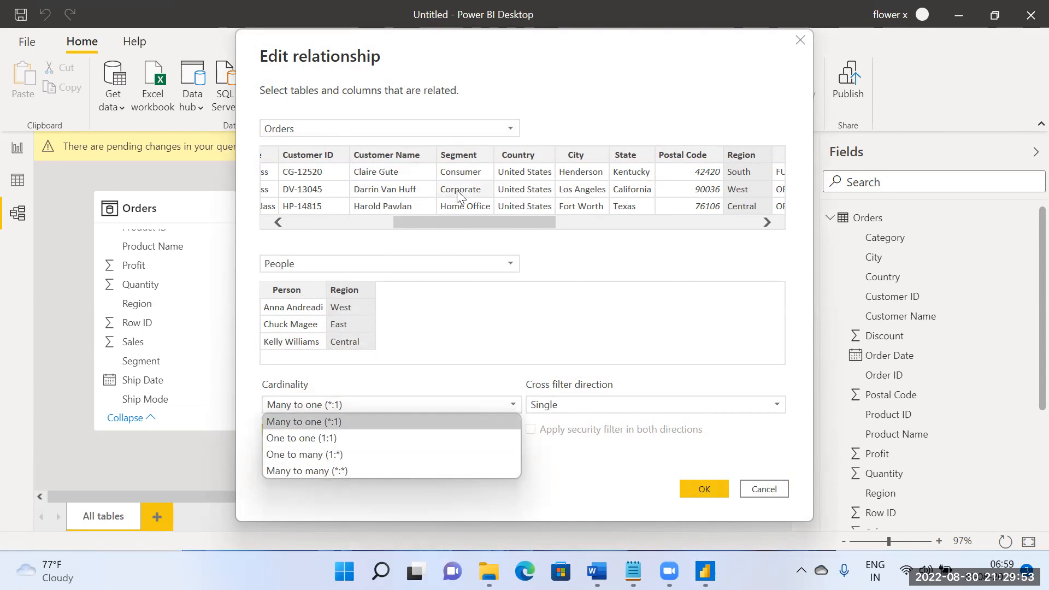
pyautogui.click(325, 424)
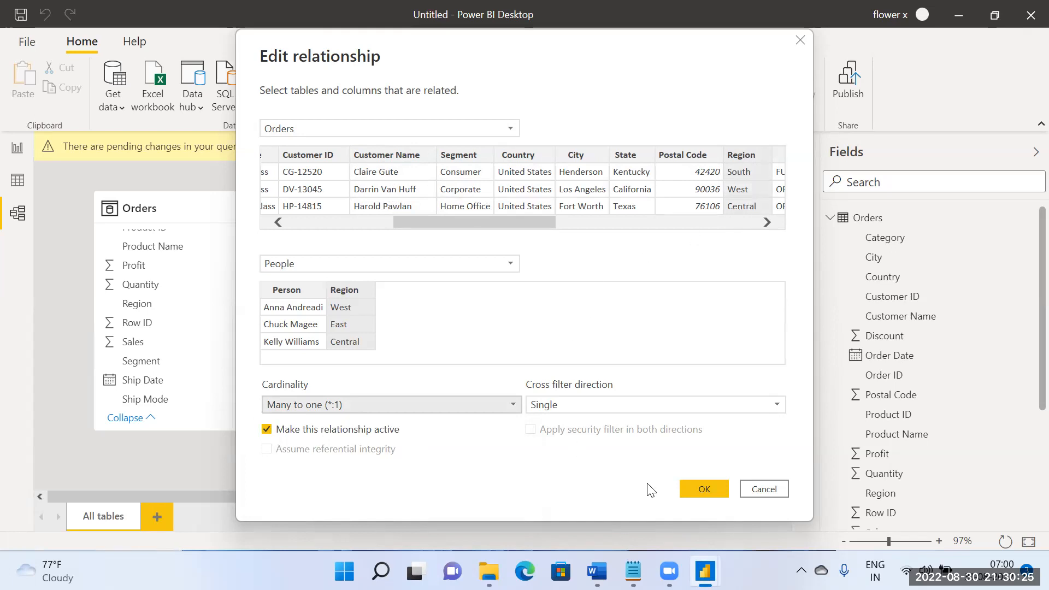
pyautogui.click(699, 487)
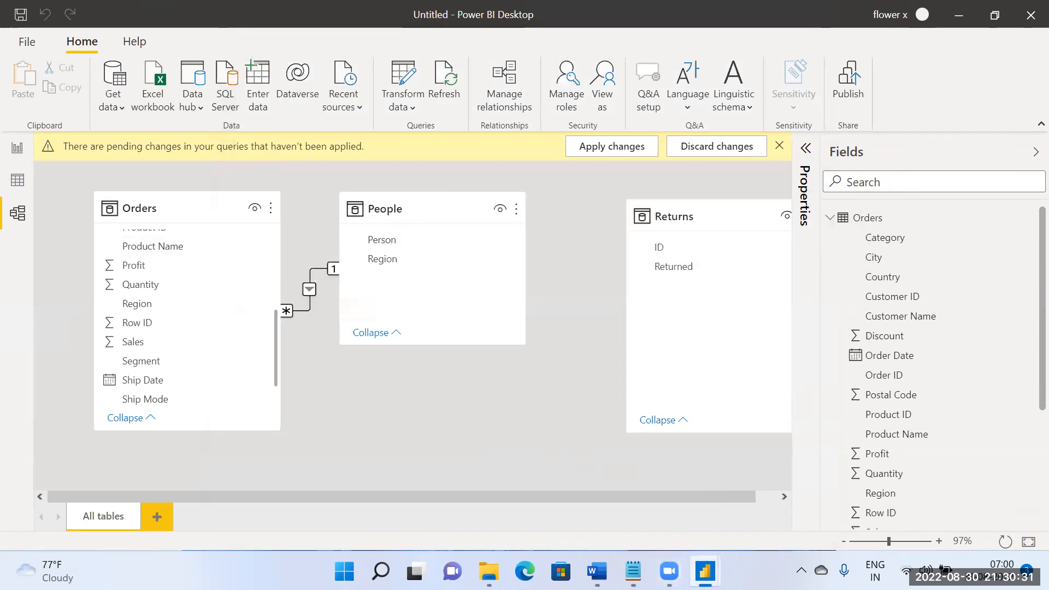
# Step: Switch to the blank Power BI Desktop report and open the PowerBIData Excel workbook as its data source
pyautogui.moveTo(706, 568)
pyautogui.click(990, 510)
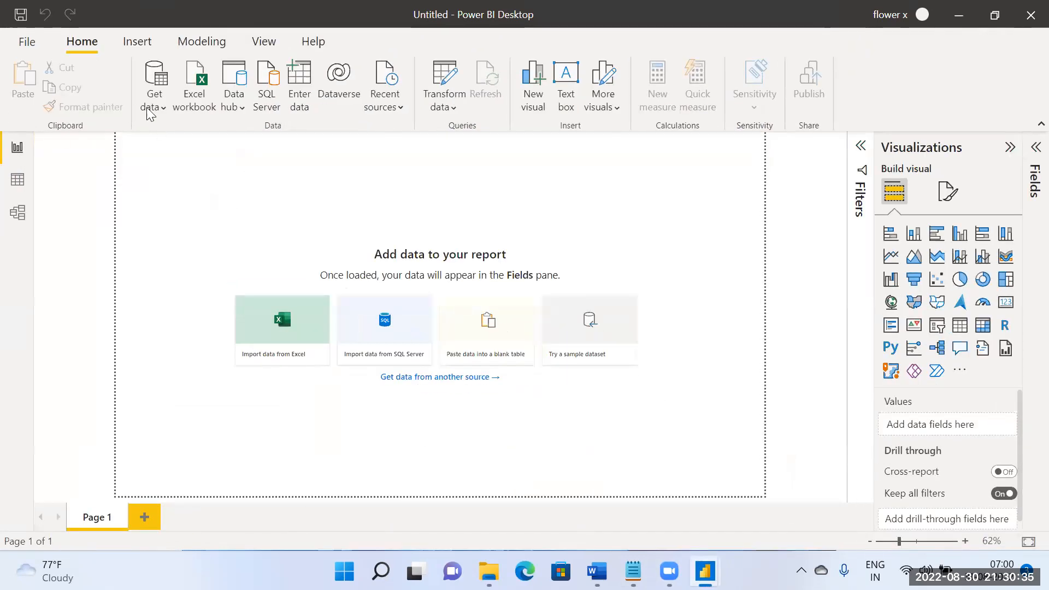
pyautogui.click(149, 108)
pyautogui.click(181, 165)
pyautogui.scroll(-2, 229, 263)
pyautogui.scroll(2, 233, 264)
pyautogui.scroll(-1, 231, 264)
pyautogui.scroll(1, 232, 263)
pyautogui.click(230, 262)
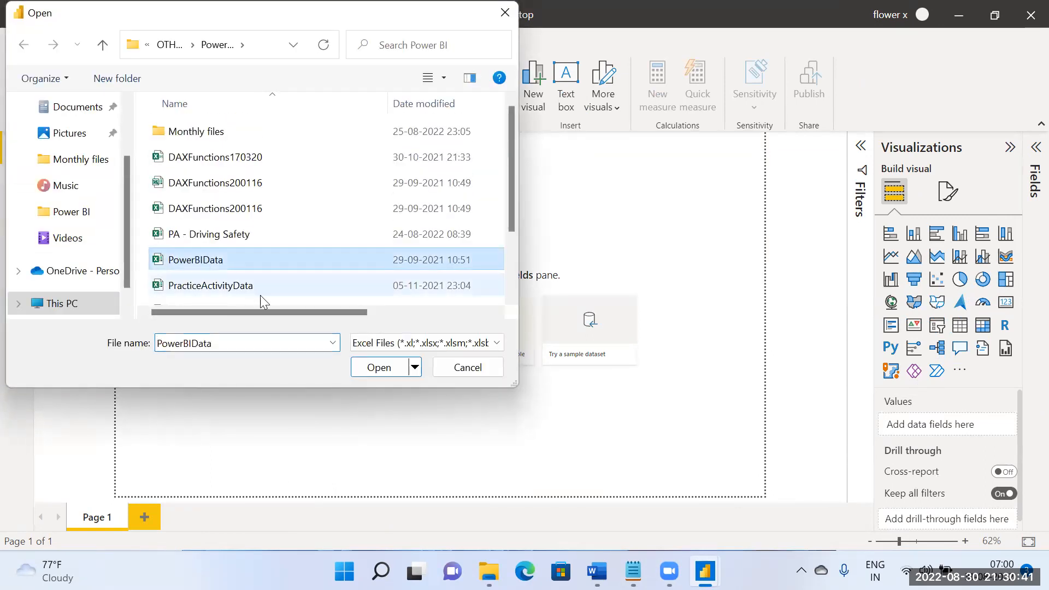
pyautogui.click(379, 367)
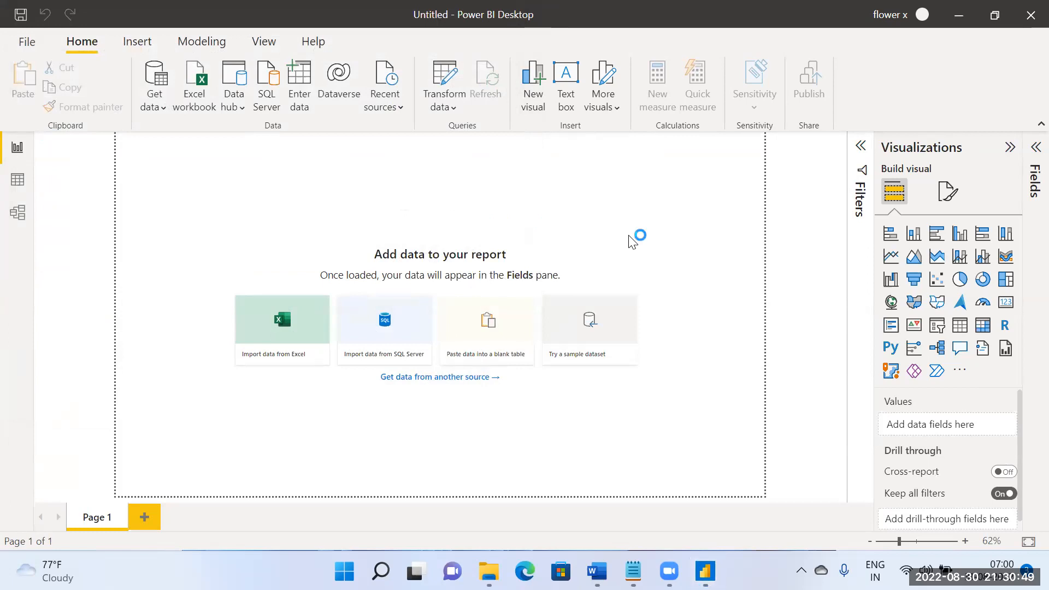
# Step: Load the DimProduct, DimProductCategory, DimProductSubcategory and FactInternetSales tables from the workbook
pyautogui.scroll(-4, 322, 363)
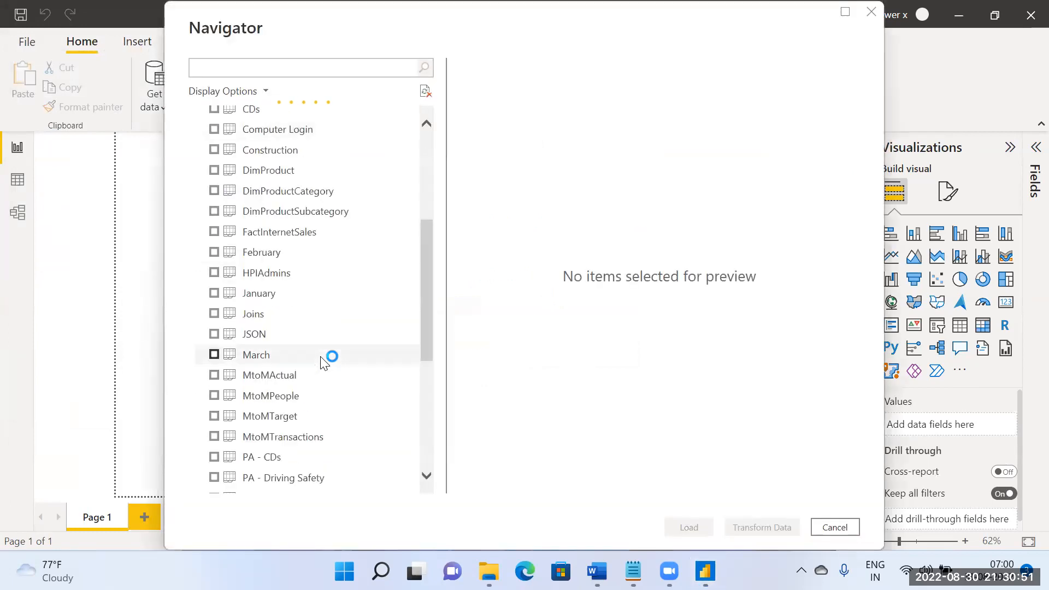
pyautogui.scroll(1, 302, 330)
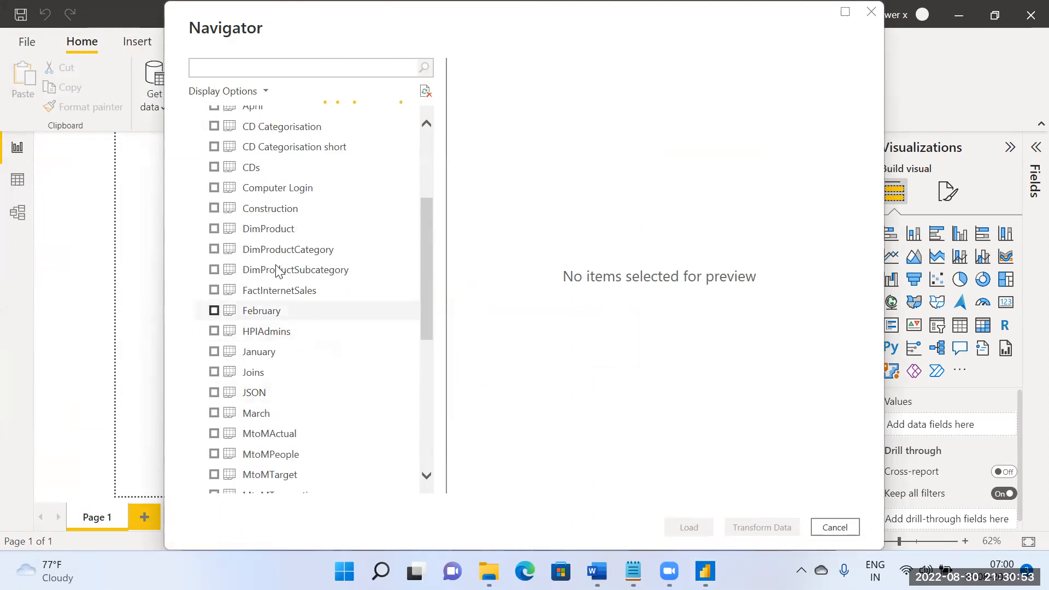
pyautogui.click(214, 229)
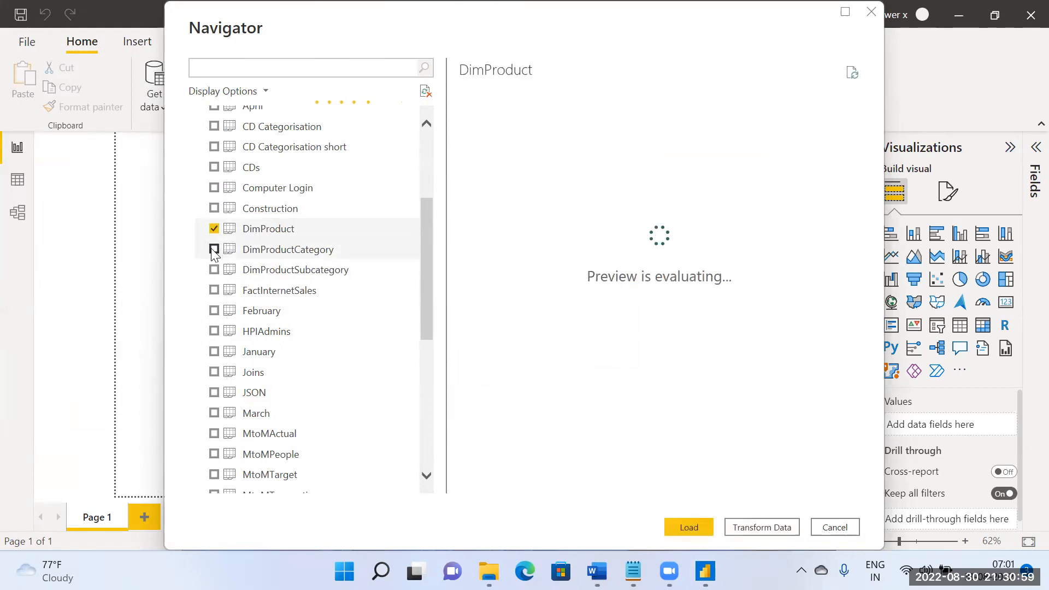
pyautogui.click(214, 249)
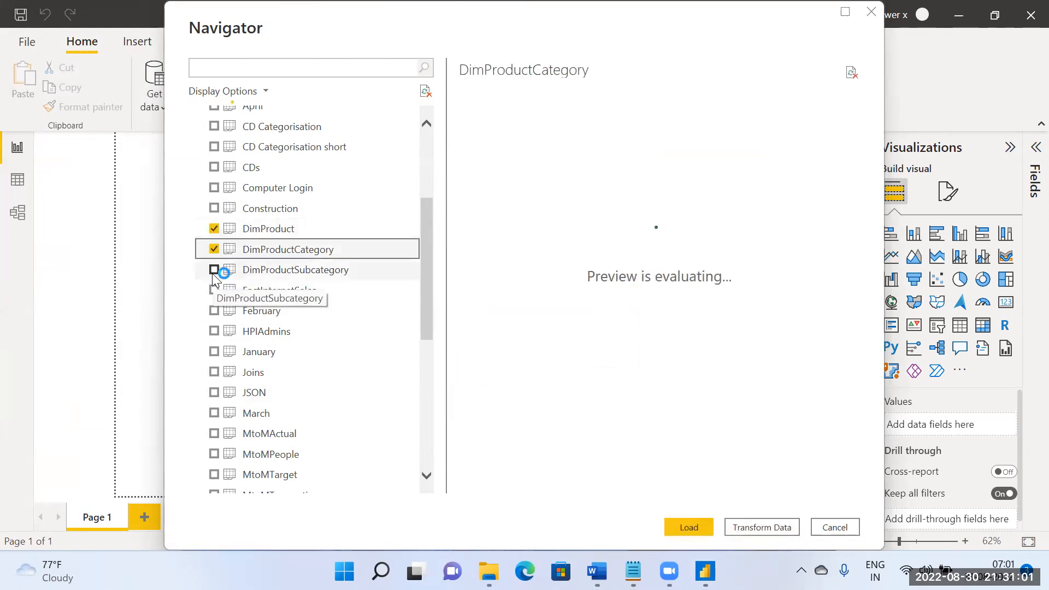
pyautogui.click(212, 270)
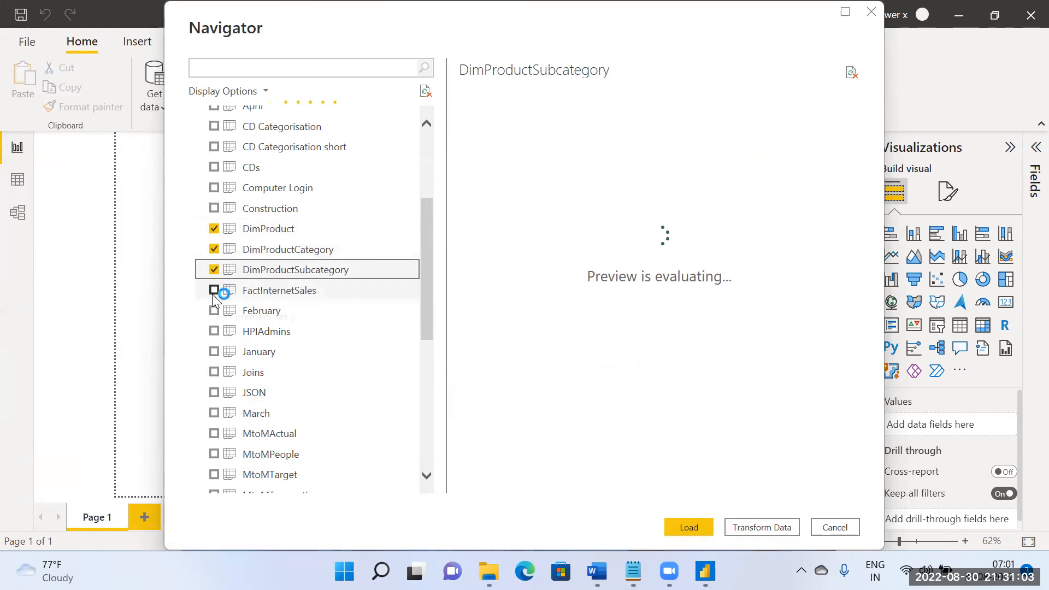
pyautogui.click(213, 291)
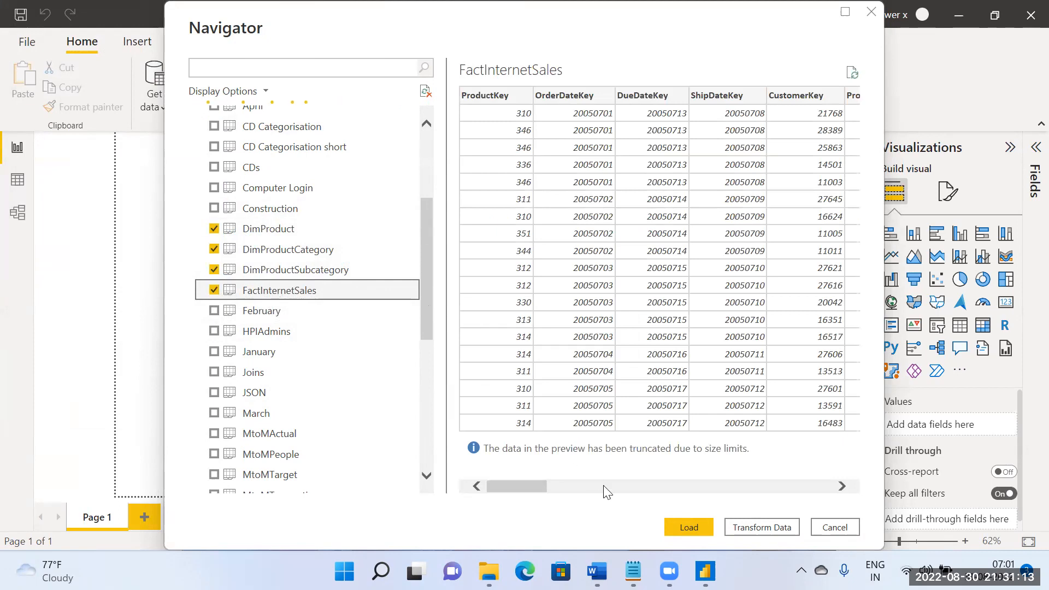
pyautogui.click(707, 521)
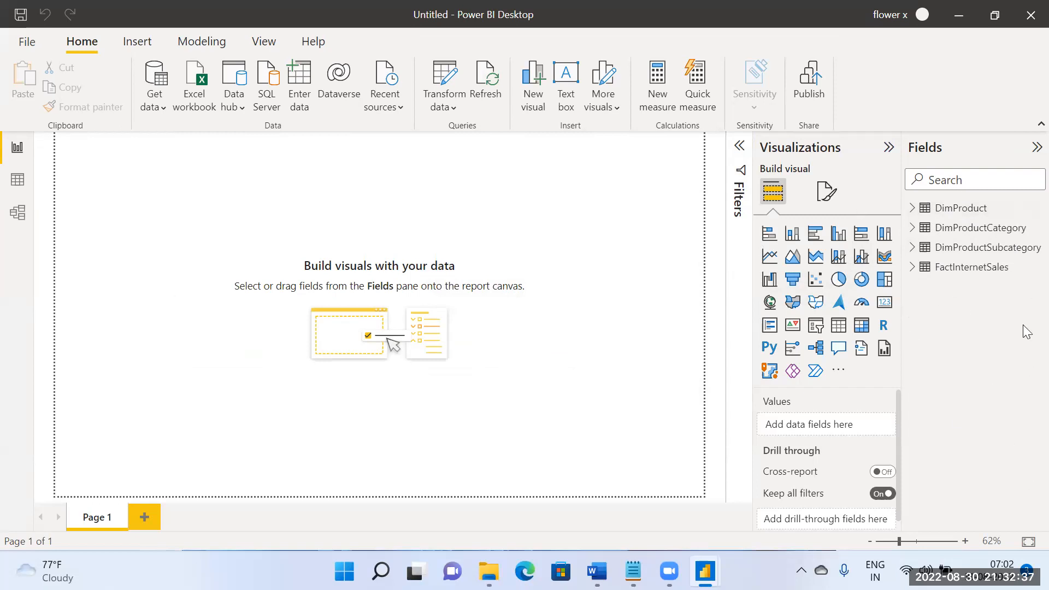
# Step: In the model diagram, inspect the relationship settings between FactInternetSales and DimProduct without changing them
pyautogui.click(18, 213)
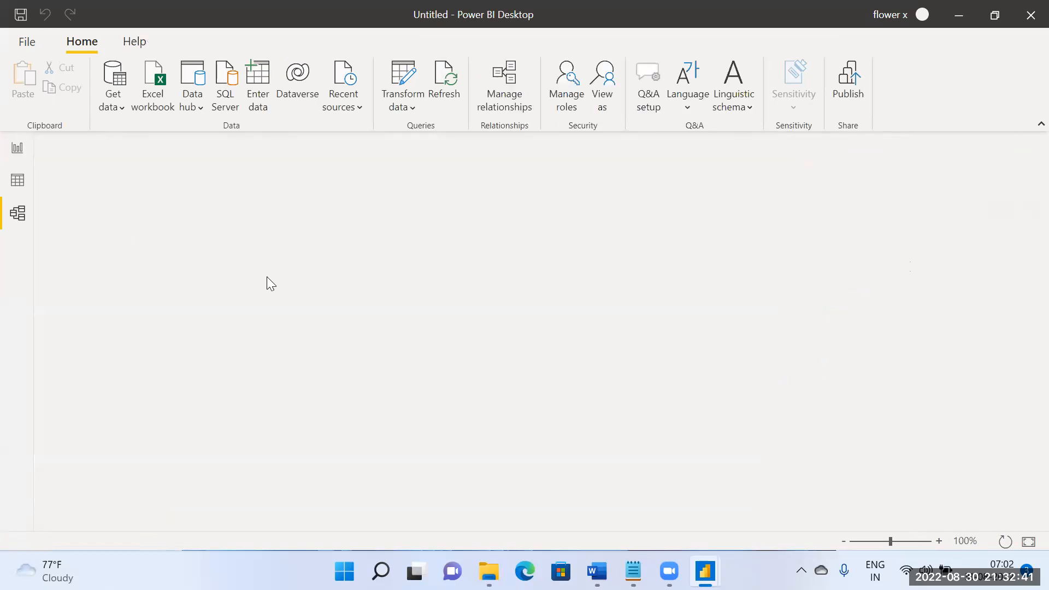
pyautogui.scroll(-2, 431, 295)
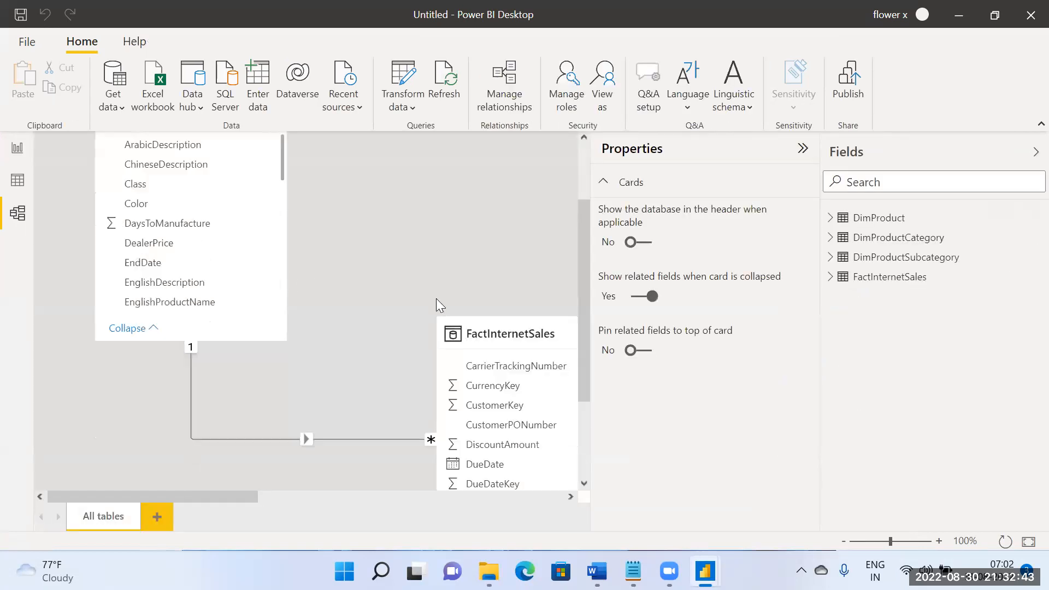
pyautogui.scroll(-2, 437, 299)
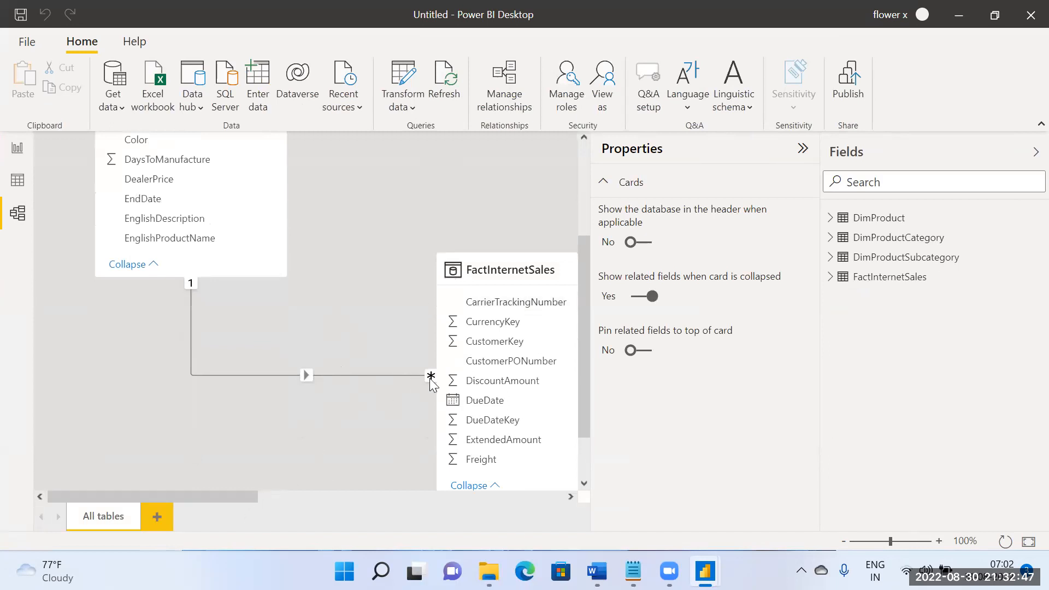
pyautogui.doubleClick(327, 368)
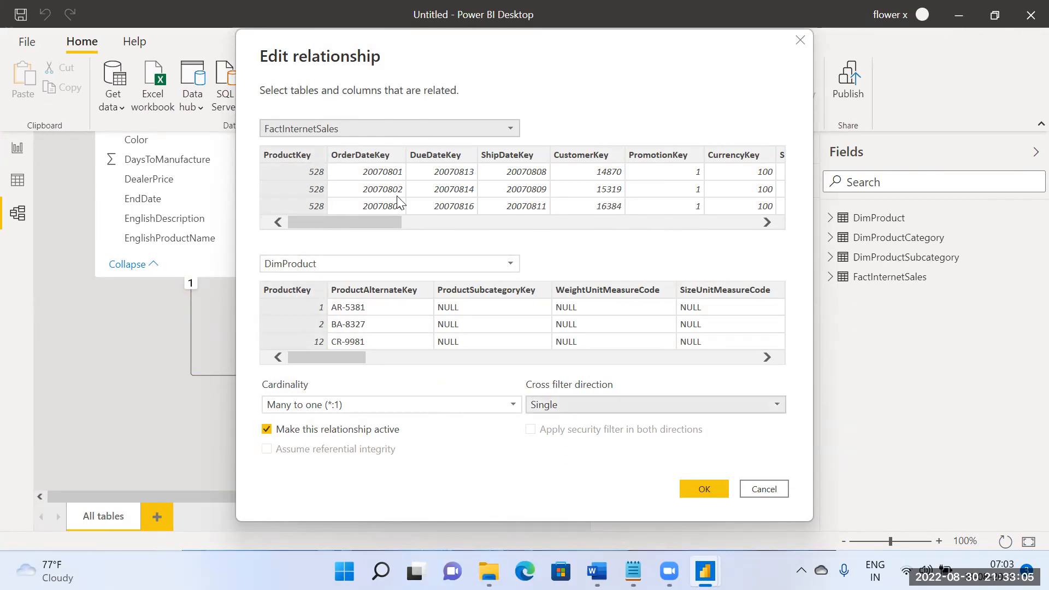
pyautogui.click(762, 495)
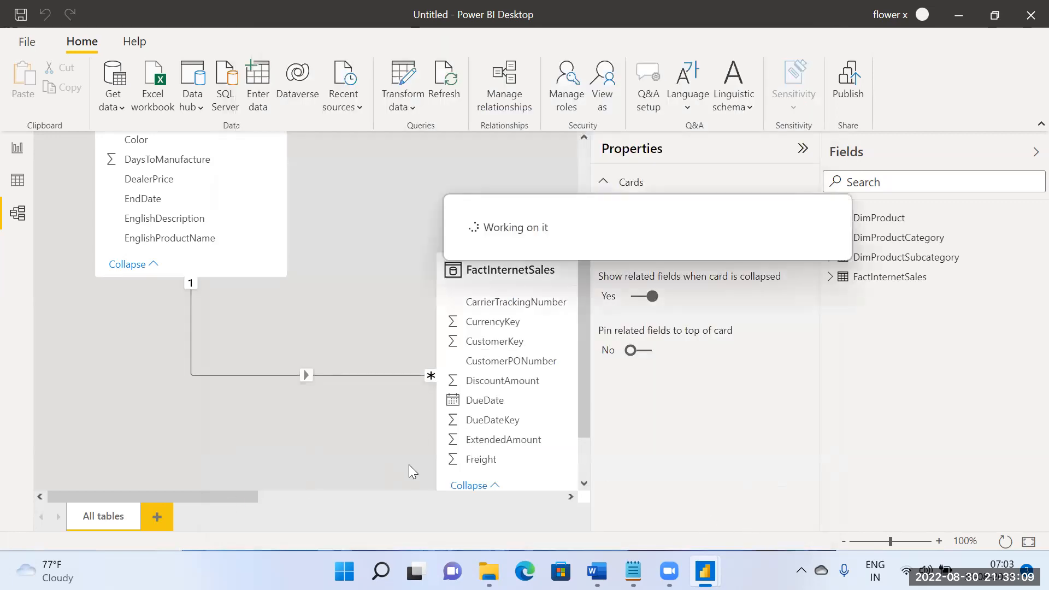
# Step: Collapse the relationship diagram's properties and move the FactInternetSales table beside DimProduct
pyautogui.click(802, 150)
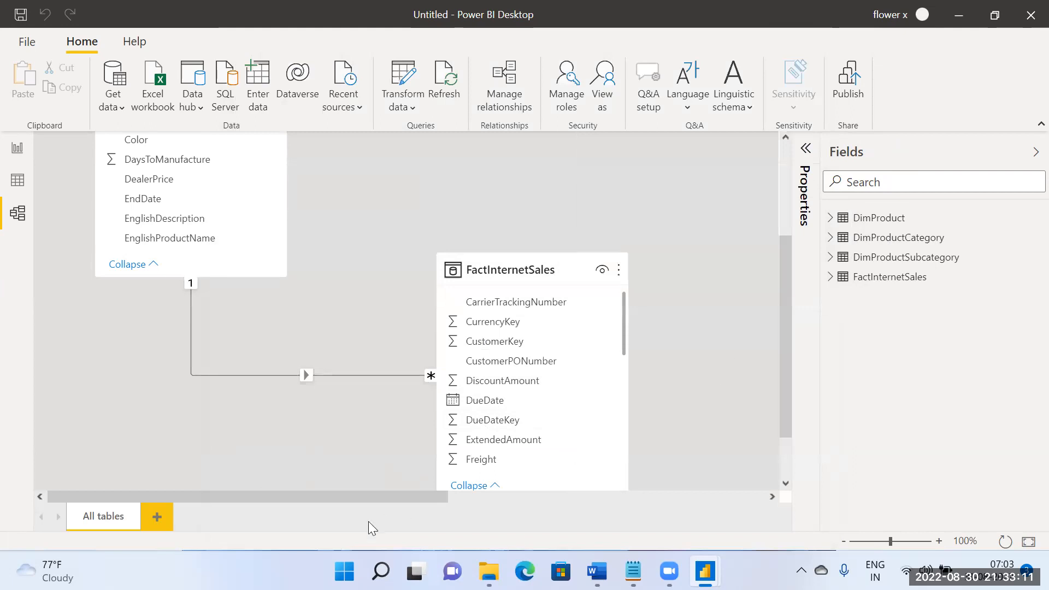
pyautogui.moveTo(531, 269); pyautogui.dragTo(439, 102)
pyautogui.scroll(3, 551, 346)
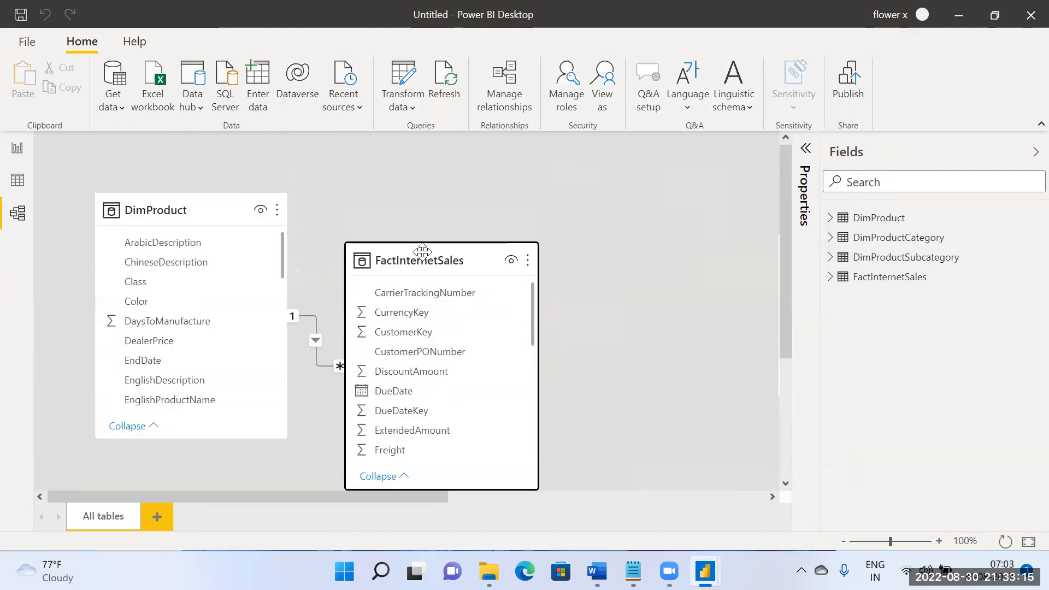
# Step: Move the DimProductCategory table beside FactInternetSales in the diagram and lengthen its card to a similar height
pyautogui.moveTo(337, 495); pyautogui.dragTo(653, 532)
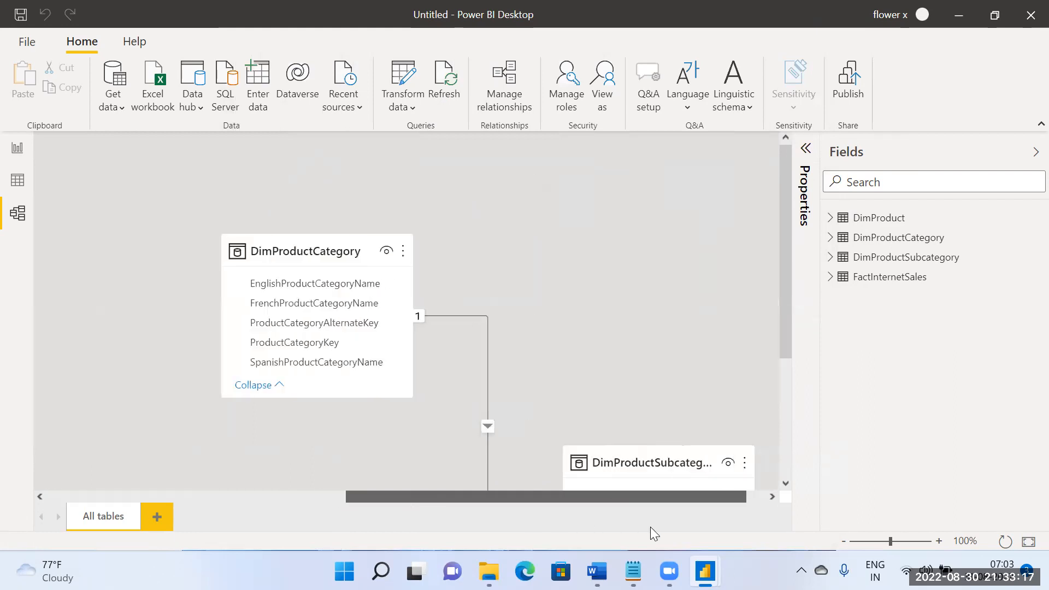
pyautogui.moveTo(387, 497); pyautogui.dragTo(289, 502)
pyautogui.moveTo(453, 240); pyautogui.dragTo(246, 193)
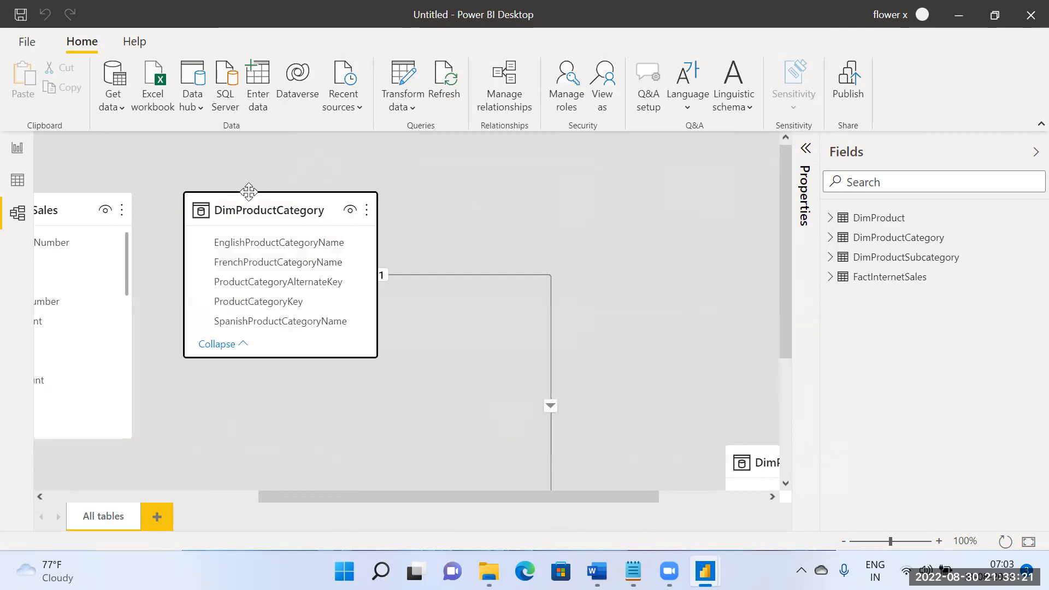
pyautogui.moveTo(273, 357); pyautogui.dragTo(263, 448)
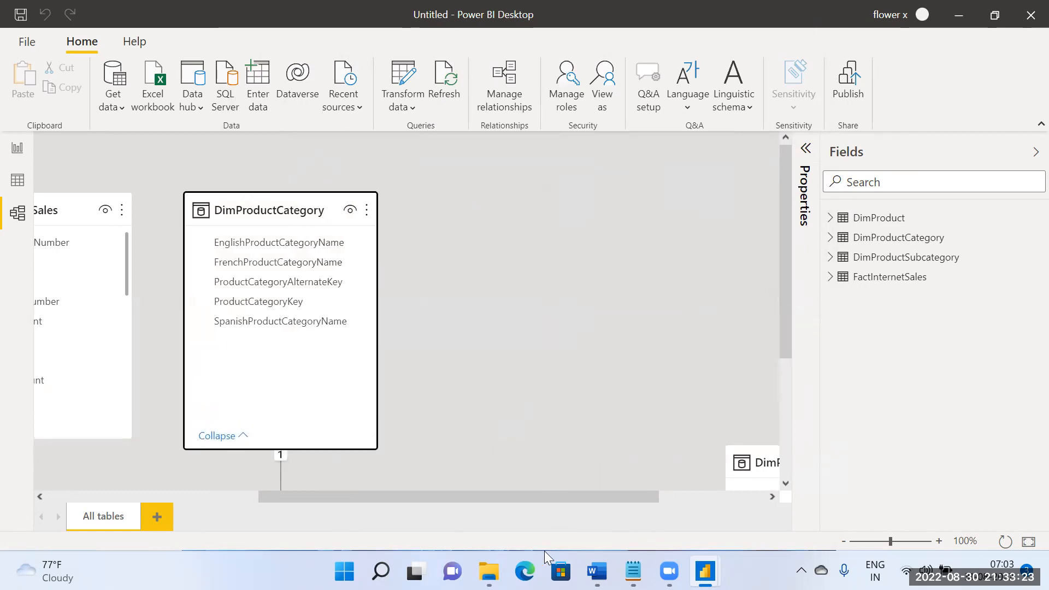
# Step: Place the DimProductSubcategory table beside DimProductCategory, lengthen its card to match, and leave a gap showing their relationship line
pyautogui.moveTo(741, 478); pyautogui.dragTo(786, 218)
pyautogui.moveTo(588, 496); pyautogui.dragTo(715, 508)
pyautogui.moveTo(681, 212); pyautogui.dragTo(730, 211)
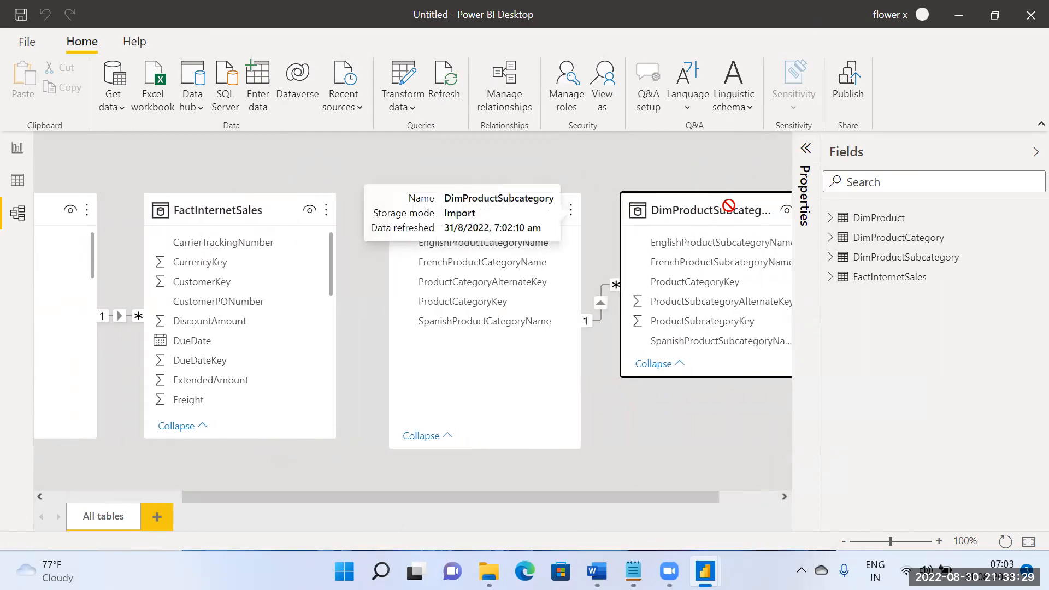
pyautogui.moveTo(726, 376); pyautogui.dragTo(724, 458)
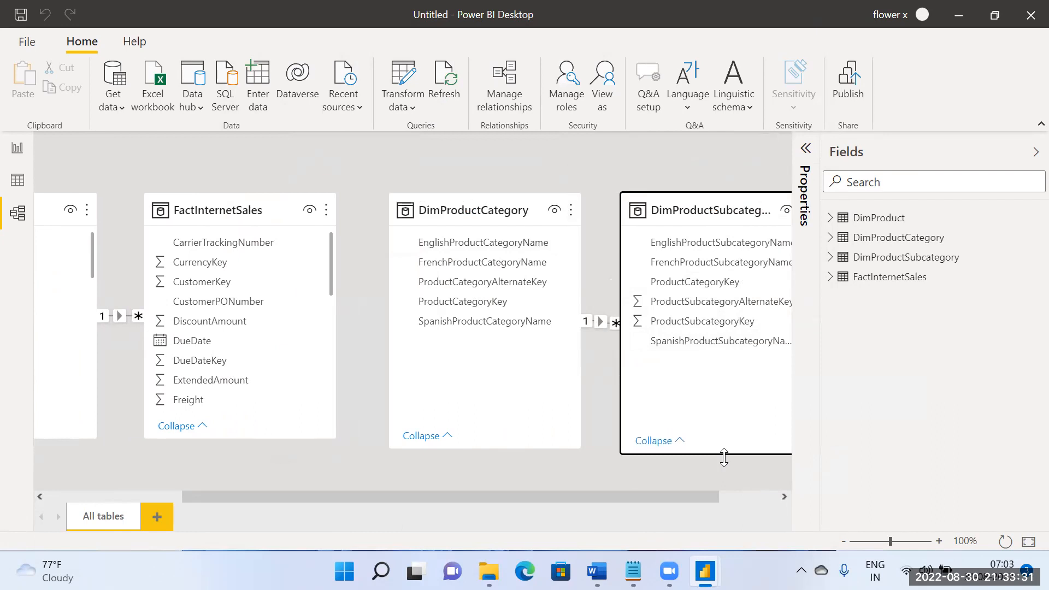
pyautogui.moveTo(684, 207); pyautogui.dragTo(745, 208)
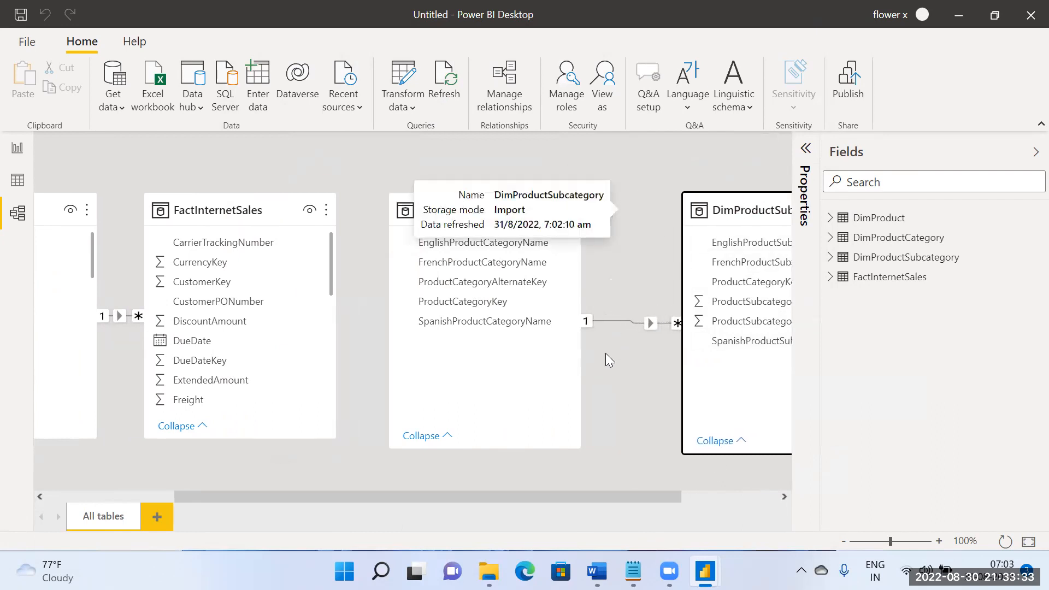
pyautogui.click(597, 461)
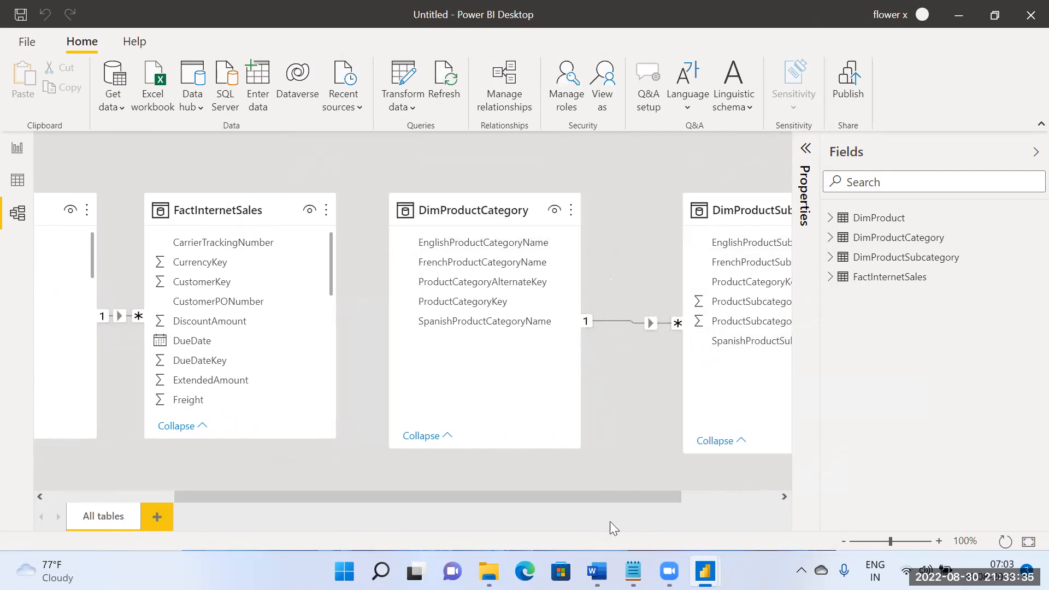
# Step: Inspect the key columns, cardinality and cross filter direction of the DimProductSubcategory–DimProductCategory relationship, keeping its settings
pyautogui.moveTo(599, 500); pyautogui.dragTo(683, 507)
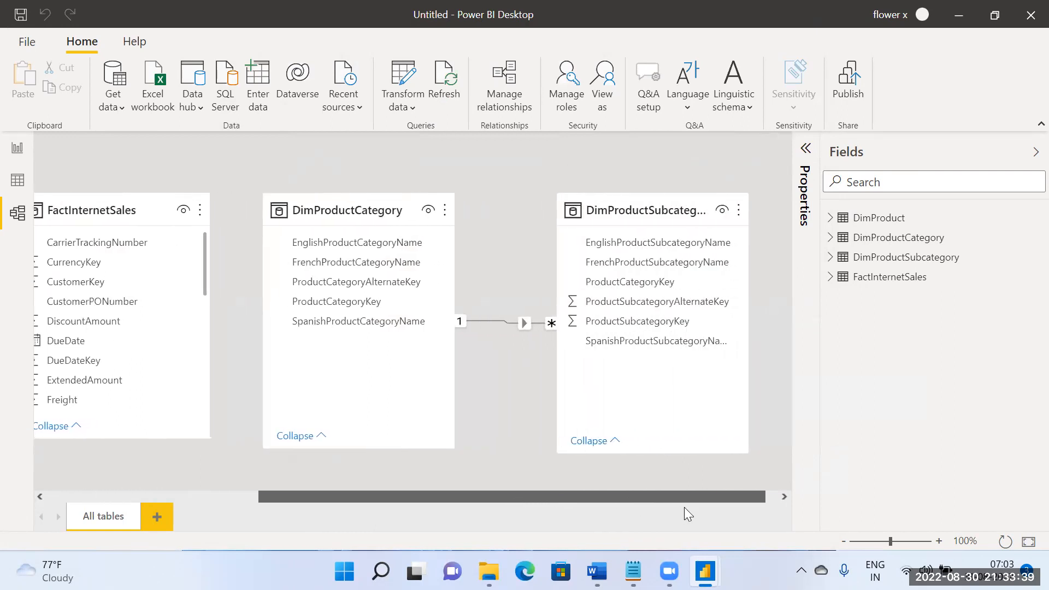
pyautogui.doubleClick(526, 322)
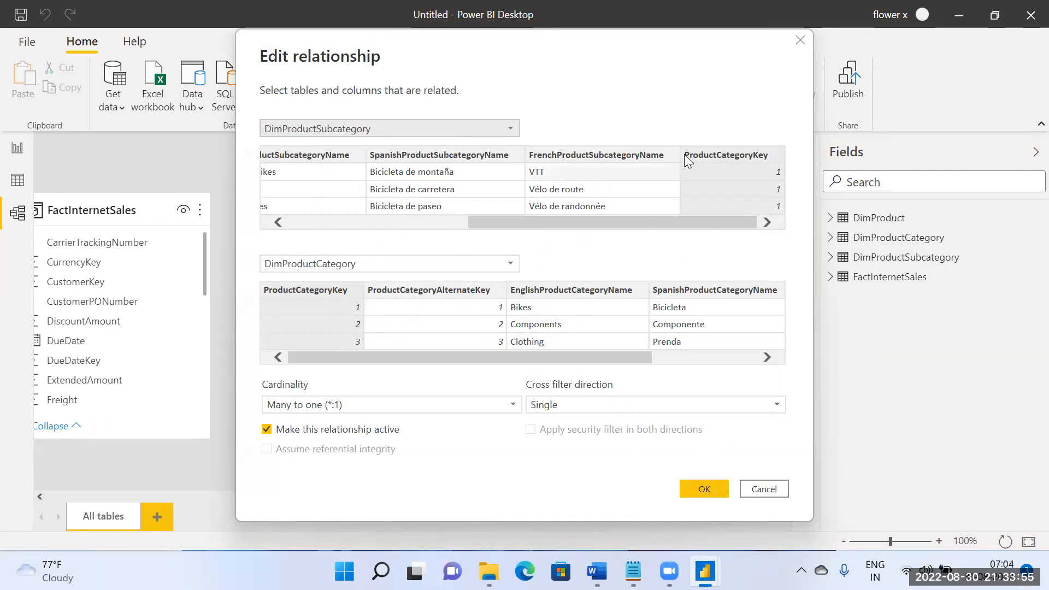
pyautogui.click(710, 490)
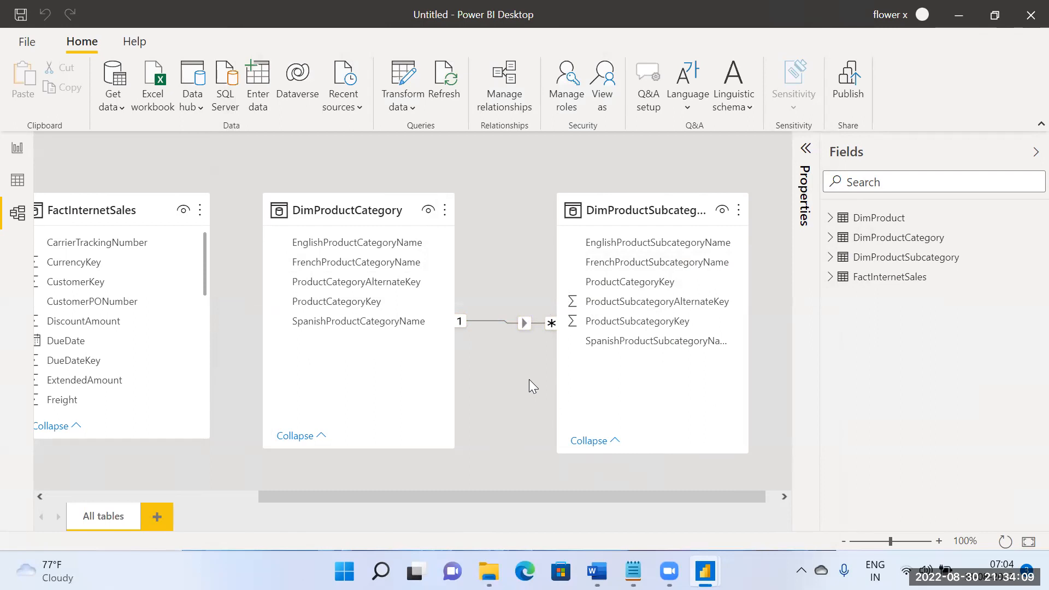
# Step: Rearrange the diagram so FactInternetSales stands first and DimProduct sits beside it, with a gap showing their relationship line
pyautogui.moveTo(513, 496); pyautogui.dragTo(268, 476)
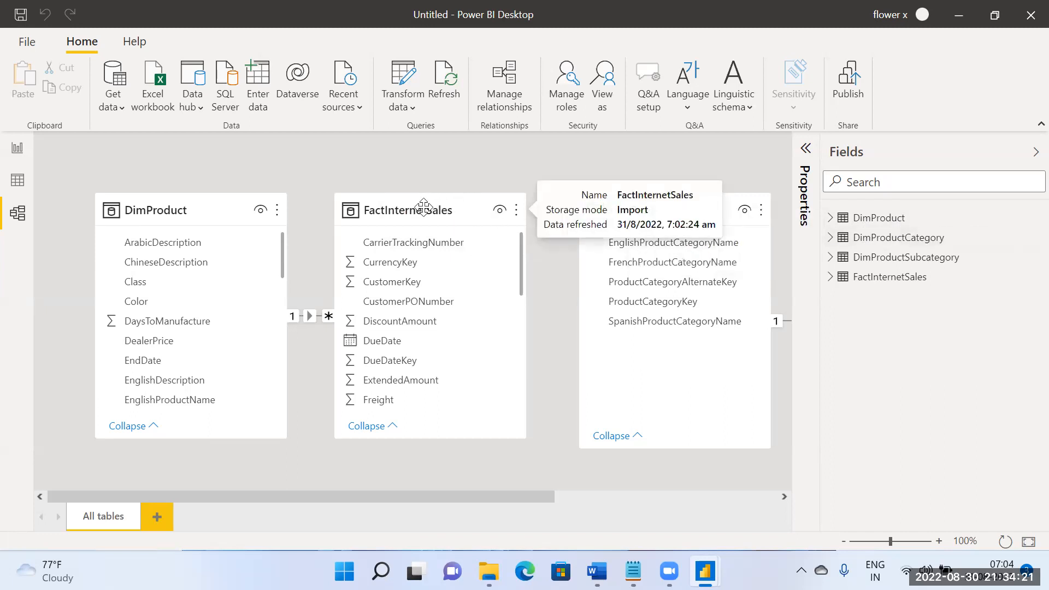
pyautogui.moveTo(423, 207); pyautogui.dragTo(457, 248)
pyautogui.moveTo(183, 402); pyautogui.dragTo(182, 342)
pyautogui.moveTo(170, 247)
pyautogui.mouseDown()
pyautogui.moveTo(170, 205)
pyautogui.moveTo(170, 236)
pyautogui.mouseUp()
pyautogui.click(440, 251)
pyautogui.moveTo(441, 252)
pyautogui.mouseDown()
pyautogui.moveTo(458, 228)
pyautogui.moveTo(450, 250)
pyautogui.mouseUp()
pyautogui.click(208, 240)
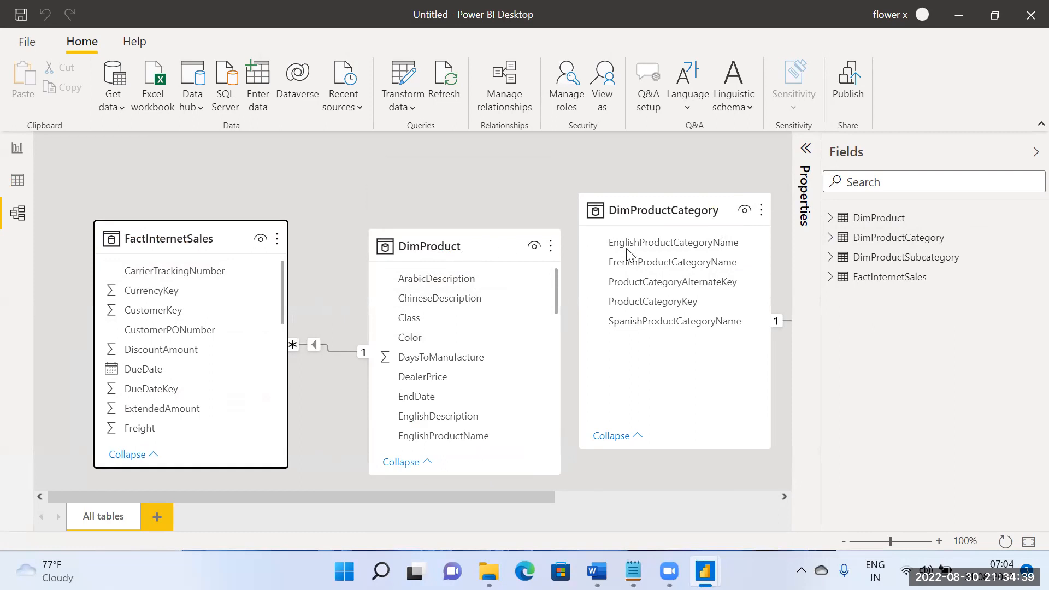
# Step: Move the DimProductSubcategory table between DimProduct and DimProductCategory, spacing the cards so the relationship line between subcategory and category shows
pyautogui.moveTo(695, 208); pyautogui.dragTo(740, 235)
pyautogui.moveTo(545, 496); pyautogui.dragTo(704, 503)
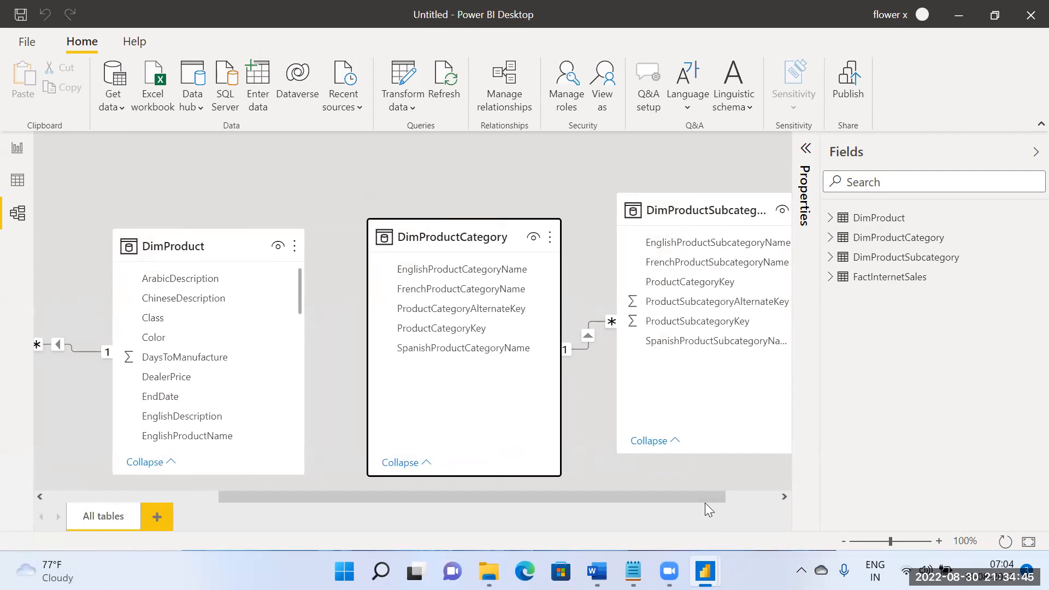
pyautogui.moveTo(700, 210); pyautogui.dragTo(607, 235)
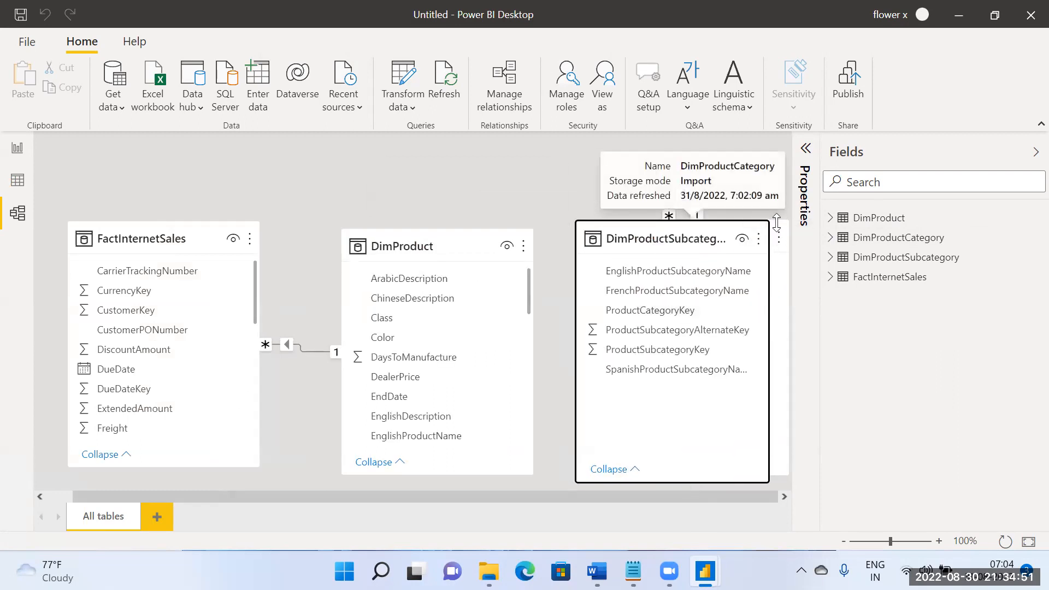
pyautogui.moveTo(782, 225); pyautogui.dragTo(989, 269)
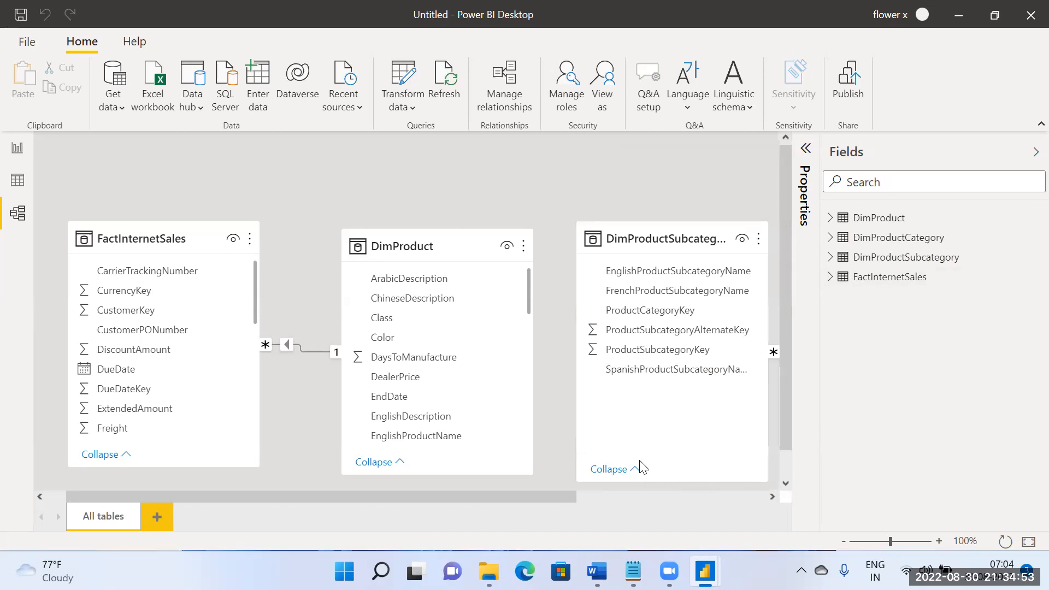
pyautogui.moveTo(540, 493); pyautogui.dragTo(799, 483)
pyautogui.moveTo(636, 272); pyautogui.dragTo(707, 245)
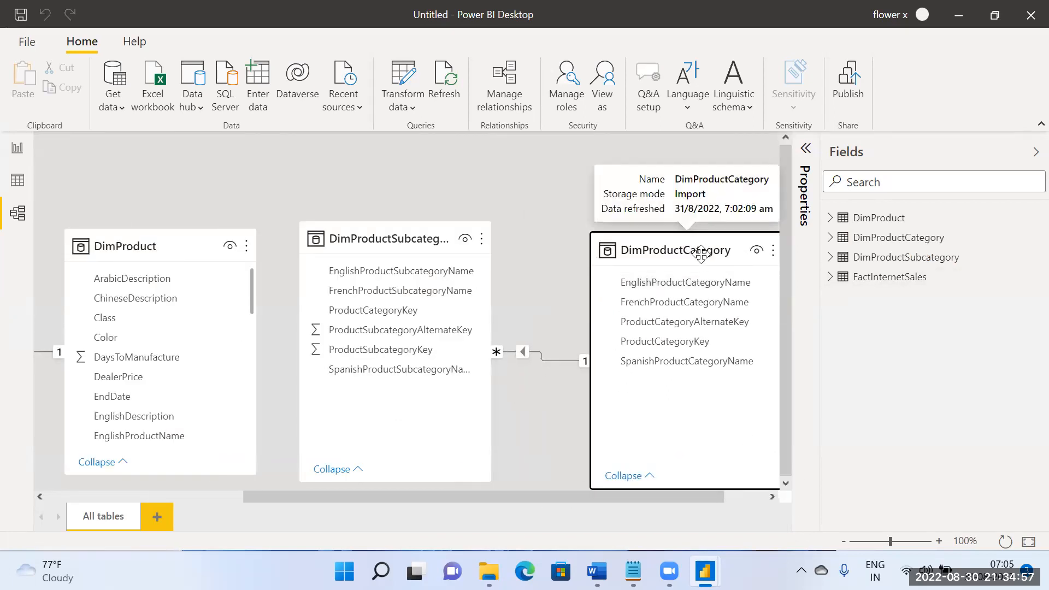
# Step: Review the table chain and inspect the key columns and cardinality of the DimProductSubcategory–DimProductCategory relationship, keeping its settings
pyautogui.moveTo(480, 498); pyautogui.dragTo(163, 527)
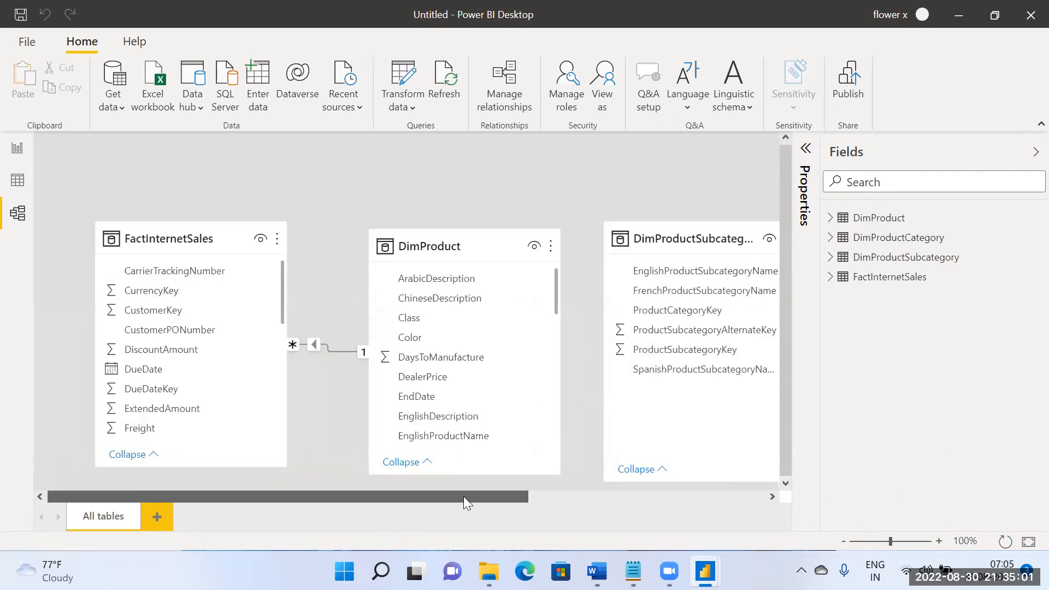
pyautogui.moveTo(463, 497); pyautogui.dragTo(686, 497)
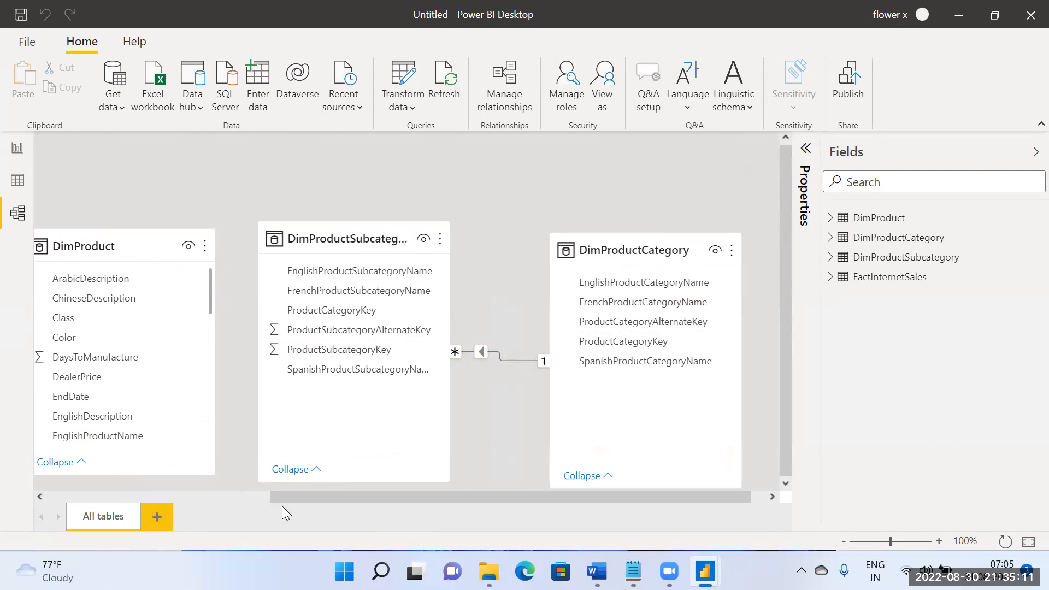
pyautogui.moveTo(314, 499); pyautogui.dragTo(173, 501)
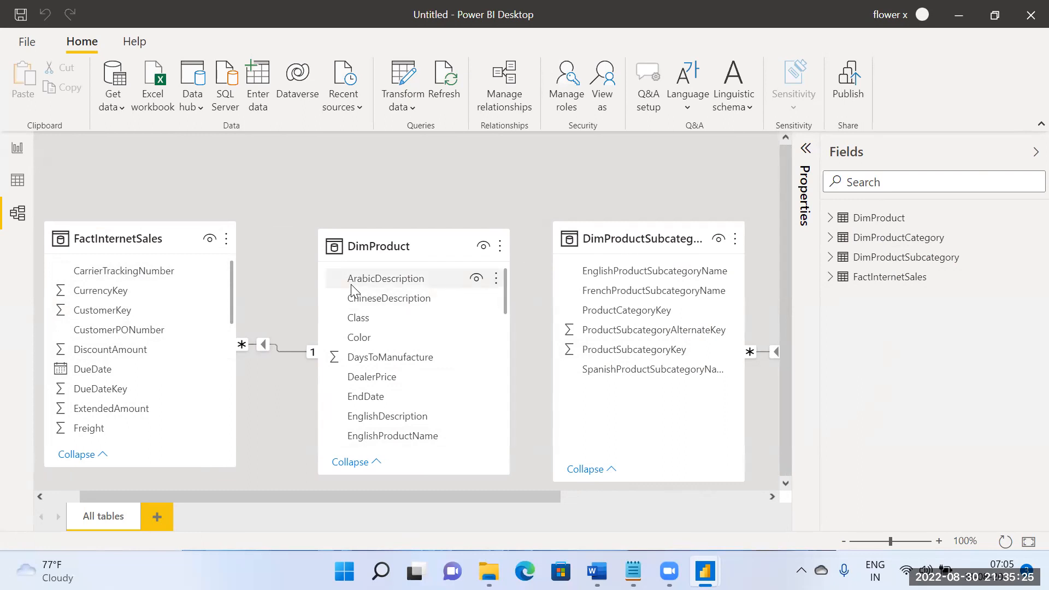
pyautogui.moveTo(332, 493); pyautogui.dragTo(501, 491)
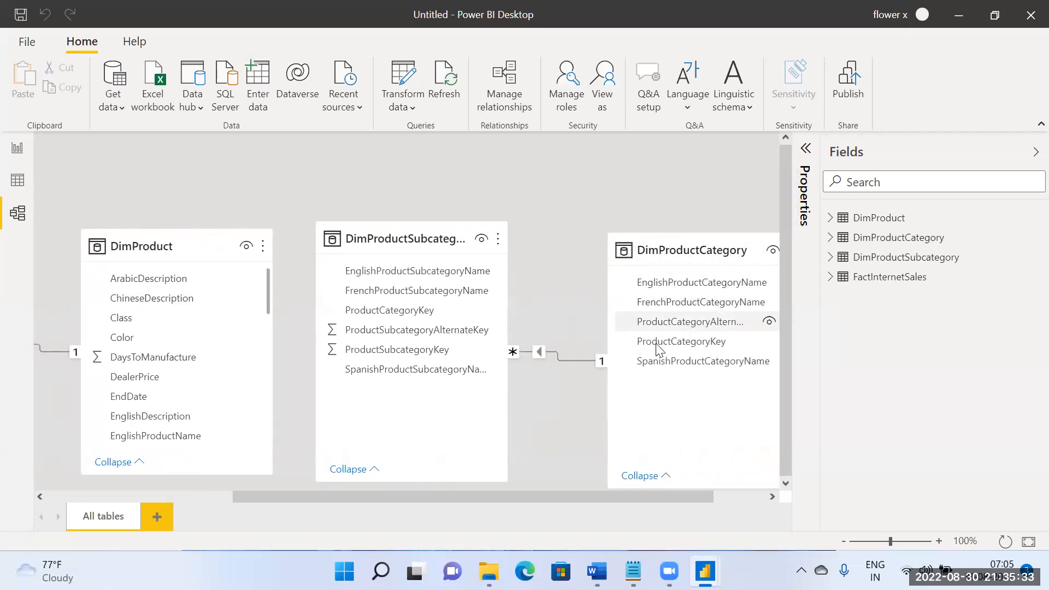
pyautogui.doubleClick(540, 352)
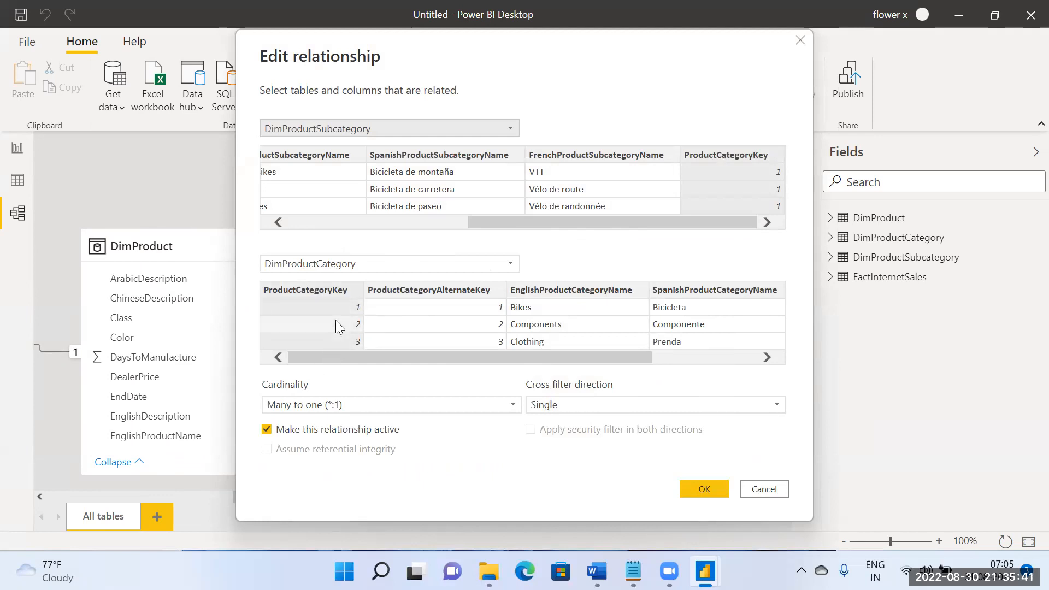
pyautogui.click(722, 491)
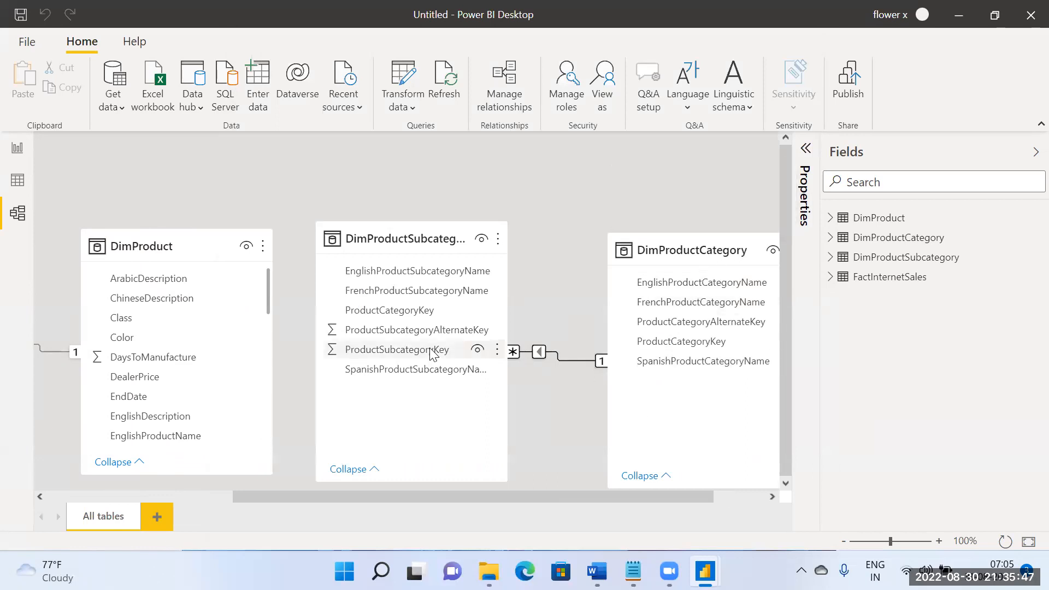
# Step: Create a relationship from ProductSubcategoryKey in DimProduct to ProductSubcategoryKey in DimProductSubcategory
pyautogui.moveTo(309, 496); pyautogui.dragTo(285, 494)
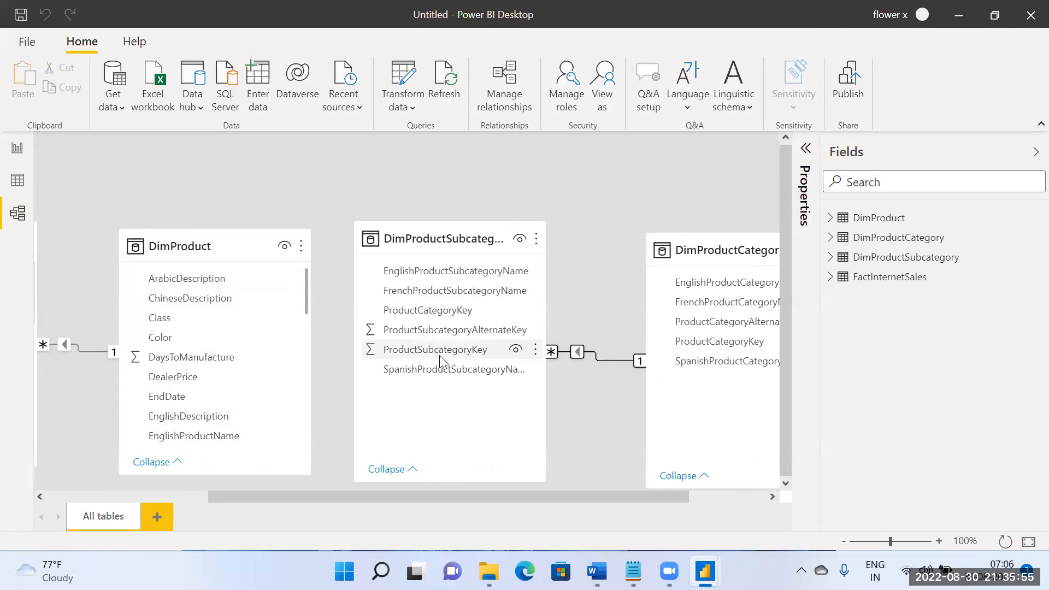
pyautogui.scroll(-3, 283, 374)
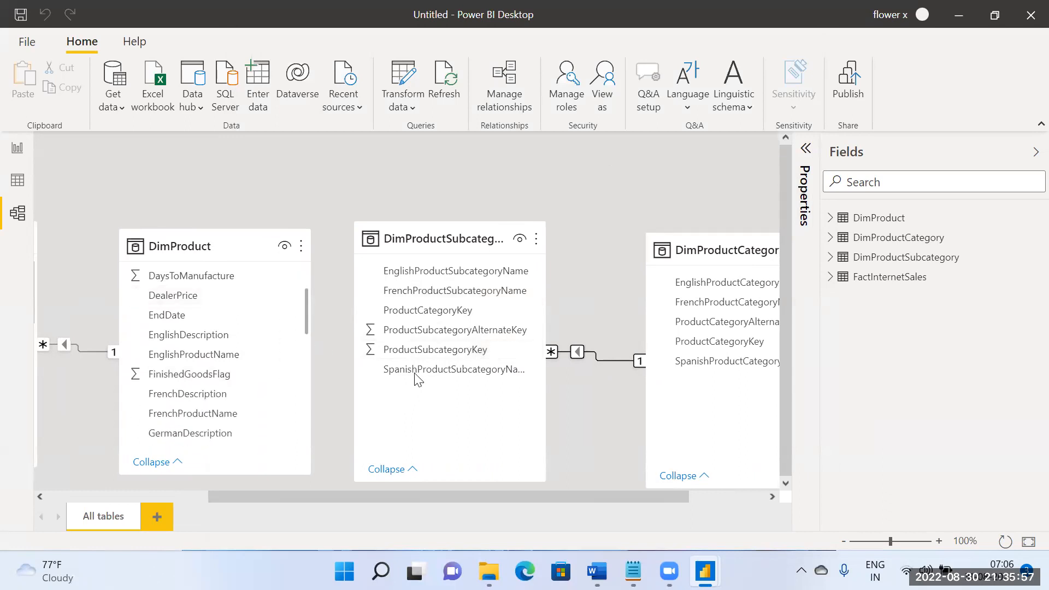
pyautogui.click(431, 311)
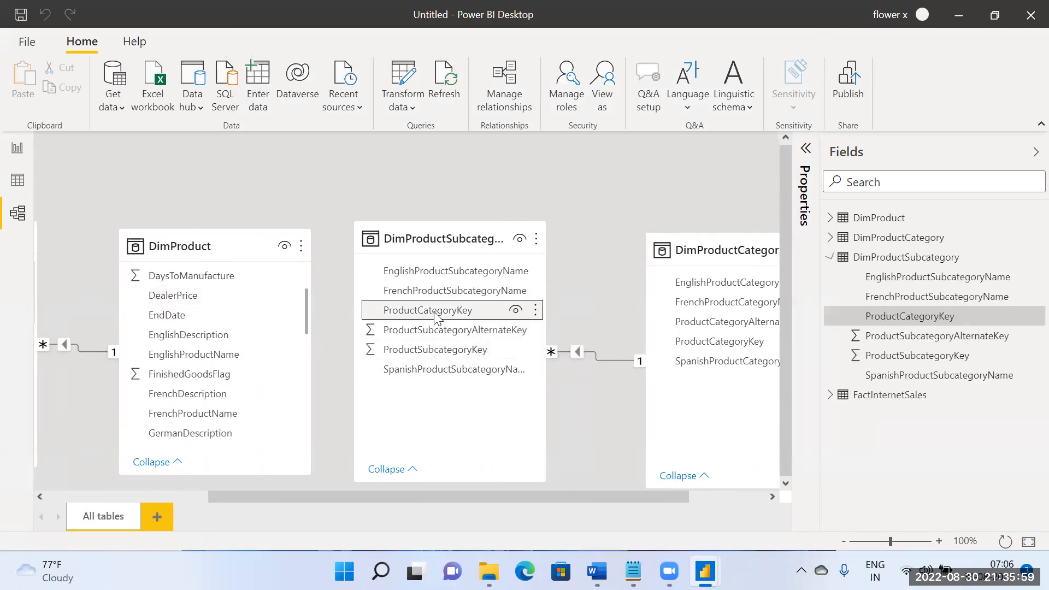
pyautogui.scroll(3, 255, 365)
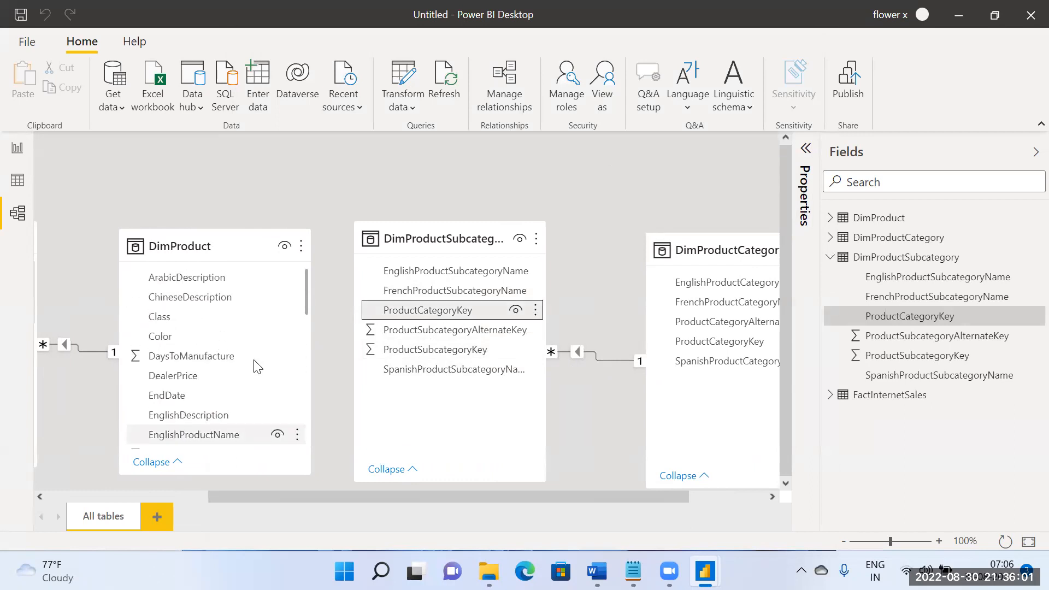
pyautogui.scroll(-6, 255, 366)
pyautogui.scroll(-3, 253, 371)
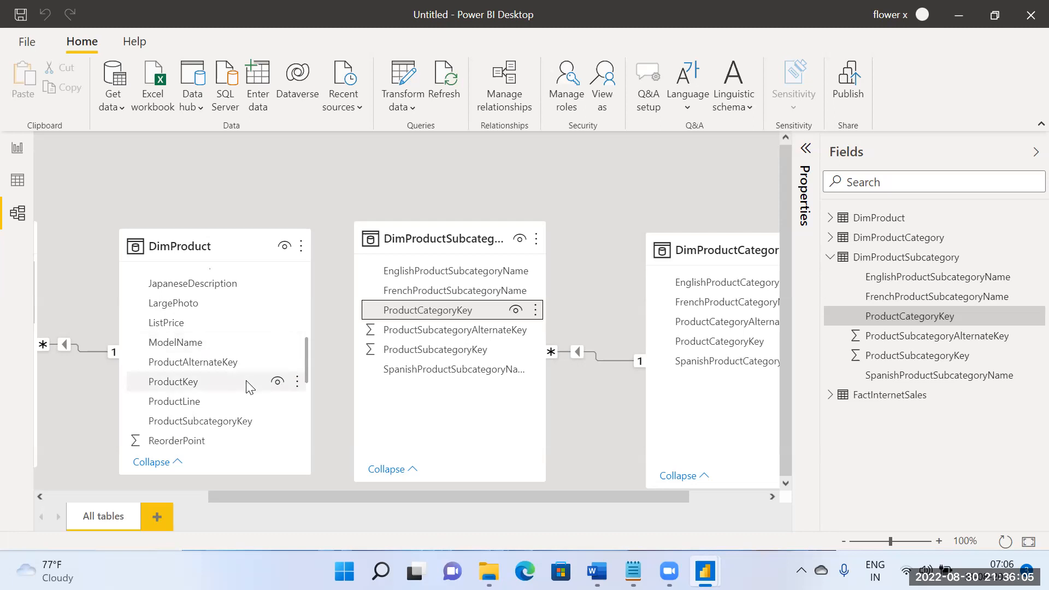
pyautogui.click(245, 425)
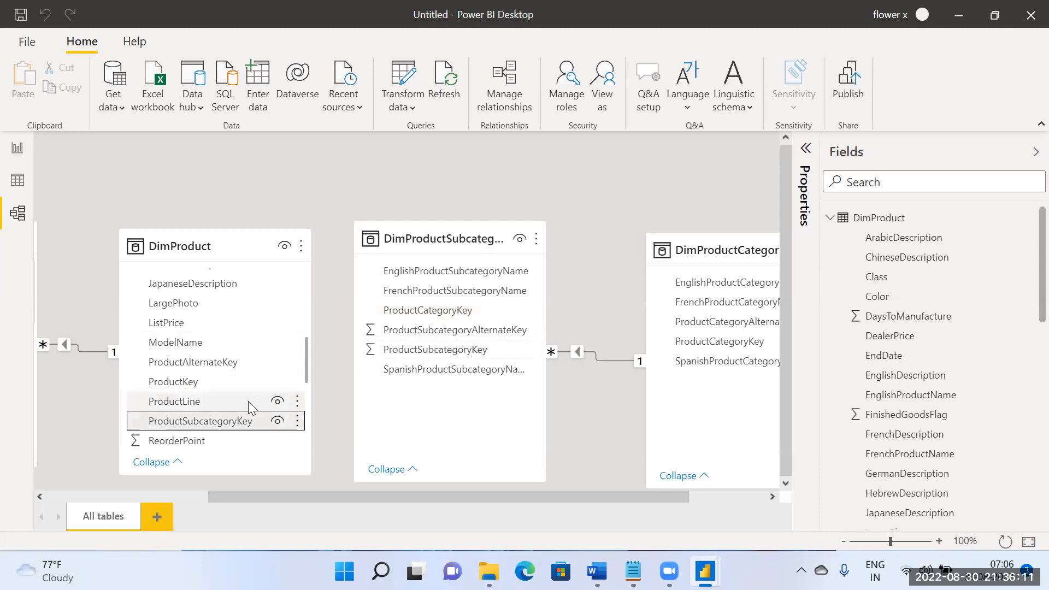
pyautogui.scroll(3, 249, 405)
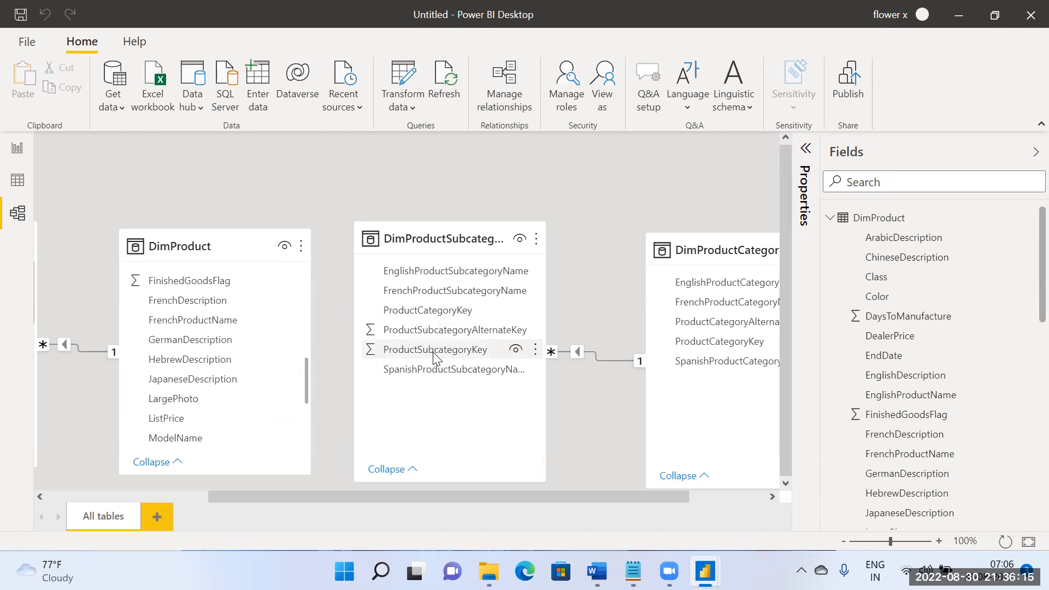
pyautogui.scroll(-4, 190, 385)
pyautogui.moveTo(197, 393); pyautogui.dragTo(406, 361)
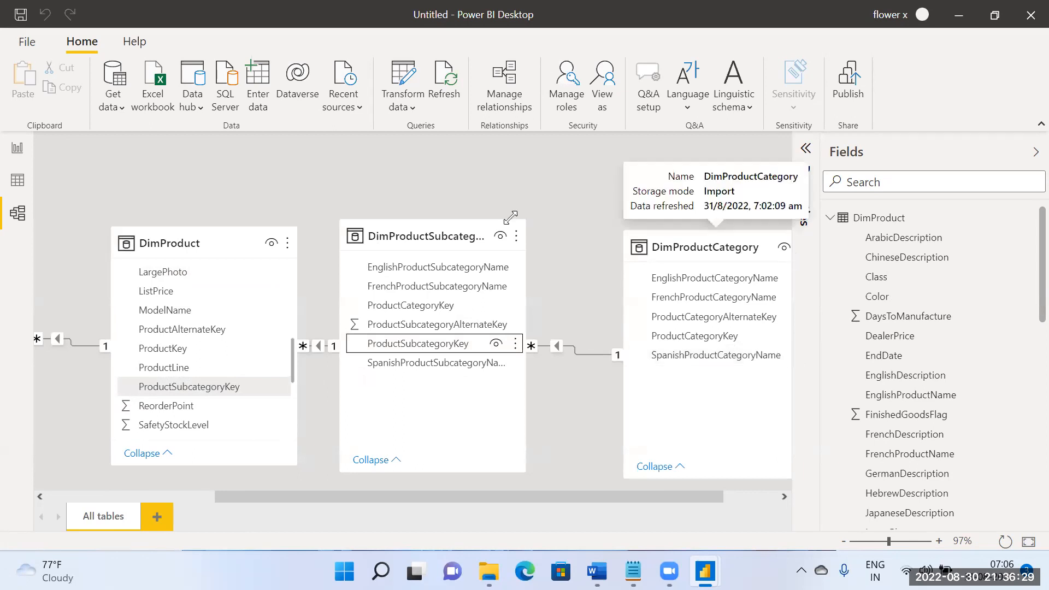
# Step: Space out the DimProductSubcategory and DimProductCategory tables so the relationship lines on both sides of DimProductSubcategory are clear
pyautogui.moveTo(500, 258); pyautogui.dragTo(564, 269)
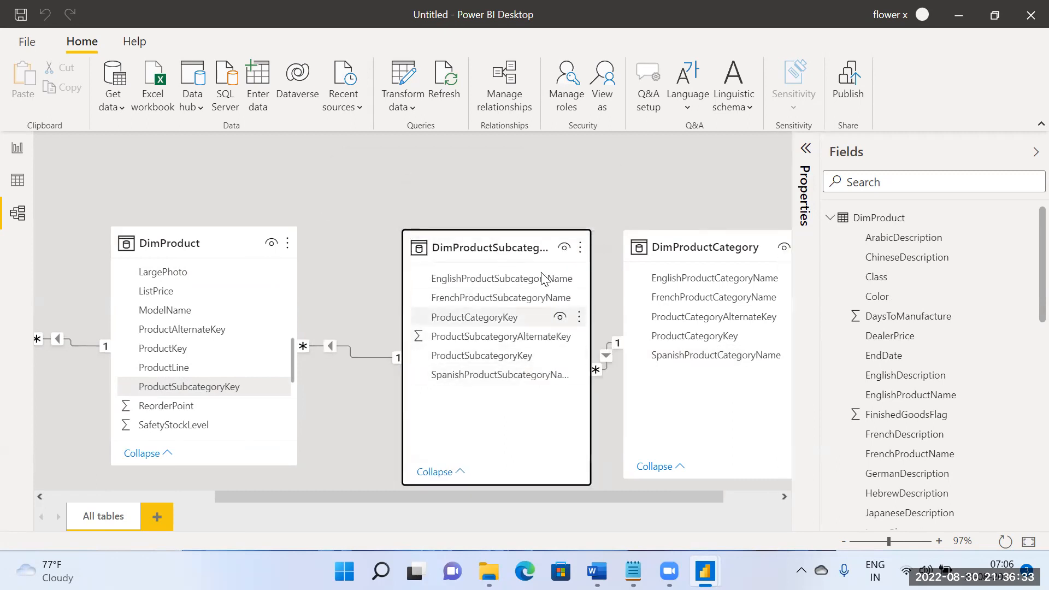
pyautogui.moveTo(505, 249); pyautogui.dragTo(493, 245)
pyautogui.moveTo(566, 495); pyautogui.dragTo(679, 481)
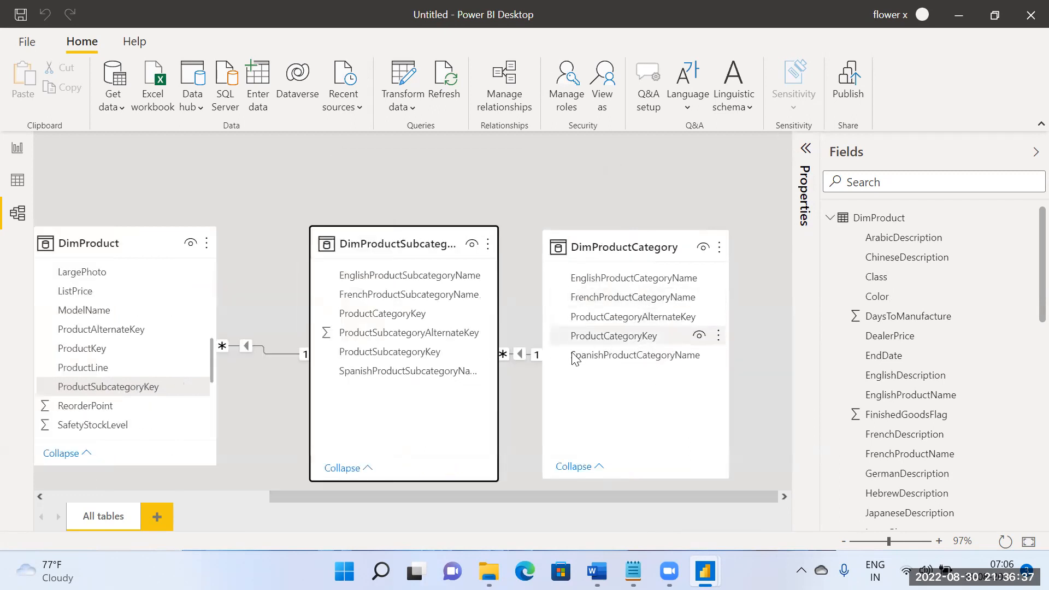
pyautogui.click(500, 355)
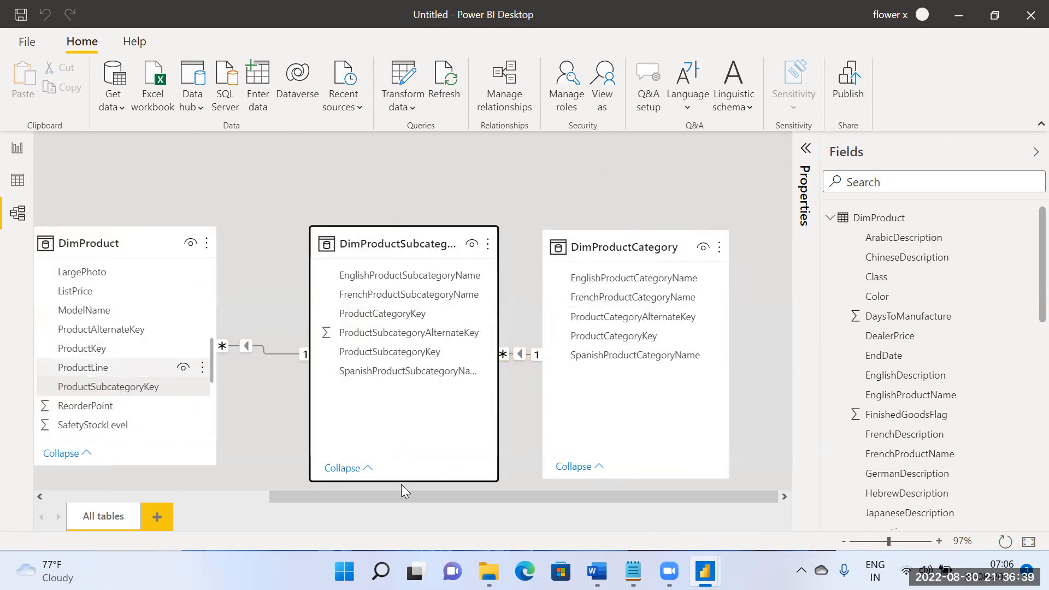
pyautogui.moveTo(424, 501); pyautogui.dragTo(408, 504)
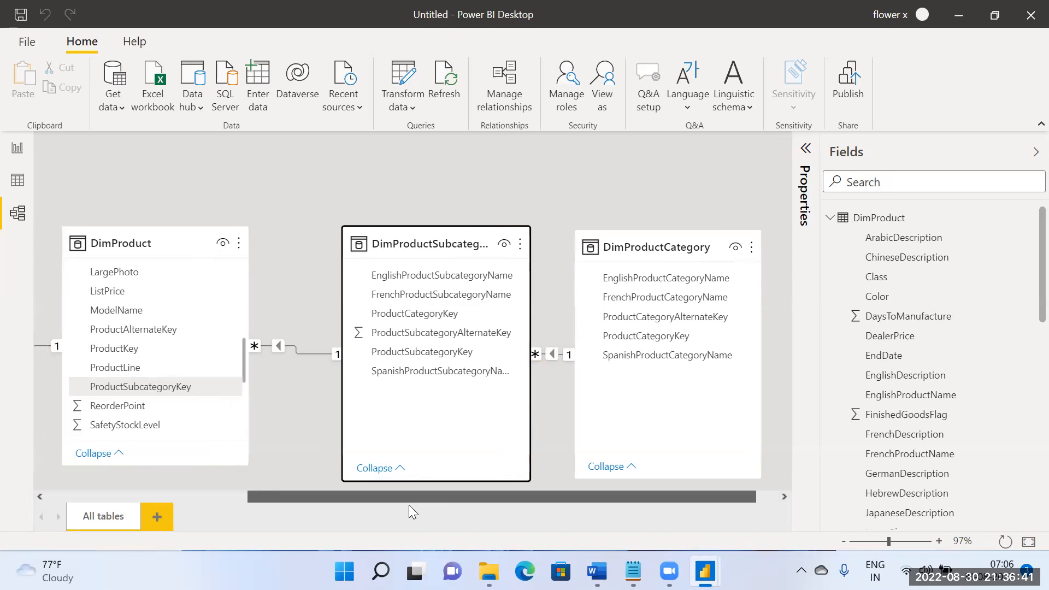
pyautogui.moveTo(667, 317); pyautogui.dragTo(718, 252)
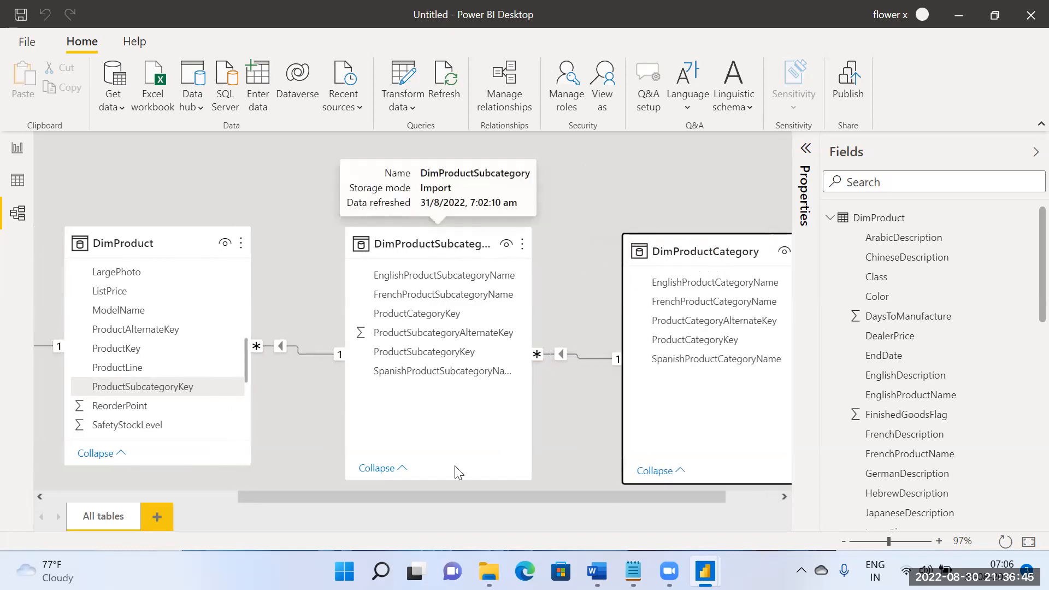
pyautogui.moveTo(456, 497); pyautogui.dragTo(261, 514)
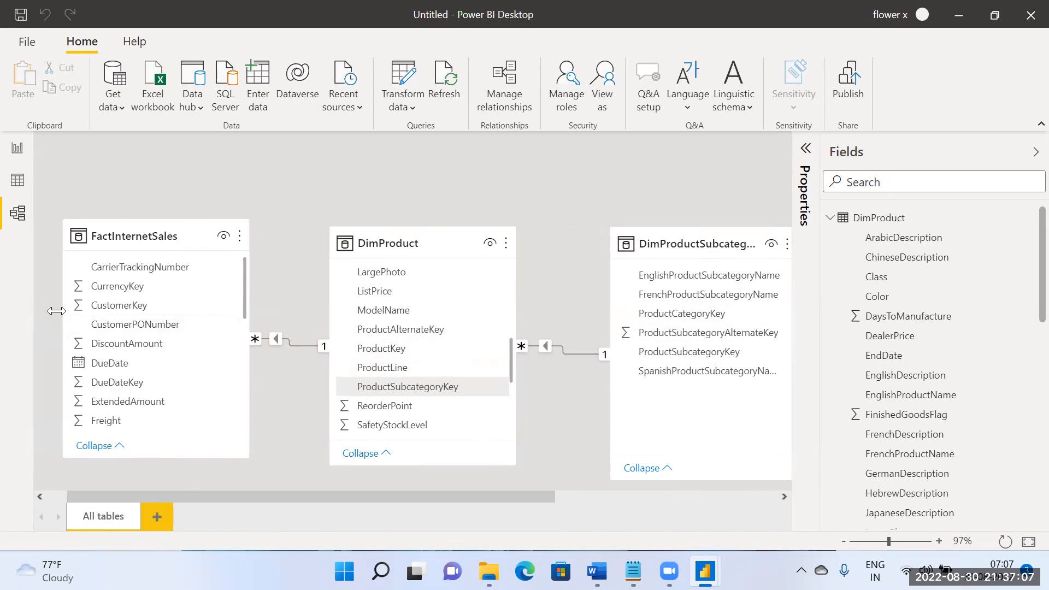
pyautogui.click(16, 151)
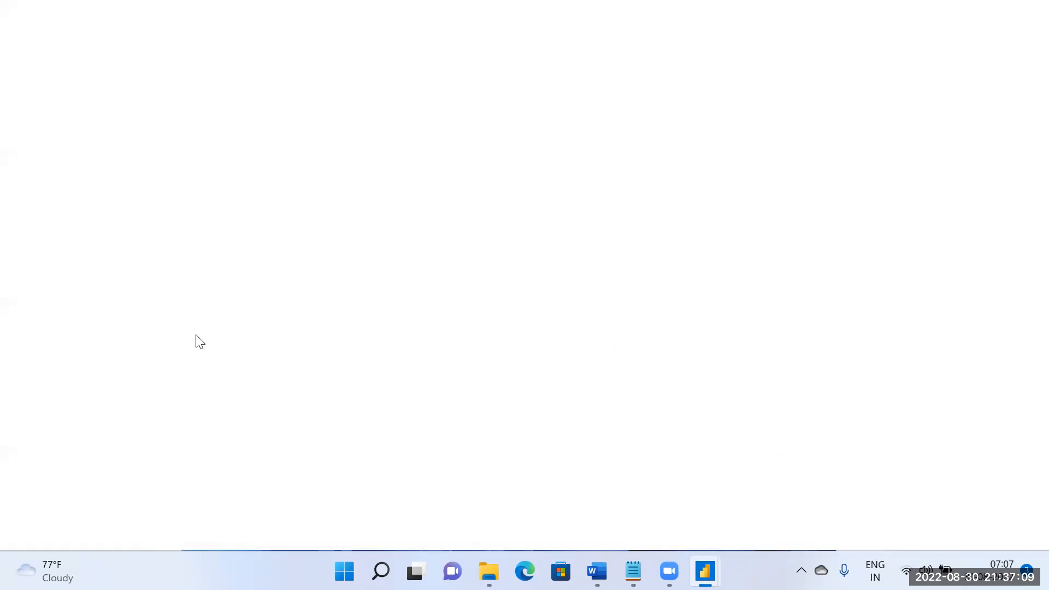
pyautogui.click(33, 200)
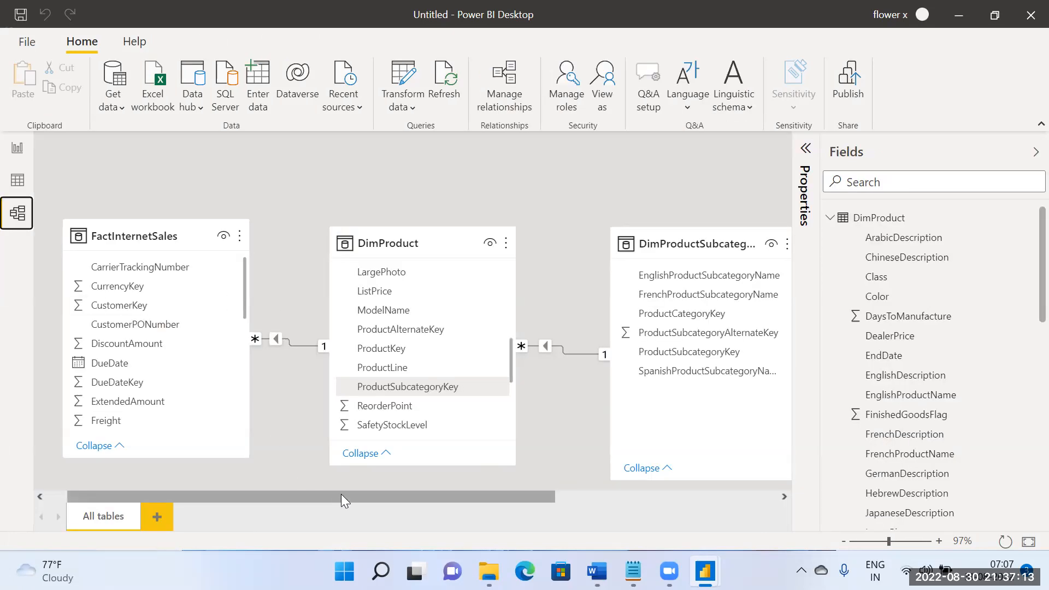
pyautogui.moveTo(341, 495); pyautogui.dragTo(616, 510)
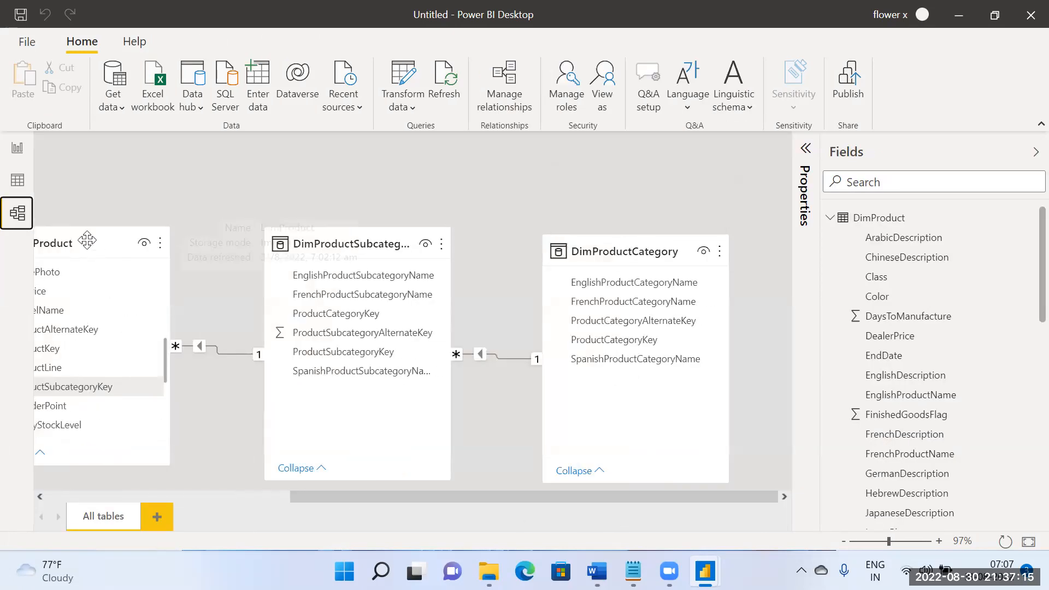
# Step: Add a table visual of DimProductCategory's ProductCategoryAlternateKey to the report page and widen the field list to show full names
pyautogui.click(18, 149)
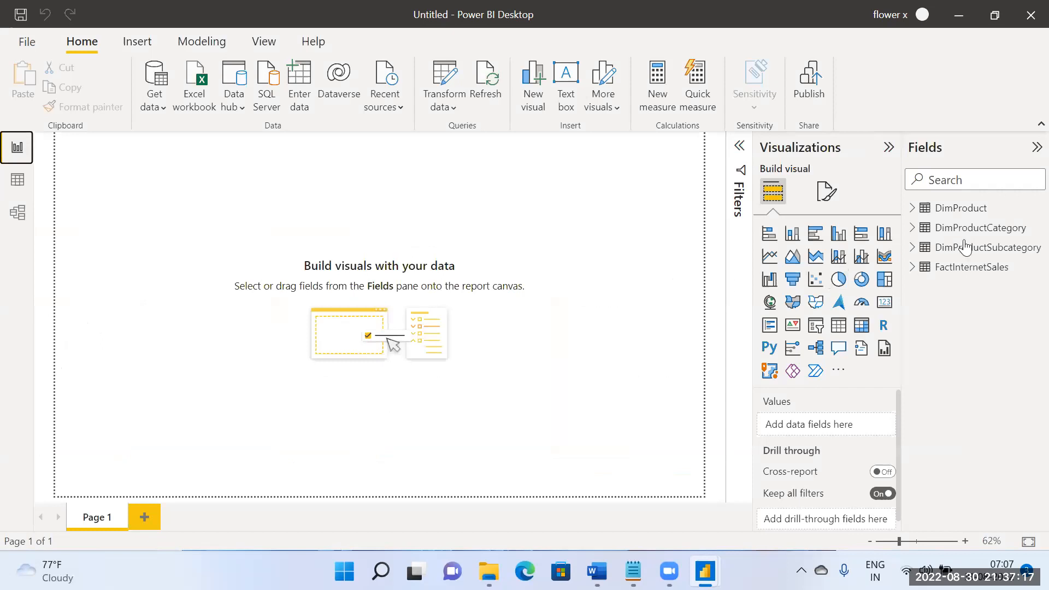
pyautogui.click(912, 228)
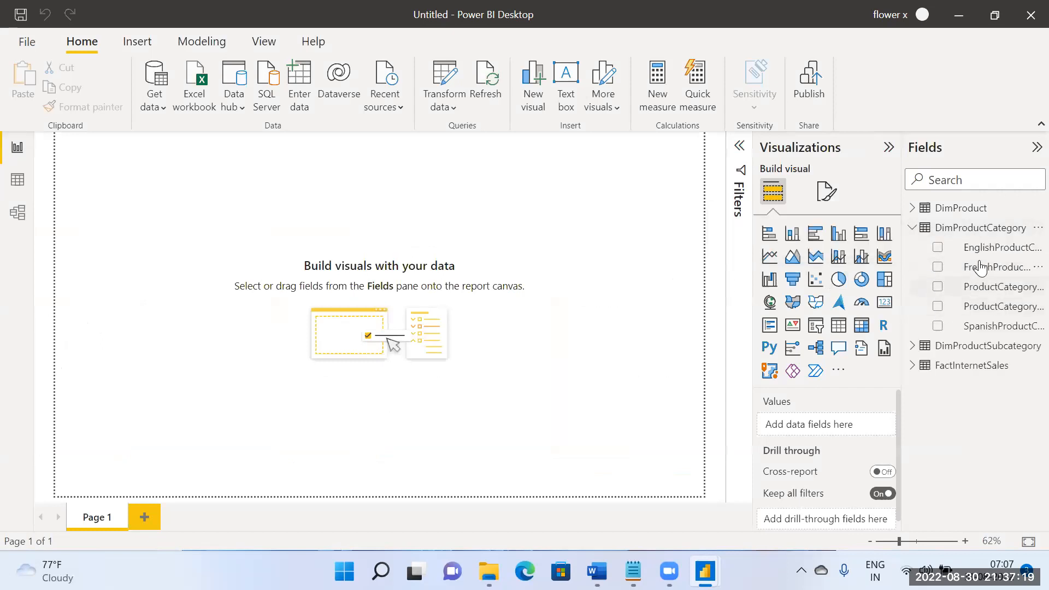
pyautogui.moveTo(991, 287); pyautogui.dragTo(370, 256)
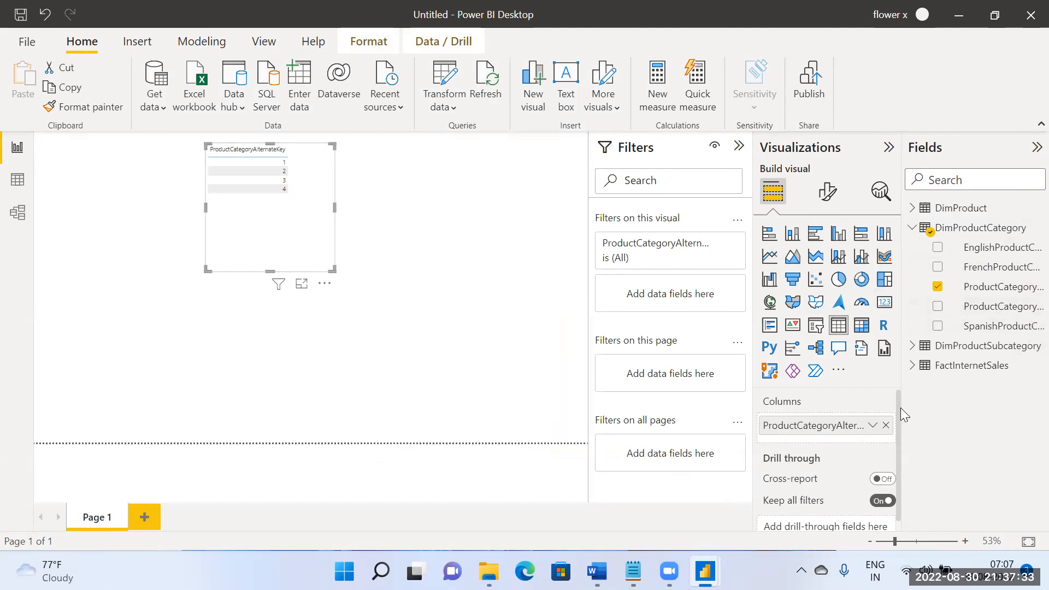
pyautogui.moveTo(899, 406); pyautogui.dragTo(808, 397)
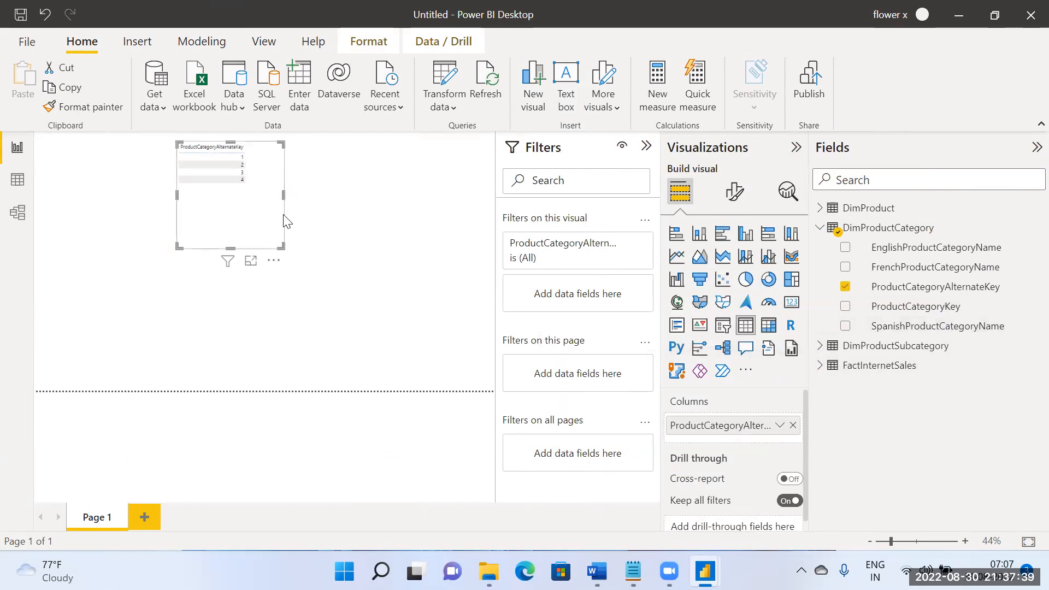
# Step: Replace the ProductCategoryAlternateKey table on the report page with a table visual of EnglishProductCategoryName from DimProductCategory
pyautogui.press('Delete')
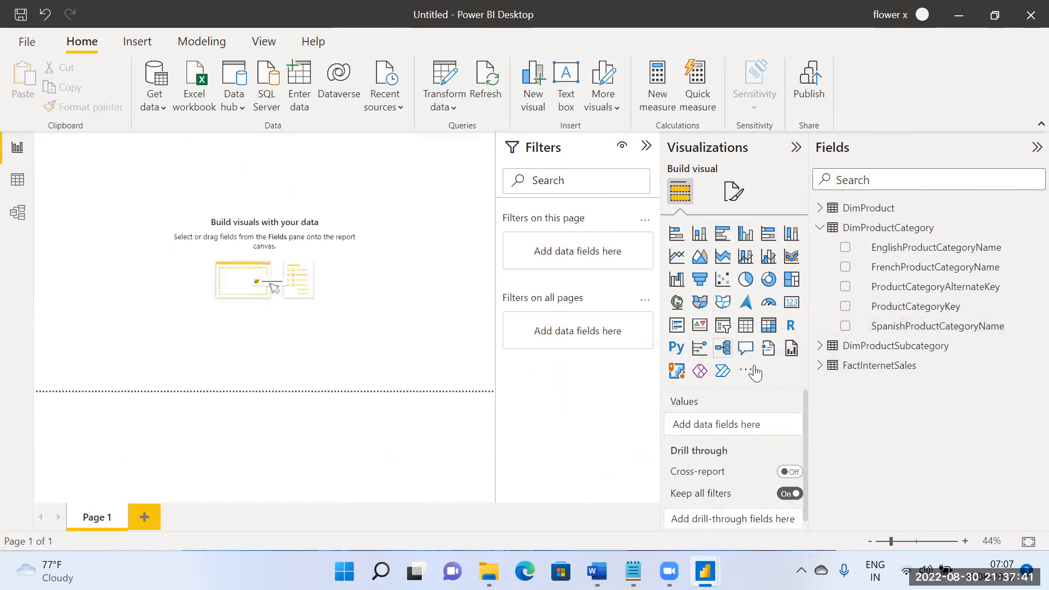
pyautogui.moveTo(882, 326); pyautogui.dragTo(937, 315)
pyautogui.moveTo(956, 247); pyautogui.dragTo(267, 201)
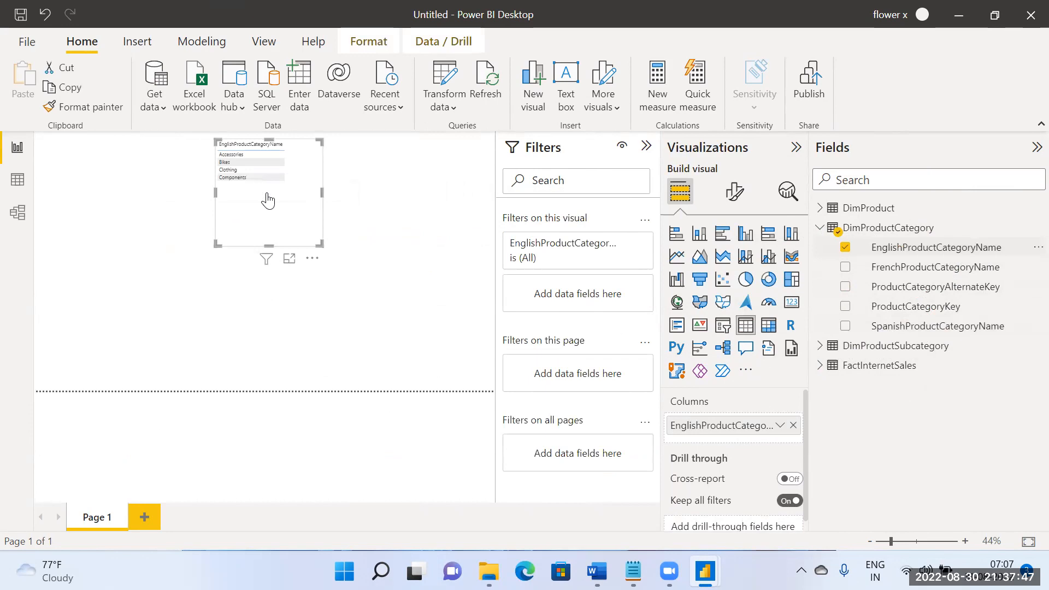
# Step: Set the EnglishProductCategoryName table's values font size to 20, and move the visual down the page and make it taller
pyautogui.moveTo(265, 243); pyautogui.dragTo(261, 282)
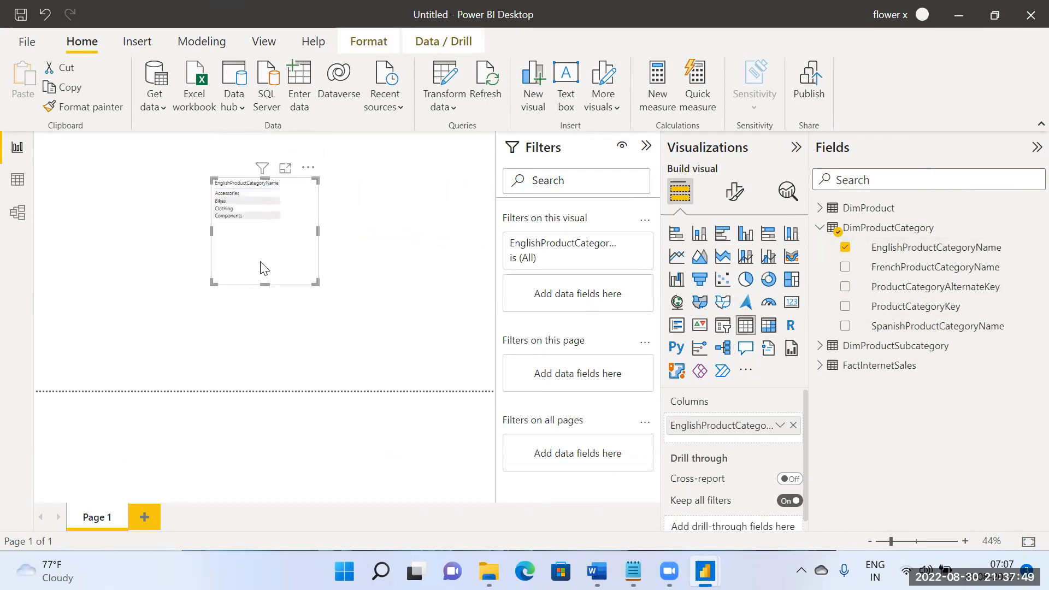
pyautogui.click(734, 191)
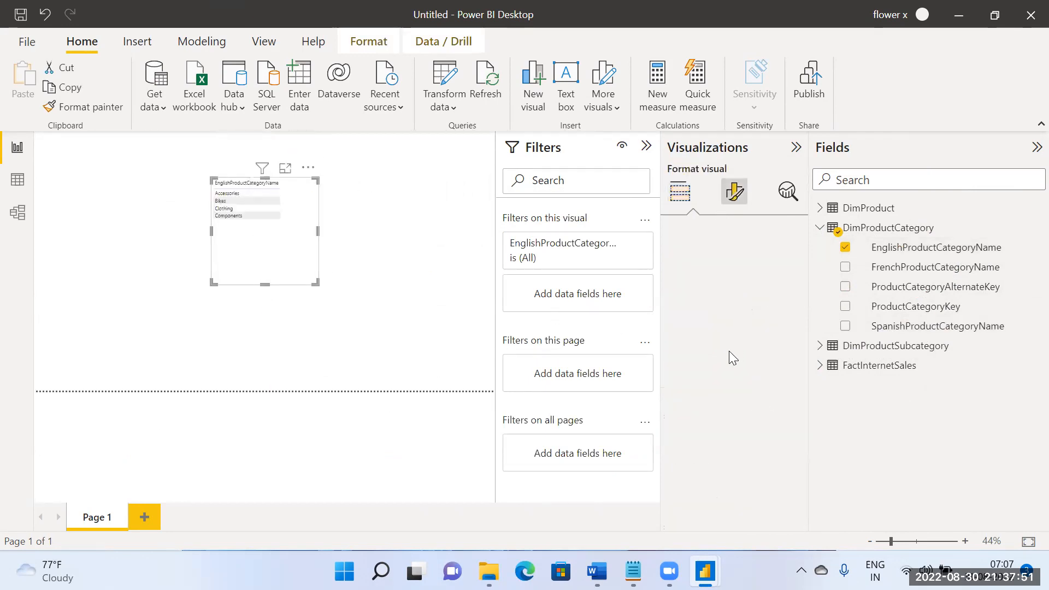
pyautogui.click(714, 372)
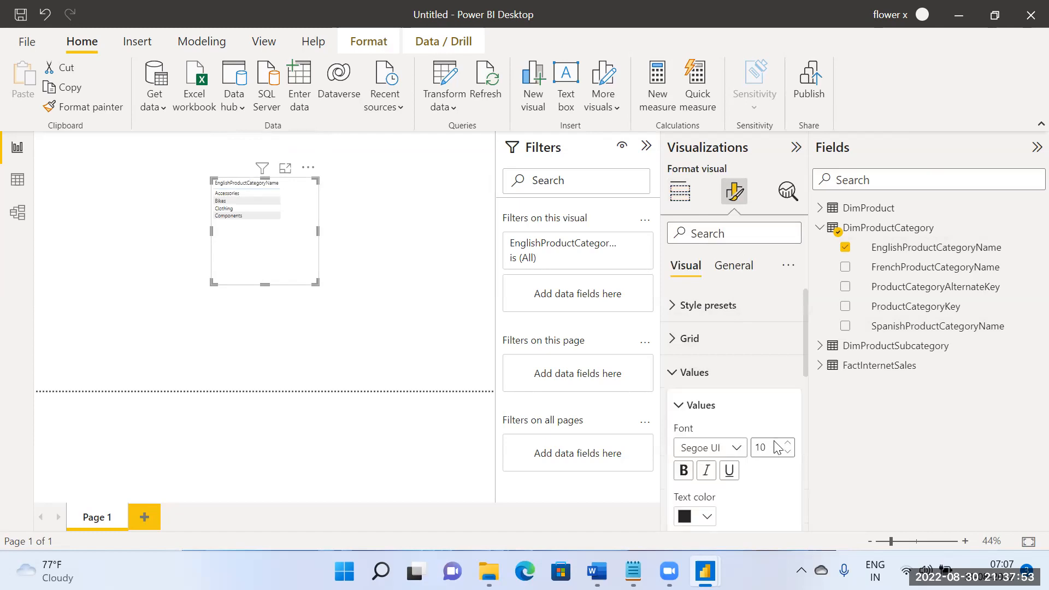
pyautogui.write('20')
pyautogui.click(765, 478)
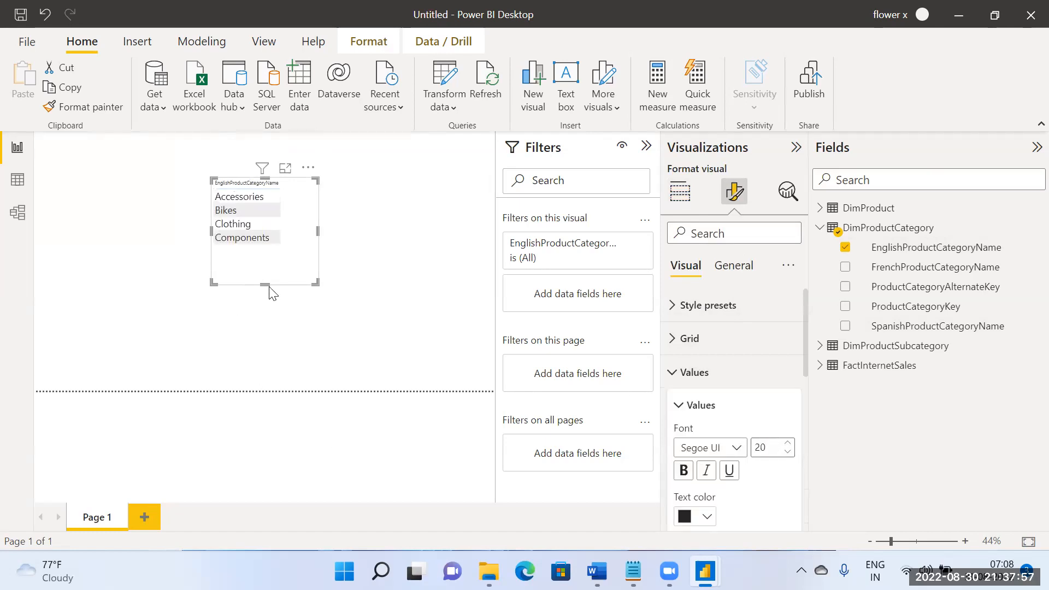
pyautogui.moveTo(264, 283); pyautogui.dragTo(269, 339)
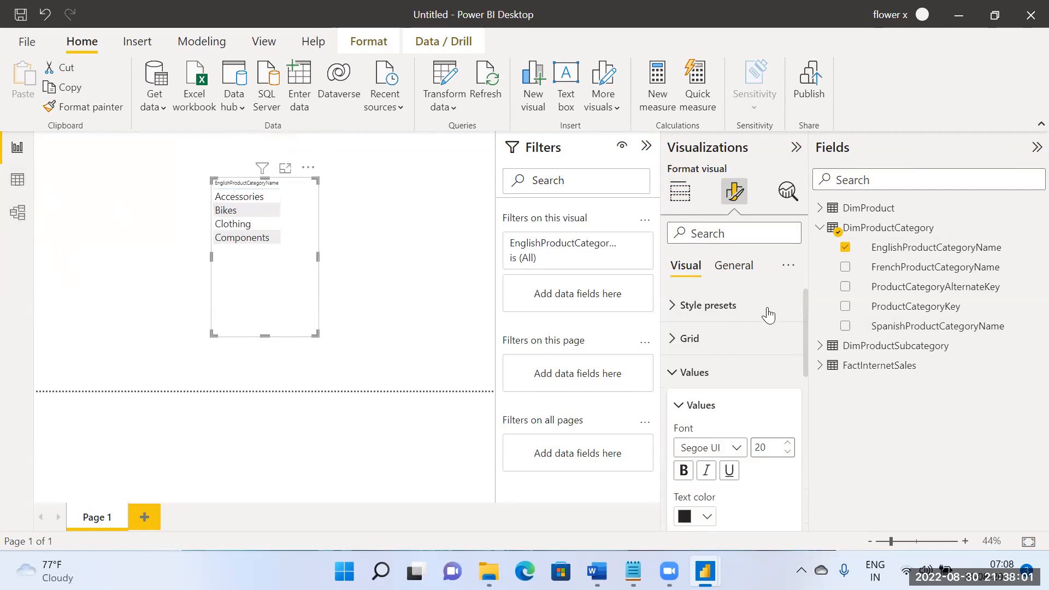
# Step: Add SalesAmount from FactInternetSales to the product category table and widen the visual to show the full amounts
pyautogui.click(822, 369)
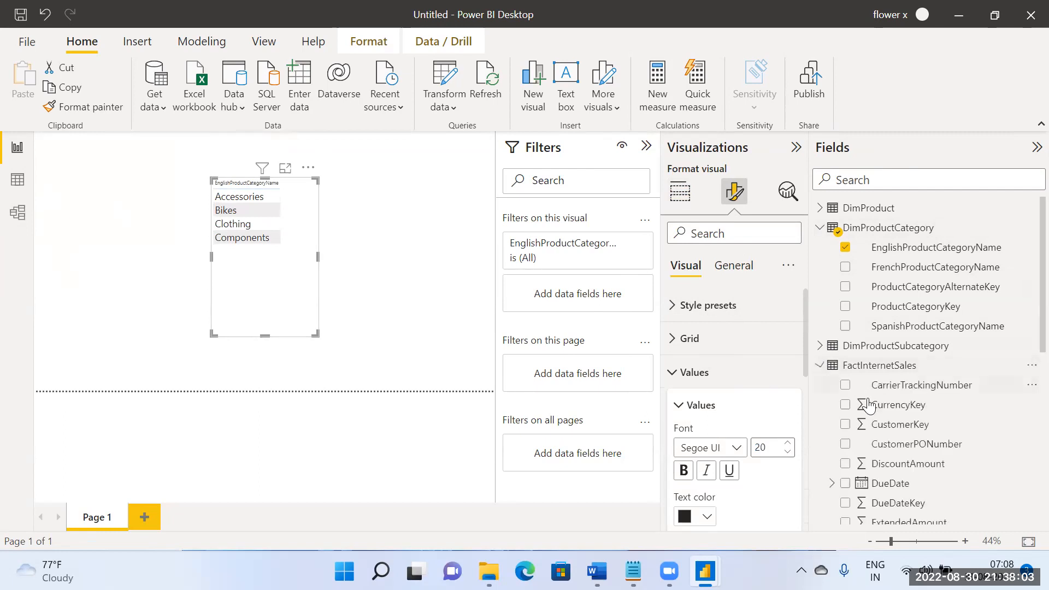
pyautogui.scroll(-5, 874, 417)
pyautogui.moveTo(901, 407); pyautogui.dragTo(266, 265)
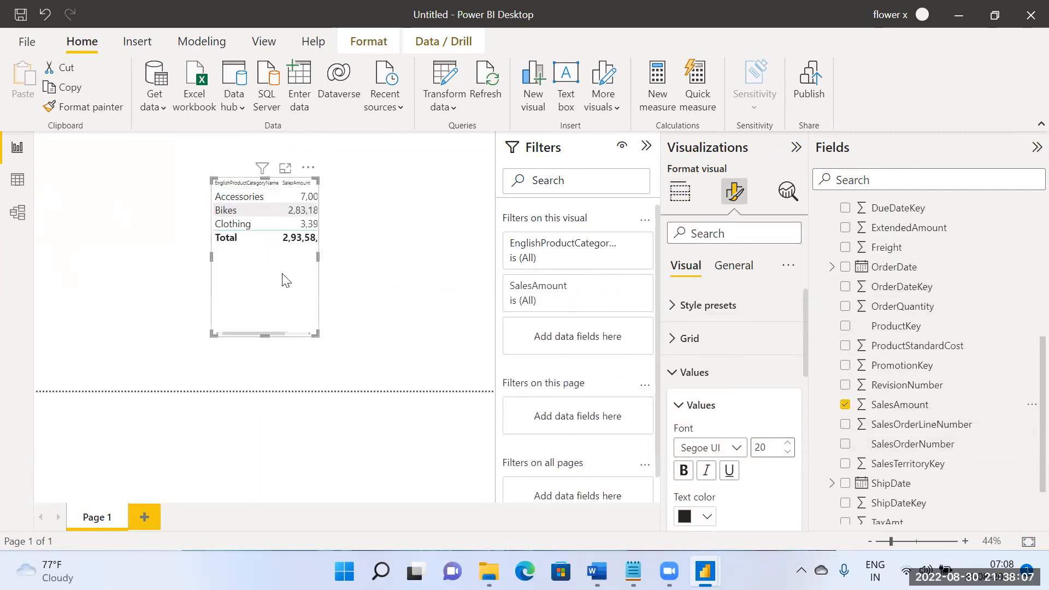
pyautogui.moveTo(319, 257); pyautogui.dragTo(419, 260)
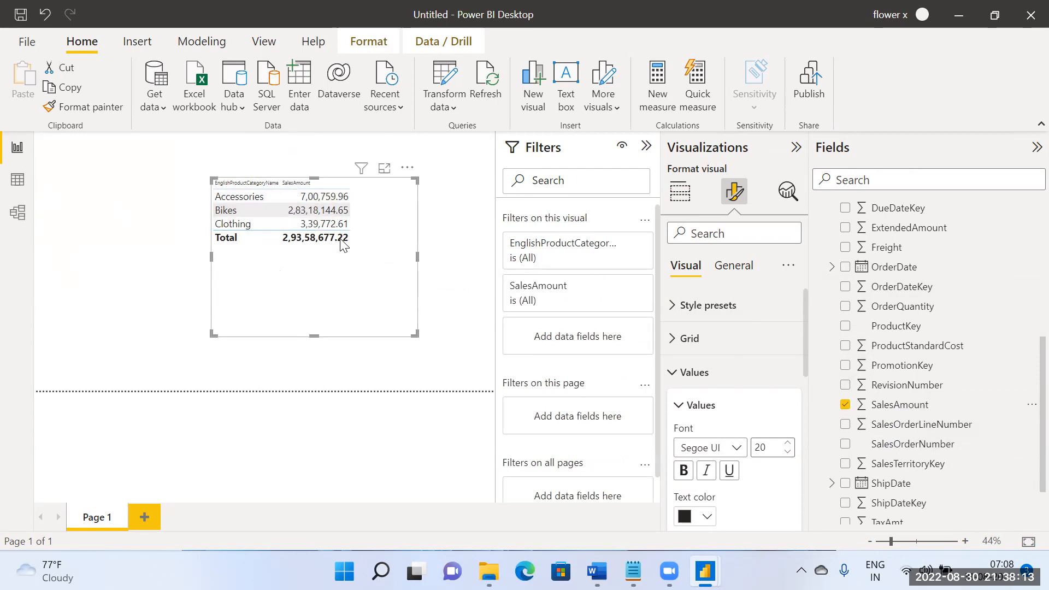
# Step: Examine the relationship chain from DimProductCategory through DimProductSubcategory and DimProduct to FactInternetSales, and return to the report page
pyautogui.click(18, 212)
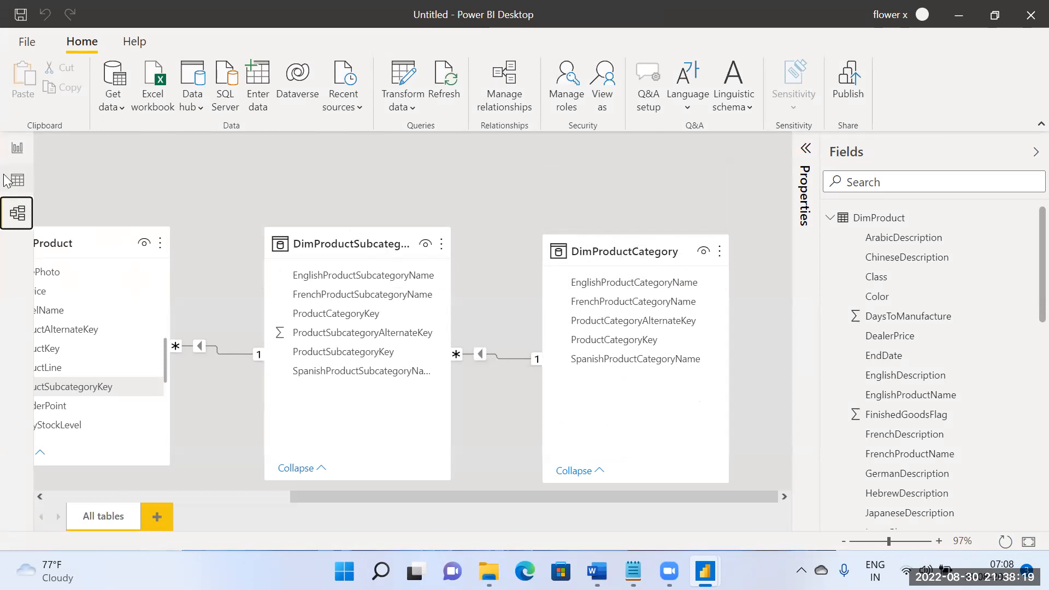
pyautogui.moveTo(339, 499); pyautogui.dragTo(107, 492)
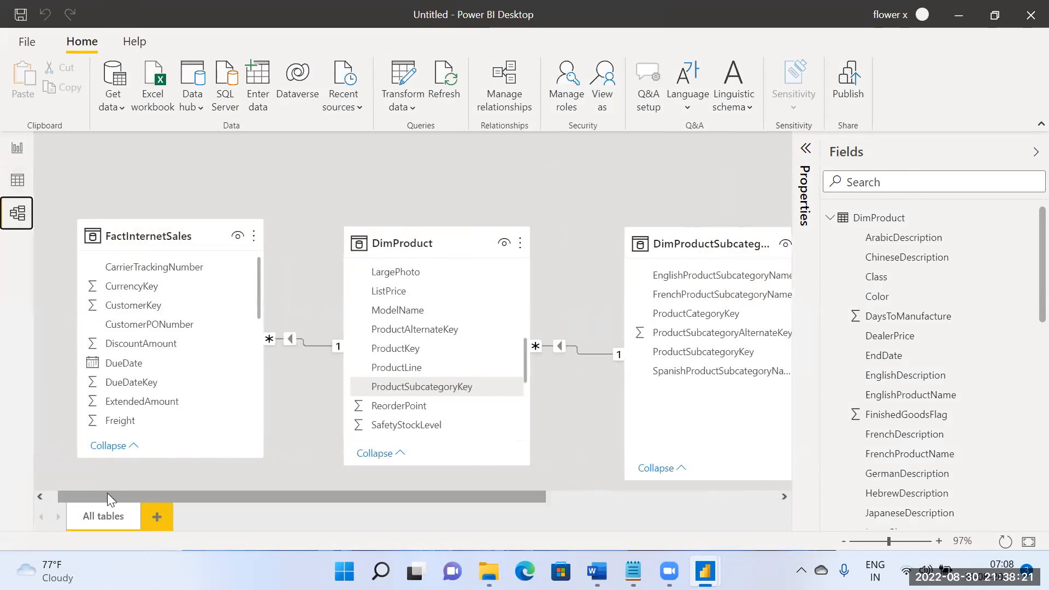
pyautogui.click(25, 147)
pyautogui.click(365, 298)
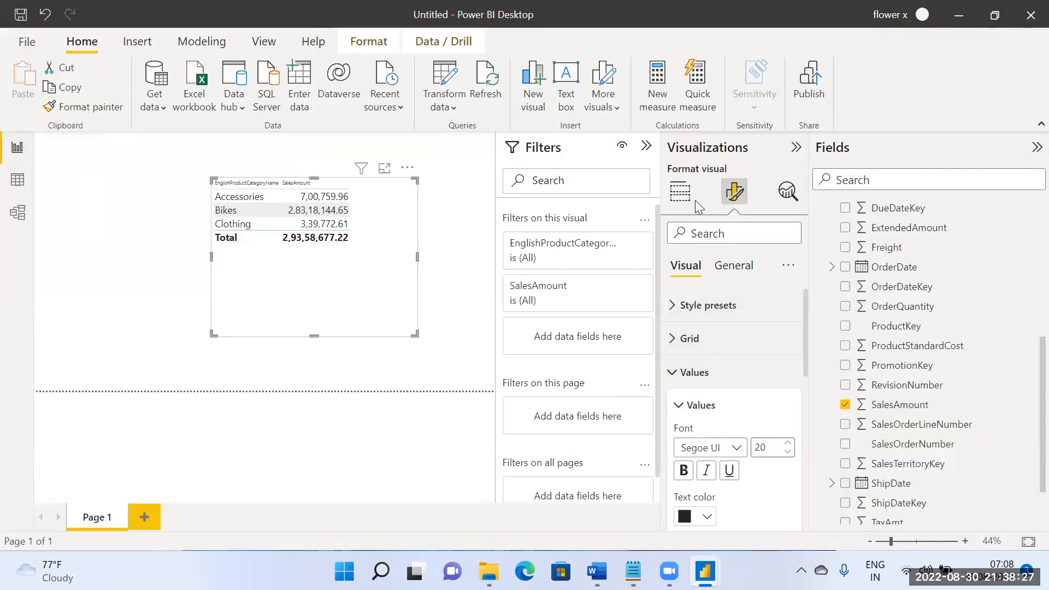
pyautogui.click(679, 191)
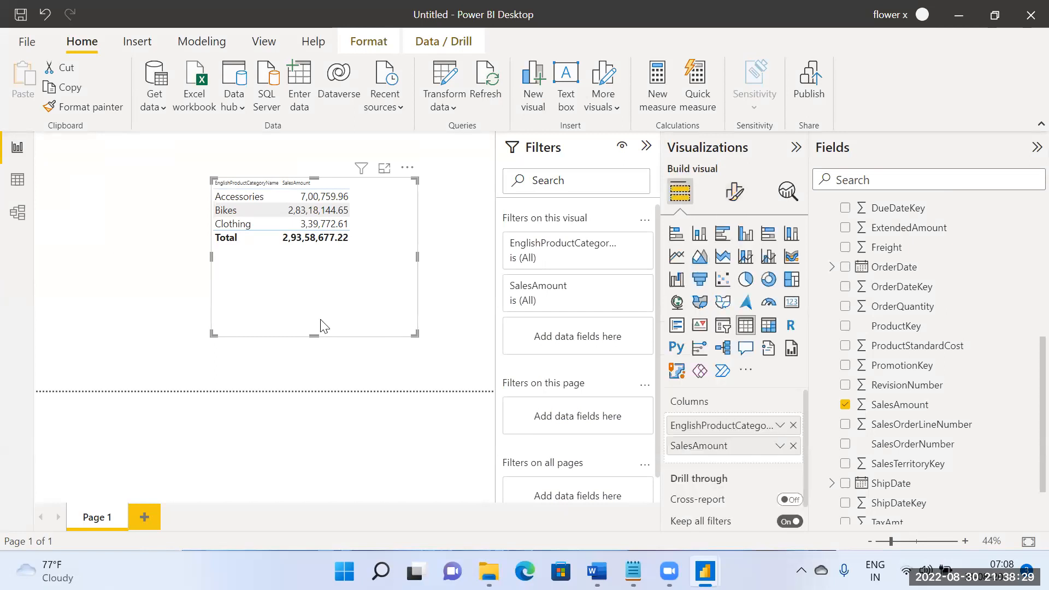
pyautogui.click(19, 222)
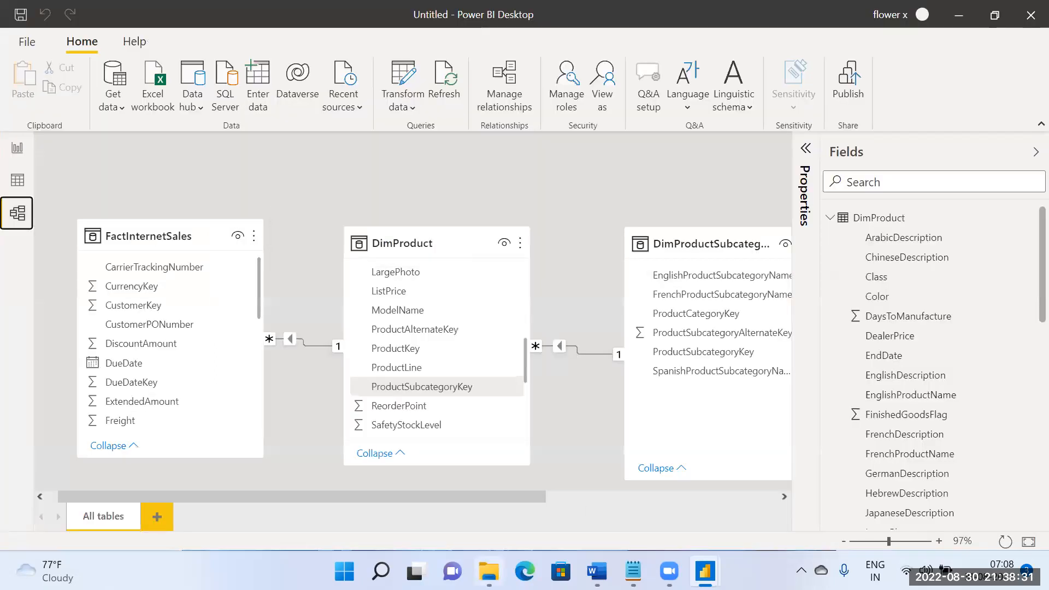
pyautogui.moveTo(468, 495); pyautogui.dragTo(671, 494)
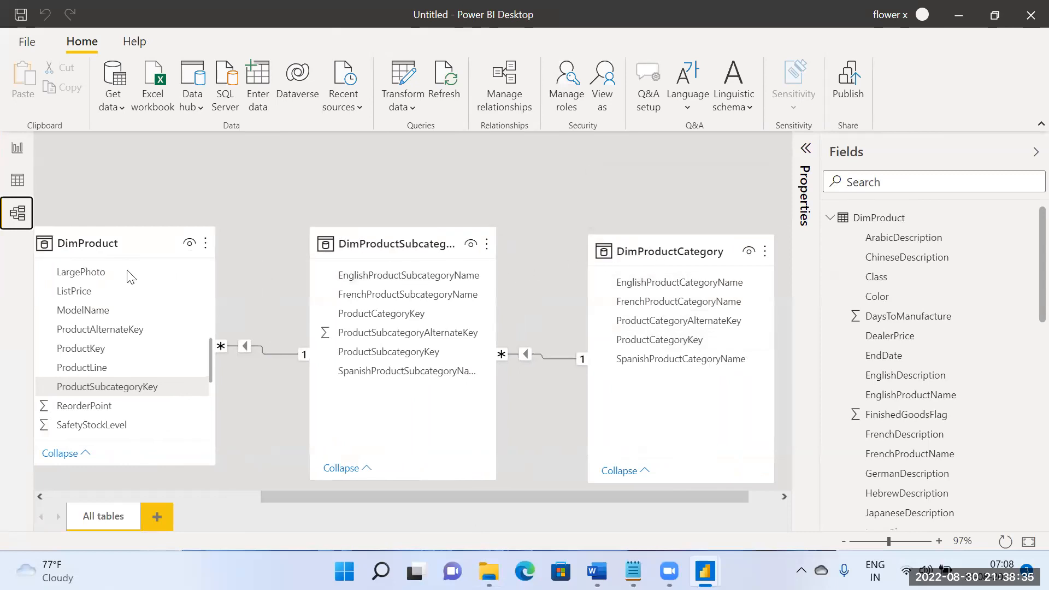
pyautogui.moveTo(491, 497); pyautogui.dragTo(305, 474)
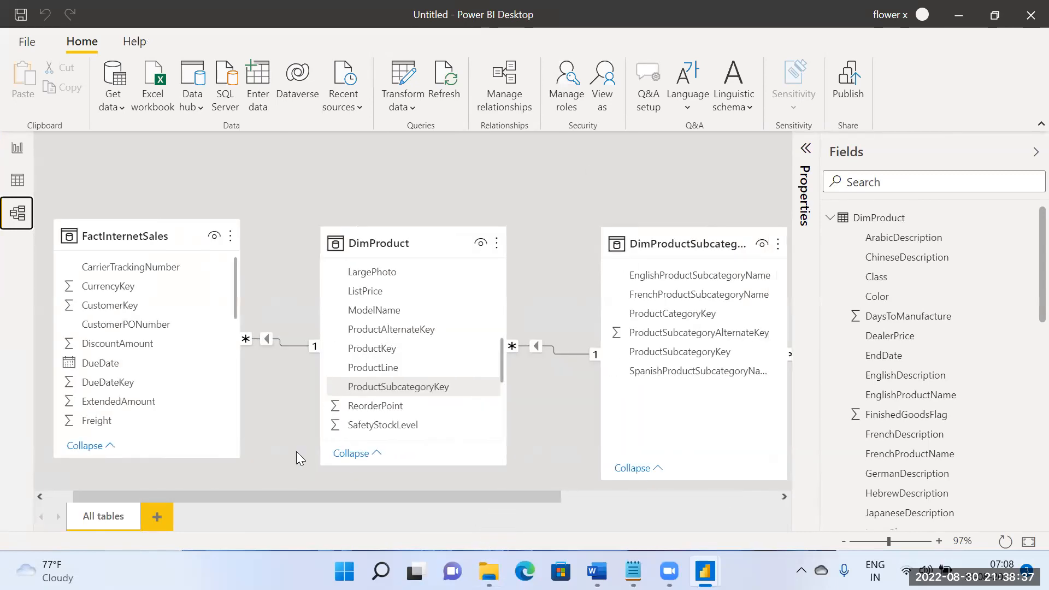
pyautogui.click(17, 148)
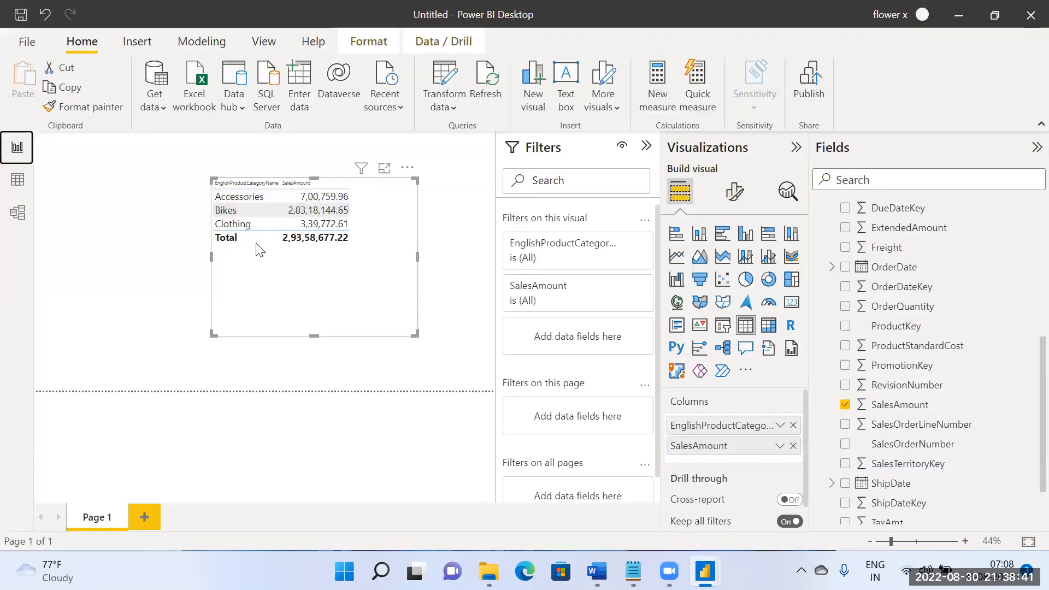
# Step: Move the category sales table aside and add a separate table visual of FactInternetSales' OrderDate in the free space beside it
pyautogui.moveTo(370, 303); pyautogui.dragTo(440, 257)
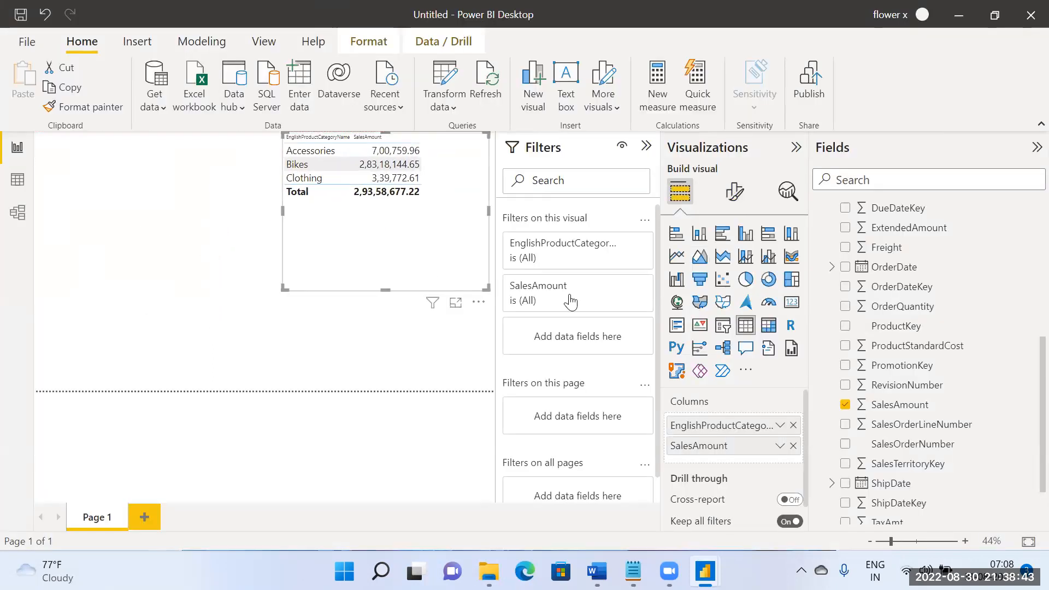
pyautogui.scroll(5, 1025, 333)
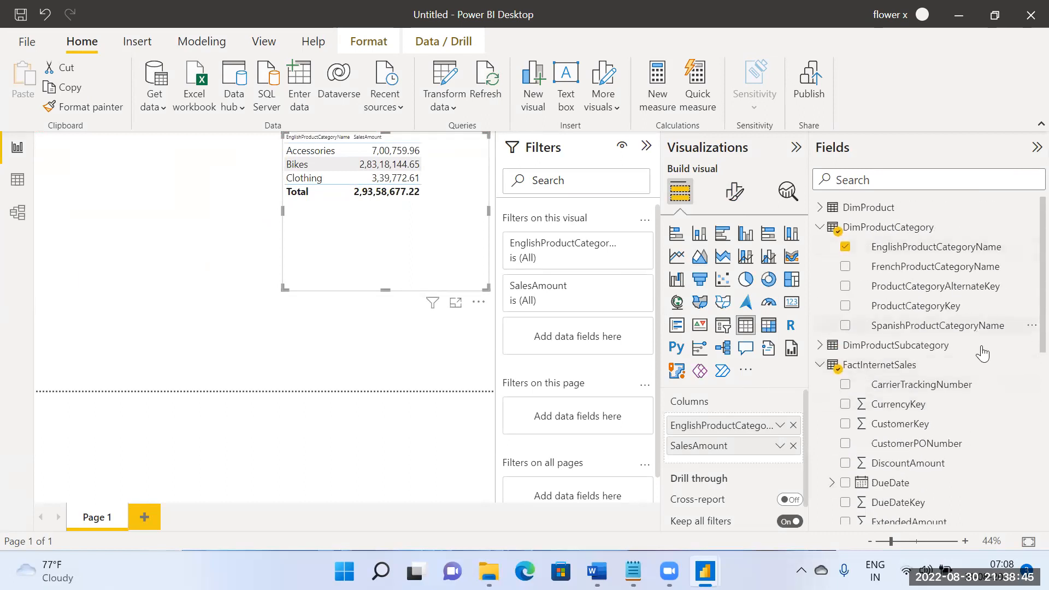
pyautogui.scroll(-6, 1000, 344)
pyautogui.scroll(5, 989, 382)
pyautogui.scroll(1, 989, 393)
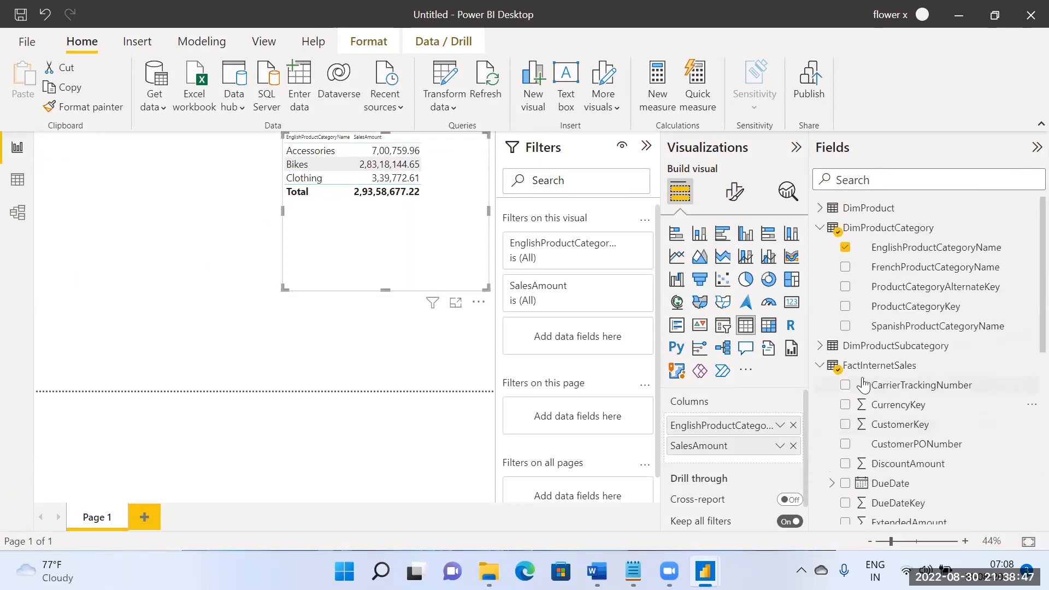
pyautogui.scroll(-1, 929, 446)
pyautogui.scroll(-2, 939, 452)
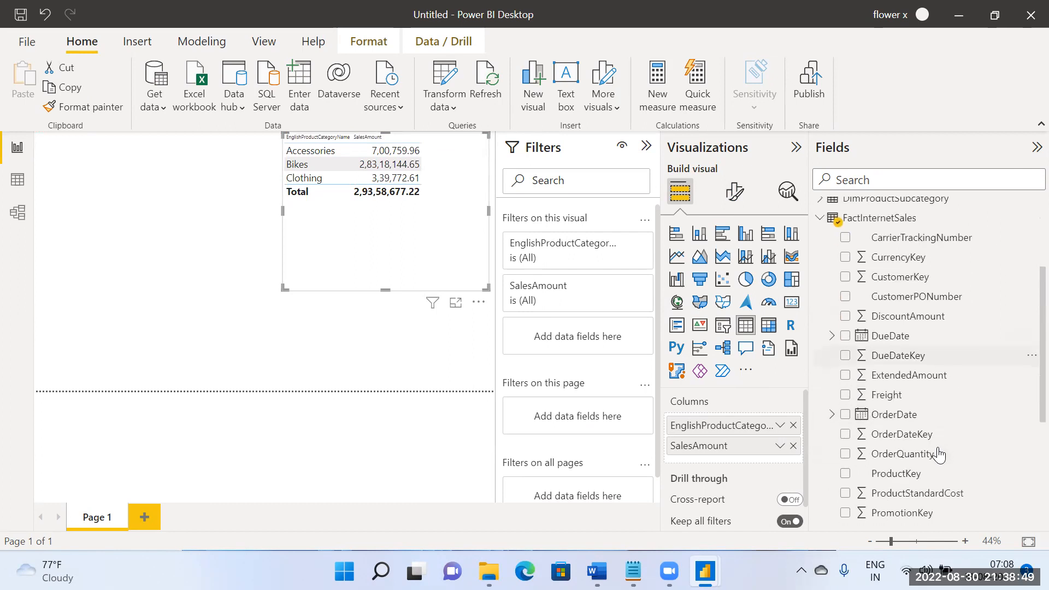
pyautogui.scroll(-3, 898, 420)
pyautogui.scroll(-1, 900, 426)
pyautogui.scroll(4, 898, 434)
pyautogui.scroll(1, 896, 431)
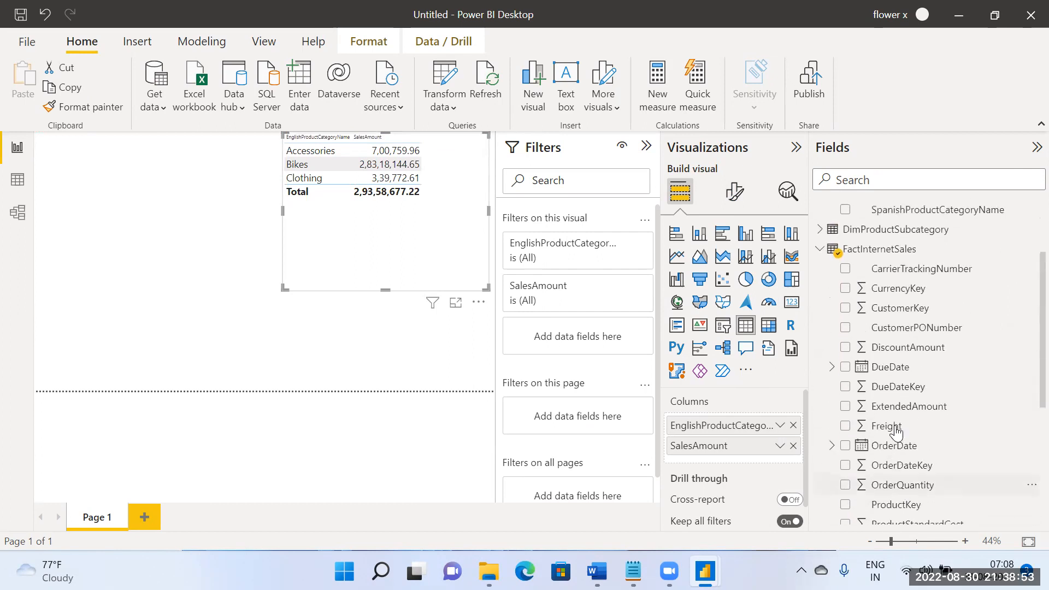
pyautogui.scroll(-2, 893, 401)
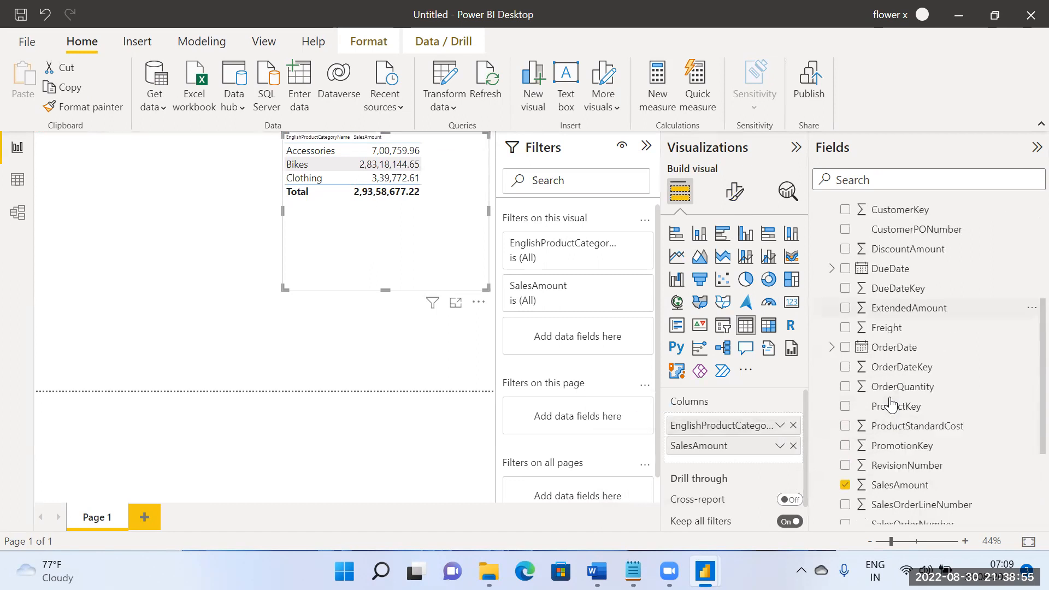
pyautogui.moveTo(901, 349); pyautogui.dragTo(128, 234)
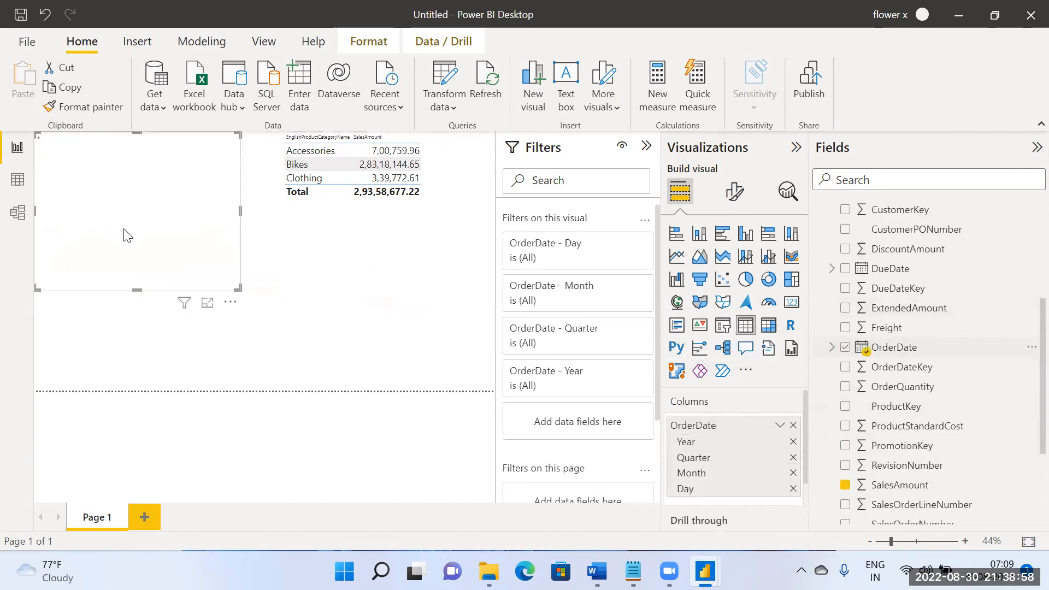
# Step: Remove Quarter, Month and Day from the OrderDate table so only Year remains, and set its values font size to 20
pyautogui.click(792, 458)
pyautogui.click(792, 459)
pyautogui.click(793, 458)
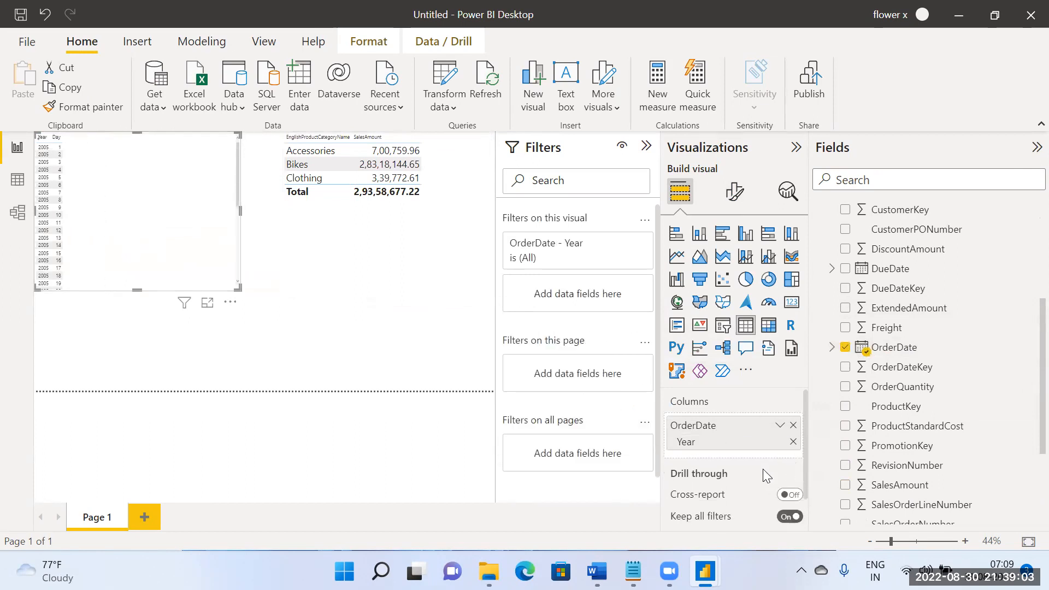
pyautogui.click(732, 202)
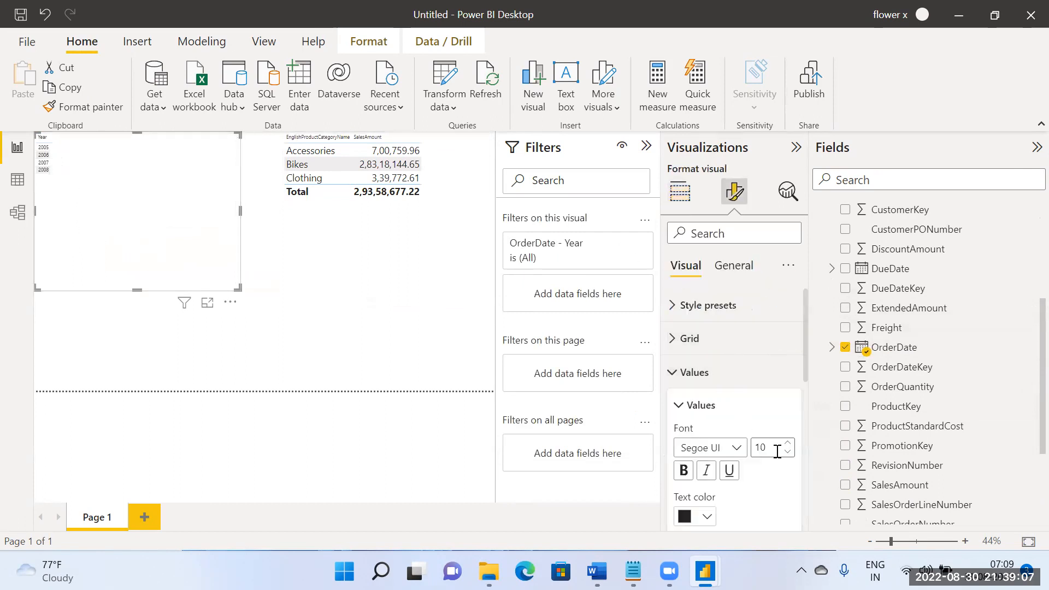
pyautogui.click(770, 452)
pyautogui.write('20')
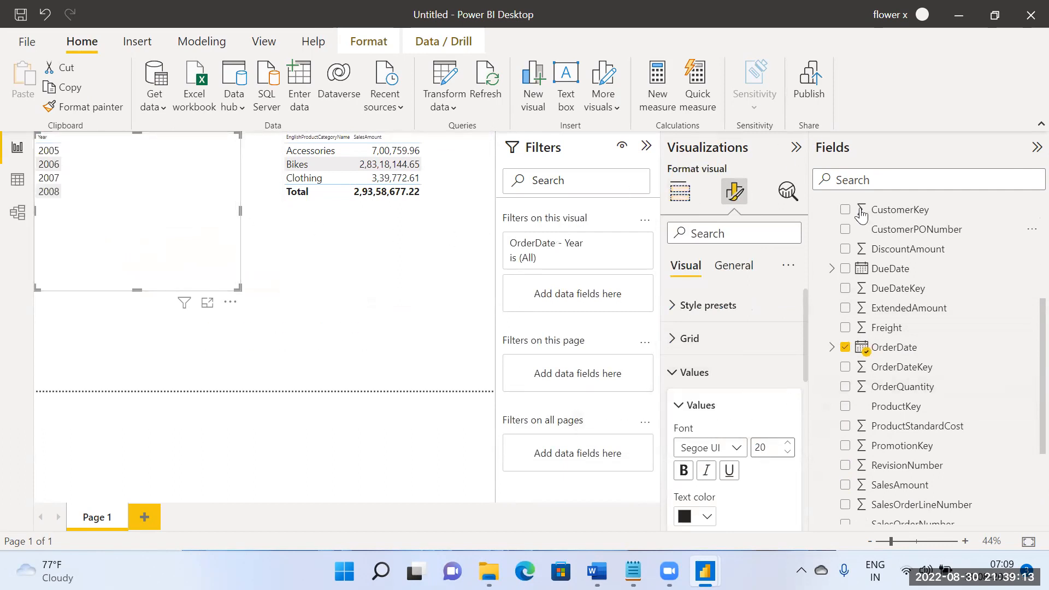
# Step: Add ProductCategoryKey from DimProductSubcategory to the Year table, checking the model relationships and collapsing unneeded tables in the field list first
pyautogui.scroll(4, 874, 303)
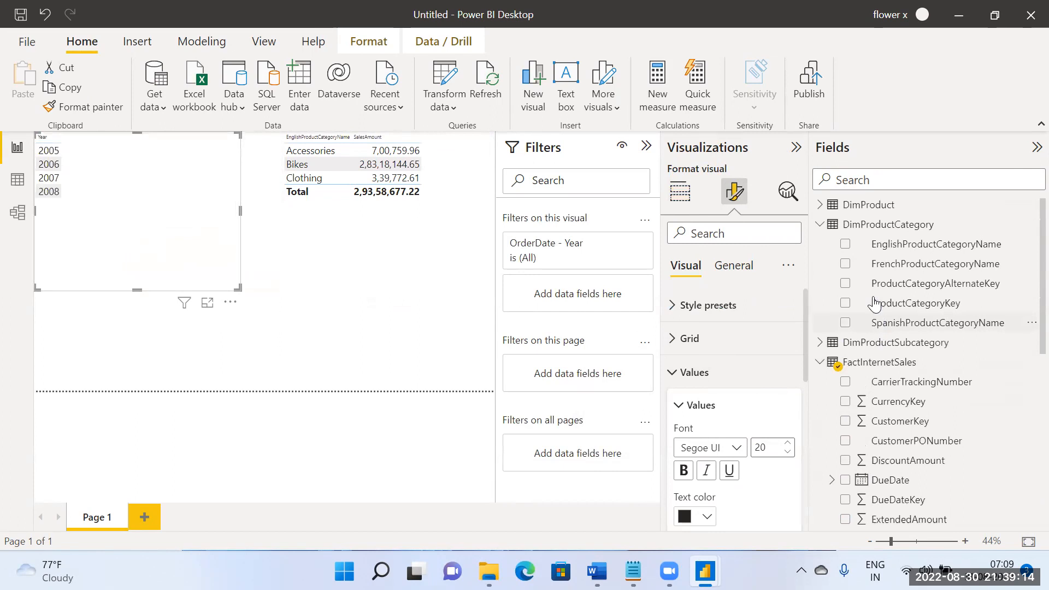
pyautogui.click(820, 224)
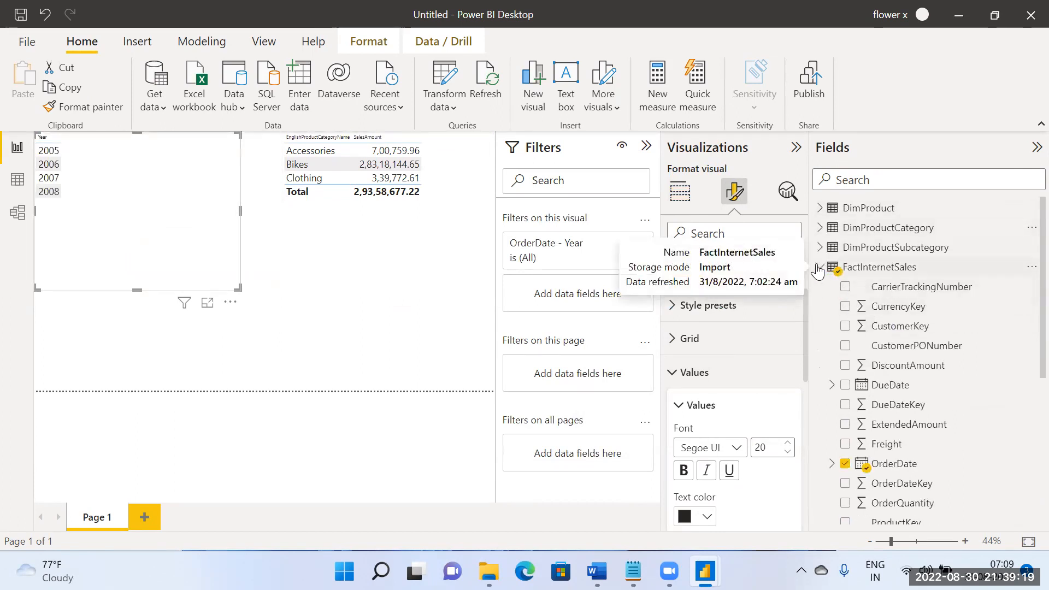
pyautogui.click(818, 269)
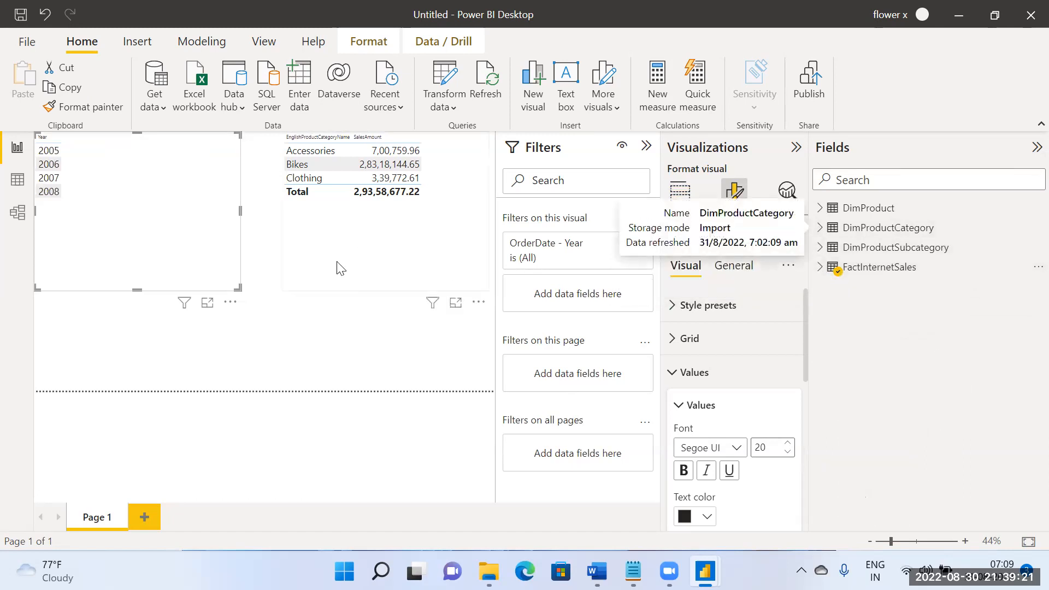
pyautogui.click(18, 213)
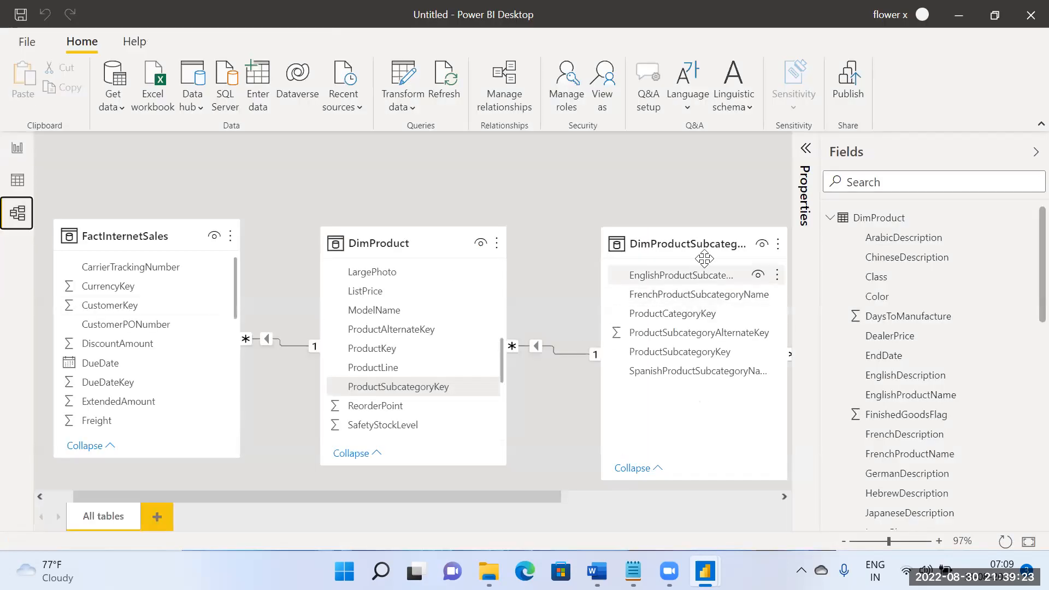
pyautogui.click(18, 149)
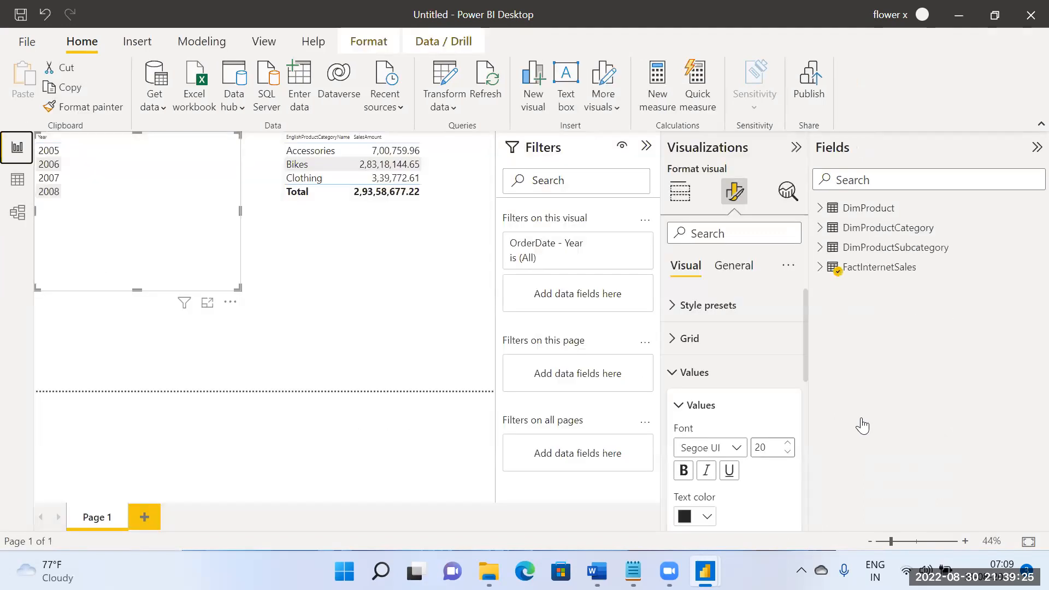
pyautogui.click(822, 249)
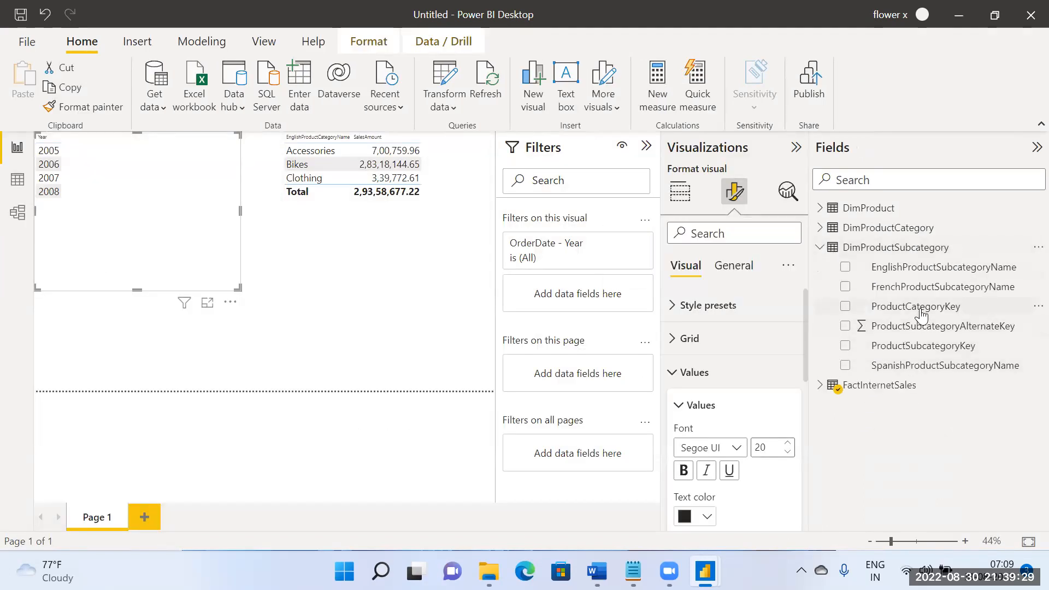
pyautogui.moveTo(936, 310); pyautogui.dragTo(139, 221)
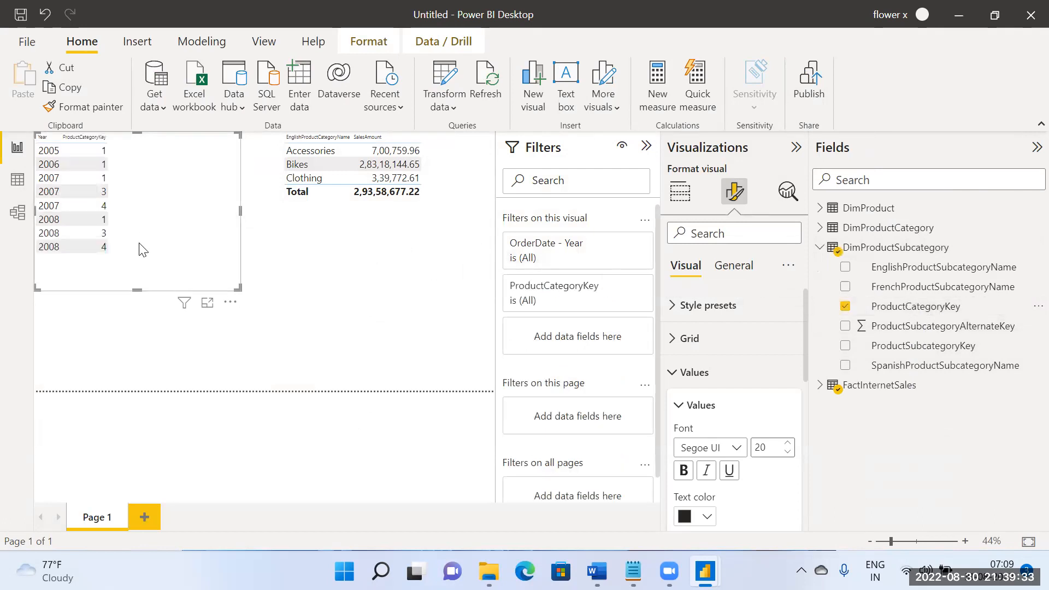
# Step: Change the ProductCategoryKey column in the Year table to be summarized as Count
pyautogui.click(727, 265)
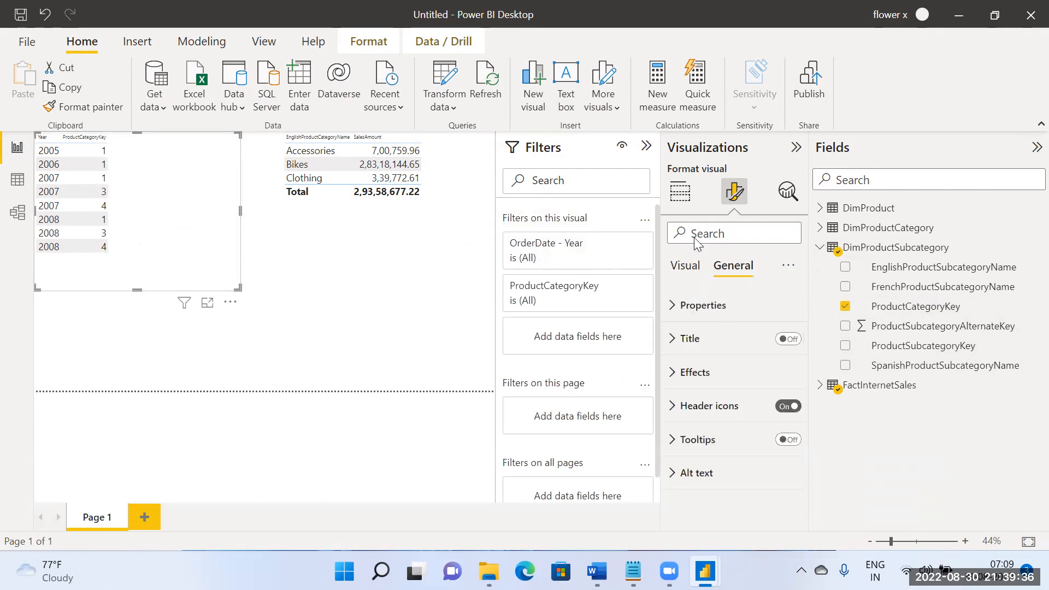
pyautogui.click(681, 198)
pyautogui.click(780, 461)
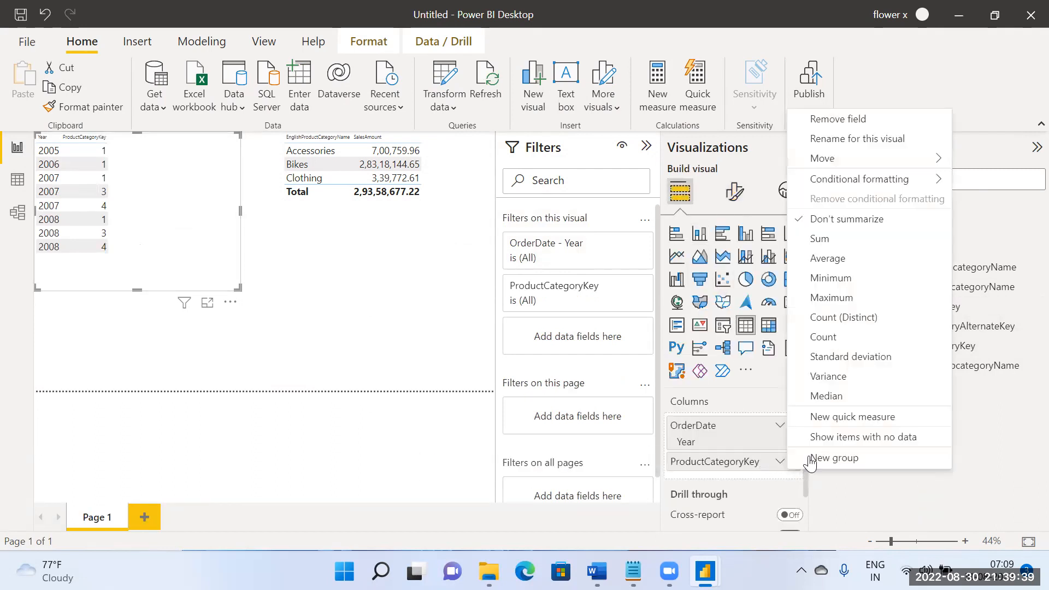
pyautogui.click(836, 336)
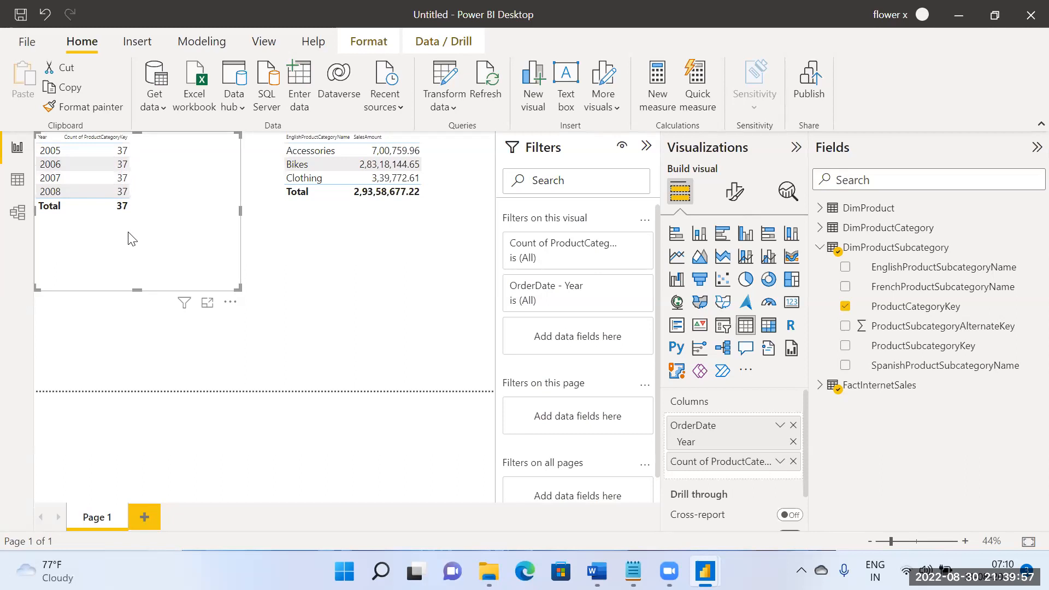
# Step: Examine the model's relationship chain between FactInternetSales and DimProductCategory against the Year count table, and return to the report page
pyautogui.click(18, 212)
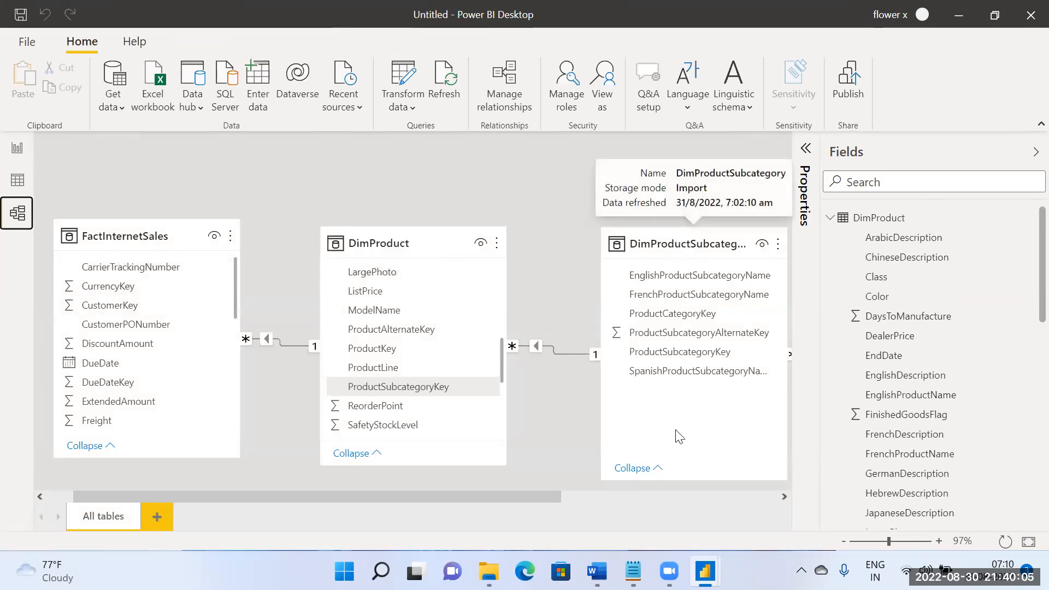
pyautogui.moveTo(552, 499); pyautogui.dragTo(754, 497)
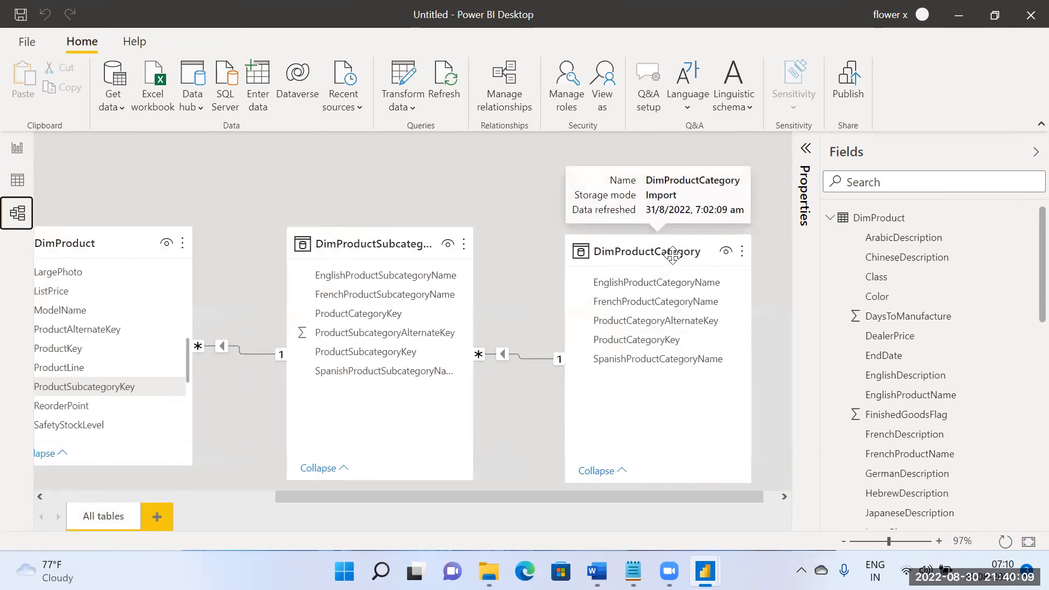
pyautogui.moveTo(644, 498); pyautogui.dragTo(247, 487)
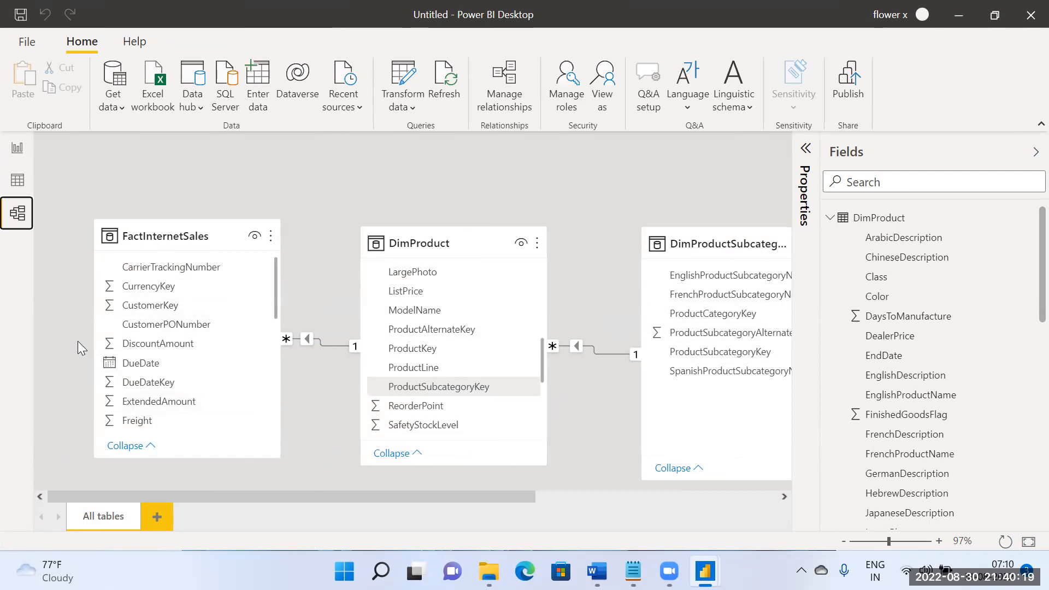
pyautogui.click(17, 153)
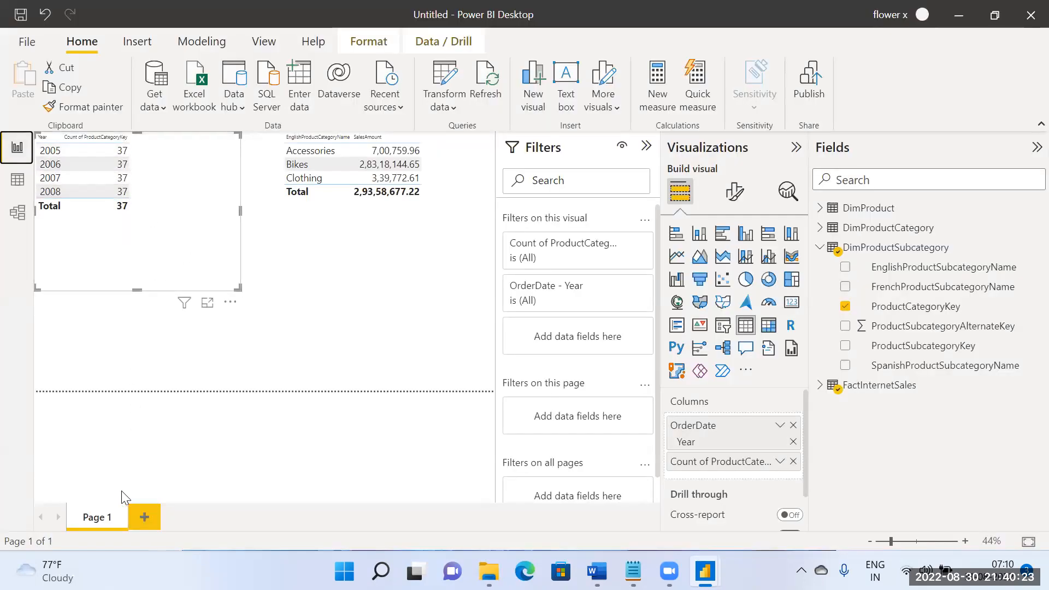
pyautogui.click(17, 190)
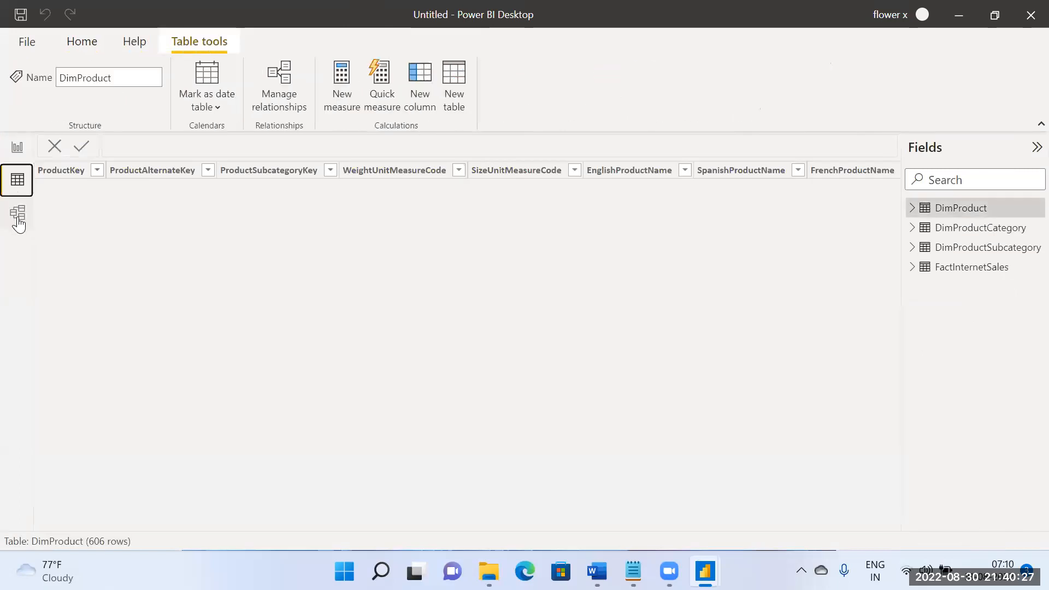
pyautogui.click(18, 218)
pyautogui.click(21, 151)
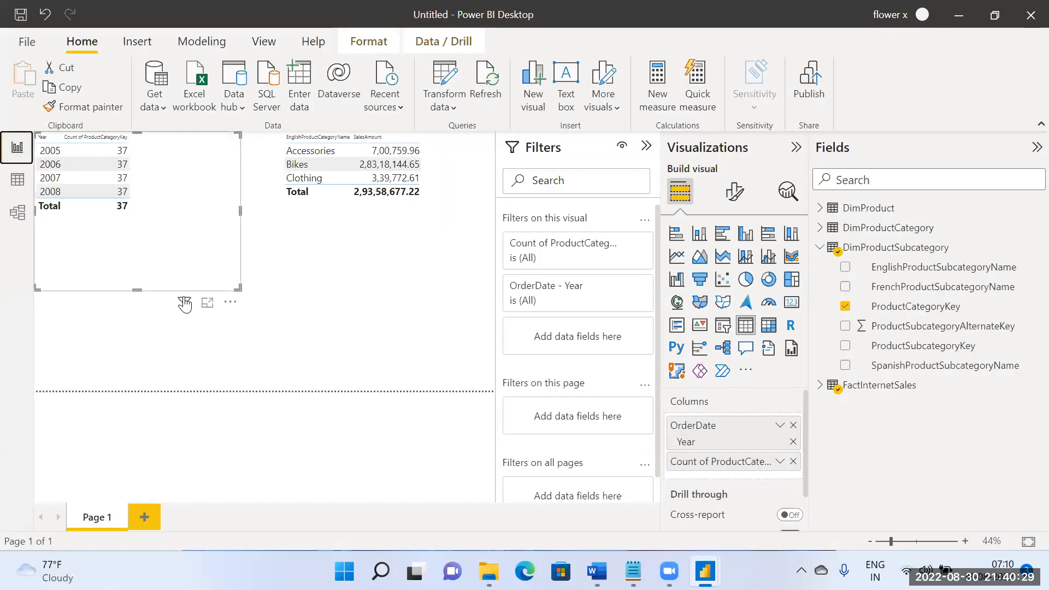
pyautogui.moveTo(185, 304)
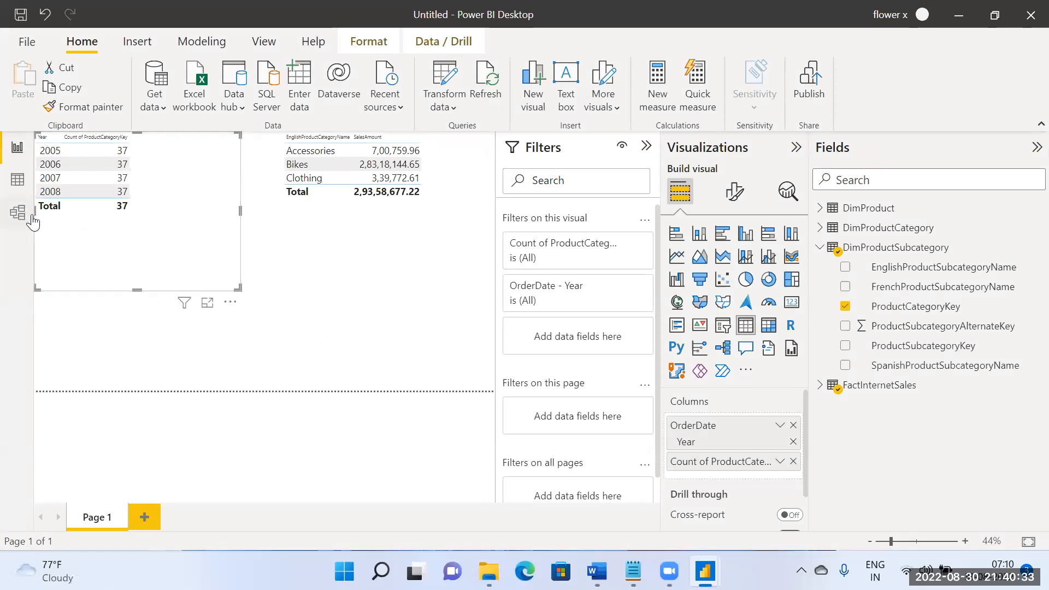
# Step: Examine the cardinality and filter direction of each relationship from DimProductCategory through DimProductSubcategory and DimProduct to FactInternetSales in the model
pyautogui.click(15, 215)
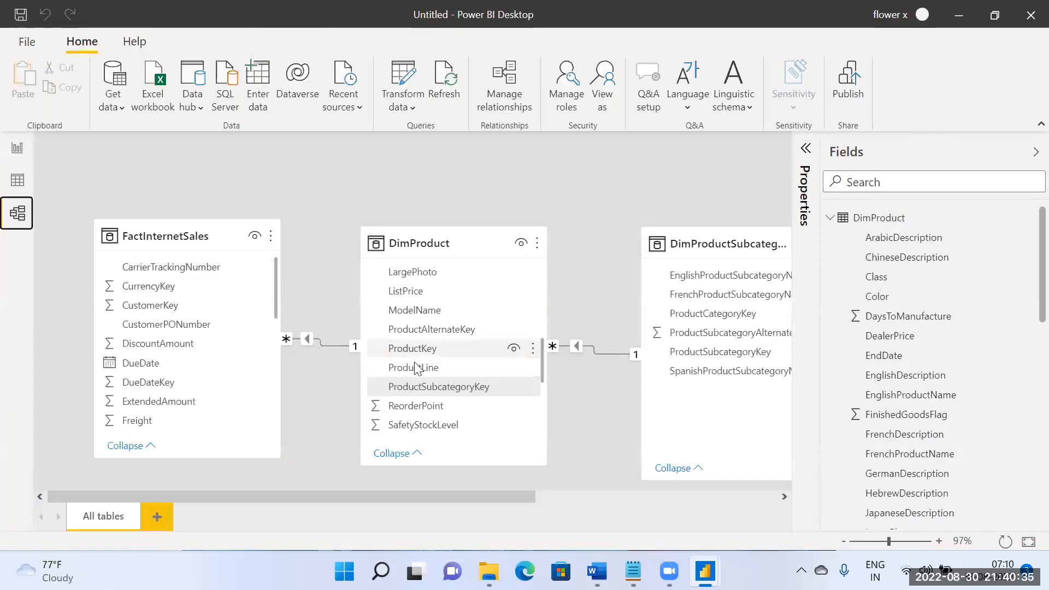
pyautogui.moveTo(495, 493); pyautogui.dragTo(790, 539)
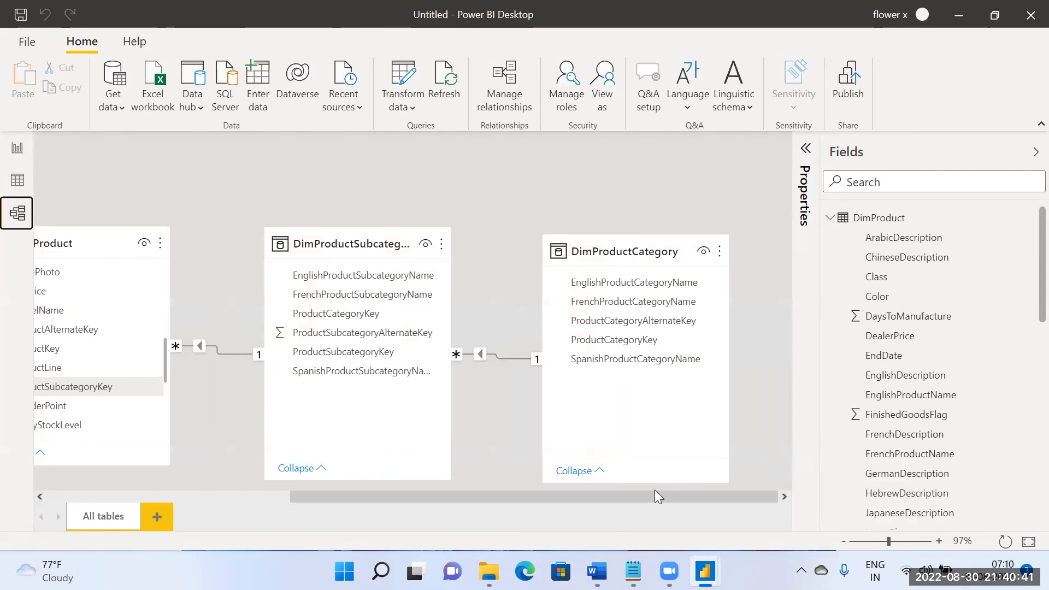
pyautogui.moveTo(641, 496); pyautogui.dragTo(609, 495)
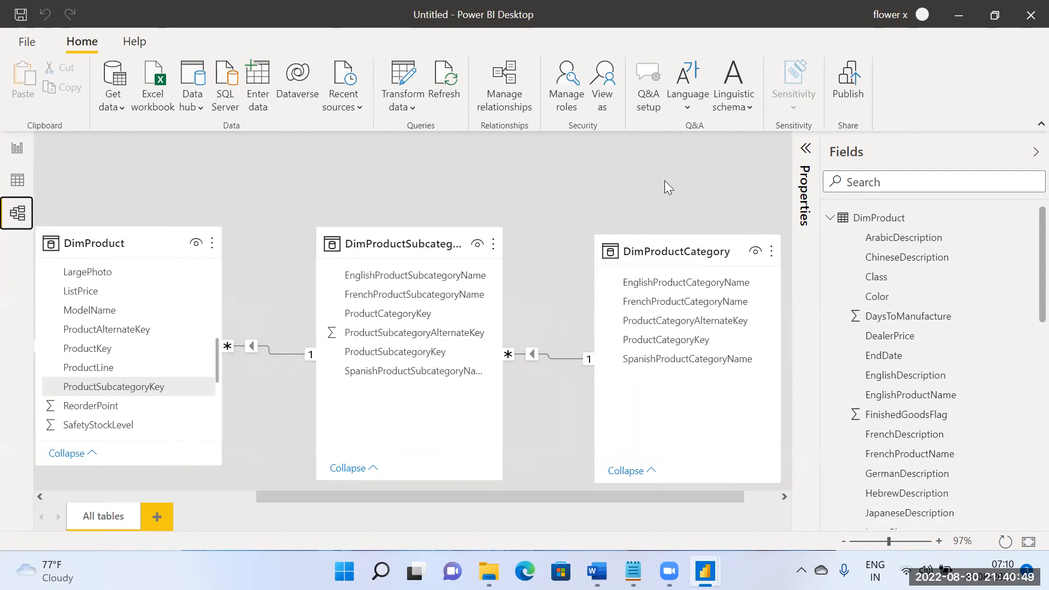
pyautogui.moveTo(647, 495); pyautogui.dragTo(675, 499)
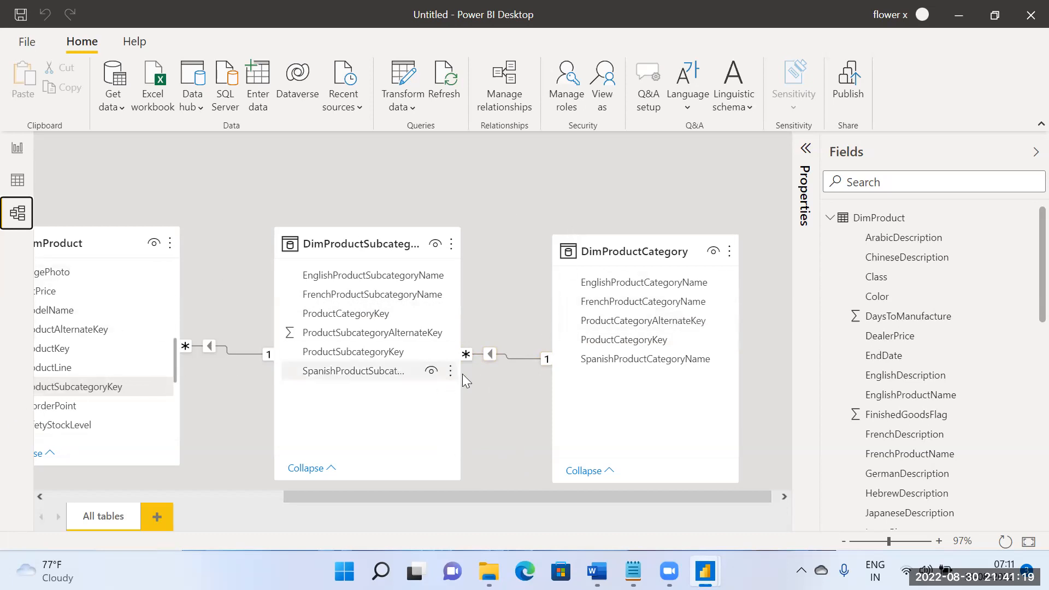
pyautogui.click(503, 358)
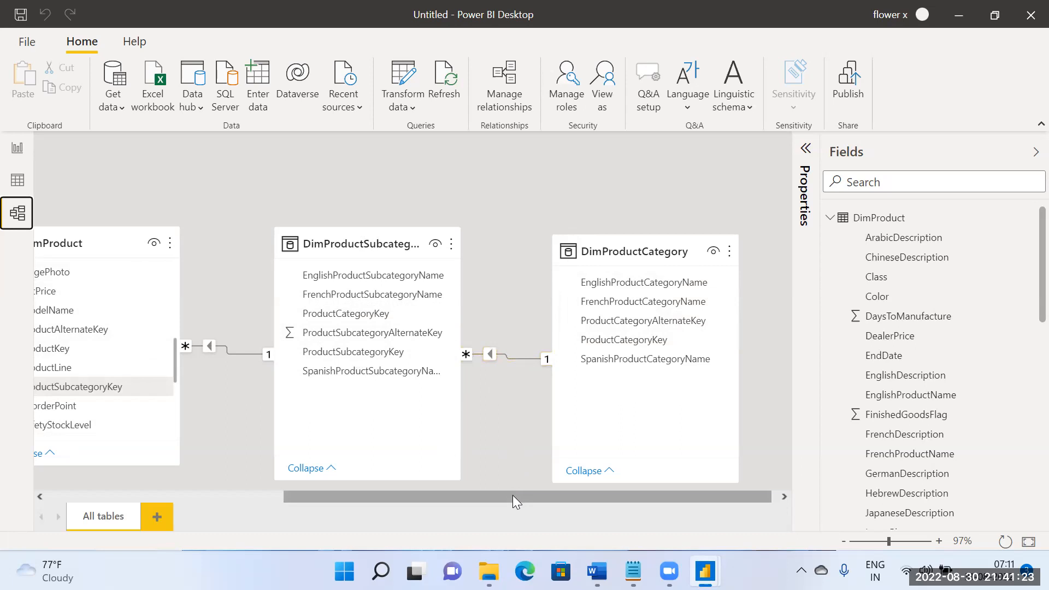
pyautogui.moveTo(512, 495); pyautogui.dragTo(354, 446)
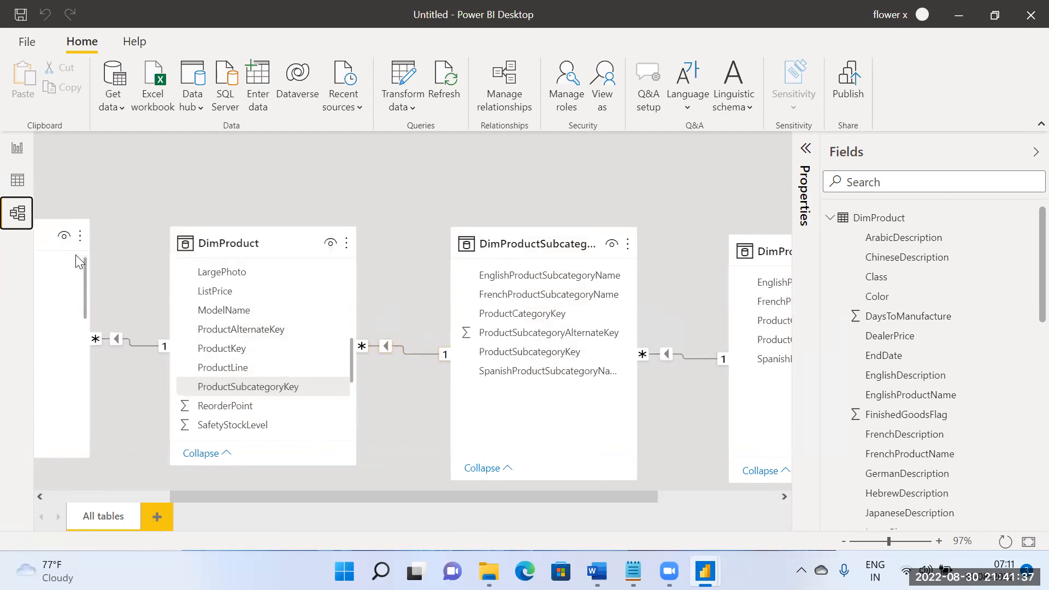
pyautogui.moveTo(273, 499); pyautogui.dragTo(415, 488)
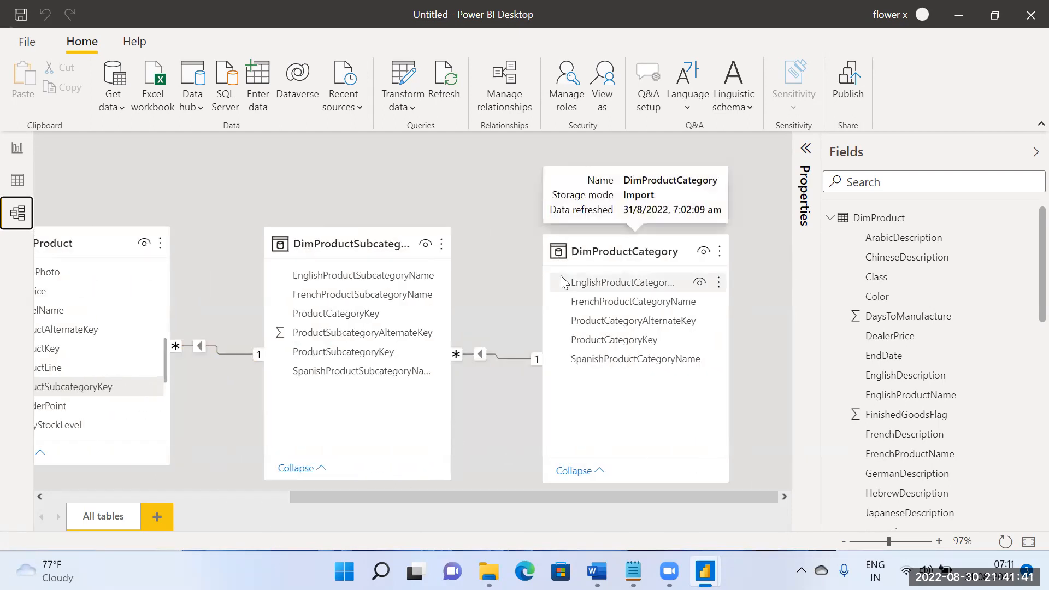
pyautogui.moveTo(522, 496); pyautogui.dragTo(293, 491)
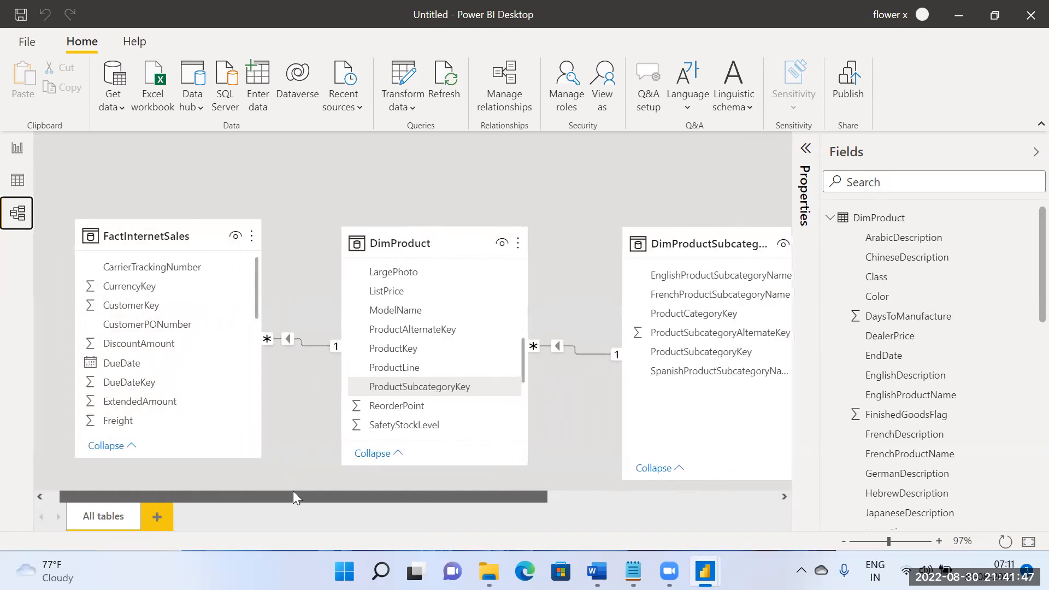
pyautogui.moveTo(292, 490); pyautogui.dragTo(501, 495)
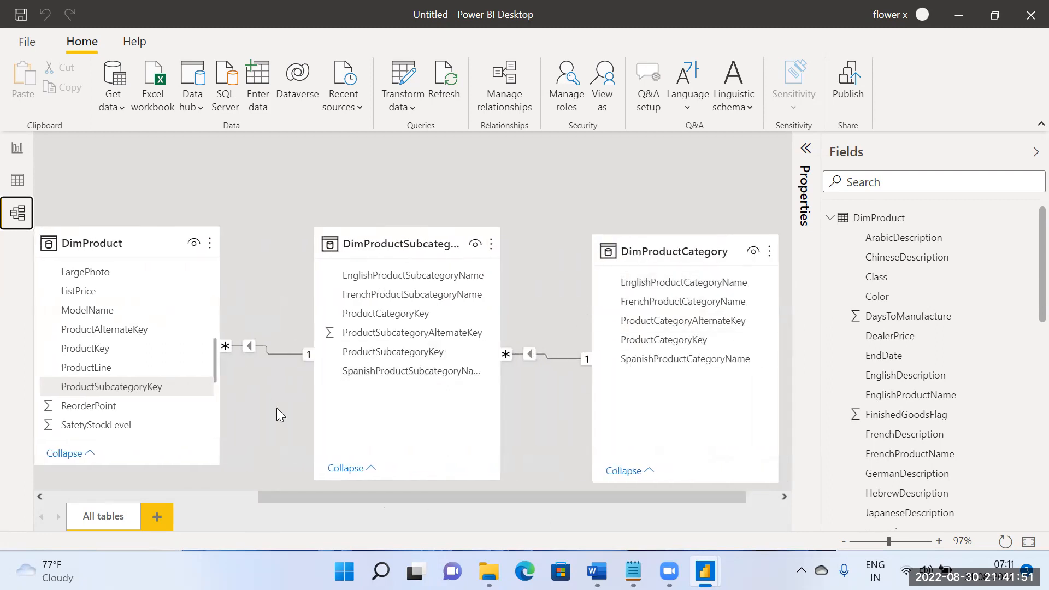
pyautogui.moveTo(333, 495); pyautogui.dragTo(308, 501)
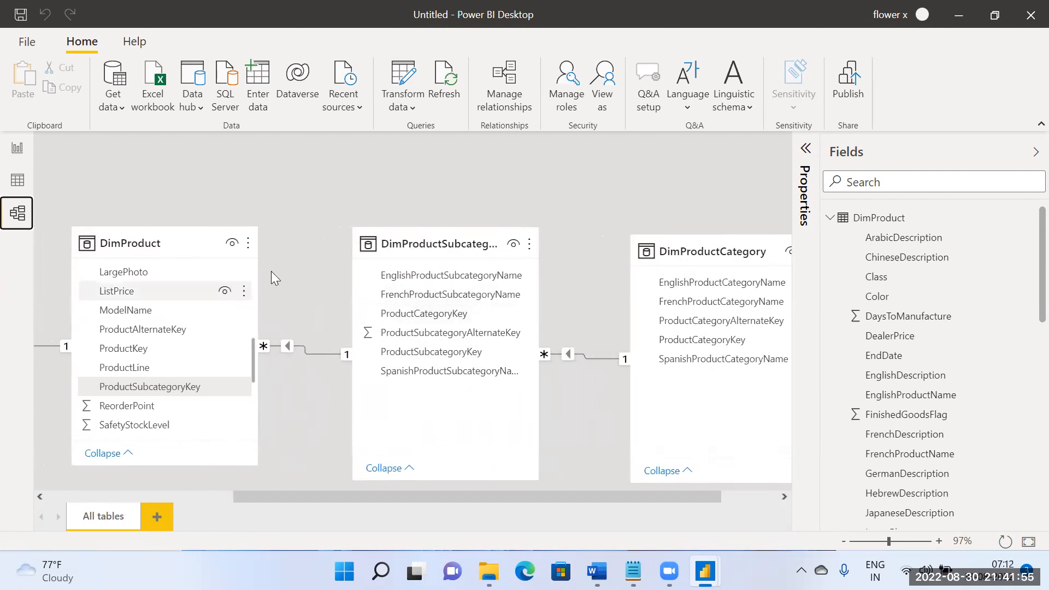
pyautogui.click(322, 198)
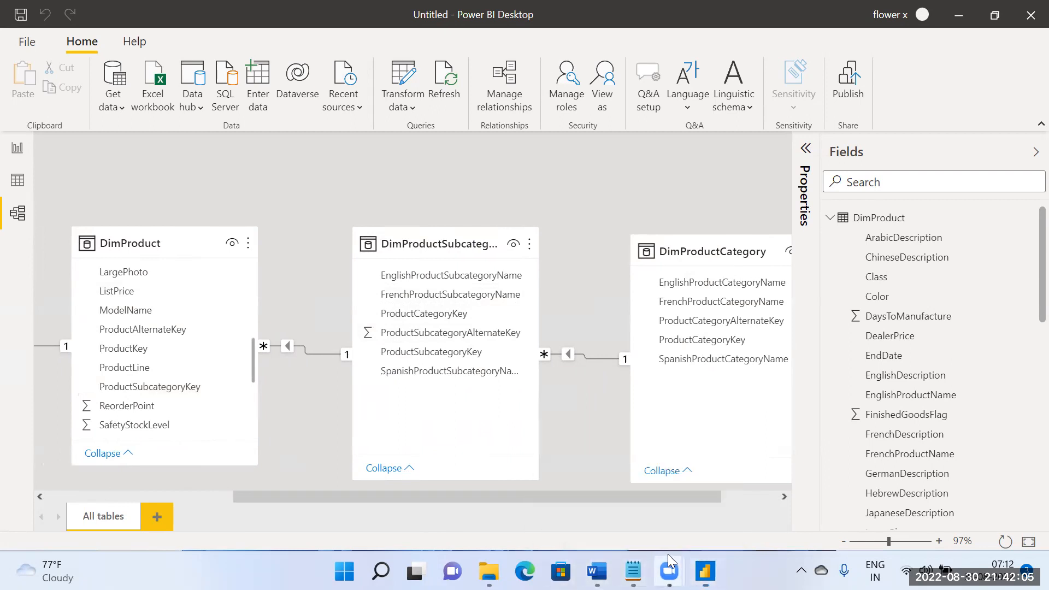
# Step: Switch to Zoom and choose the PowerBIData Excel file from the Power BI folder to open in its file picker
pyautogui.moveTo(668, 570)
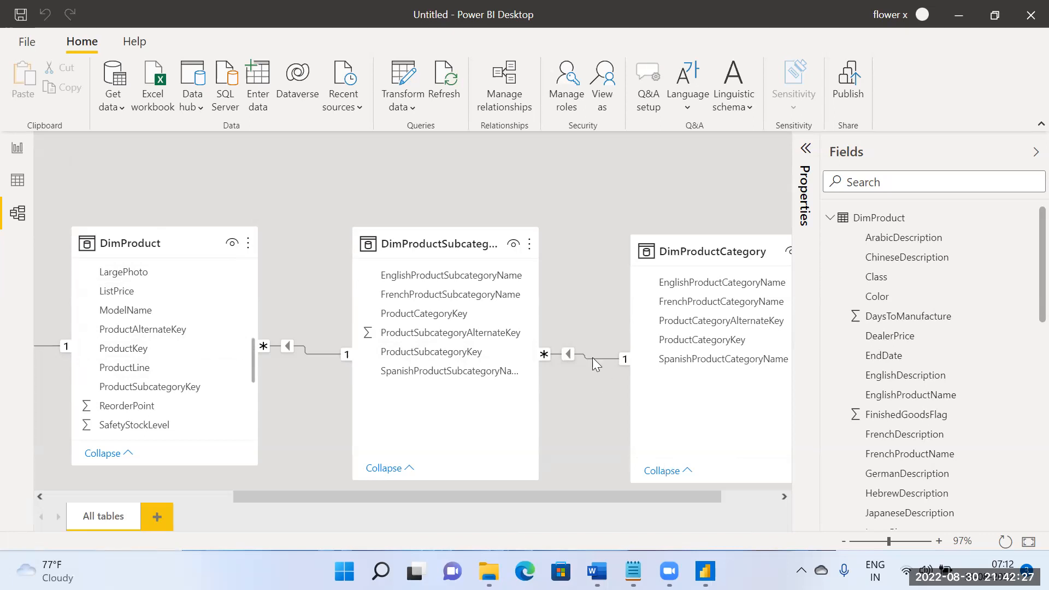
pyautogui.scroll(-3, 585, 310)
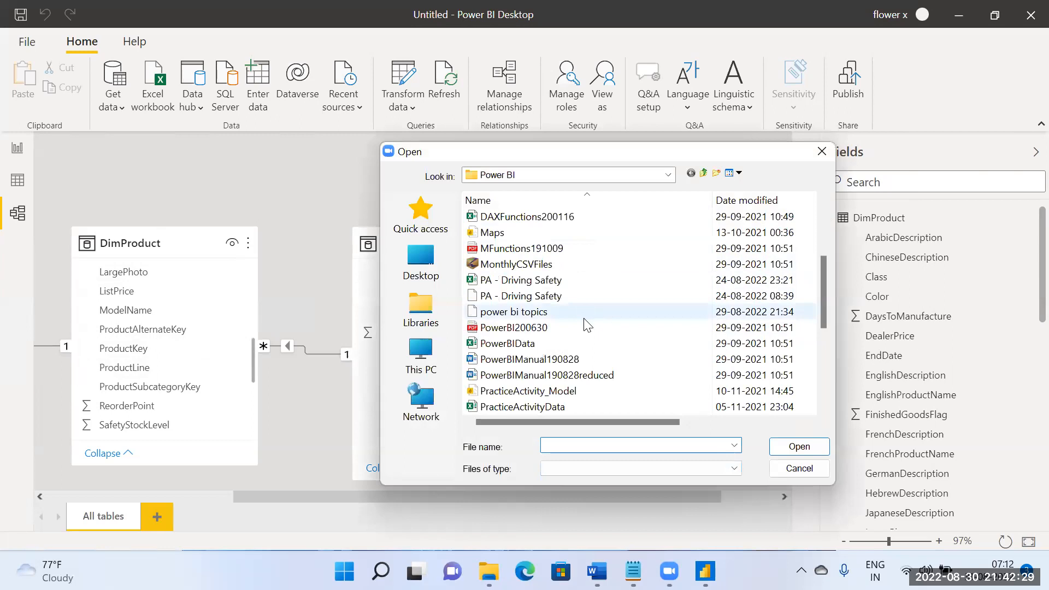
pyautogui.scroll(-3, 584, 321)
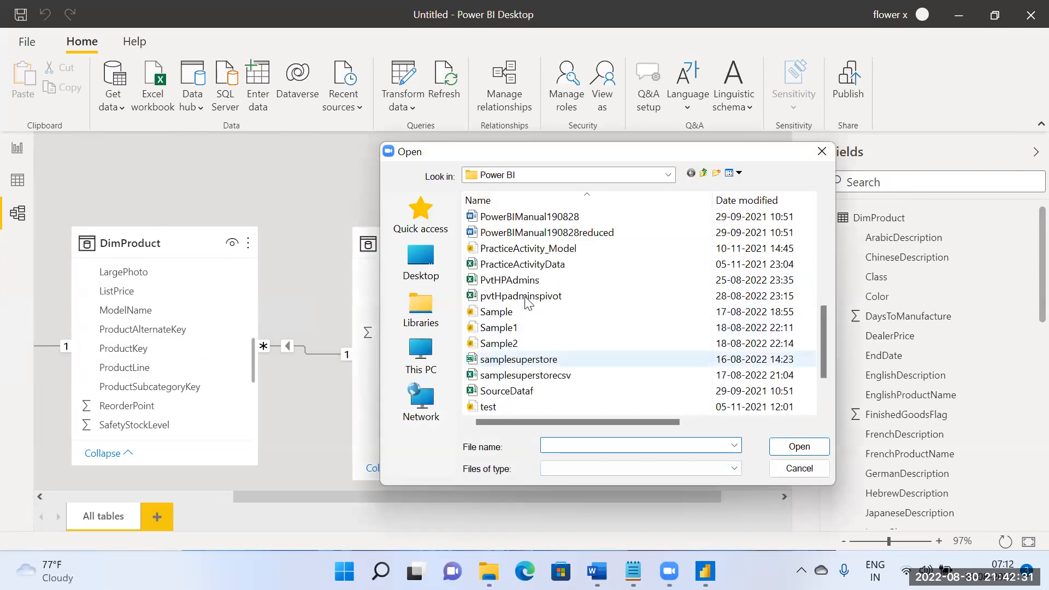
pyautogui.scroll(-2, 539, 356)
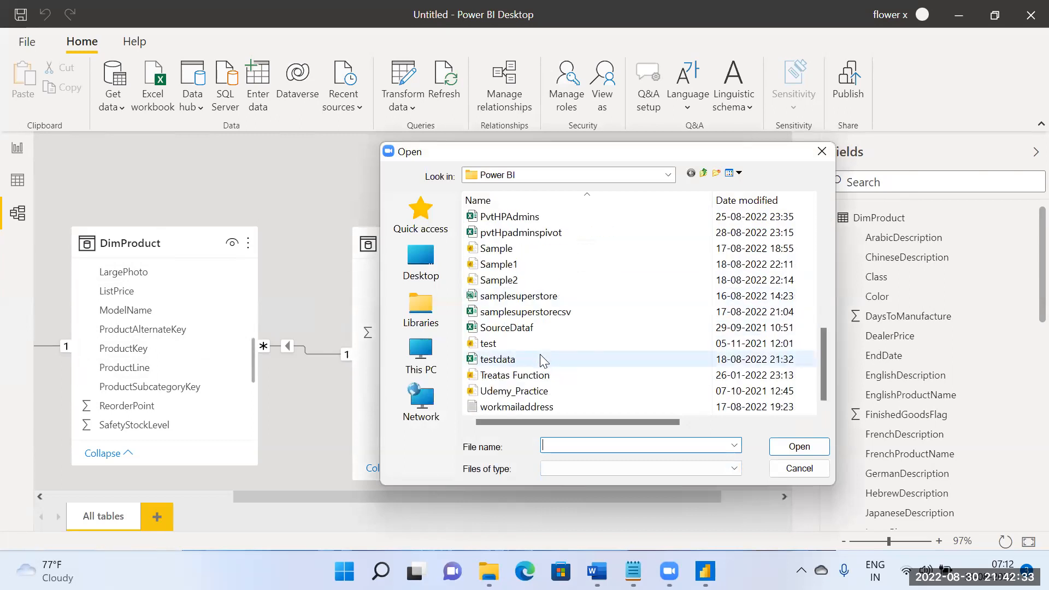
pyautogui.scroll(2, 540, 354)
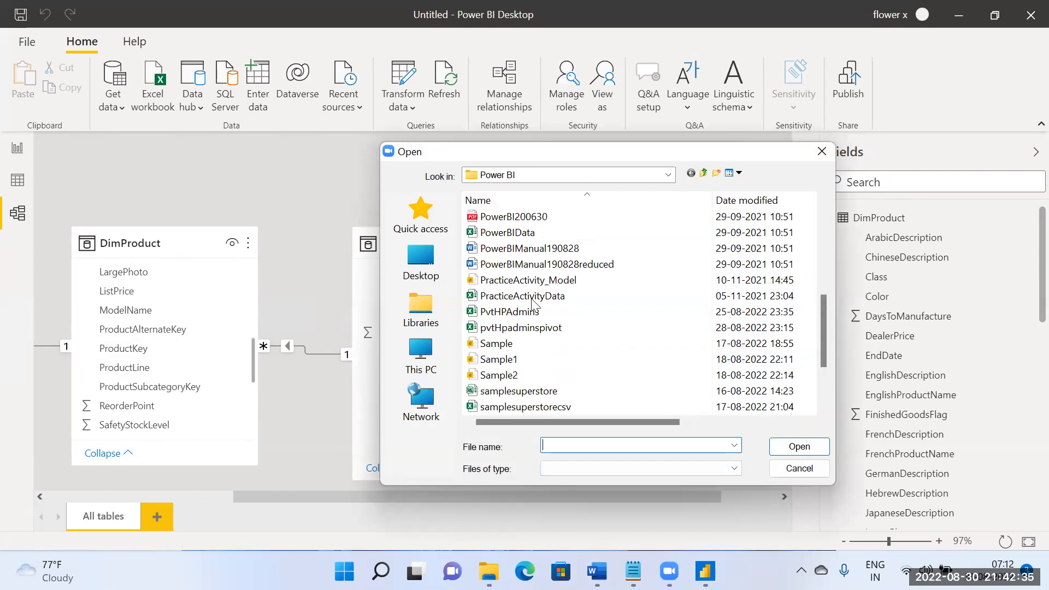
pyautogui.click(508, 232)
pyautogui.click(789, 448)
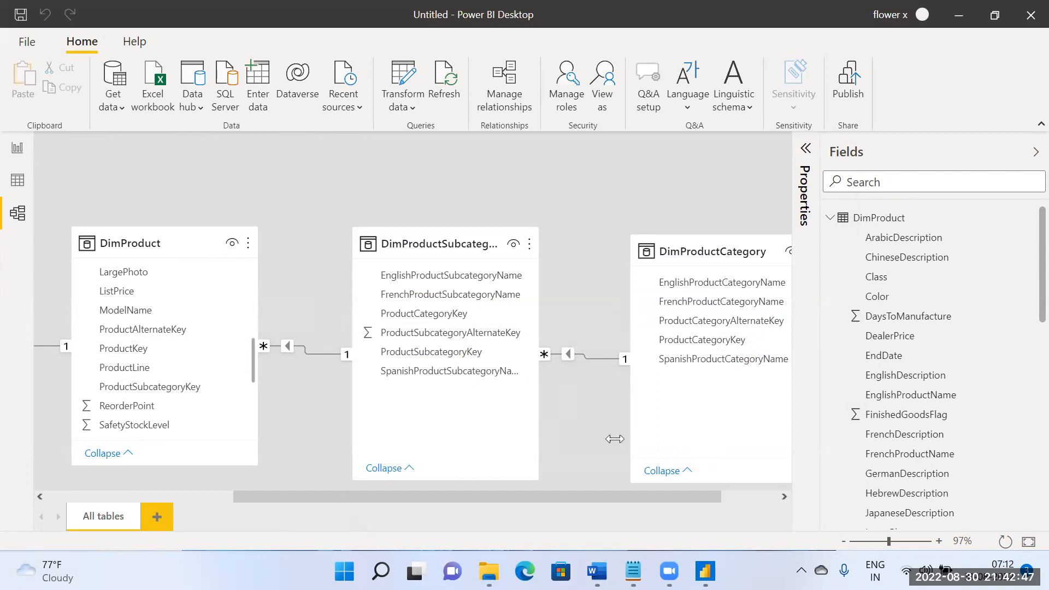
# Step: Compare the Year count table and the category sales table with the filter directions of the model relationships
pyautogui.moveTo(608, 497); pyautogui.dragTo(671, 496)
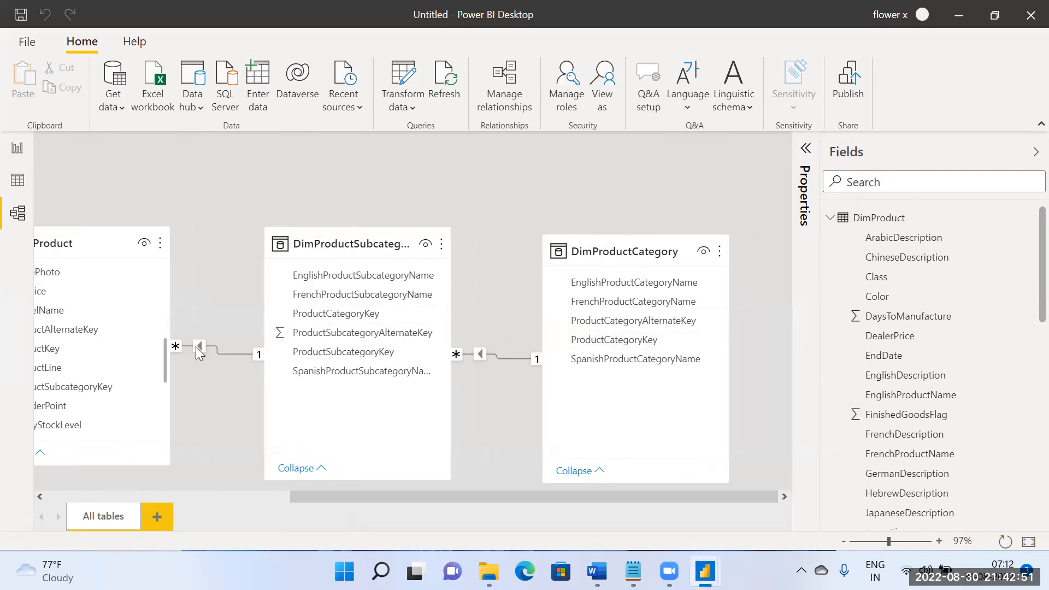
pyautogui.click(17, 146)
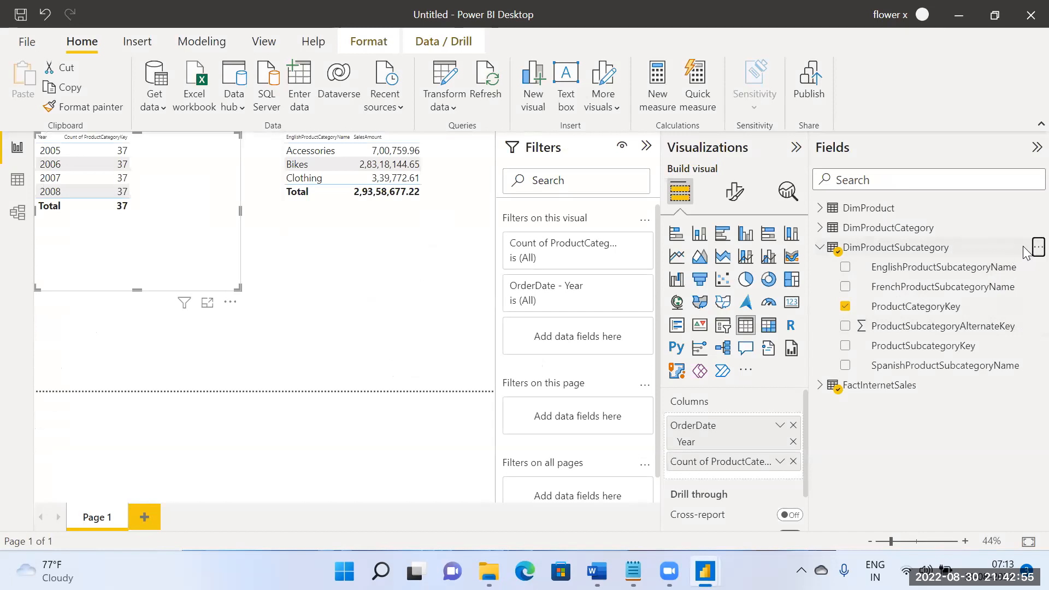
pyautogui.click(1036, 246)
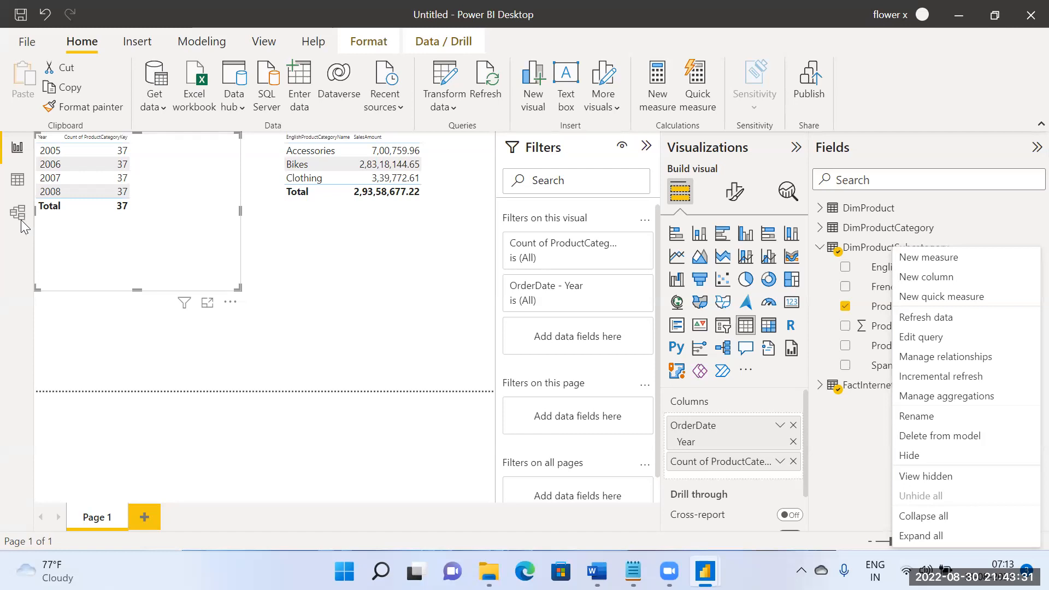
pyautogui.click(303, 263)
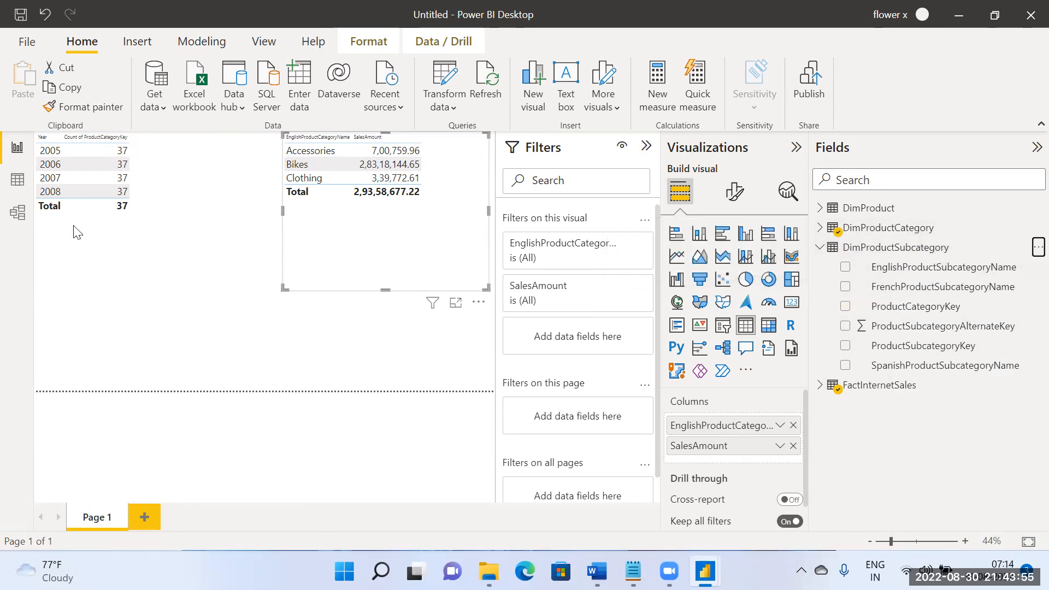
pyautogui.click(18, 213)
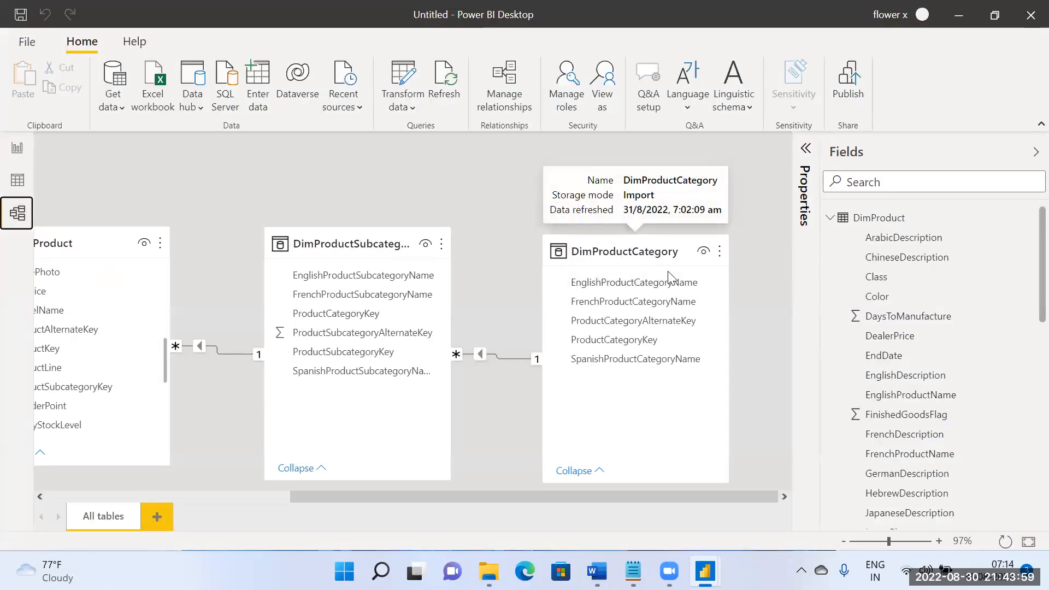
pyautogui.moveTo(529, 500); pyautogui.dragTo(287, 496)
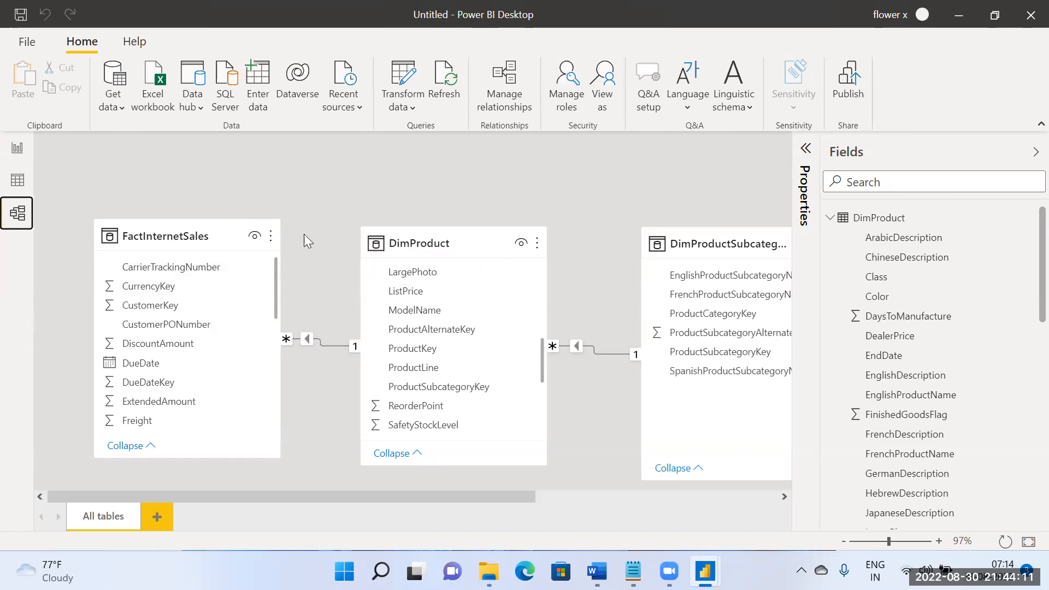
# Step: Return to the report page and shorten the category sales table visual from its lower edge
pyautogui.click(18, 152)
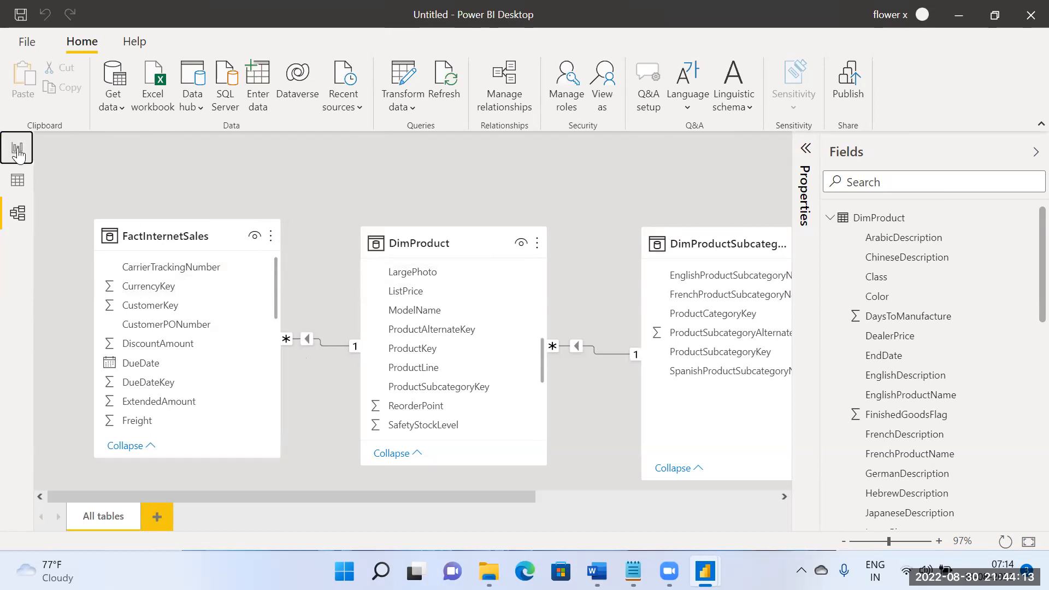
pyautogui.moveTo(385, 290); pyautogui.dragTo(376, 254)
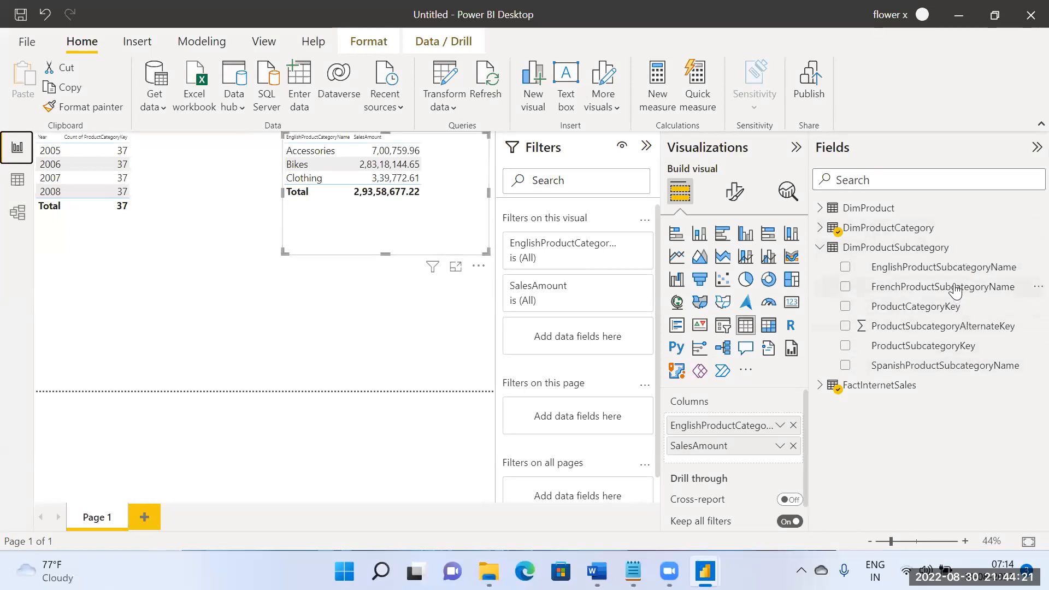
# Step: Switch to the power bi topics document in Word, review the remaining Day10 calculated column and operator topics, and return to Power BI
pyautogui.click(595, 570)
pyautogui.click(393, 452)
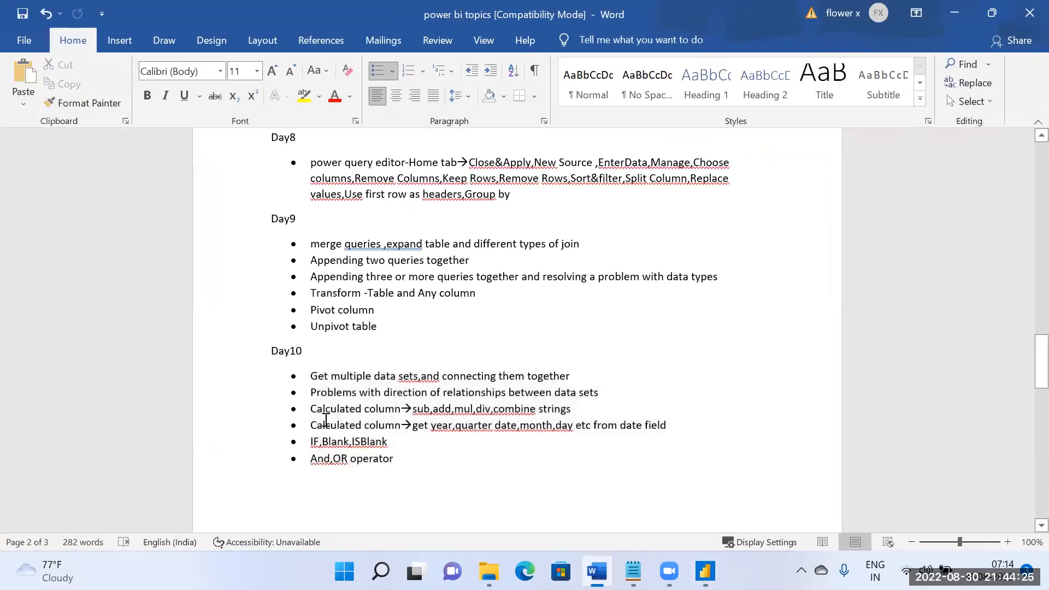
pyautogui.moveTo(314, 411); pyautogui.dragTo(398, 457)
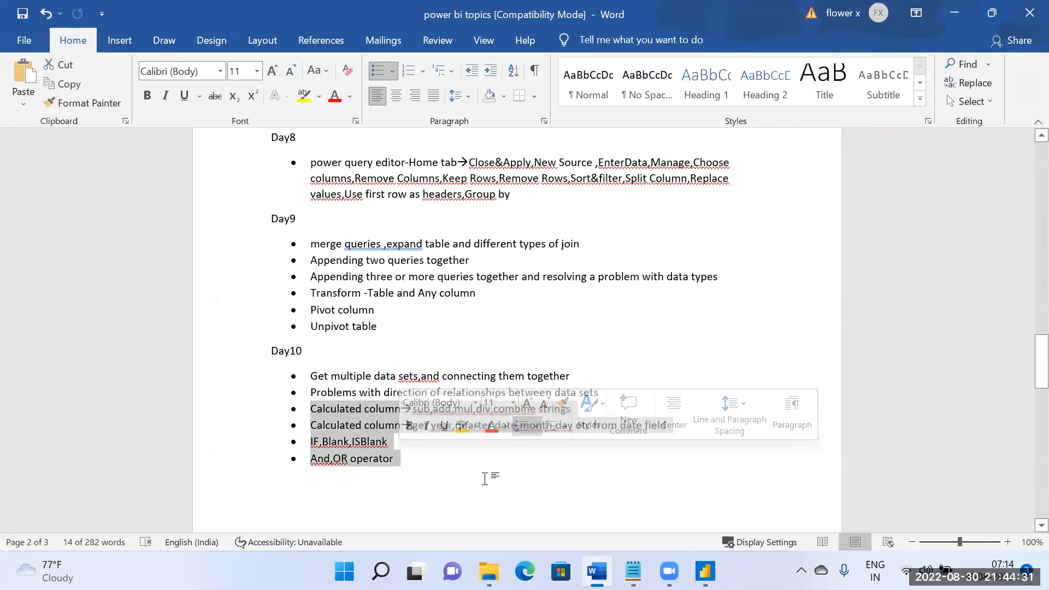
pyautogui.click(448, 465)
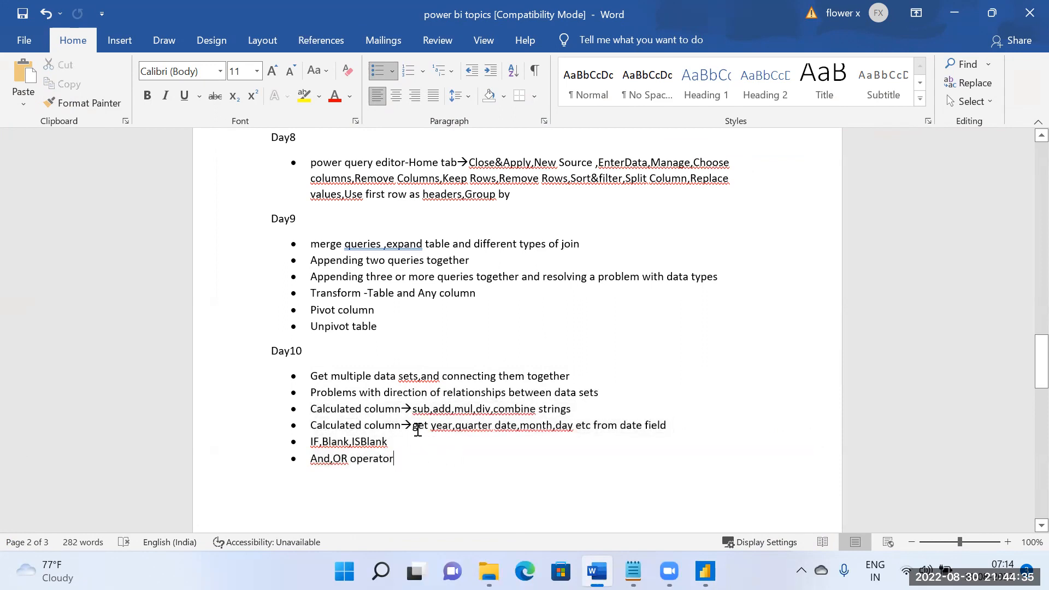
pyautogui.click(946, 22)
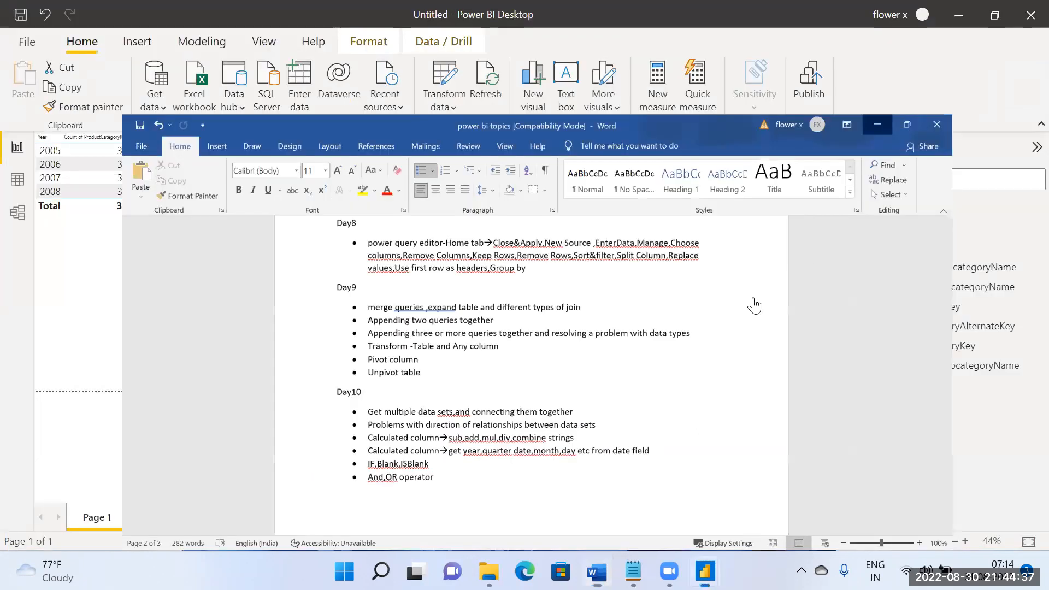
pyautogui.click(437, 360)
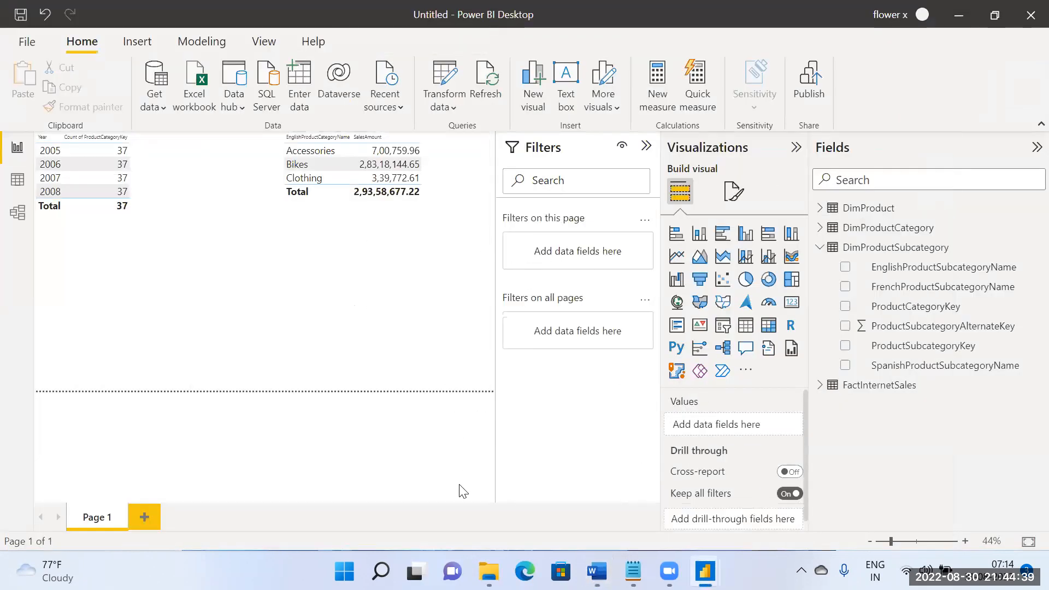